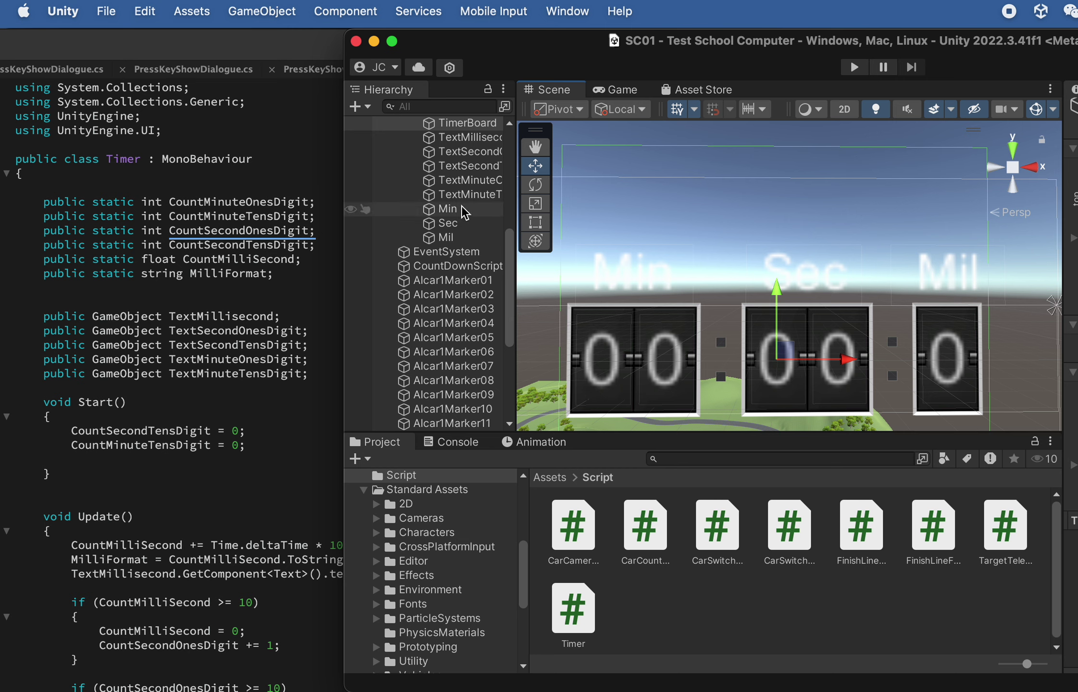
Toggle the TimerBoard object under Timer on and off to examine the board background behind the digits
scroll(464, 207, up, 1)
scroll(461, 226, up, 2)
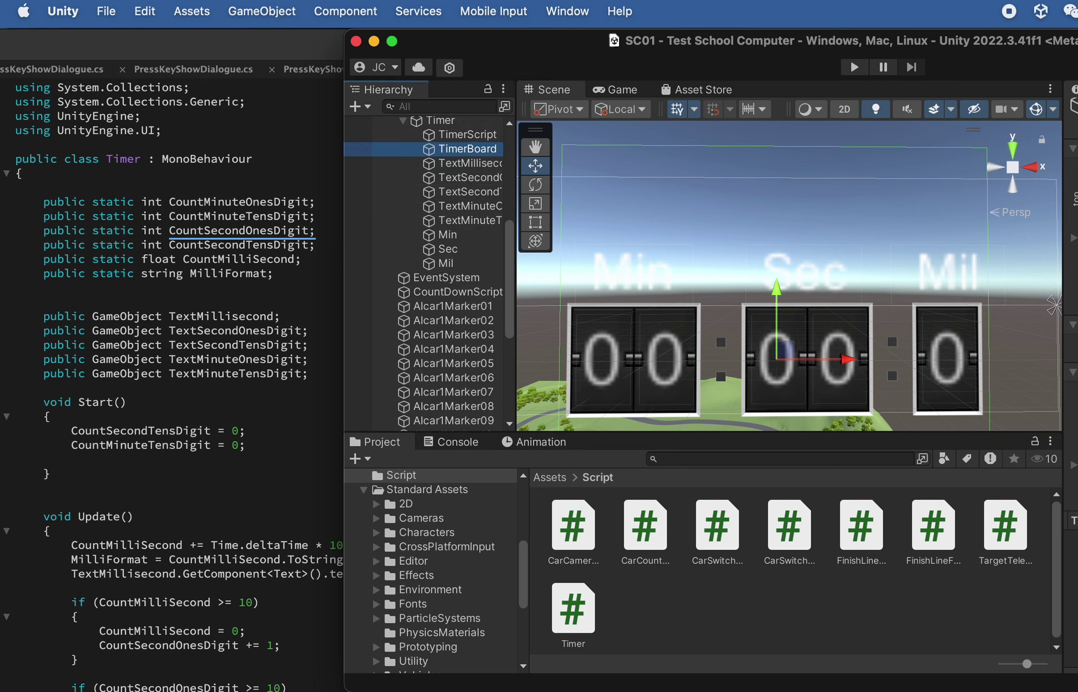
key(alt+shift+a)
key(alt+shift+a)
key(alt+shift+a)
key(alt+shift+a)
key(alt+shift+a)
key(alt+shift+a)
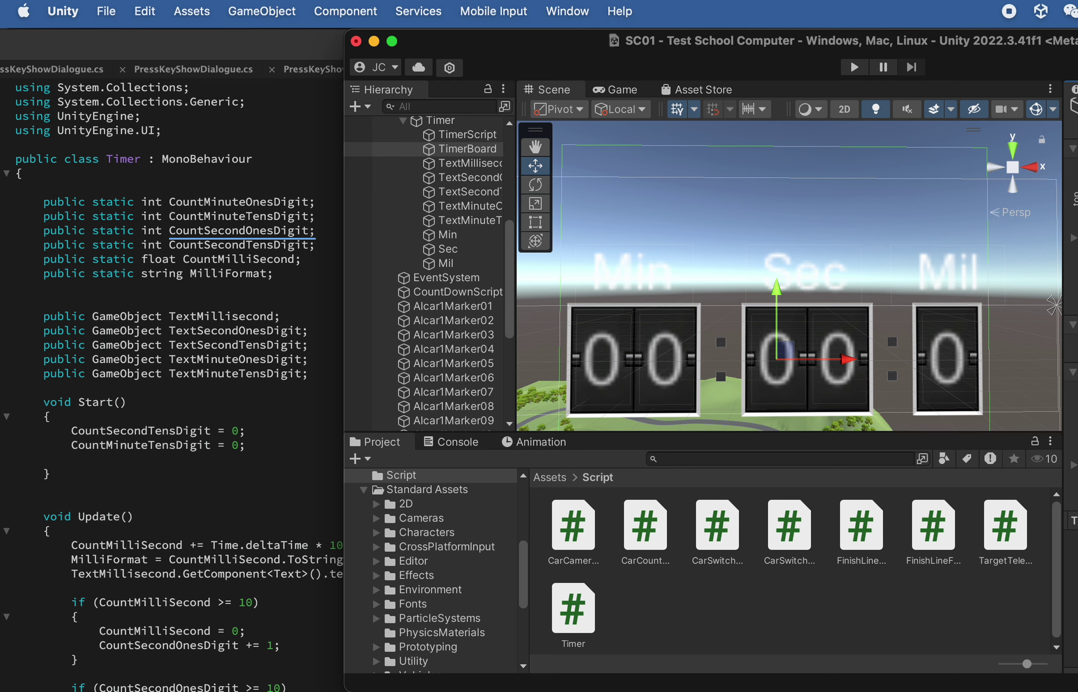
key(alt+shift+a)
Select the TextMillisecond object, bring its properties into view and toggle its active state
click(457, 164)
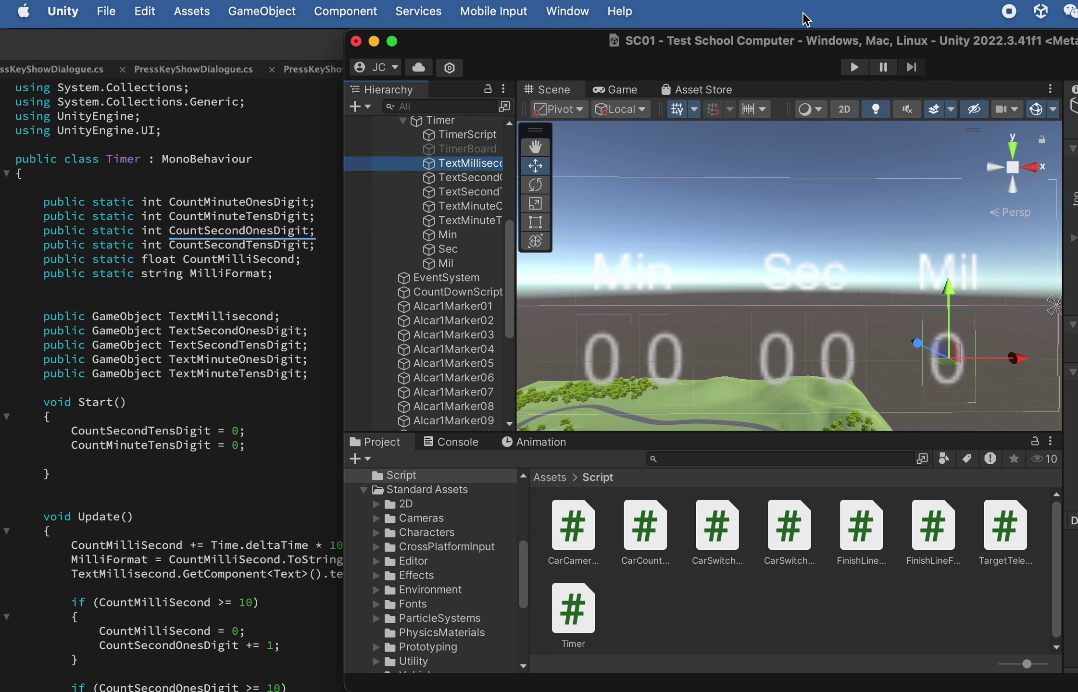
drag(806, 42, 622, 42)
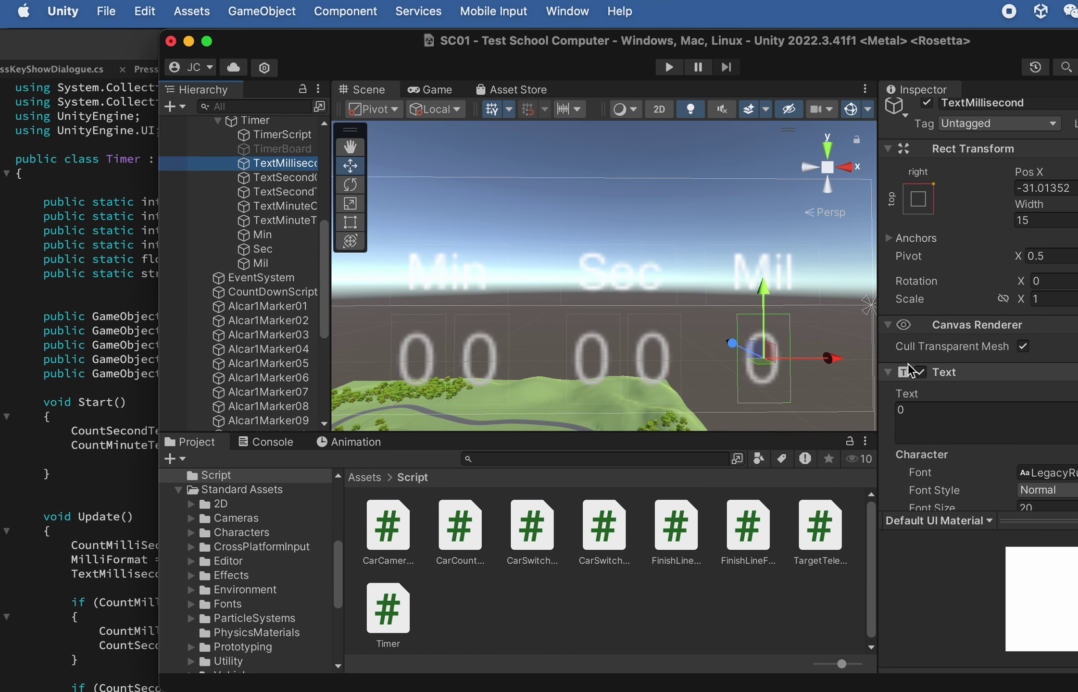
click(926, 110)
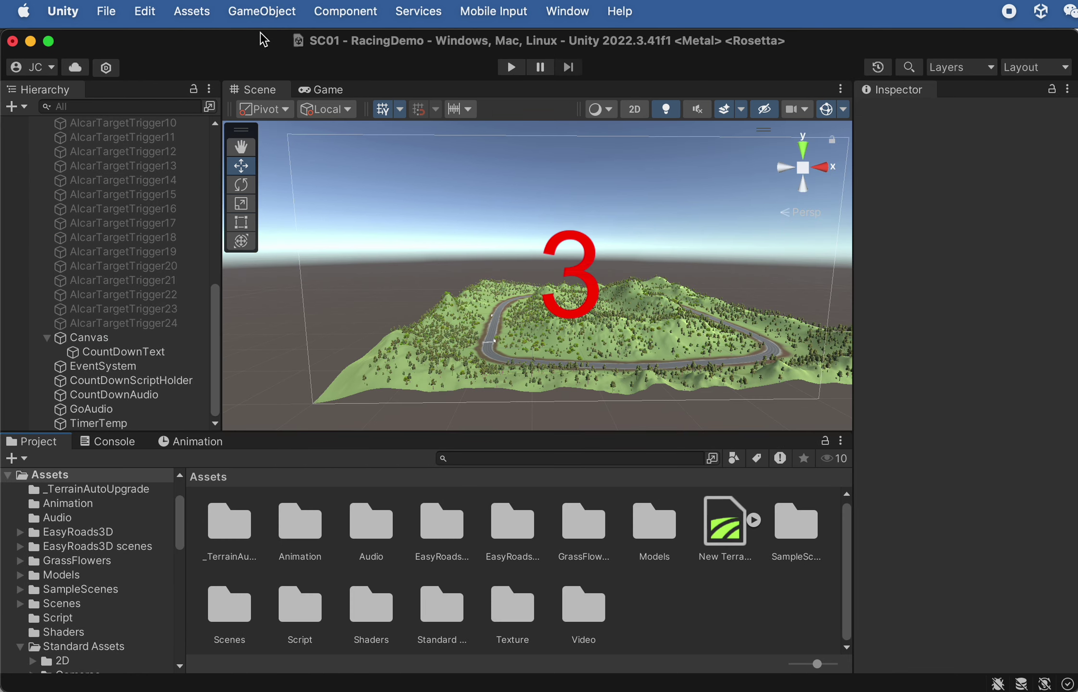
In the RacingDemo project, add a UI Raw Image under the Canvas and name it TimerBoard
click(264, 12)
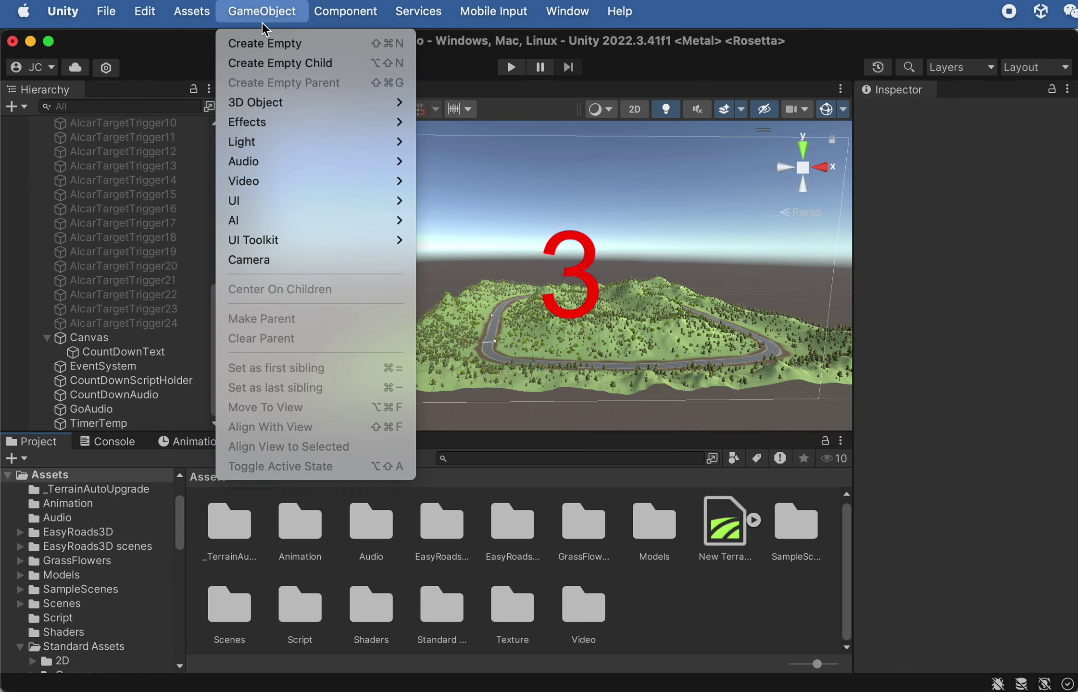
mouse_move(257, 126)
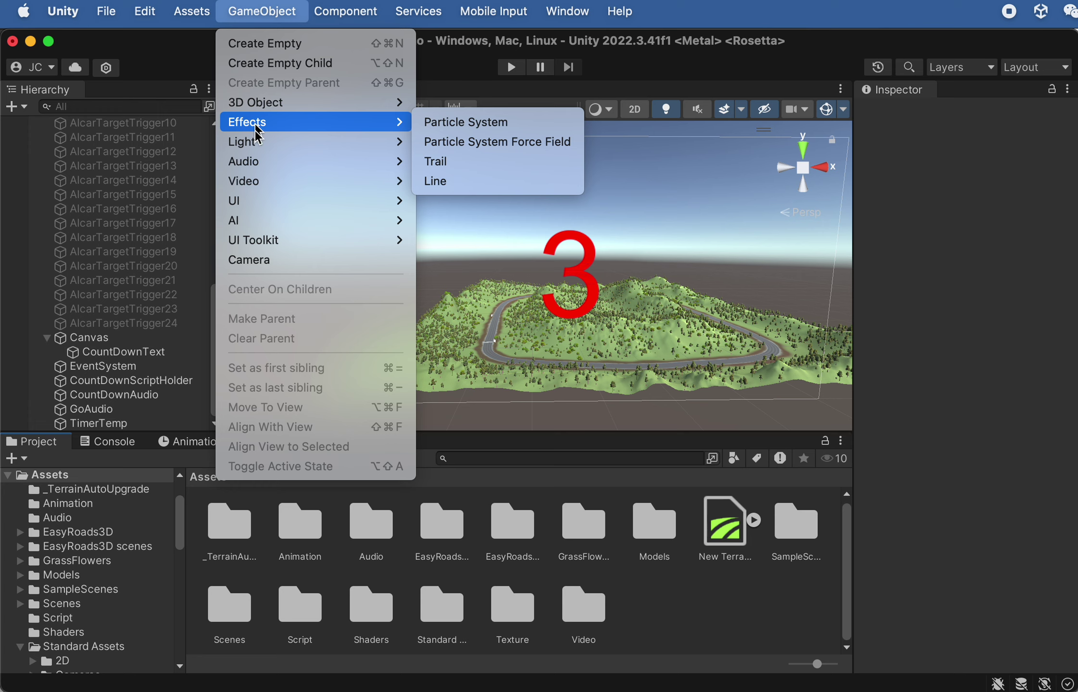
mouse_move(255, 201)
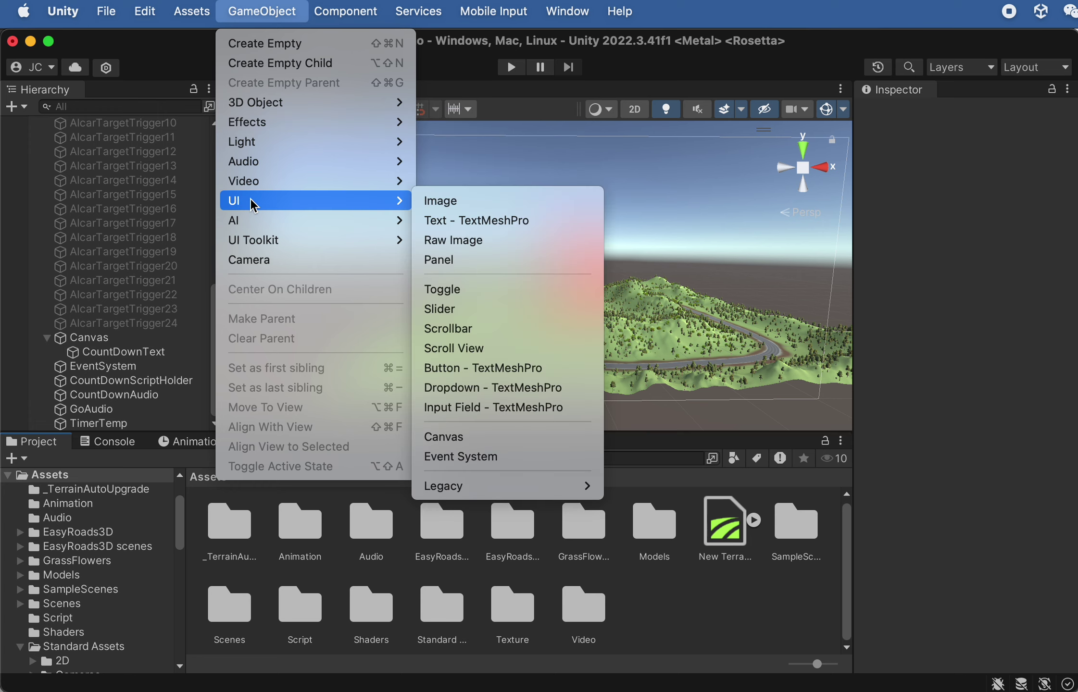
click(486, 240)
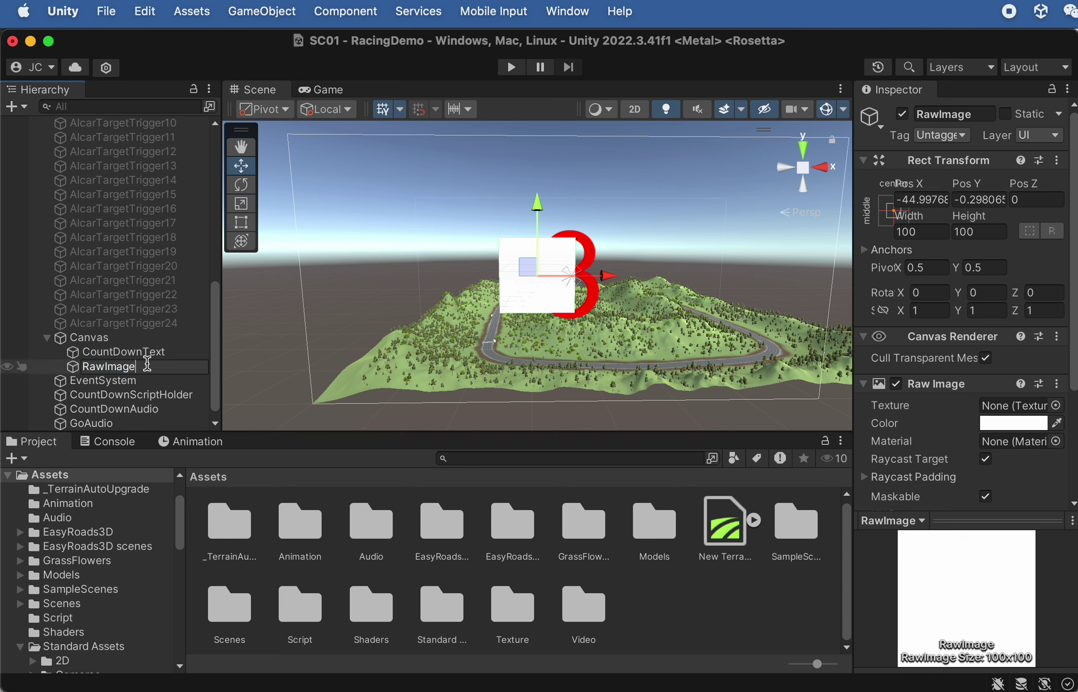
text(TimerBoard)
key(Return)
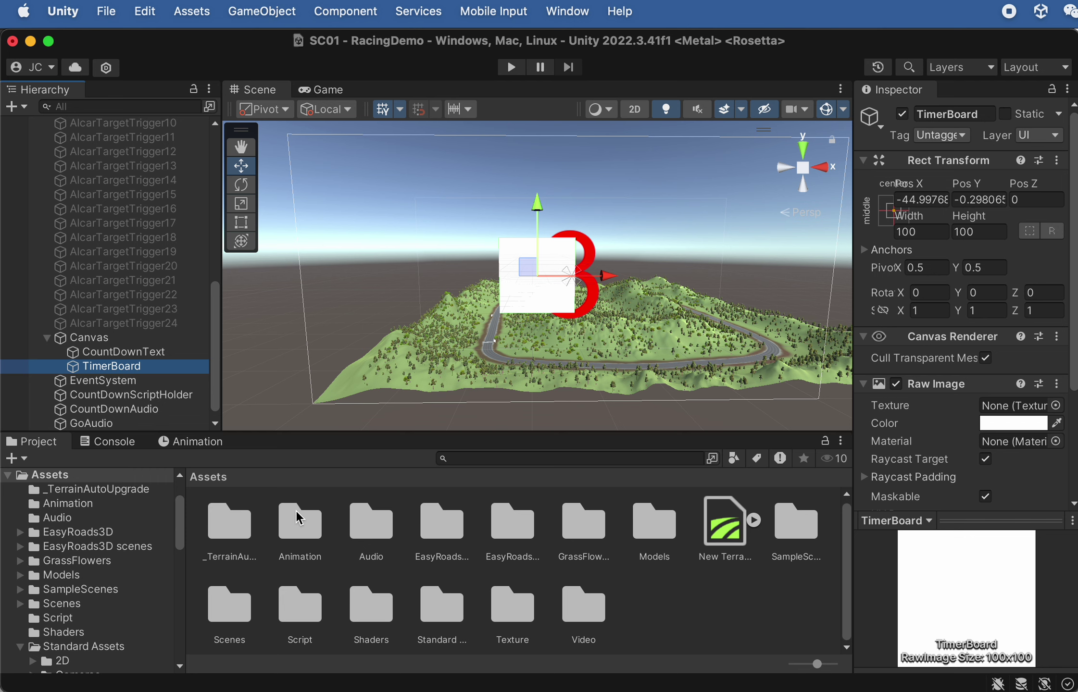
Import TimerBoard.png from the students' project files Textures folder in Finder into the project's Assets/Texture folder
click(222, 482)
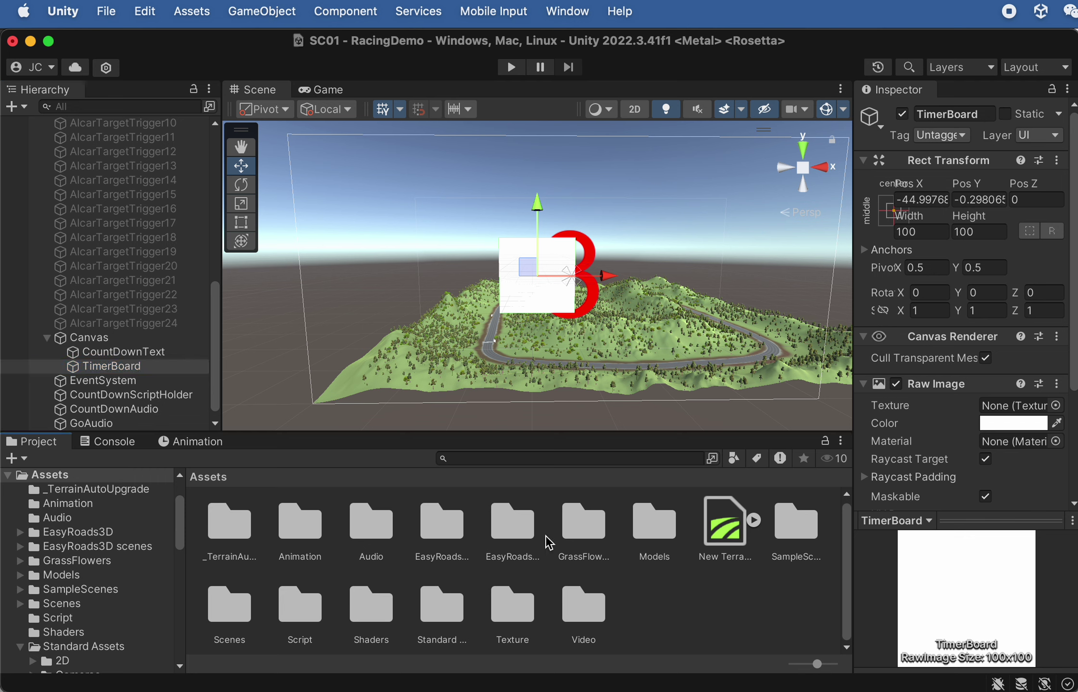
double_click(495, 611)
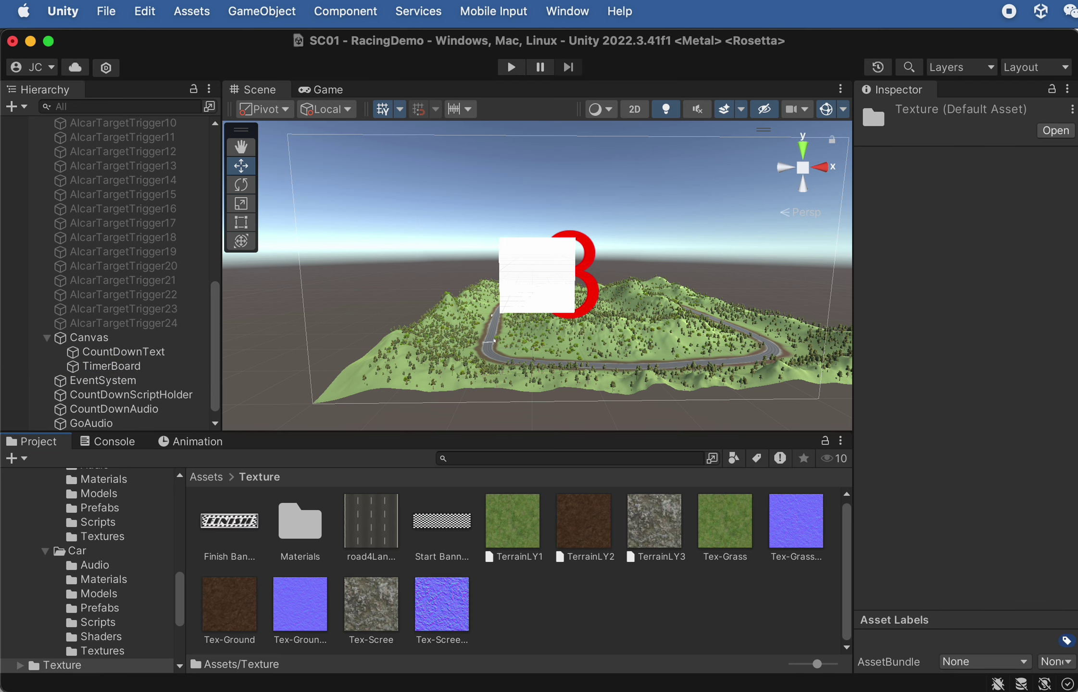
key(super+Tab)
drag(192, 605, 230, 486)
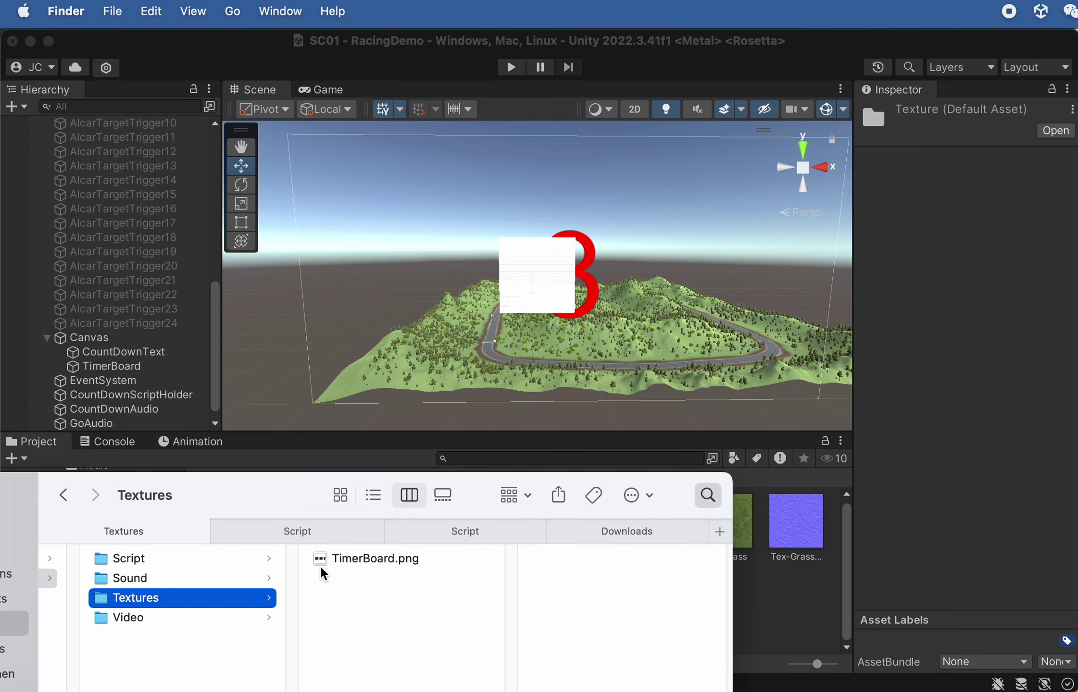
scroll(334, 567, left, 3)
scroll(221, 581, left, 3)
scroll(207, 589, right, 5)
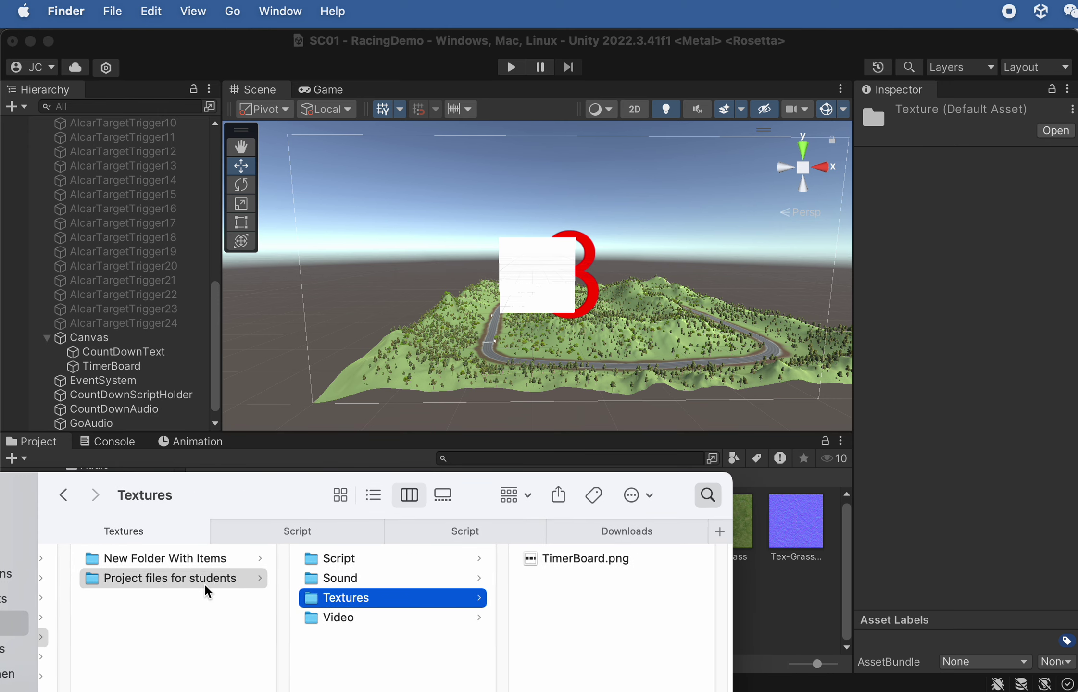
click(408, 565)
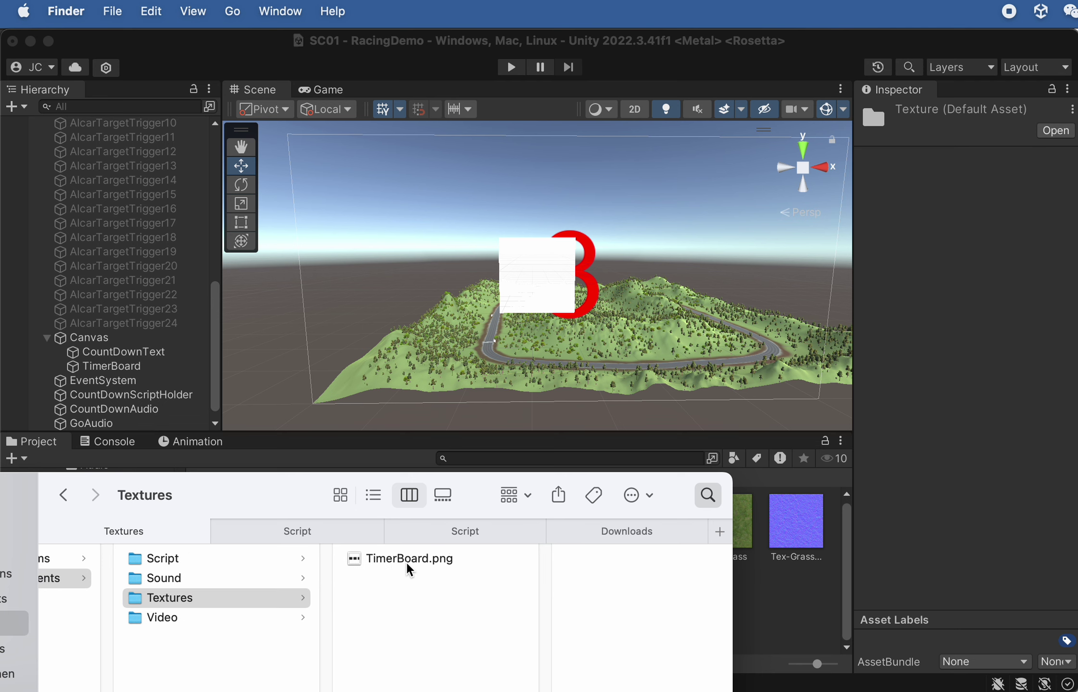
drag(244, 492, 128, 603)
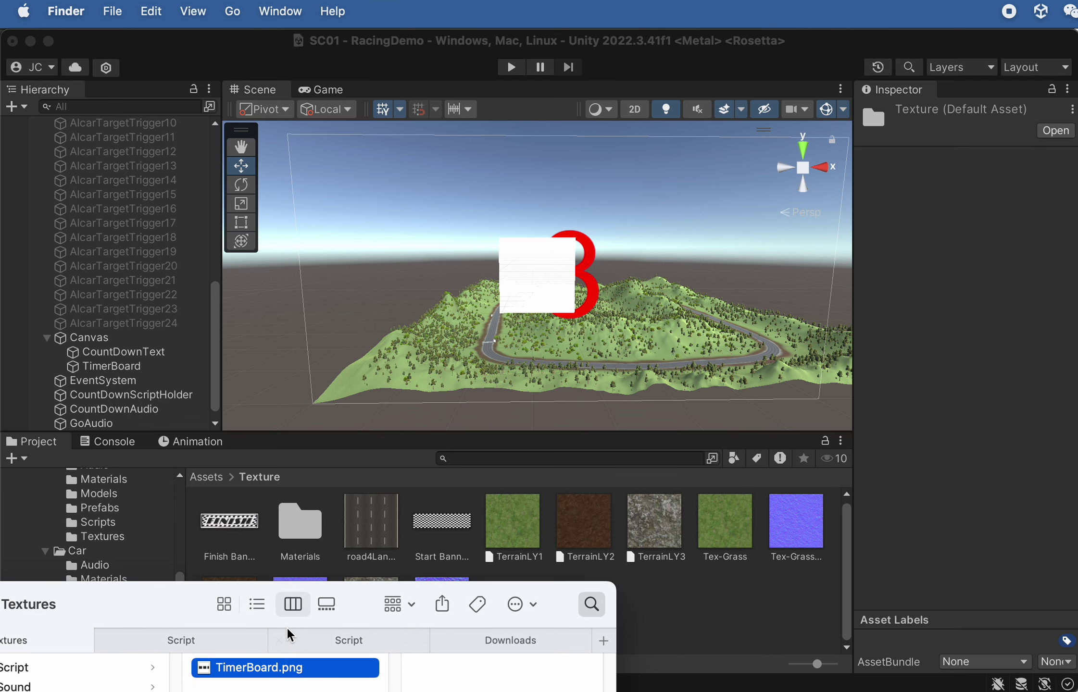
drag(266, 672, 646, 617)
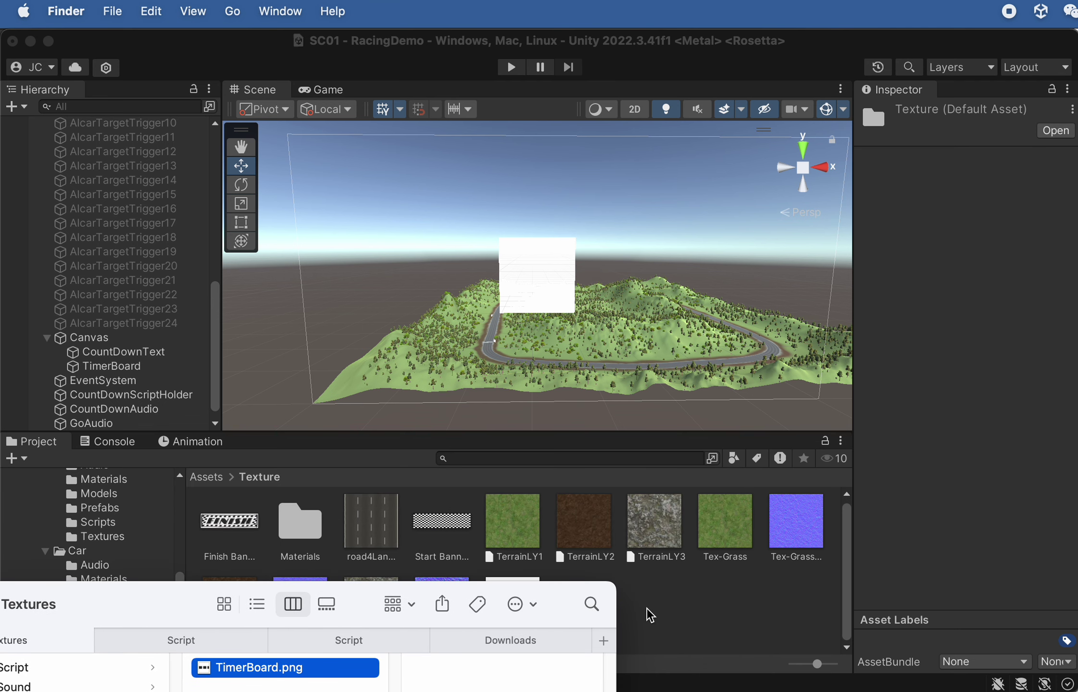
Assign the TimerBoard texture to the TimerBoard raw image and move it to about Pos X 275, Pos Y 127 on the Canvas
click(126, 368)
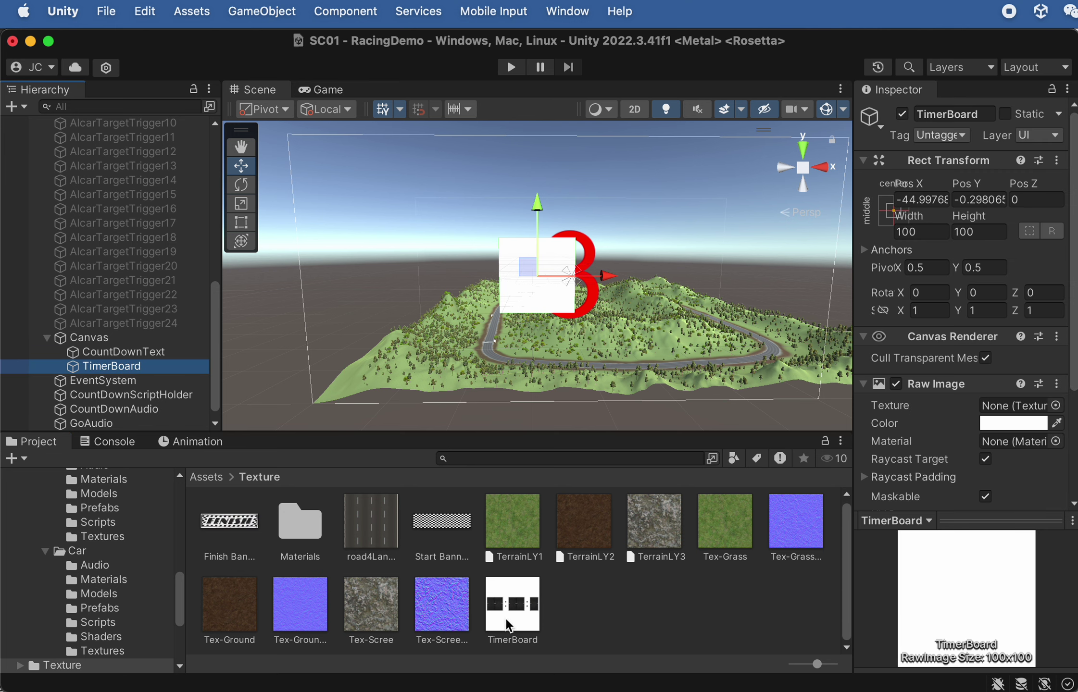
drag(507, 625, 992, 406)
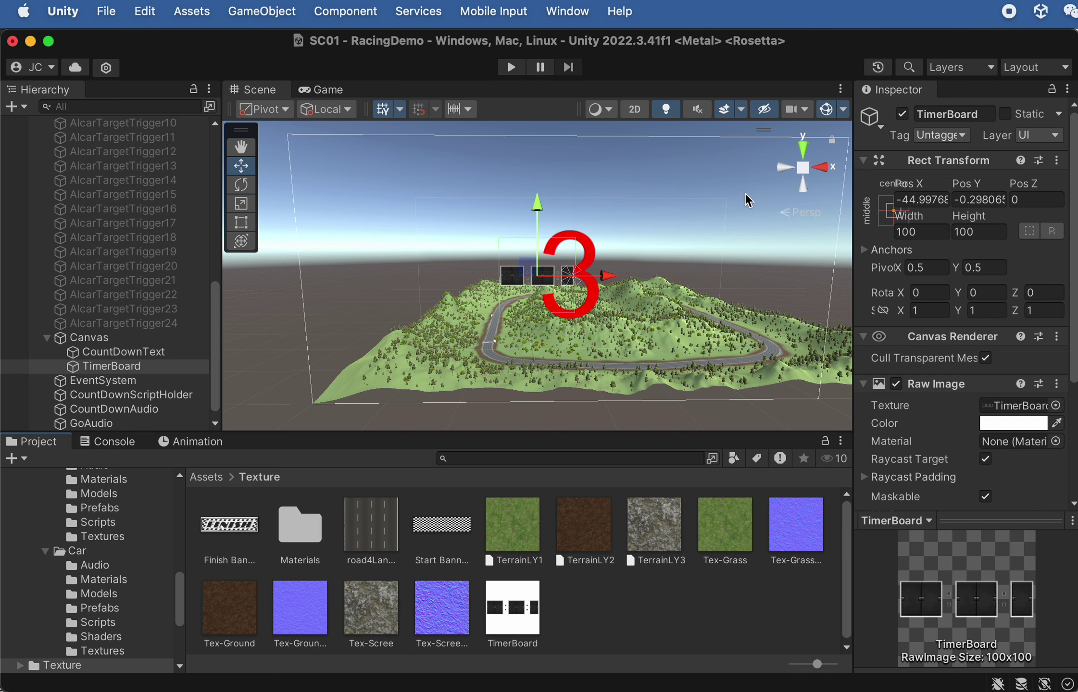
scroll(640, 231, up, 5)
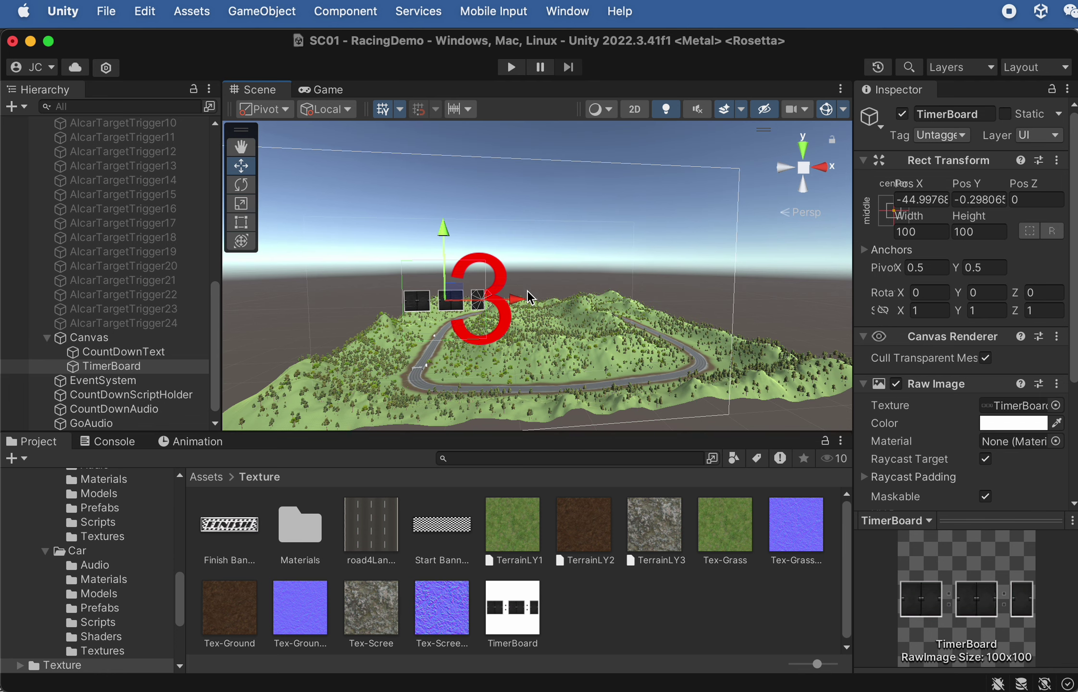
drag(528, 298, 740, 275)
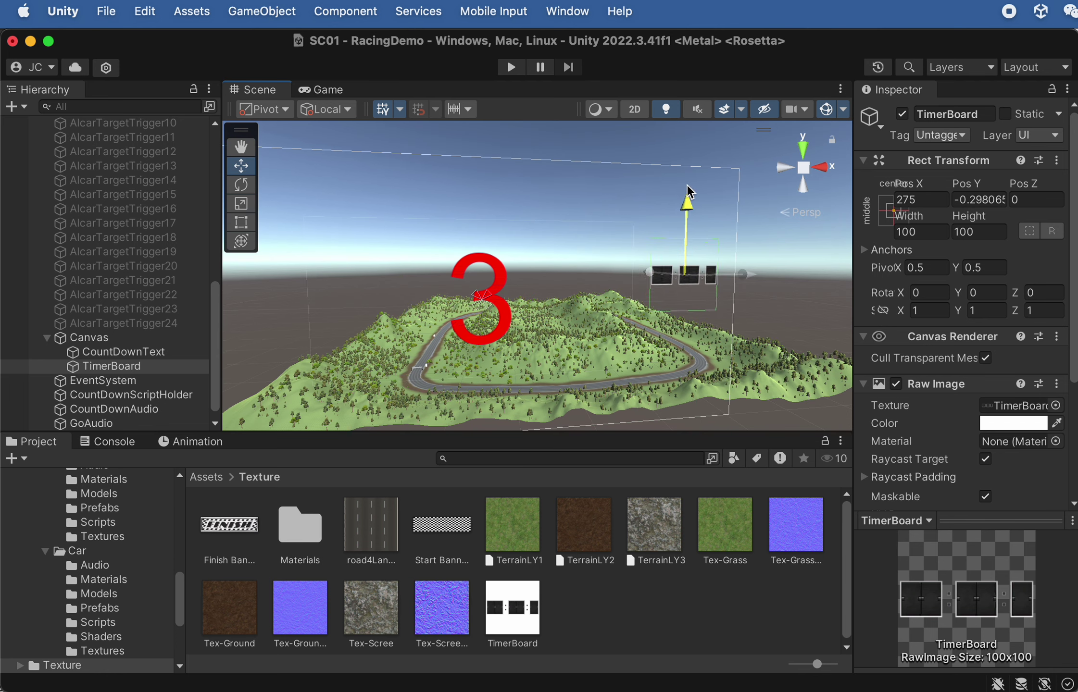
drag(686, 185, 691, 127)
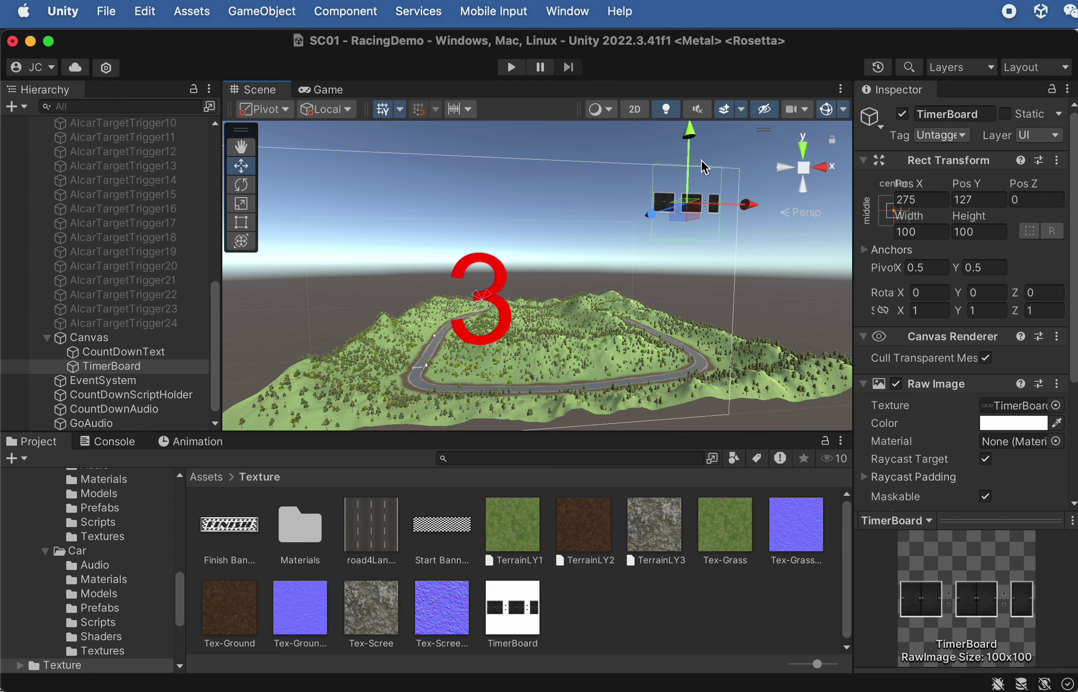
Examine the TimerBoard's Pos X and Pos Y values and how they relate to its distance from the Canvas centre
drag(854, 177, 809, 181)
scroll(680, 271, up, 3)
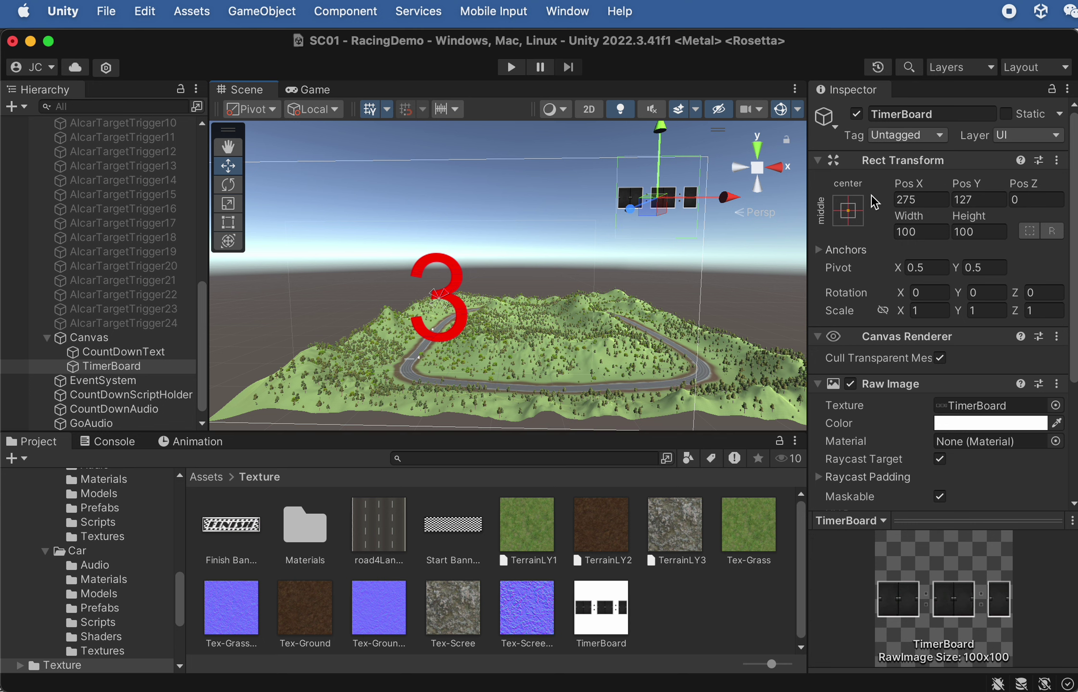
click(906, 199)
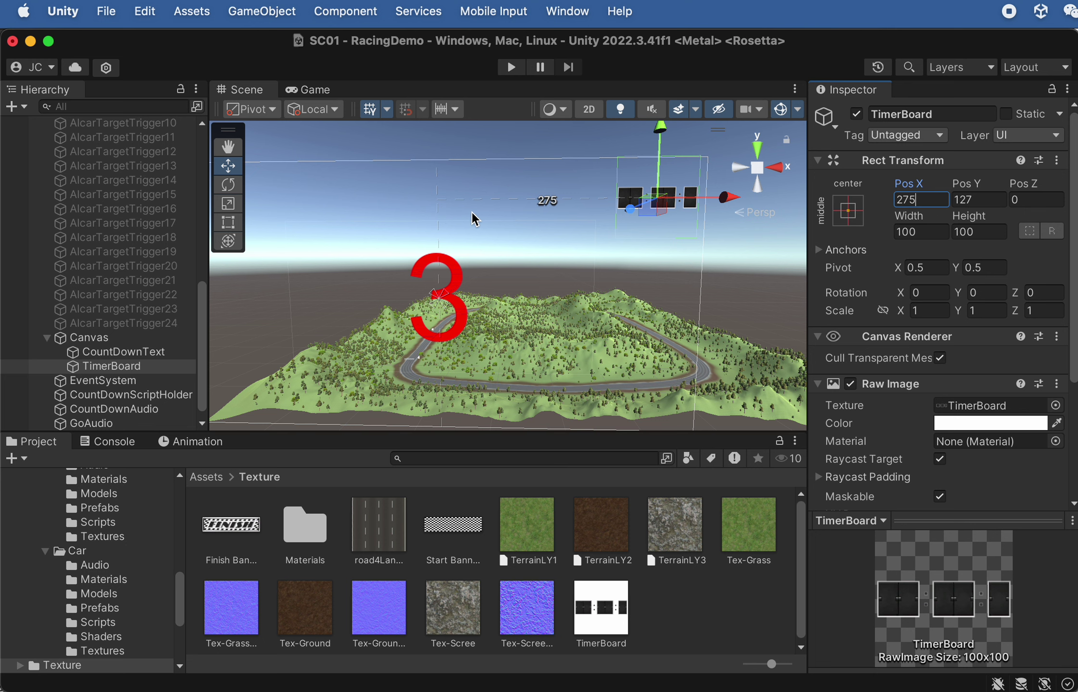
click(983, 200)
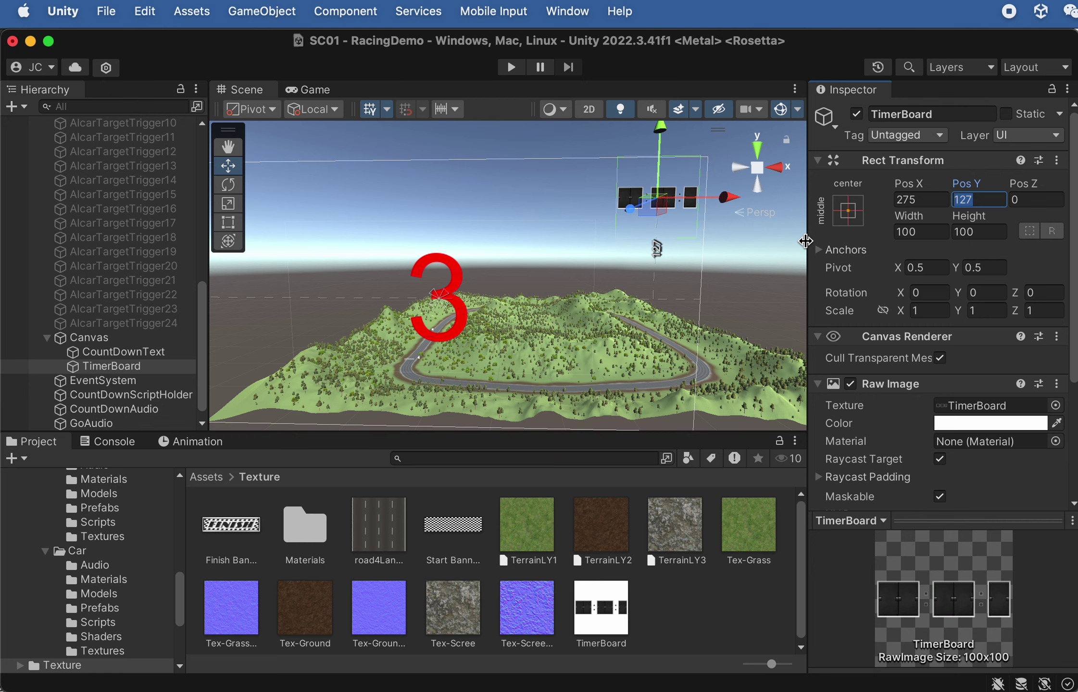
drag(806, 241, 605, 234)
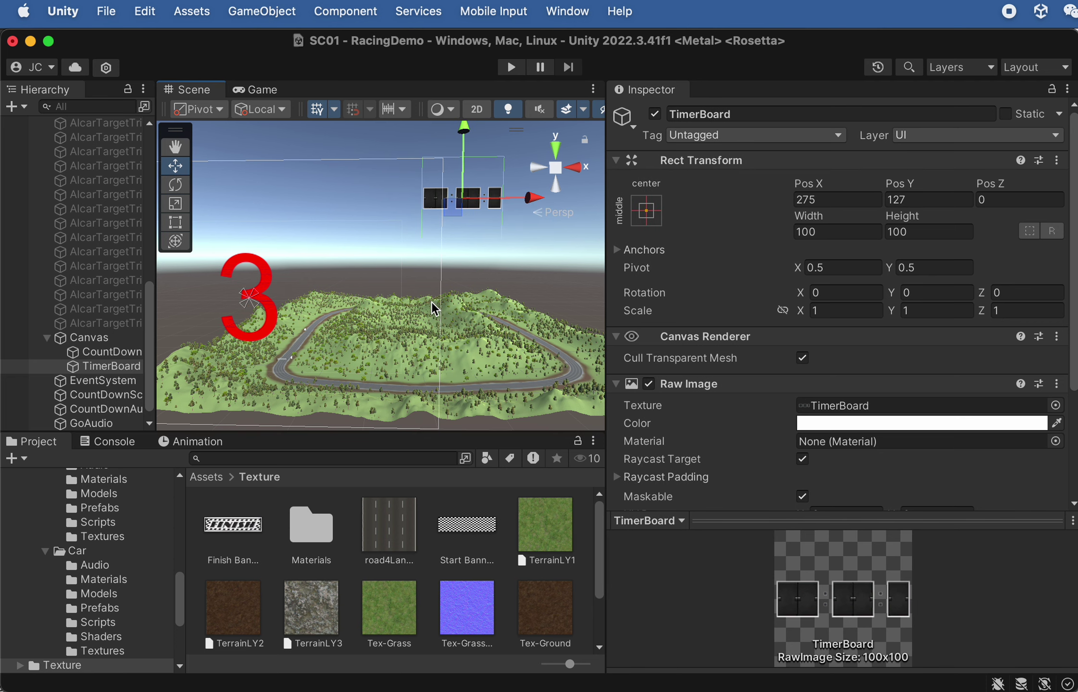
click(861, 201)
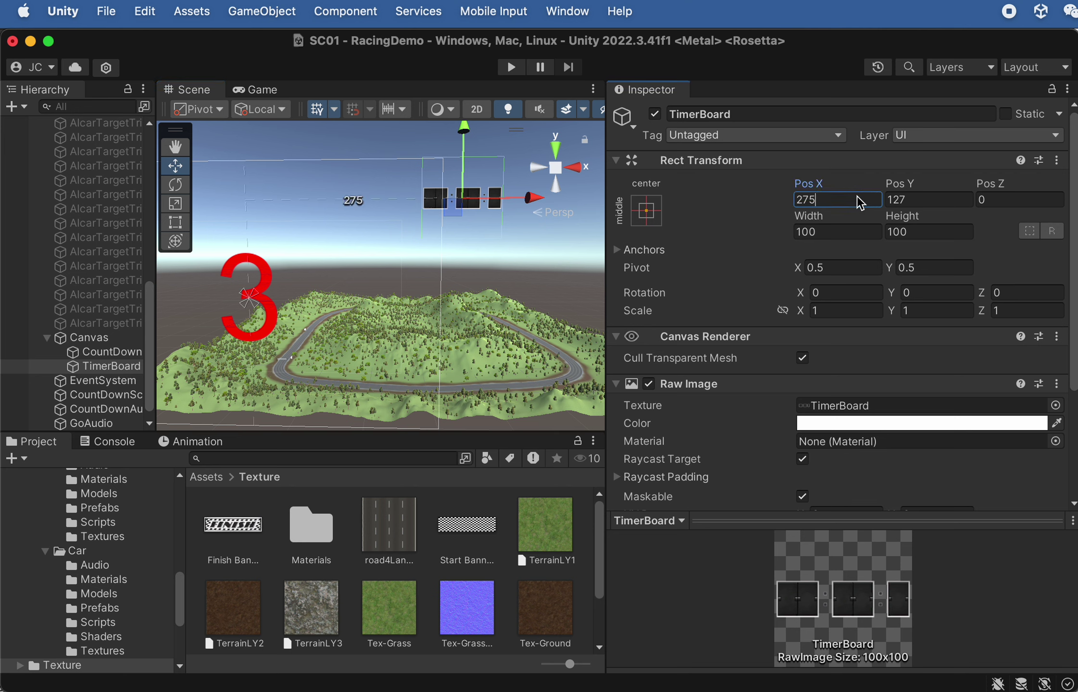
key(Return)
drag(606, 233, 787, 230)
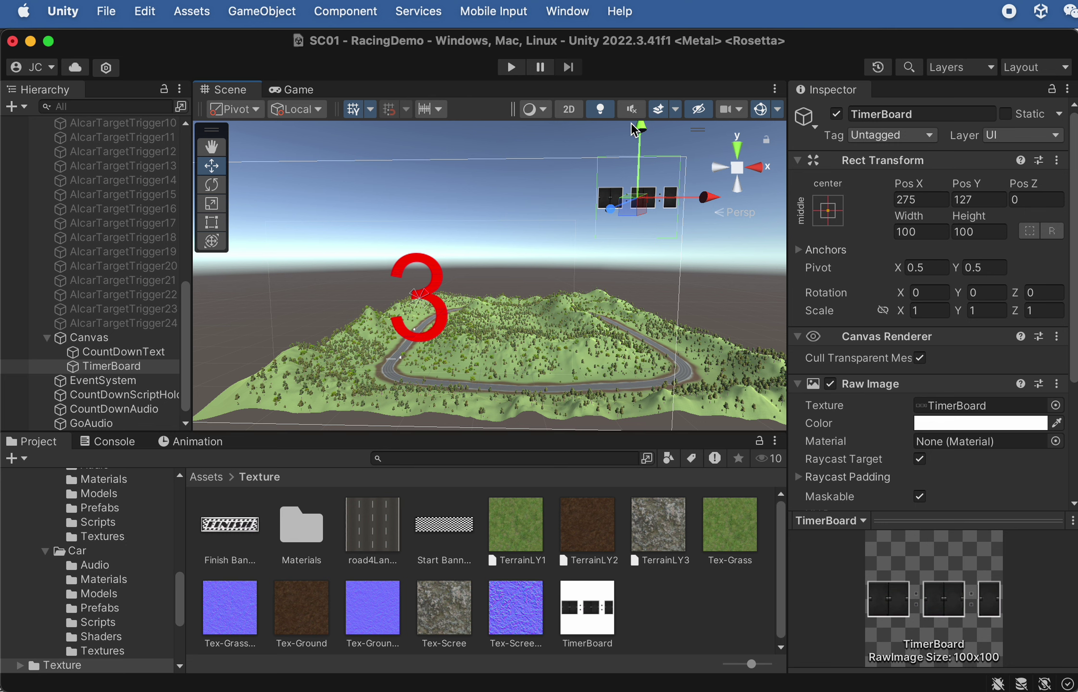
Reposition the TimerBoard near the Canvas's upper-right corner, at about Pos X 270, Pos Y 117
drag(640, 129, 666, 214)
drag(596, 176, 601, 139)
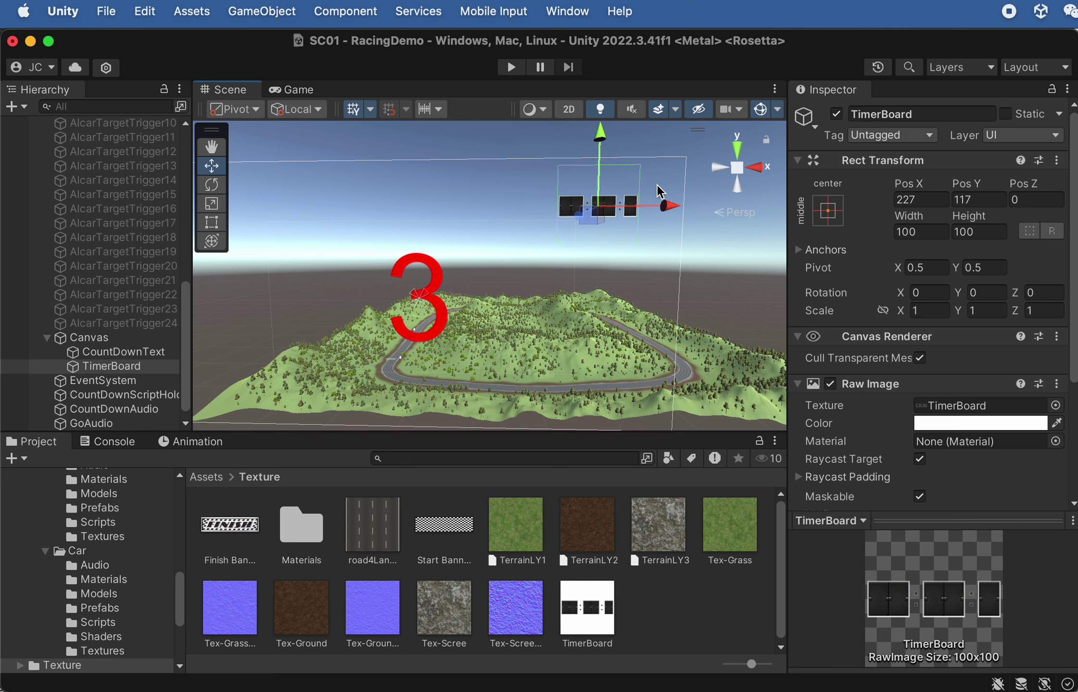
drag(663, 209, 692, 206)
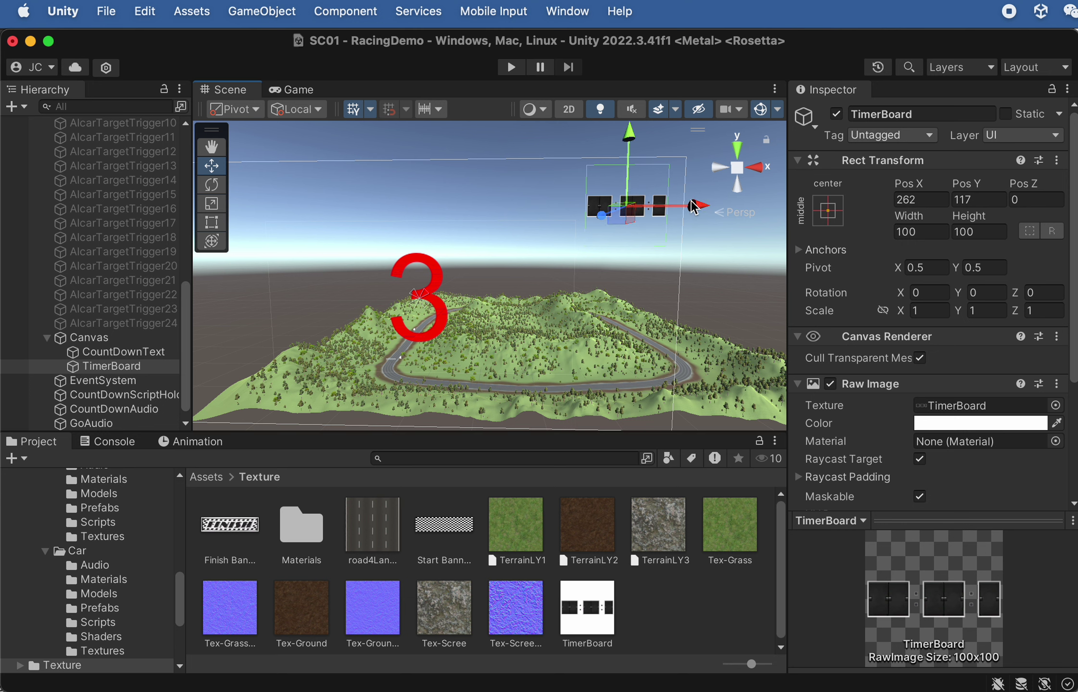
click(625, 222)
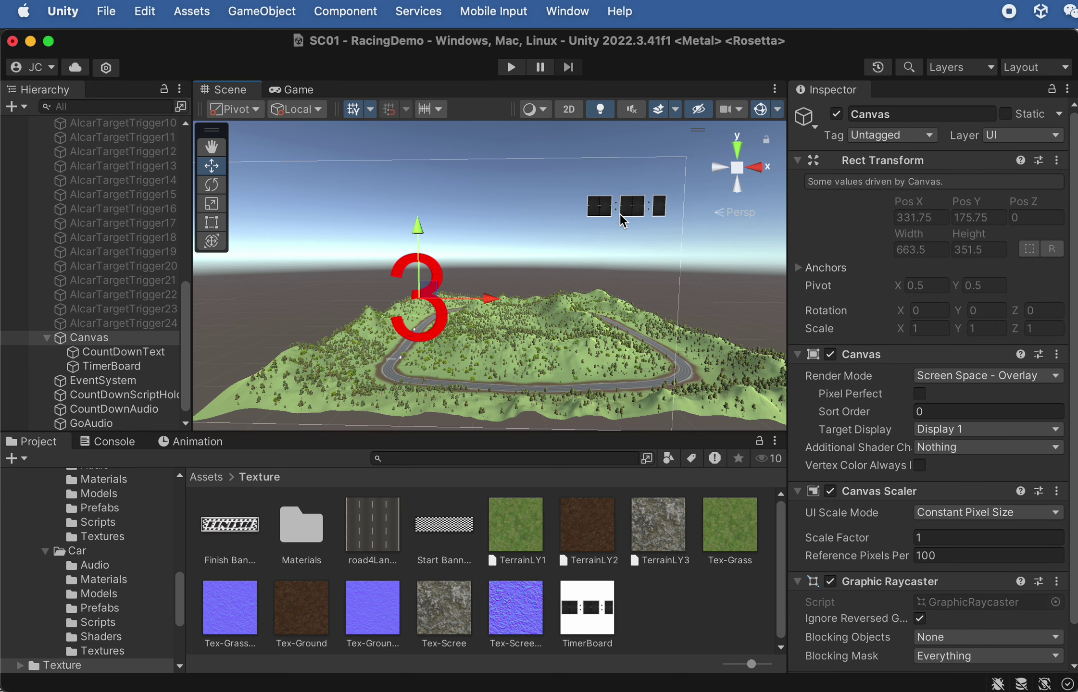
click(111, 366)
click(698, 210)
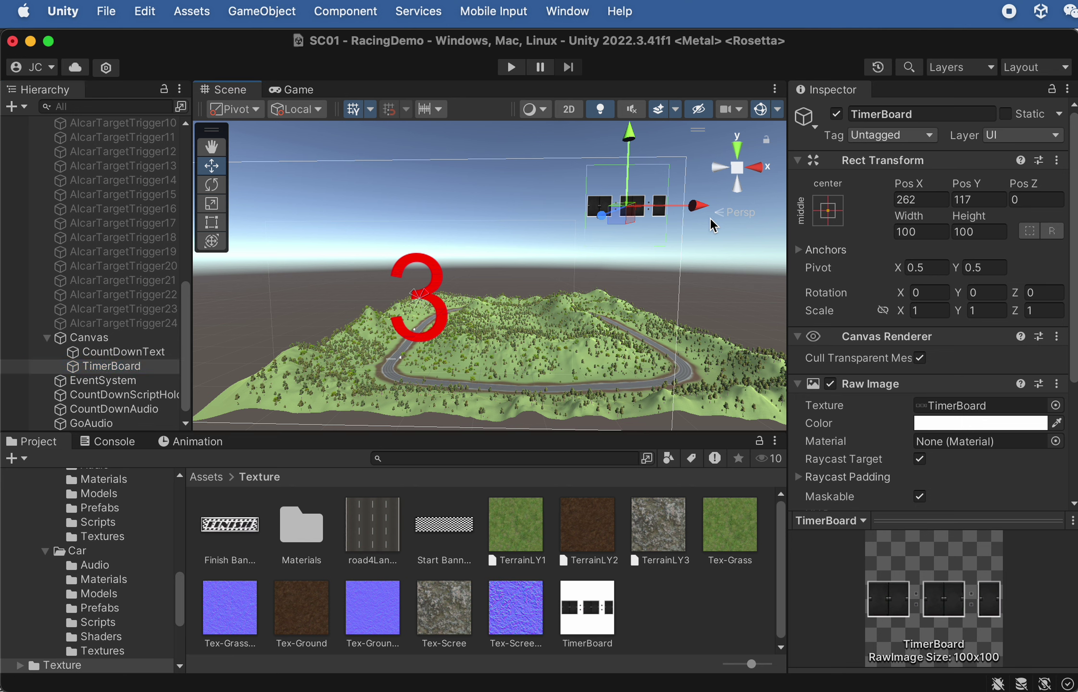
middle_drag(623, 234, 560, 256)
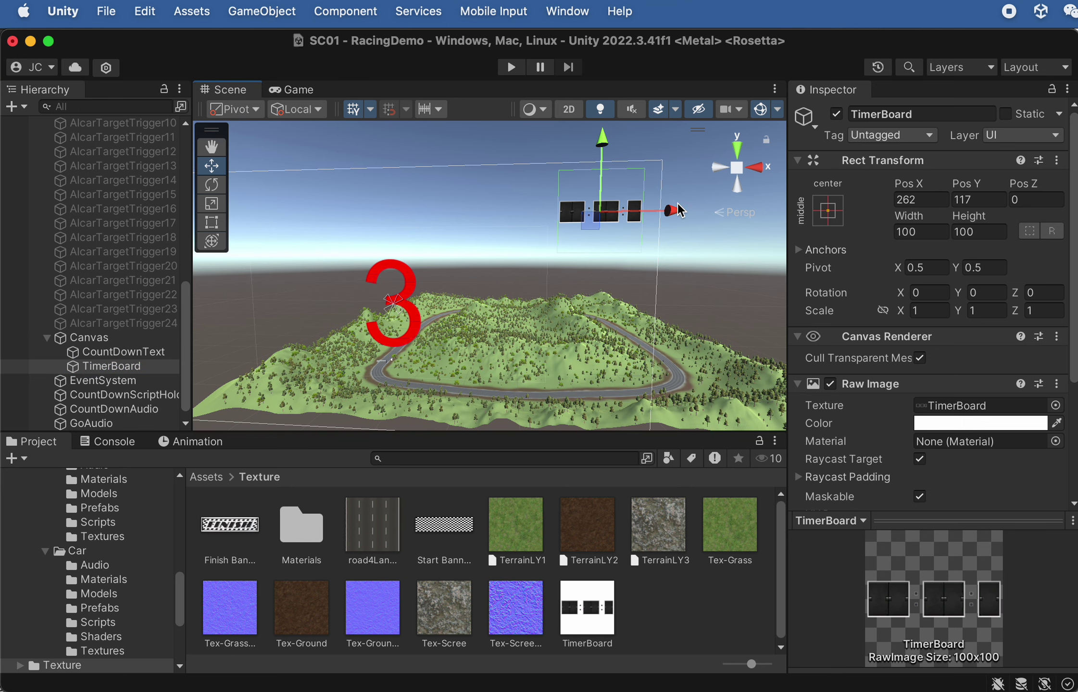
drag(691, 212, 681, 211)
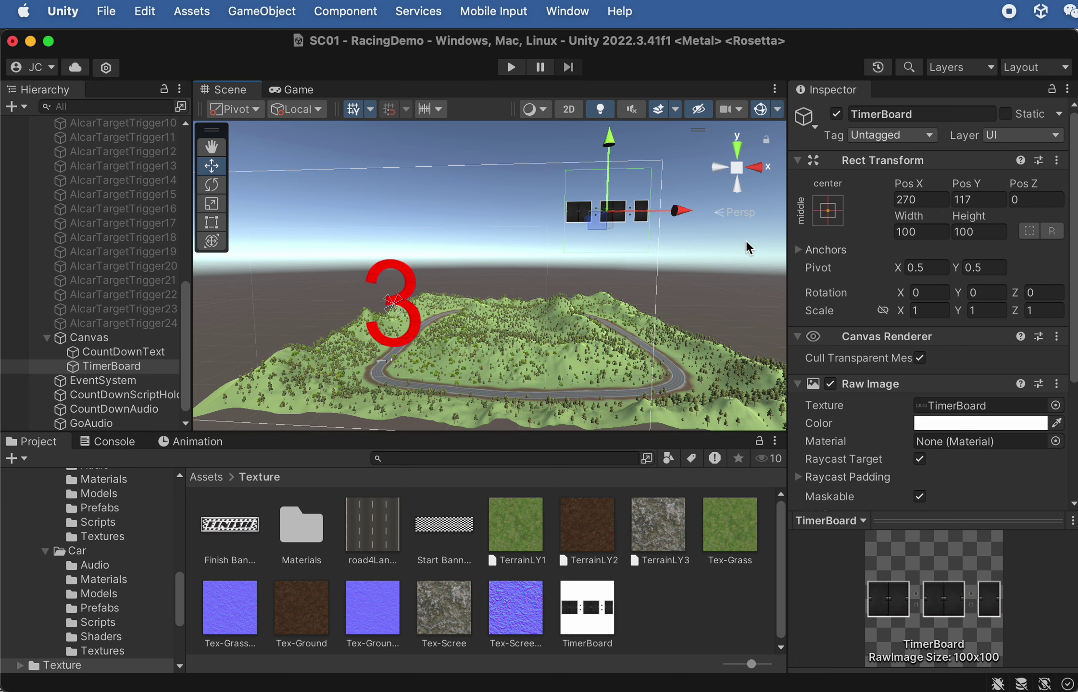
Set the TimerBoard's anchor preset to top right so it is positioned relative to the Canvas's upper-right corner
click(828, 210)
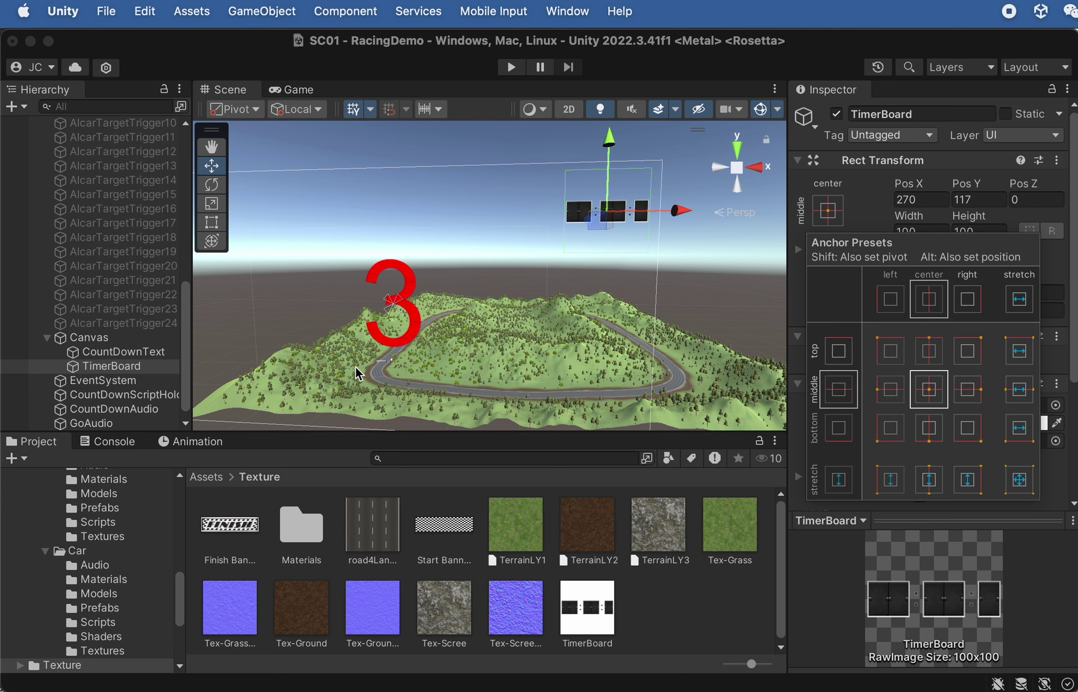
click(976, 356)
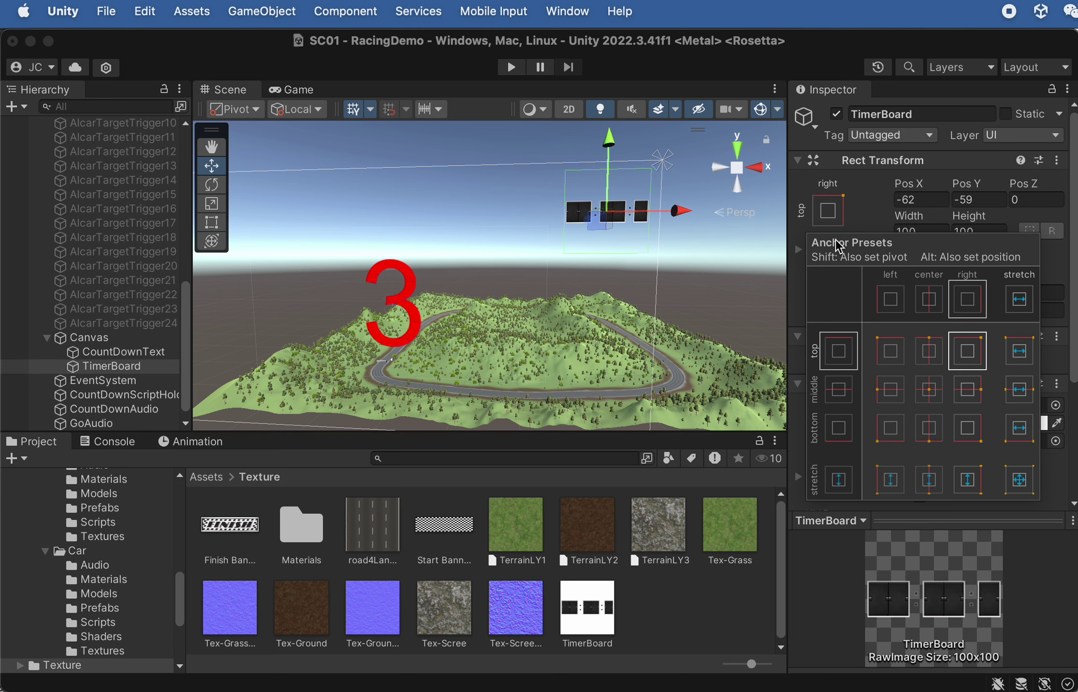
click(884, 199)
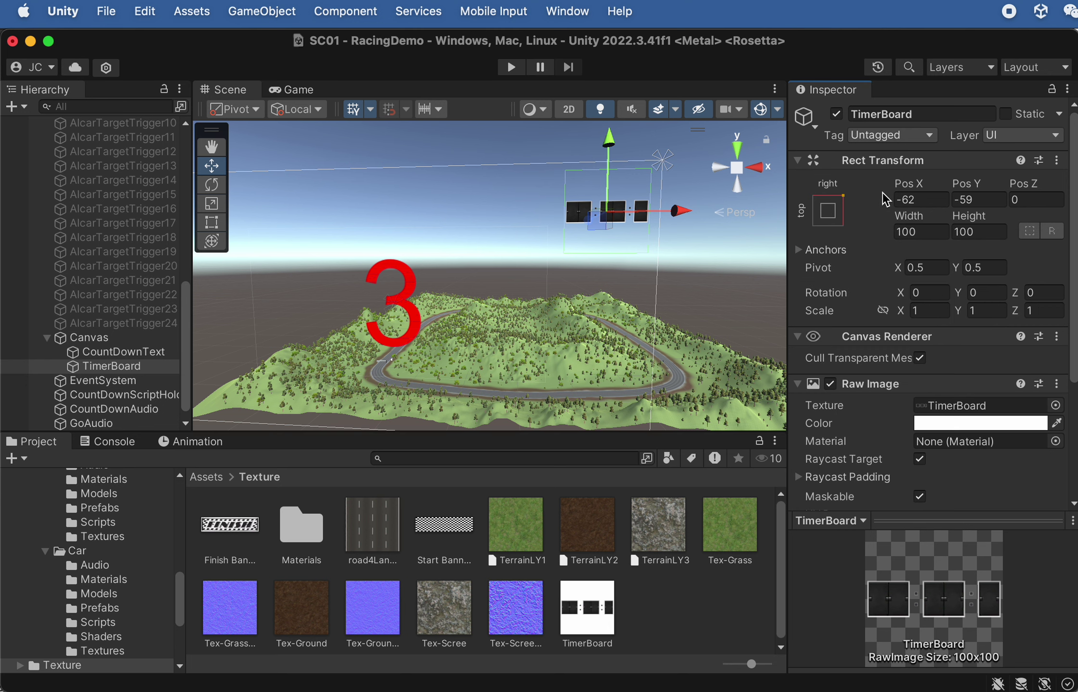
Examine the TimerBoard's Pos X and Pos Y values relative to the Canvas's upper-right corner and review its anchor preset
click(922, 200)
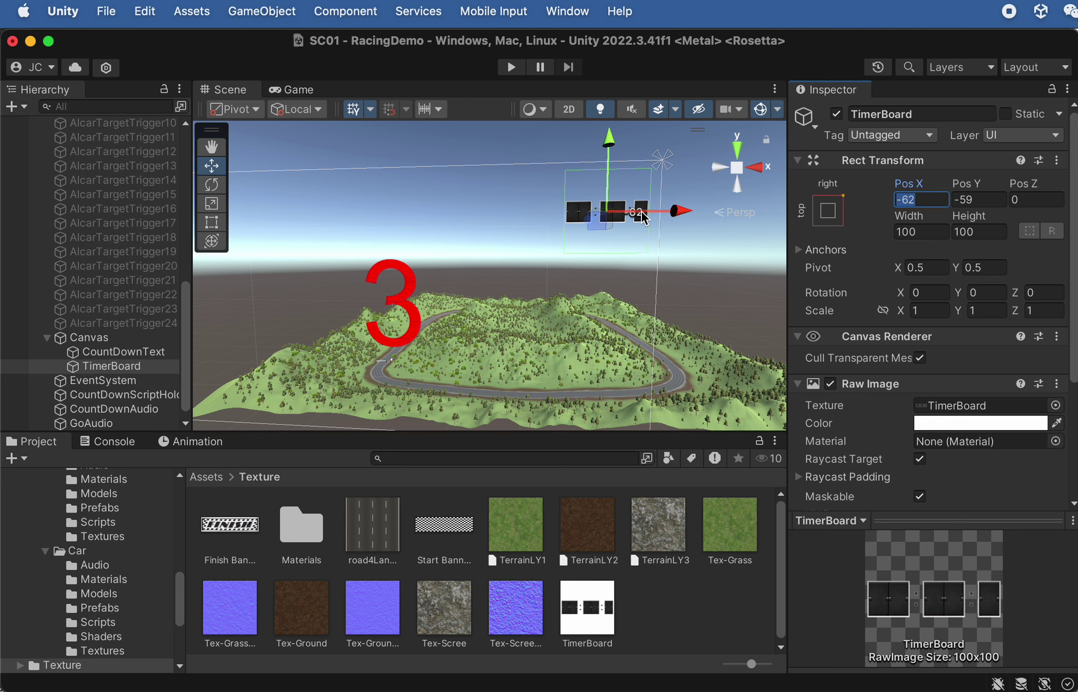
click(955, 200)
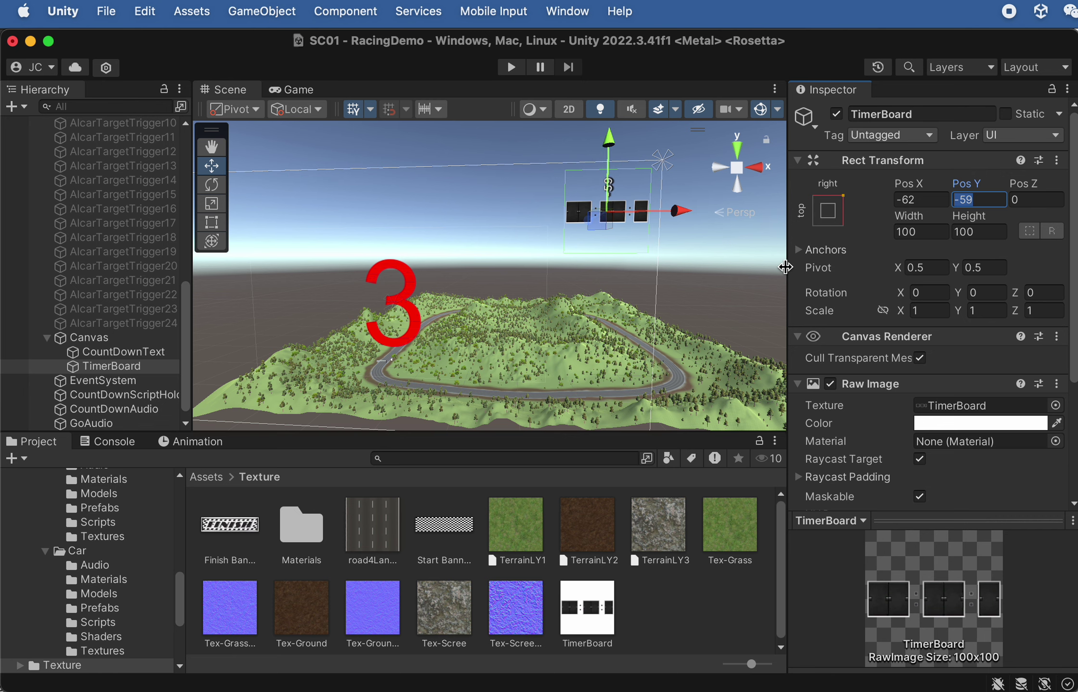
drag(787, 268, 546, 272)
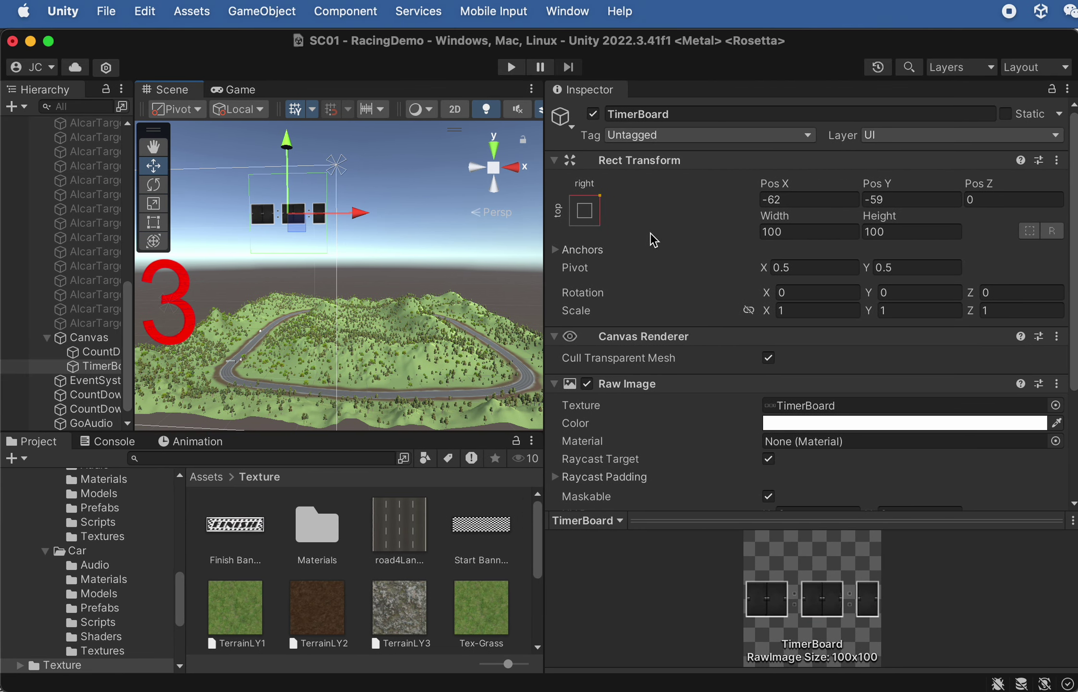
click(817, 200)
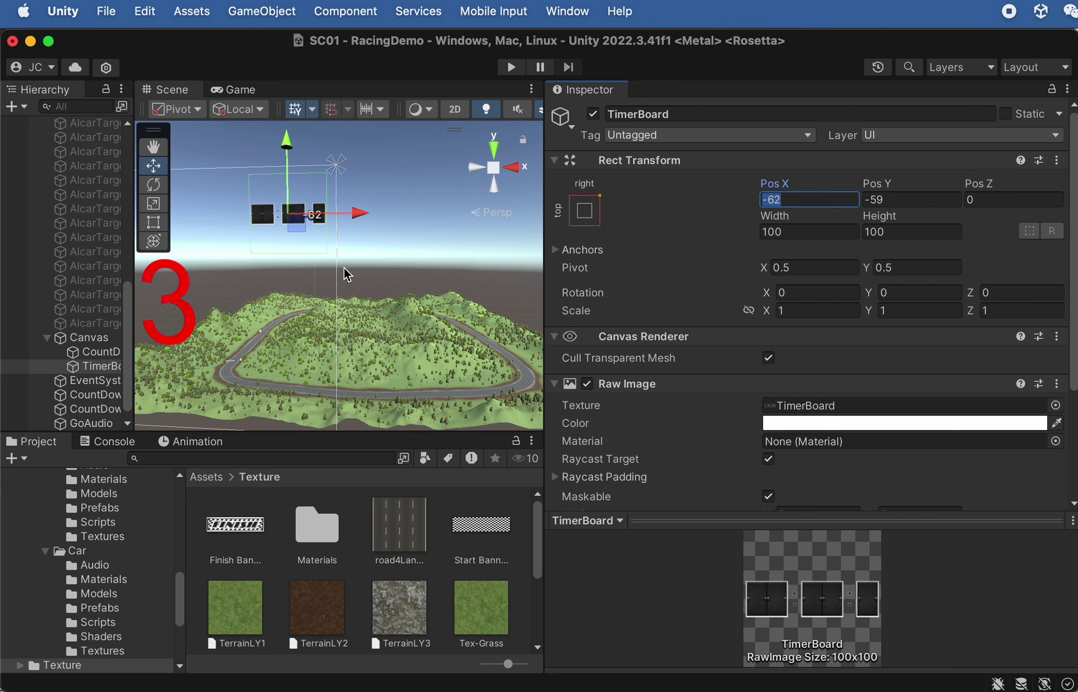
click(914, 200)
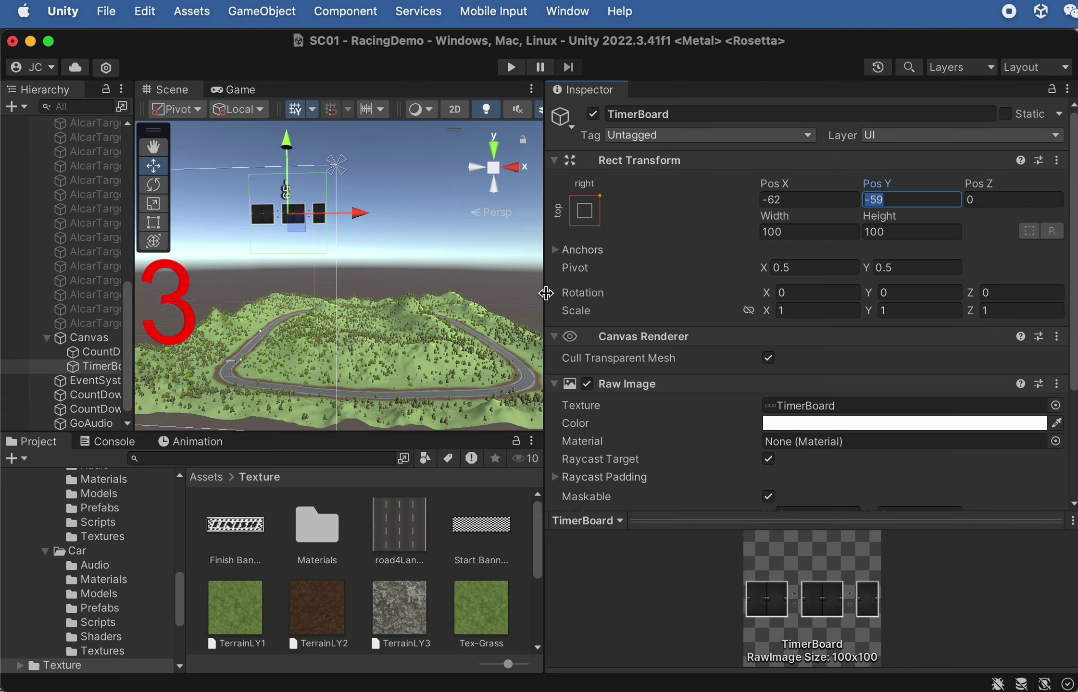
drag(545, 294, 815, 291)
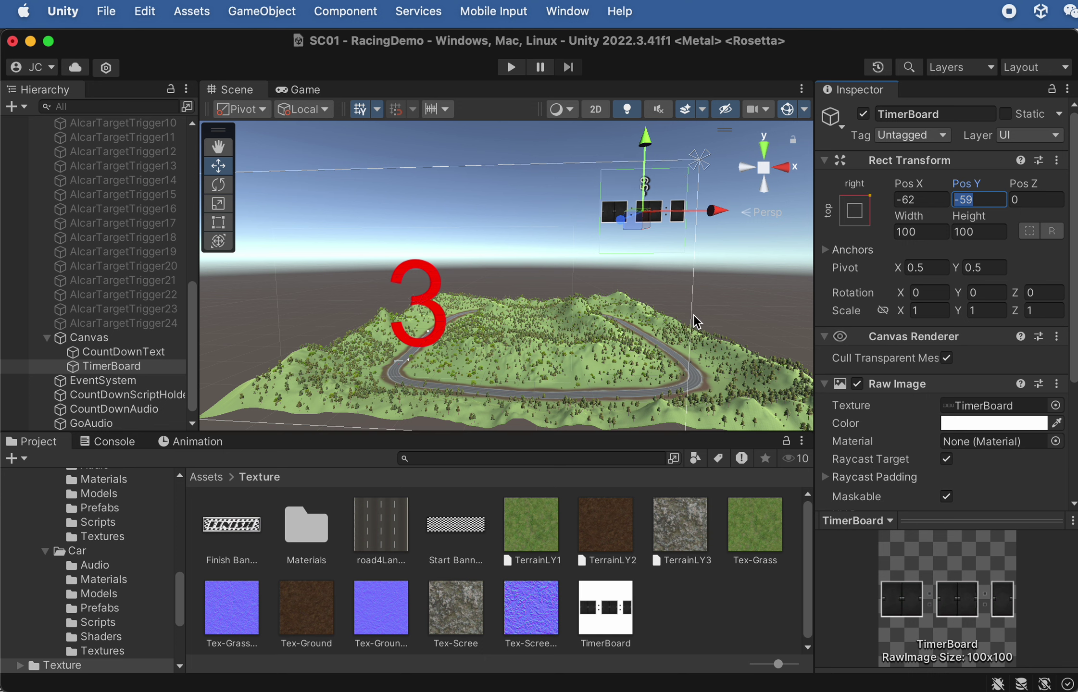
scroll(682, 300, down, 3)
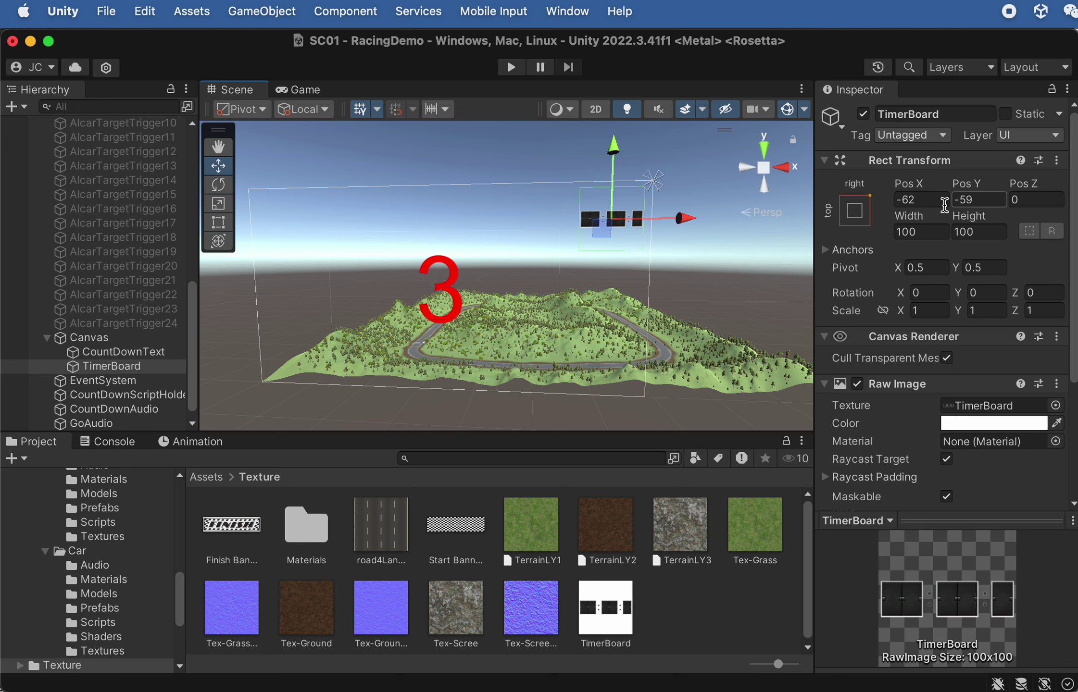
click(858, 212)
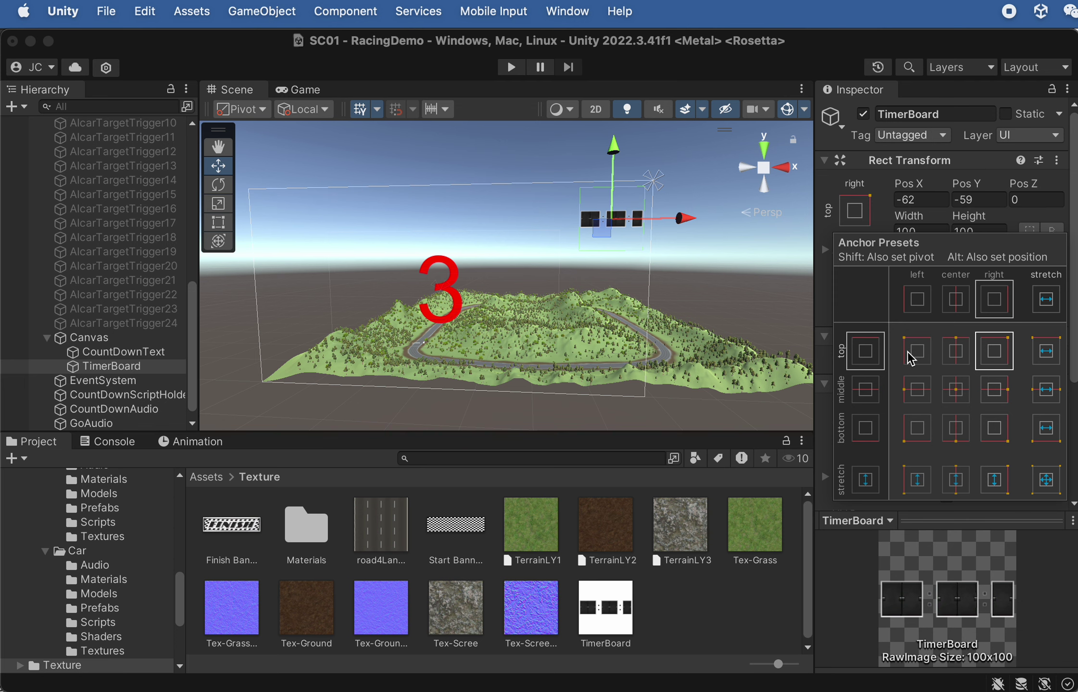
Add a legacy UI Text object to the Canvas and name it TextMili
click(262, 11)
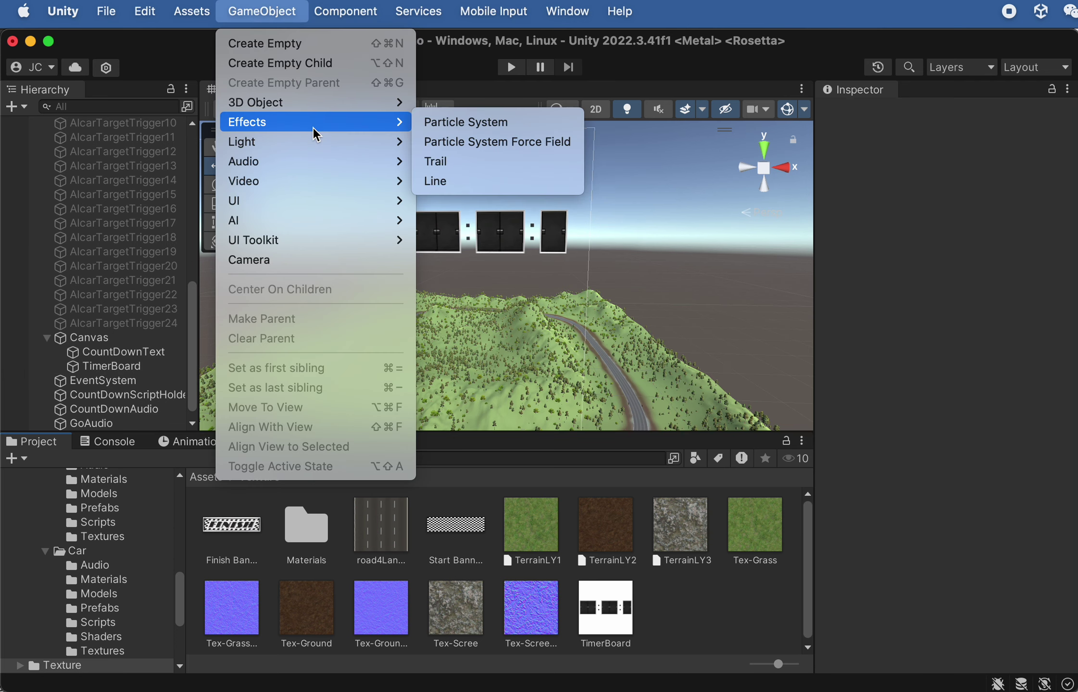
mouse_move(299, 201)
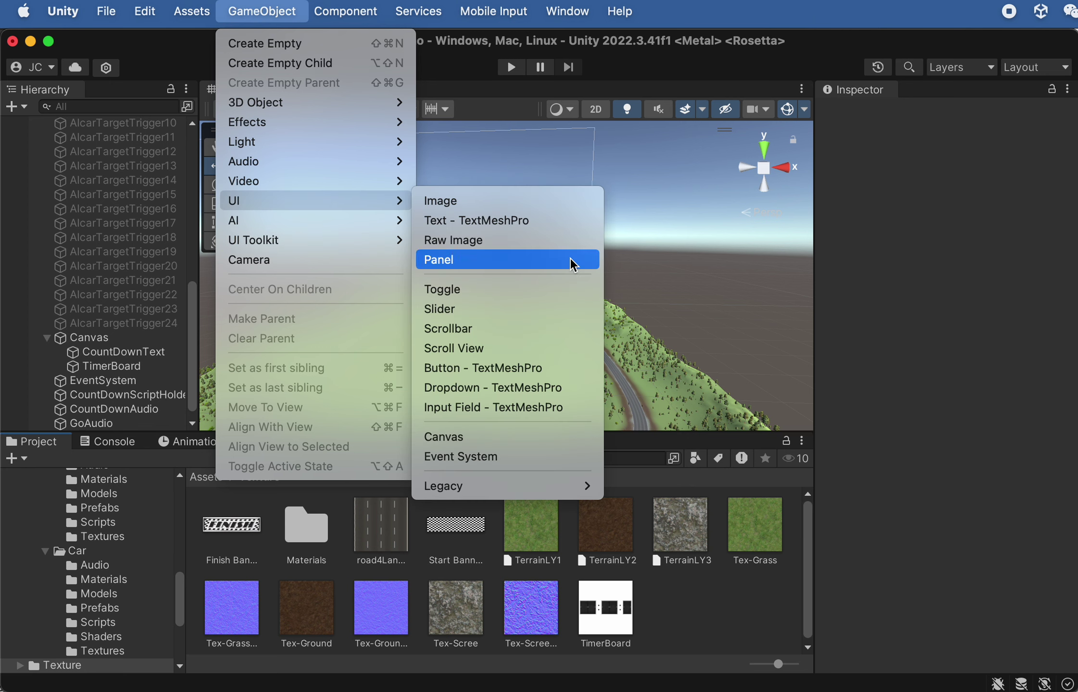
mouse_move(555, 494)
click(631, 488)
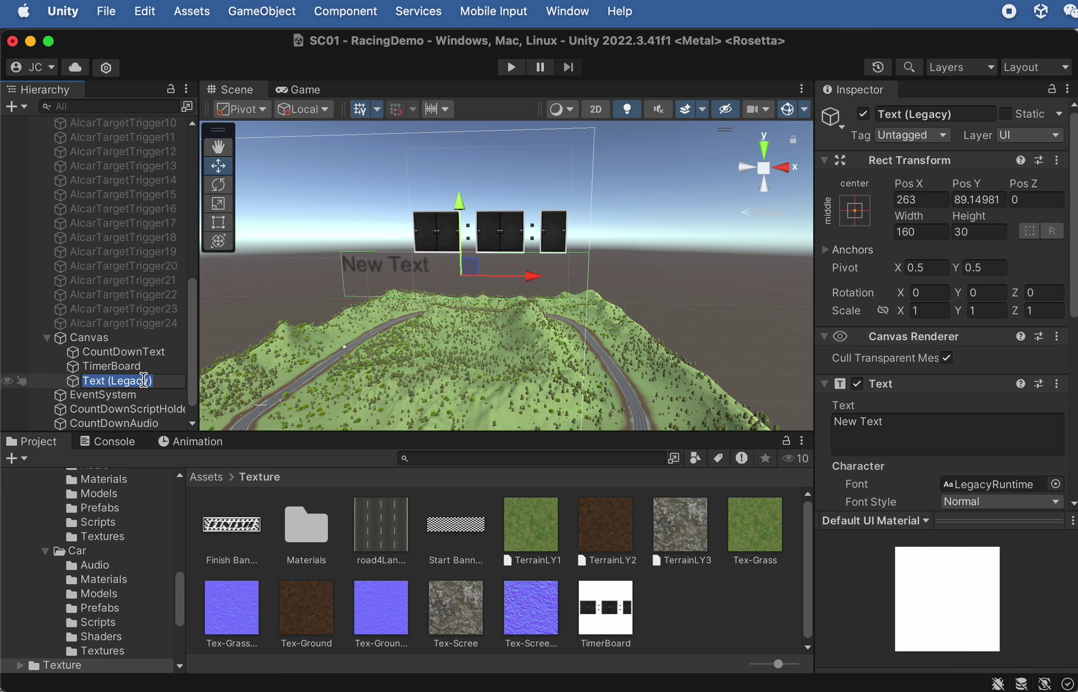
text(Te)
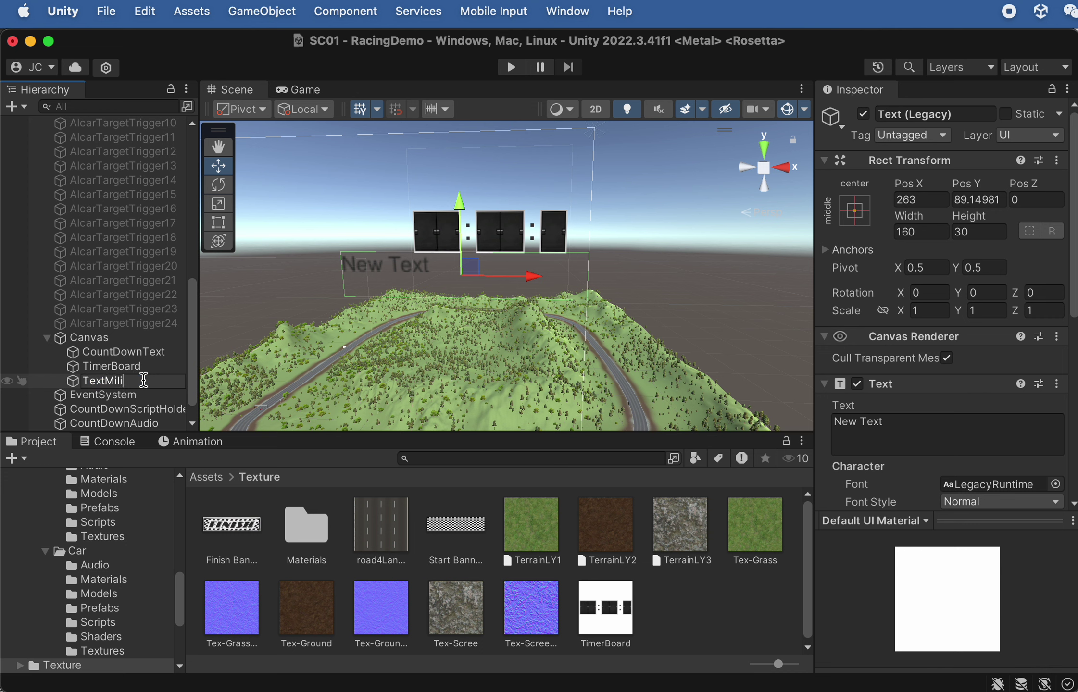
text(xtMili)
click(62, 367)
click(63, 381)
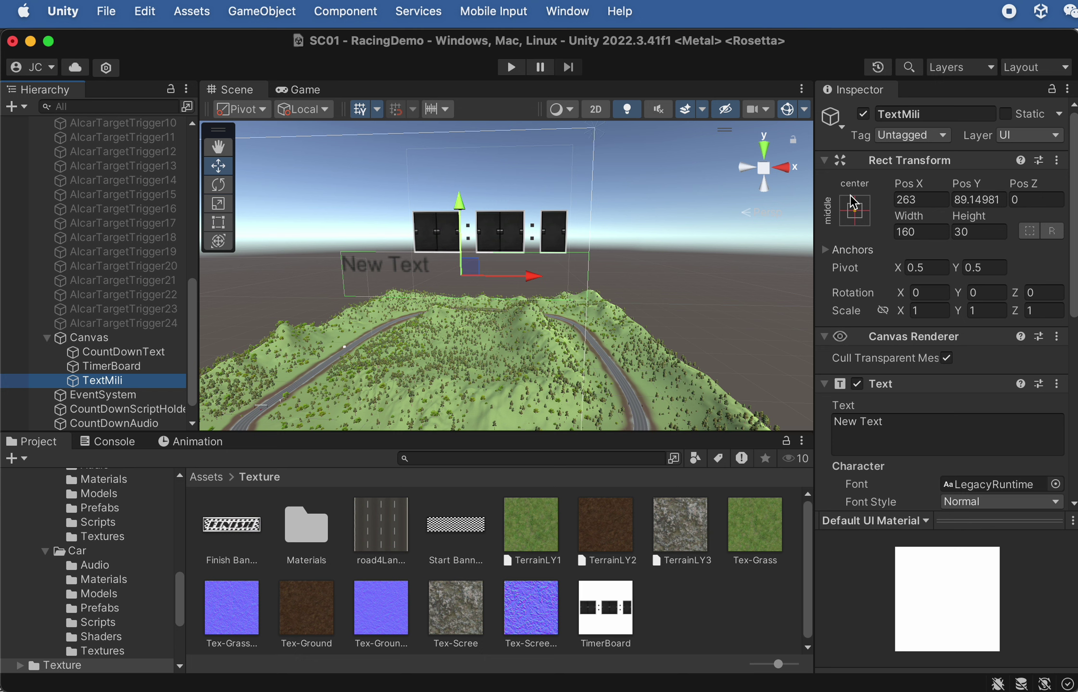
Anchor TextMili to the Canvas's top right and move it to about Pos X 25, Pos Y -65
click(855, 210)
click(1004, 360)
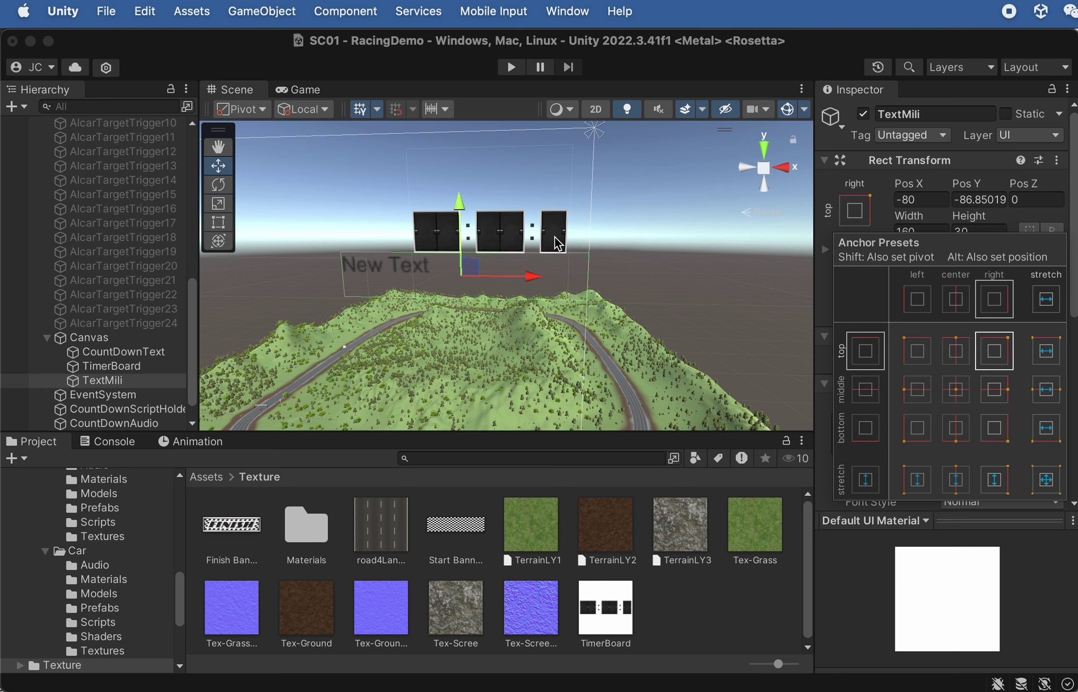
click(534, 274)
drag(548, 275, 705, 277)
drag(633, 208, 638, 170)
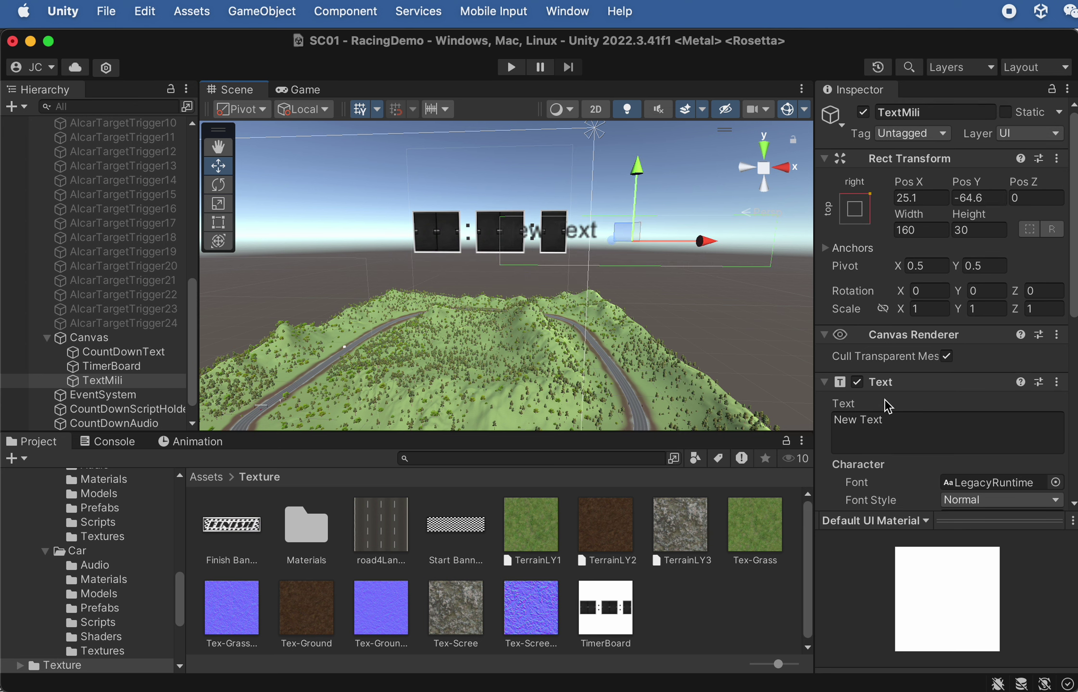
Set TextMili's text to 0 and its colour to white
click(854, 421)
text(0)
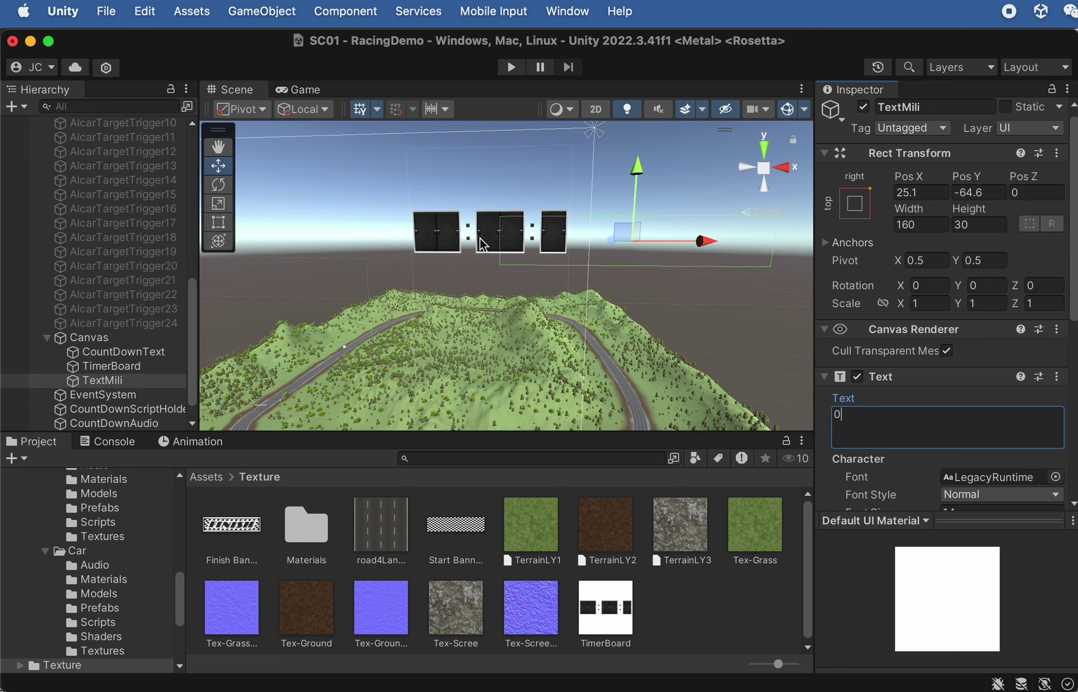
drag(680, 239, 704, 240)
scroll(880, 437, down, 10)
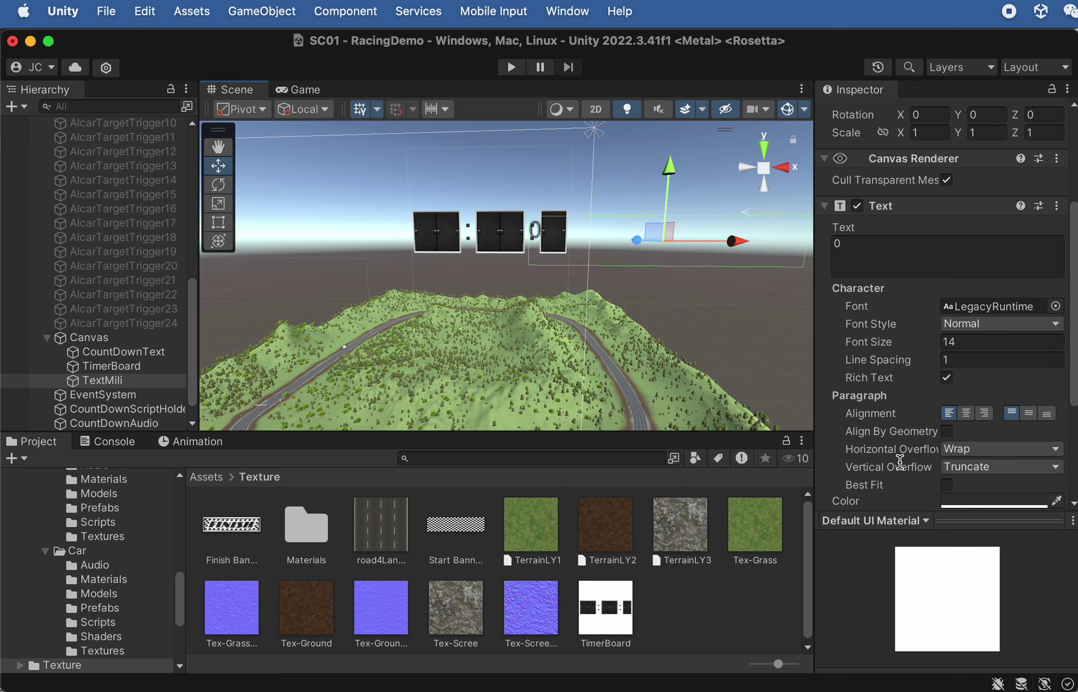
click(973, 327)
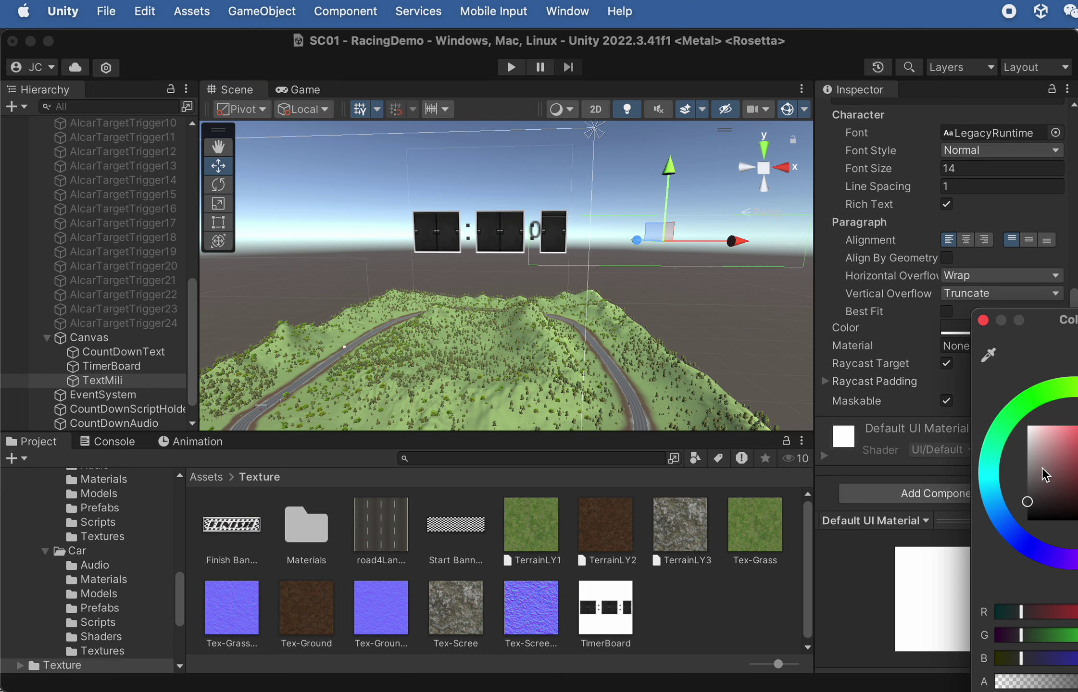
click(982, 321)
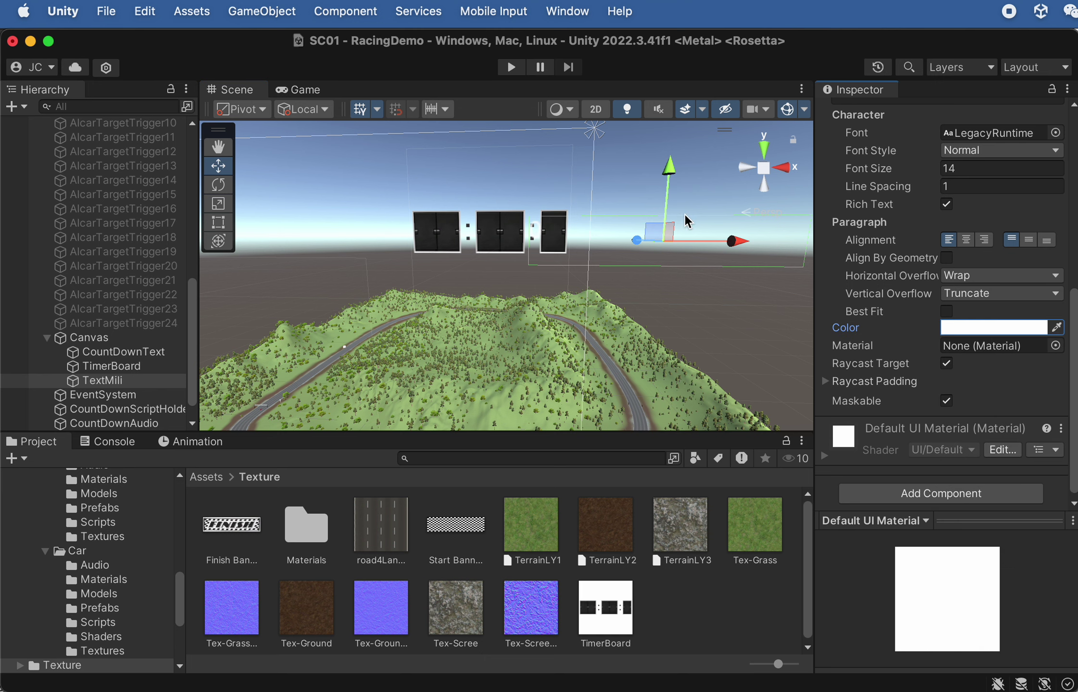
Move TextMili back over the TimerBoard and centre its text horizontally and vertically
drag(733, 245, 620, 254)
scroll(928, 356, down, 1)
click(967, 237)
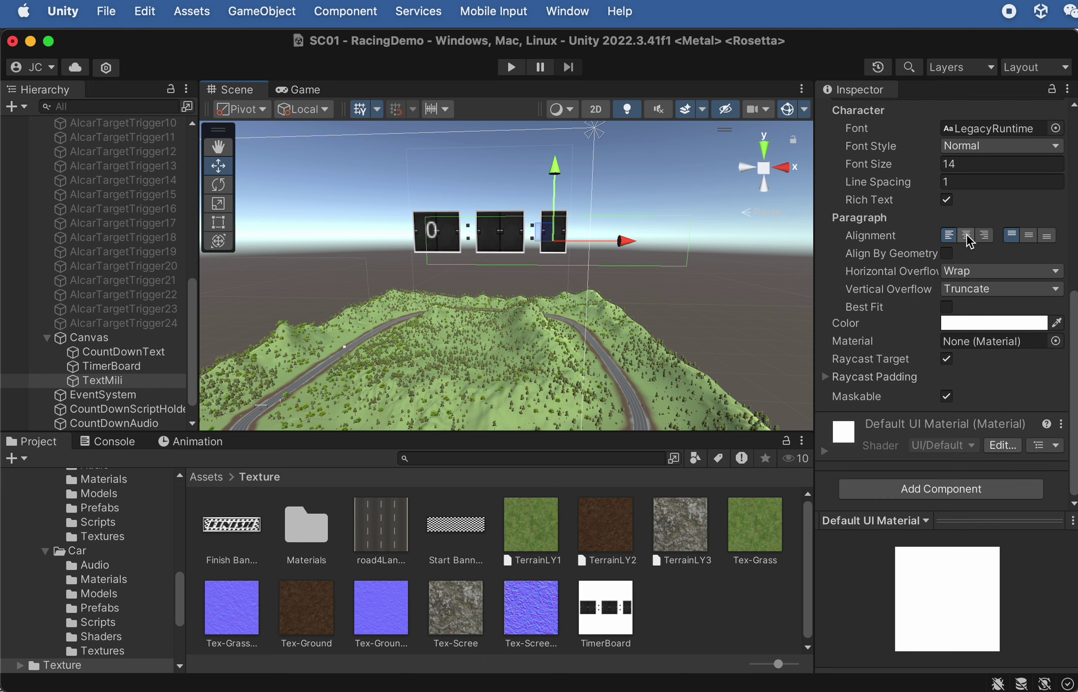
click(1029, 236)
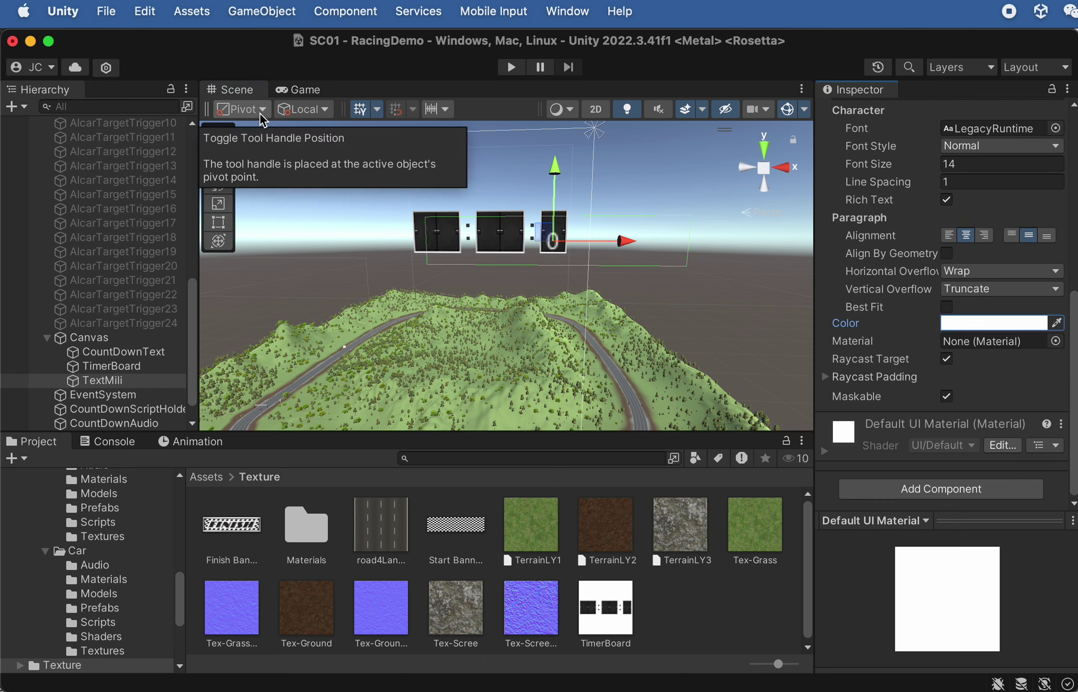
Shrink TextMili's text box to a single digit and place it over the TimerBoard's narrow rightmost panel
click(218, 225)
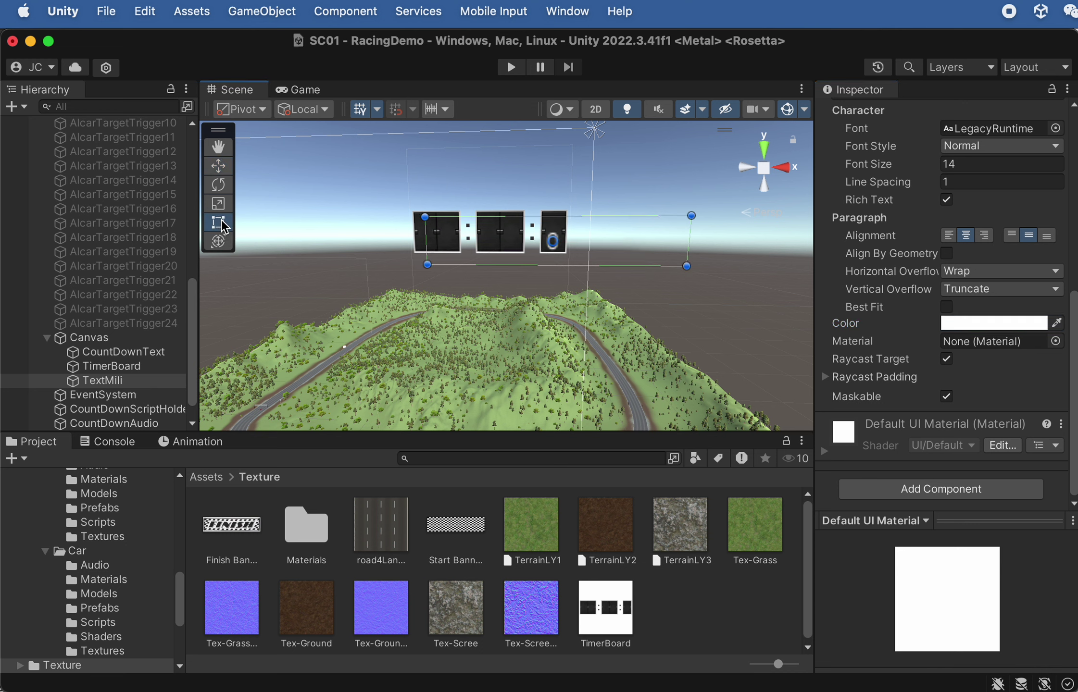
drag(687, 268, 447, 249)
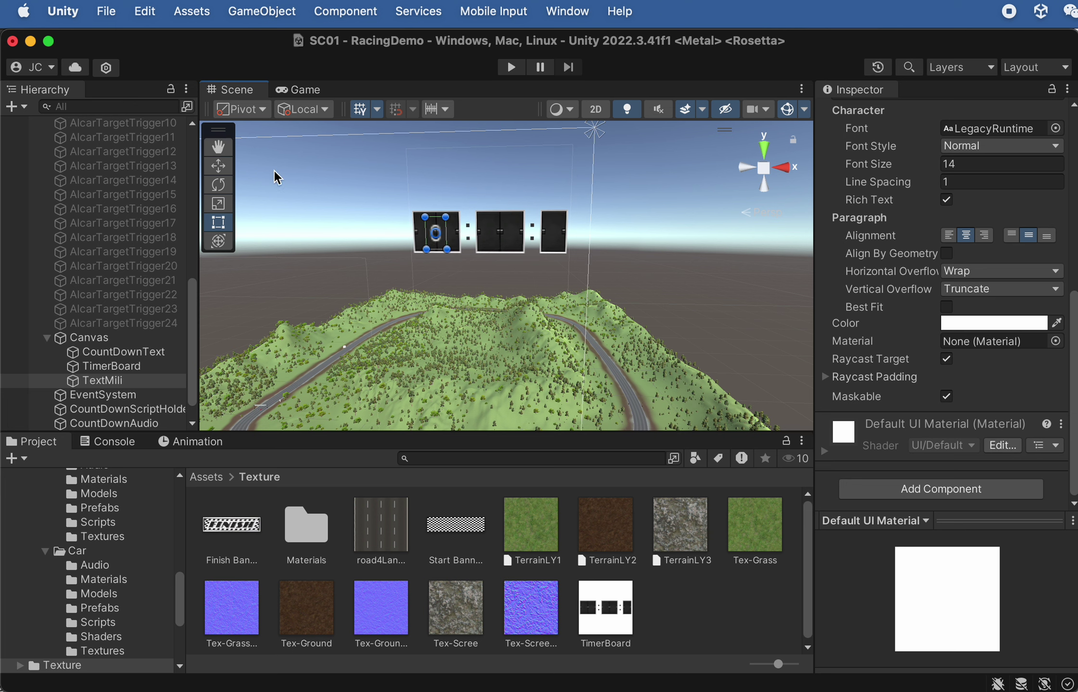
click(219, 166)
drag(507, 238, 623, 233)
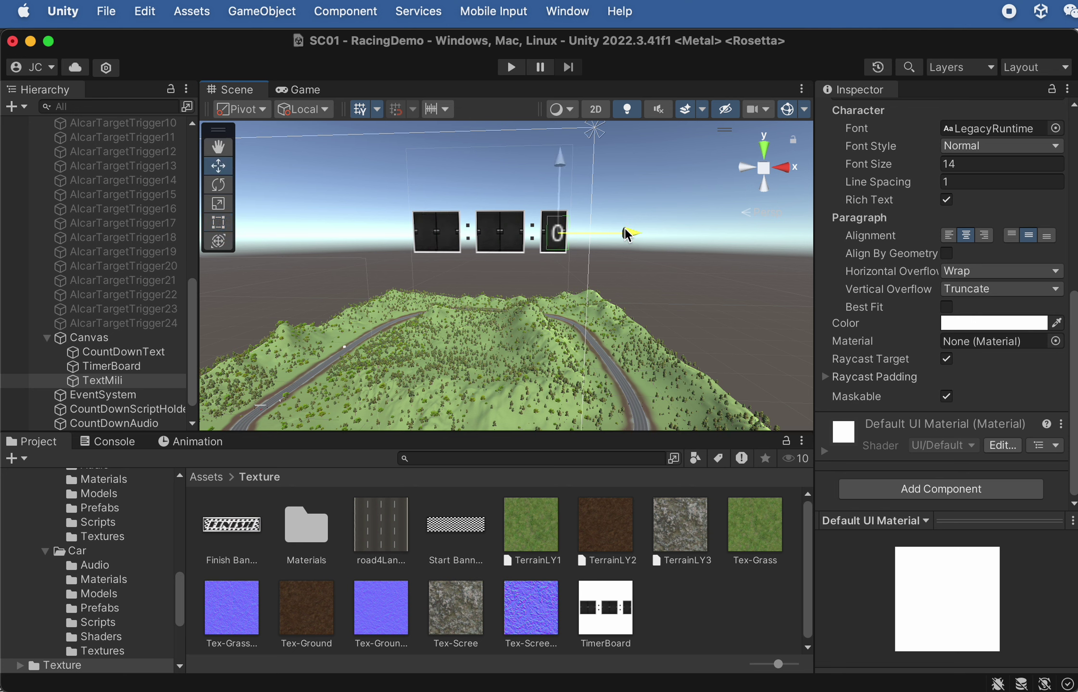
Set TextMili's font size to 17 and nudge the digit slightly upward within its panel
scroll(573, 256, up, 3)
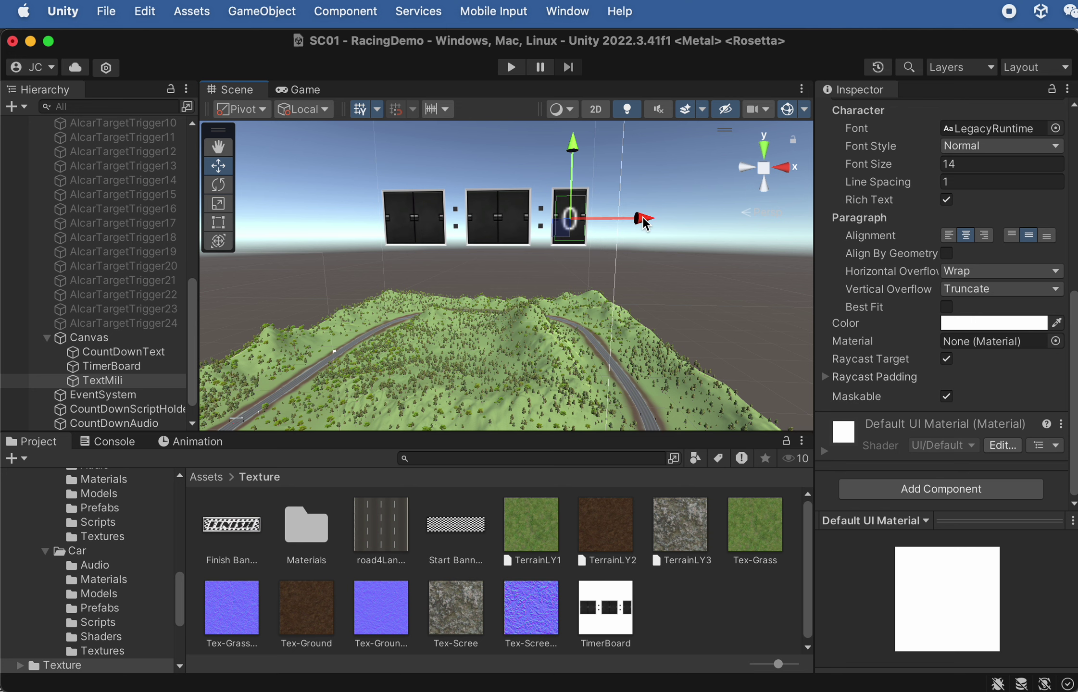
scroll(914, 269, up, 2)
click(955, 185)
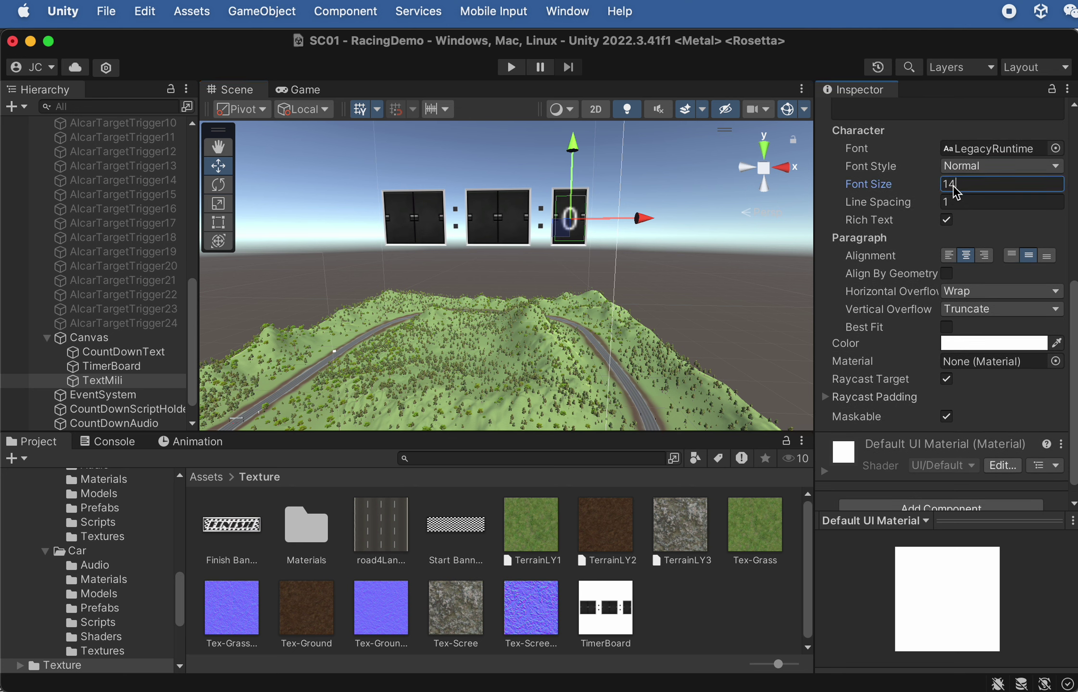
key(BackSpace)
text(8)
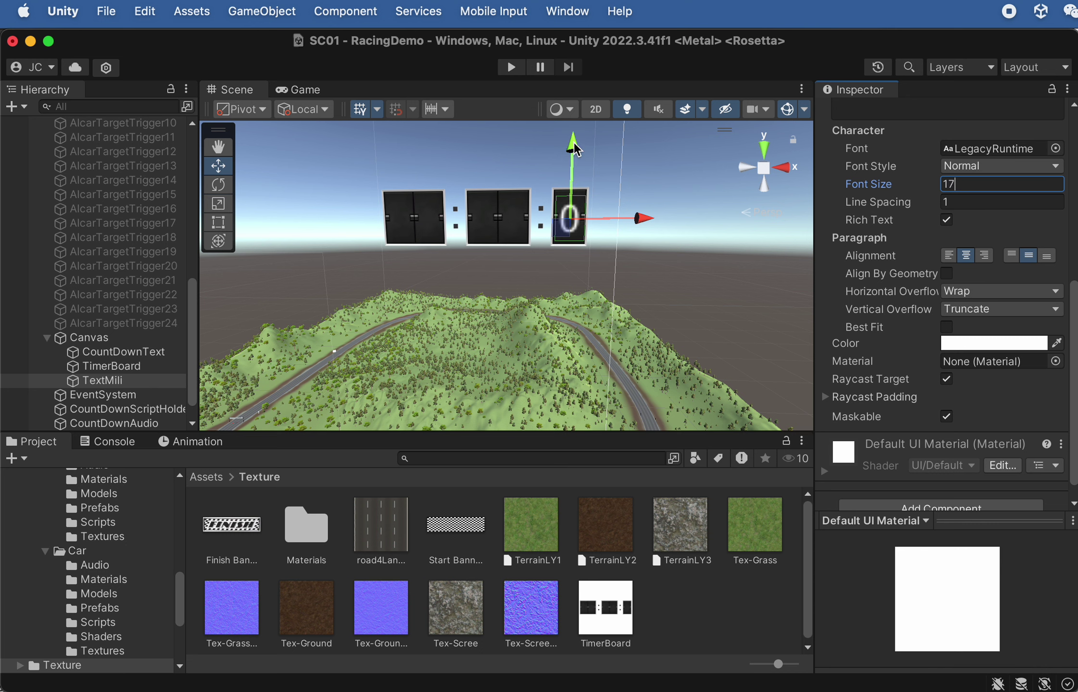
drag(573, 145, 574, 146)
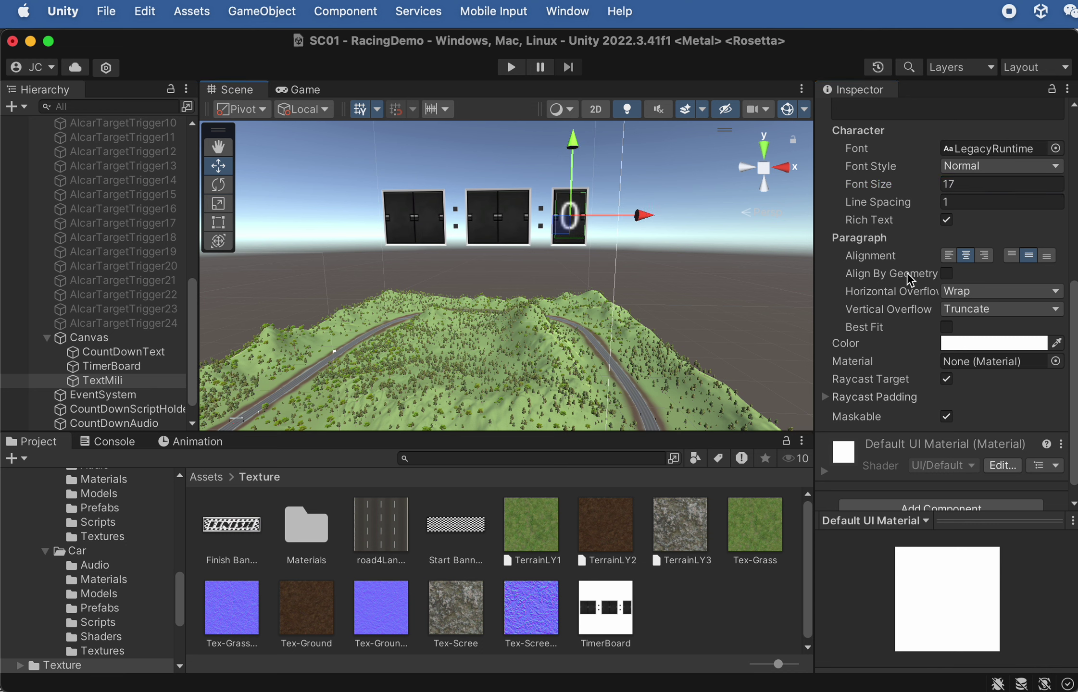
Enlarge TextMili's text box to about 16.1 by 21.9 and centre it on its panel at about Pos X -21.7, Pos Y -59.2
click(218, 222)
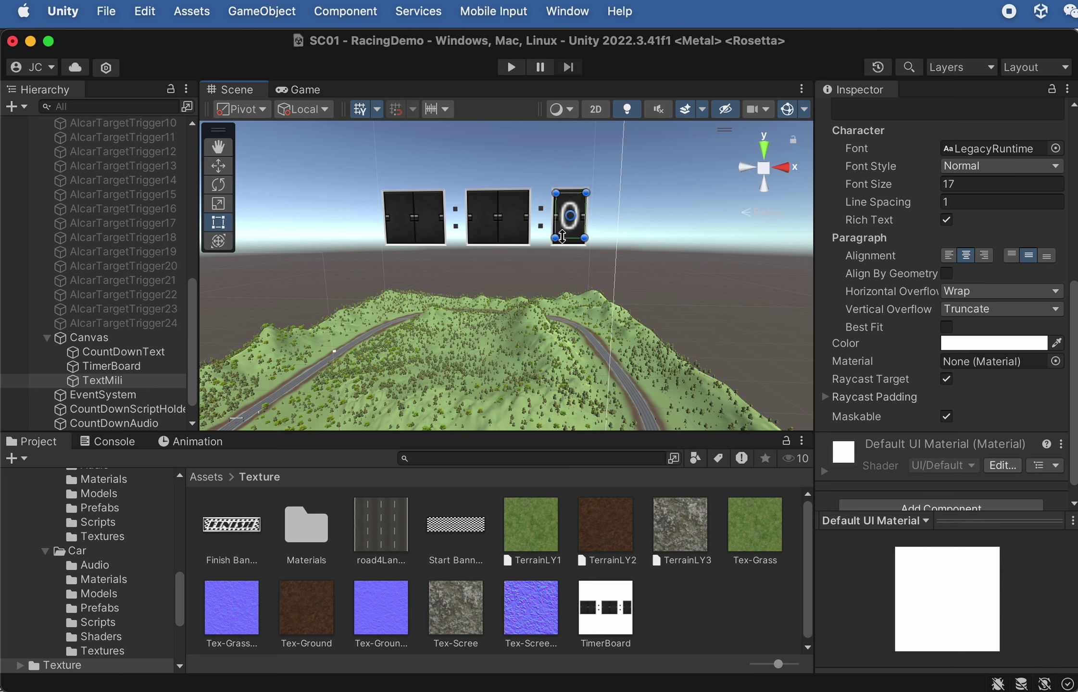
drag(585, 238, 590, 242)
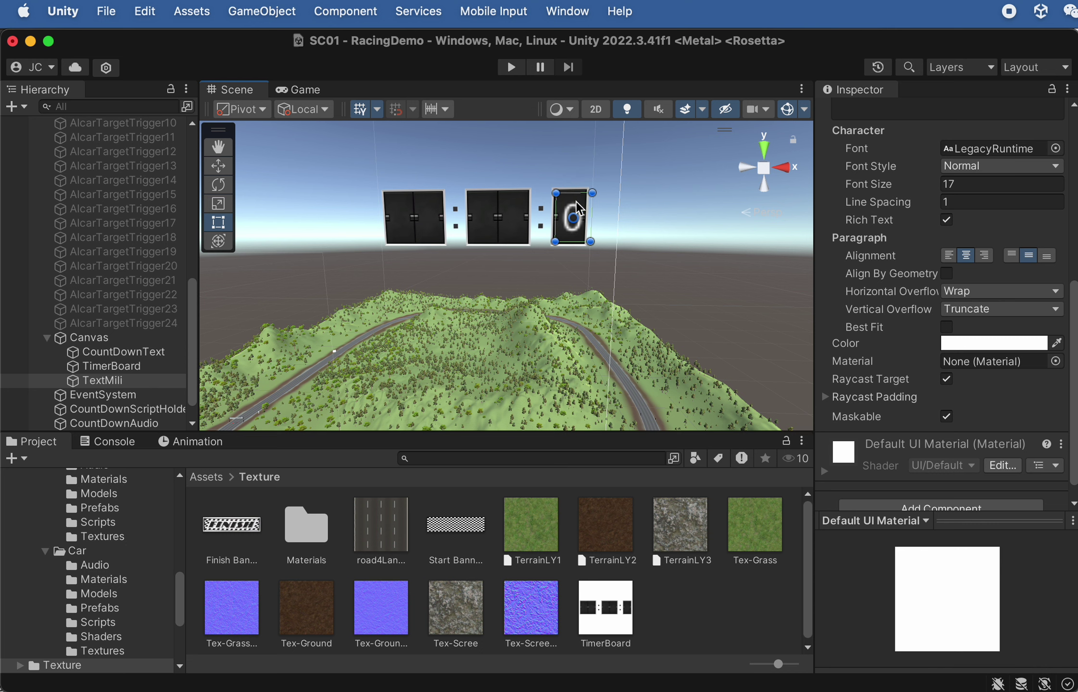
click(218, 166)
drag(644, 221, 645, 221)
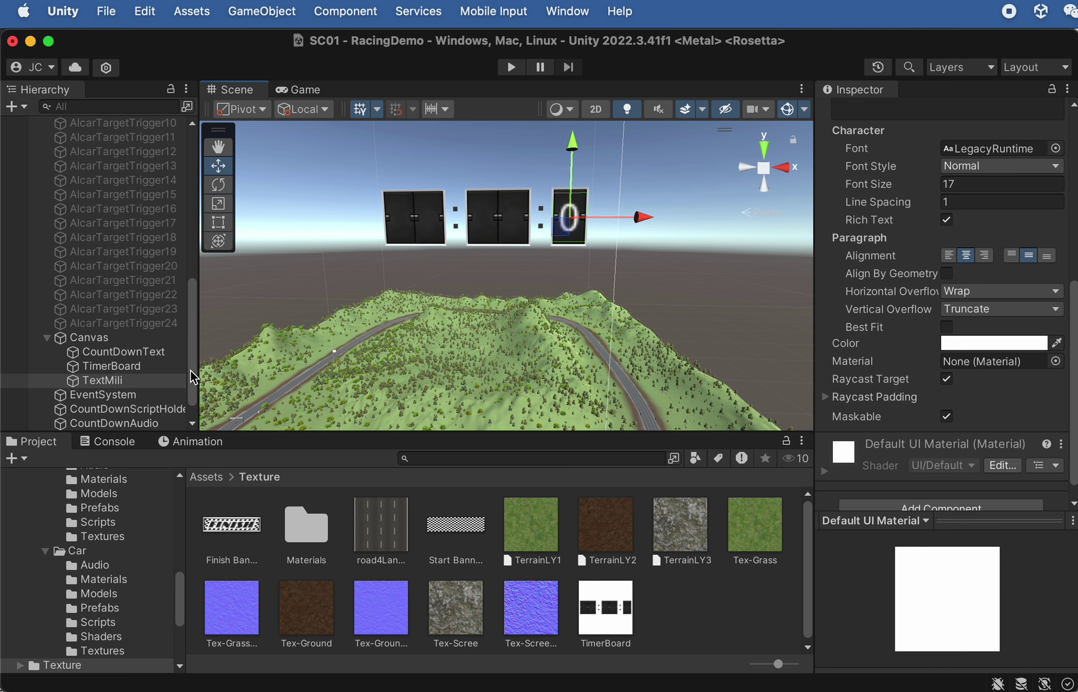
click(110, 381)
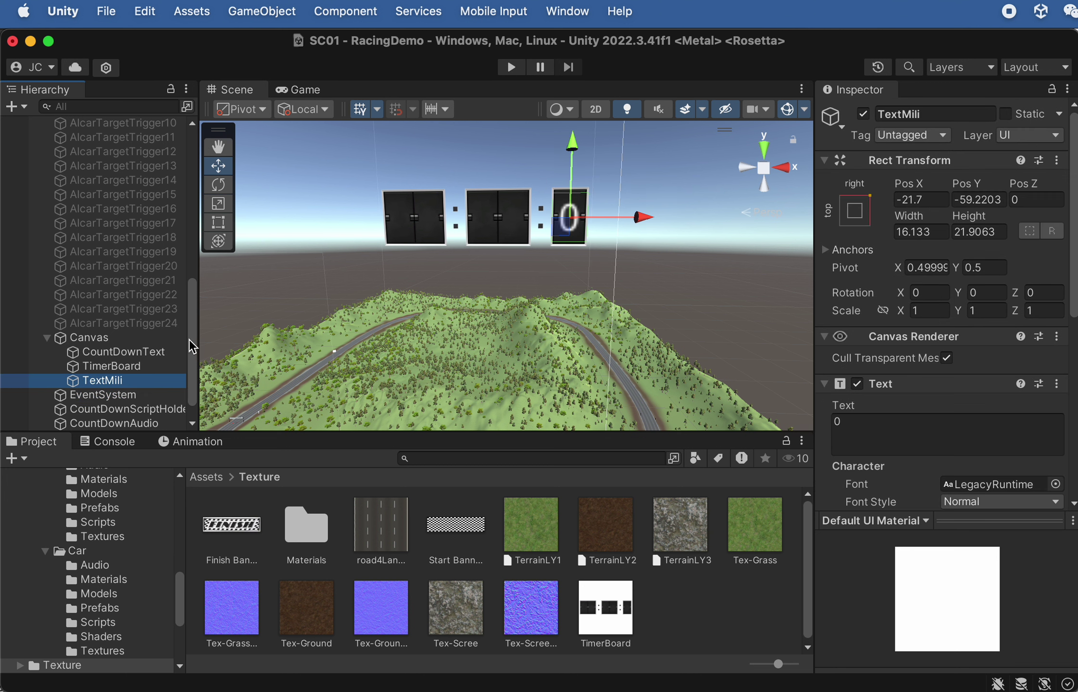
Duplicate TextMili and move the copy onto the second panel of the TimerBoard's middle pair, at Pos X -47.1
click(143, 383)
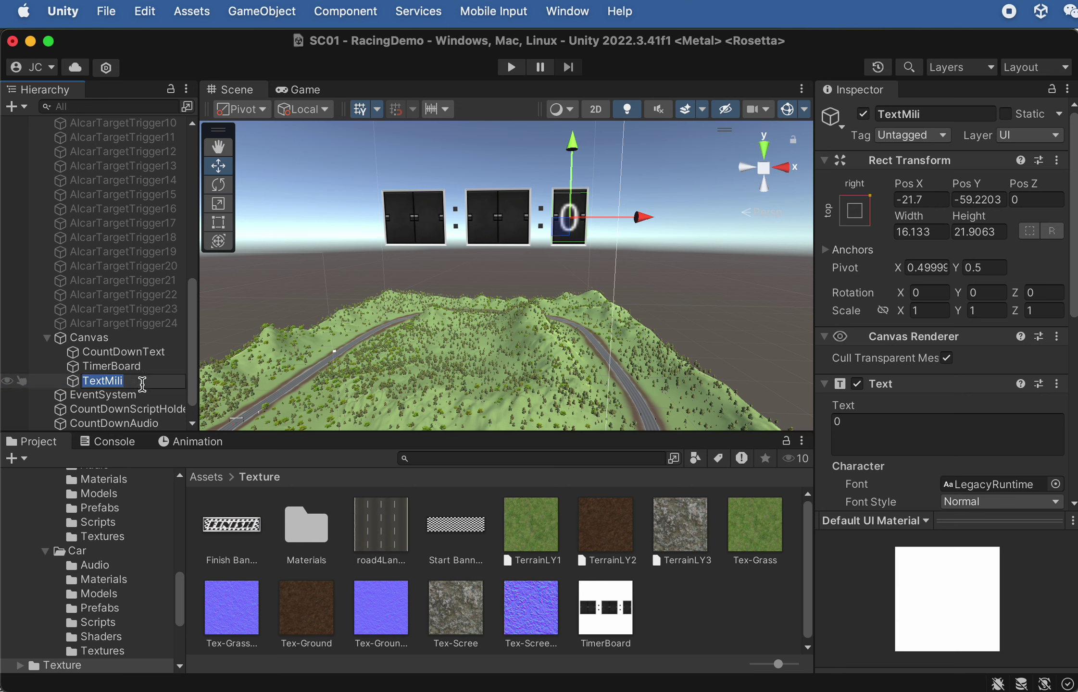
key(super+d)
drag(647, 217, 585, 218)
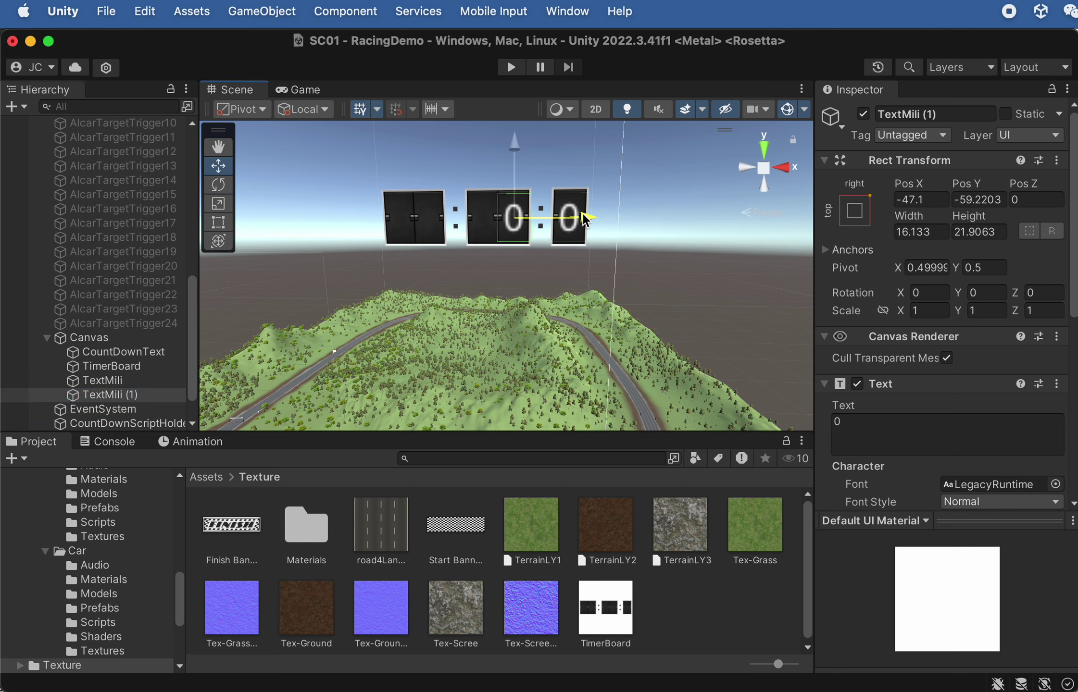
Rename the TextMili copy as TextSecOnesDigit
click(119, 394)
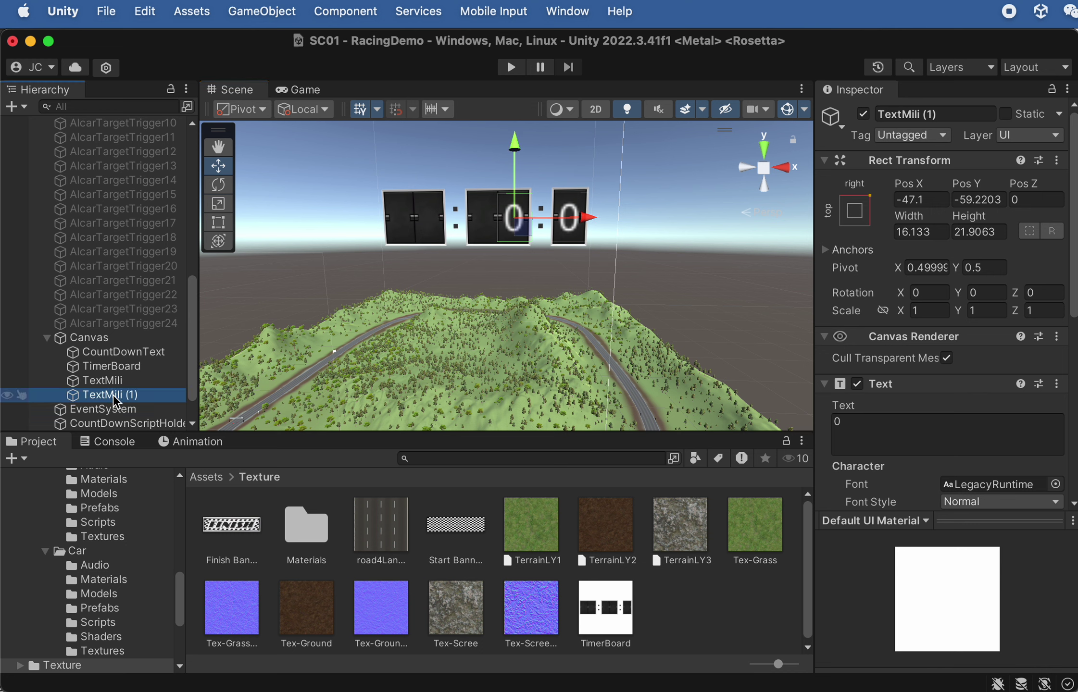
drag(104, 394, 306, 404)
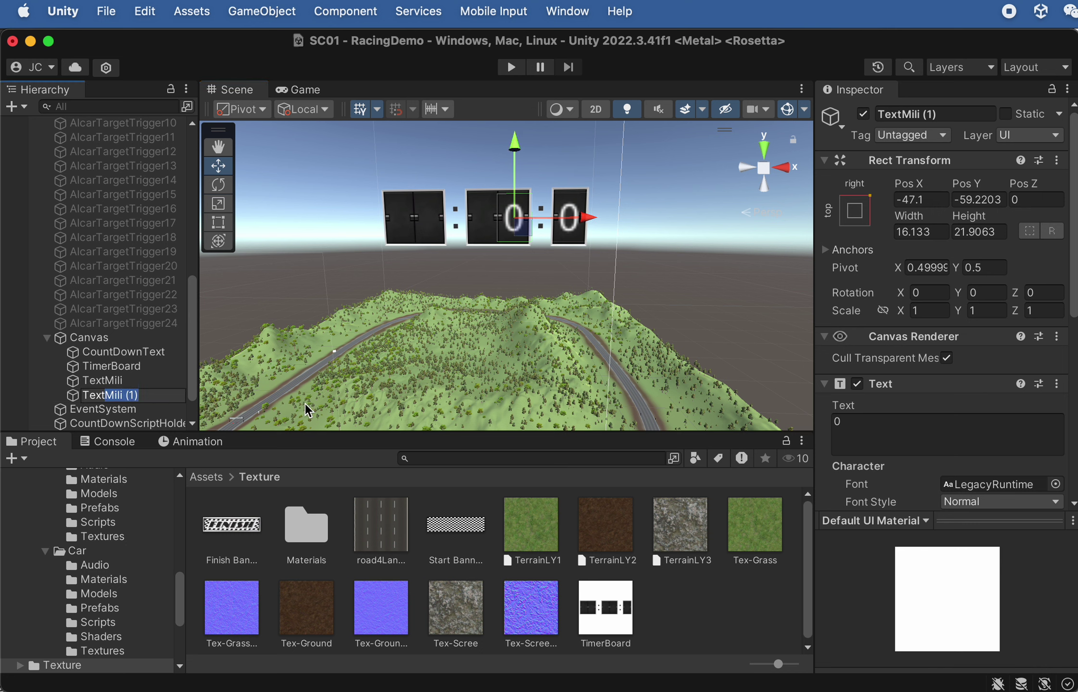
text(SecOnesDigit)
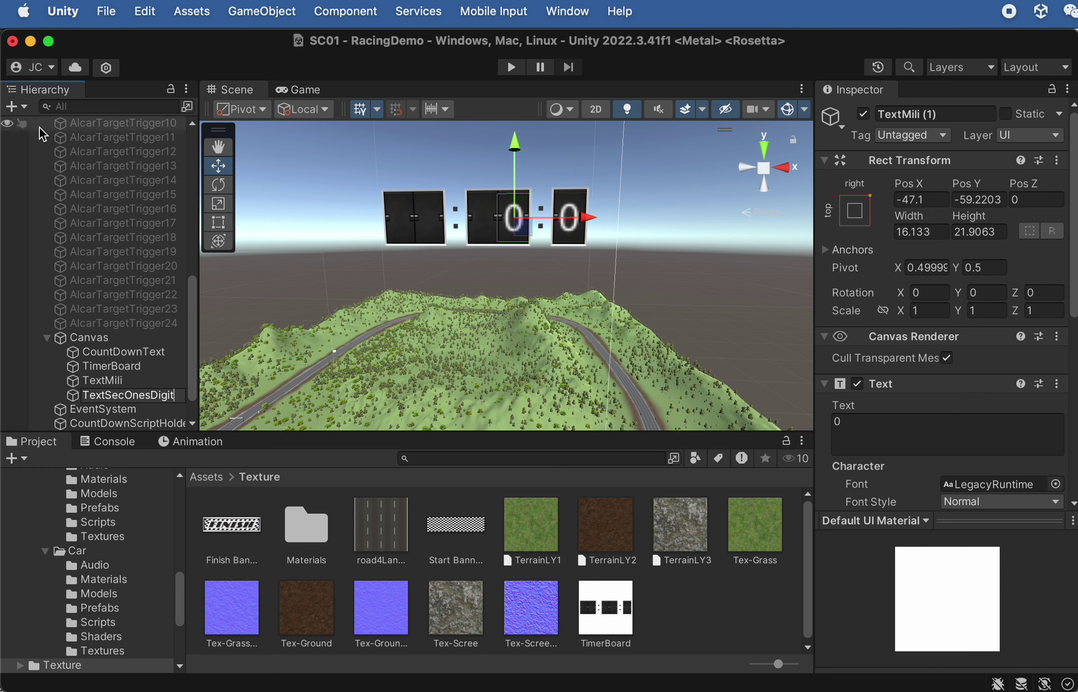
click(118, 379)
Duplicate TextSecOnesDigit and move the copy onto the first panel of the middle pair, at Pos X -62.2
click(120, 396)
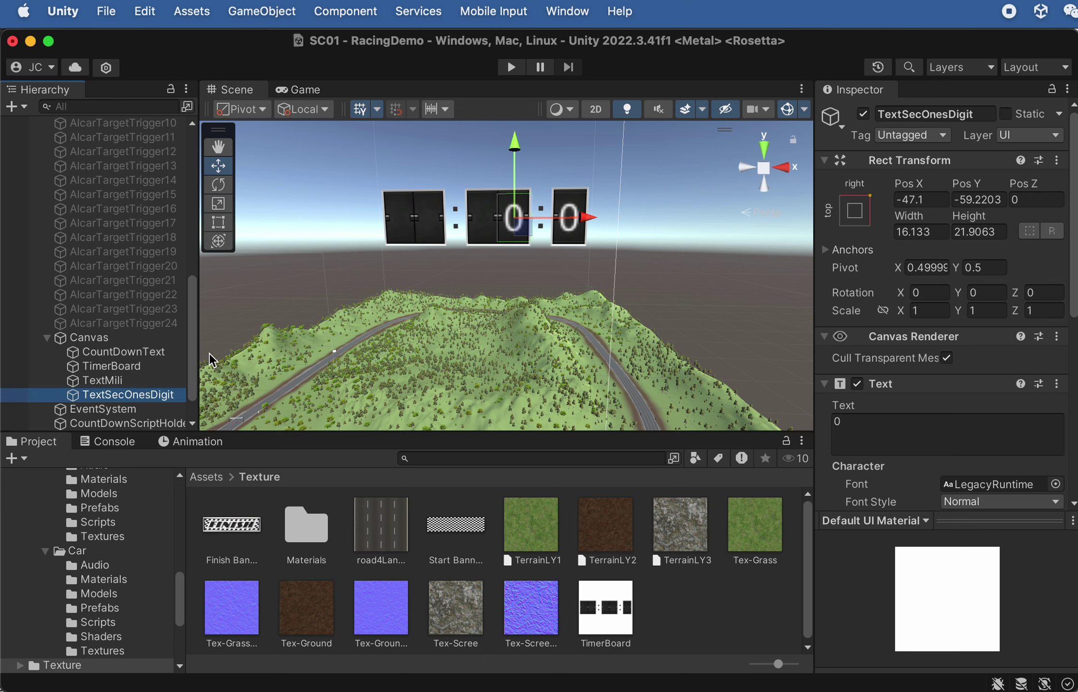
key(super+d)
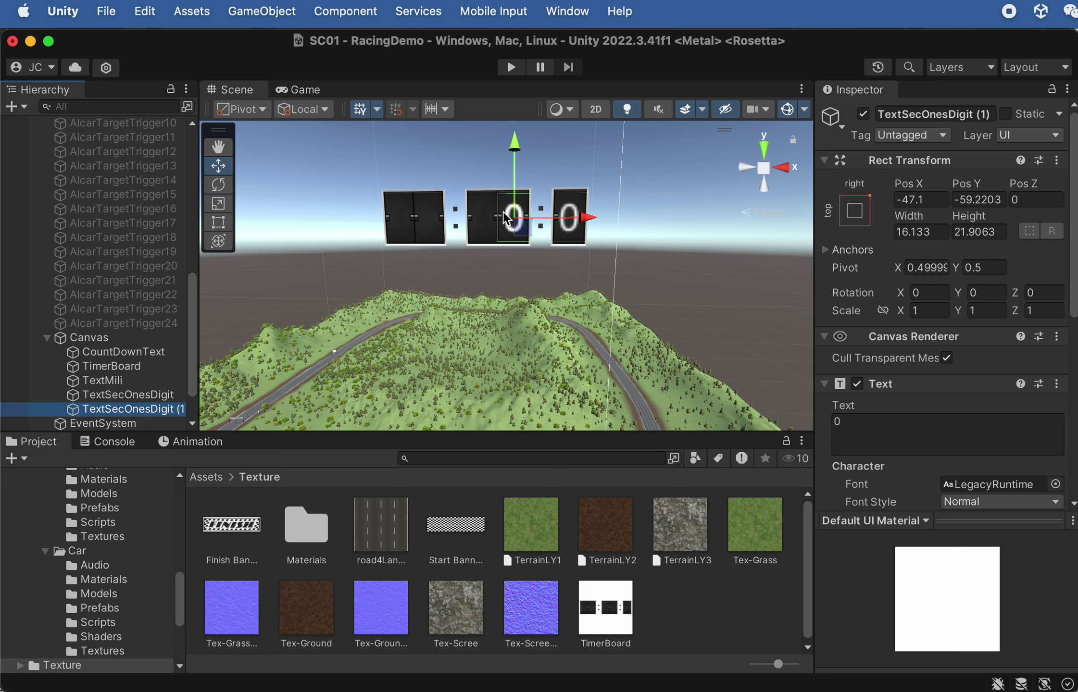
drag(591, 218, 557, 222)
Rename the TextSecOnesDigit copy as TextSecTensDigit
click(140, 409)
click(141, 409)
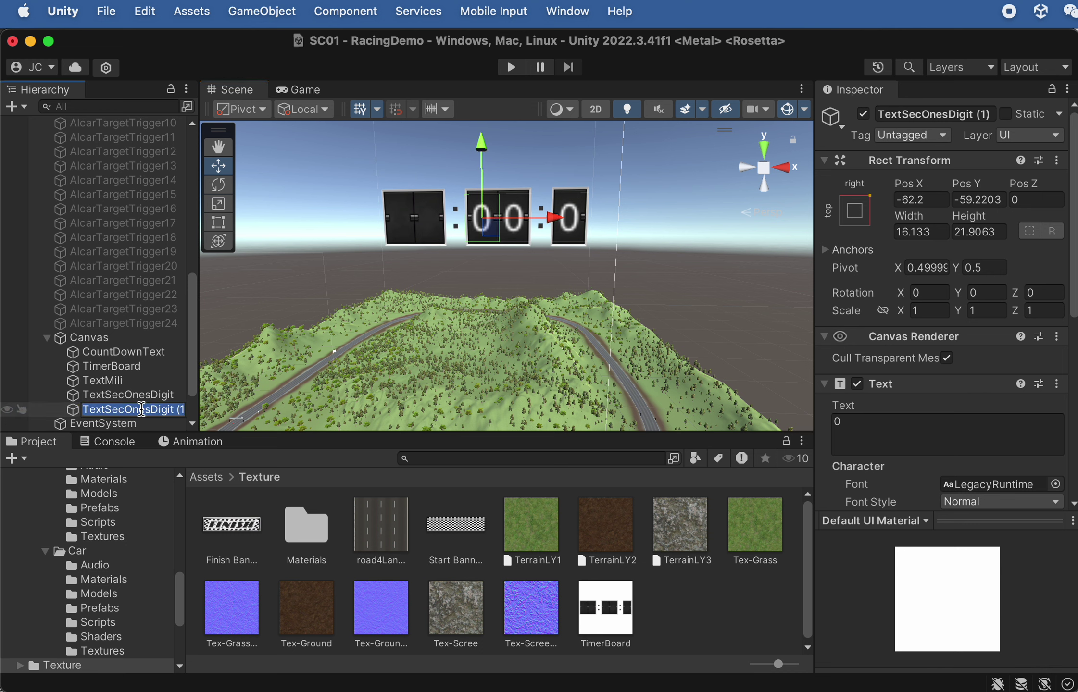
click(146, 408)
key(BackSpace)
key(BackSpace)
key(BackSpace)
key(BackSpace)
text(Tens)
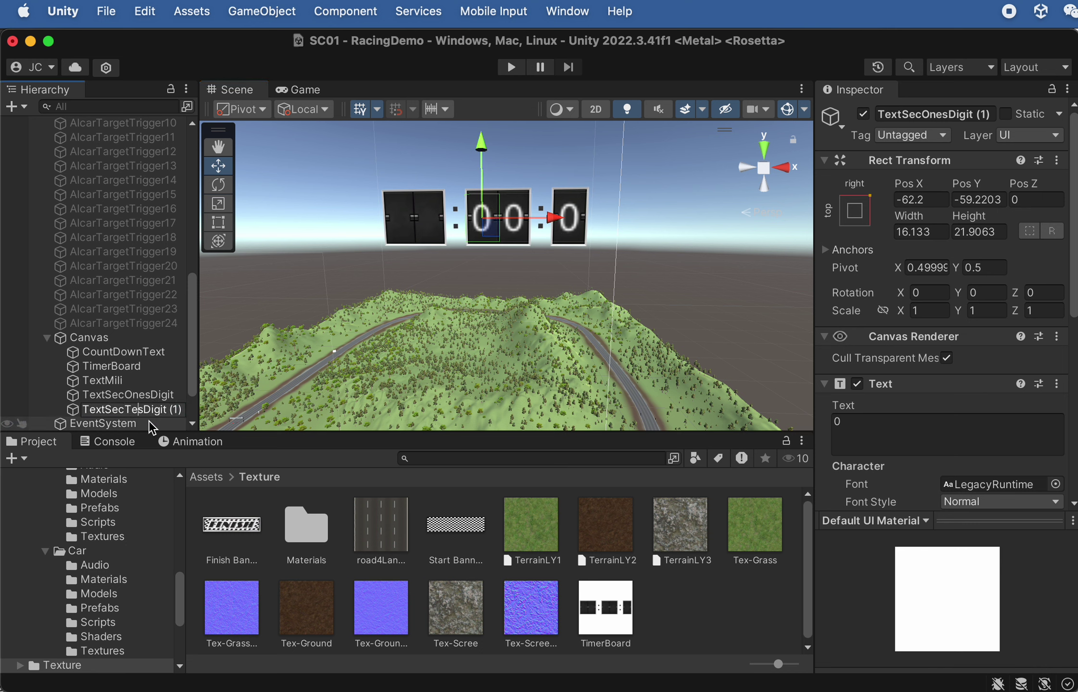
key(End)
key(BackSpace)
key(BackSpace)
key(BackSpace)
key(BackSpace)
Duplicate TextSecOnesDigit and TextSecTensDigit together and move both copies onto the TimerBoard's leftmost pair of panels, at Pos X -87.6 and -102.7
click(116, 395)
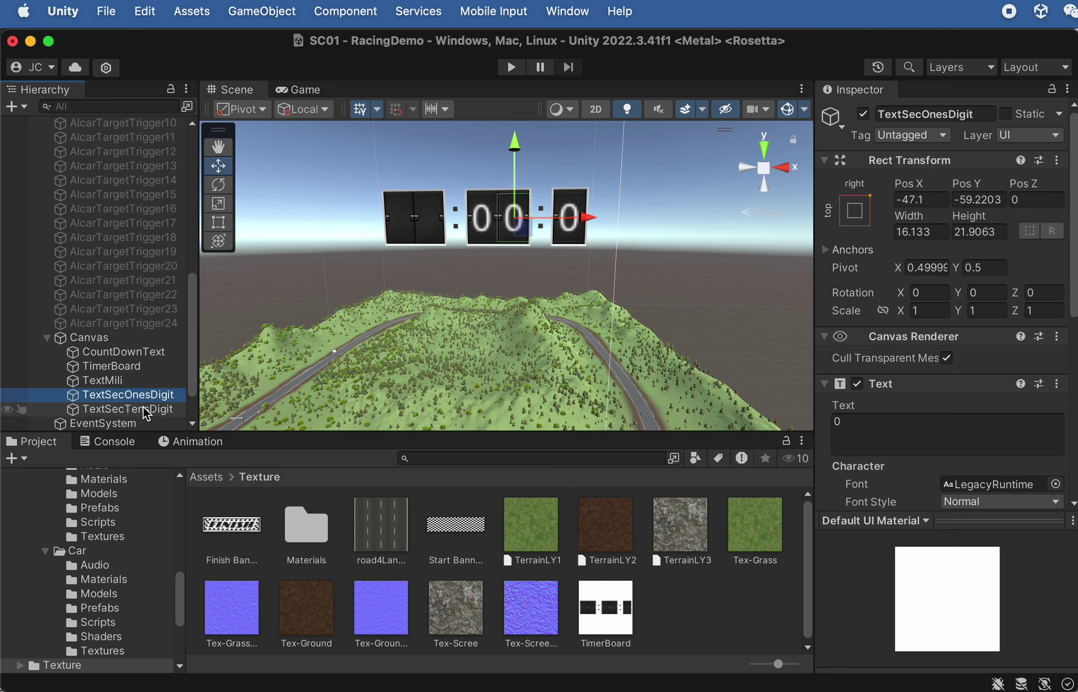
shift+click(146, 409)
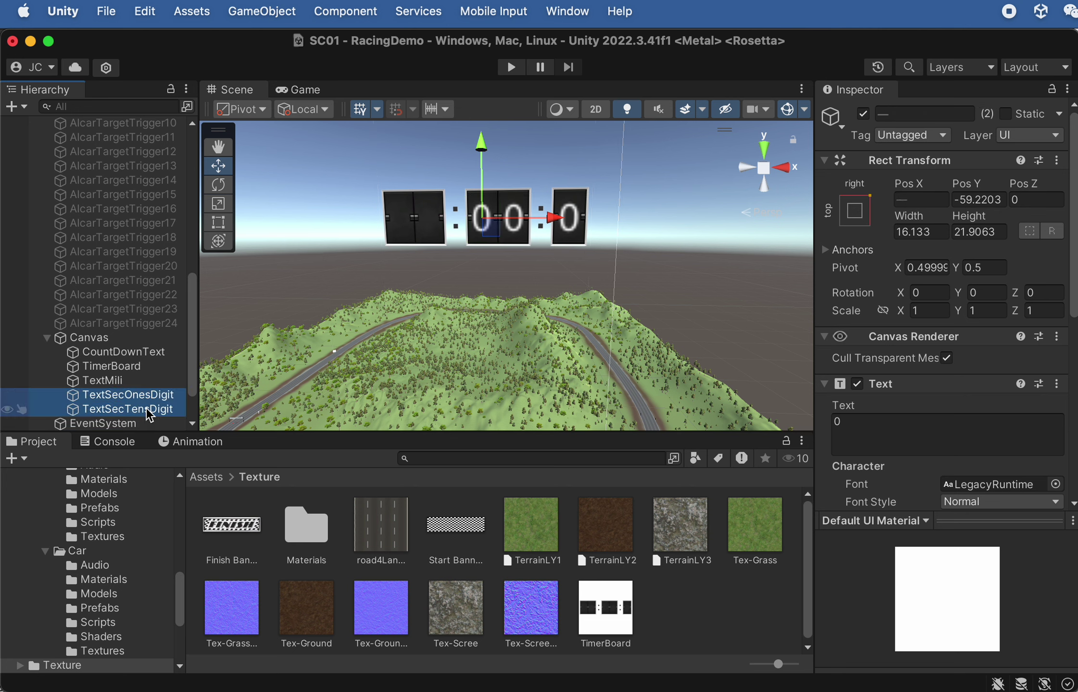
key(super+d)
mouse_move(147, 404)
mouse_down()
mouse_move(139, 366)
mouse_move(133, 387)
mouse_up()
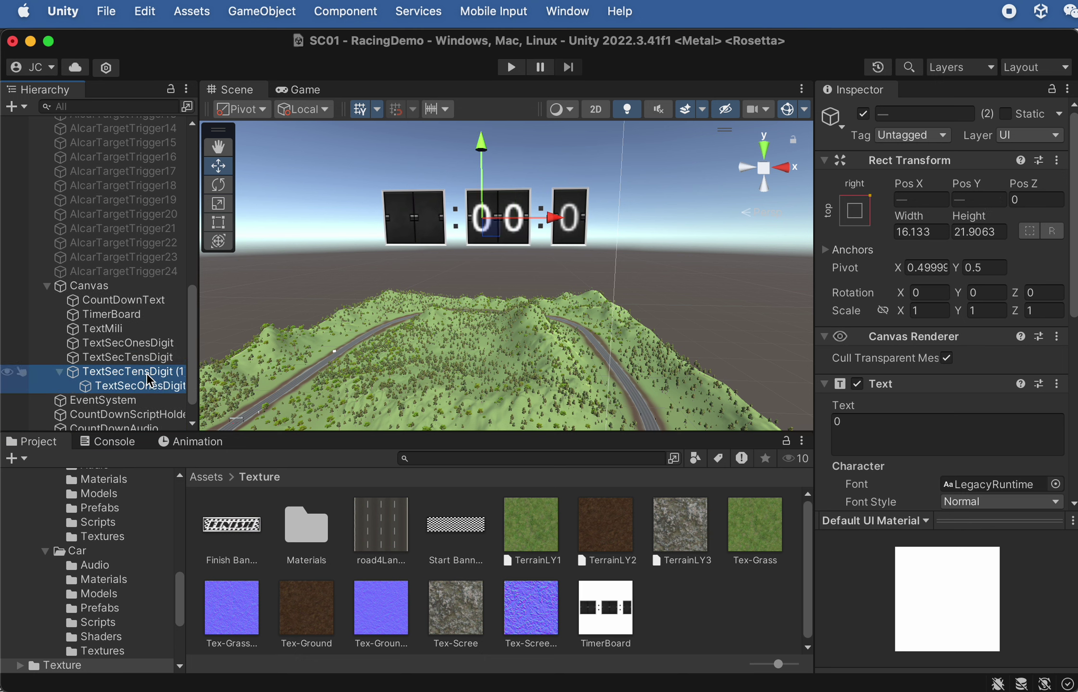
key(super+z)
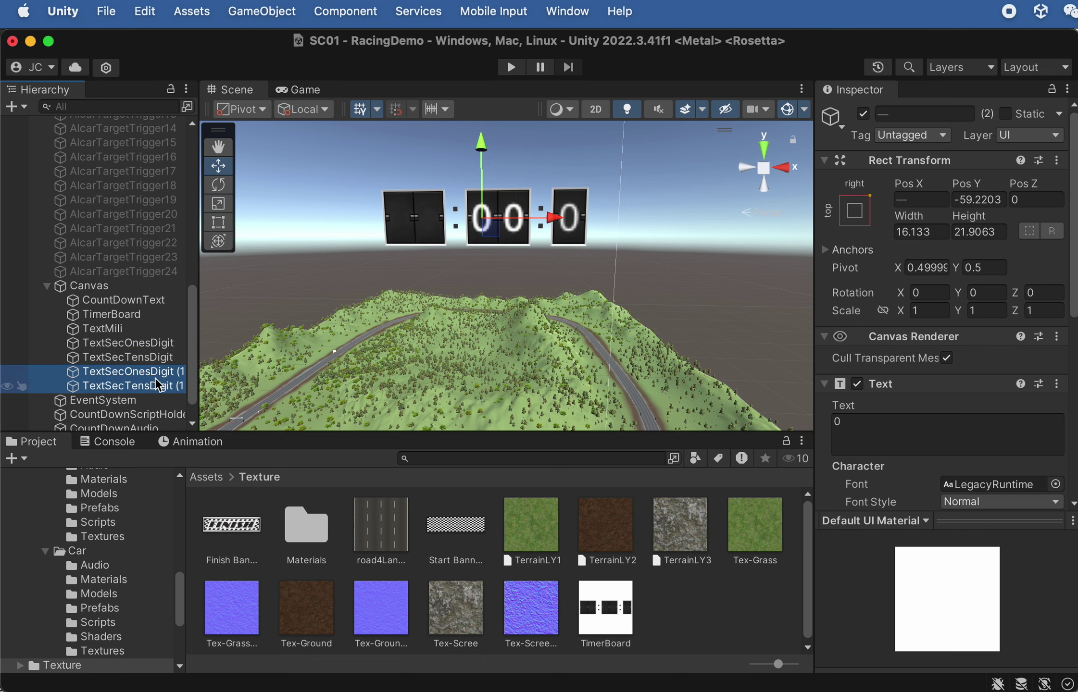
click(153, 385)
shift+click(146, 371)
drag(546, 223, 469, 231)
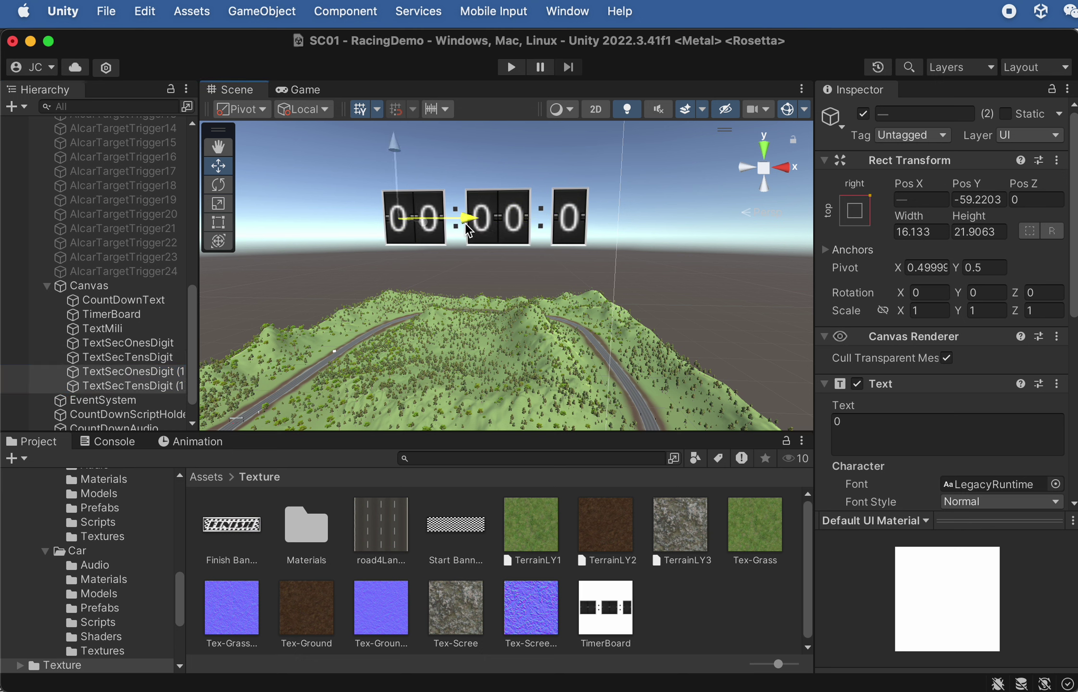
Rename the copy of TextSecOnesDigit as TextMinOnesDigit
click(133, 372)
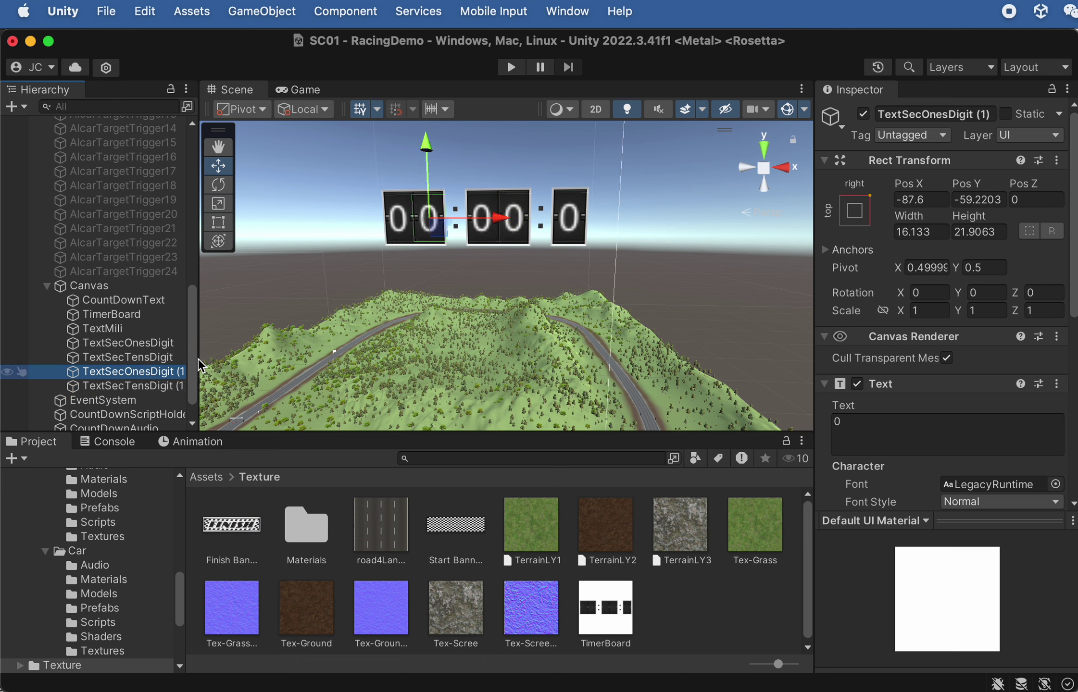
click(127, 373)
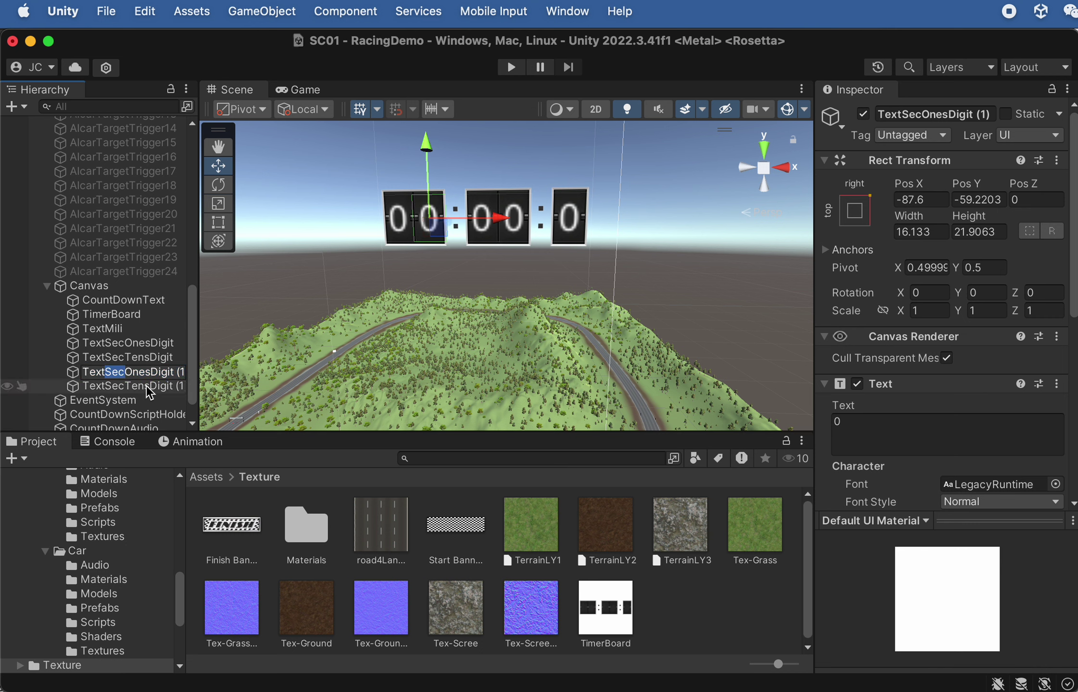
text(Min)
key(BackSpace)
key(BackSpace)
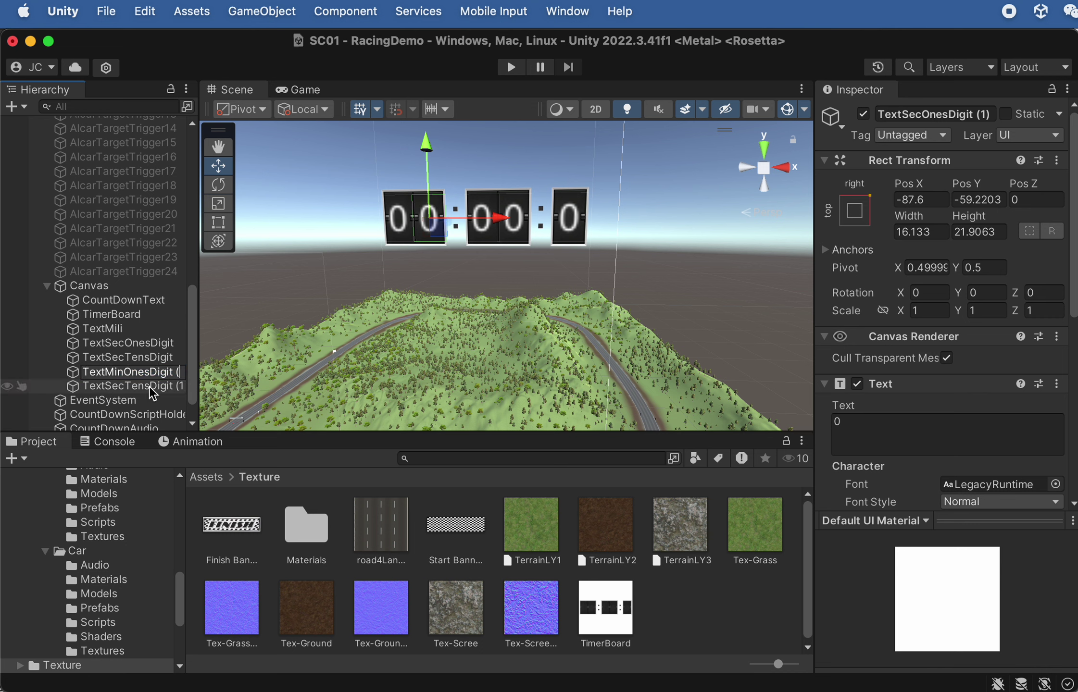
Rename the copy of TextSecTensDigit as TextMinTensDigit
click(144, 386)
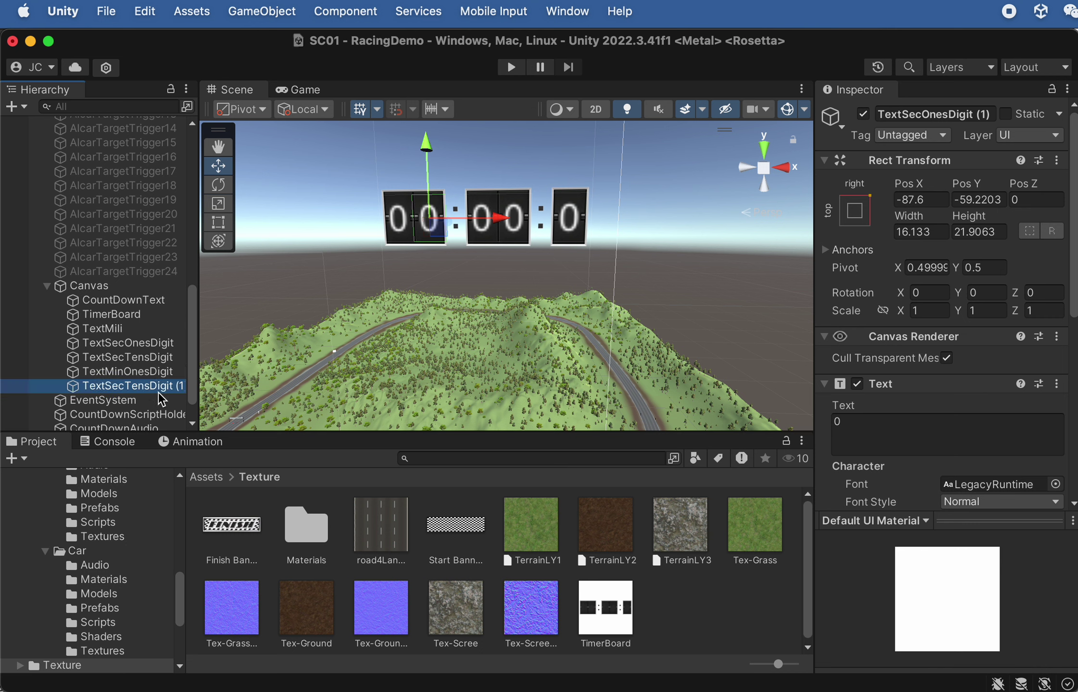
click(135, 386)
drag(126, 387, 114, 390)
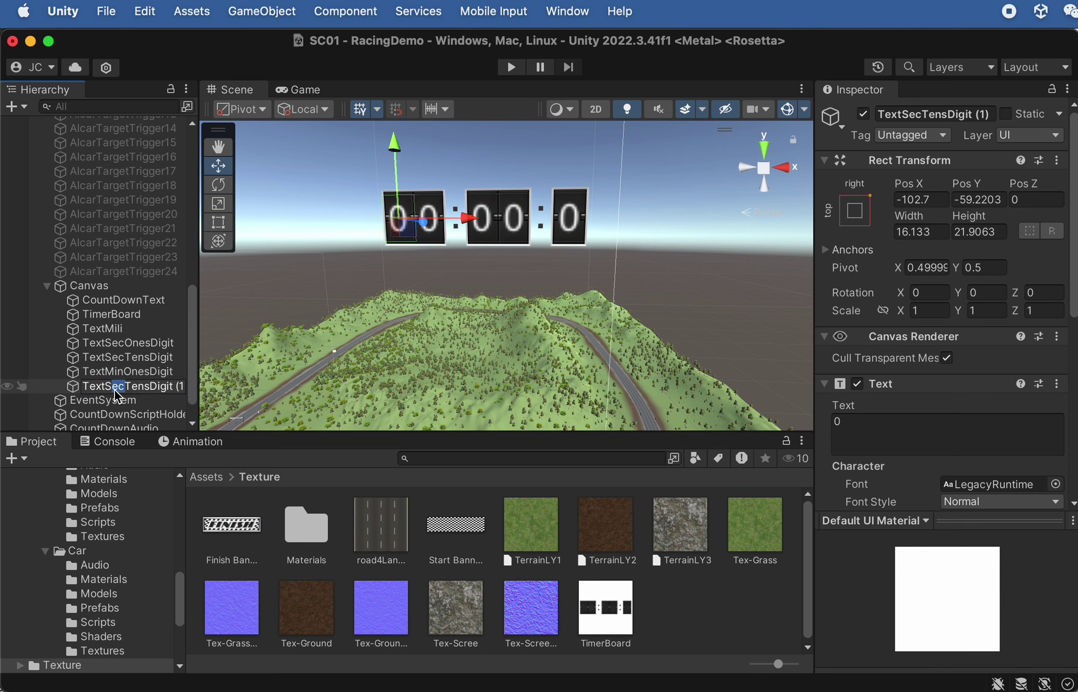
text(Min)
key(End)
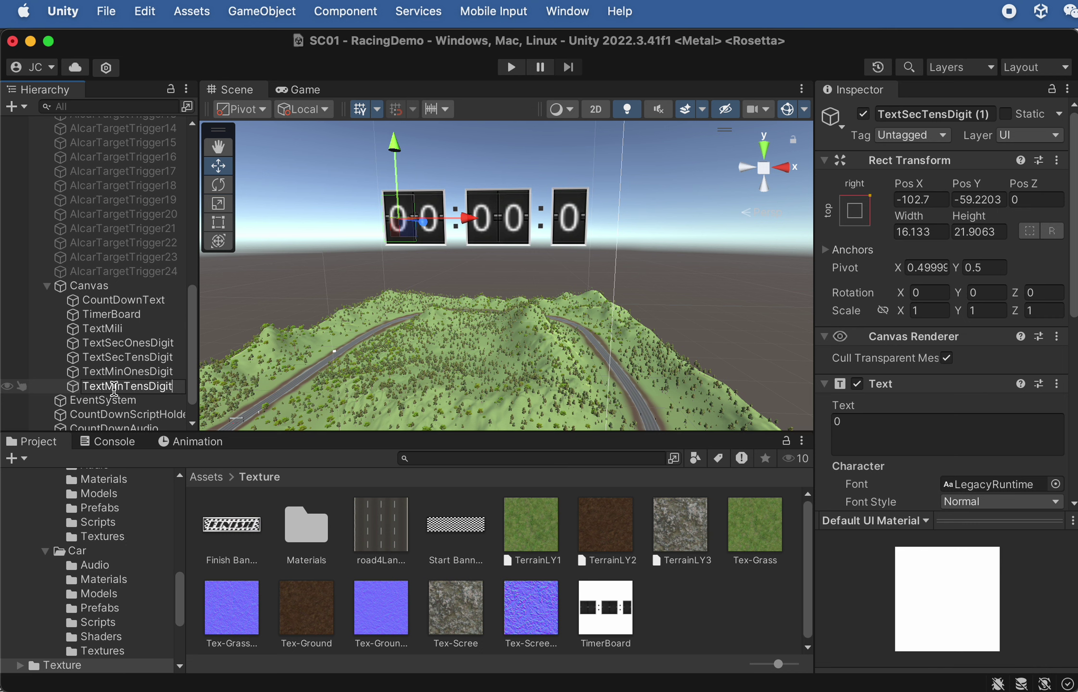
click(120, 372)
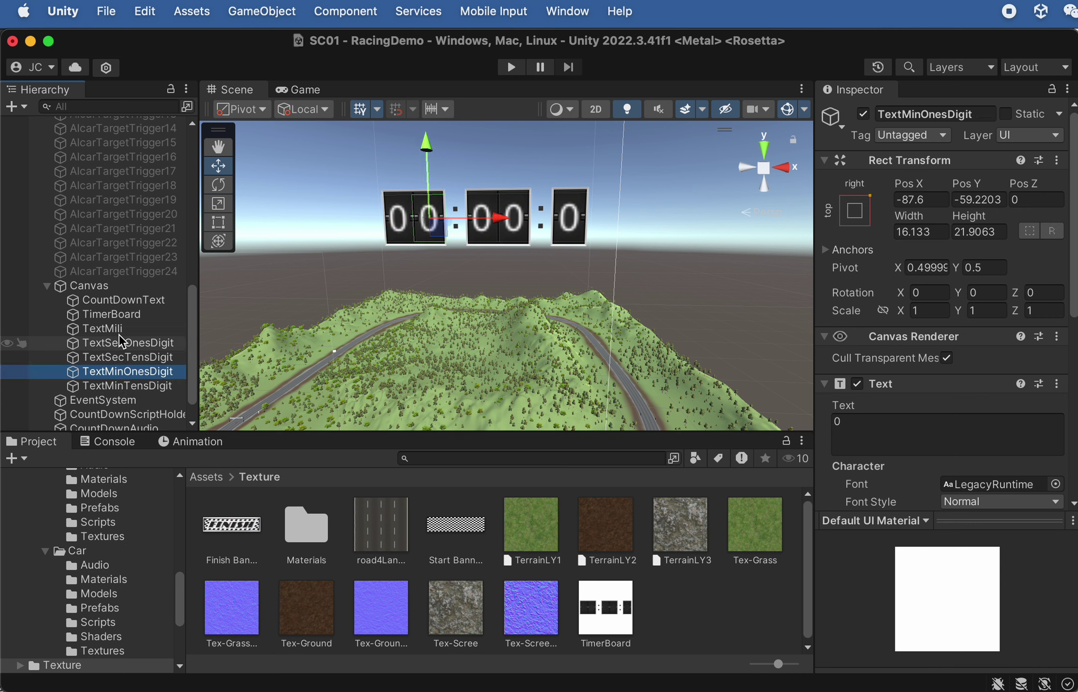
click(115, 328)
shift+click(135, 388)
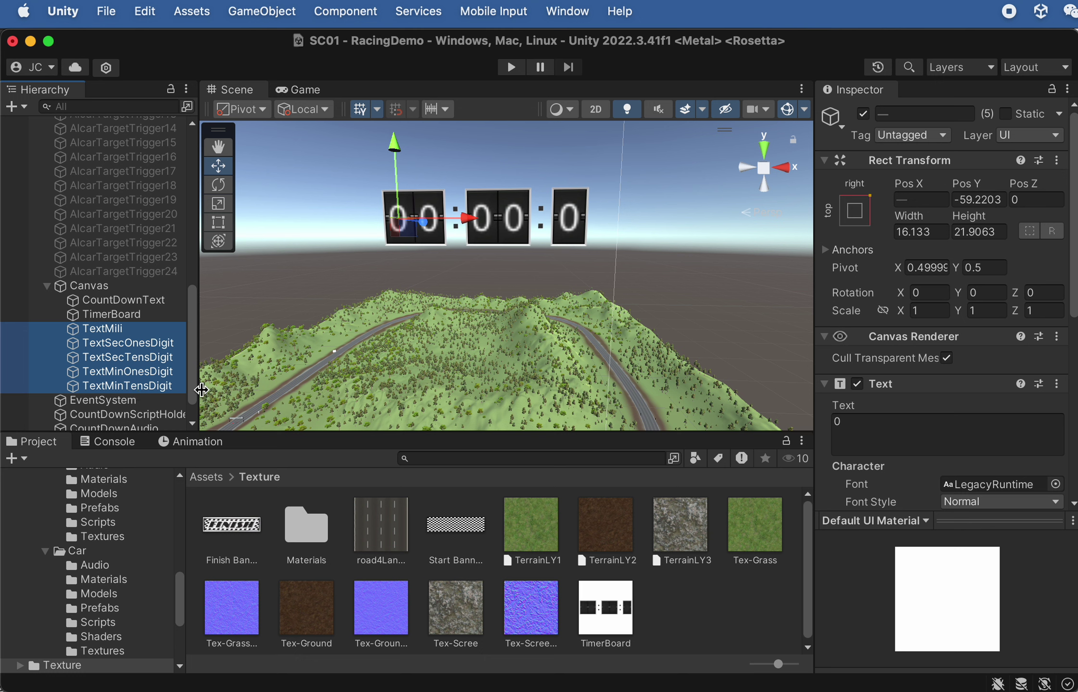
click(139, 314)
click(143, 331)
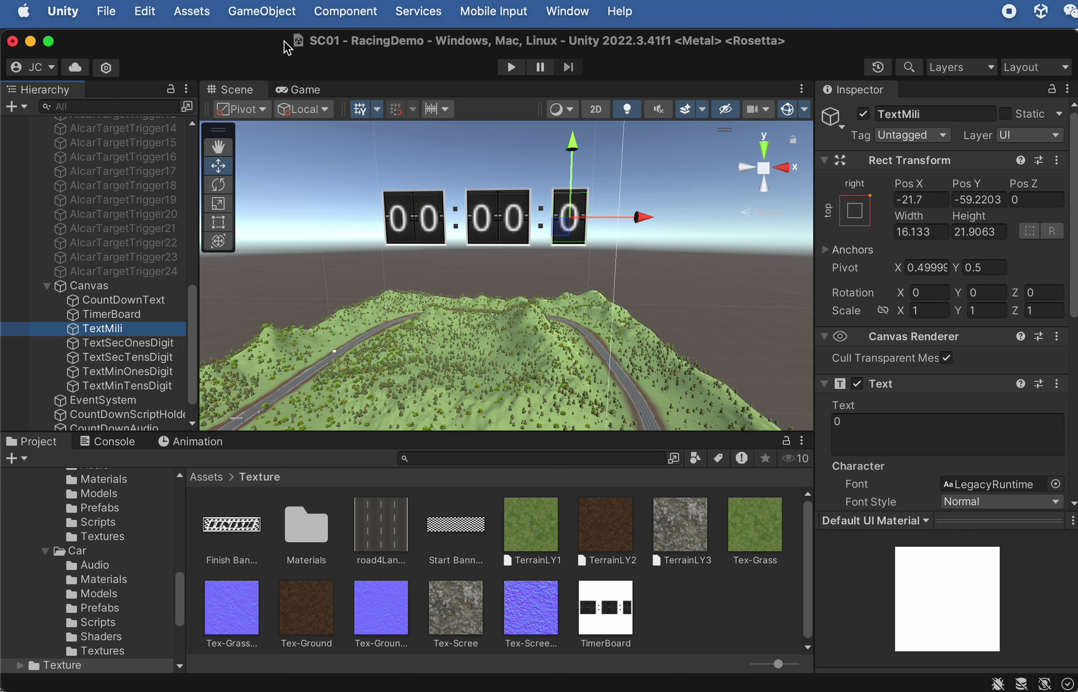
Create an empty game object named TextScript in the scene
click(262, 11)
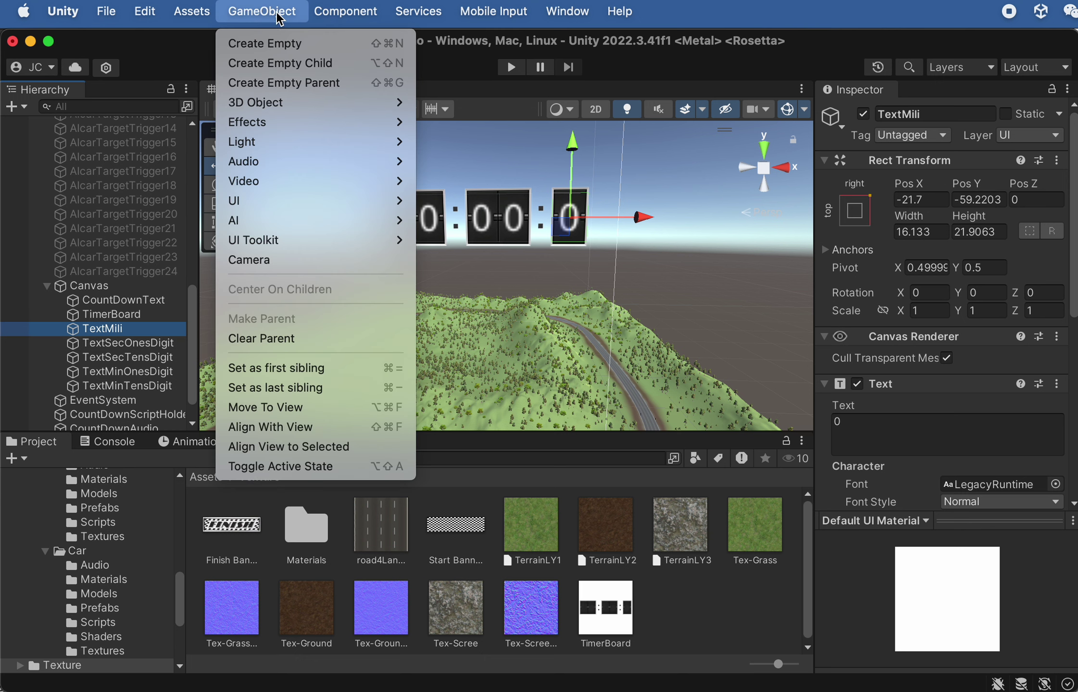
click(273, 46)
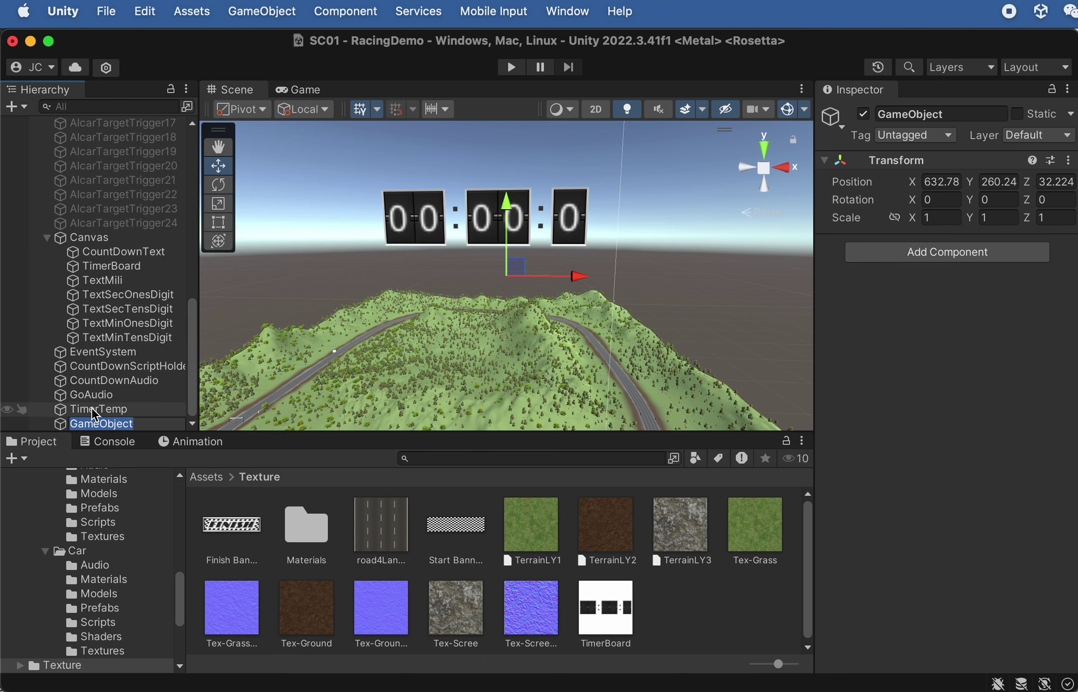
text(TextScript)
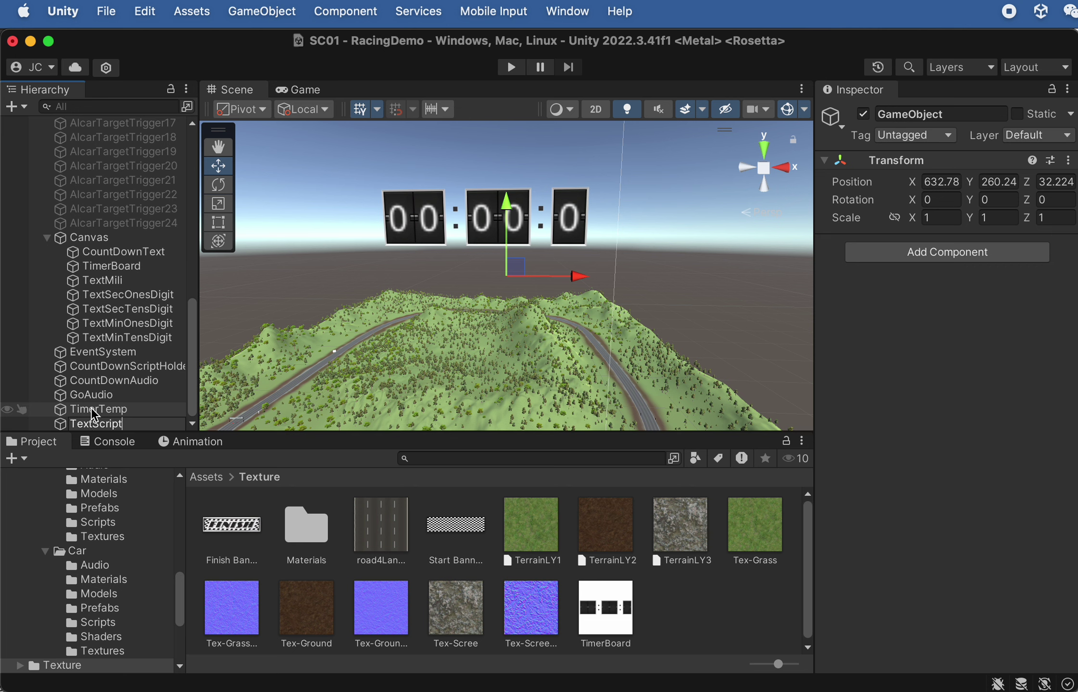
click(92, 409)
Rename TextScript as TextScriptHolder and move it into the Canvas, between CountDownText and TimerBoard
key(Down)
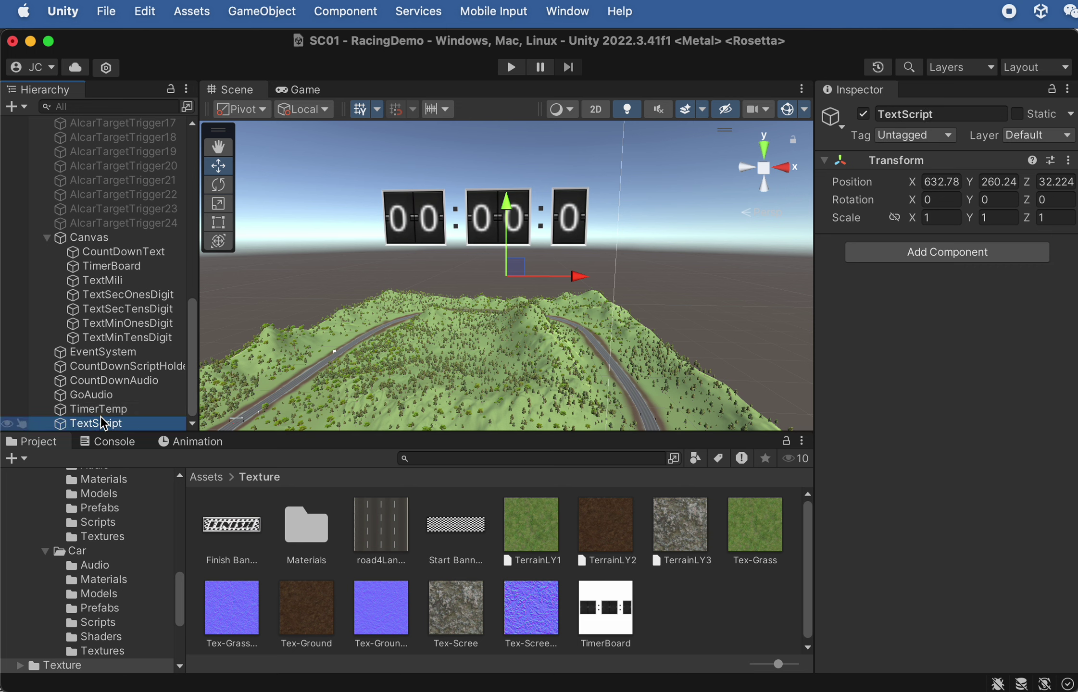
key(Return)
key(Right)
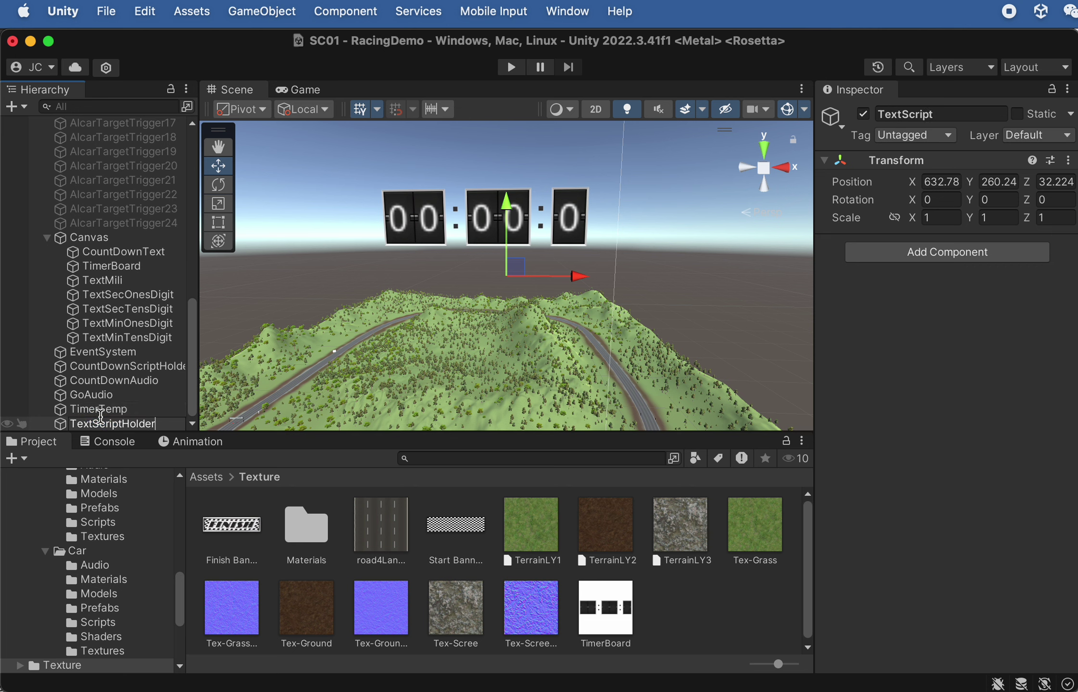
text(Holder)
click(100, 410)
key(Down)
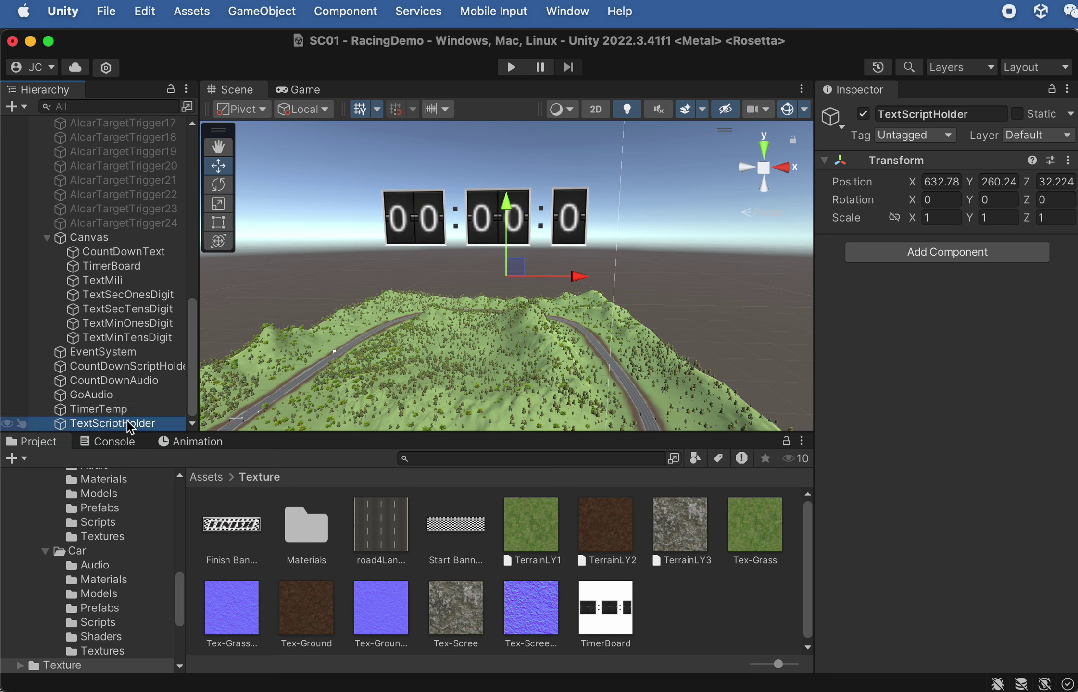
drag(129, 428, 118, 260)
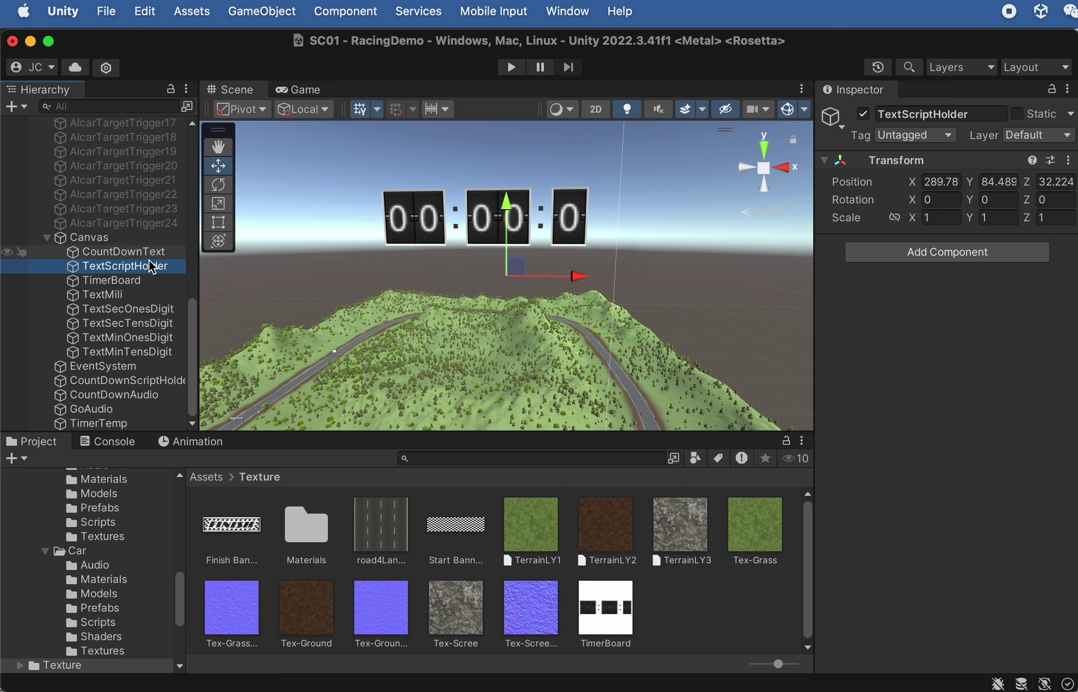
Attach the Timer script from the Assets/Script folder to TextScriptHolder
click(211, 477)
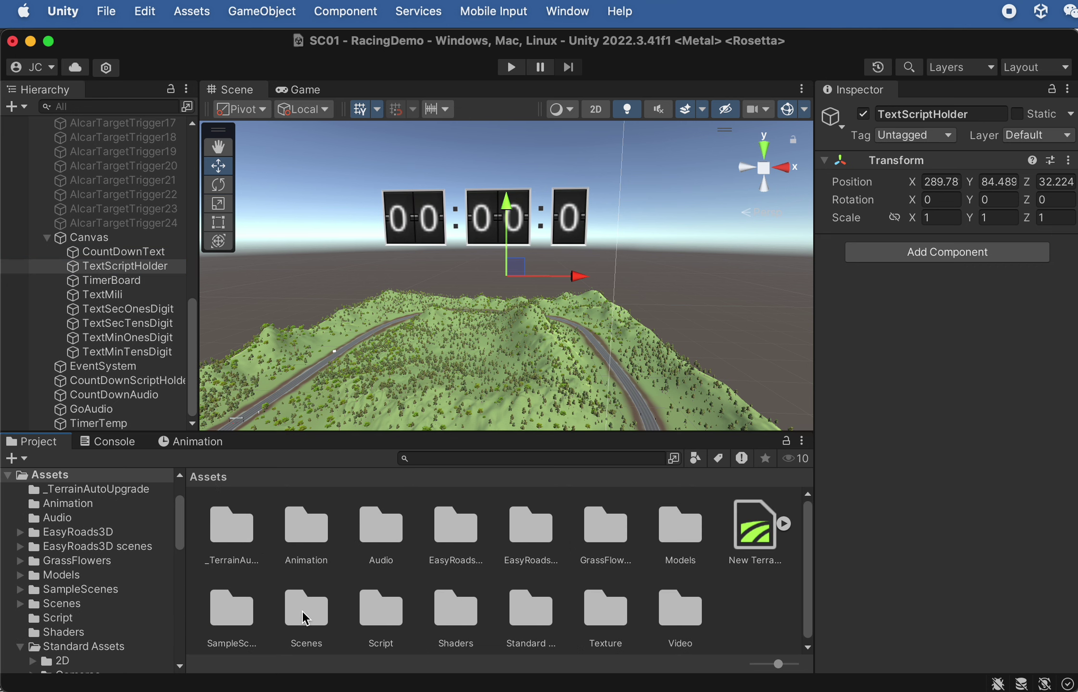
double_click(388, 616)
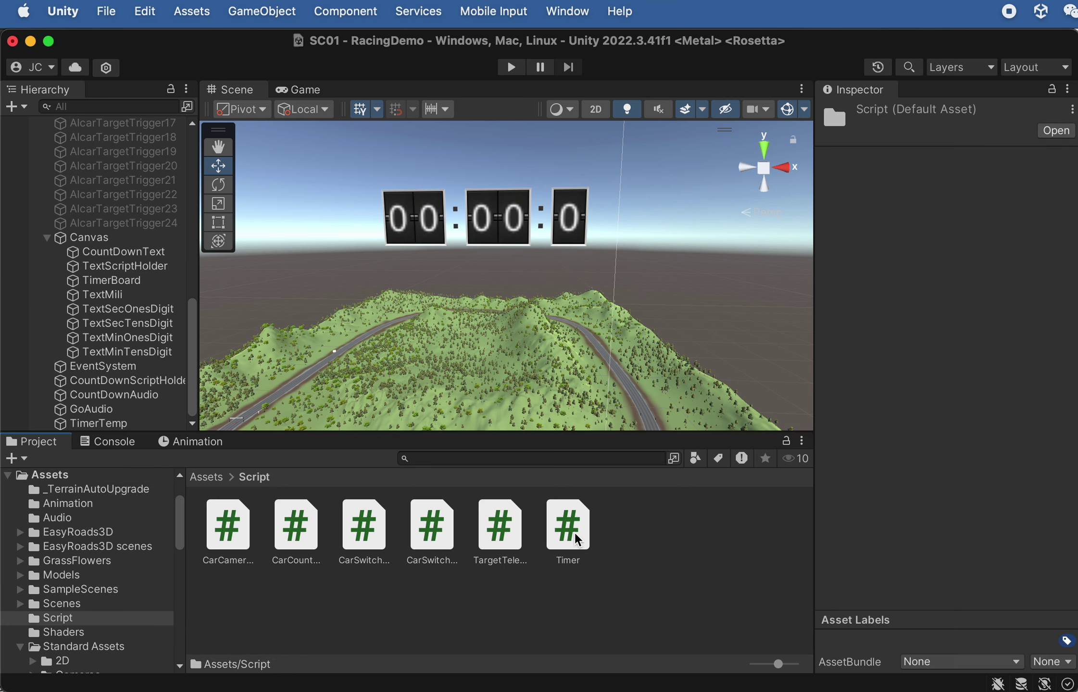
click(127, 265)
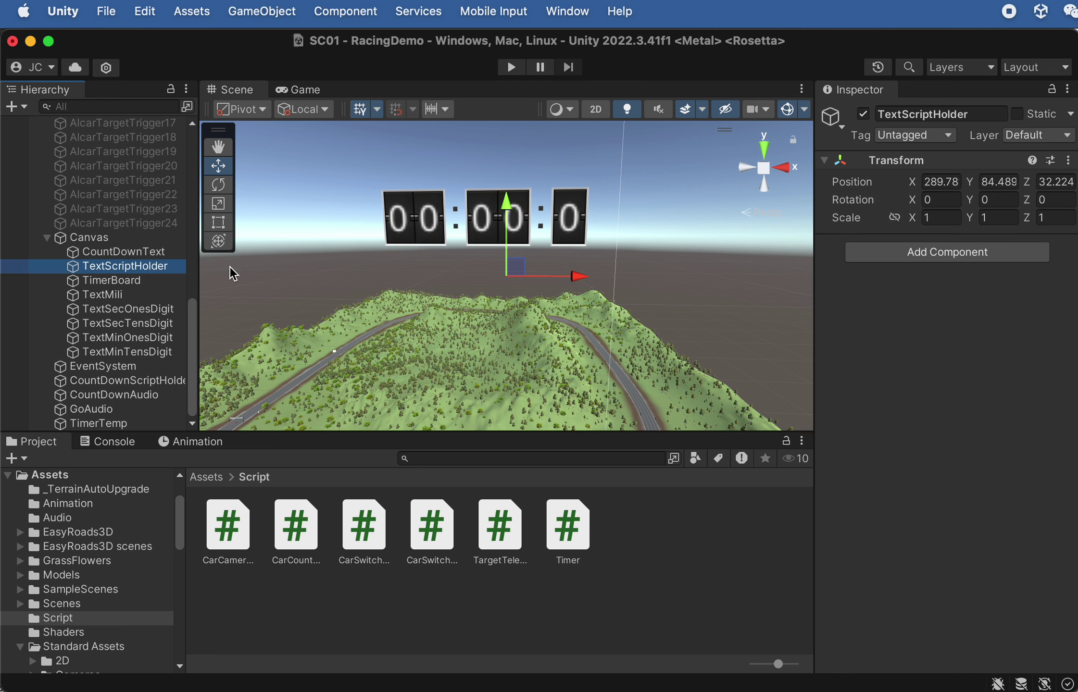
drag(581, 529, 127, 266)
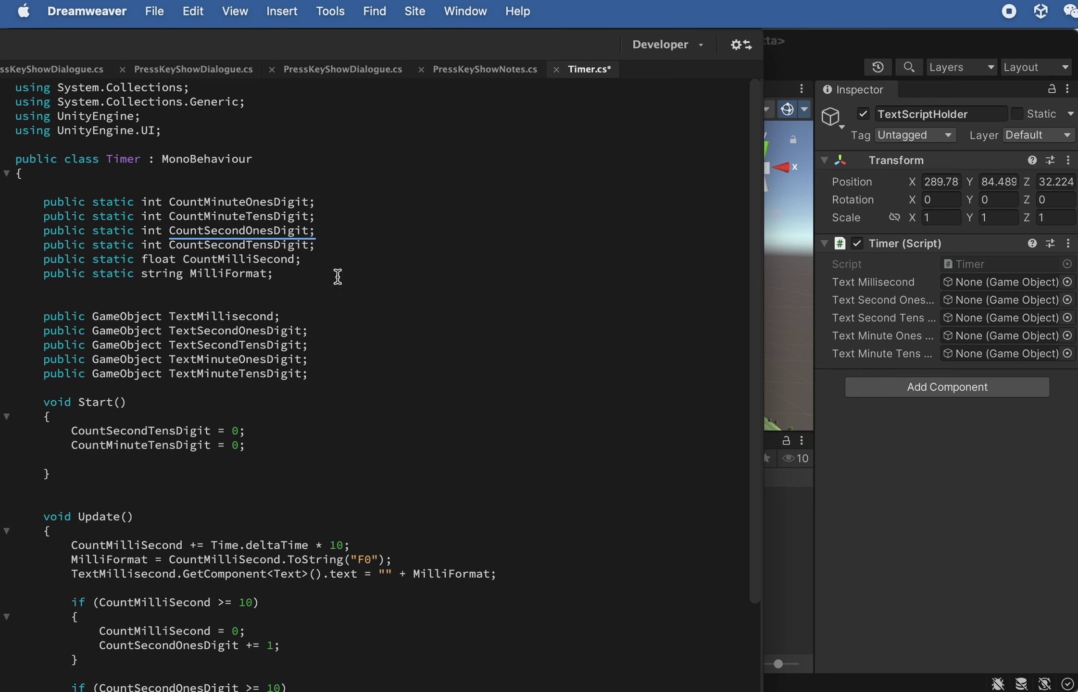
Assign TextMili, TextSecOnesDigit, TextSecTensDigit, TextMinOnesDigit and TextMinTensDigit to the matching text references of TextScriptHolder's Timer script
scroll(362, 447, down, 5)
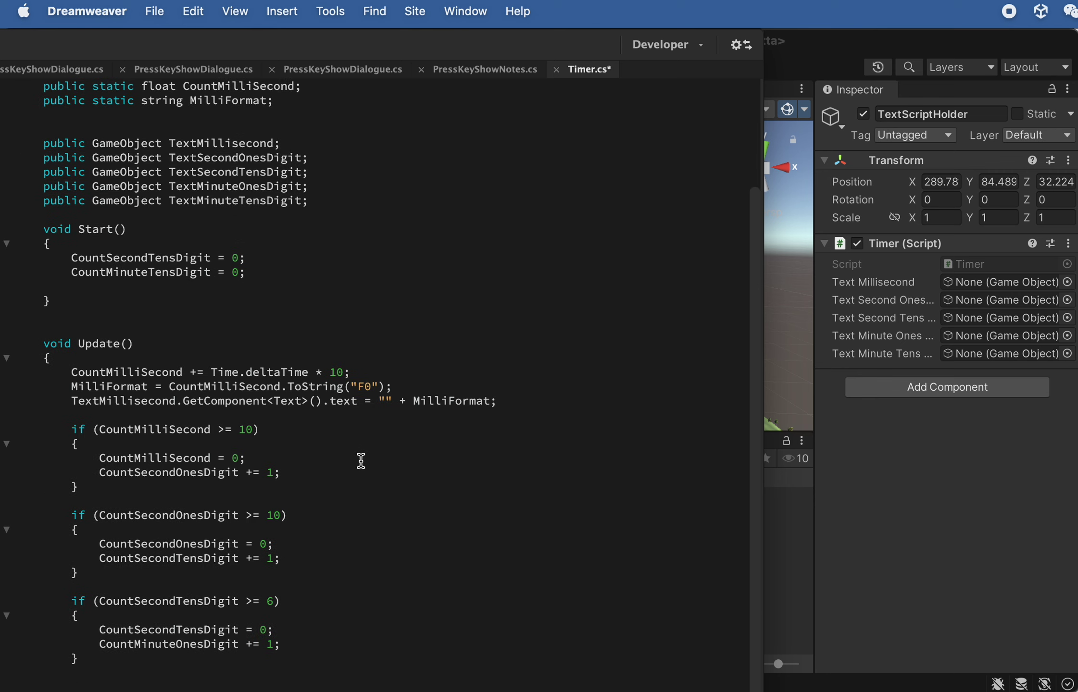
scroll(361, 462, up, 5)
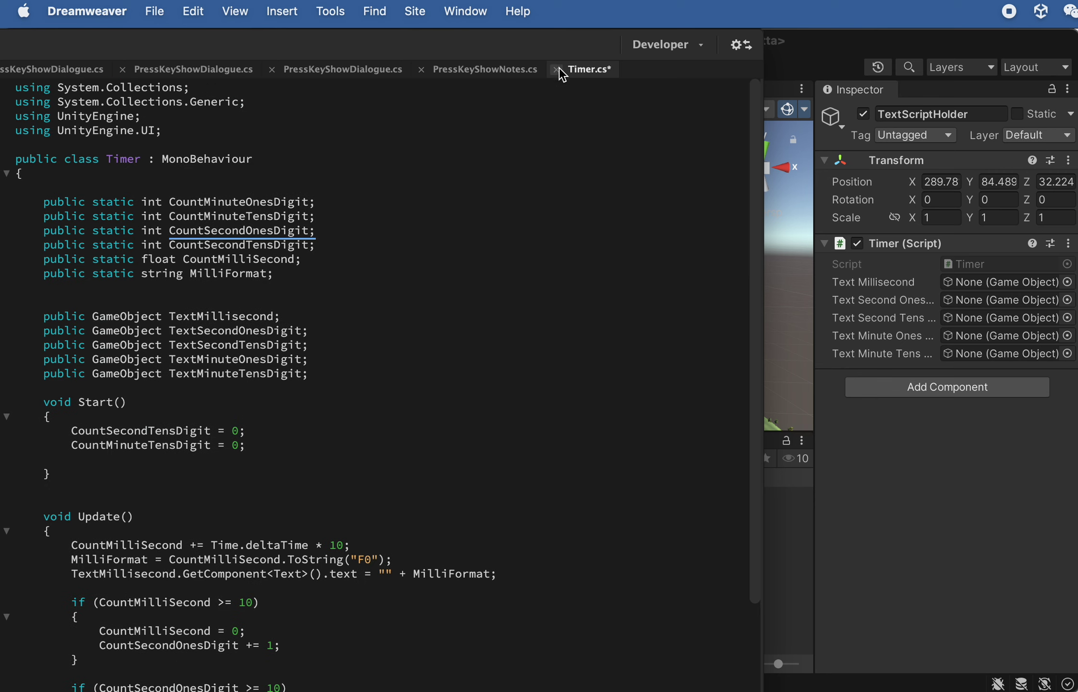
click(784, 202)
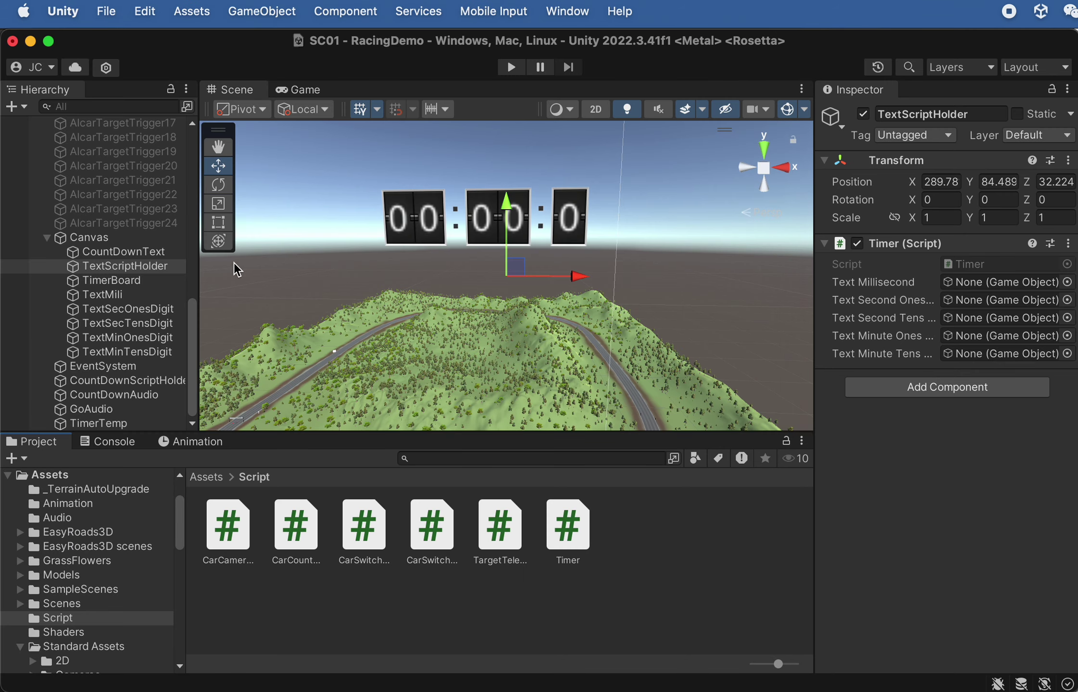
drag(111, 295, 993, 283)
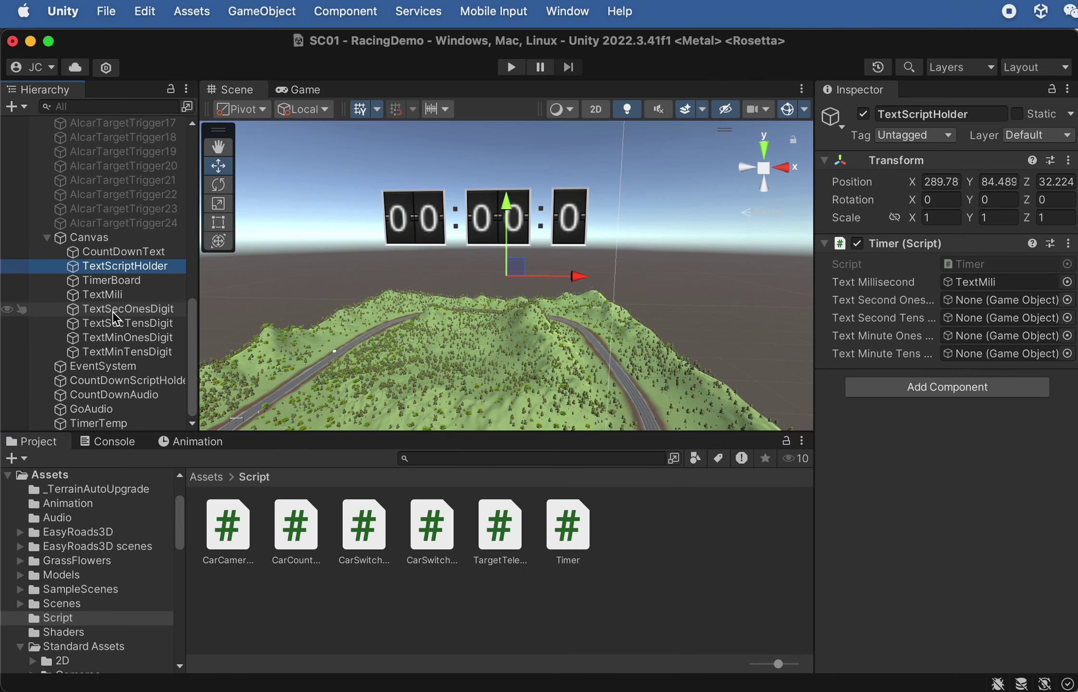
drag(130, 307, 956, 299)
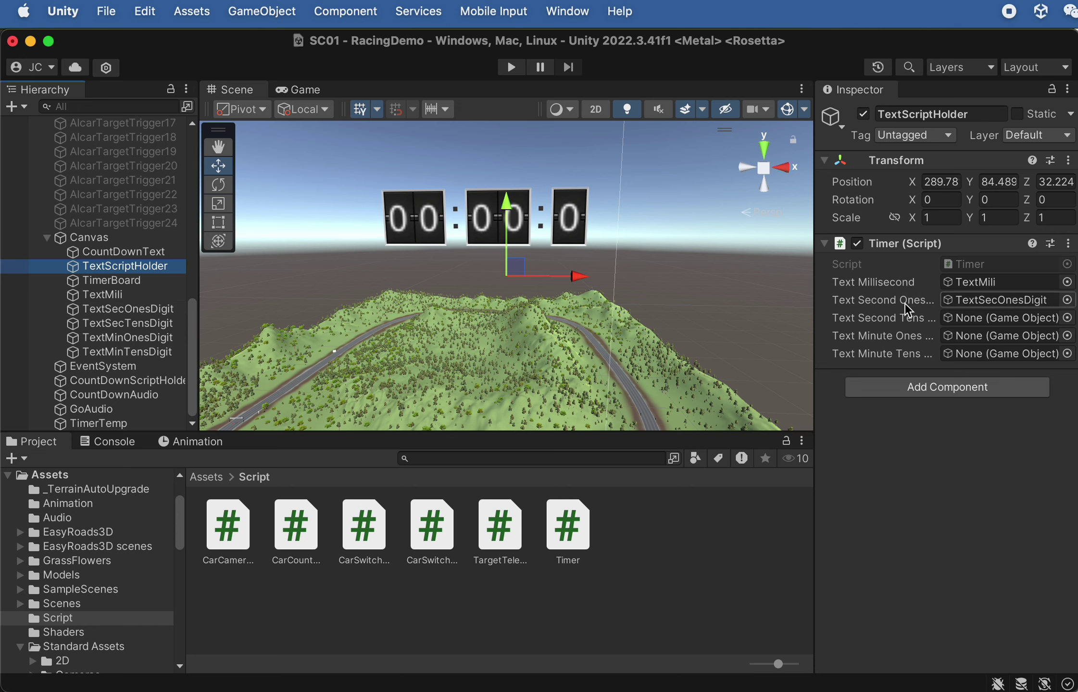
drag(128, 323, 971, 322)
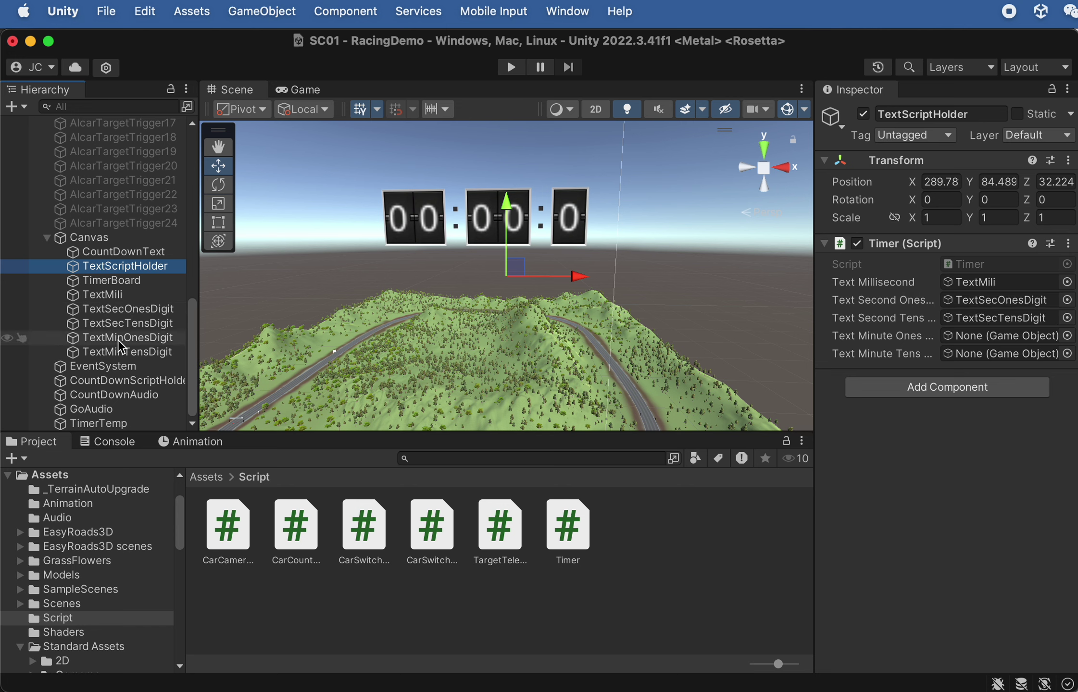
drag(121, 339, 951, 337)
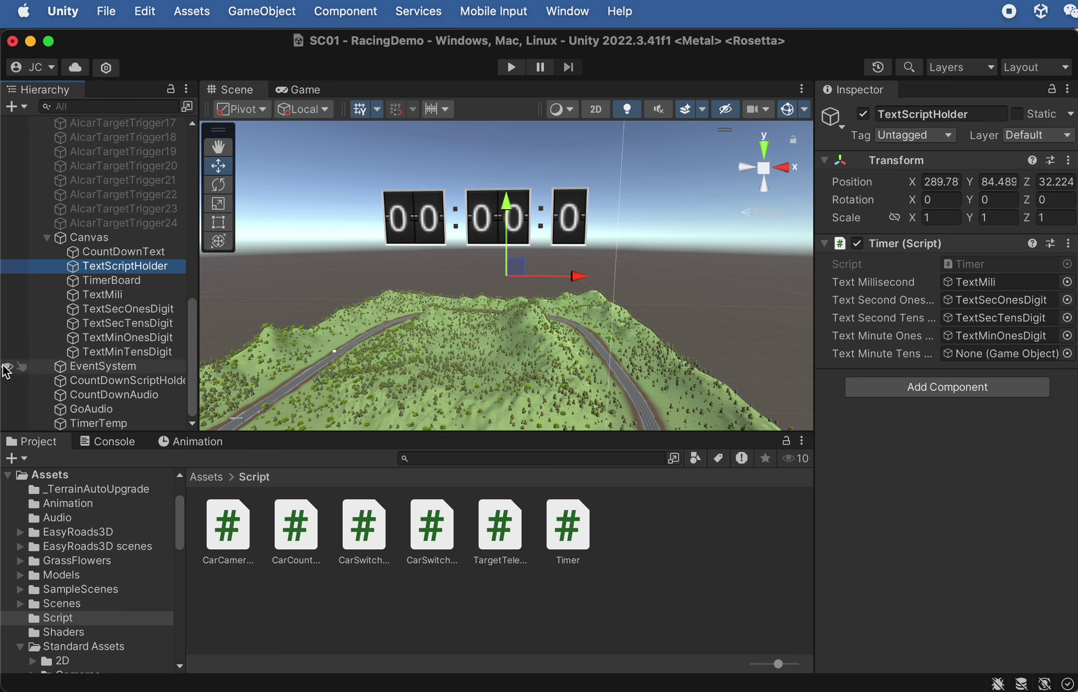
drag(116, 352, 976, 355)
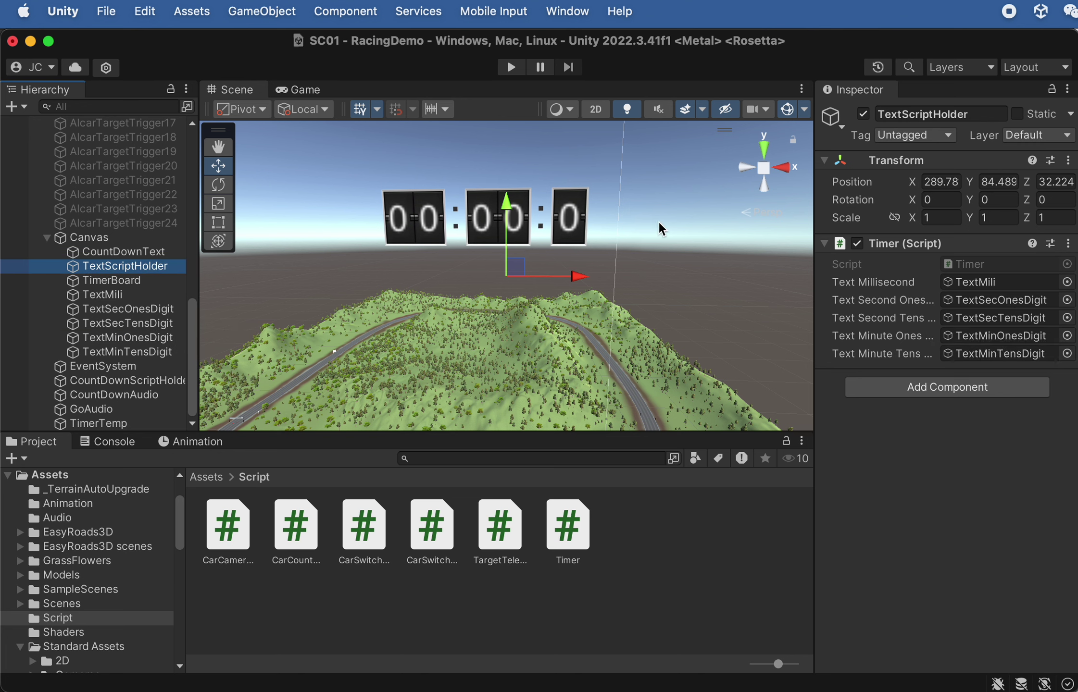
Play the scene to check the timer digits on the board, and stop it
click(508, 70)
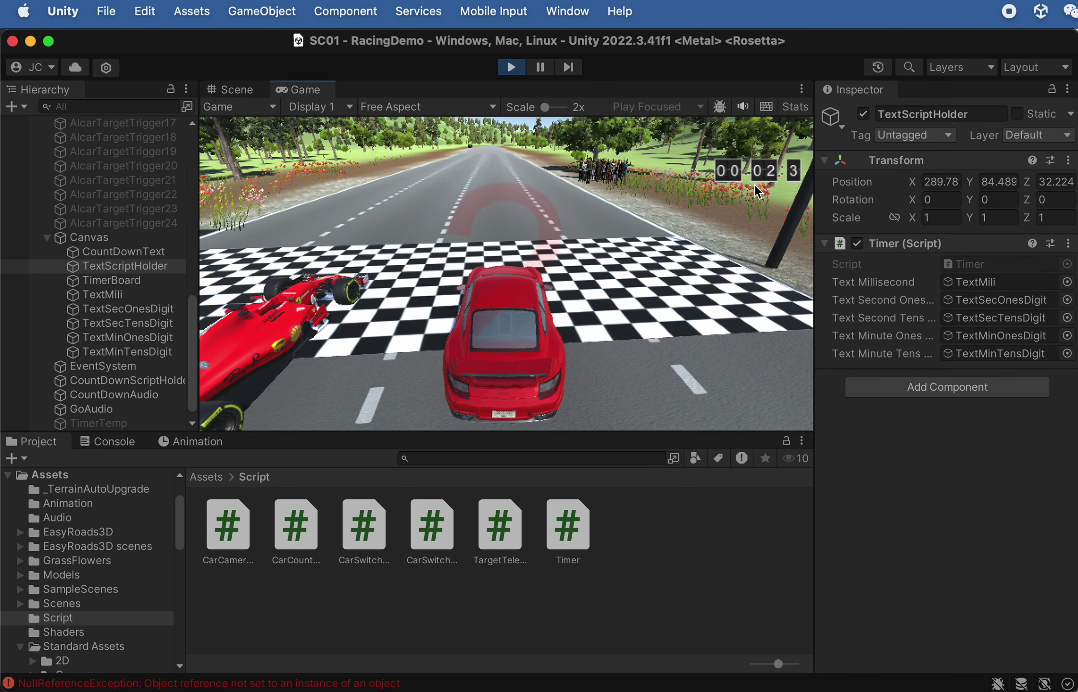
drag(814, 197, 841, 214)
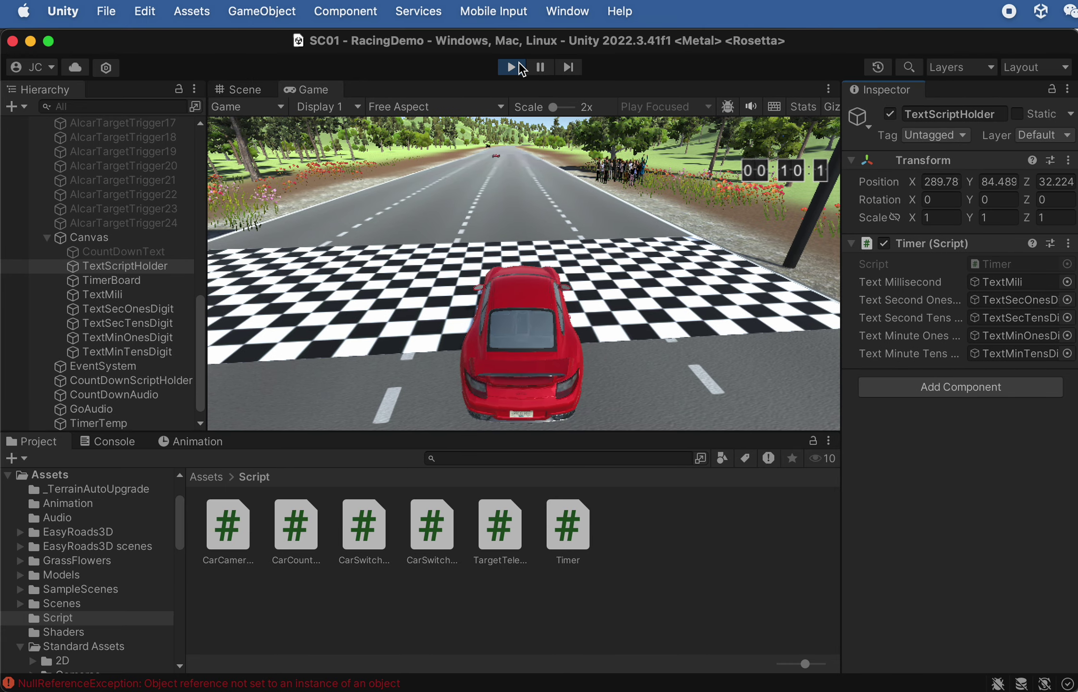
key(super+1)
Raise TextScriptHolder, TimerBoard and the five digit texts together in the Canvas, bringing TextScriptHolder to a Y position of about 109
scroll(665, 190, down, 5)
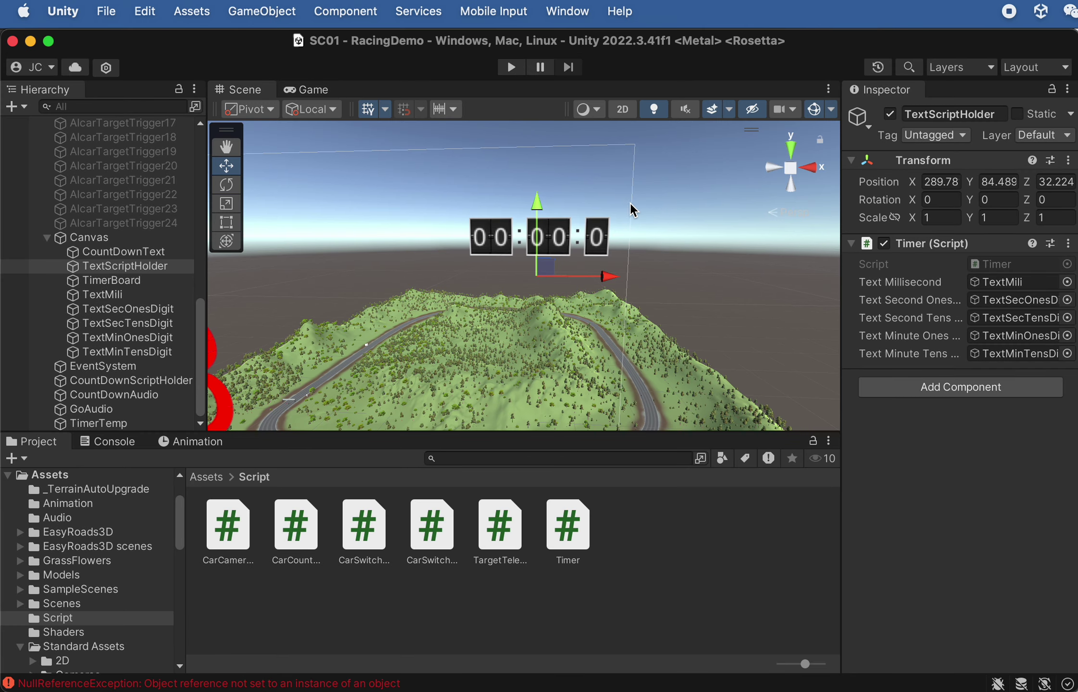
scroll(541, 211, down, 1)
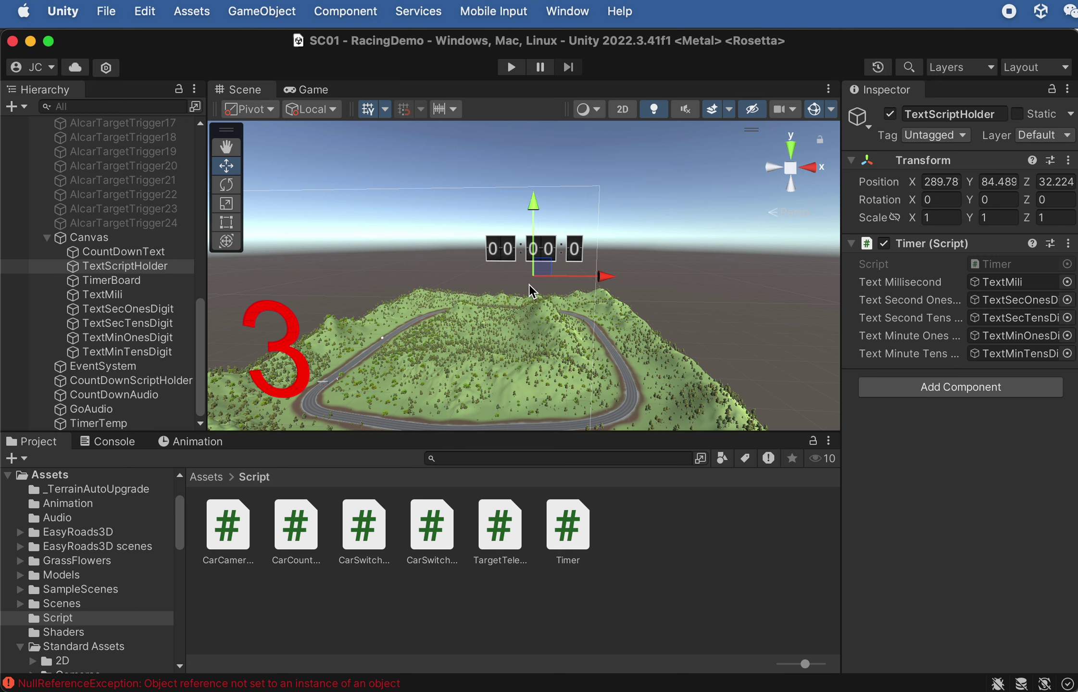
scroll(528, 241, down, 2)
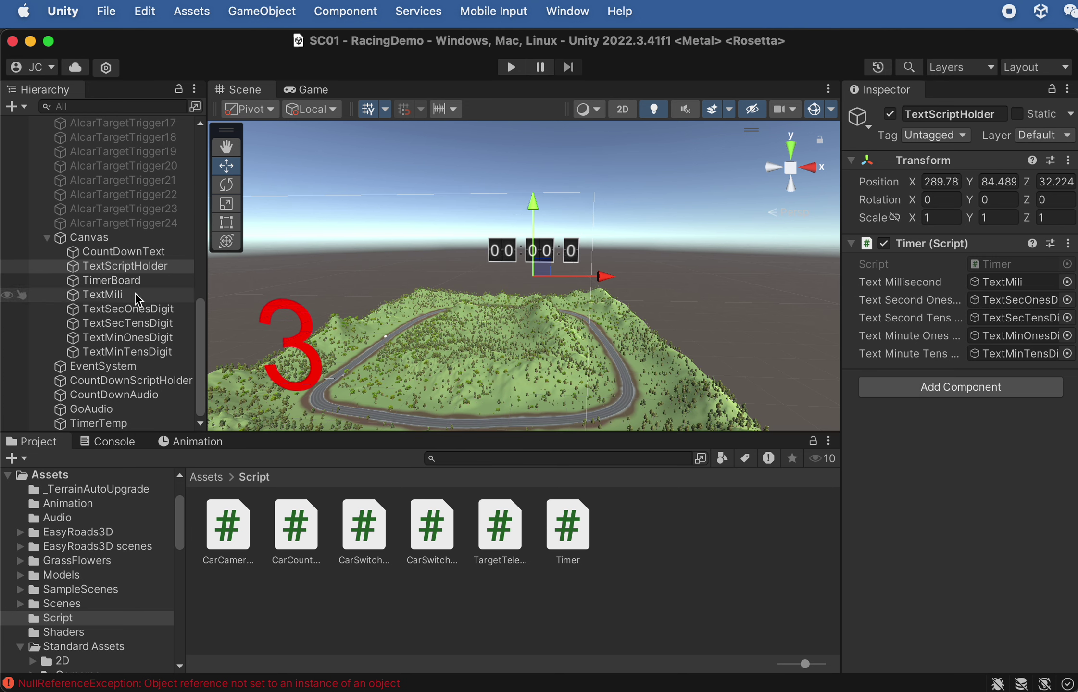
shift+click(120, 351)
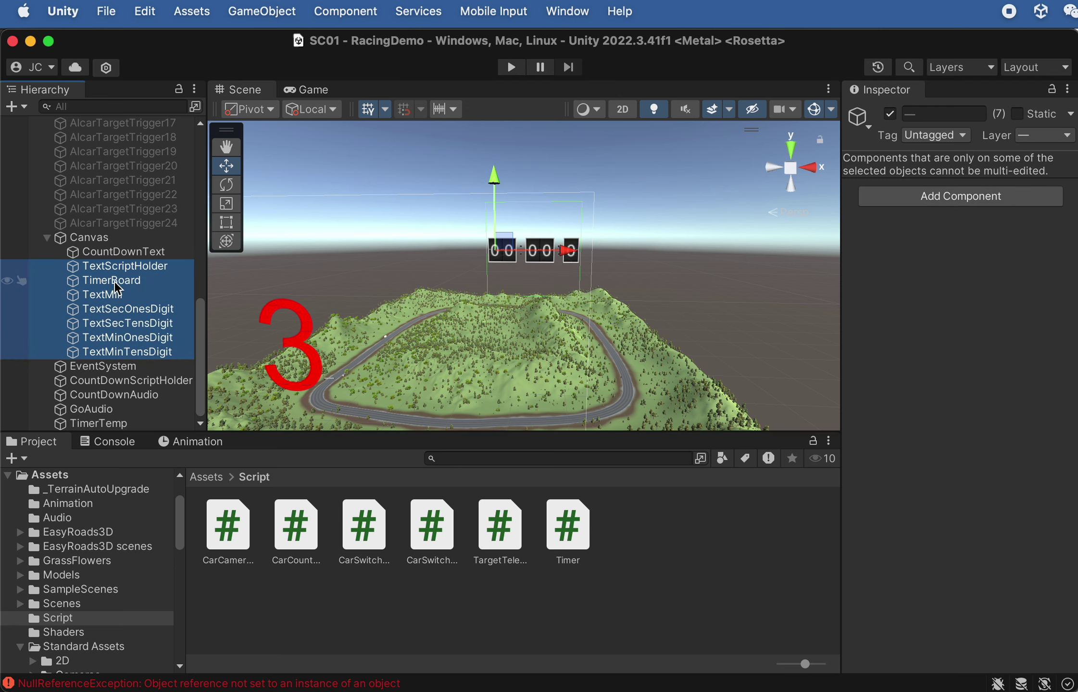
drag(501, 177, 505, 156)
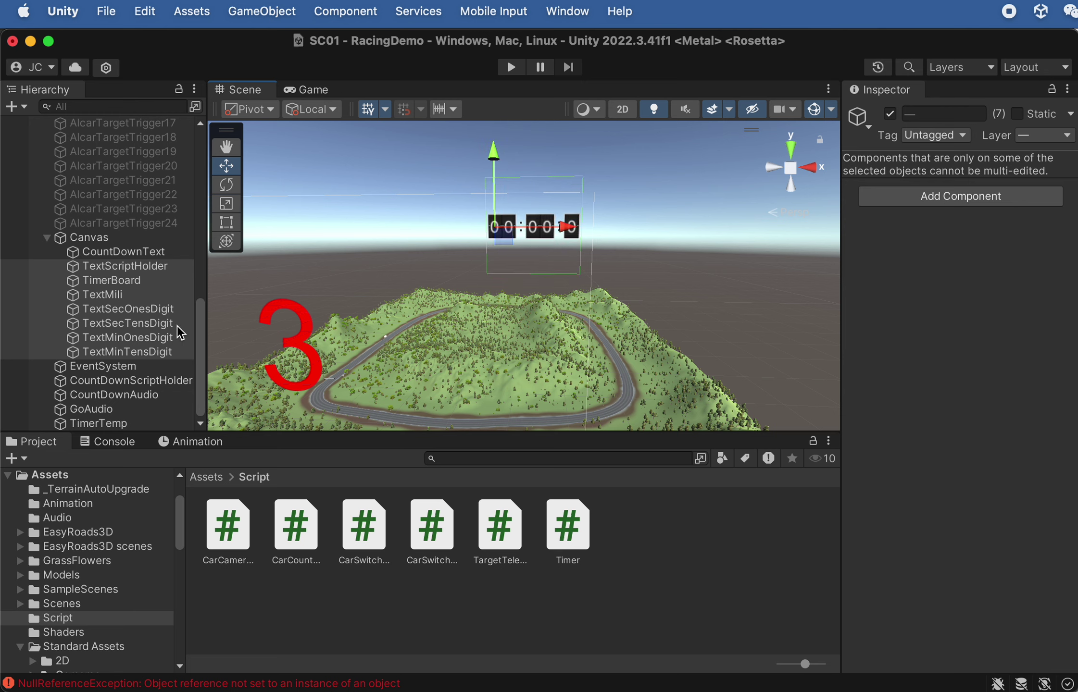
click(362, 181)
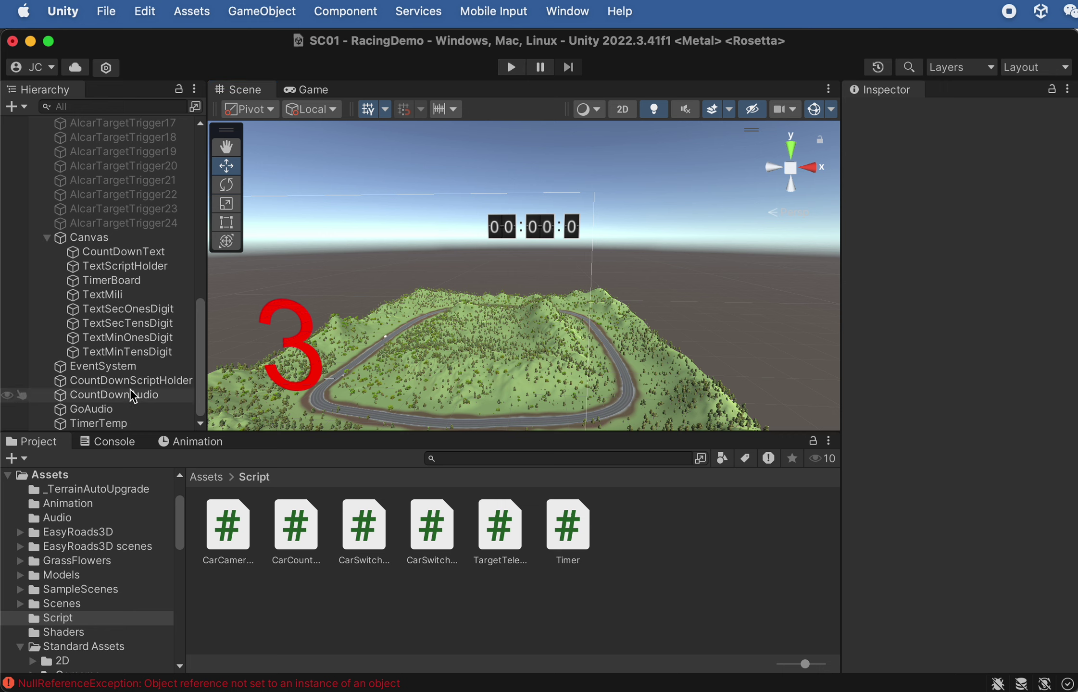
Inspect the script references on CountDownScriptHolder and open its CarCountDown script in the code editor
click(111, 380)
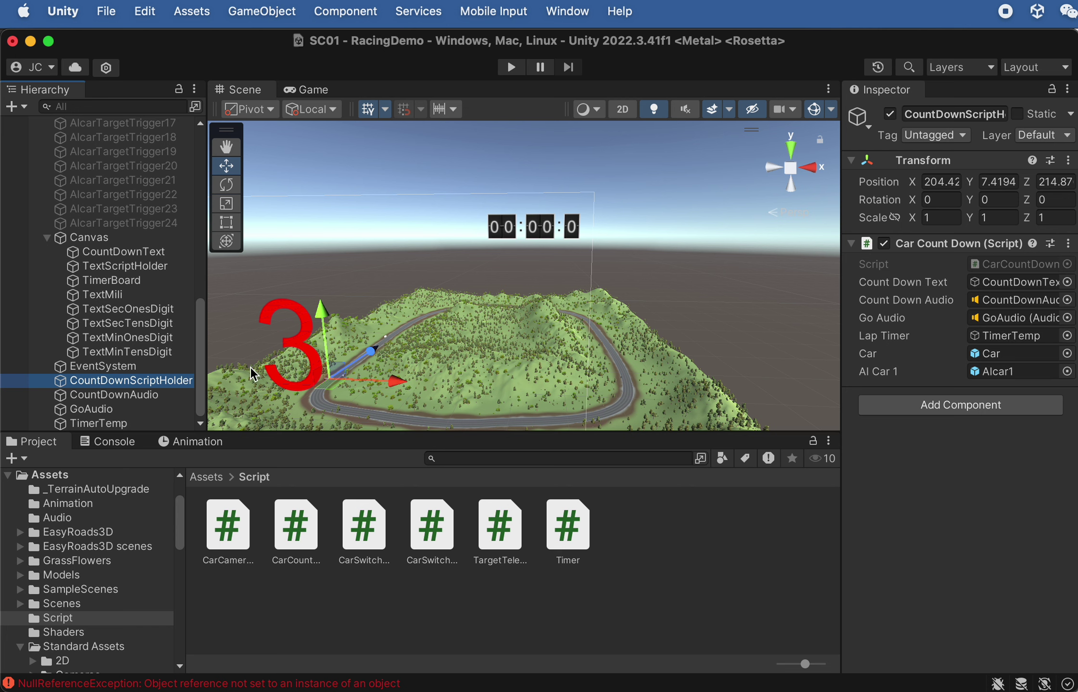
click(136, 425)
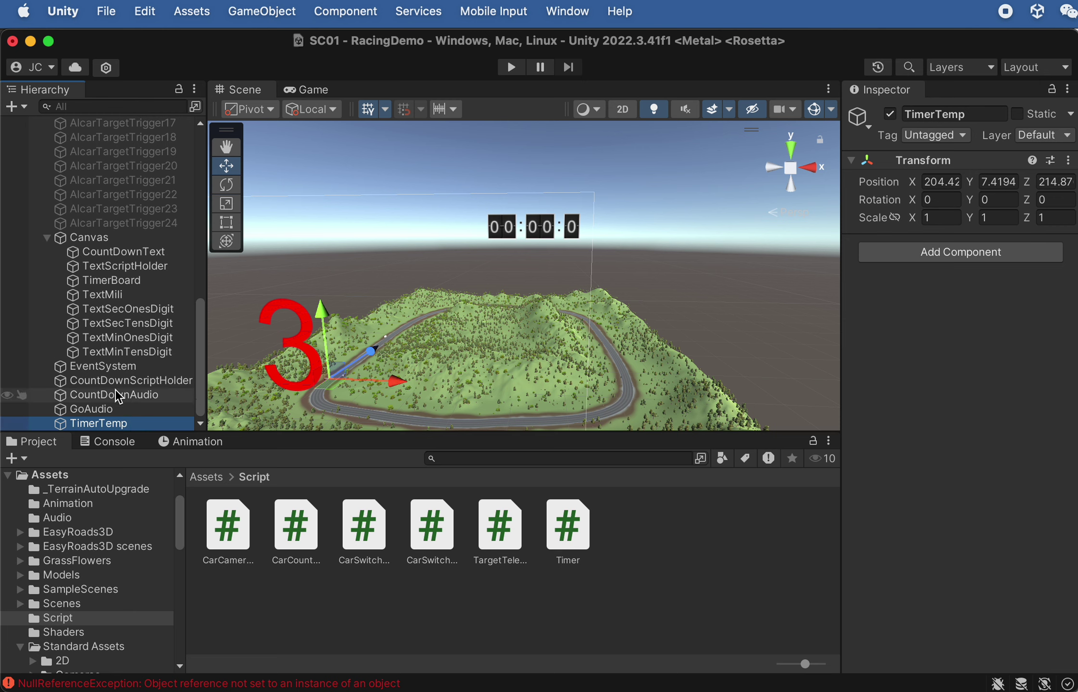
click(147, 397)
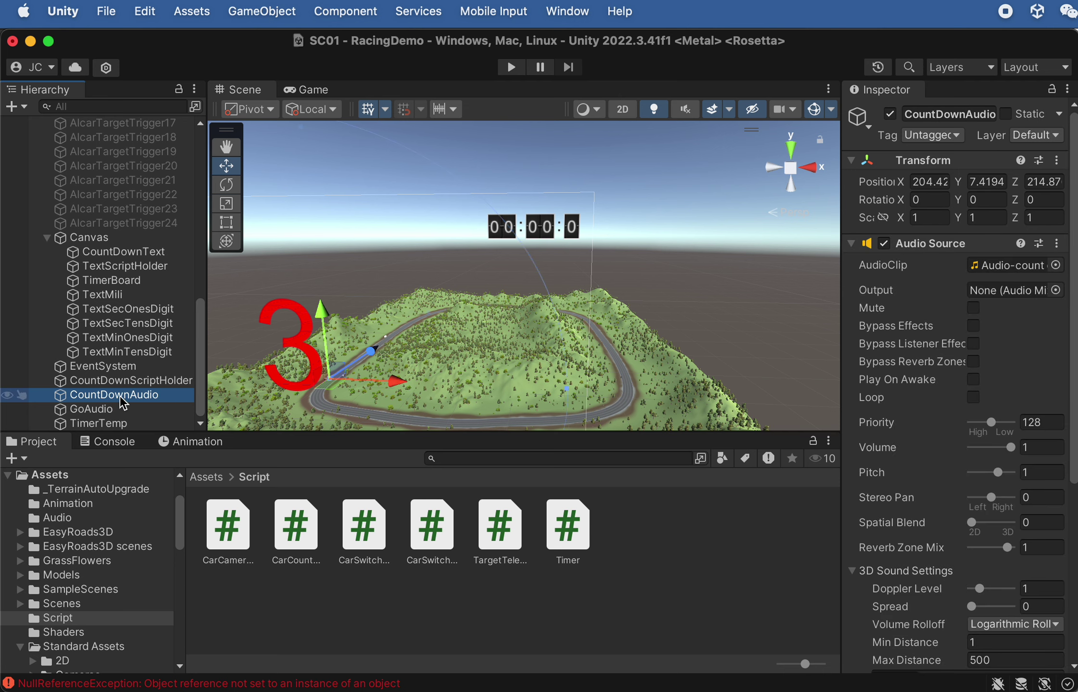
click(135, 380)
click(1000, 264)
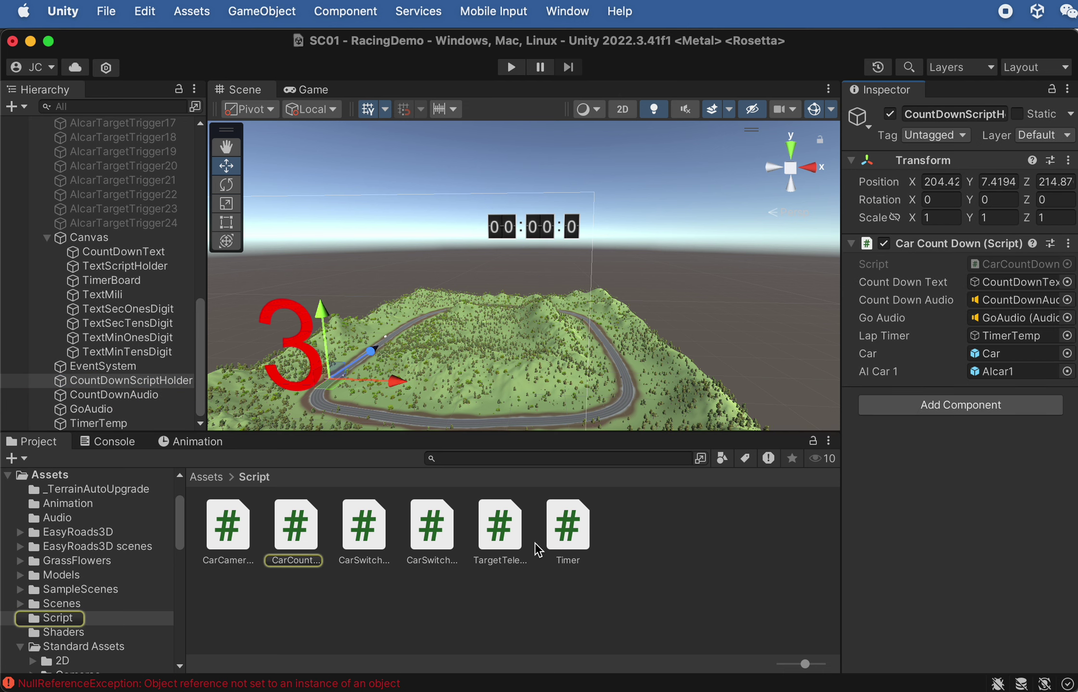
double_click(297, 534)
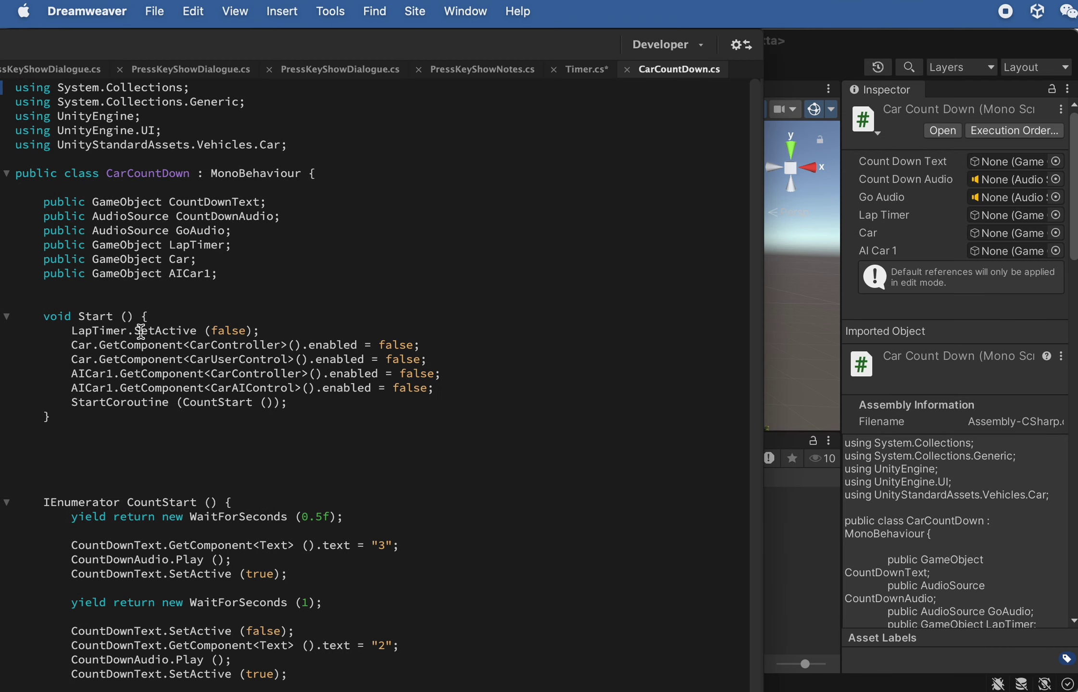
Examine the lines in CarCountDown.cs that deactivate LapTimer in Start and activate it at the end of CountStart
scroll(123, 307, down, 3)
scroll(120, 362, down, 2)
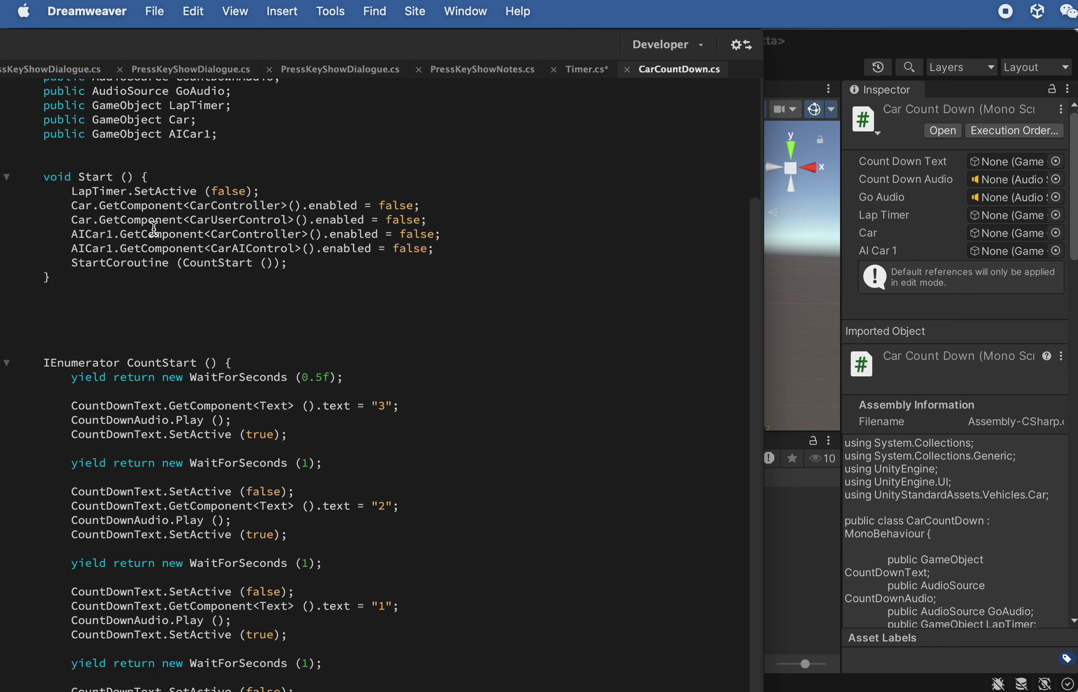
drag(258, 192, 43, 187)
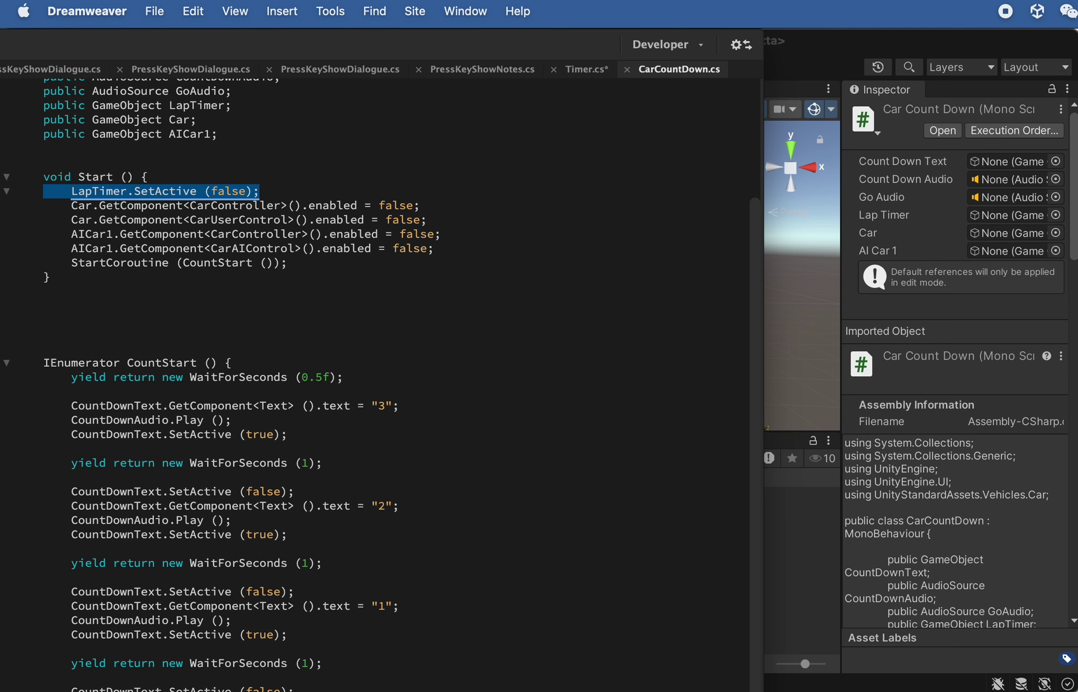
scroll(382, 385, down, 3)
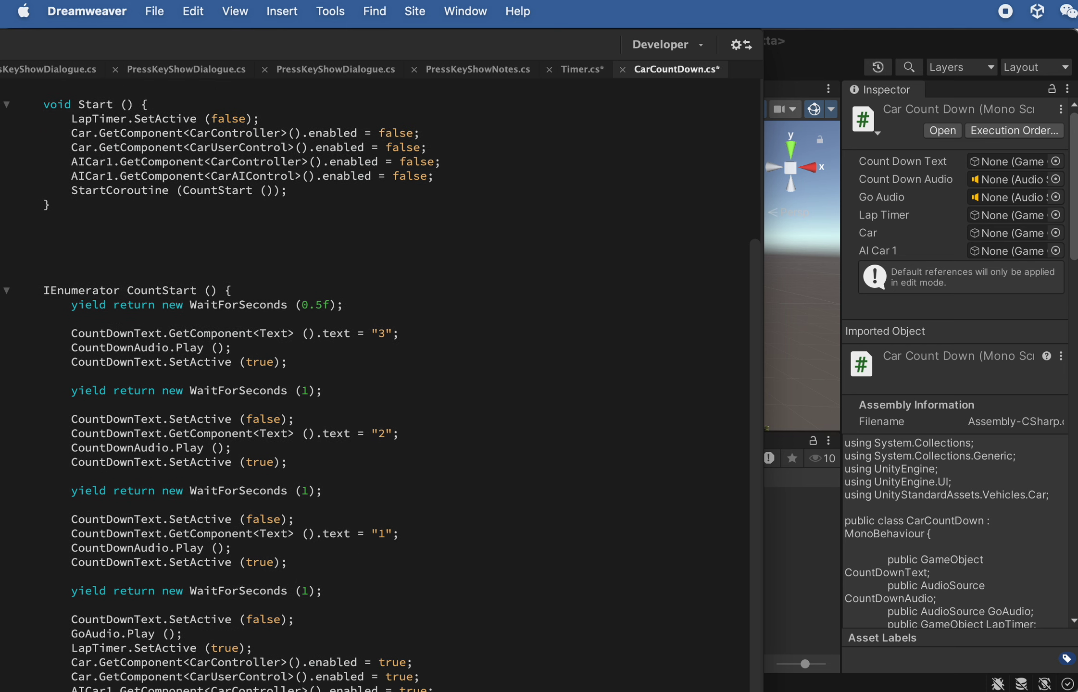
scroll(286, 561, down, 5)
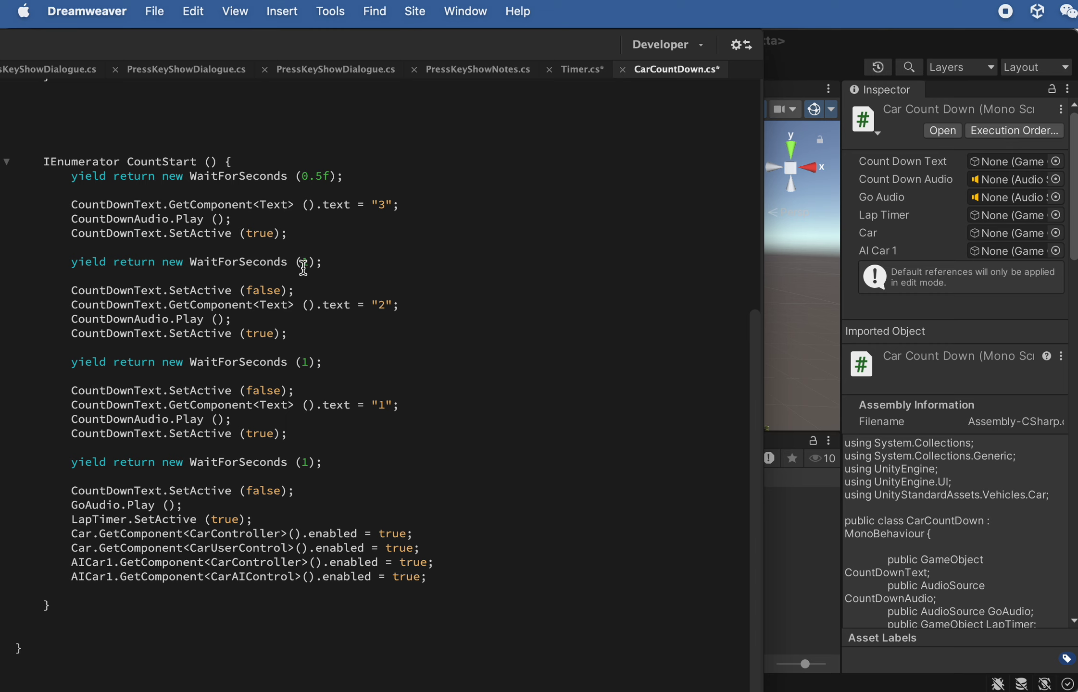
click(274, 528)
shift+click(72, 522)
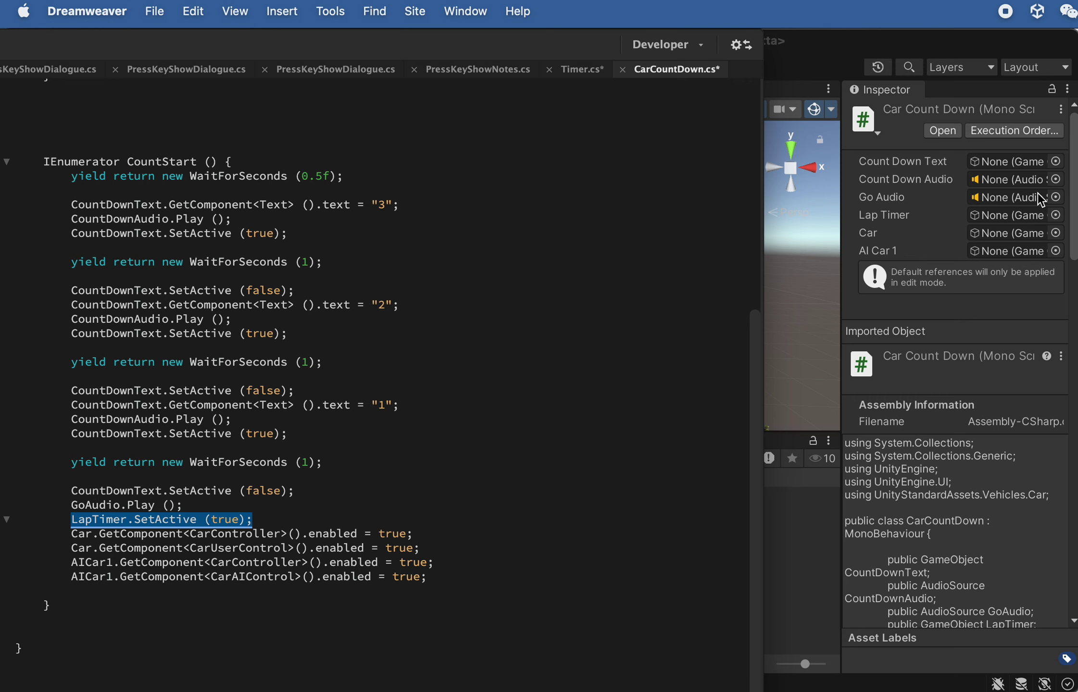
Return to Unity and play the scene to compare the timer's start with the countdown, and stop it
click(805, 230)
click(511, 67)
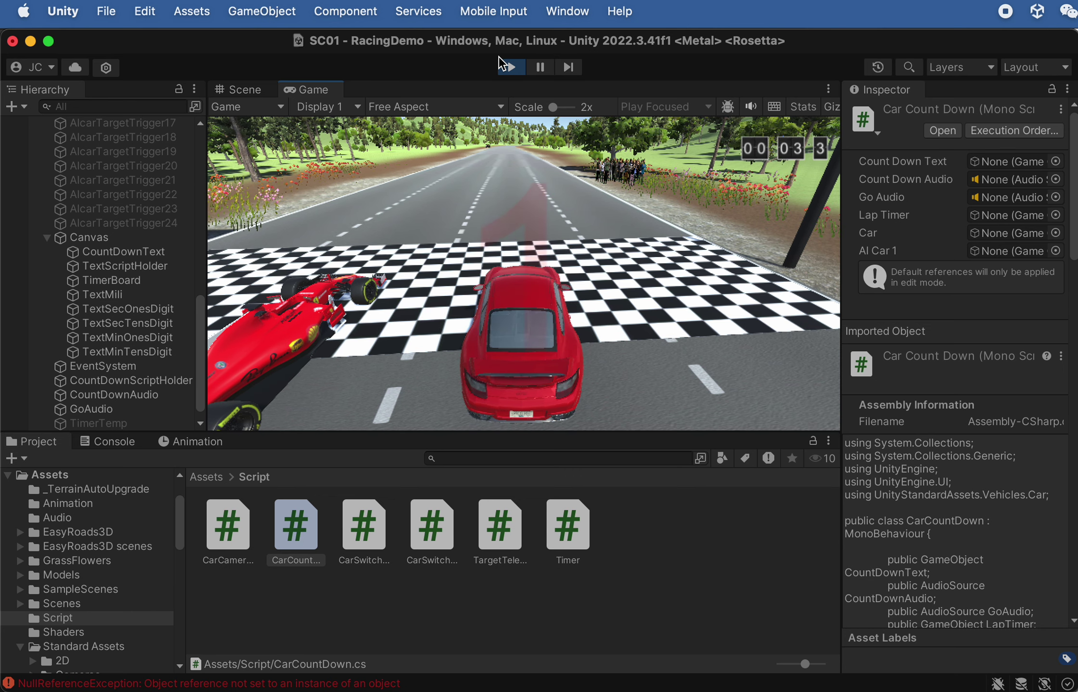
key(super+p)
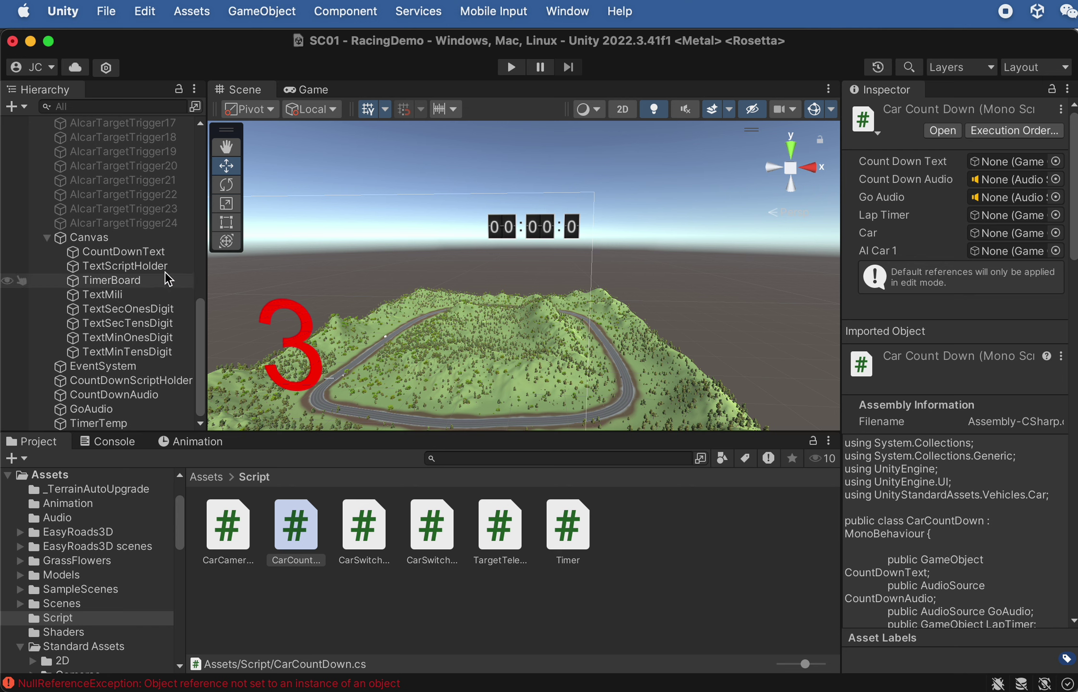
Deactivate the TextScriptHolder object in the Canvas and reactivate it
click(144, 267)
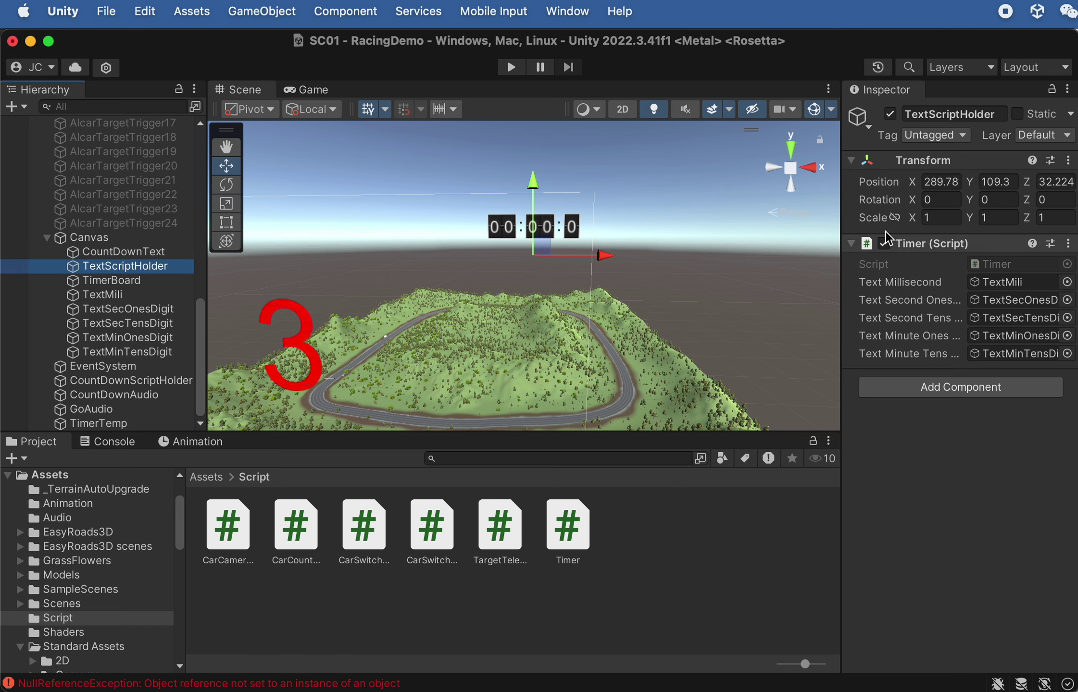
click(896, 113)
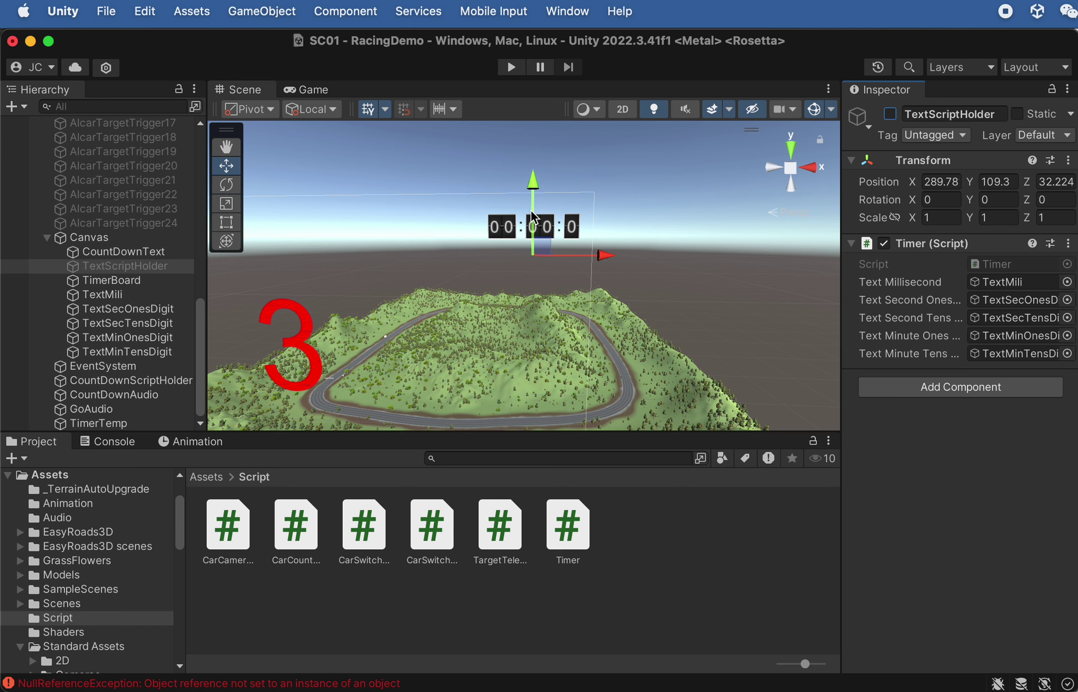
click(890, 114)
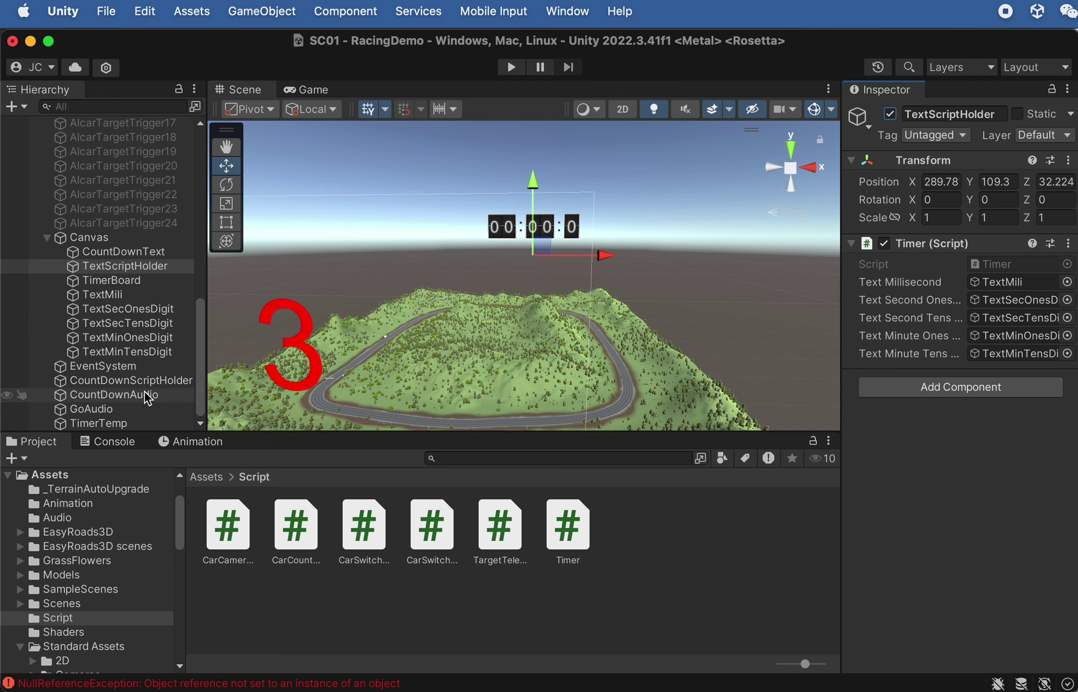
Assign TextScriptHolder as the Lap Timer of CountDownScriptHolder's Car Count Down script and test-play the scene
click(128, 380)
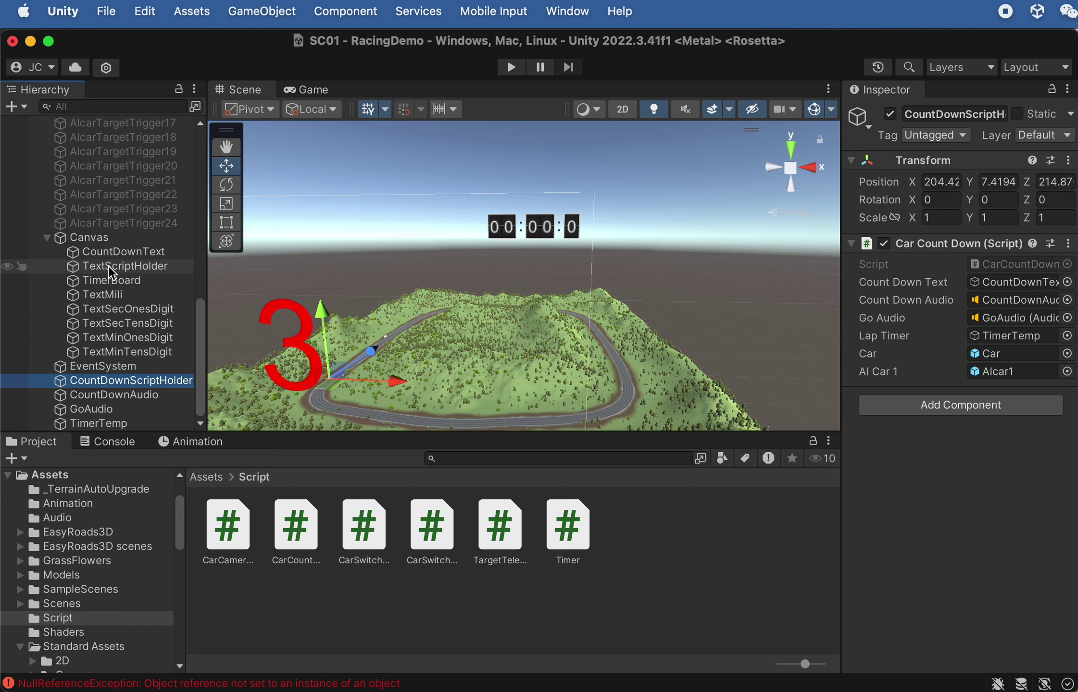
drag(108, 265, 1013, 336)
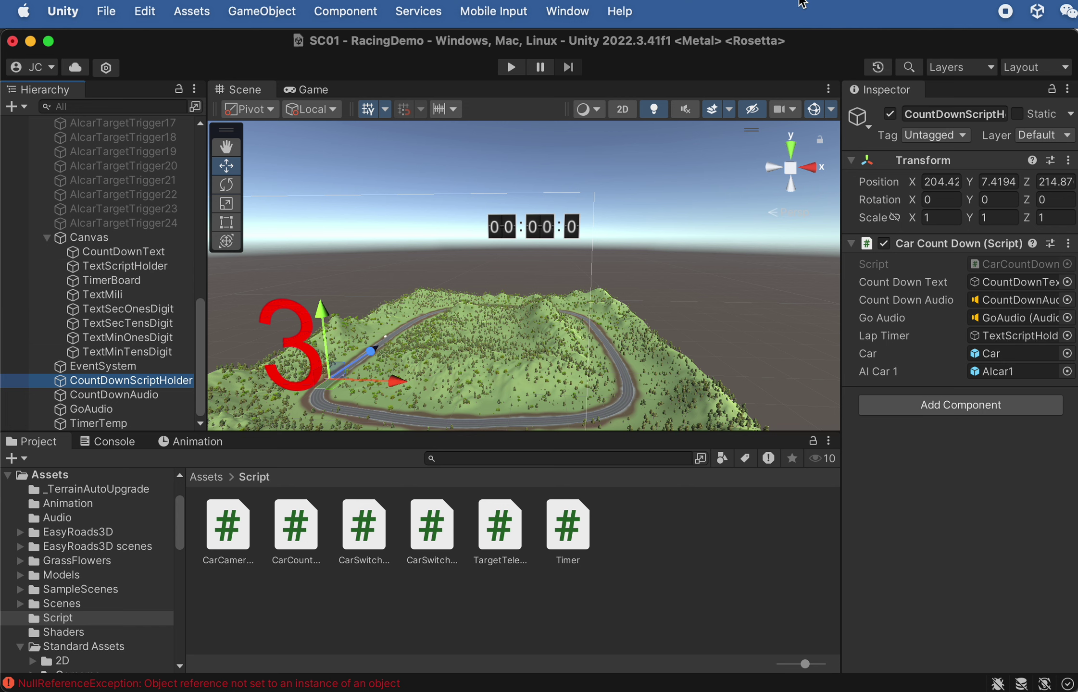
click(522, 63)
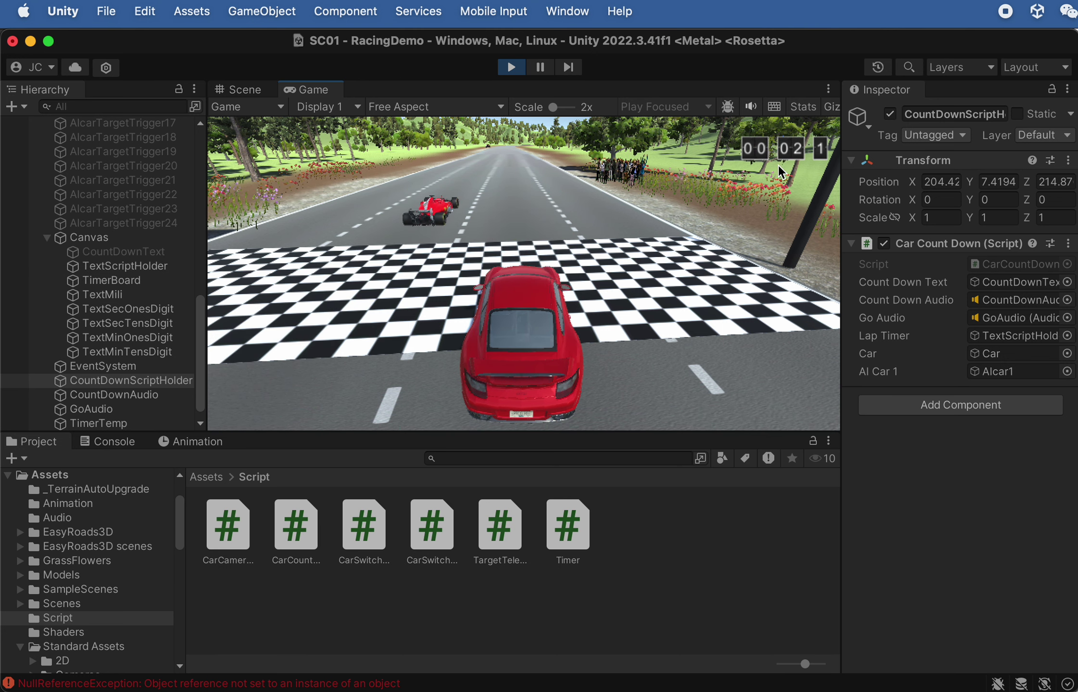
click(511, 67)
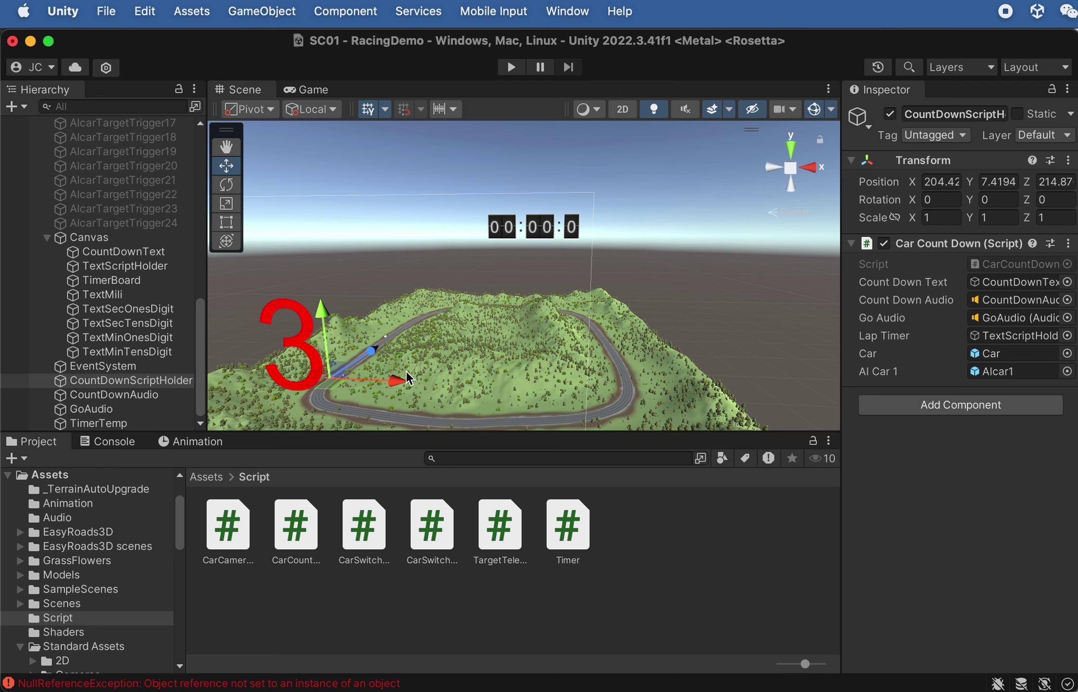
Focus the scene view on FinishPointBanner and examine the finish line and its overhead banner from the road
alt+drag(406, 371, 474, 374)
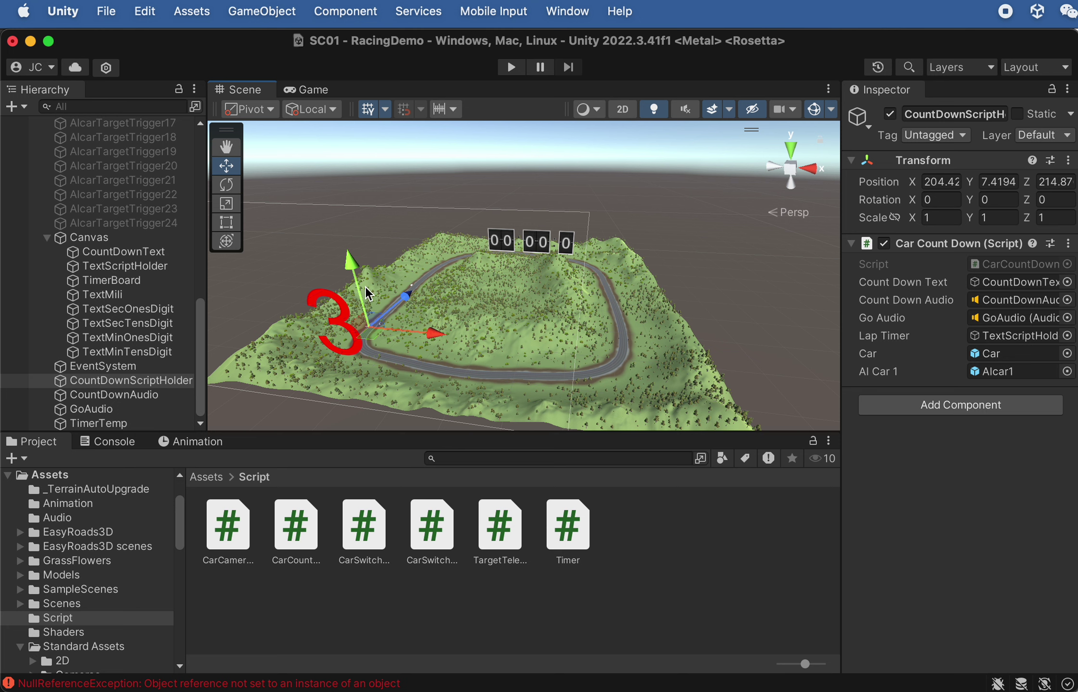
scroll(389, 289, up, 2)
scroll(135, 321, up, 5)
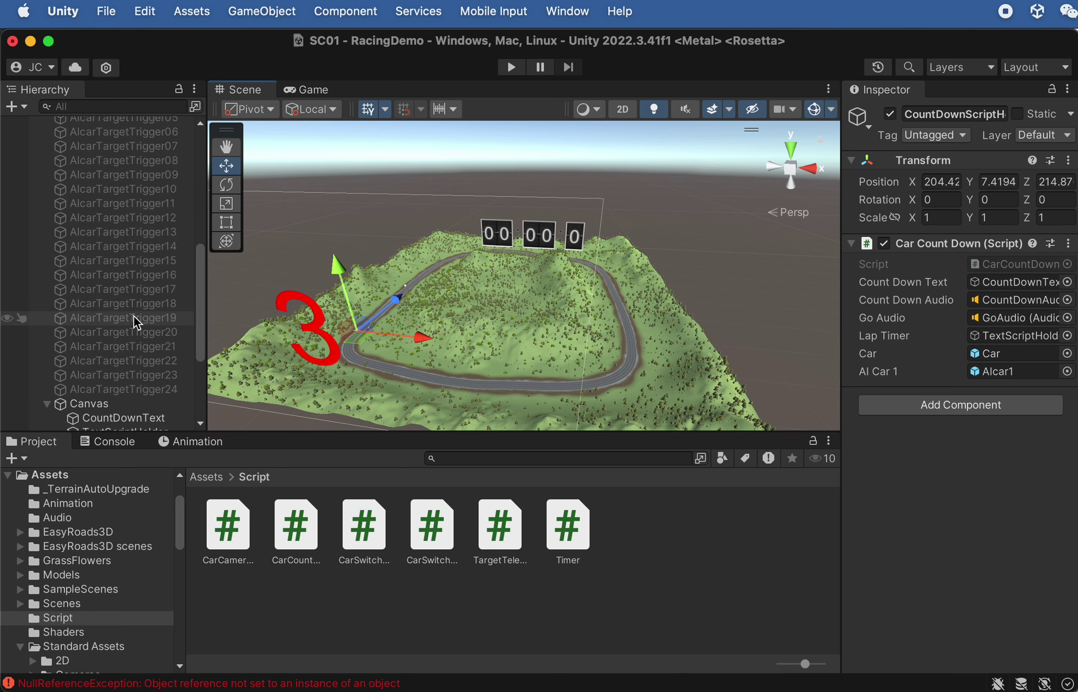
scroll(132, 321, up, 8)
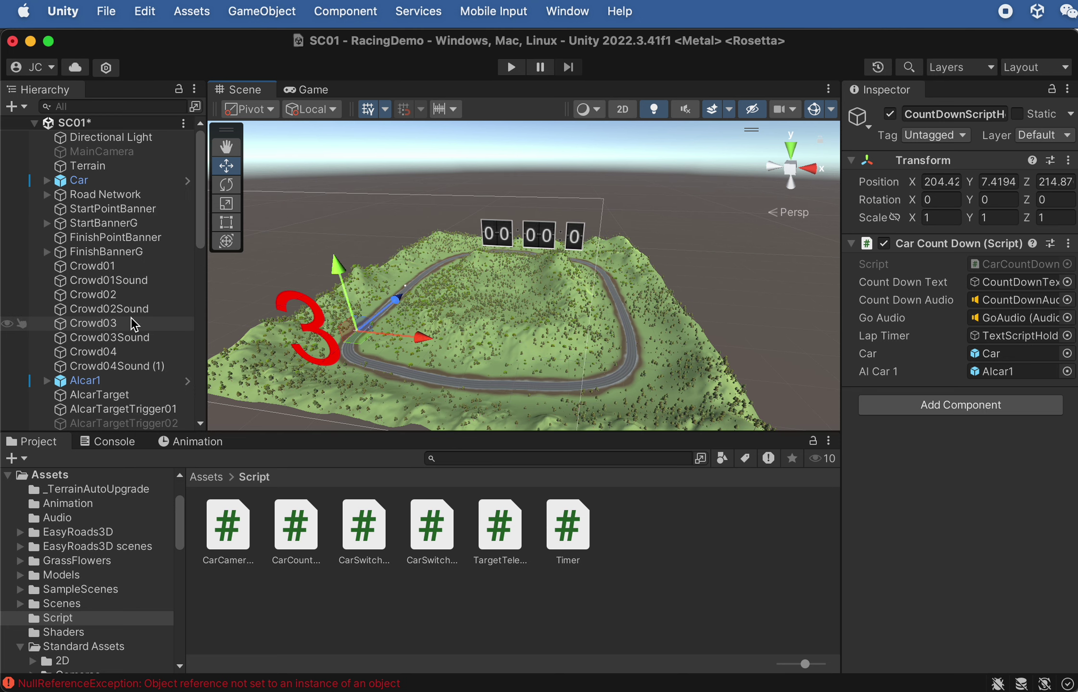
click(129, 239)
key(f)
alt+drag(394, 298, 498, 319)
scroll(623, 361, up, 5)
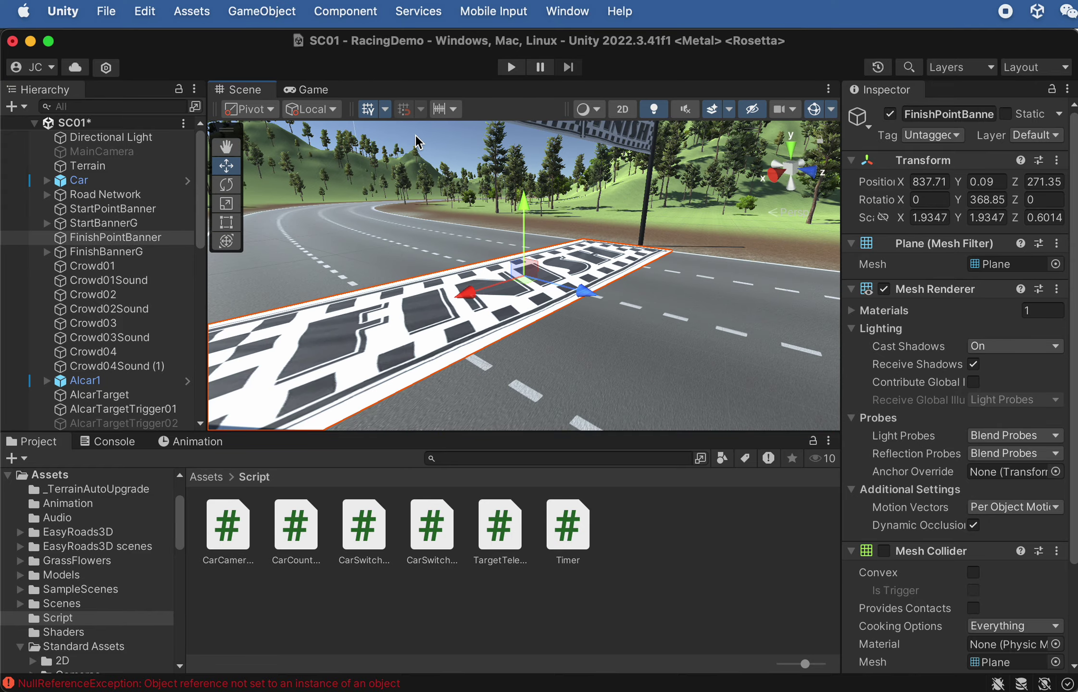
middle_drag(499, 269, 570, 288)
alt+drag(570, 288, 433, 243)
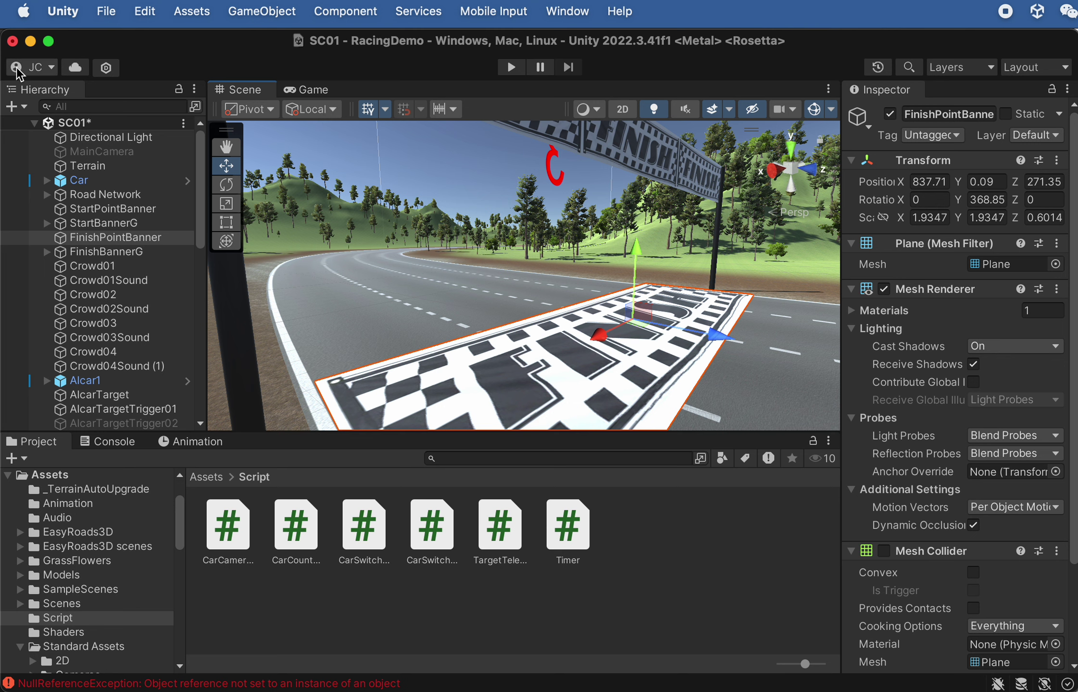
double_click(130, 237)
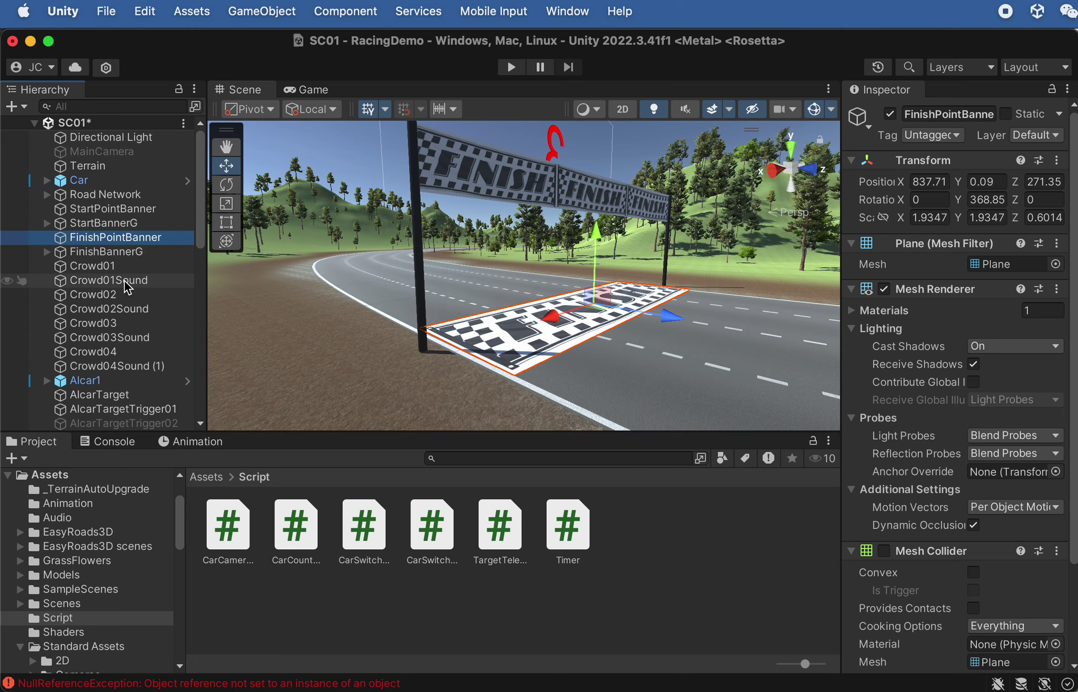
alt+drag(598, 263, 385, 240)
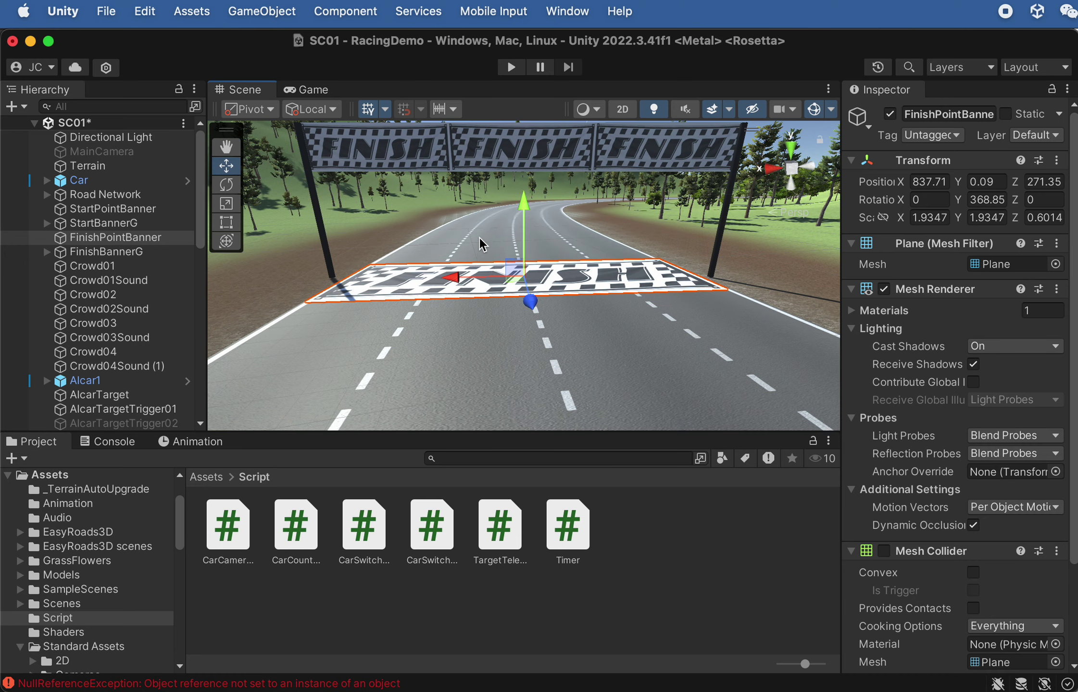
click(262, 11)
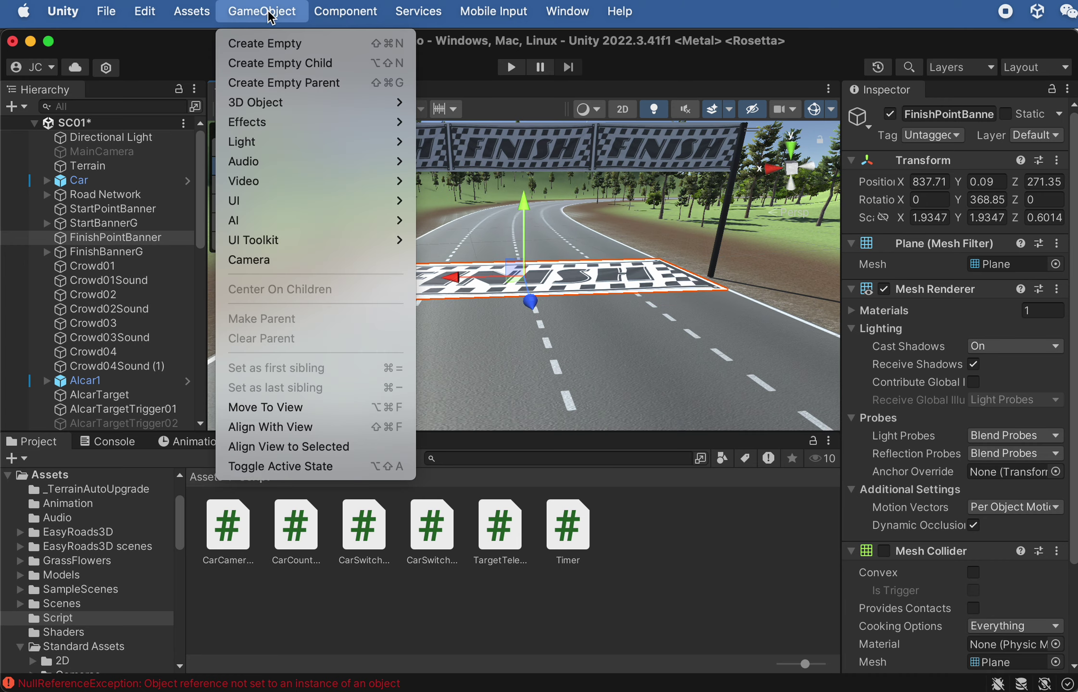
click(281, 42)
text(F)
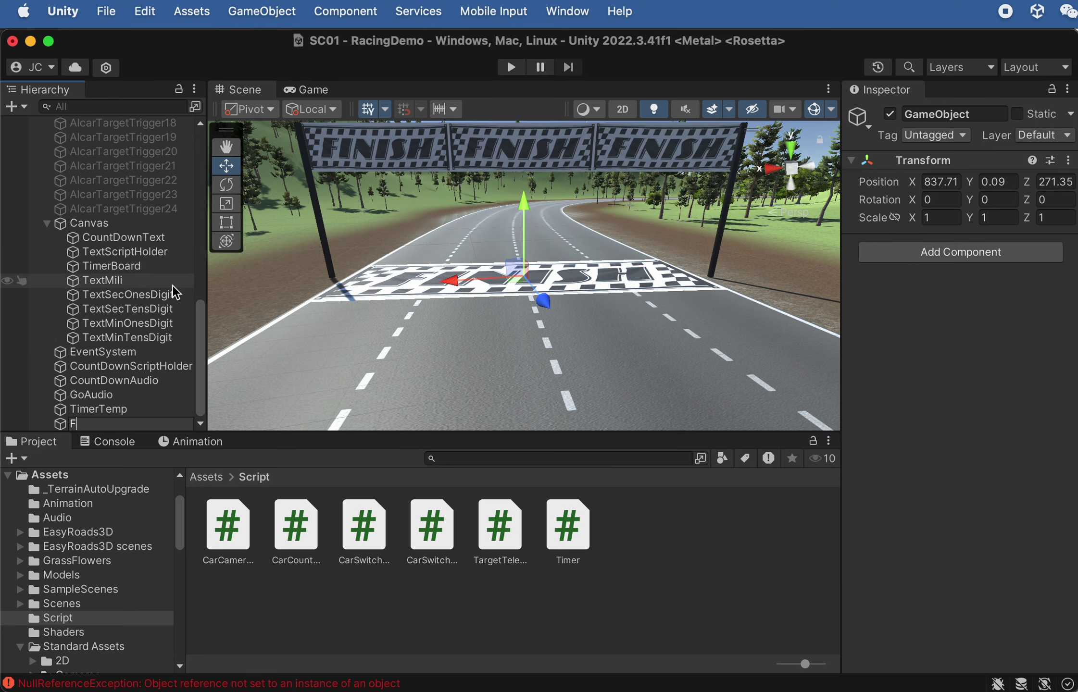
text(inishLineScriptHolder)
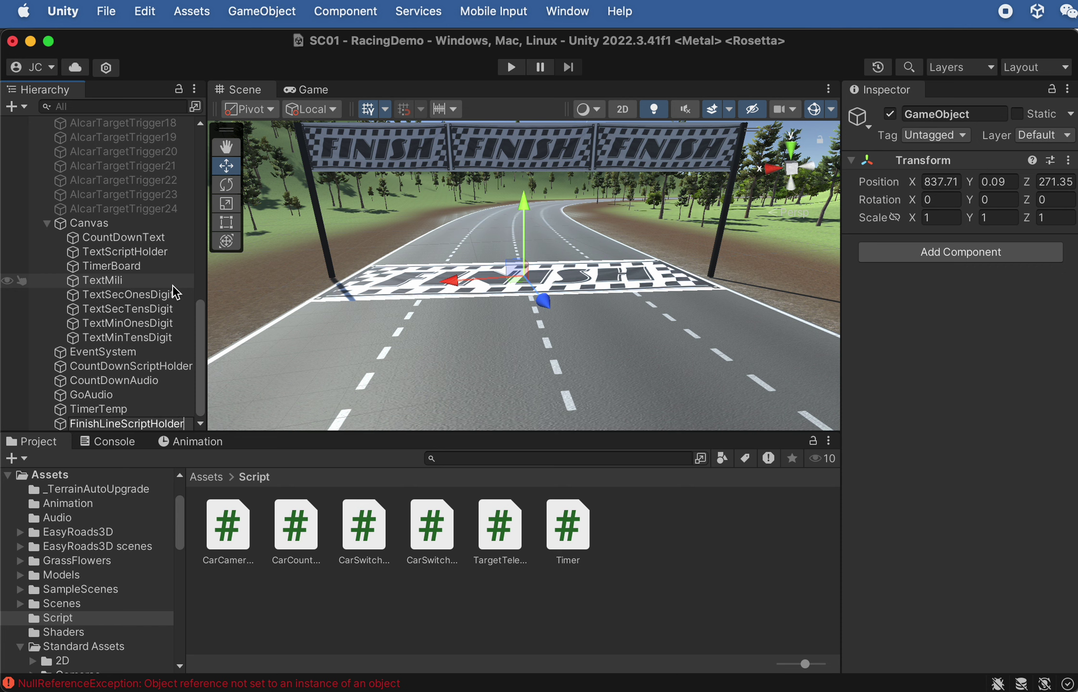
key(Return)
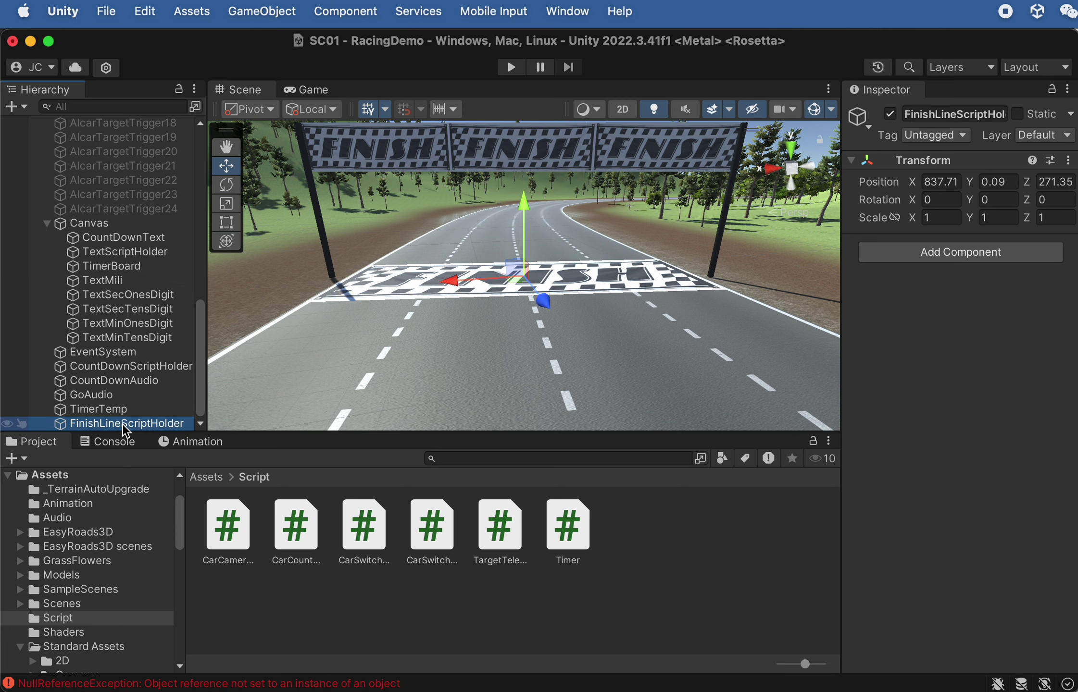
mouse_move(122, 424)
mouse_down()
mouse_move(106, 399)
mouse_move(106, 426)
mouse_up()
right_click(118, 423)
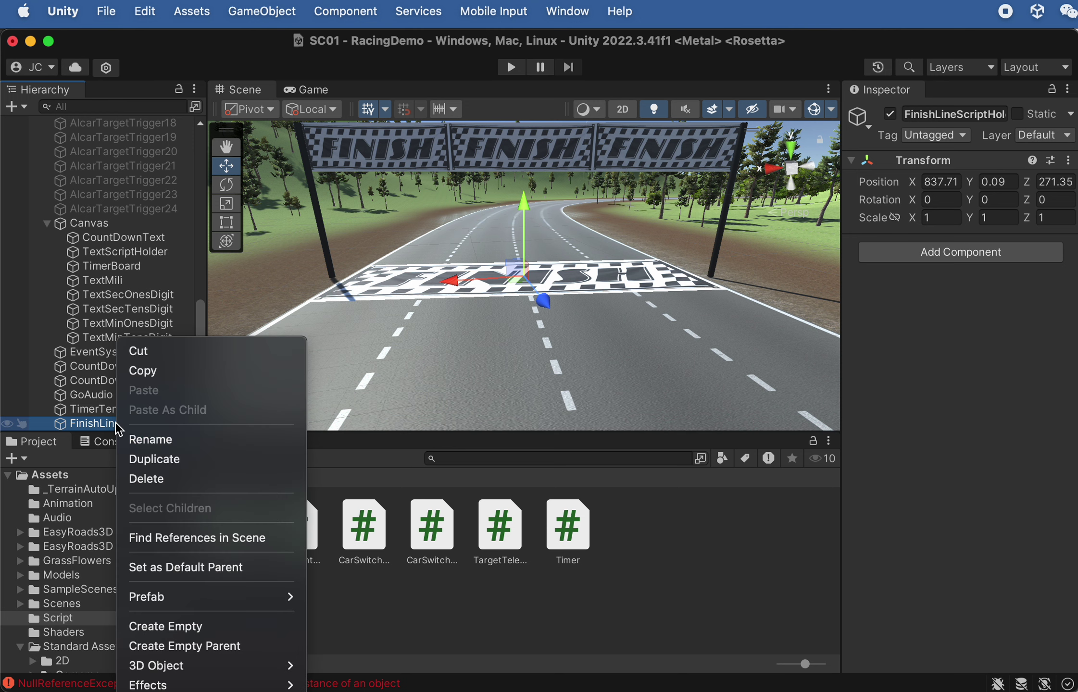
click(154, 480)
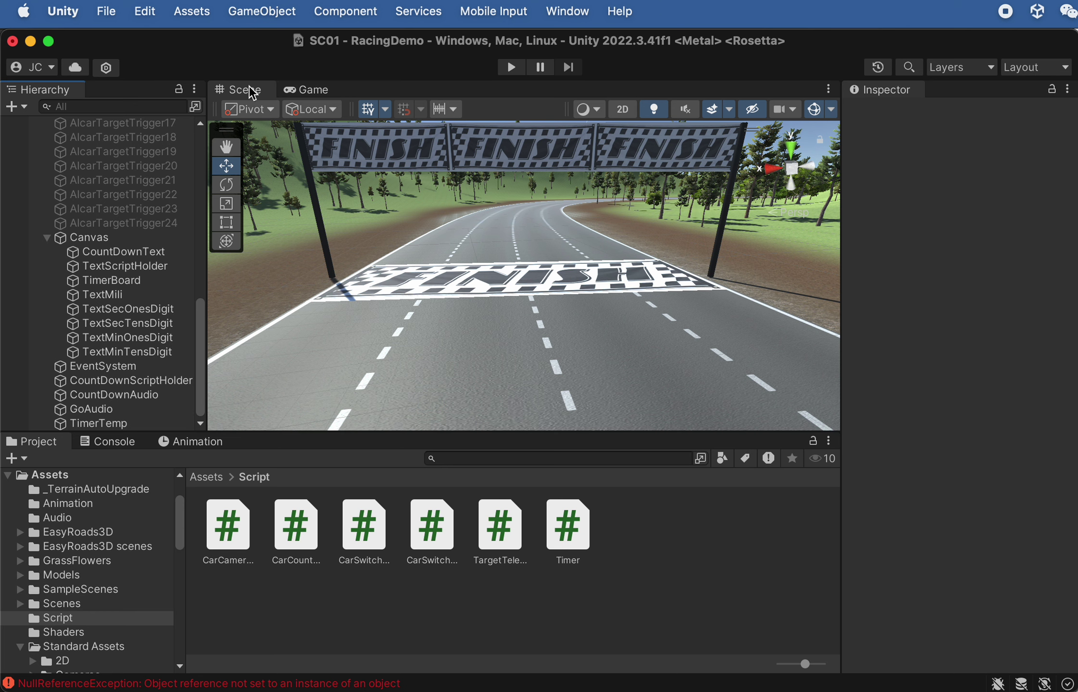
Create a 3D cube at the finish line and rename it FinishLineTrigger
click(262, 11)
mouse_move(279, 139)
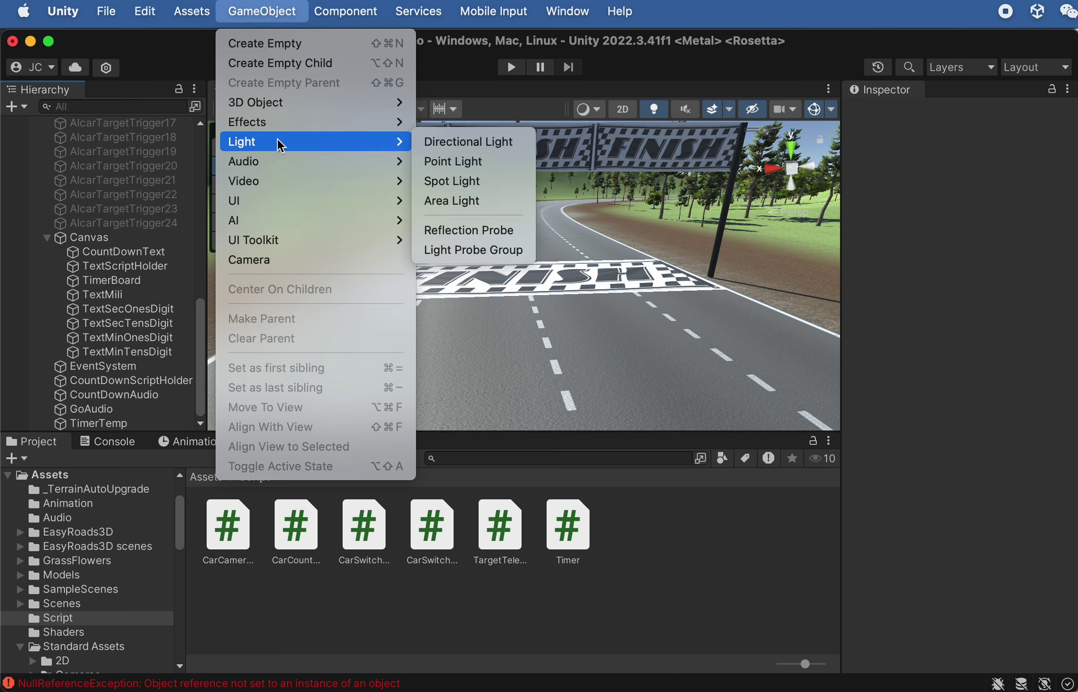
mouse_move(279, 102)
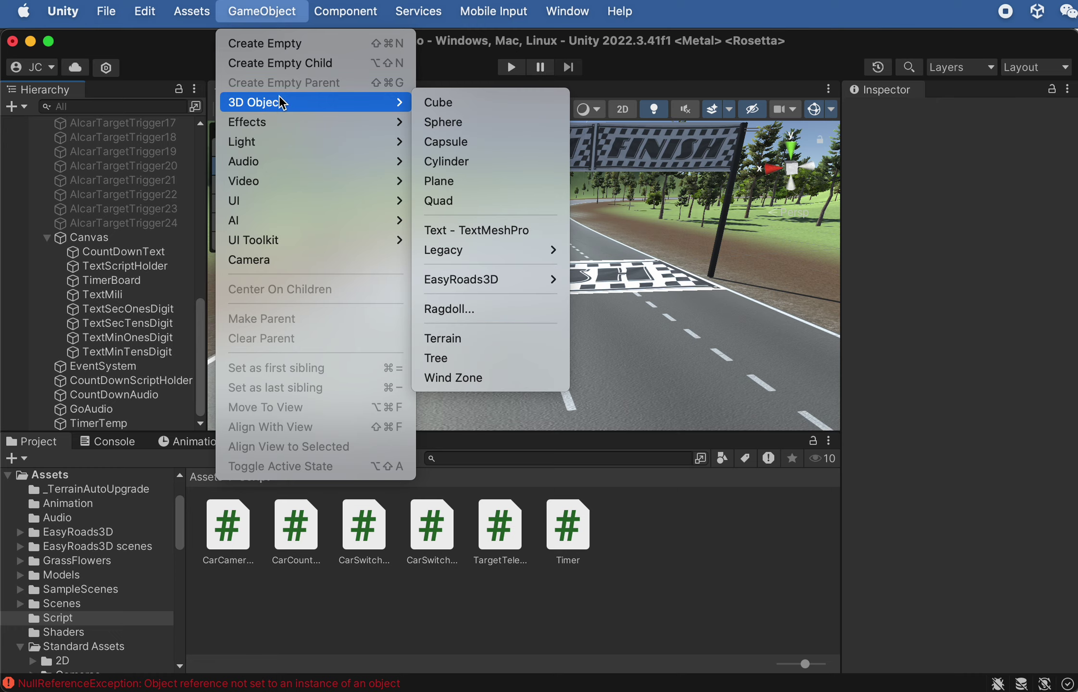
click(457, 101)
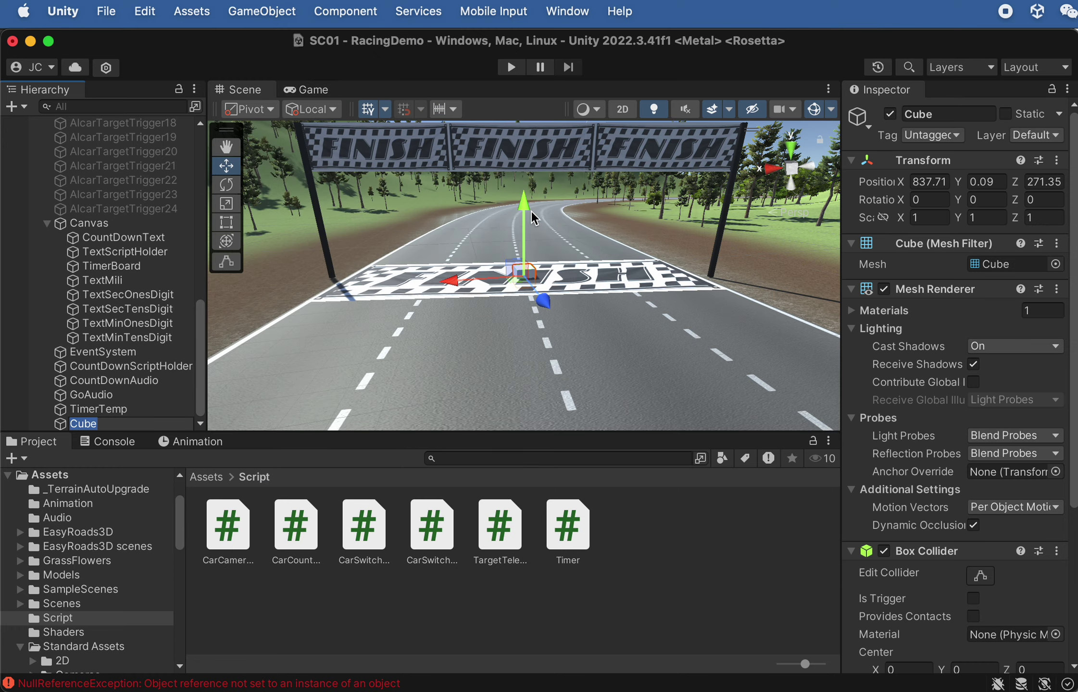
alt+drag(530, 211, 500, 245)
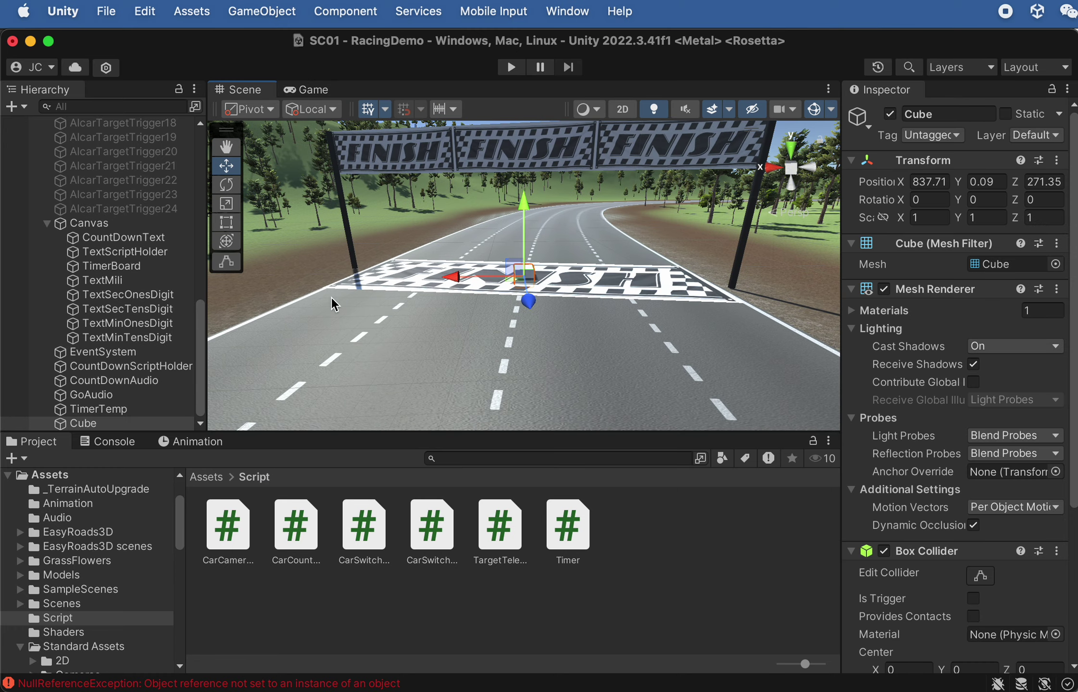
click(97, 423)
click(98, 424)
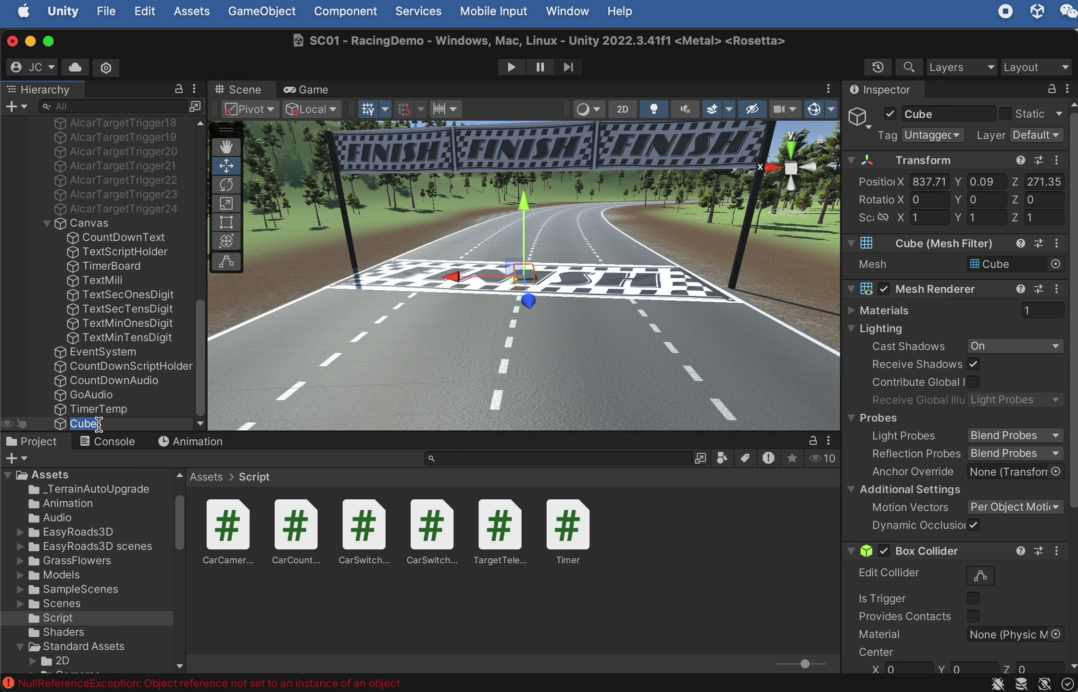
text(FinishLineTrigger)
key(Return)
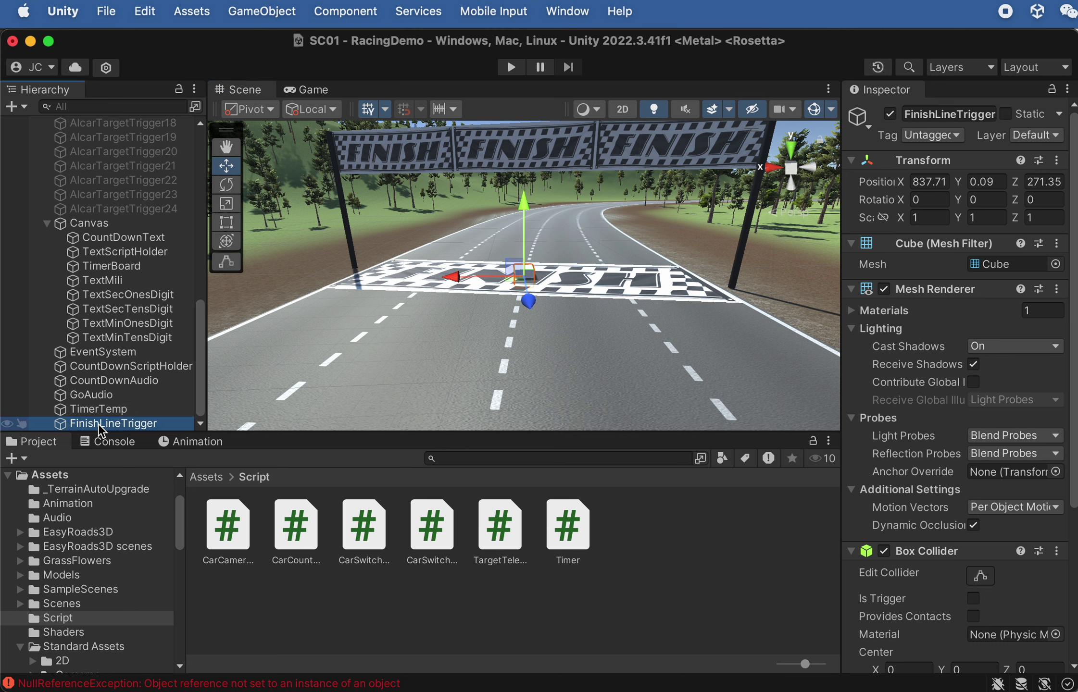
click(110, 424)
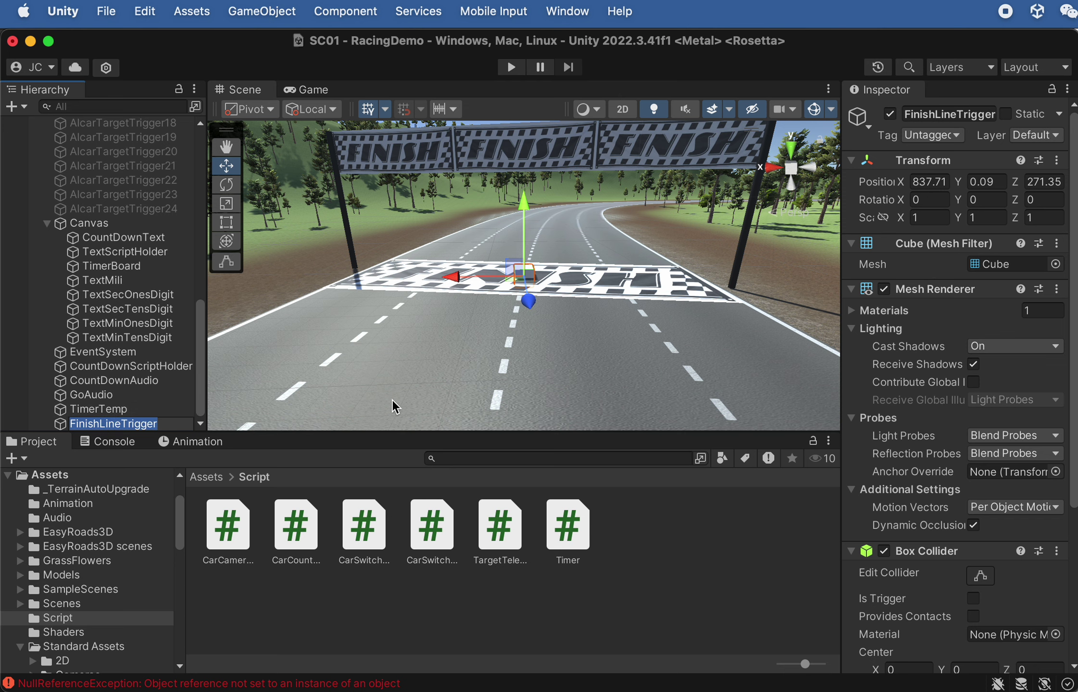
key(Return)
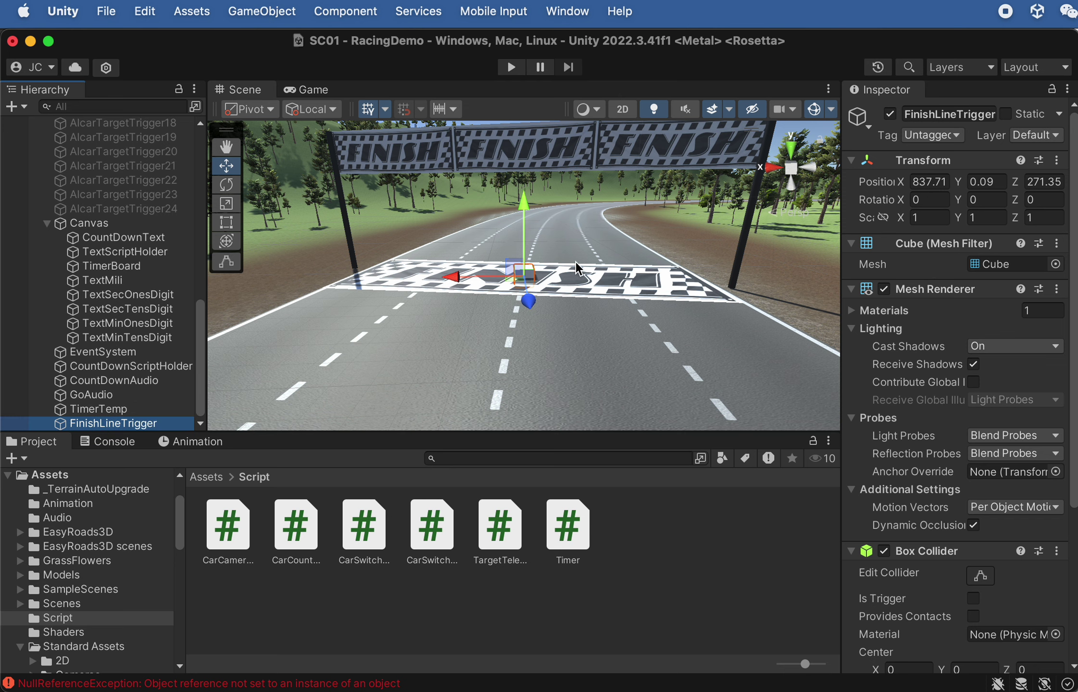
Scale FinishLineTrigger to about 22.6 in X and 11.87 in Y to span the road under the finish banner
key(r)
drag(450, 278, 288, 281)
alt+drag(452, 312, 126, 269)
alt+drag(433, 346, 445, 279)
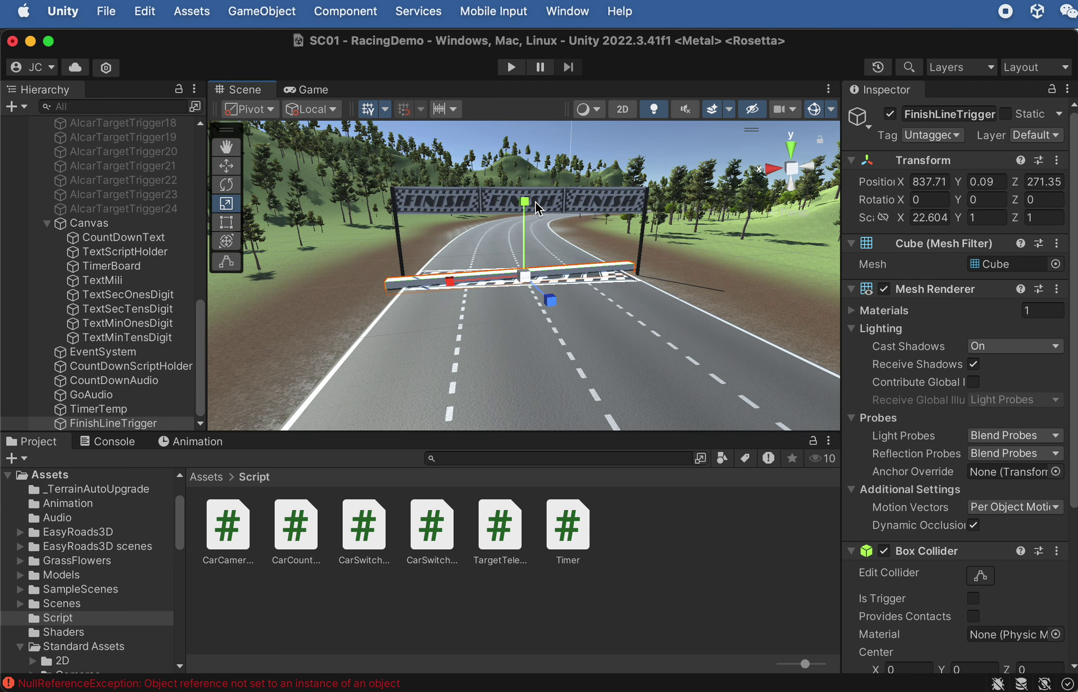
drag(524, 207, 519, 150)
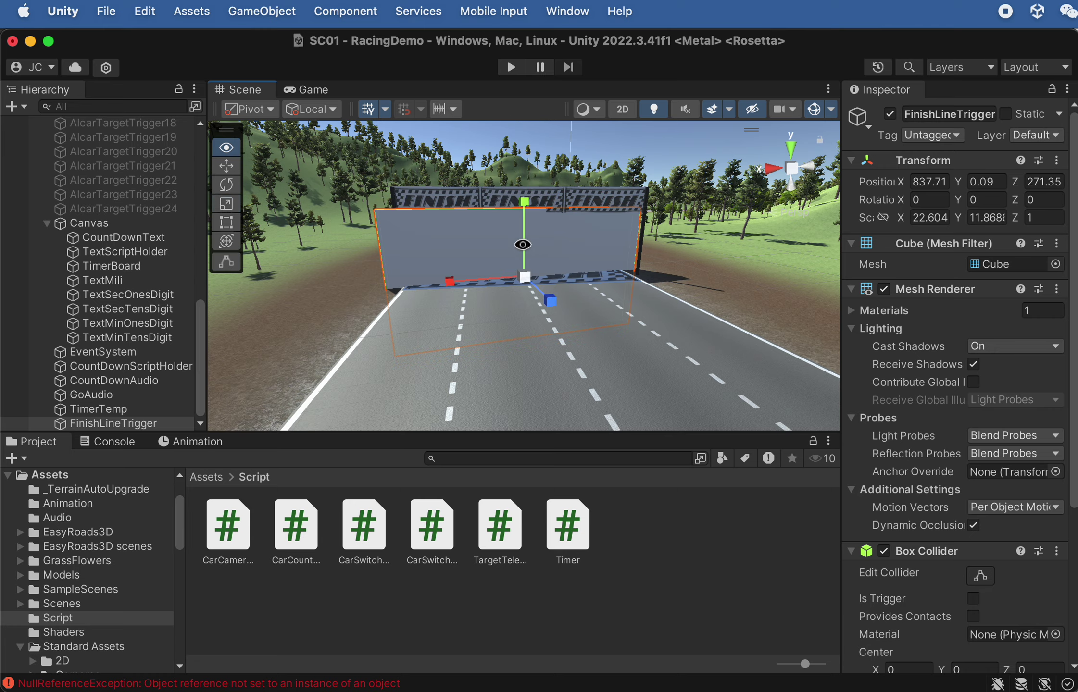
Rotate FinishLineTrigger about 12.2 degrees around Y to align it with the checkered finish line
alt+drag(523, 245, 630, 329)
key(e)
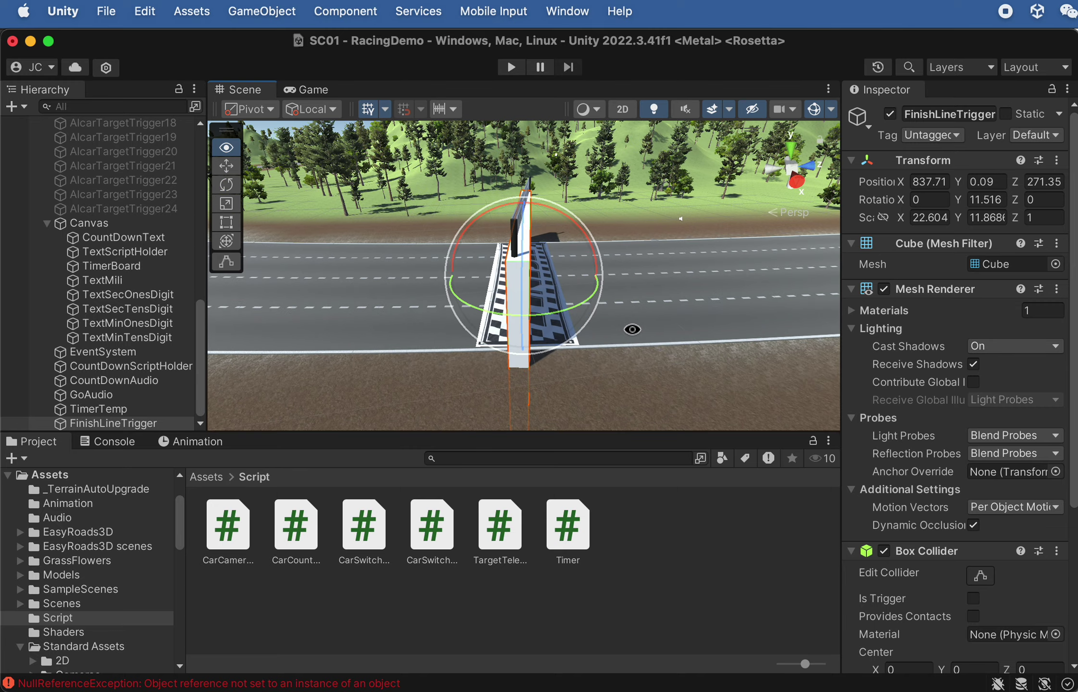
drag(565, 301, 711, 305)
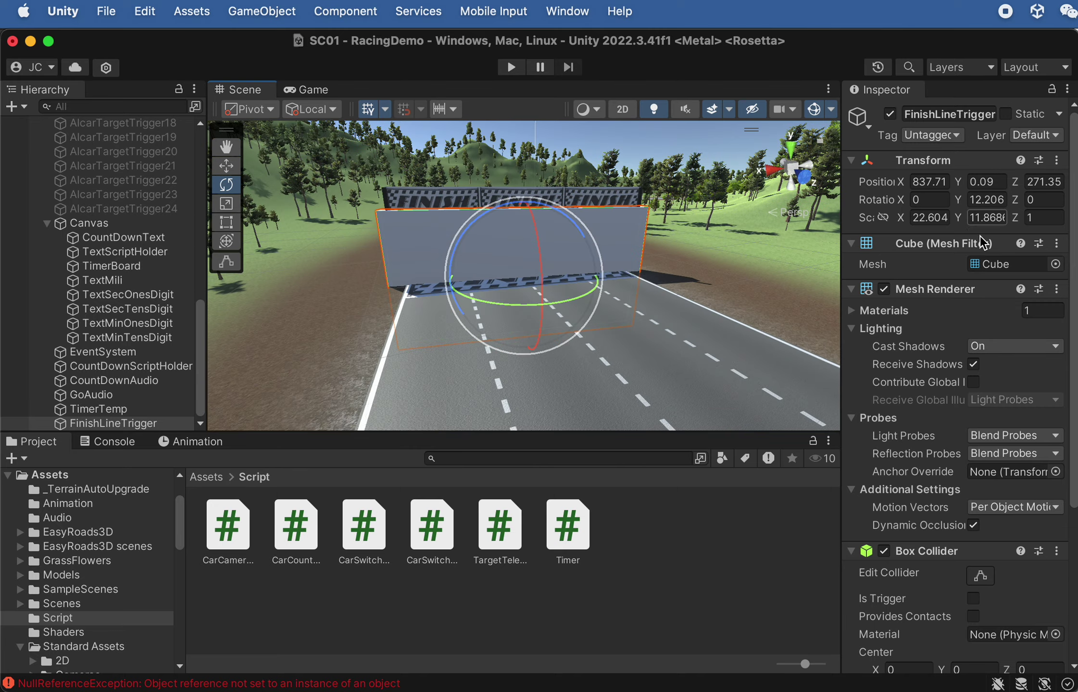
Enable Is Trigger on FinishLineTrigger's Box Collider
scroll(903, 431, down, 3)
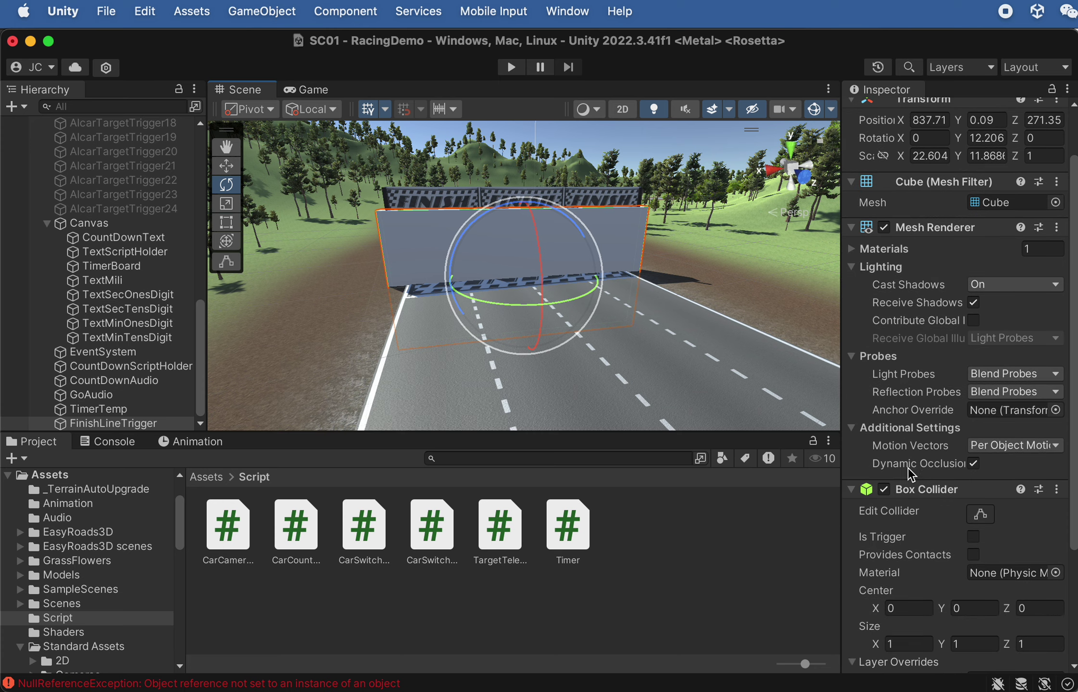
click(973, 537)
alt+drag(601, 233, 661, 319)
scroll(661, 320, up, 10)
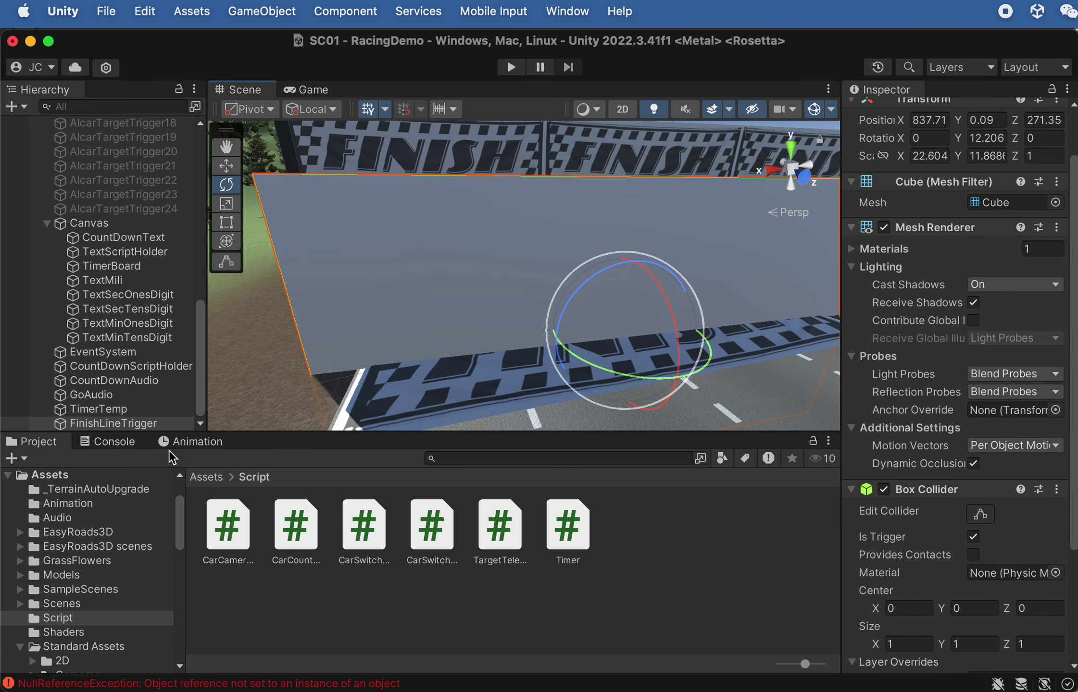
click(146, 424)
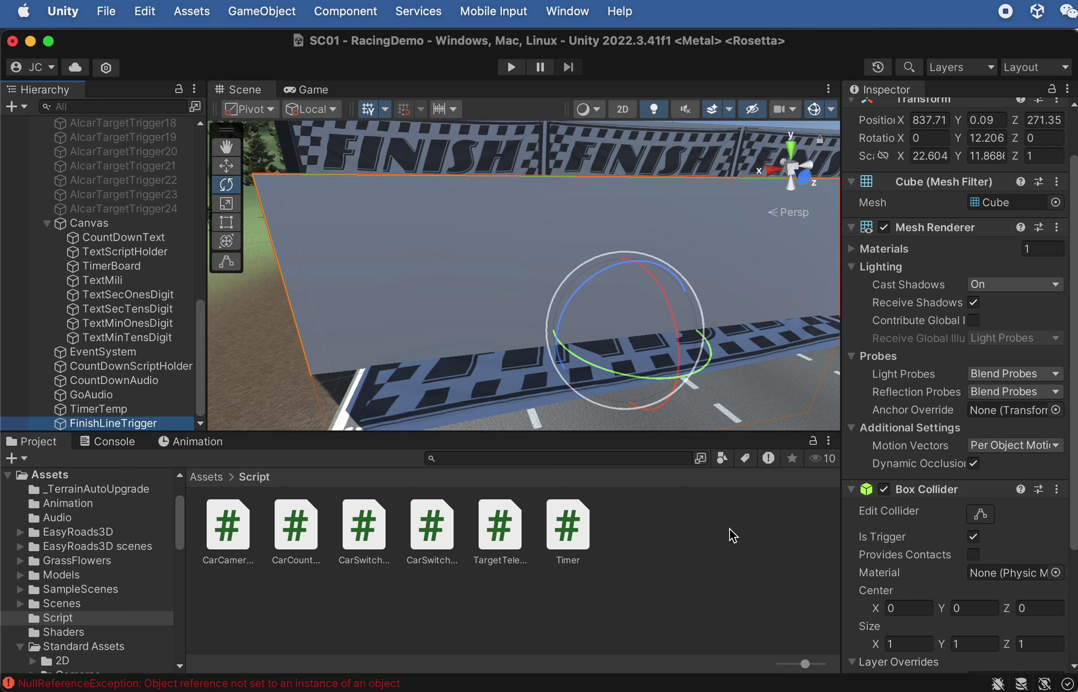
scroll(865, 583, down, 5)
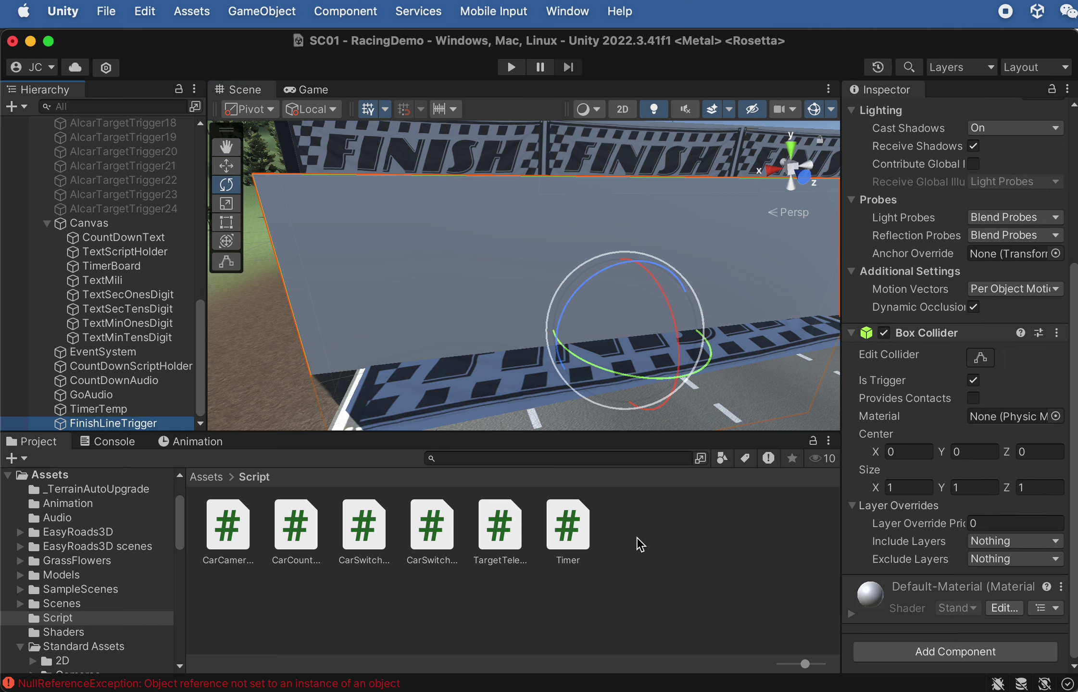
Import FinishLineCamSwitch.cs from the Script folder in Finder into the Unity project's Assets/Script folder
key(super+Tab)
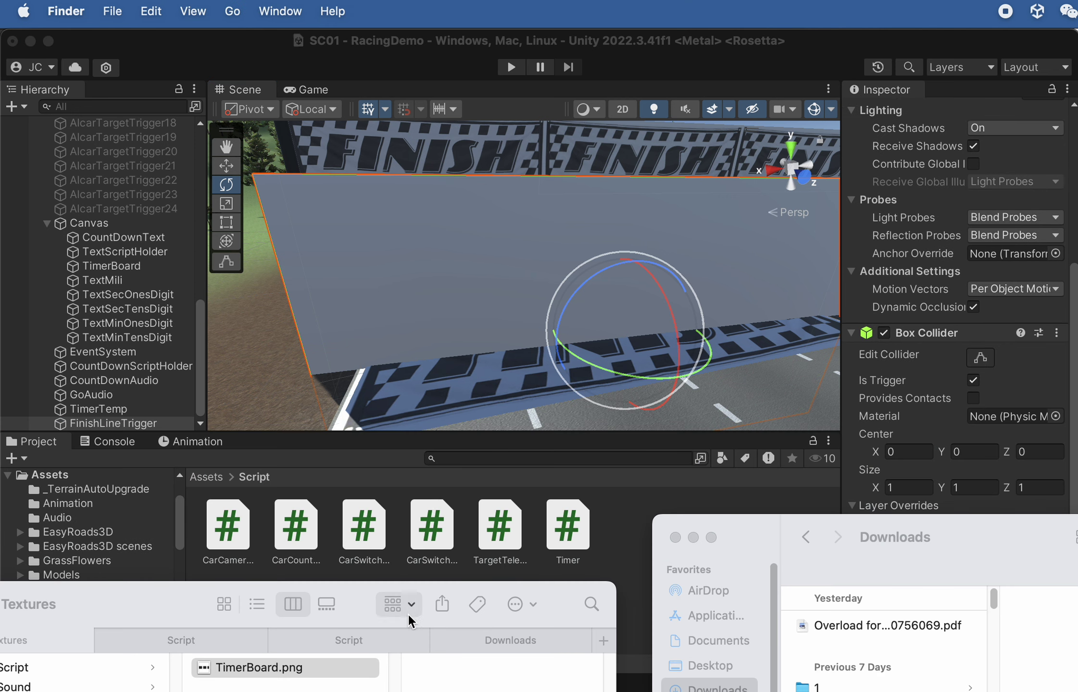
drag(174, 602, 253, 437)
click(110, 547)
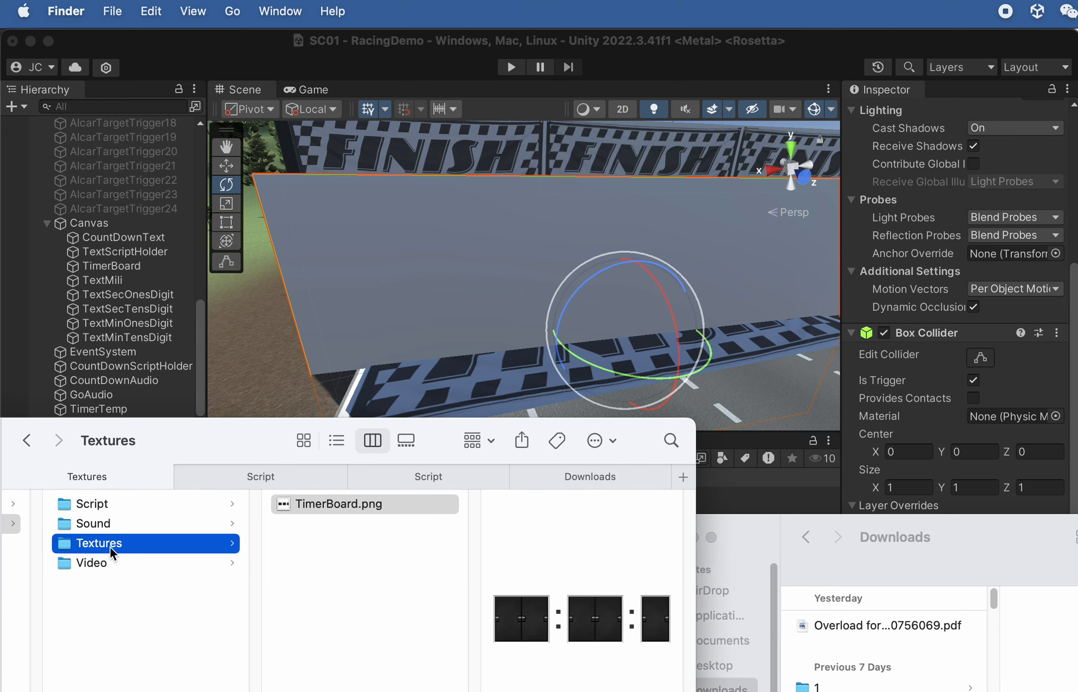
click(184, 506)
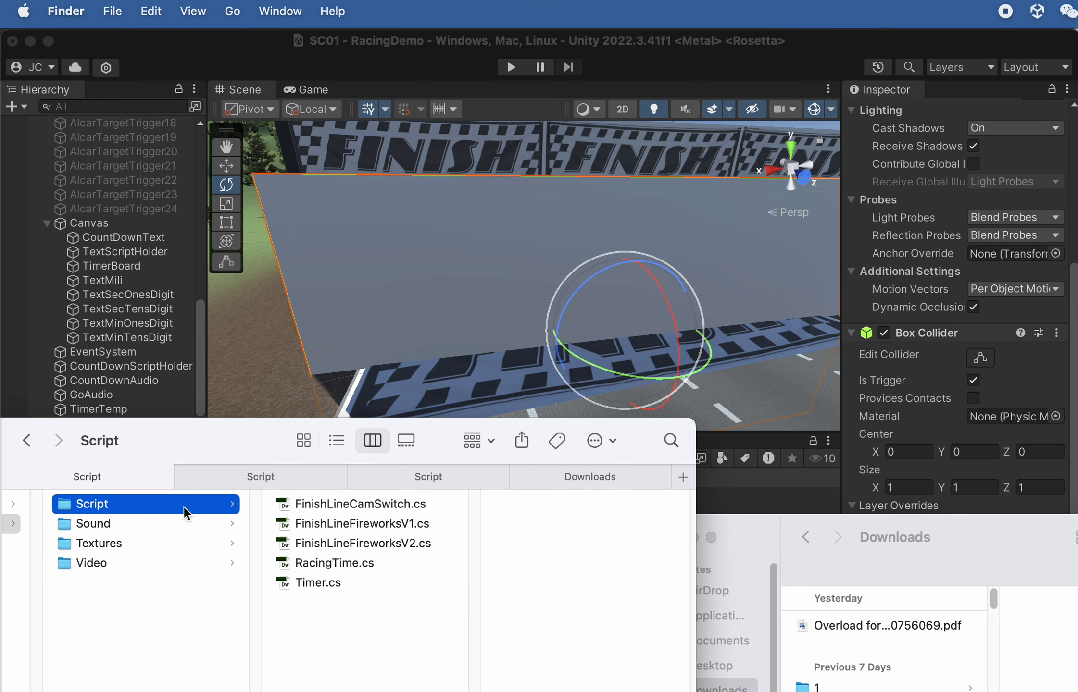
click(374, 501)
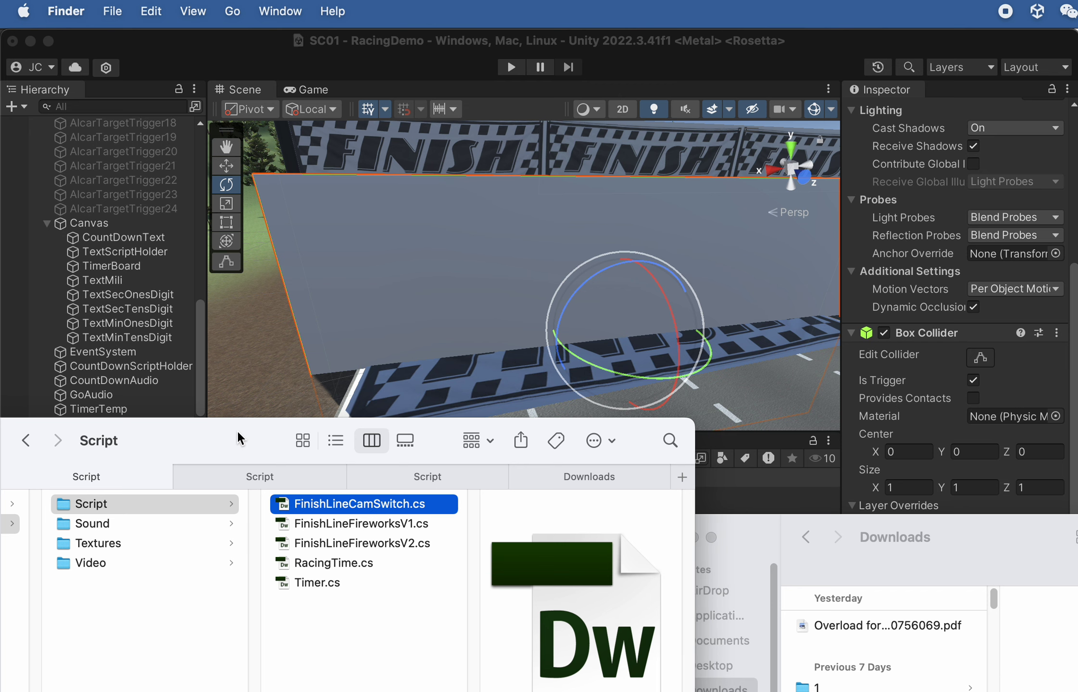
drag(238, 432, 251, 589)
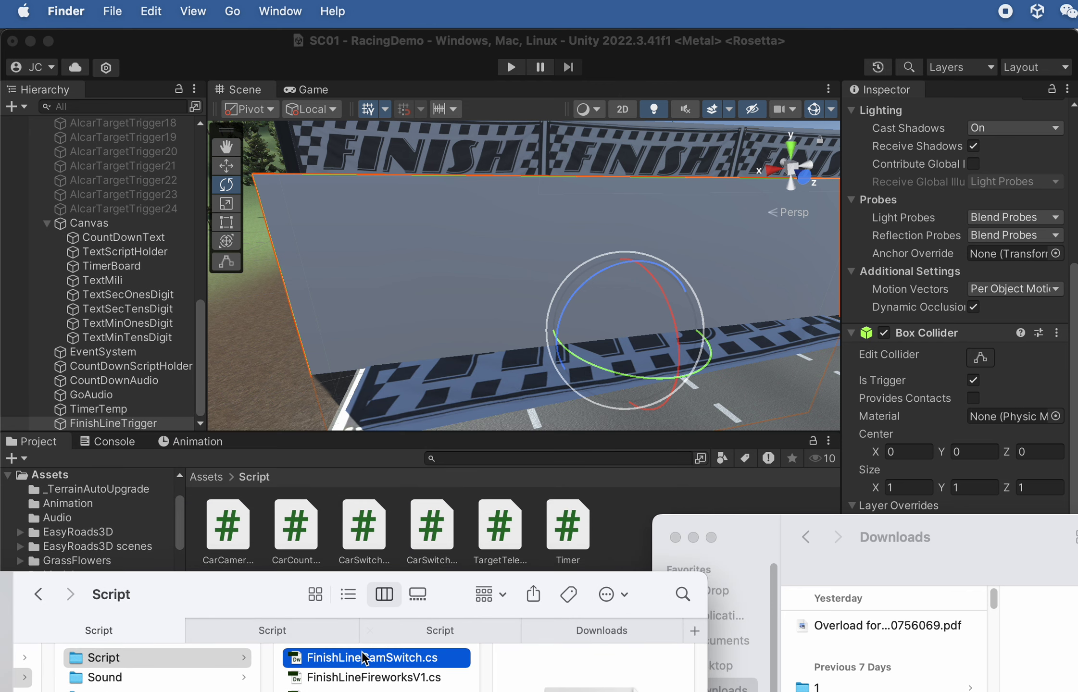
drag(361, 655, 616, 532)
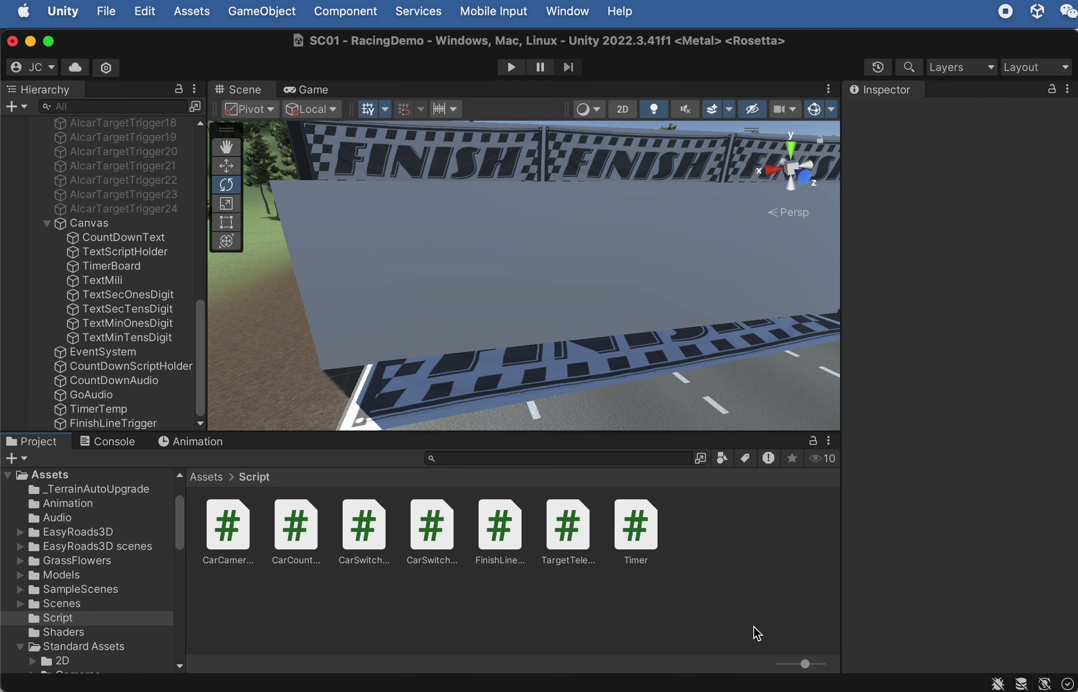
Attach the FinishLineCamSwitch script to the FinishLineTrigger object
click(116, 423)
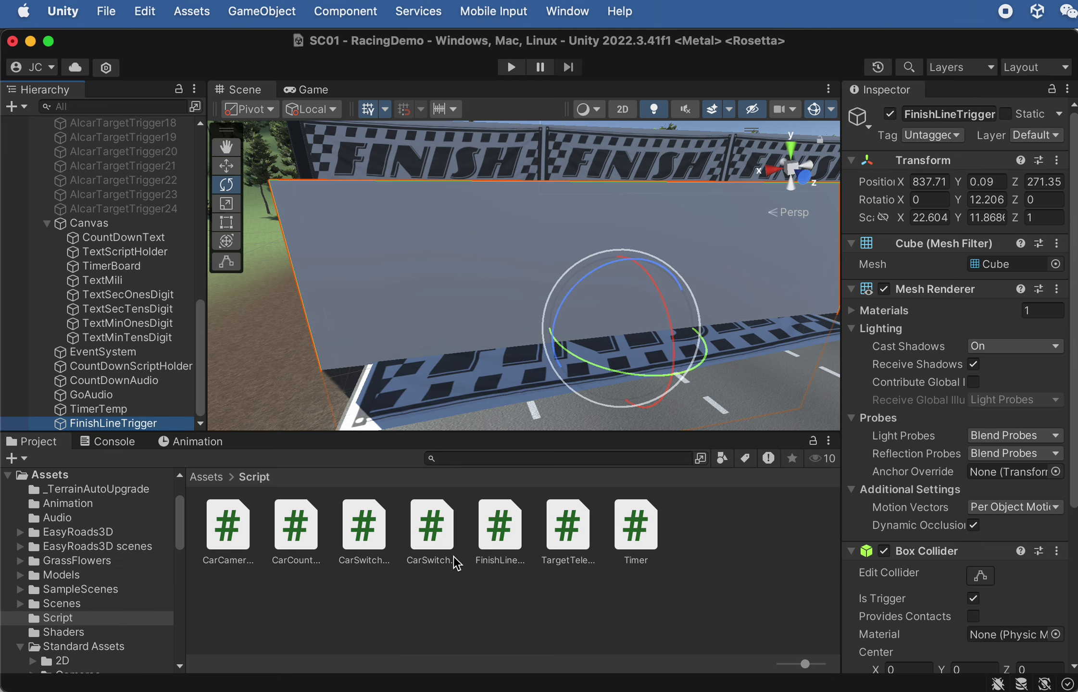
drag(500, 543, 147, 426)
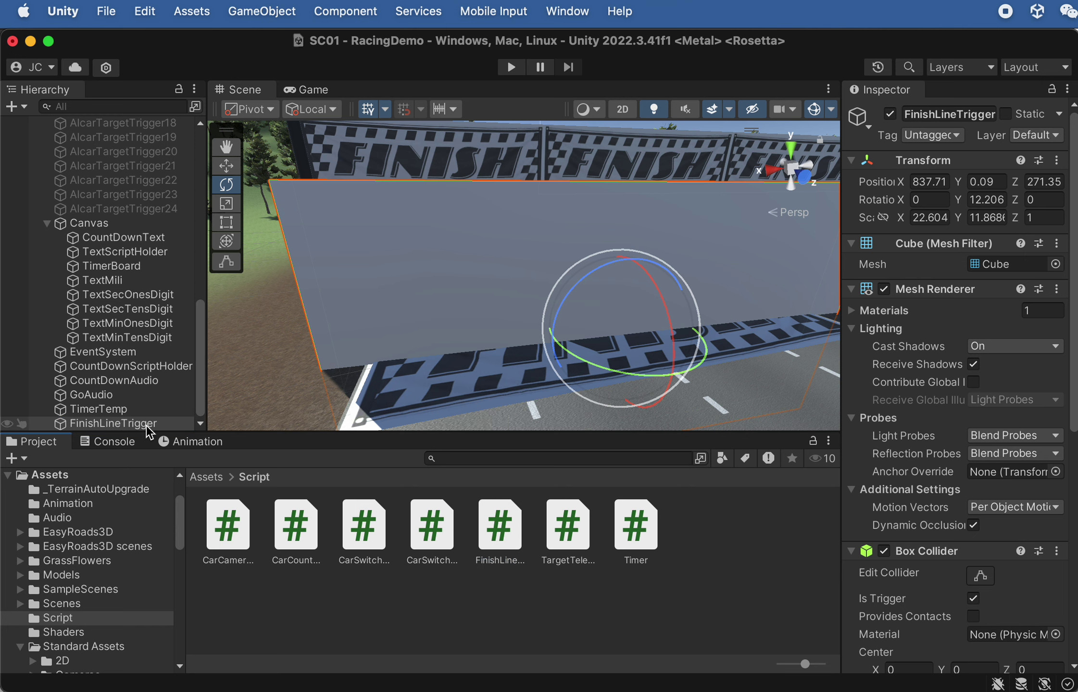
scroll(913, 481, down, 10)
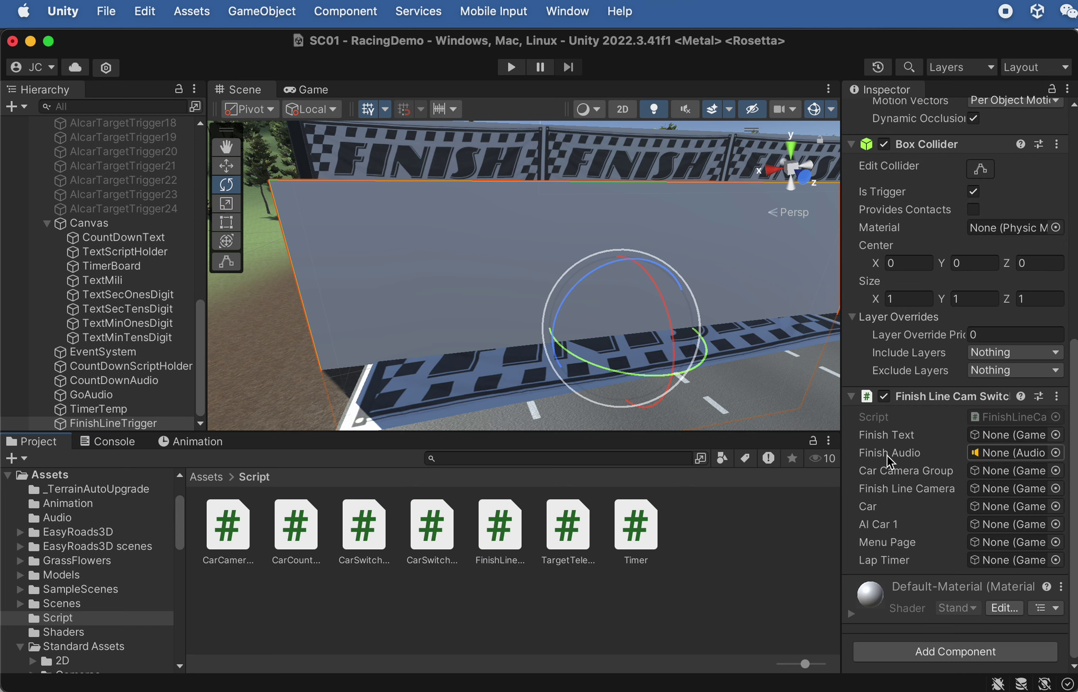
Disable FinishLineTrigger's Mesh Renderer to hide the box across the road
scroll(890, 435, up, 10)
scroll(889, 289, up, 3)
click(885, 174)
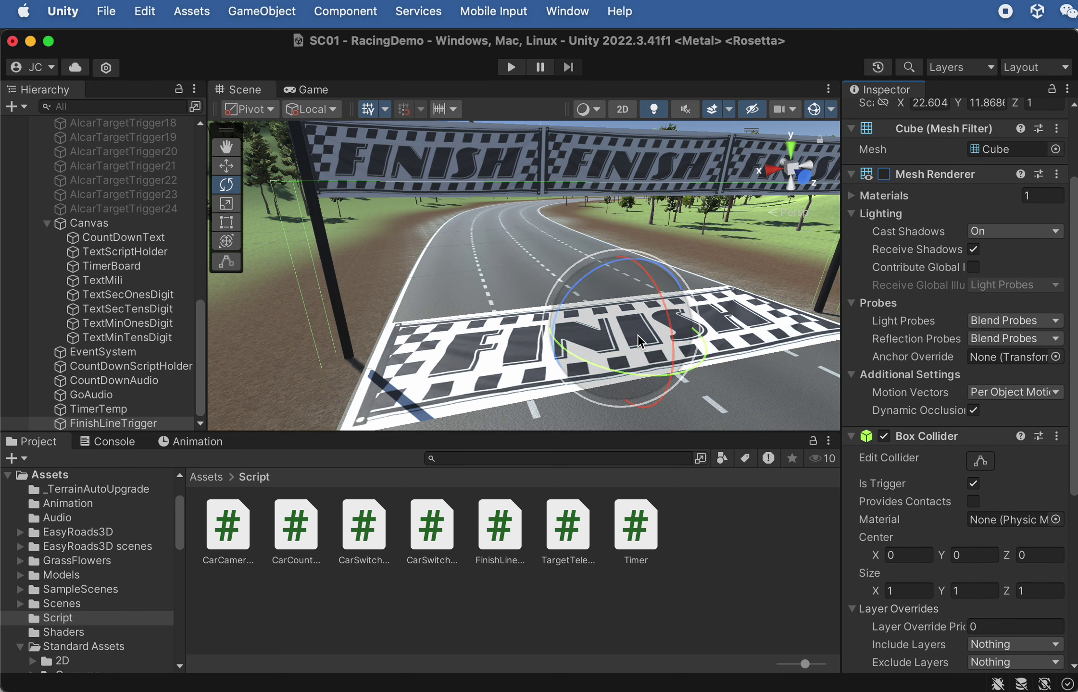
Open FinishLineCamSwitch.cs in Dreamweaver and review its public variables, including FinishText, FinishAudio, the cameras, the cars and MenuPage
double_click(509, 526)
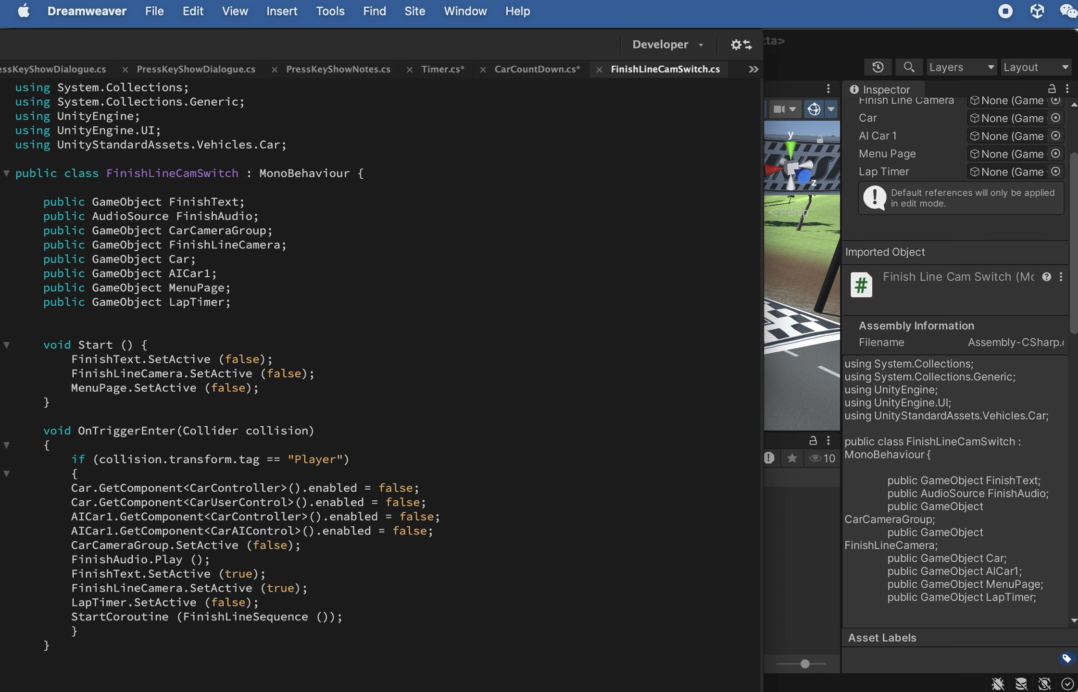
scroll(239, 426, down, 5)
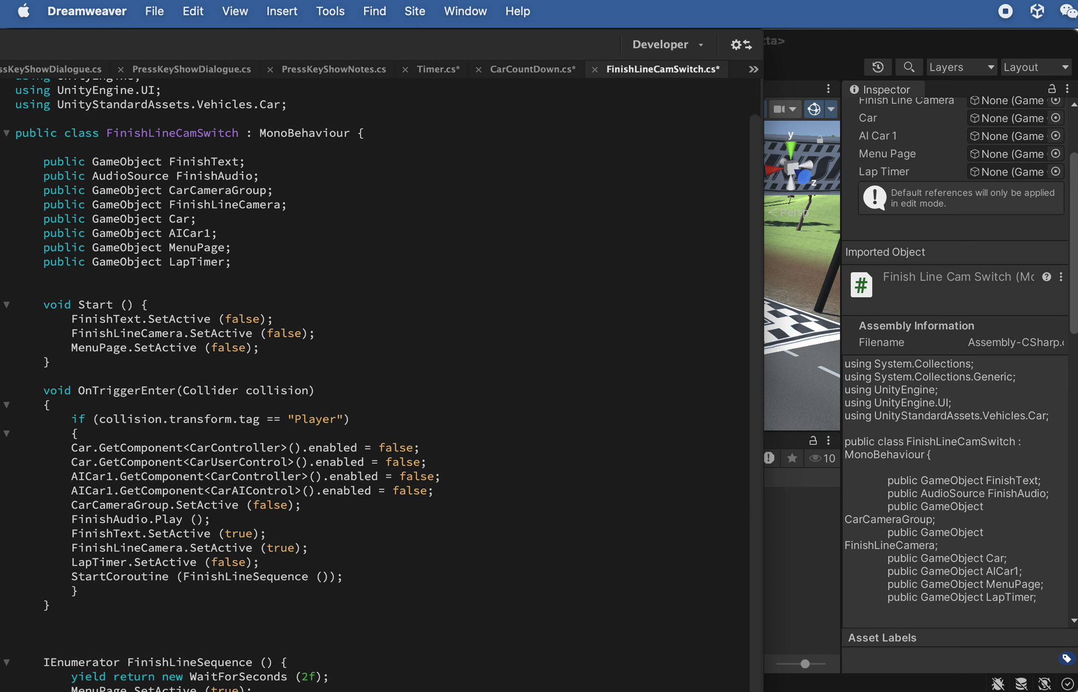
scroll(239, 426, up, 5)
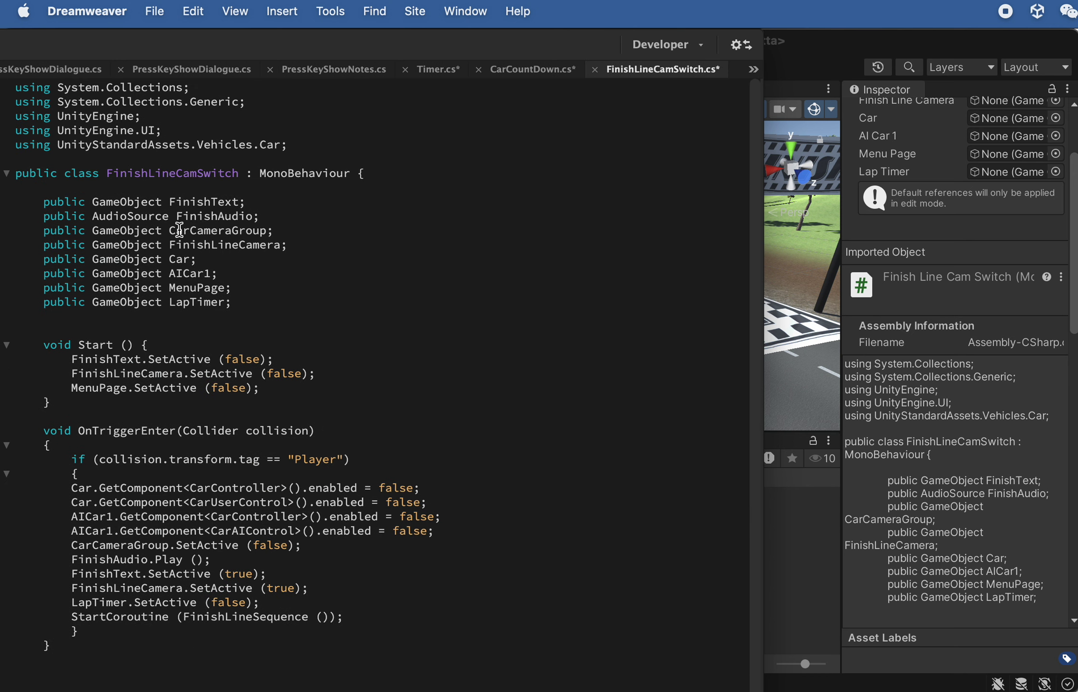
drag(154, 202, 245, 202)
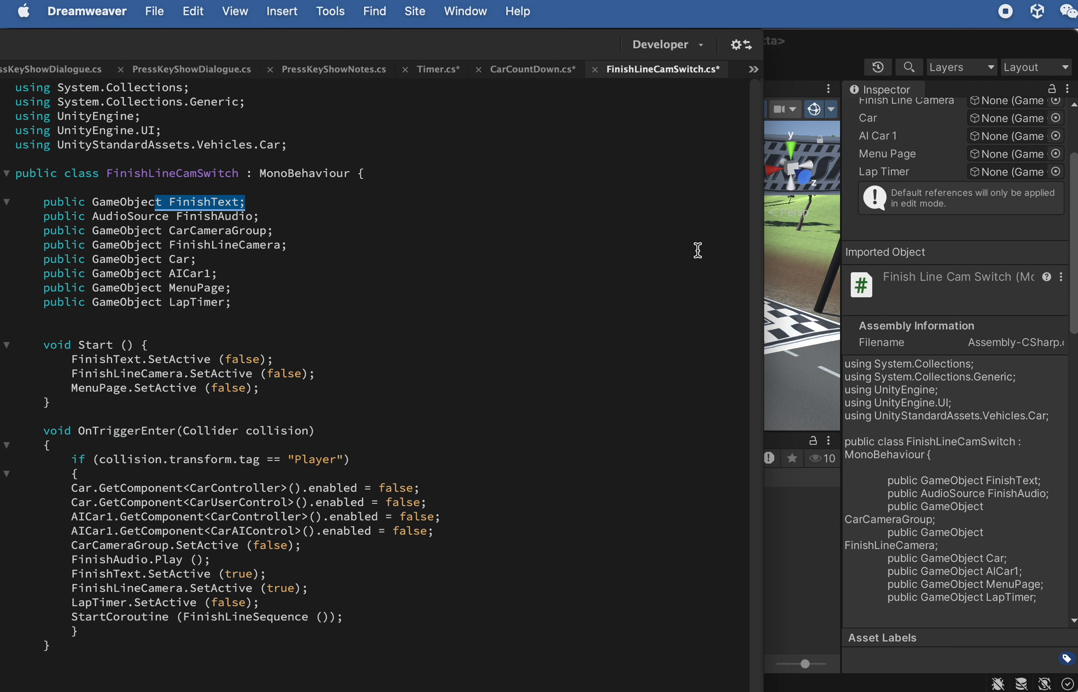
click(776, 308)
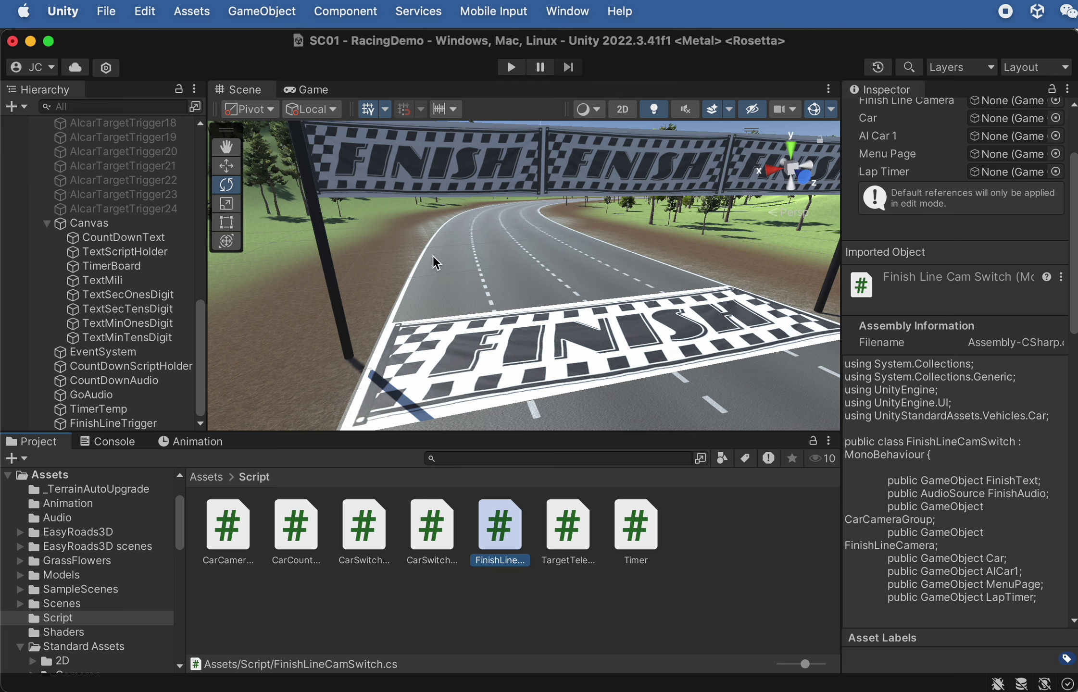
key(super+Tab)
drag(262, 217, 183, 217)
key(super+Tab)
key(super+Tab)
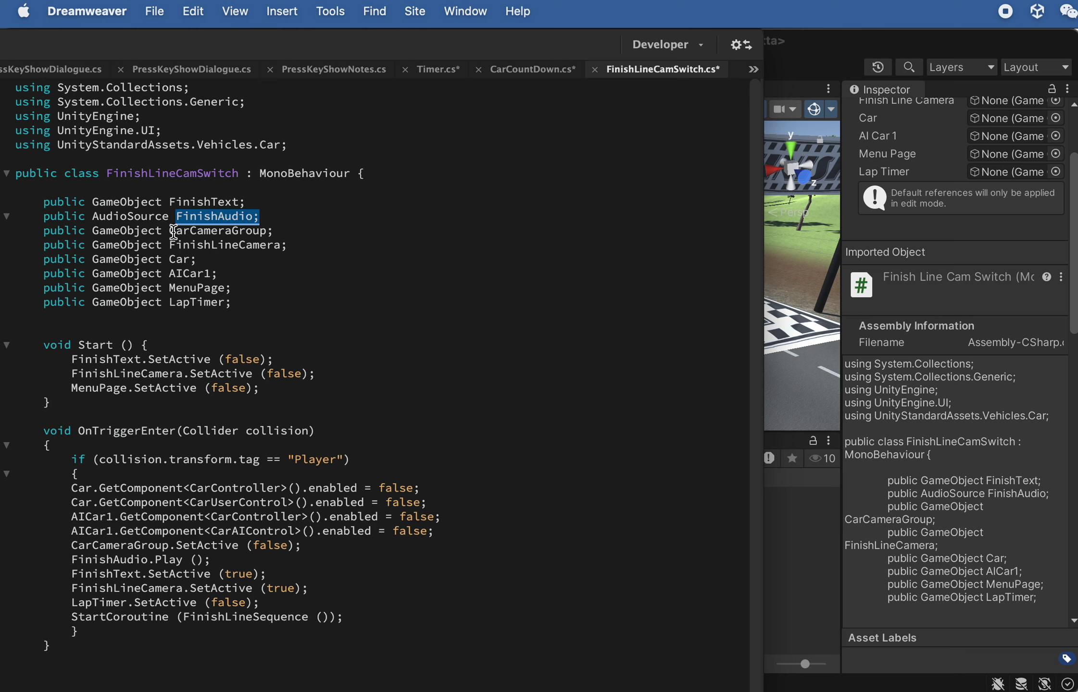
drag(175, 231, 217, 232)
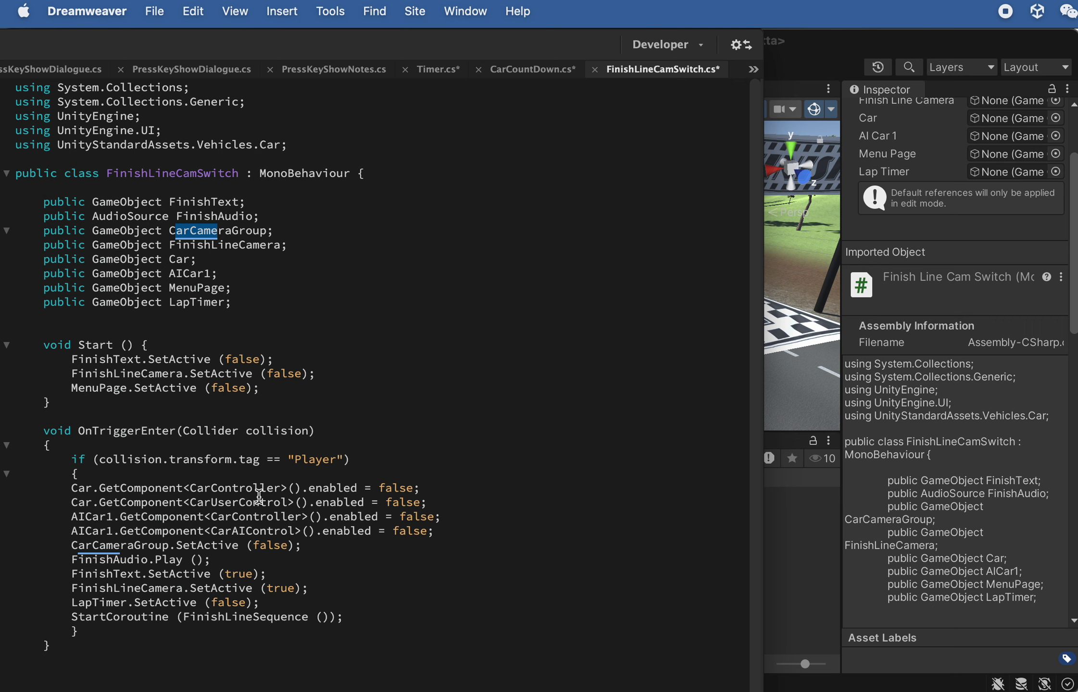
drag(170, 245, 281, 246)
key(super+Tab)
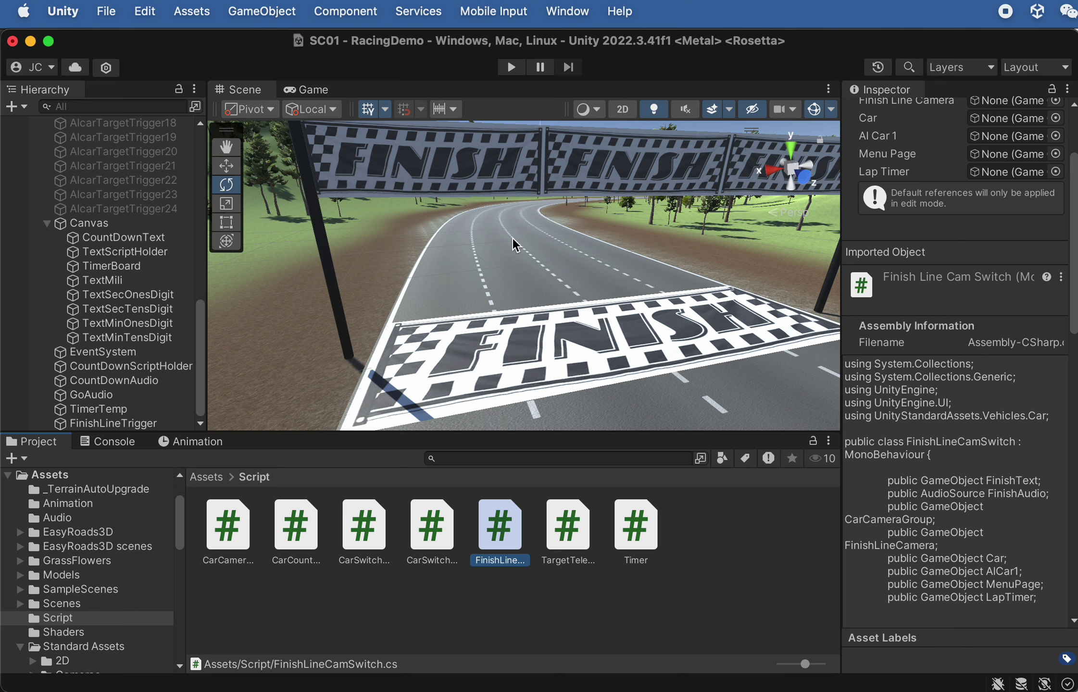
key(super+Tab)
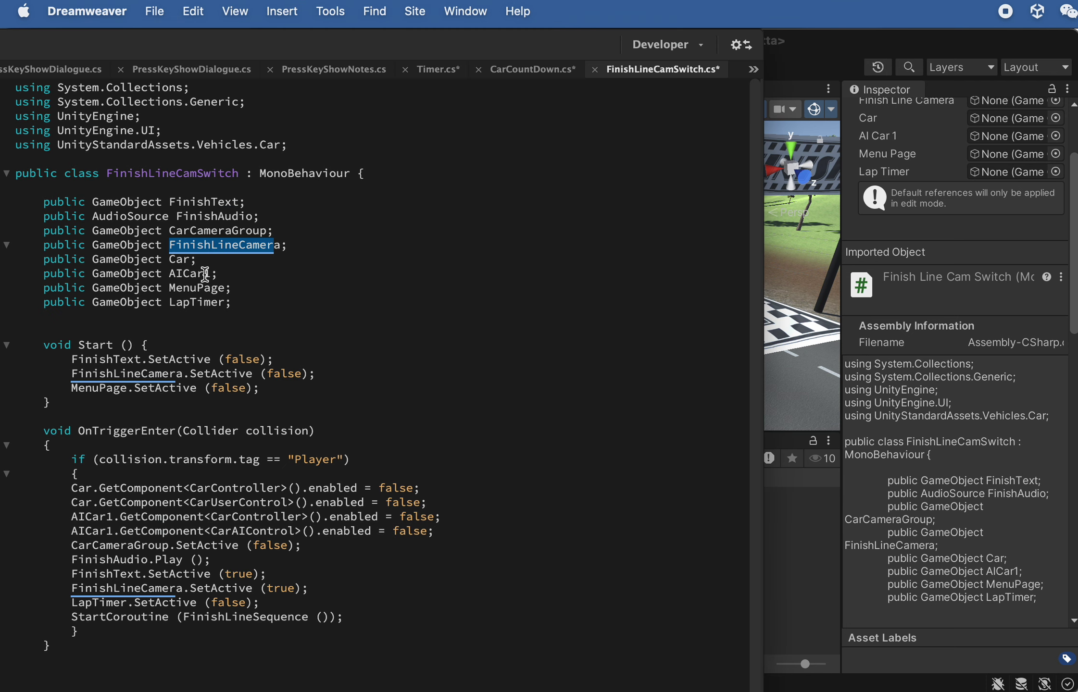
drag(171, 259, 204, 274)
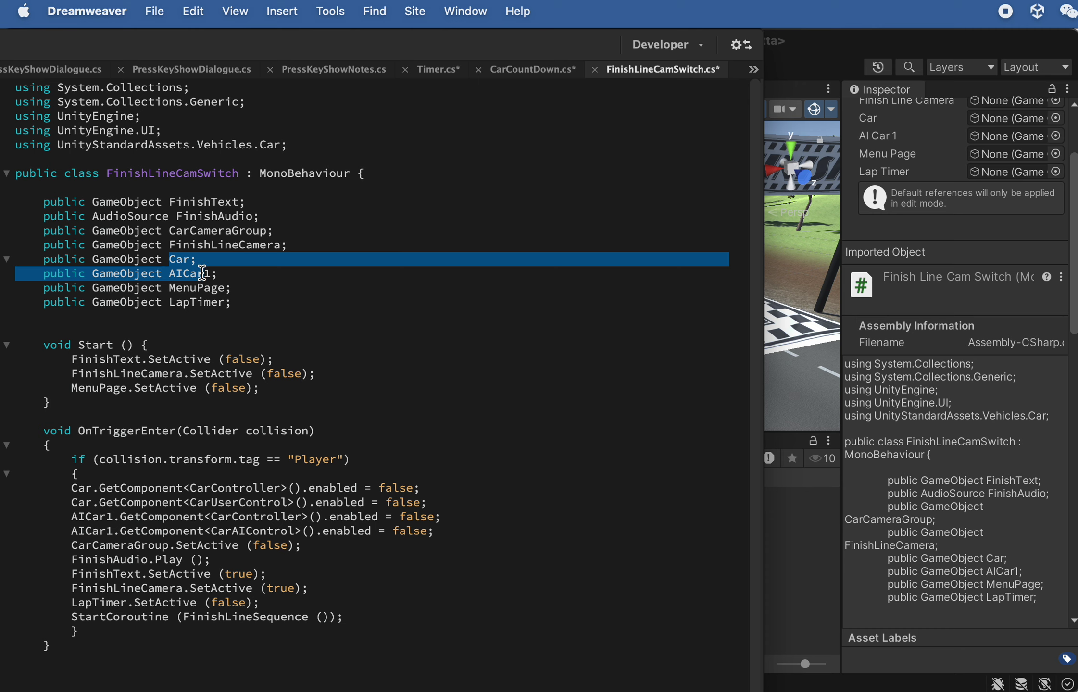
drag(235, 289, 175, 289)
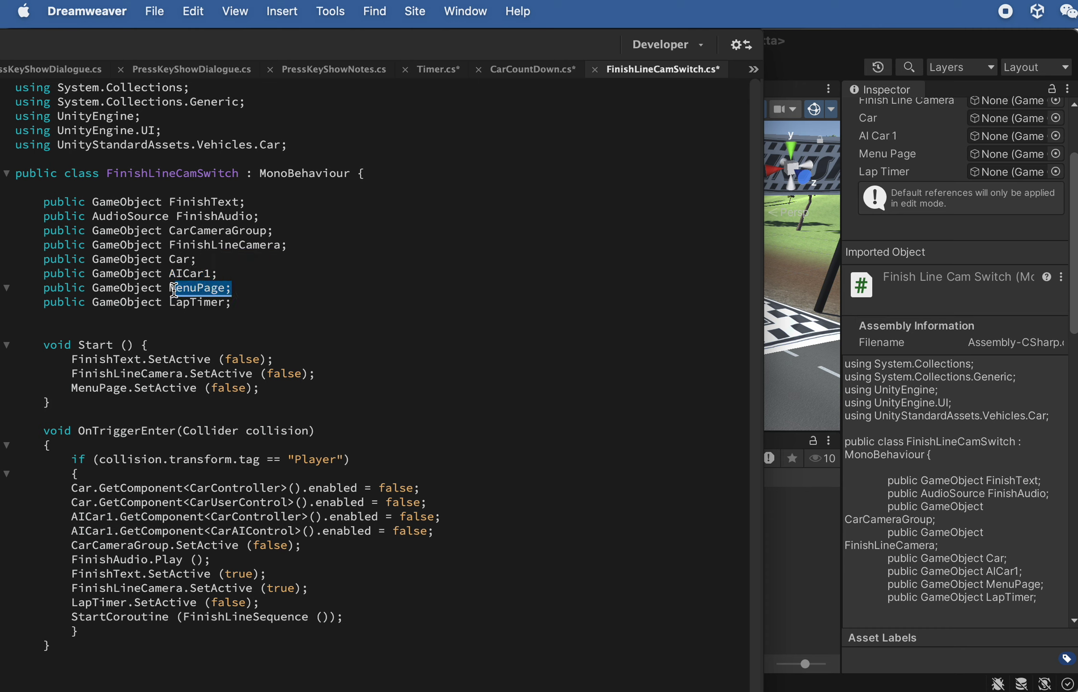
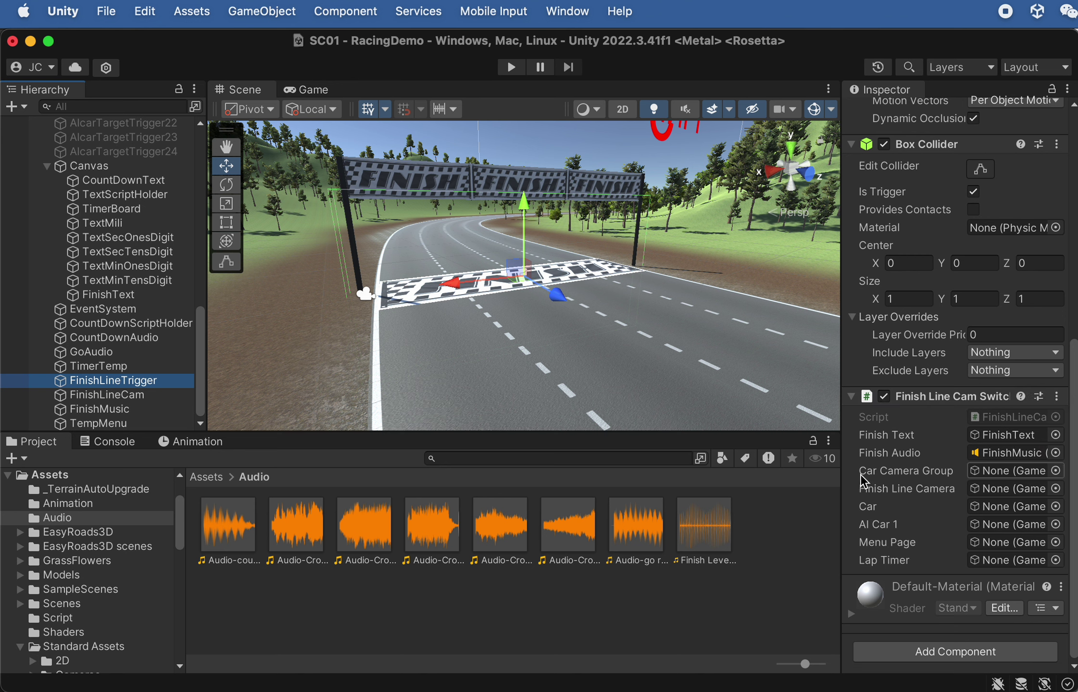
Assign the Car's CameraHolder to Car Camera Group on FinishLineTrigger's script, and check CameraHolder's child cameras and components
scroll(89, 233, up, 15)
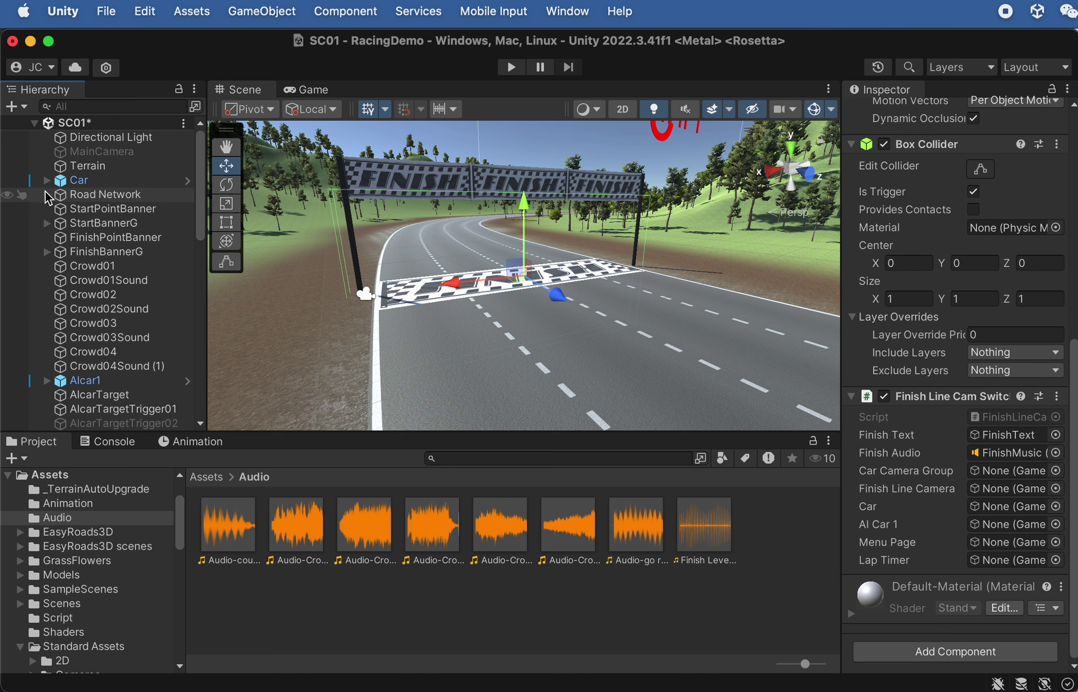
click(47, 180)
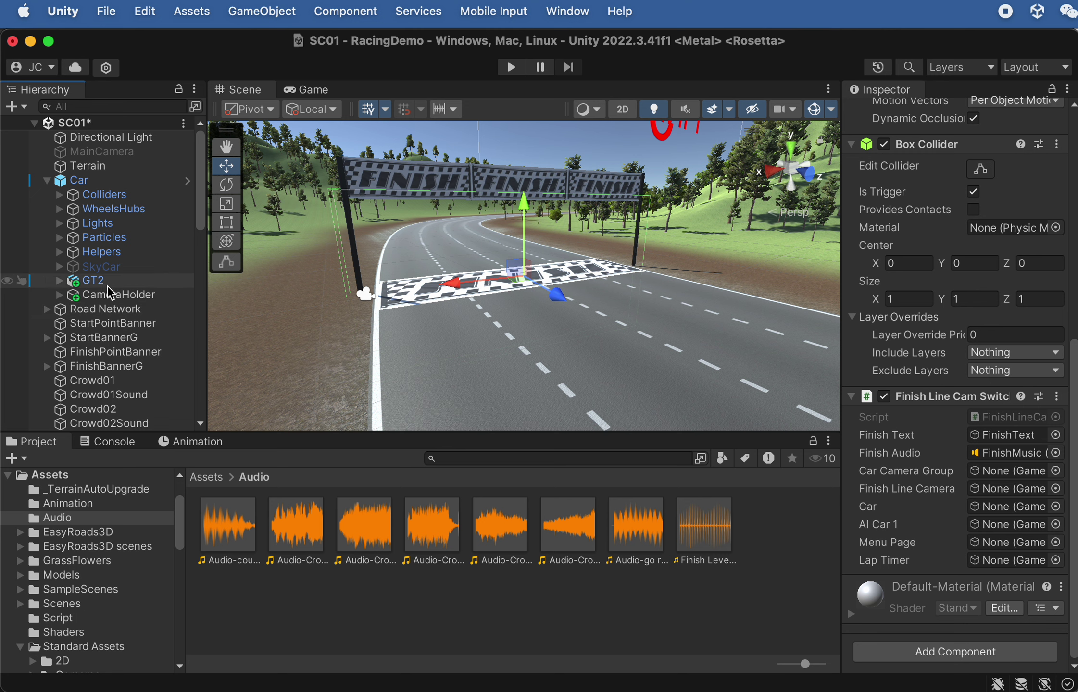
drag(110, 295, 986, 479)
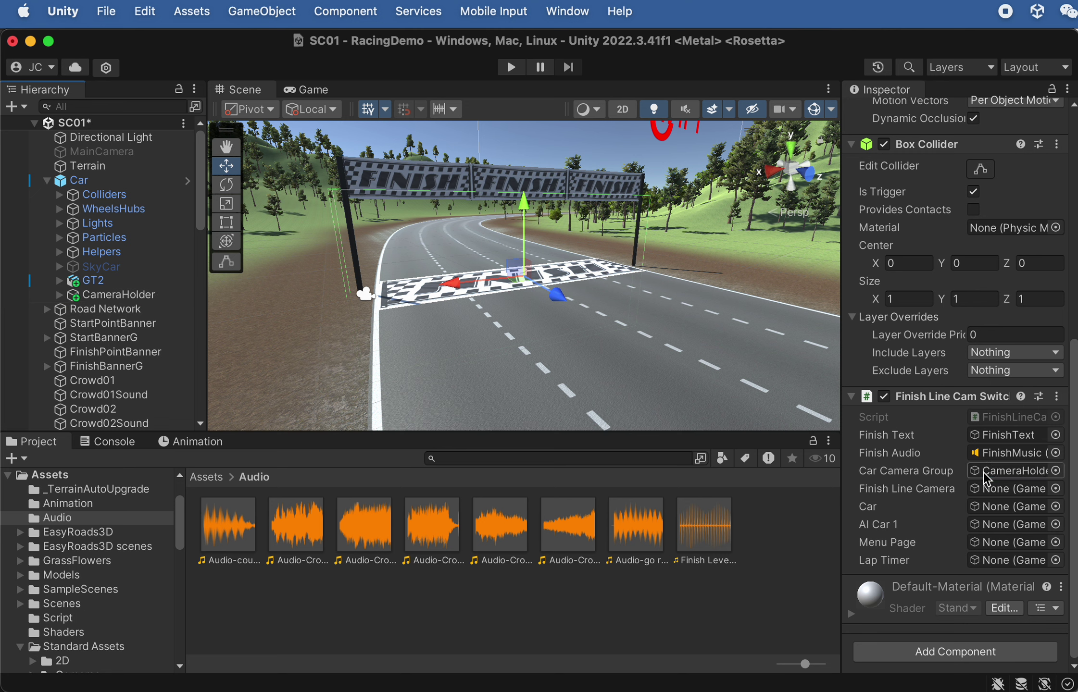
click(77, 296)
click(58, 295)
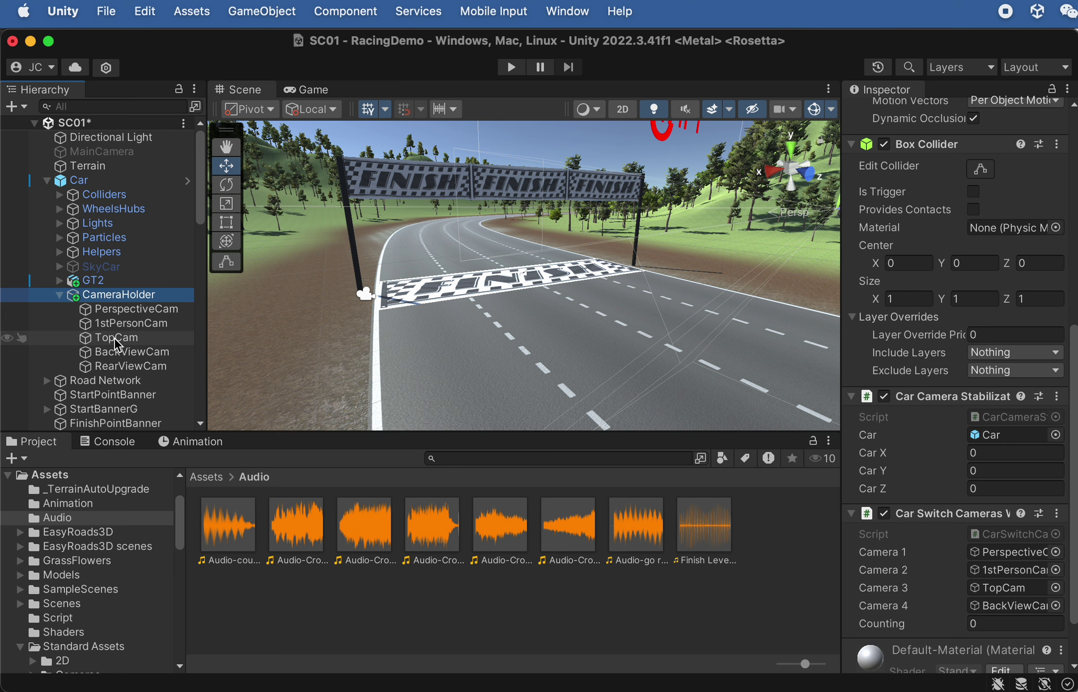
click(60, 295)
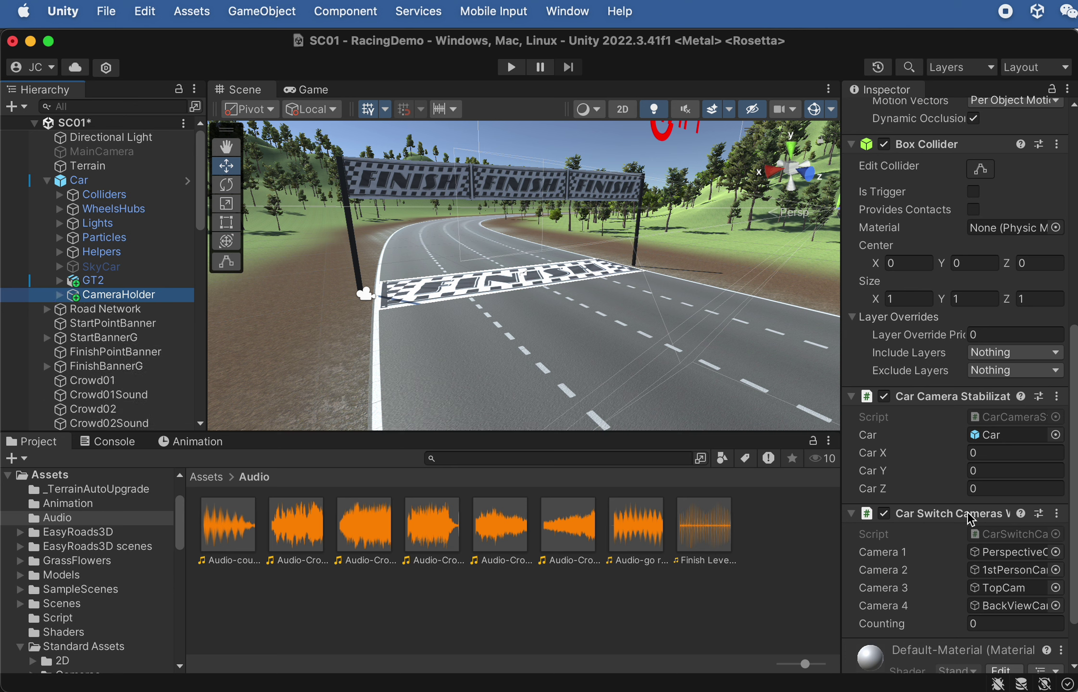
scroll(991, 483, down, 3)
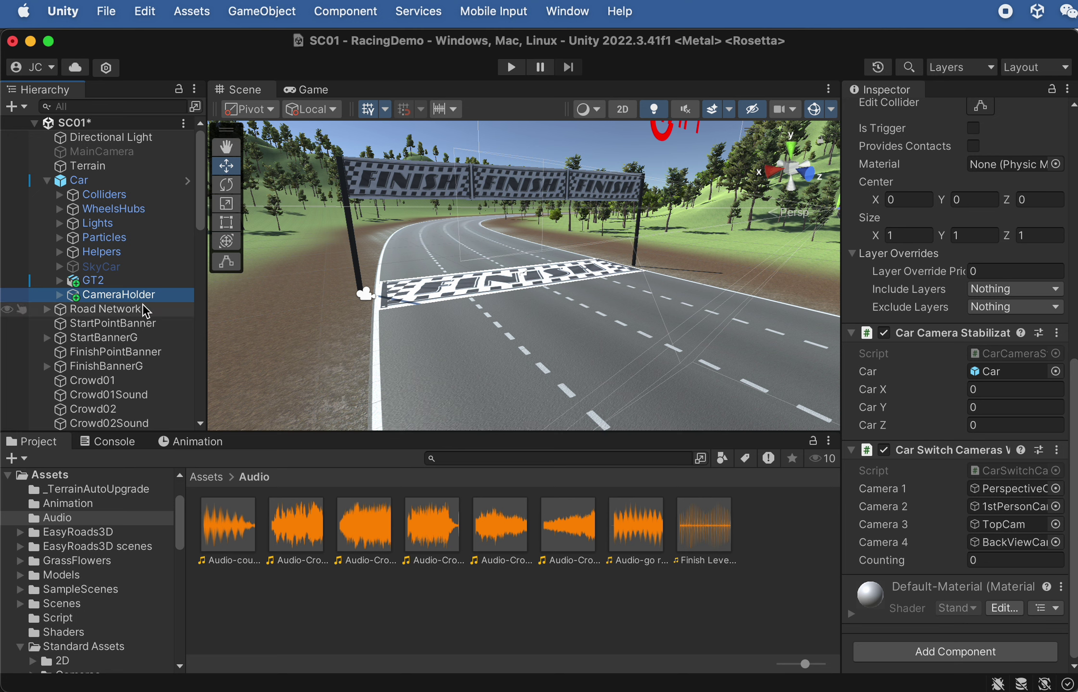
Assign FinishLineCam as the Finish Line Camera in FinishLineTrigger's Finish Line Cam Switch component
scroll(145, 310, down, 15)
scroll(135, 366, down, 10)
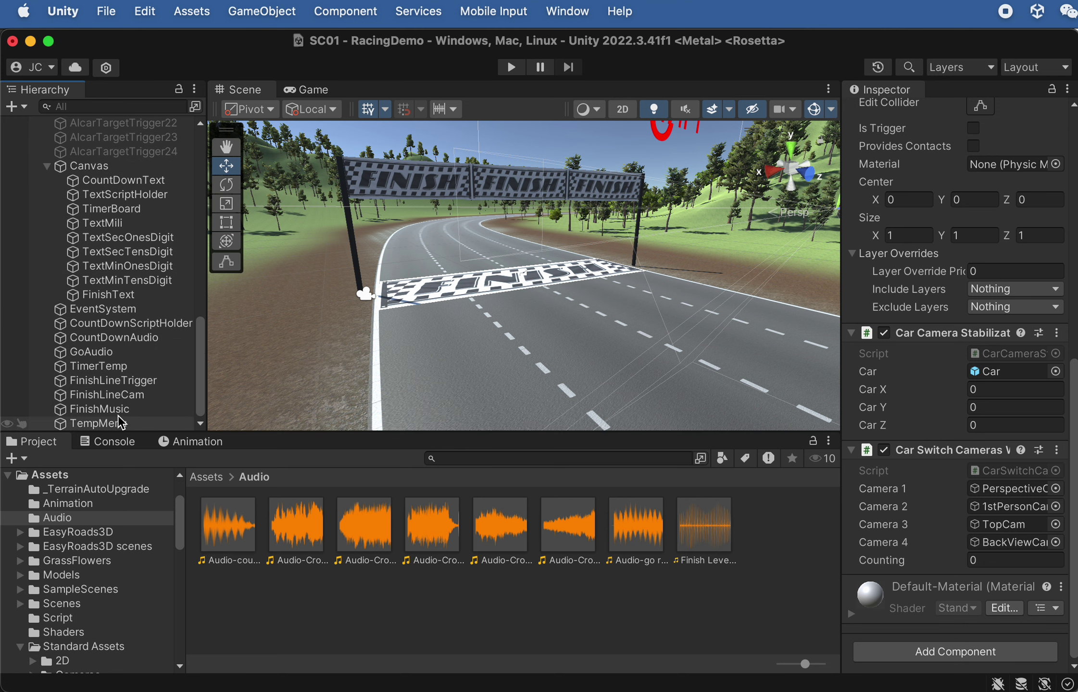
click(136, 383)
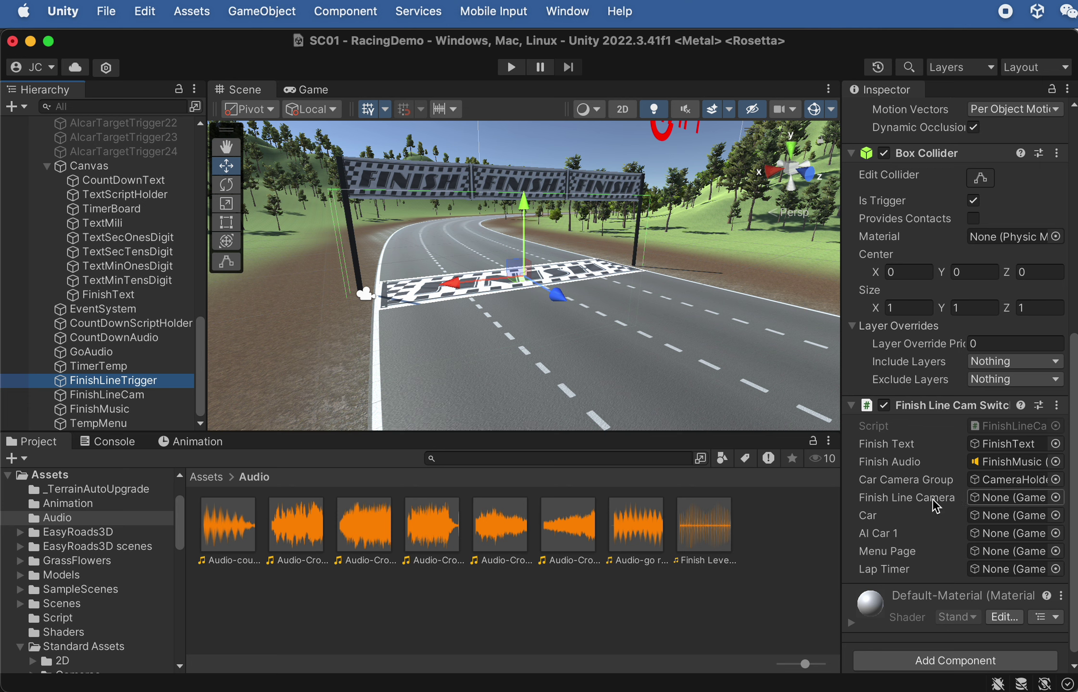
drag(135, 395, 1007, 498)
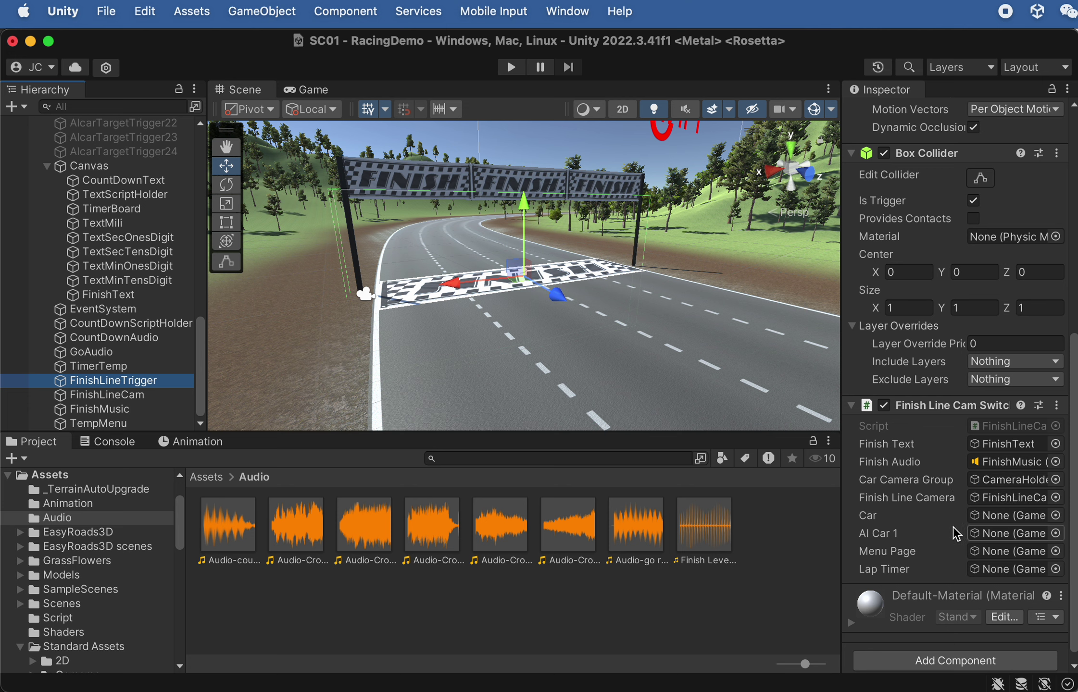
Assign the Car object to Car and AIcar1 to AI Car 1 in the Finish Line Cam Switch component
scroll(144, 307, up, 10)
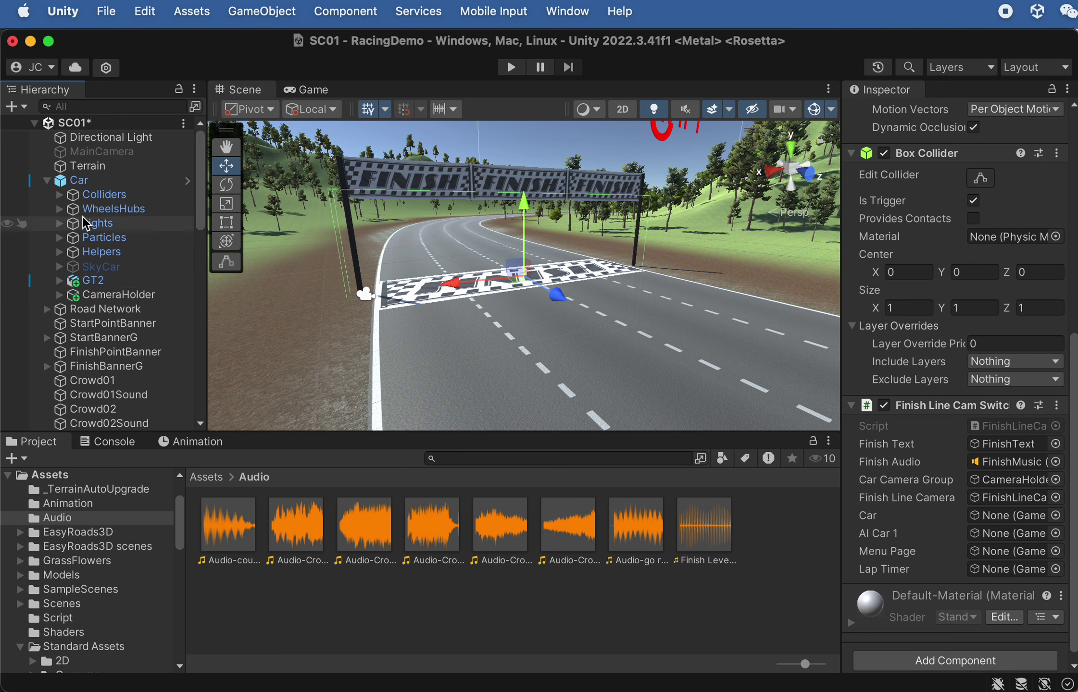
drag(80, 180, 1027, 520)
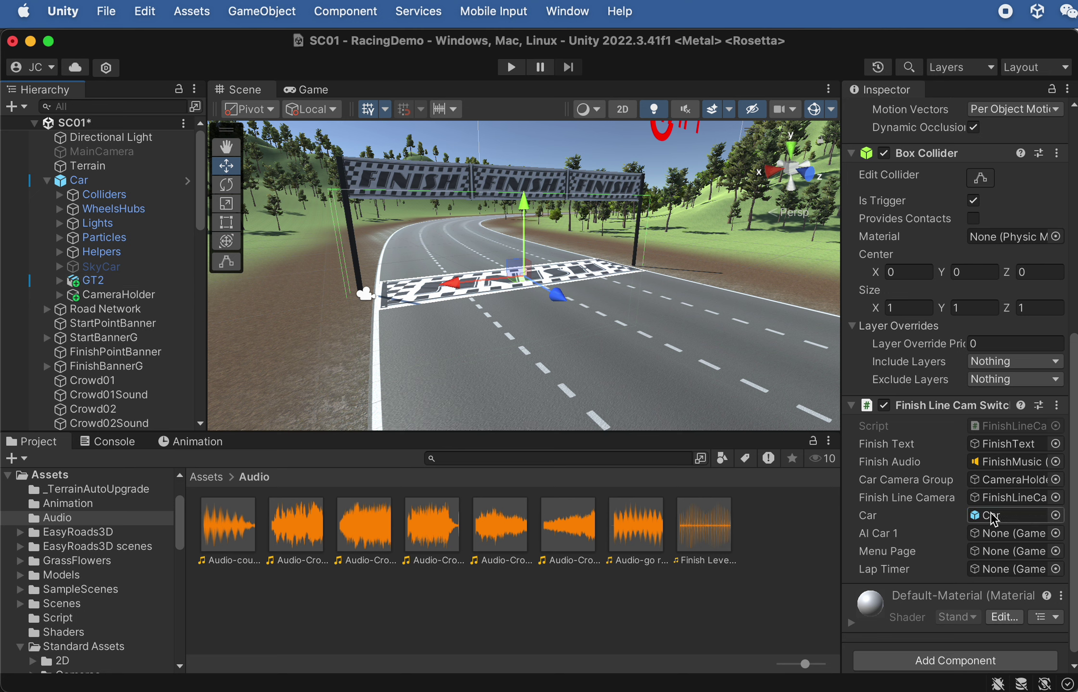
scroll(92, 338, down, 4)
scroll(91, 339, down, 1)
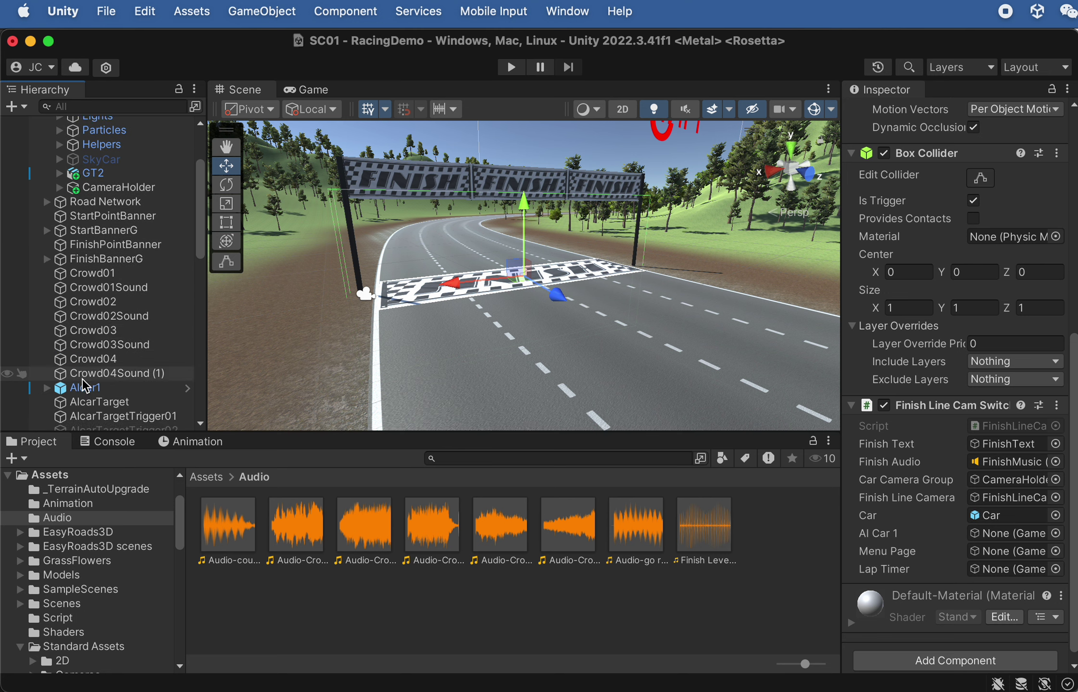
drag(85, 387, 990, 534)
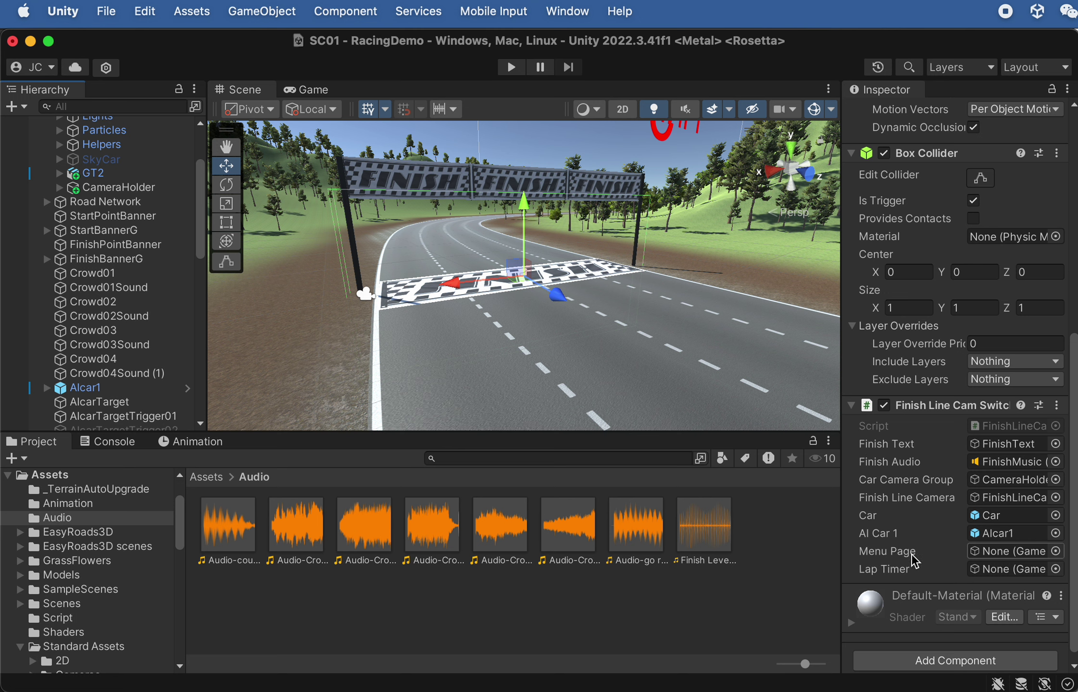
Assign TempMenu to Menu Page and TextScriptHolder to Lap Timer in the Finish Line Cam Switch component
scroll(122, 413, down, 15)
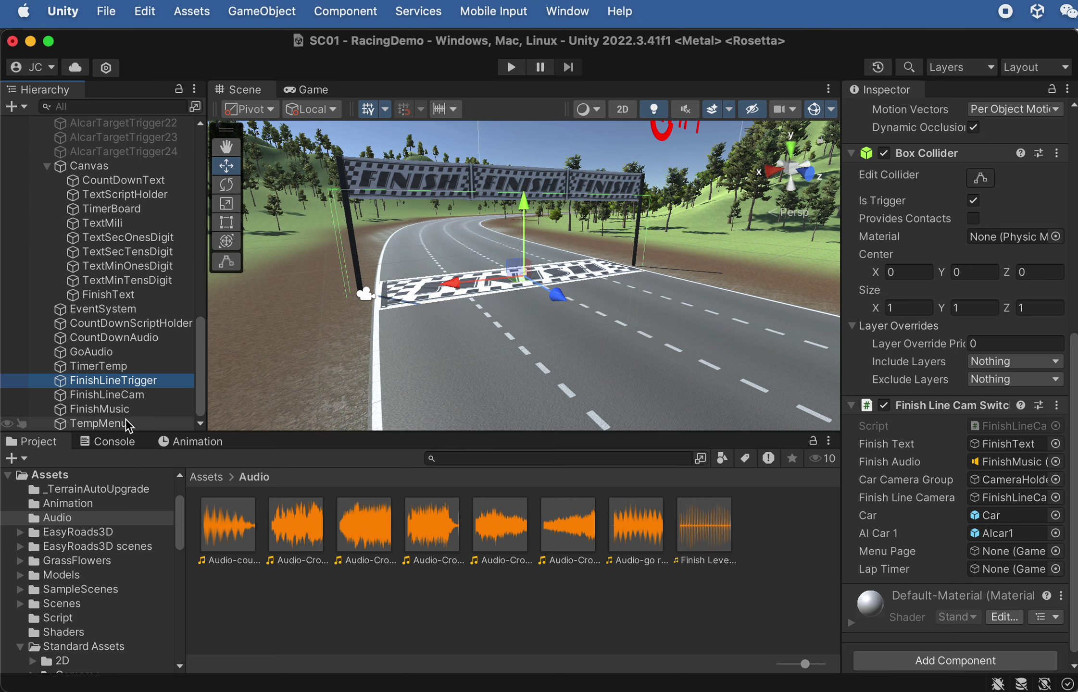
drag(127, 426, 998, 553)
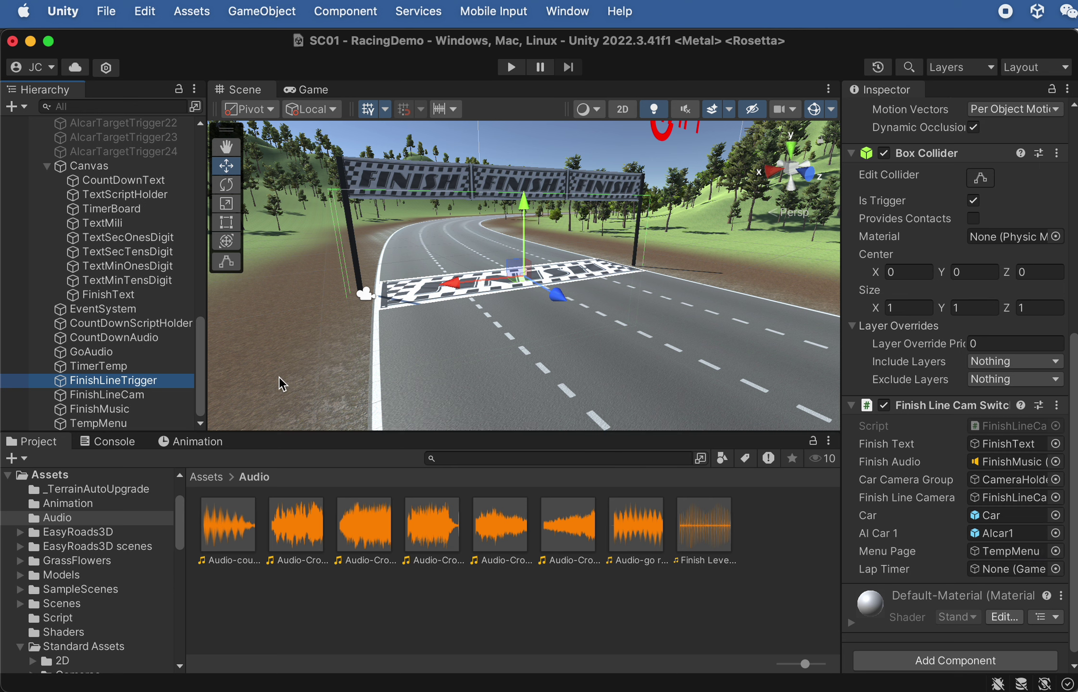
scroll(126, 247, up, 1)
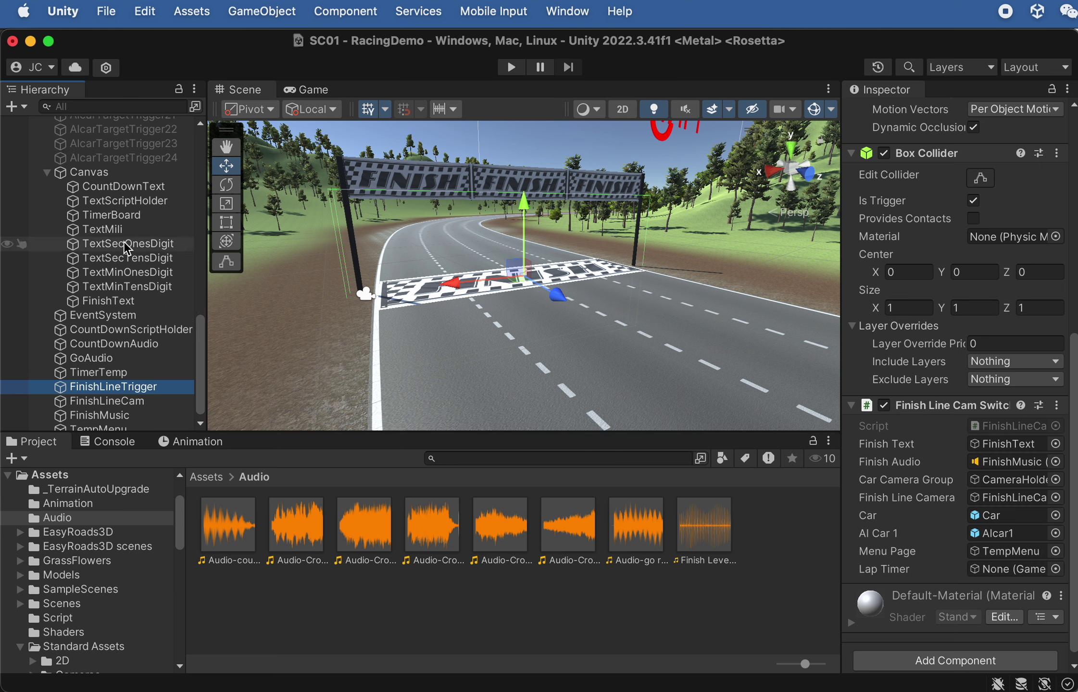
drag(126, 201, 1012, 576)
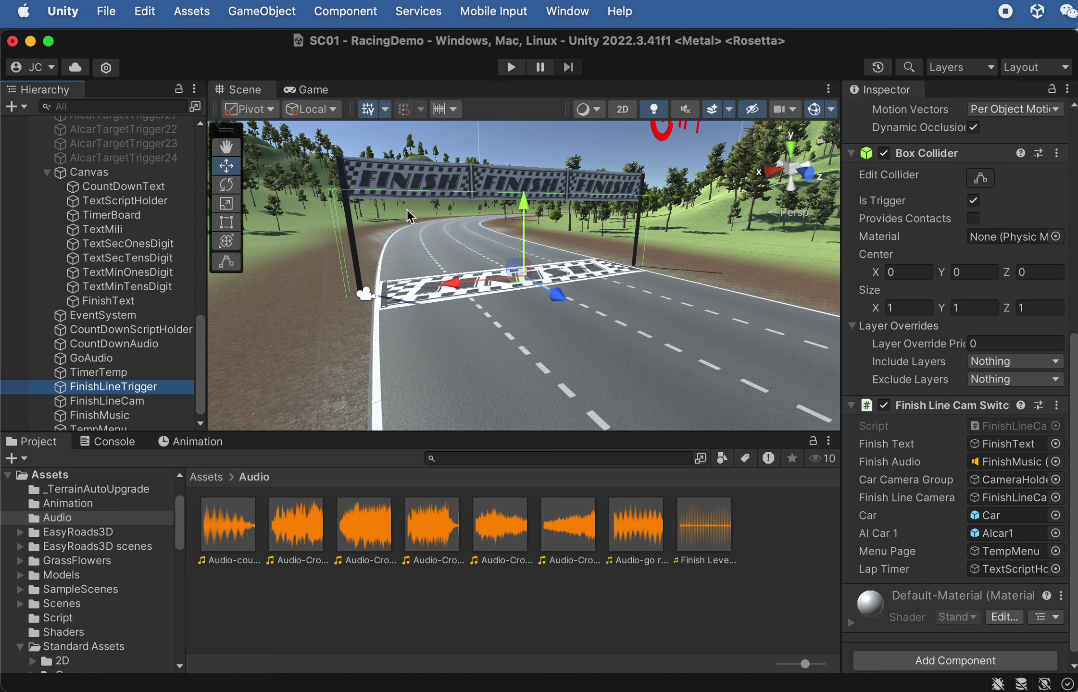
Move the Car across the terrain onto the track just before the finish line, at about X 840, Z 313
alt+drag(465, 259, 596, 329)
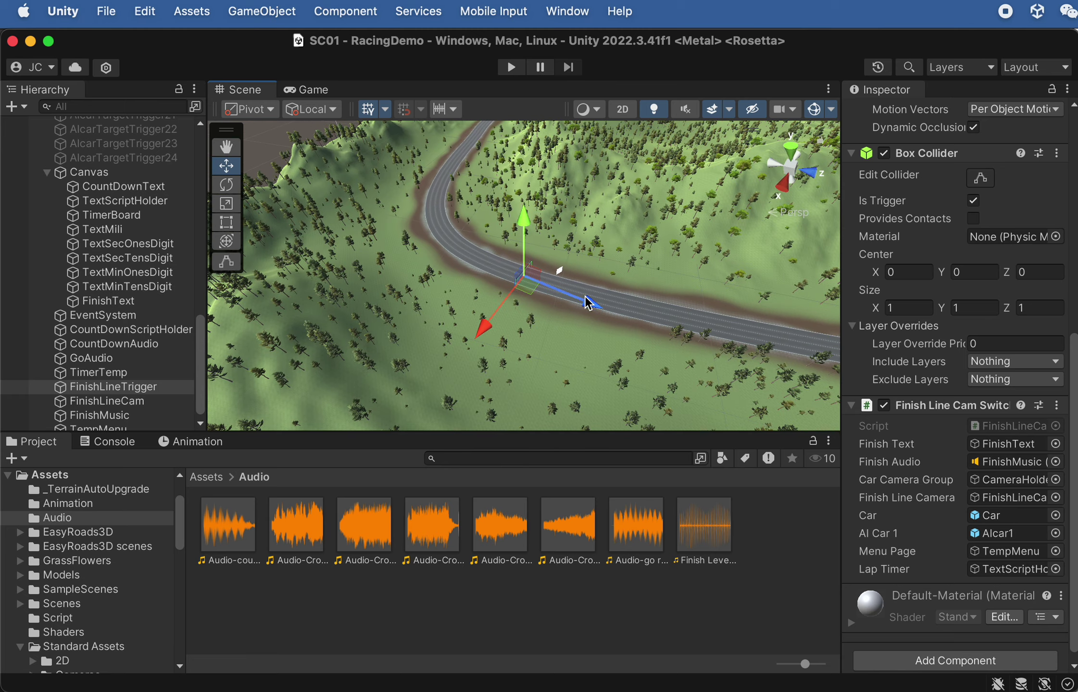
scroll(586, 302, down, 10)
middle_drag(618, 241, 578, 218)
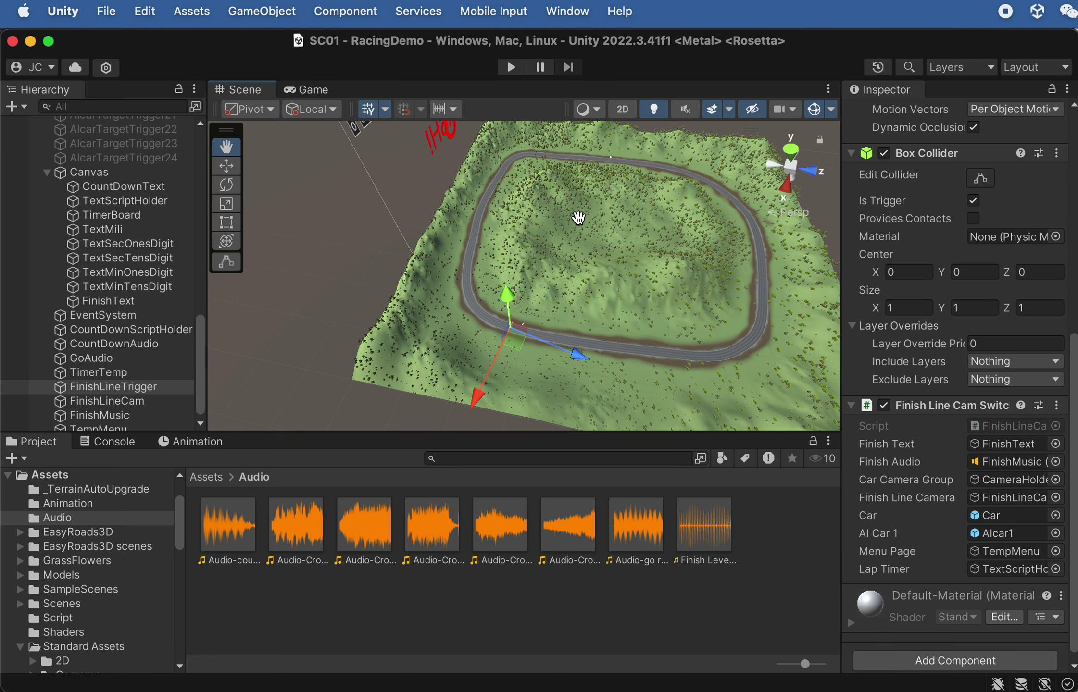
alt+drag(624, 234, 500, 303)
scroll(115, 306, up, 15)
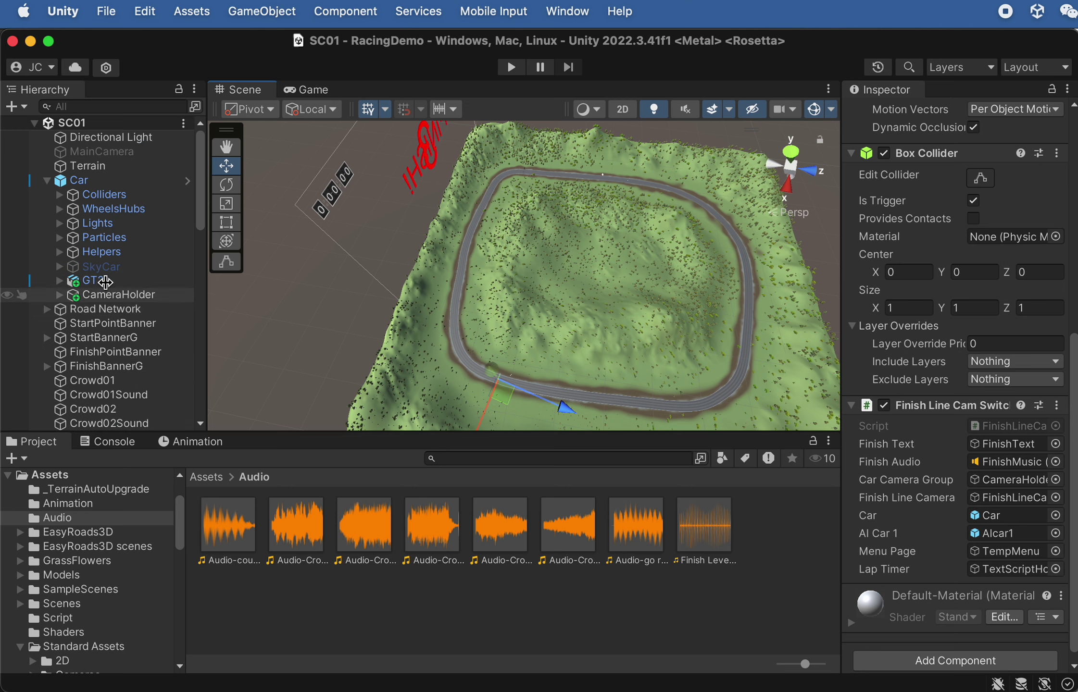
click(84, 181)
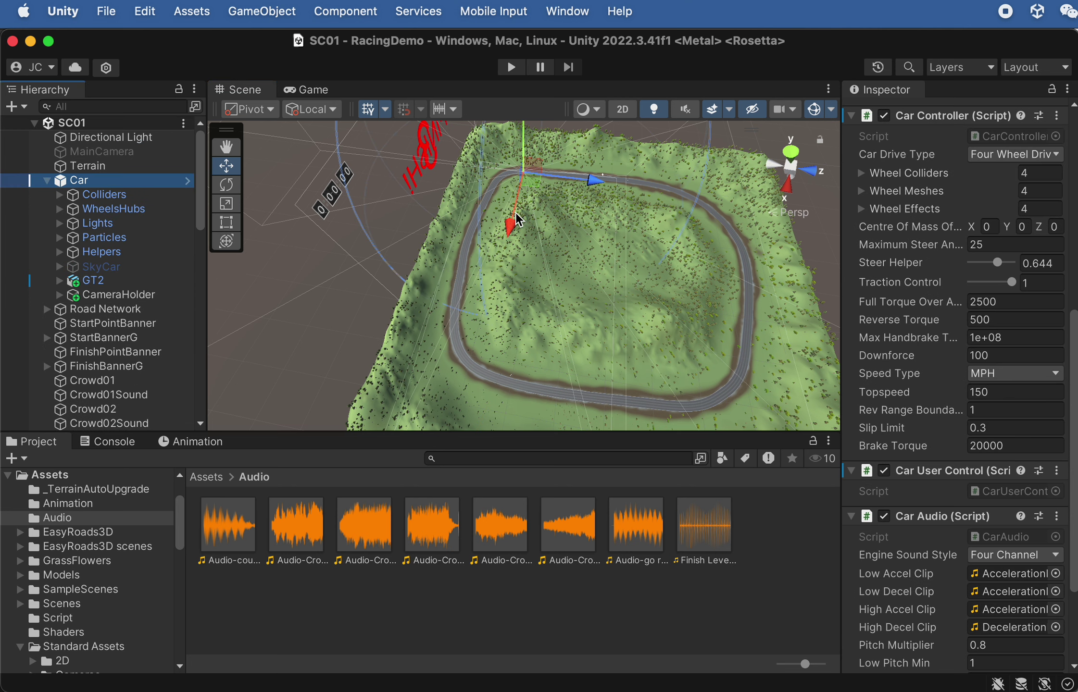
drag(517, 219, 515, 426)
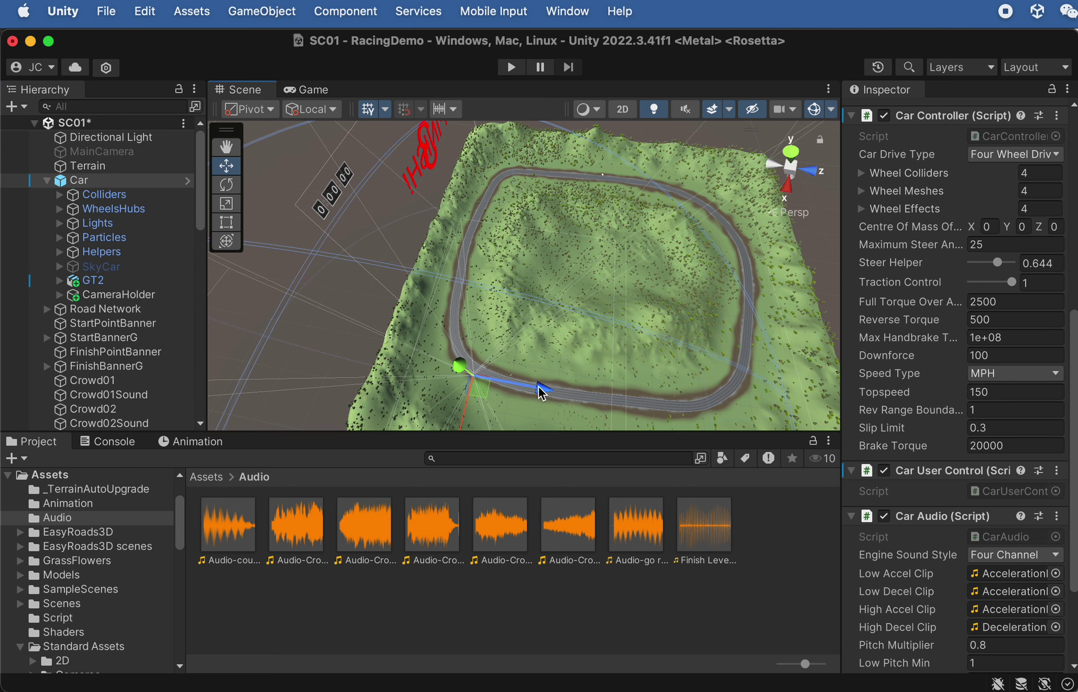
key(f)
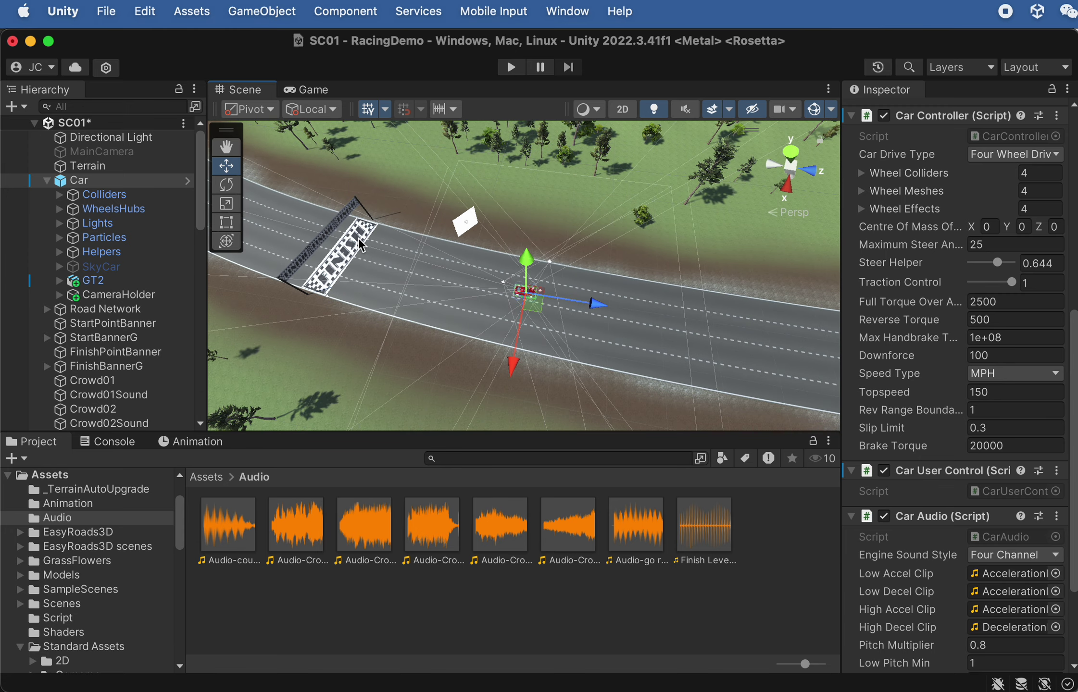
Set the Car's Y rotation to 180 so it faces the finish line
scroll(852, 250, up, 10)
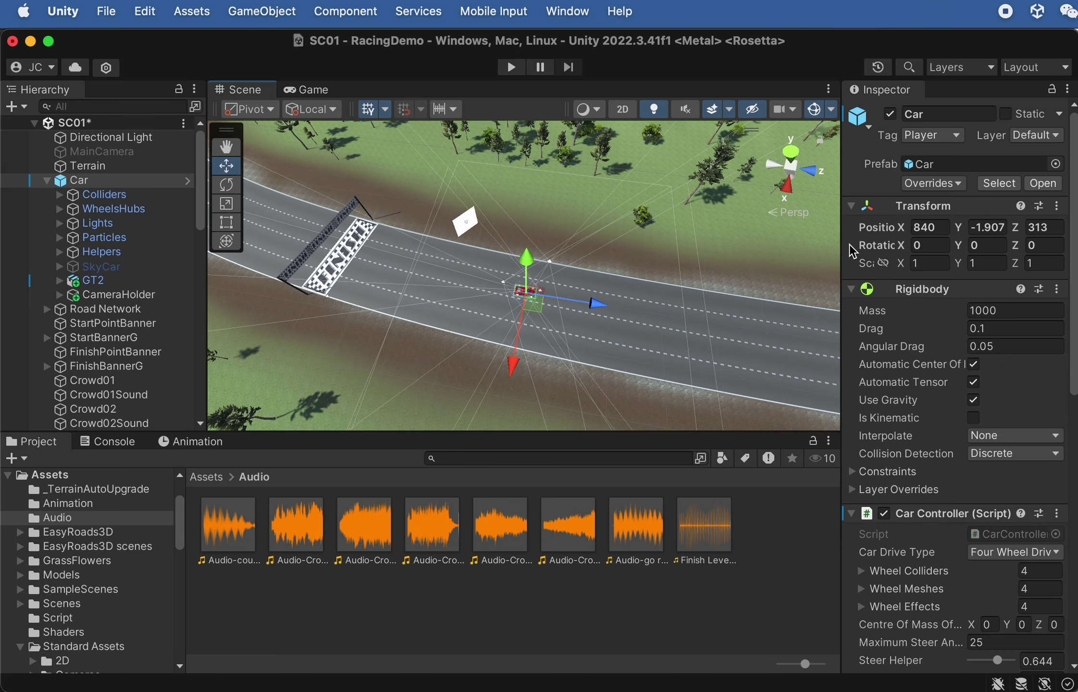
click(974, 246)
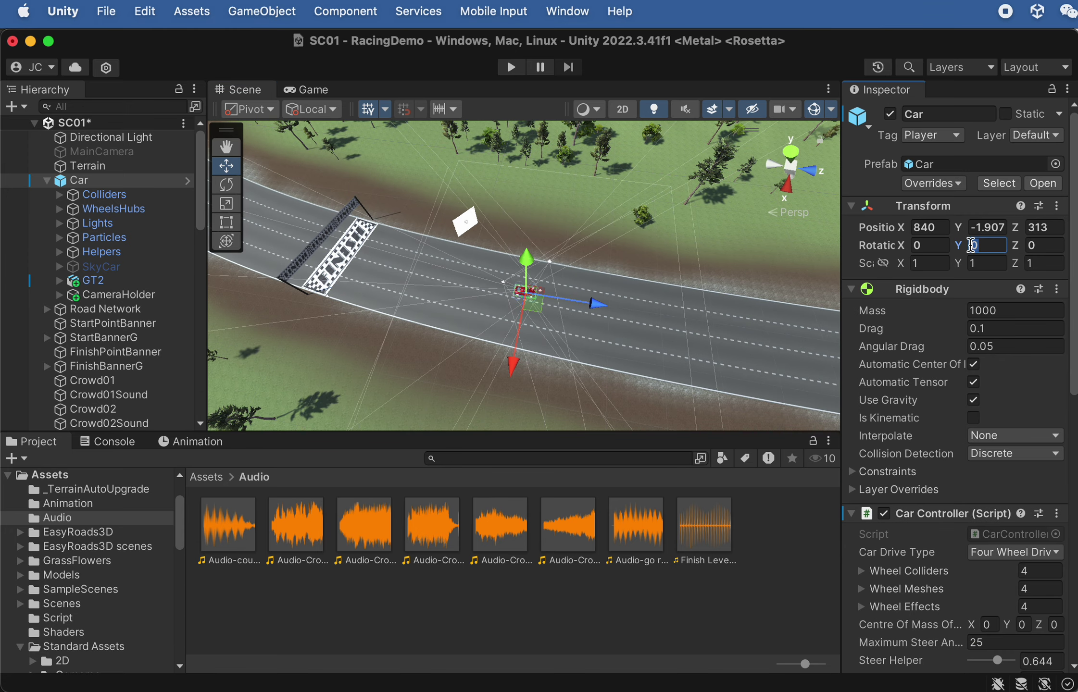
text(180)
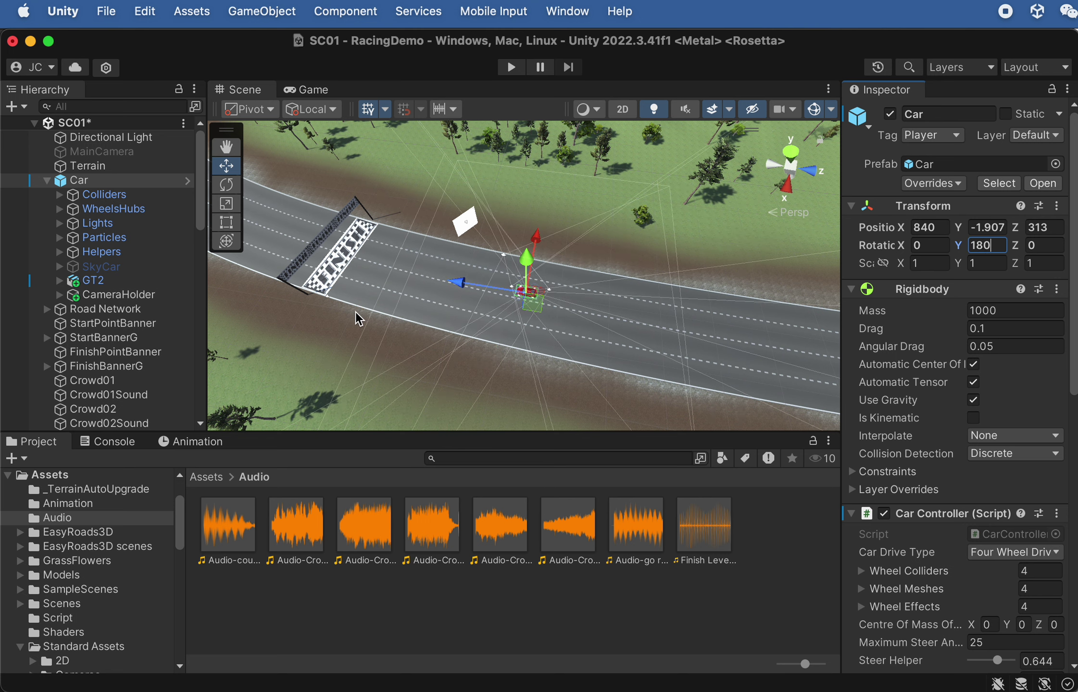
Play-test the scene by driving the Car across the finish line, then stop play mode
click(498, 67)
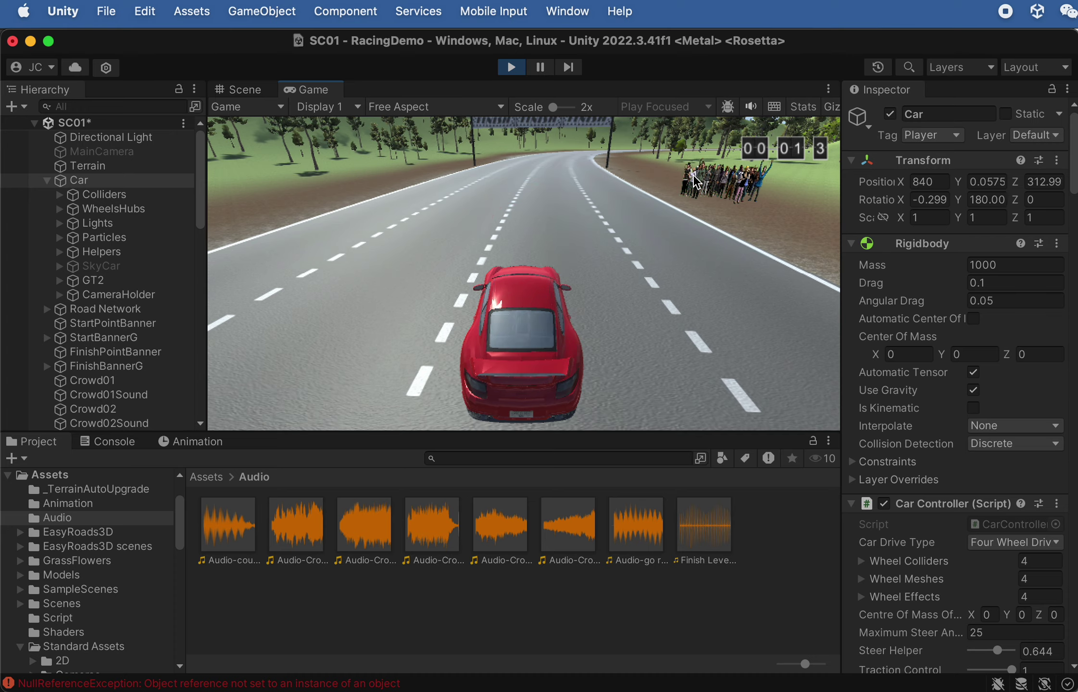
key(Up)
key(Up)
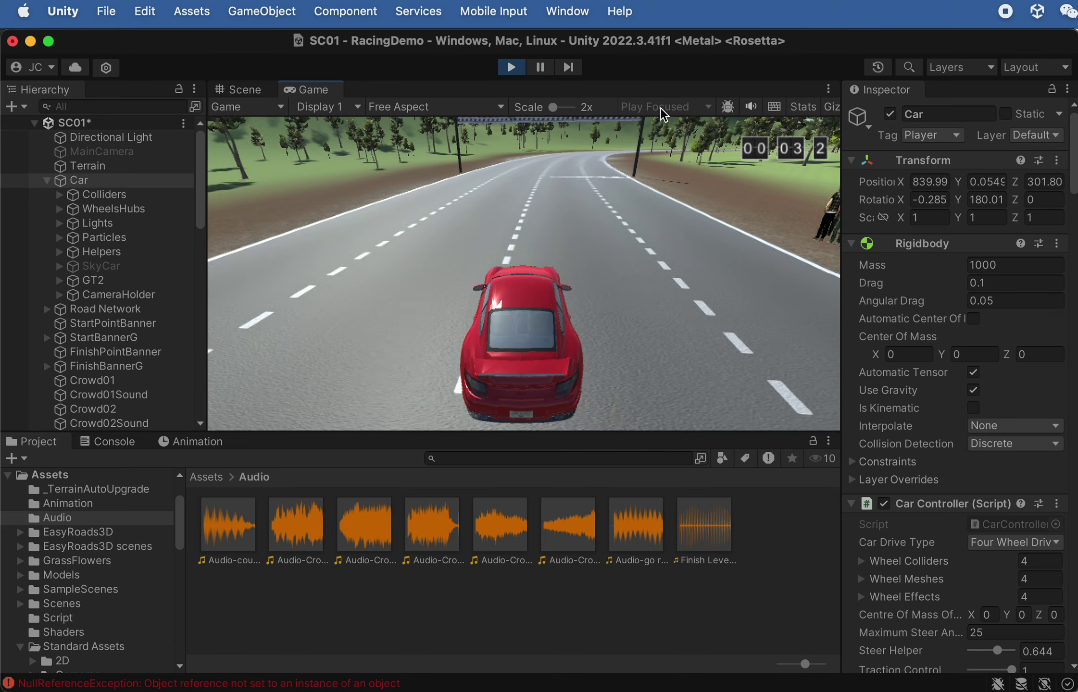
key(Up)
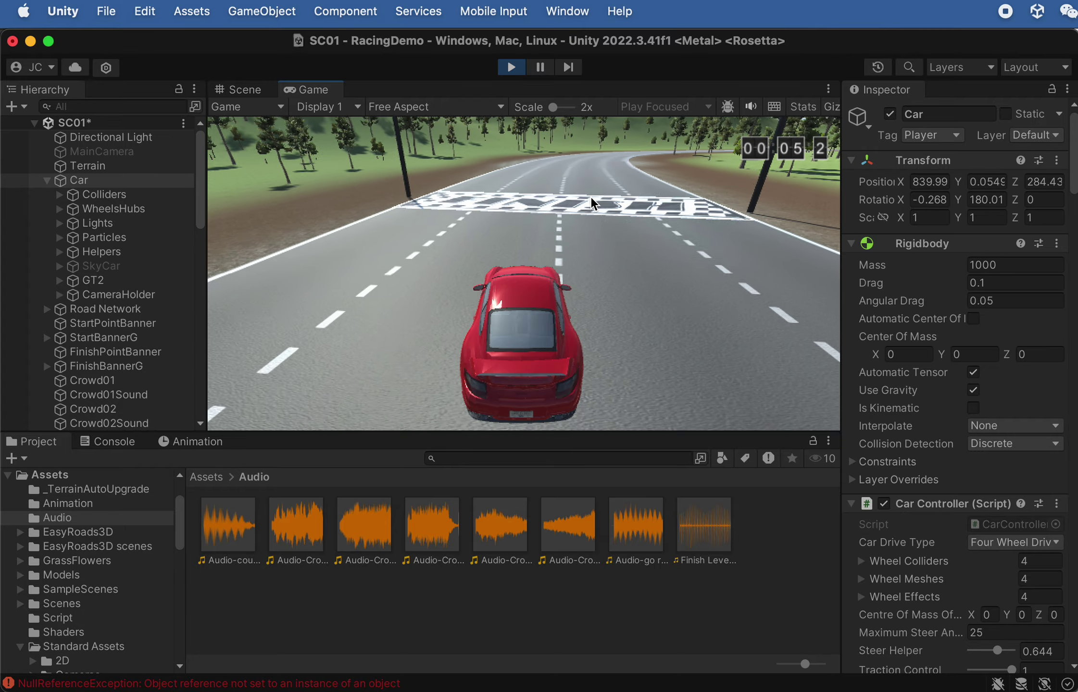
key(Up)
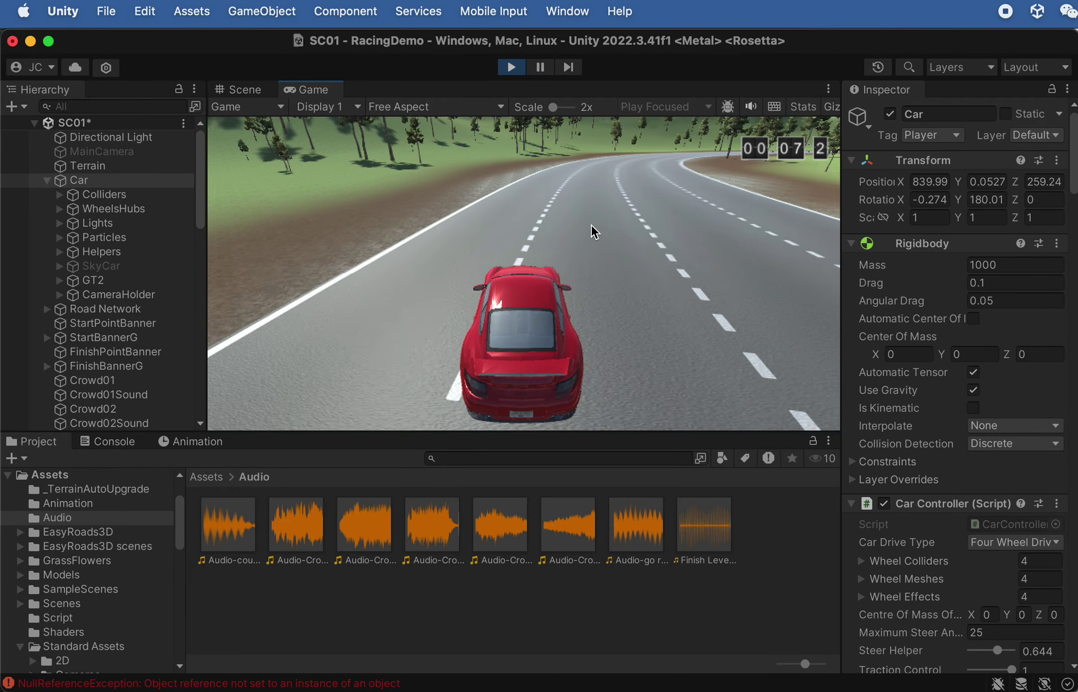
click(511, 67)
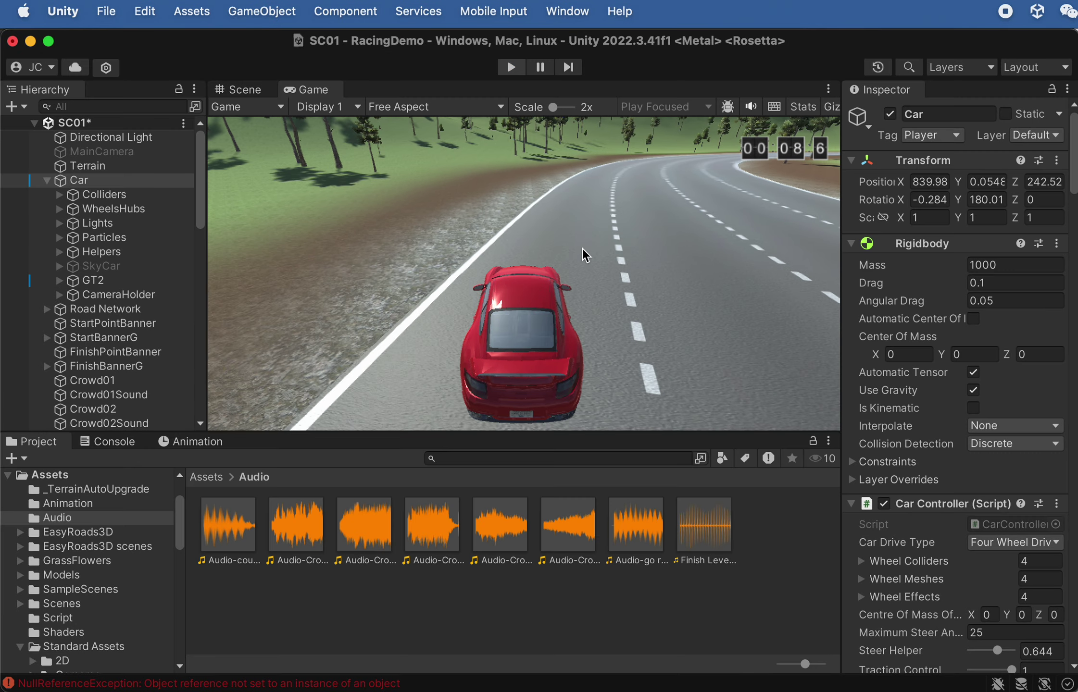
Examine FinishLineTrigger's tag, Box Collider trigger setting and Finish Line Cam Switch references
scroll(96, 333, down, 15)
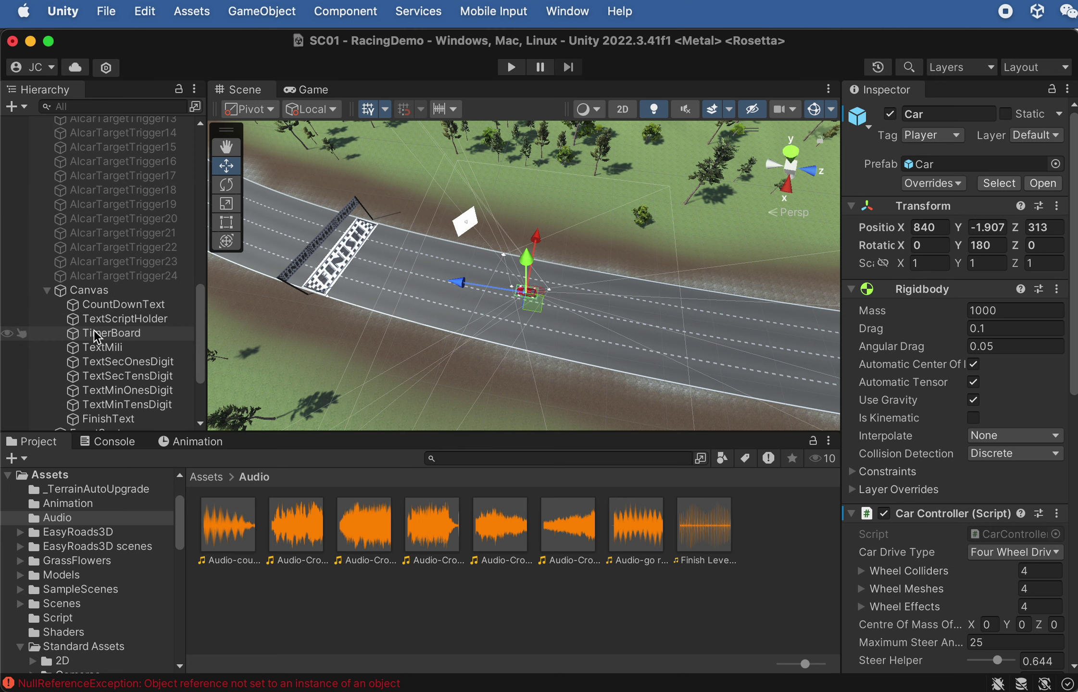
scroll(94, 339, down, 3)
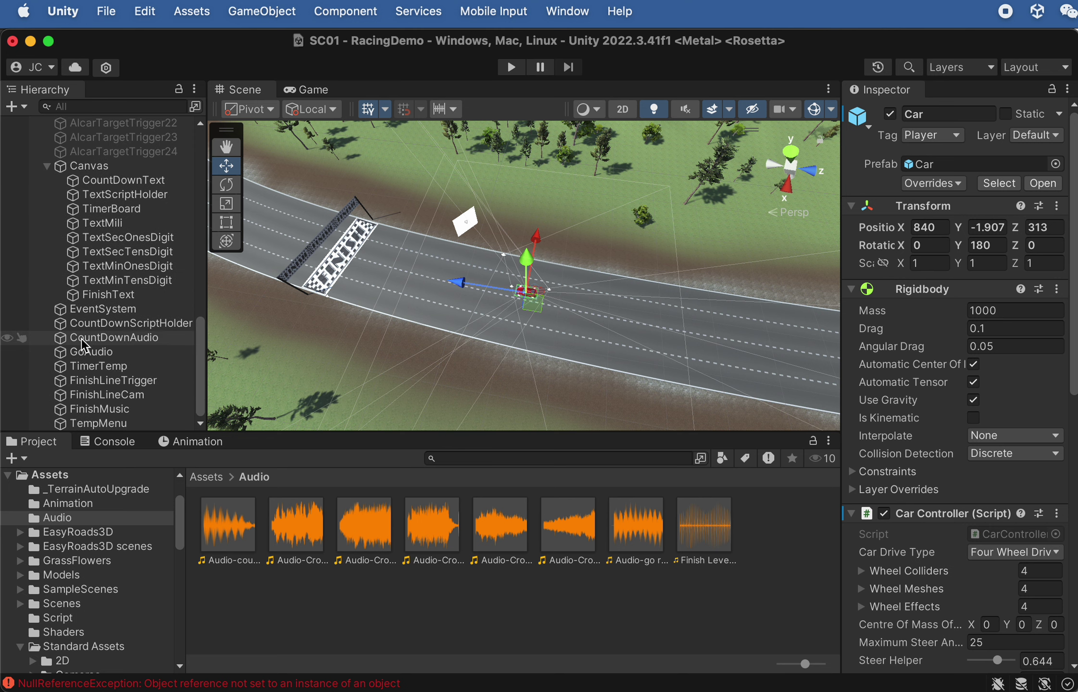
click(116, 380)
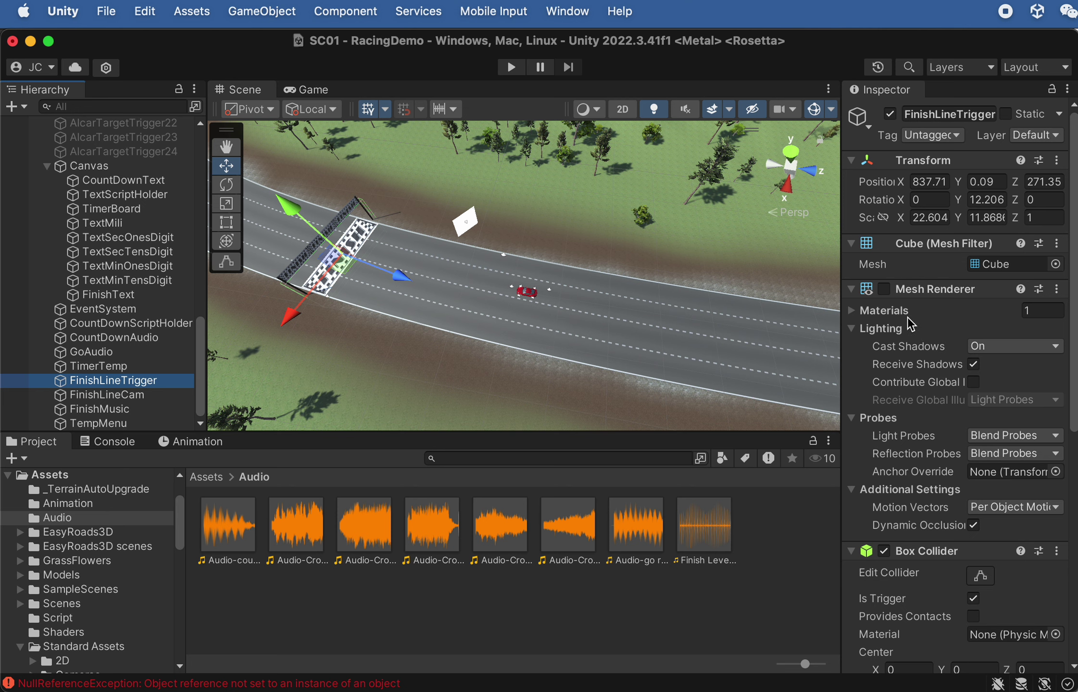
scroll(928, 553, down, 10)
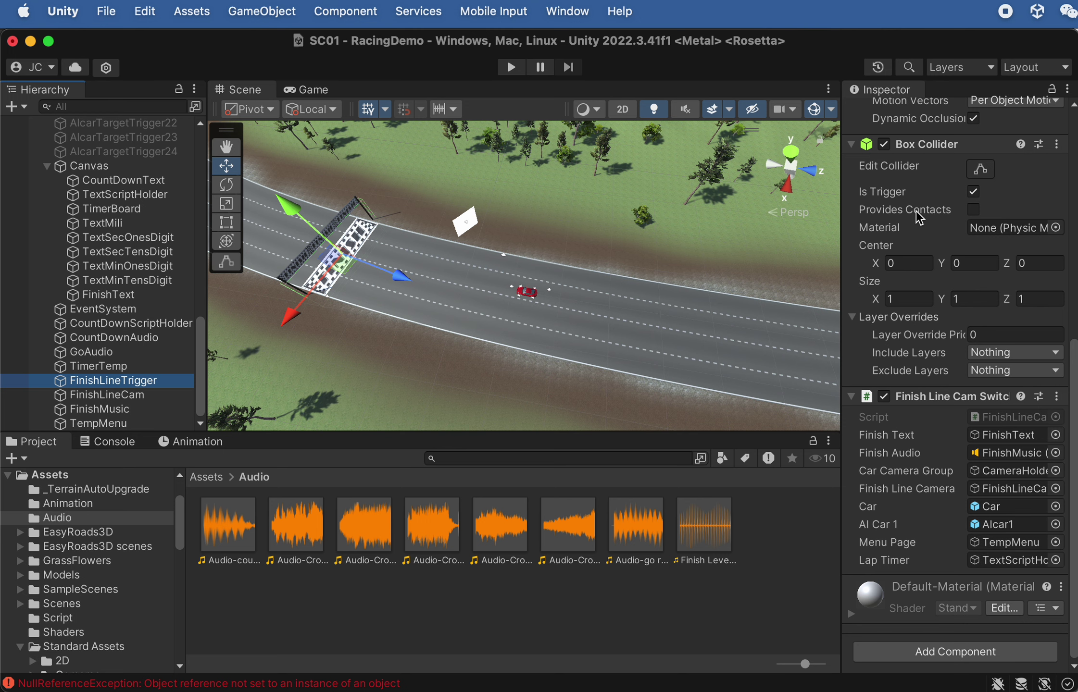
scroll(914, 212, up, 10)
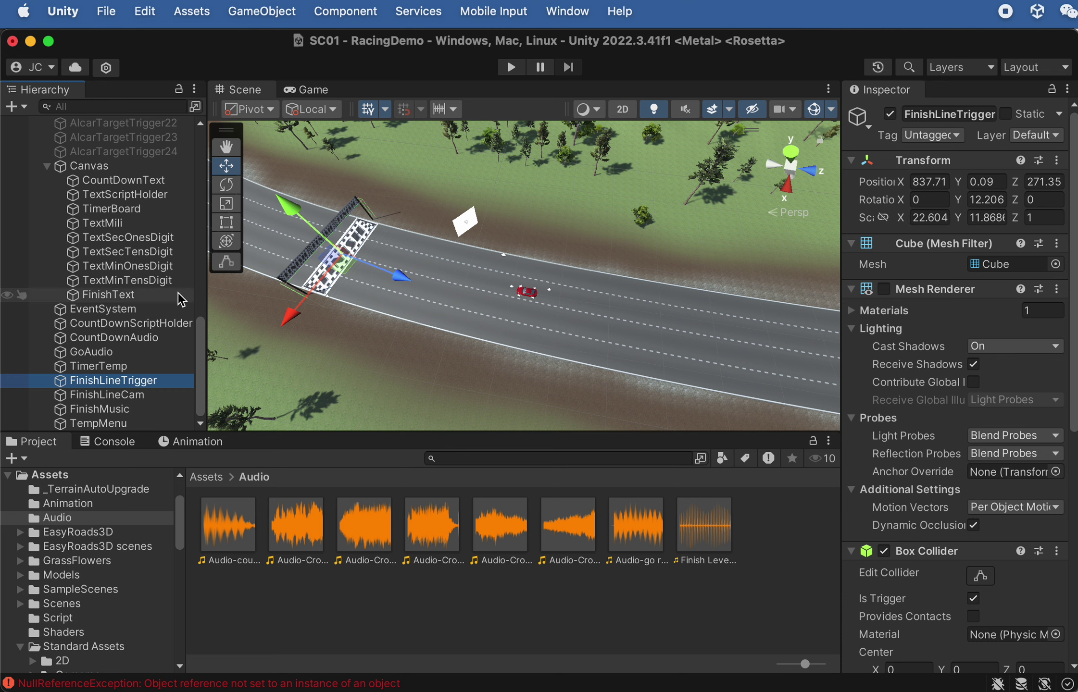
Check the tags of the Car and its Colliders child, and look at which collider objects it contains
scroll(110, 226, up, 15)
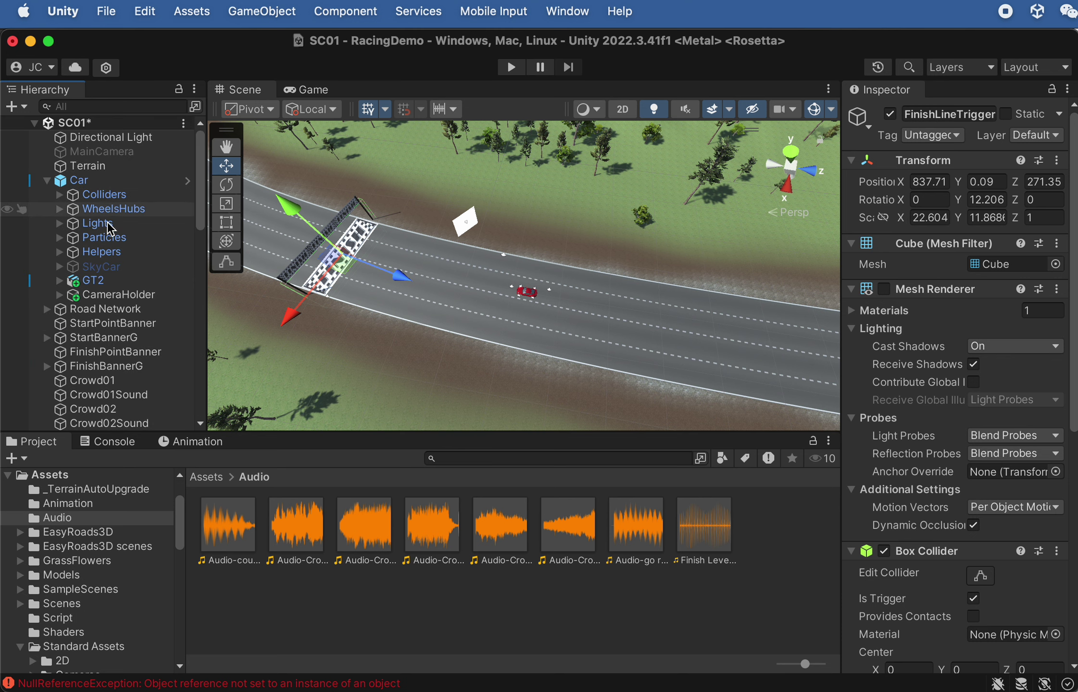
click(79, 180)
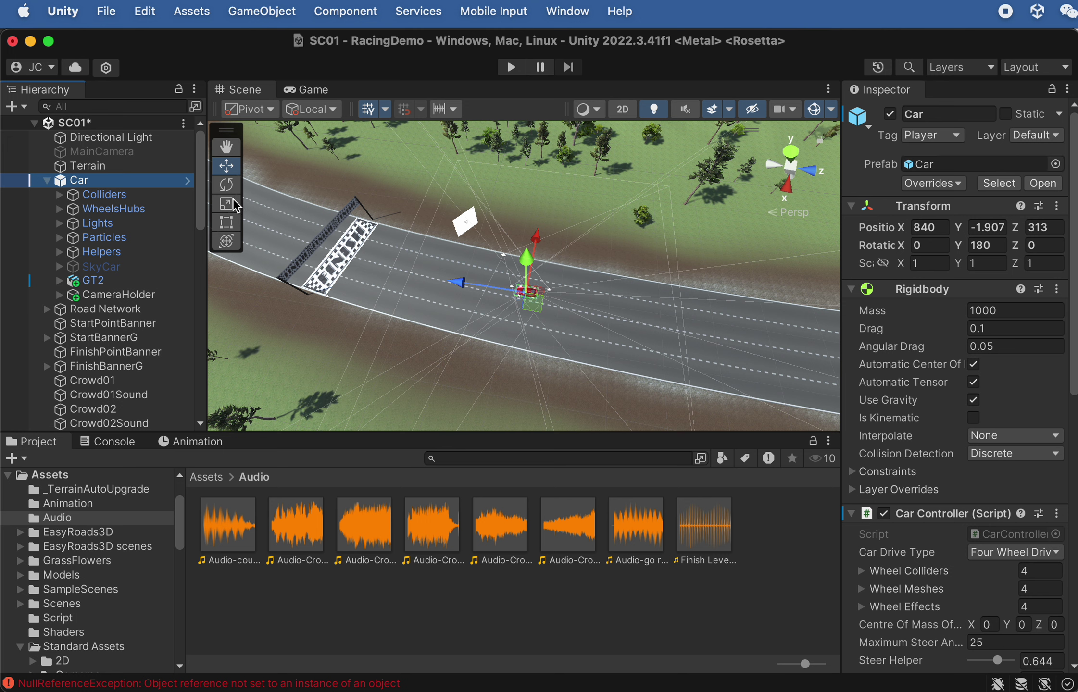
click(158, 193)
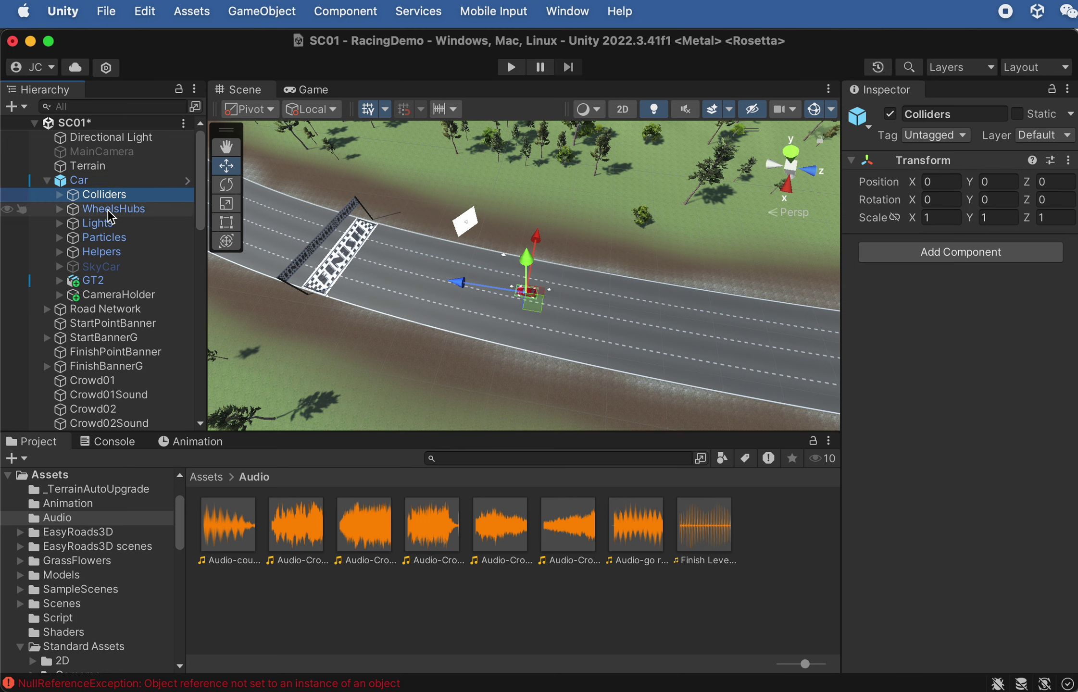
click(61, 198)
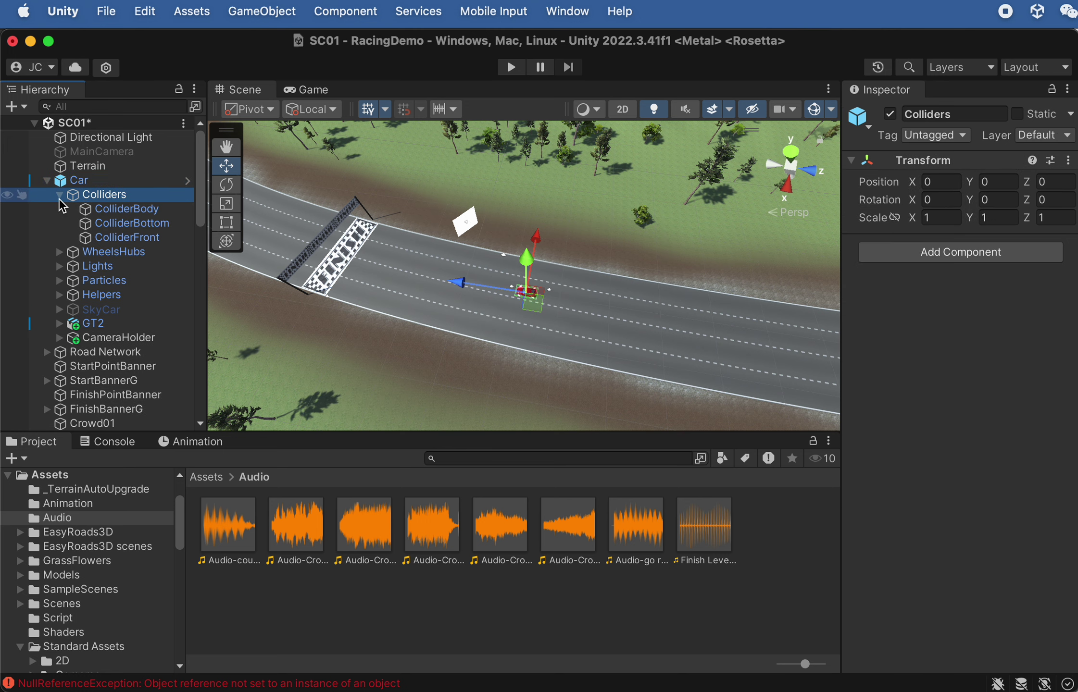
click(60, 196)
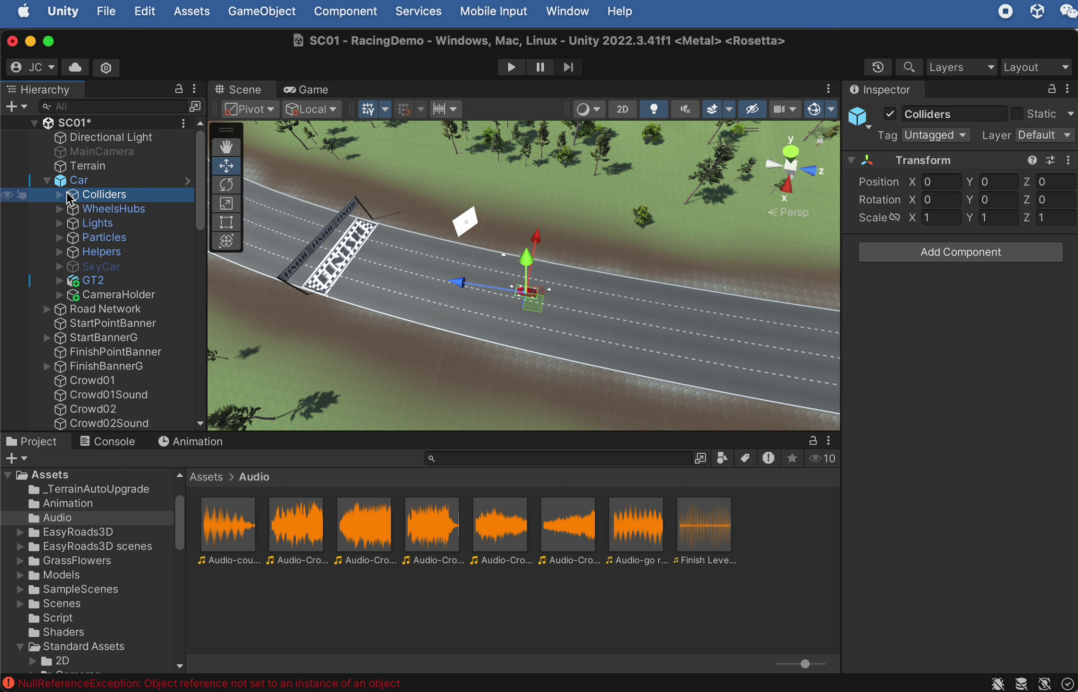
click(88, 183)
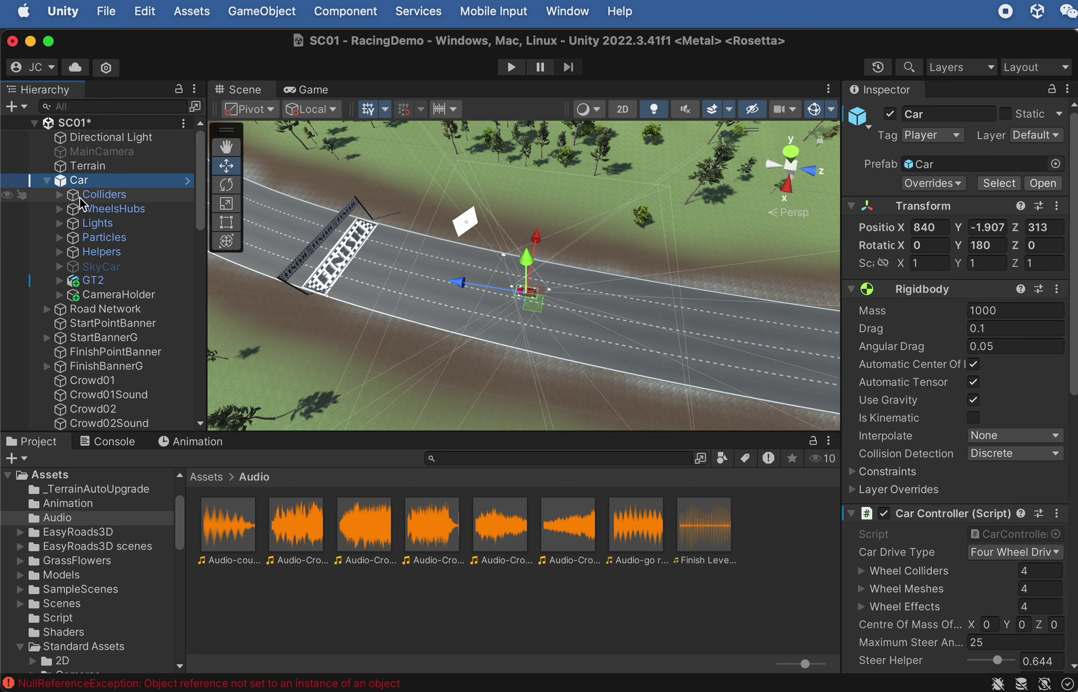
Set the tag of the Car's Colliders object to Player
click(75, 201)
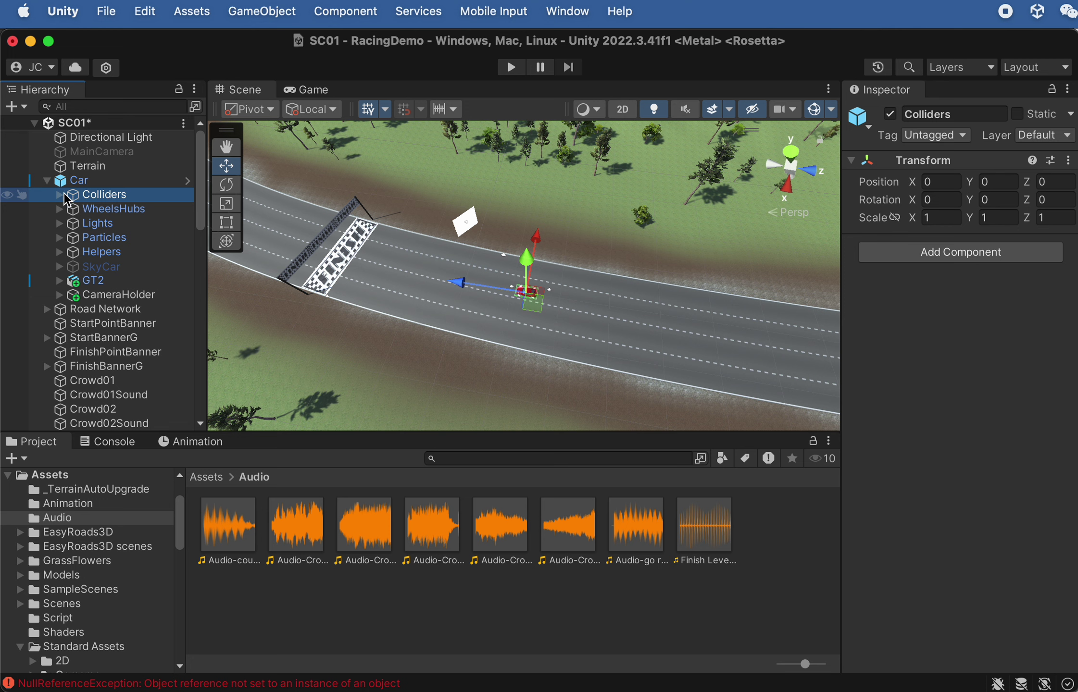
click(59, 195)
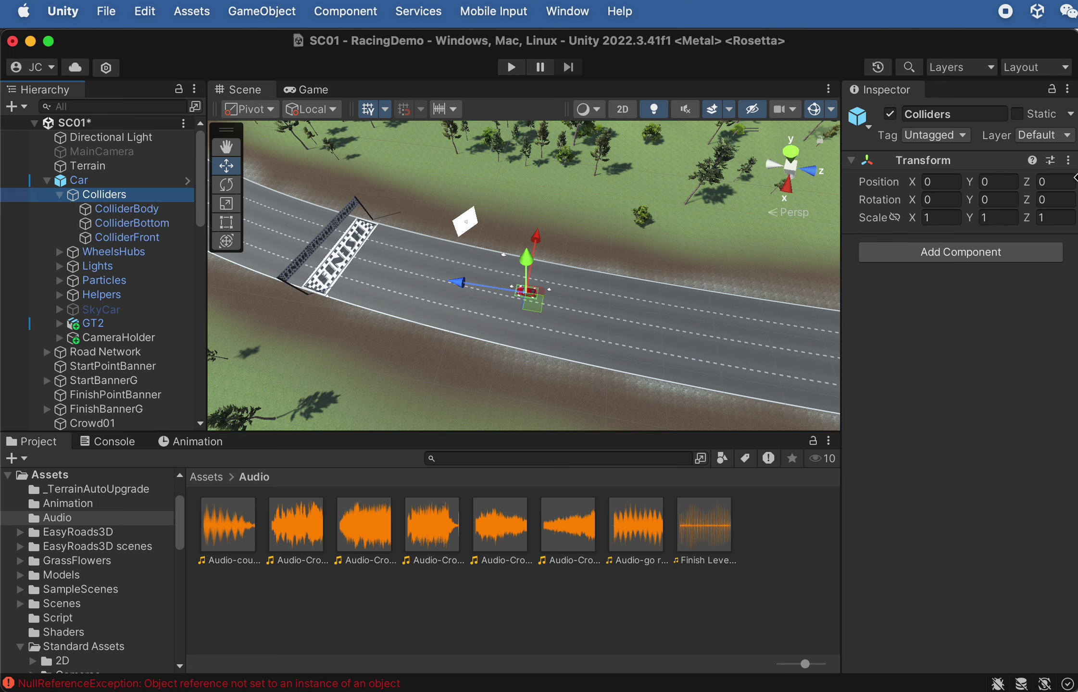
click(950, 136)
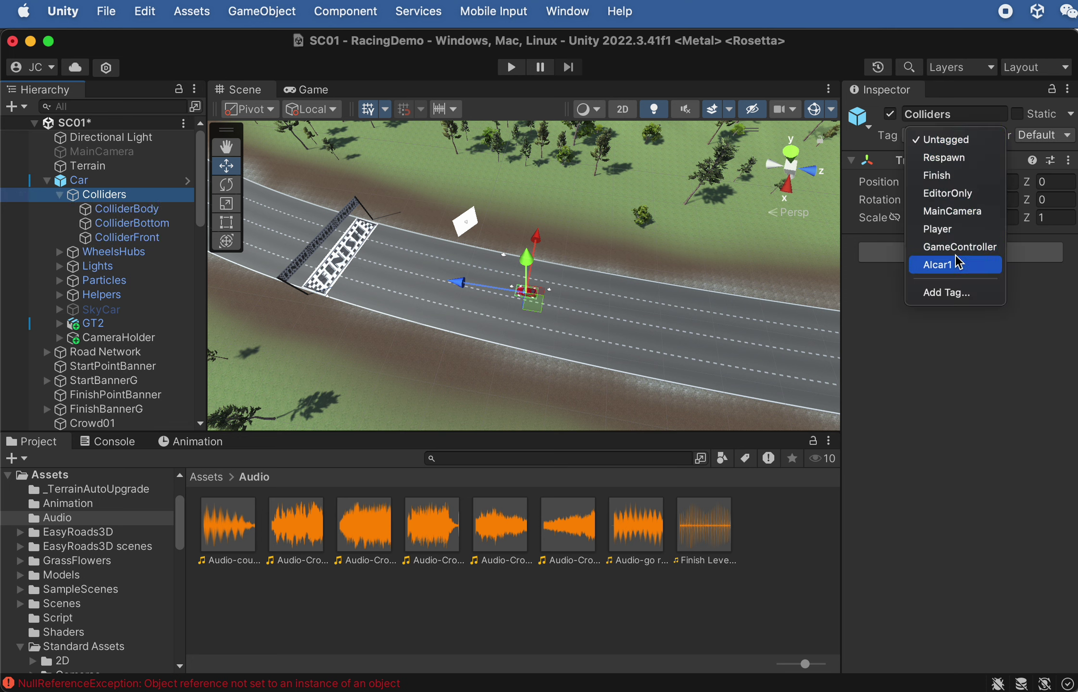
click(950, 230)
Review the Car's tag and components, and set the tag of its ColliderBody to Player
click(99, 181)
scroll(943, 399, down, 10)
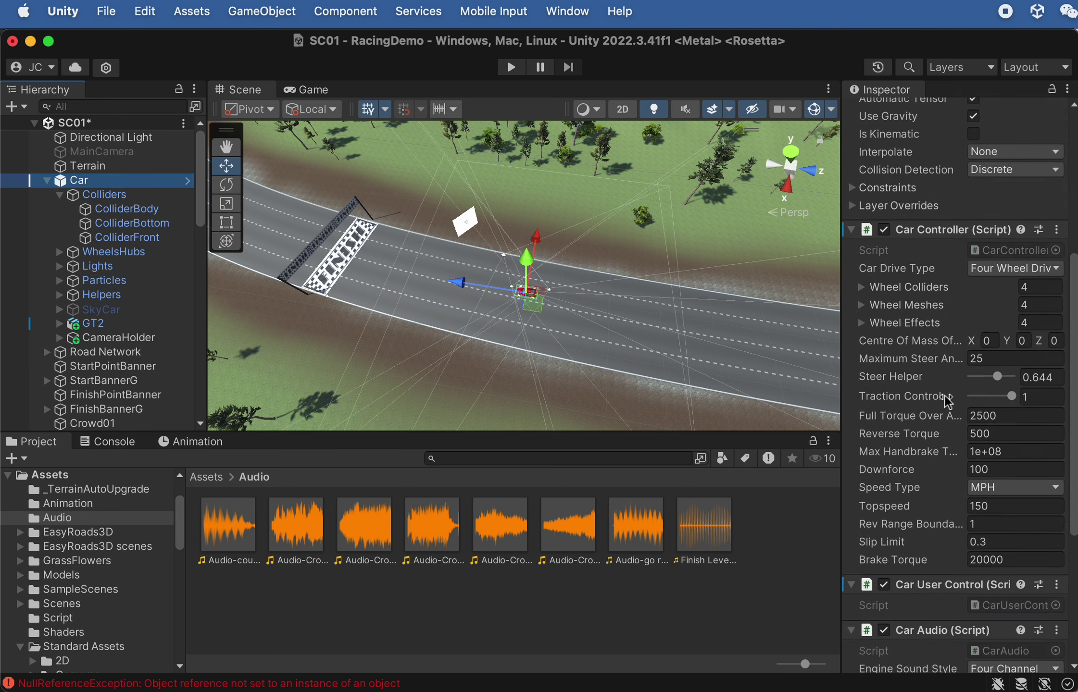
scroll(942, 399, up, 9)
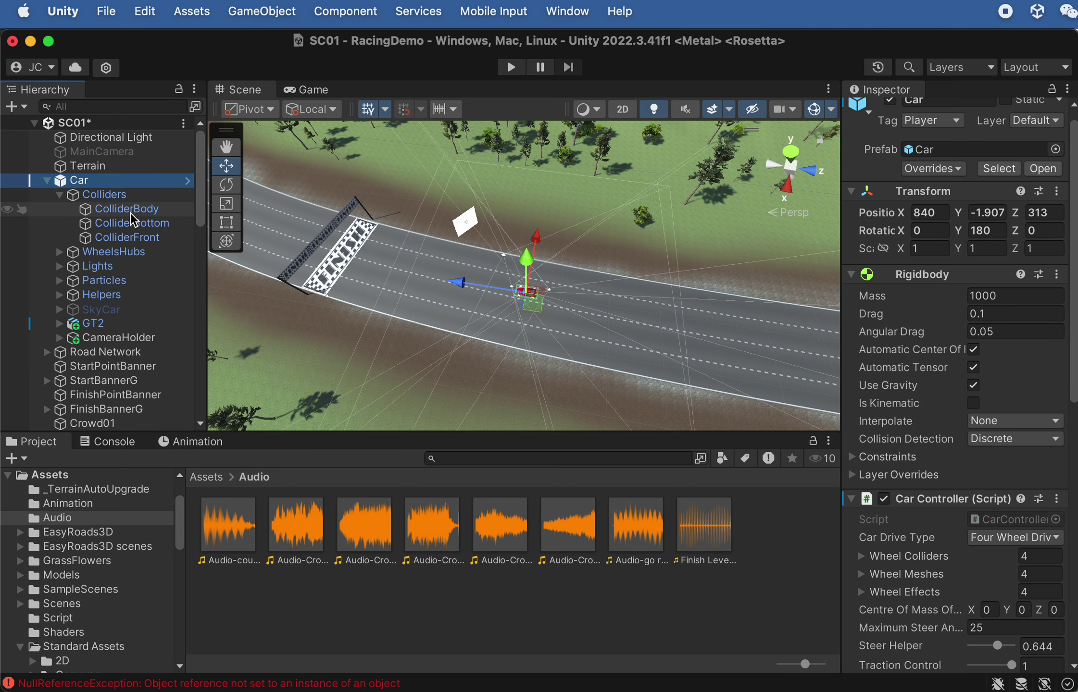
click(114, 195)
click(120, 210)
click(907, 134)
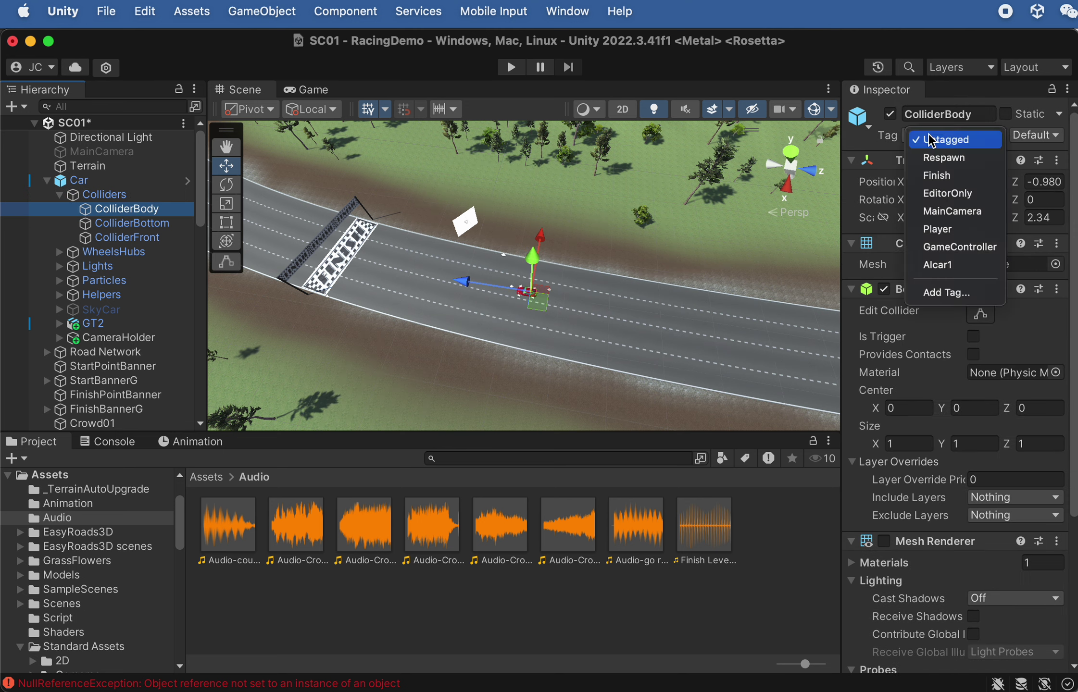
click(949, 230)
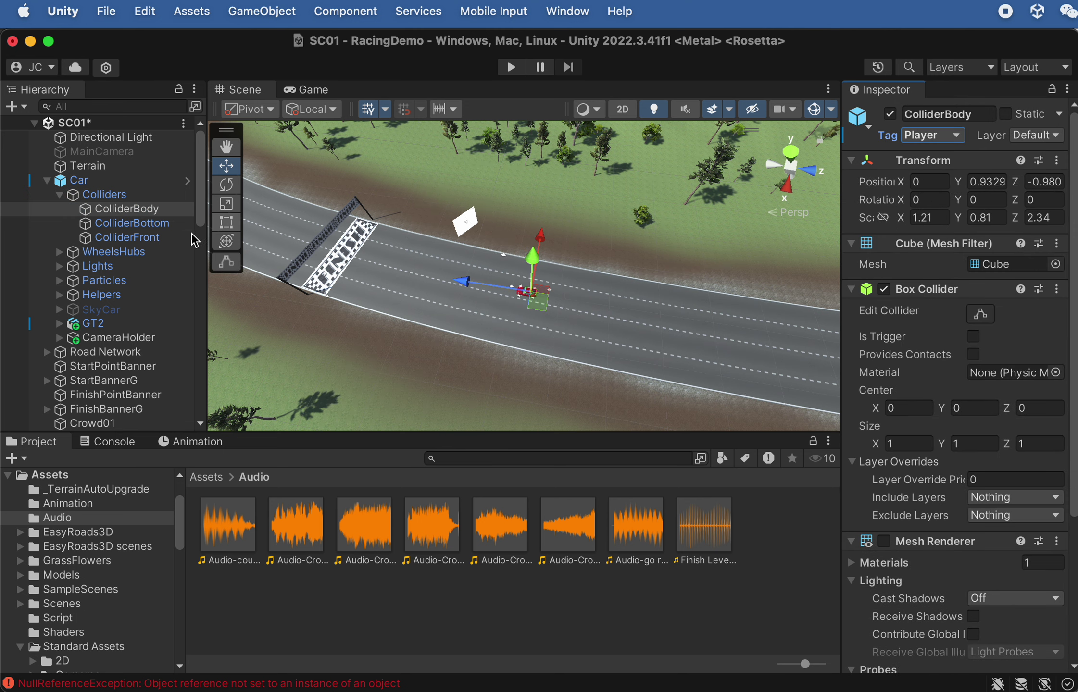
Set the tag of both ColliderBottom and ColliderFront to Player
click(144, 224)
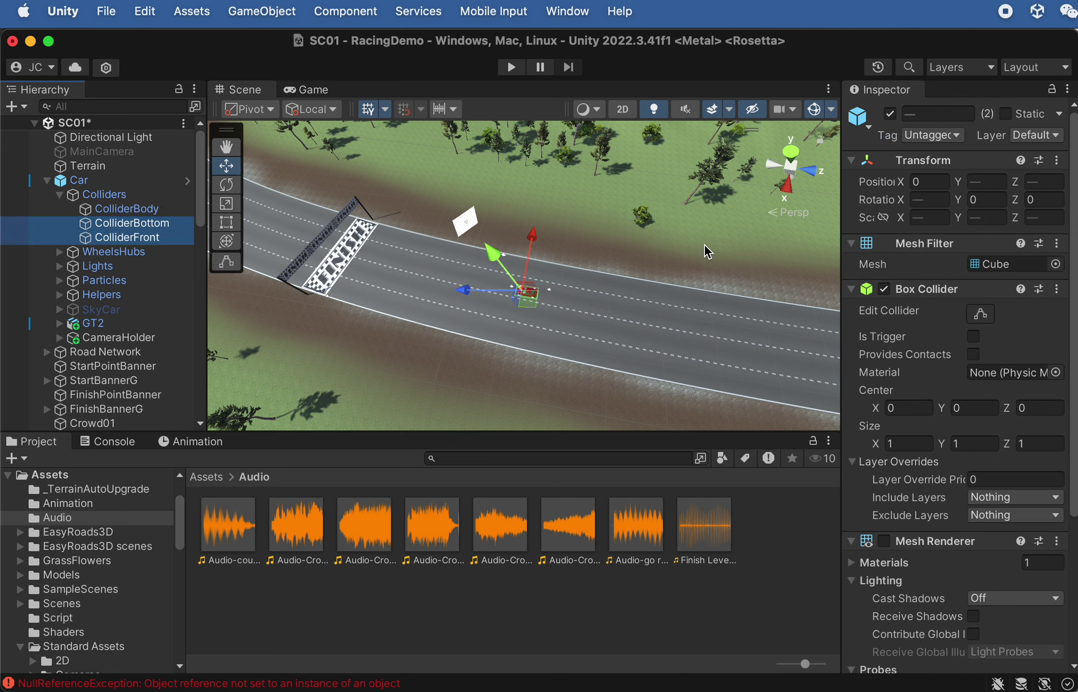
click(932, 134)
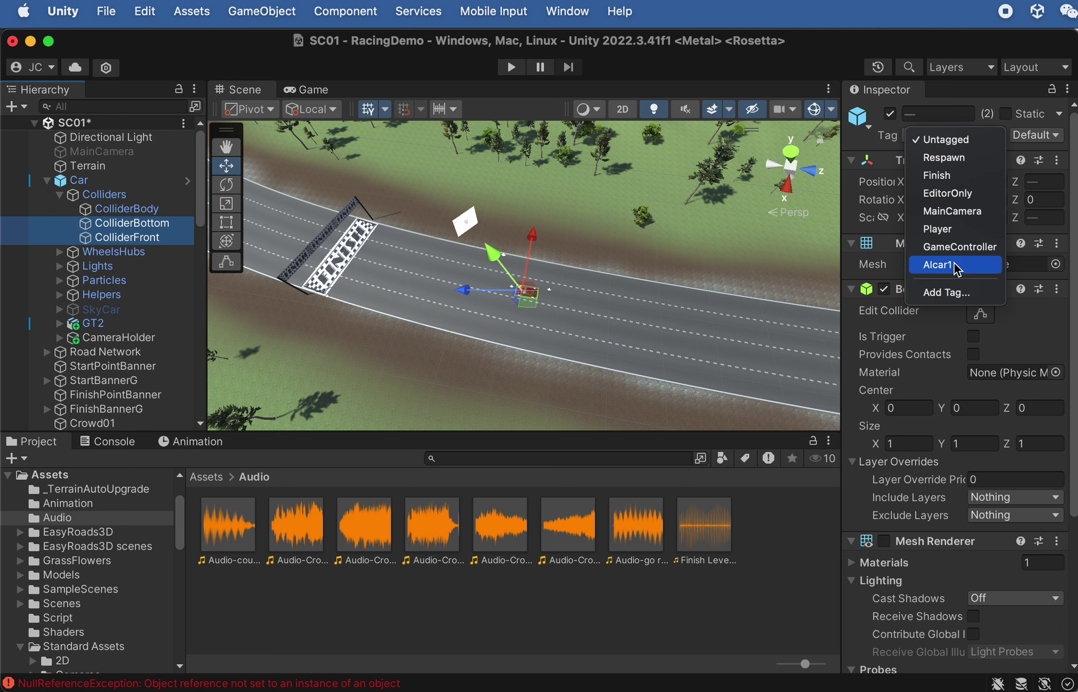
click(942, 229)
Play-test the race by driving the car across the finish line, and end the test
click(518, 66)
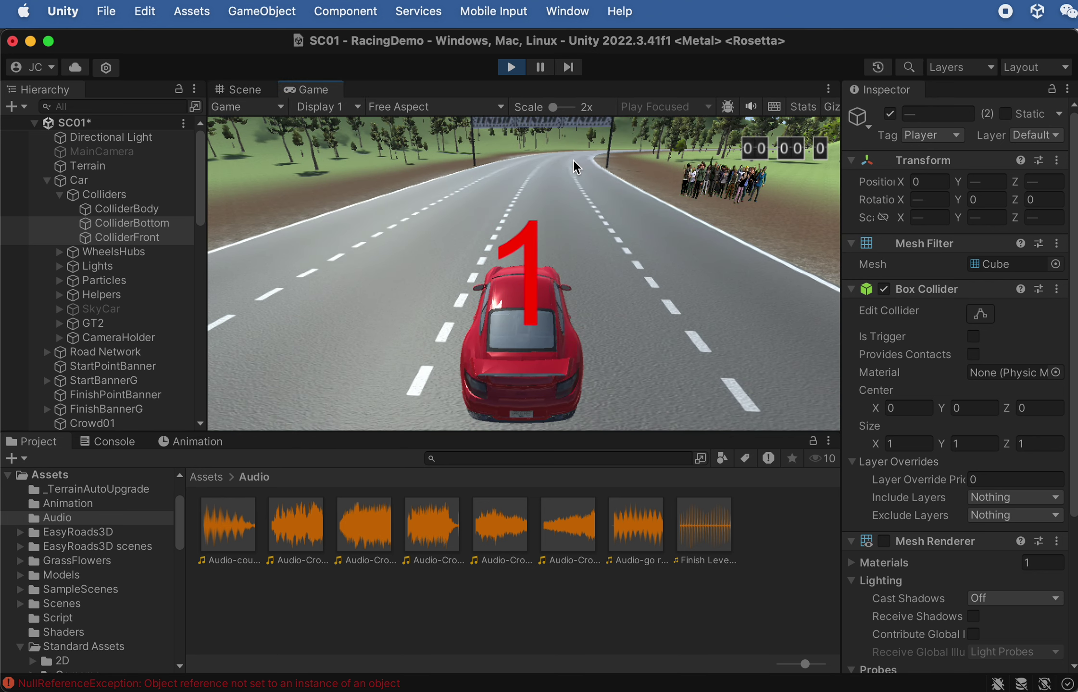
key(Up)
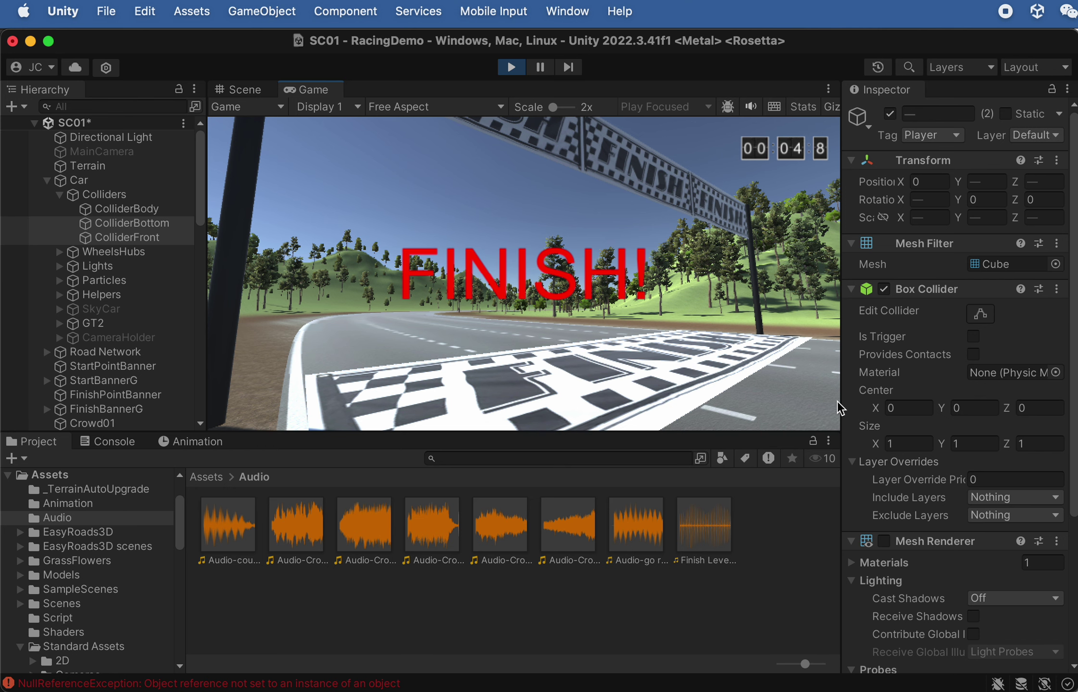
click(511, 68)
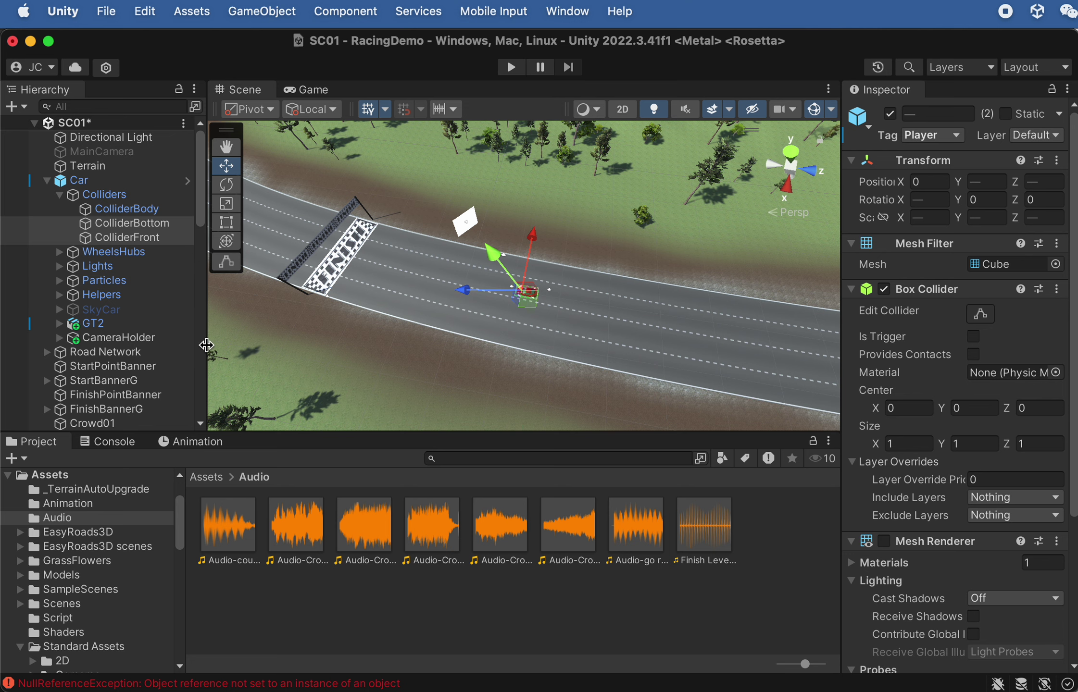
Import FinishLineFireworksV1.cs from the Script folder in Finder into the project's Assets/Script folder
scroll(164, 355, down, 10)
scroll(354, 294, down, 1)
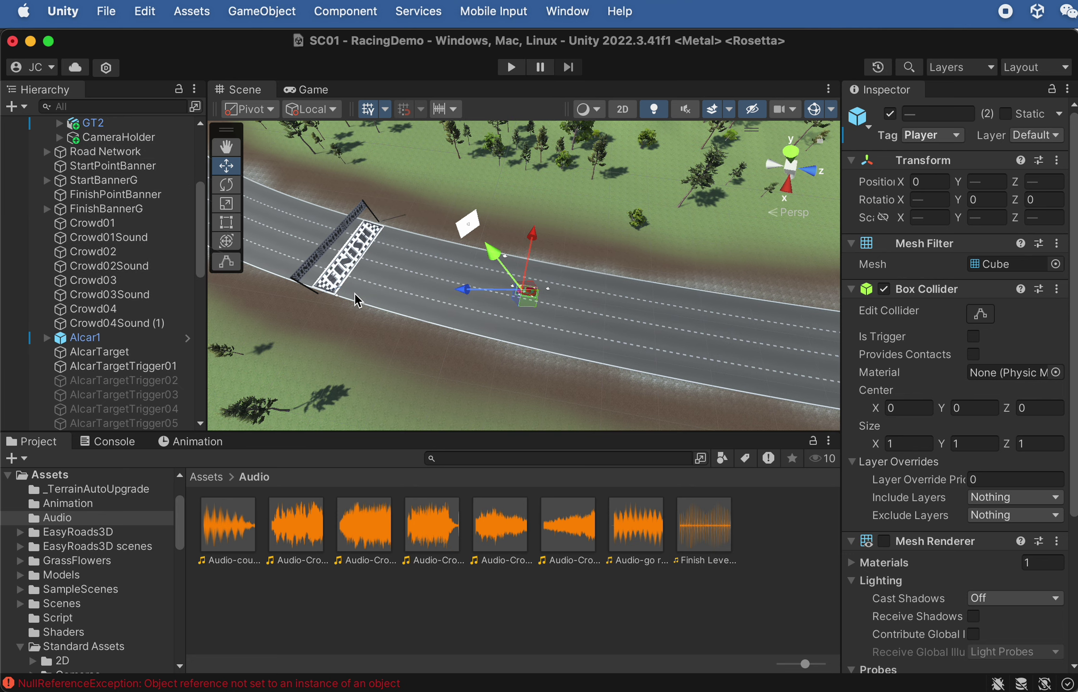
scroll(127, 405, down, 10)
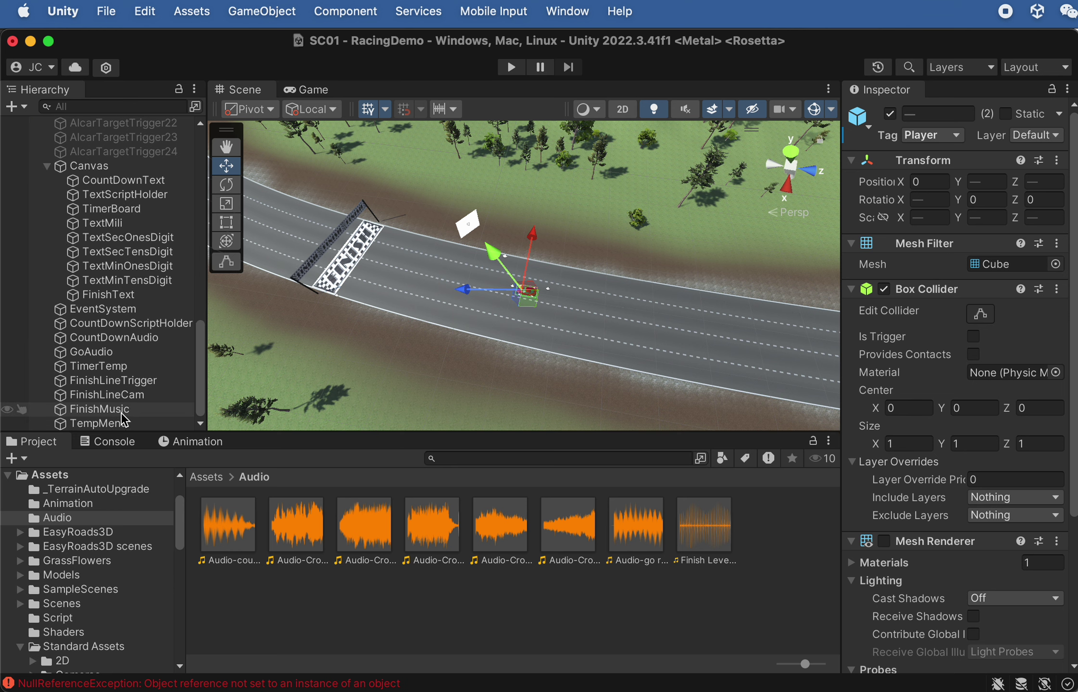
click(206, 477)
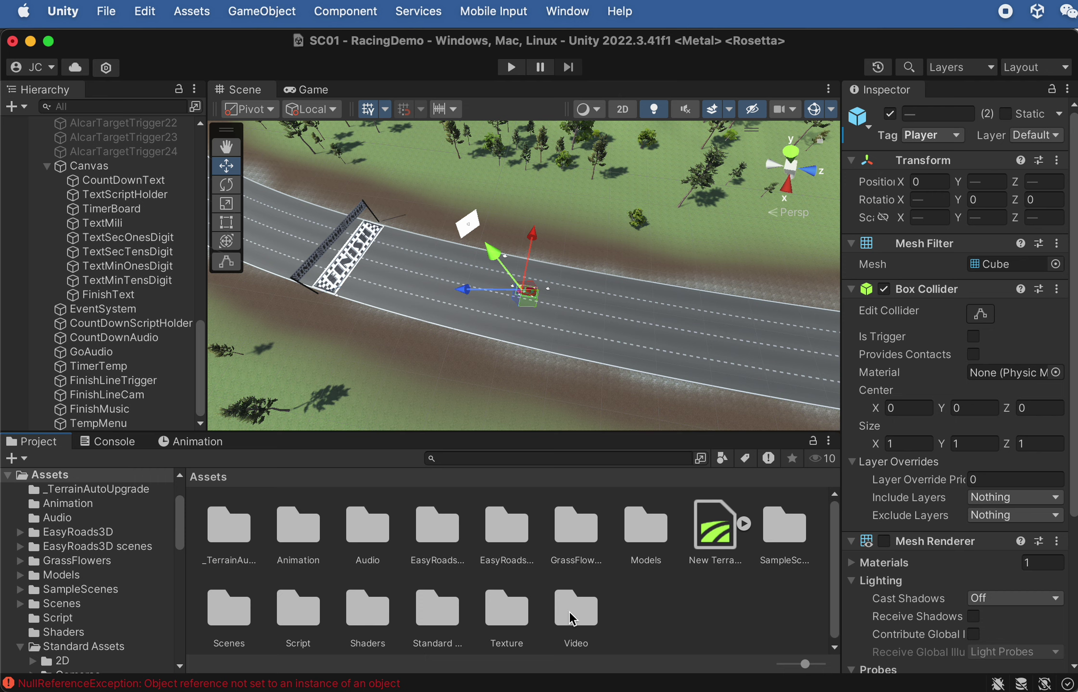
double_click(309, 620)
key(super+Tab)
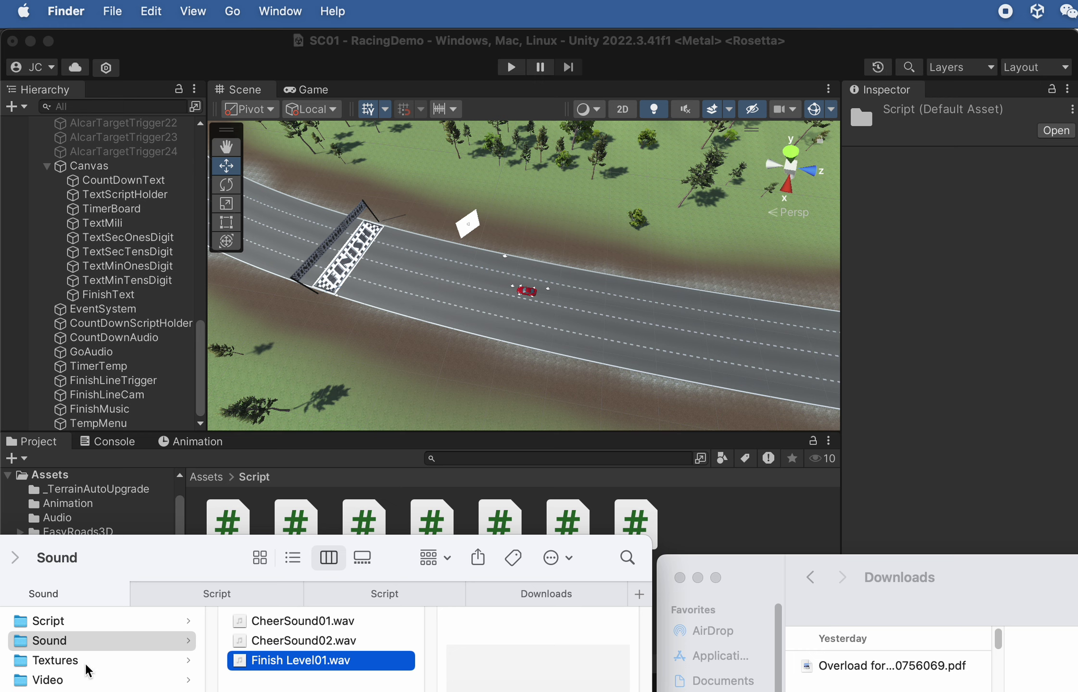
click(48, 620)
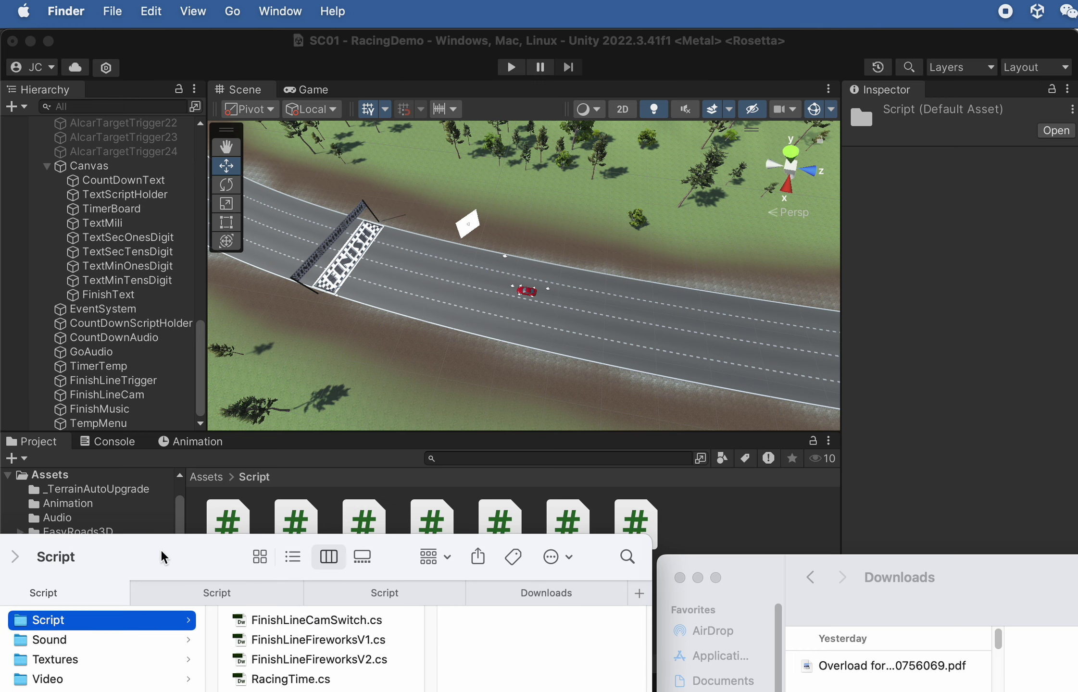
drag(160, 548, 70, 533)
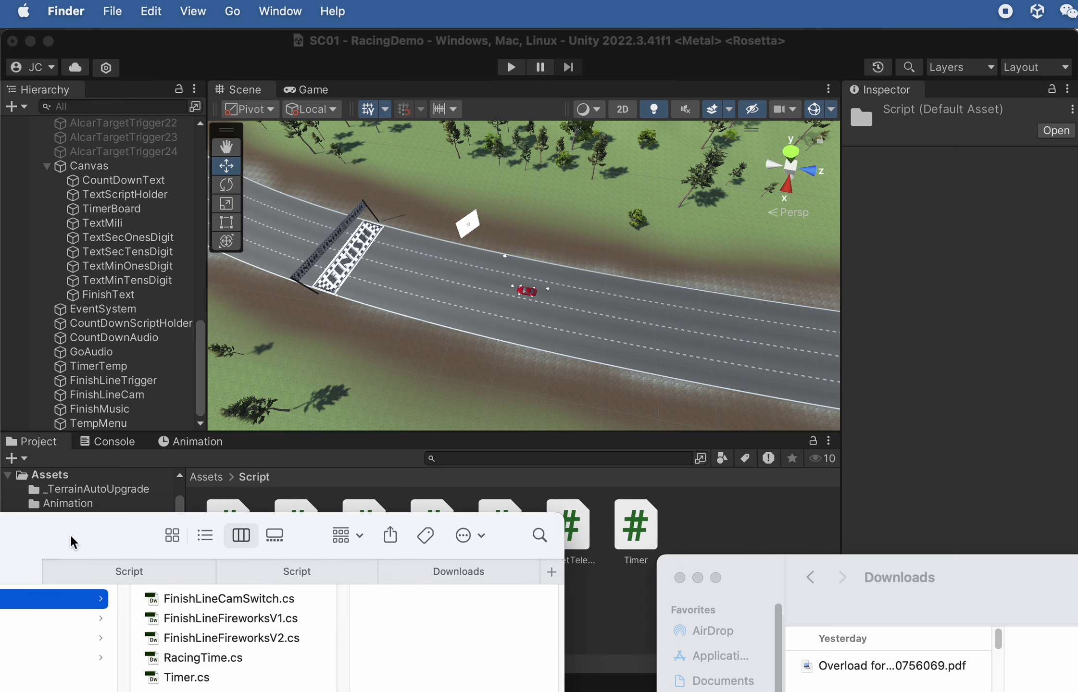
click(274, 620)
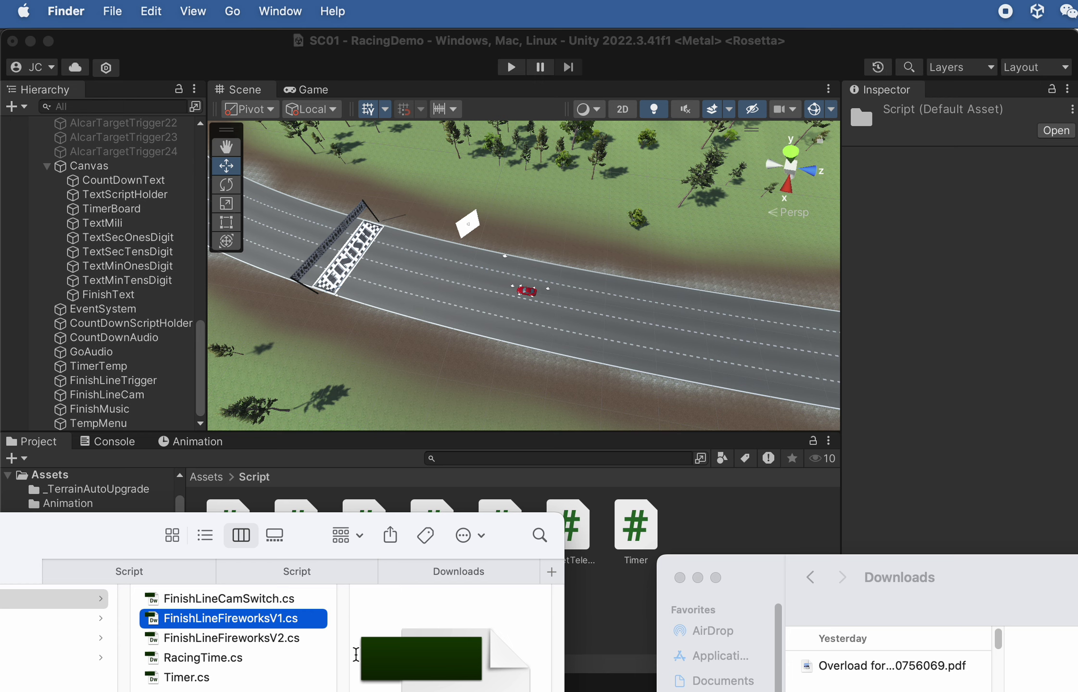
drag(248, 619, 734, 520)
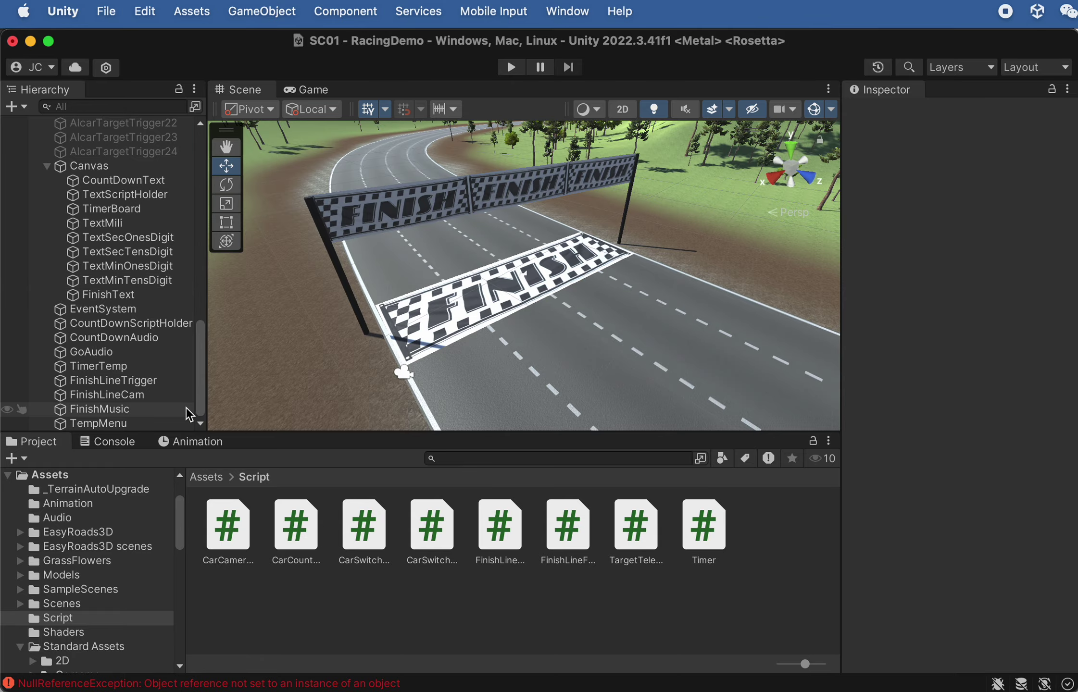
Attach the FinishLineFireworksV1 script to FinishLineTrigger and look at the script's reference fields
click(110, 380)
key(f)
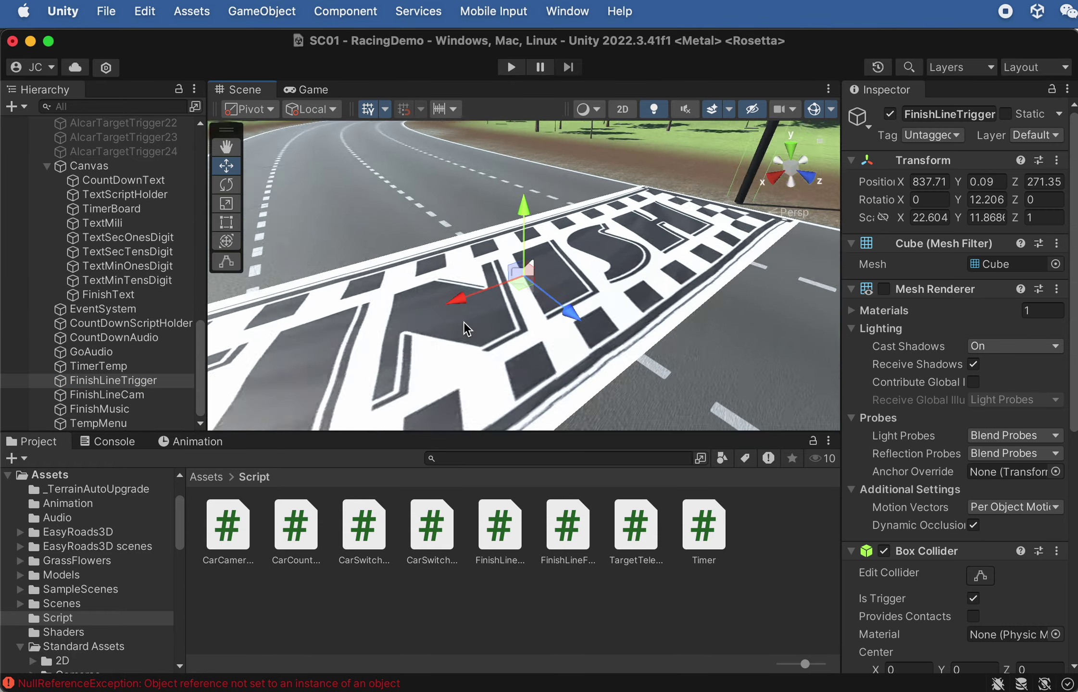
alt+drag(463, 322, 521, 317)
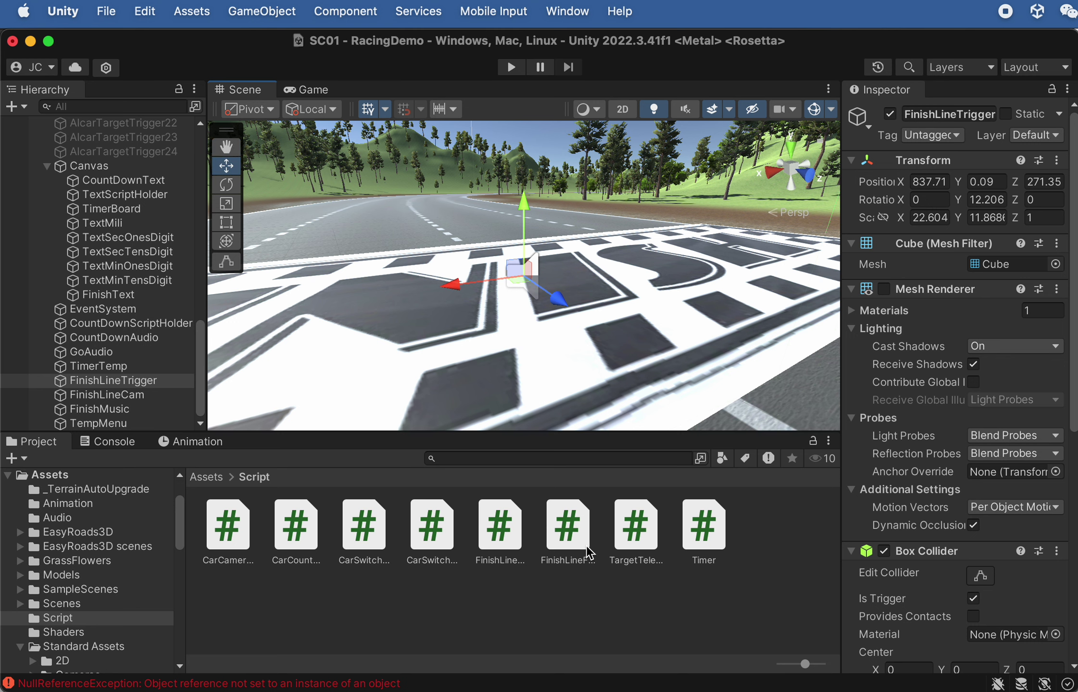
click(575, 557)
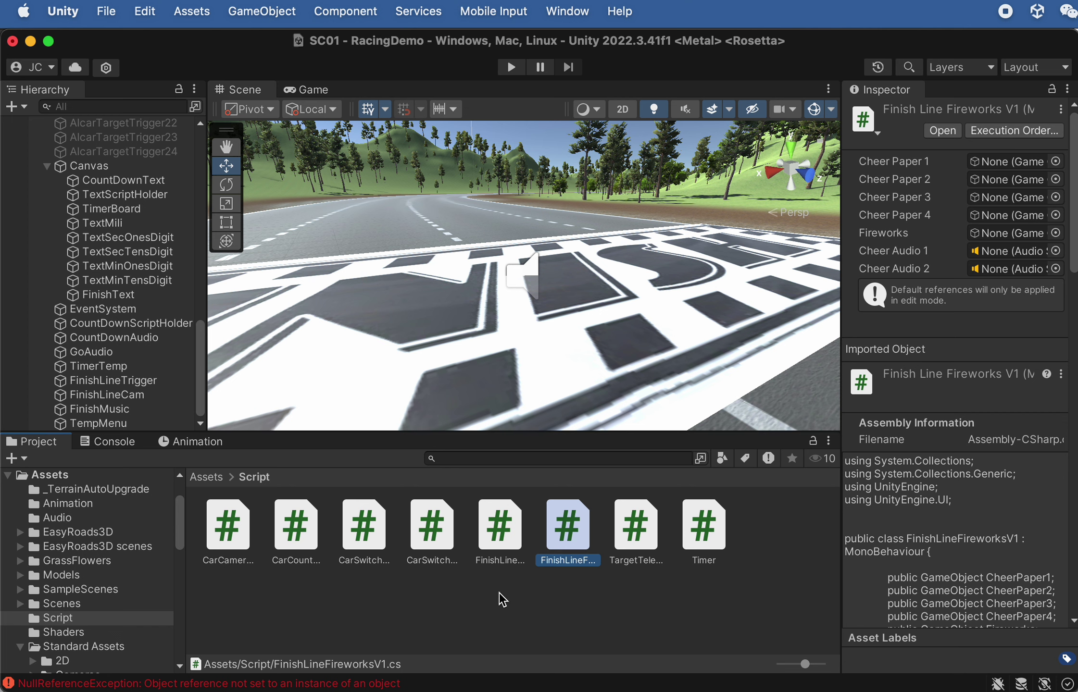
drag(570, 537, 106, 382)
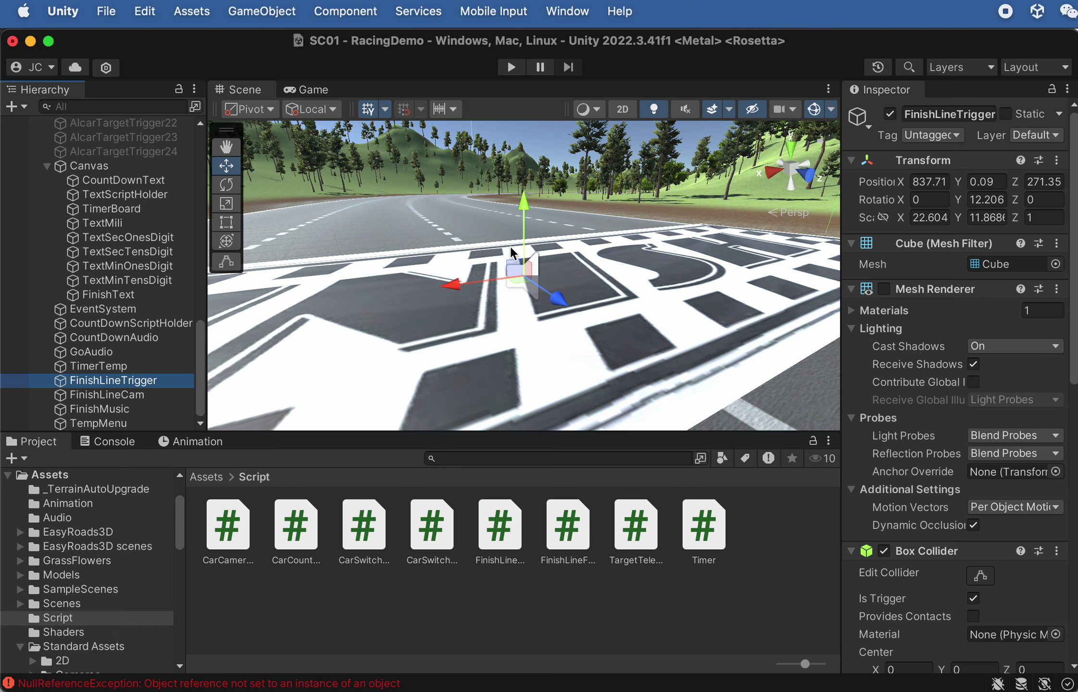
scroll(513, 272, down, 3)
scroll(973, 534, down, 10)
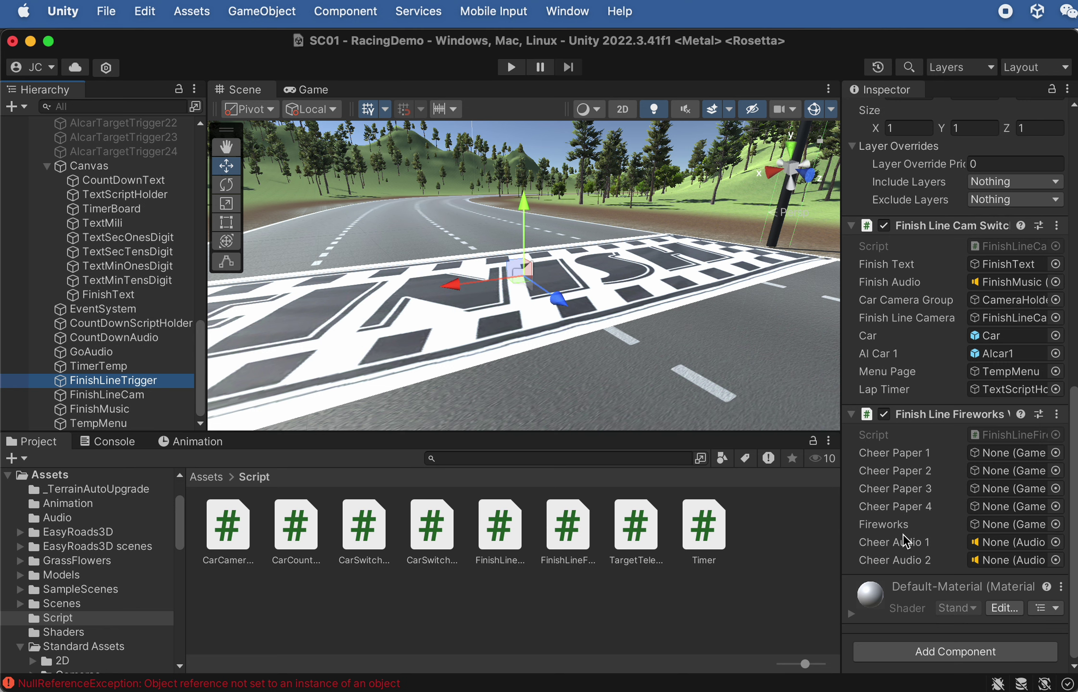
Switch to Finder and preview the Cheering paper 1, 2 and 3 videos and Video-Fireworks.mp4 in the Video folder
key(super+Tab)
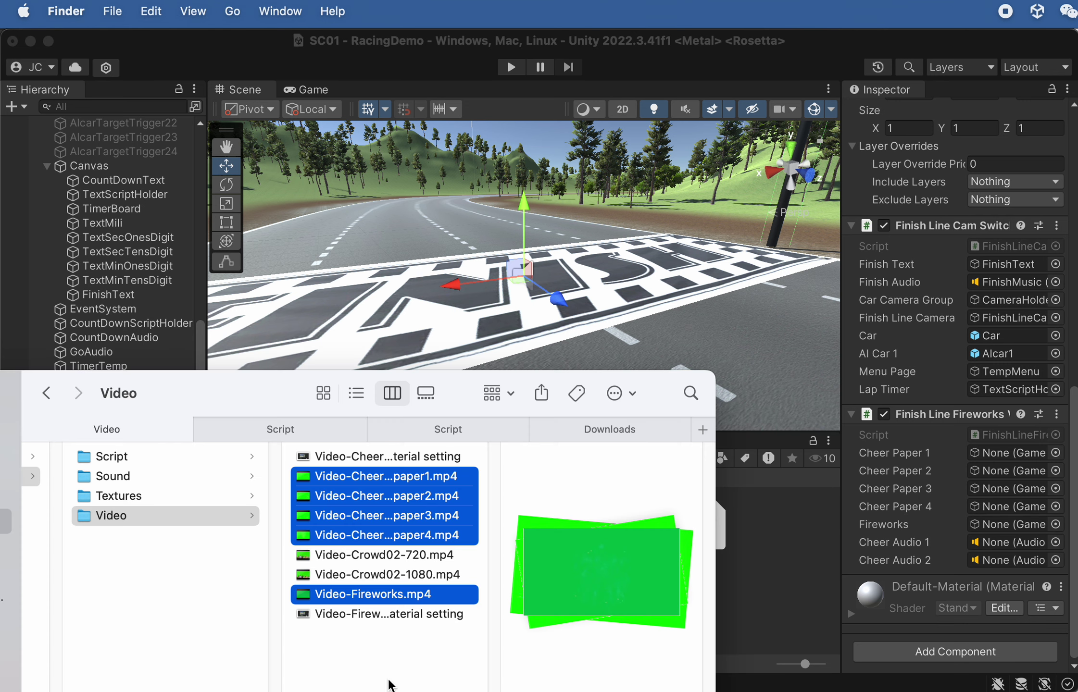
click(404, 674)
click(381, 459)
super+click(383, 476)
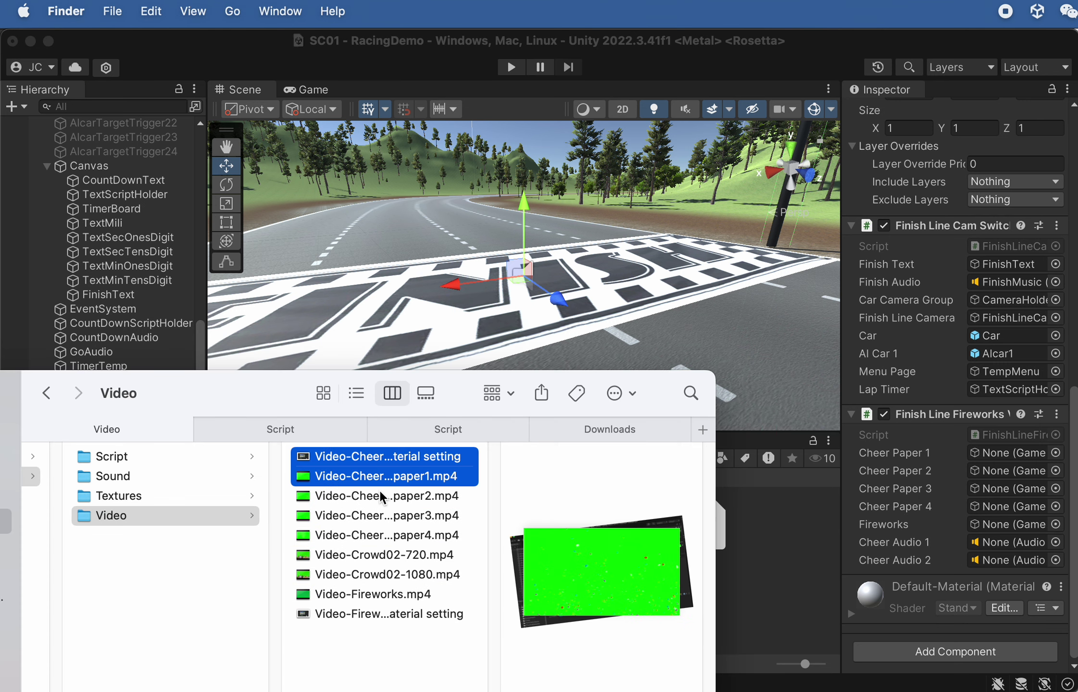
click(390, 497)
click(393, 478)
key(space)
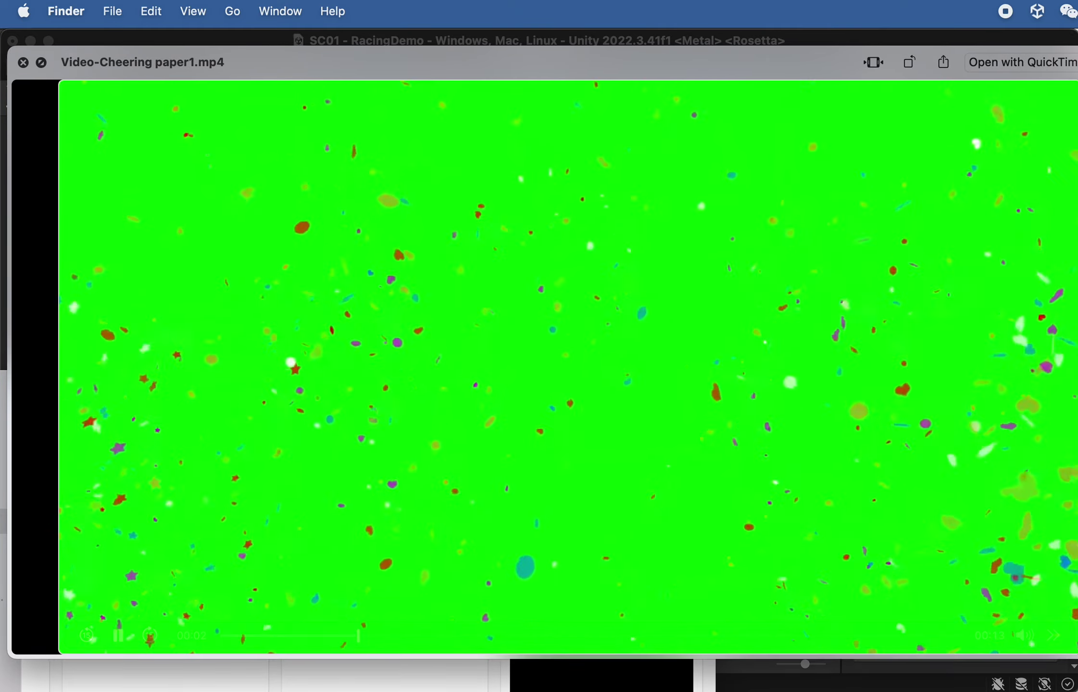
key(Down)
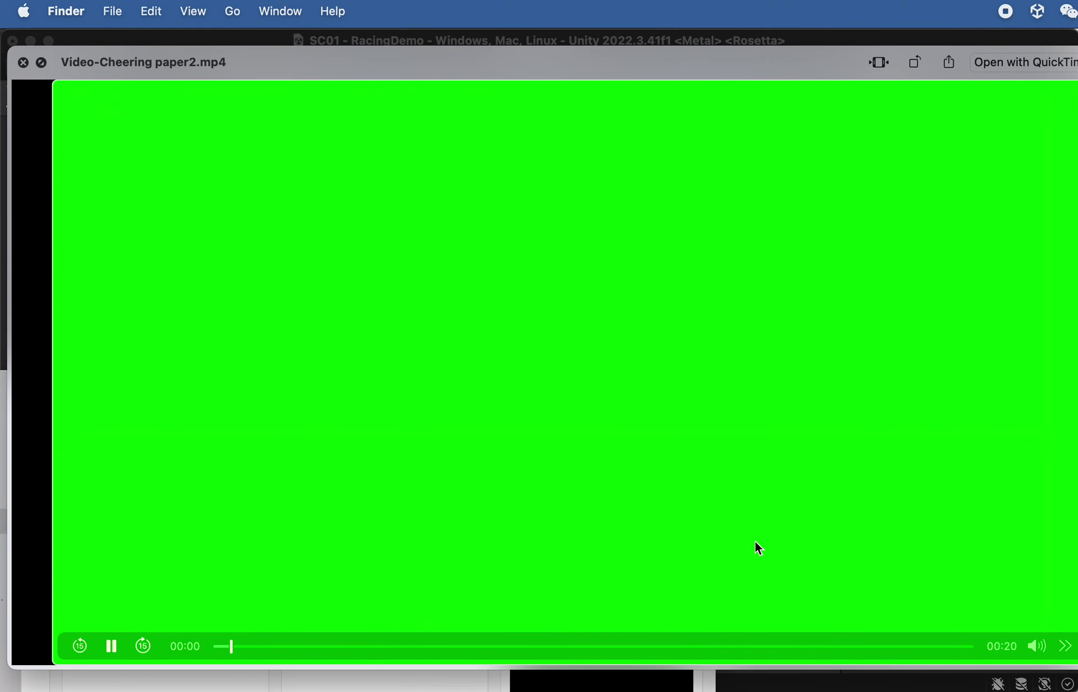
key(Down)
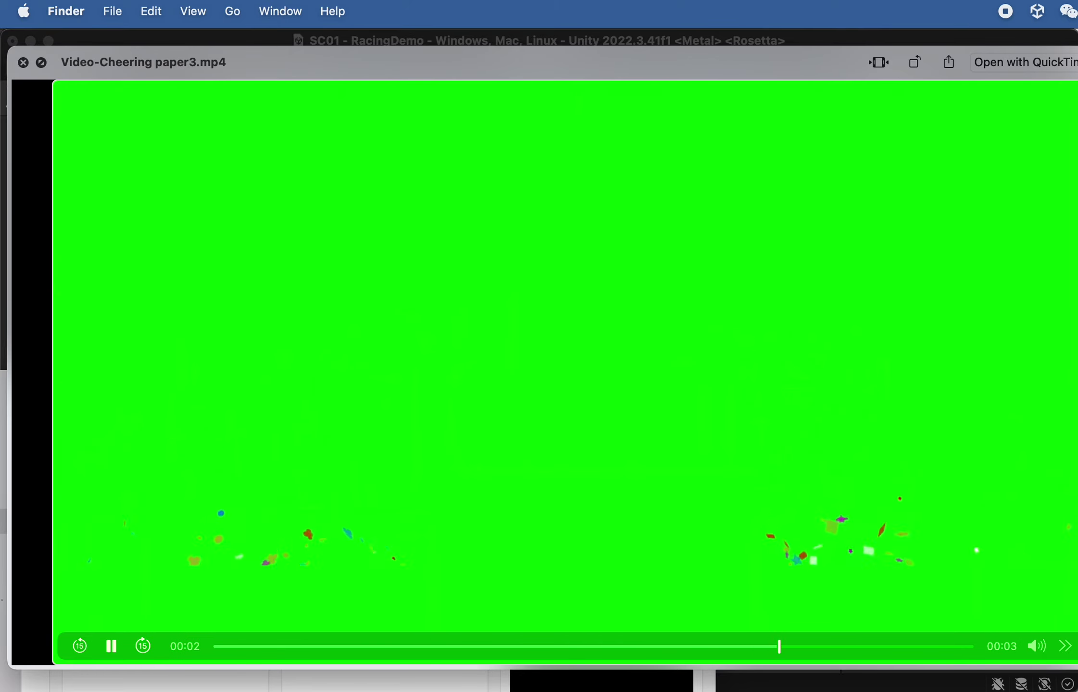
key(space)
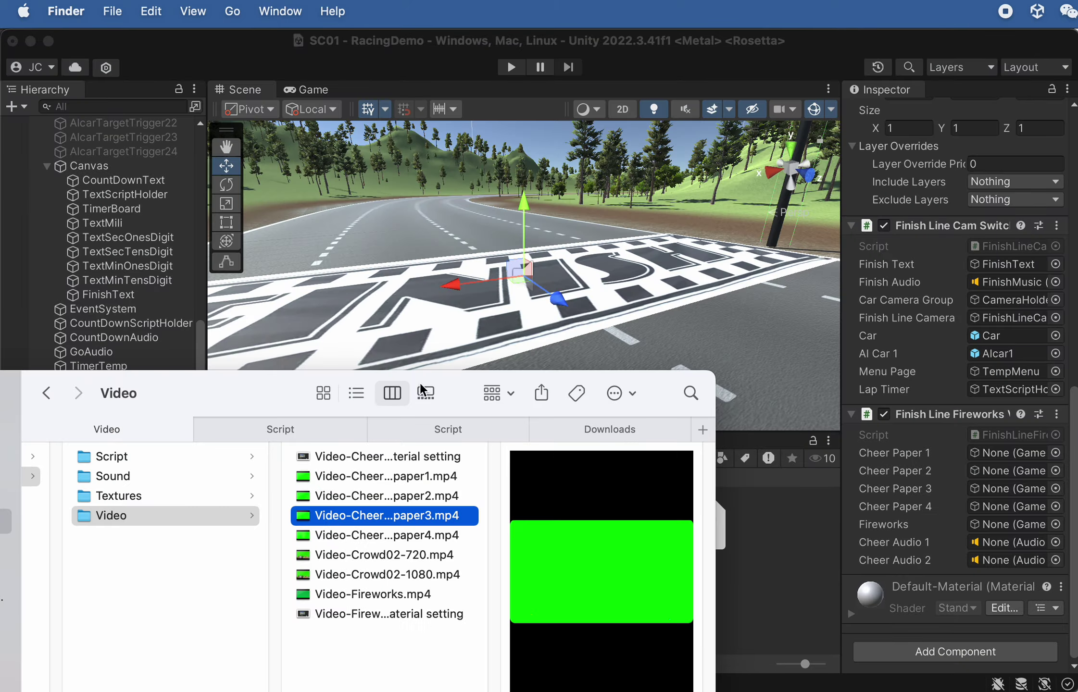
click(382, 587)
key(space)
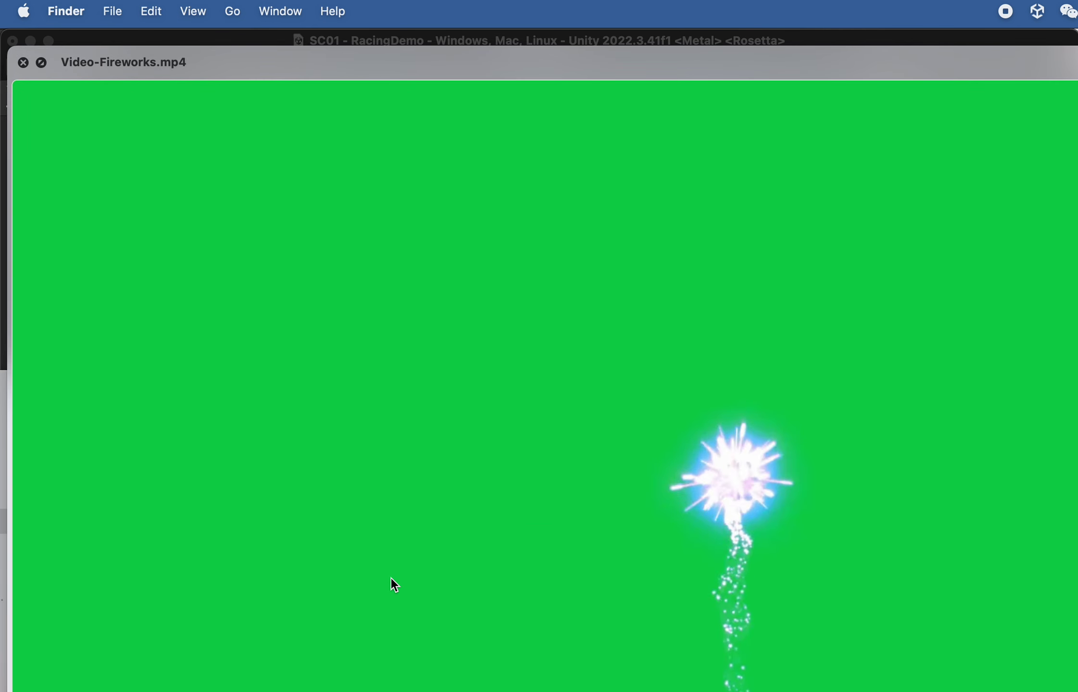
key(space)
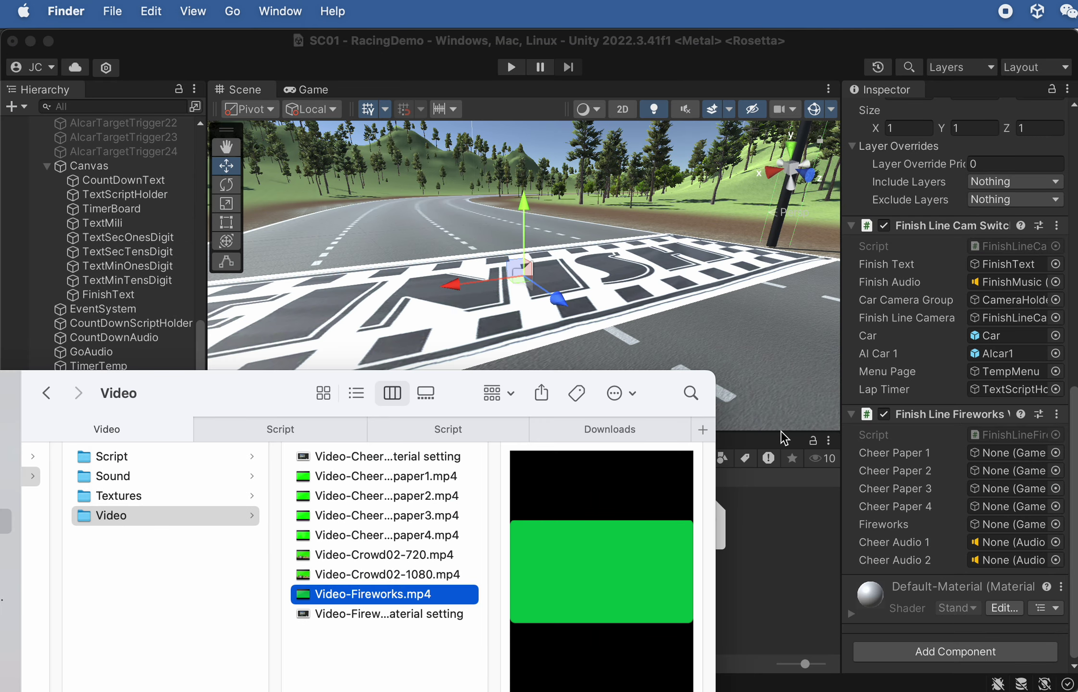
Preview CheerSound01.wav and CheerSound02.wav in the Sound folder
click(159, 492)
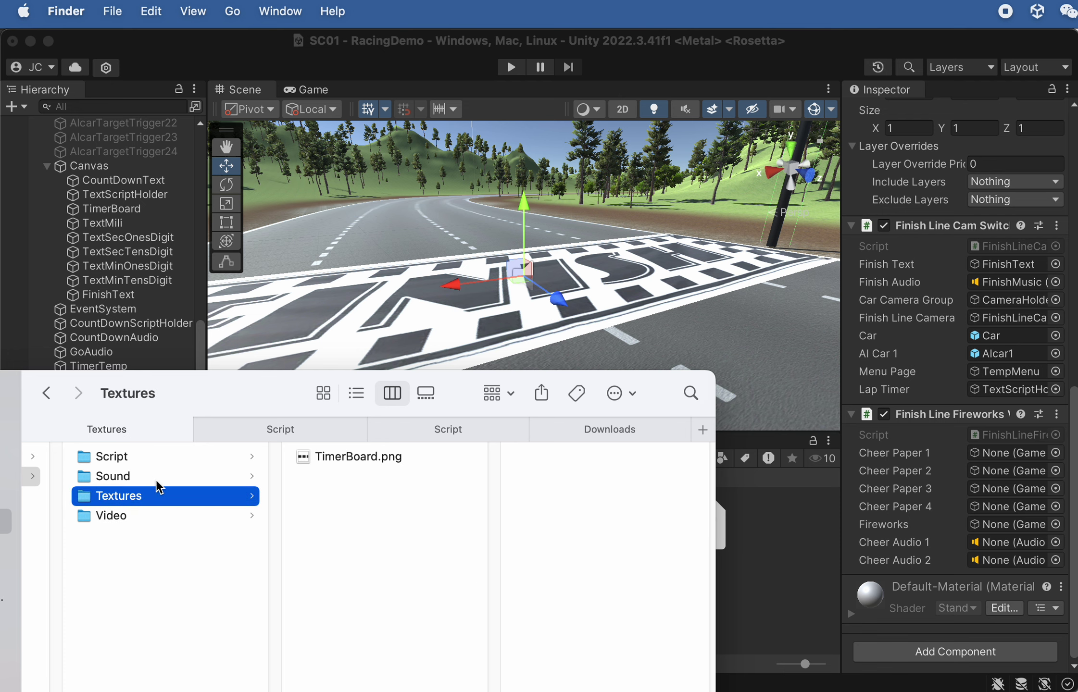
click(153, 470)
click(366, 459)
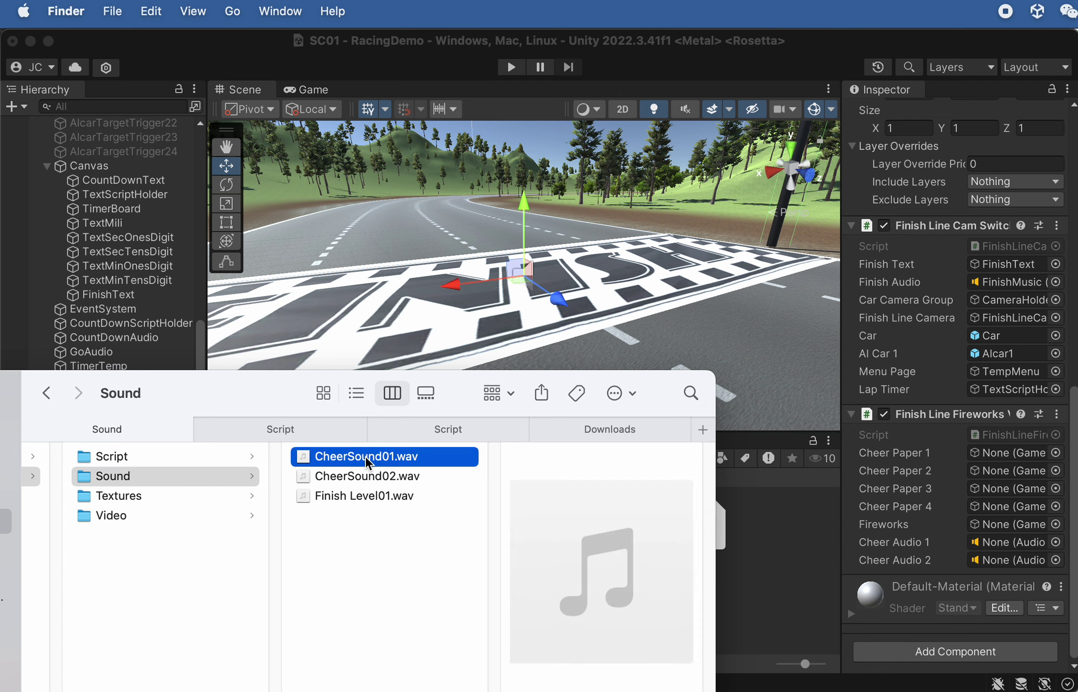
key(space)
key(Down)
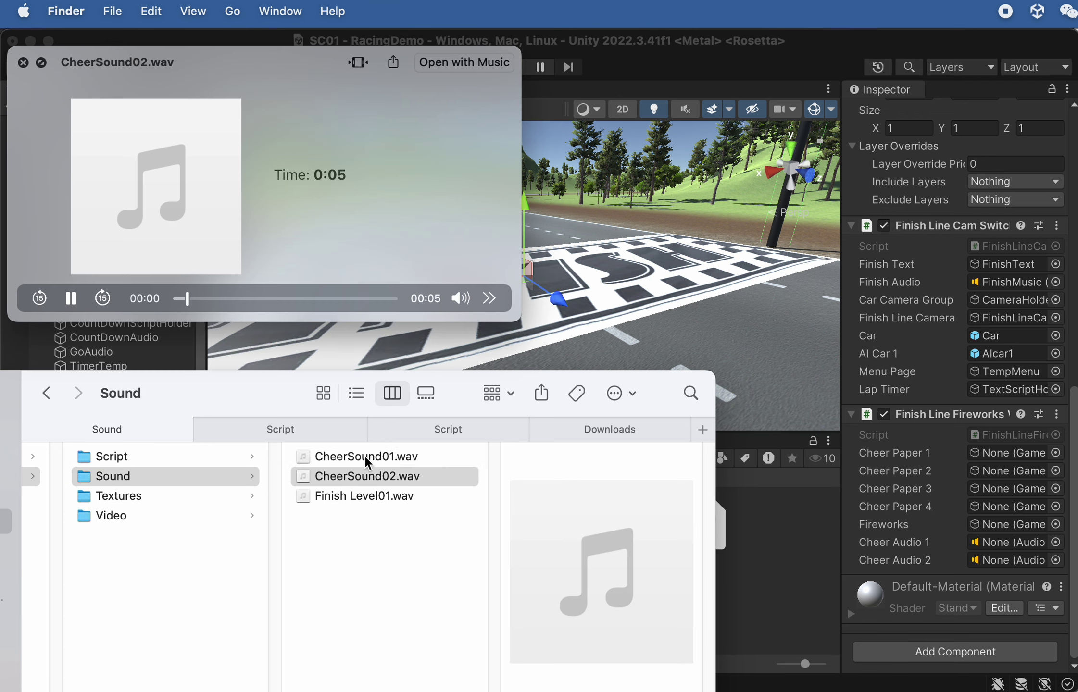
key(space)
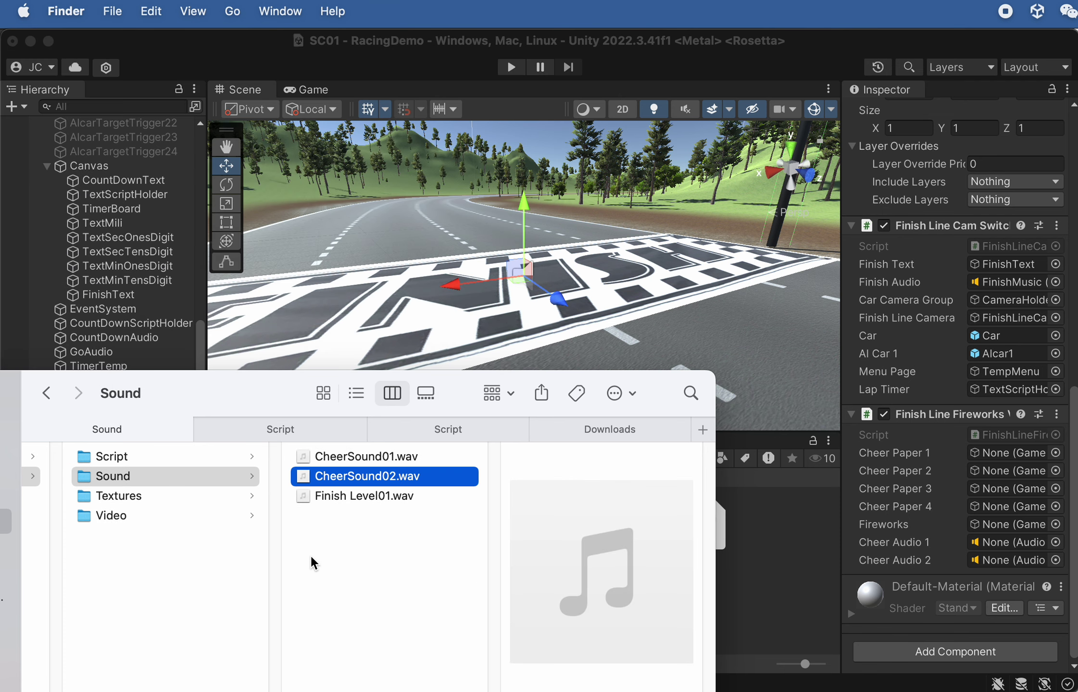
Import the four Cheering paper videos and Video-Fireworks.mp4 from Finder into the Unity project's Assets/Video folder
click(137, 518)
key(super+Tab)
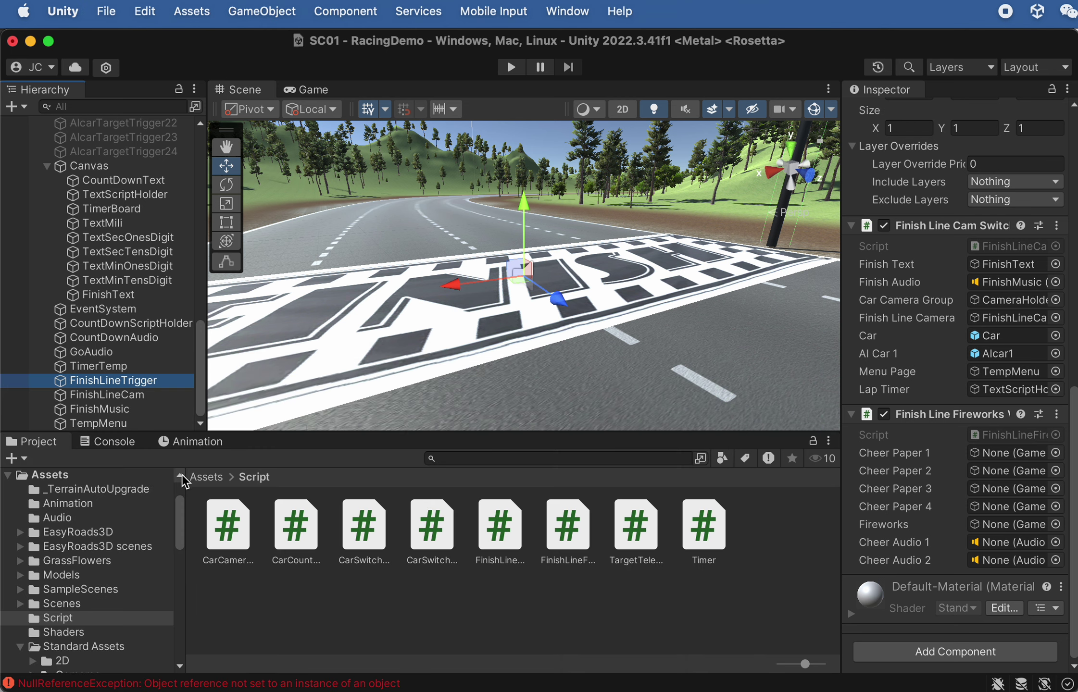
click(198, 477)
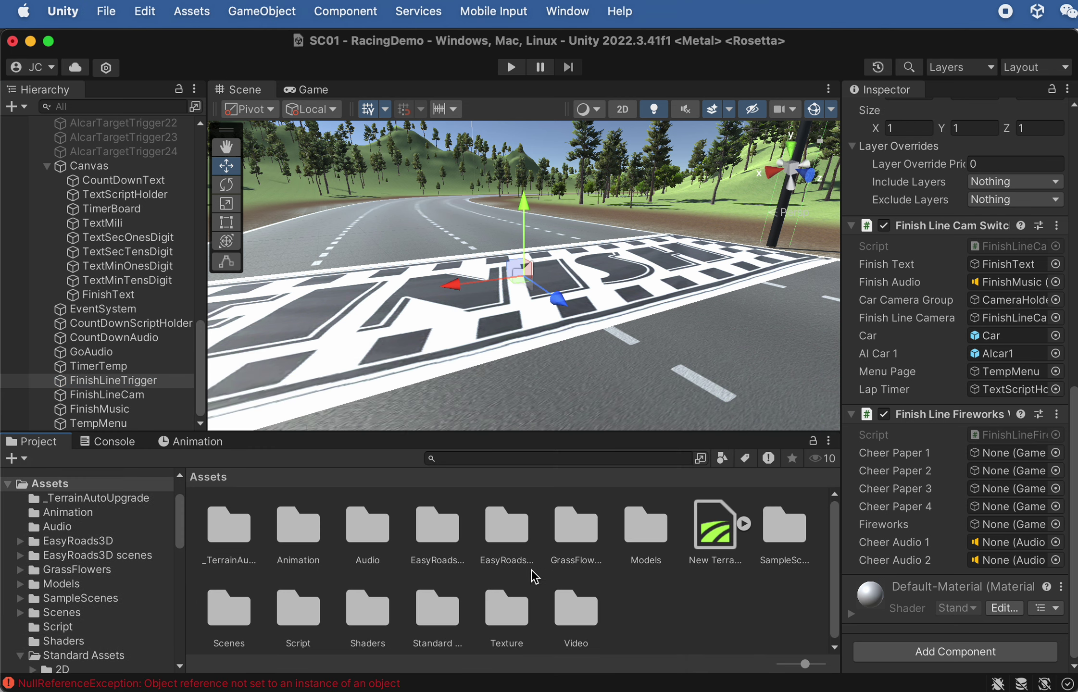
double_click(573, 600)
key(super+Tab)
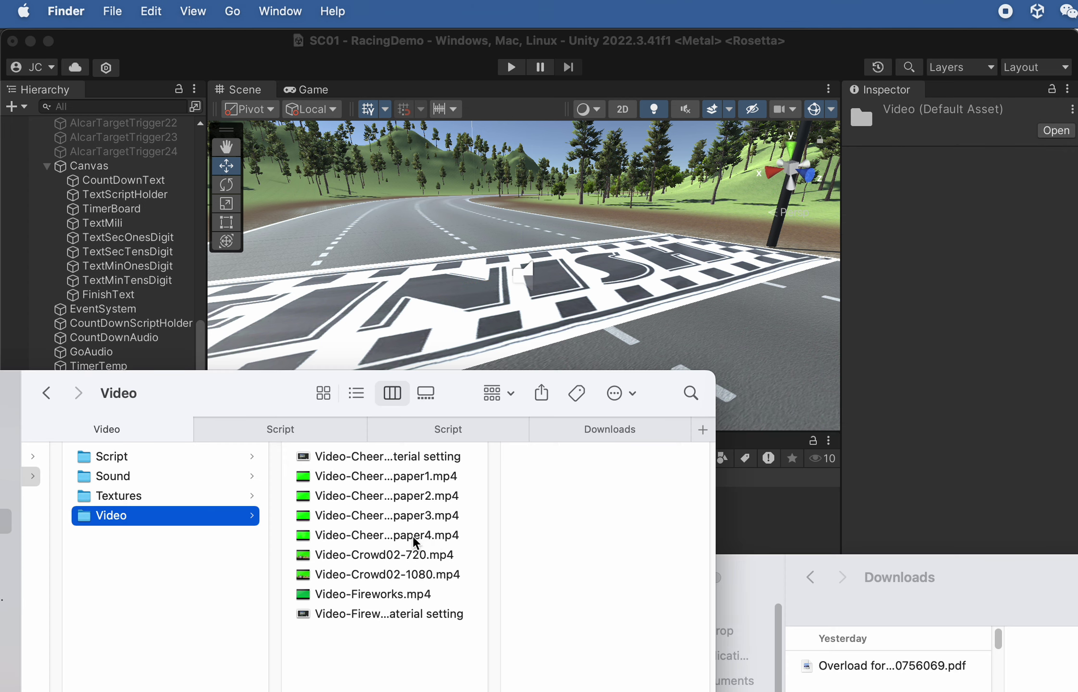
click(427, 477)
shift+click(423, 535)
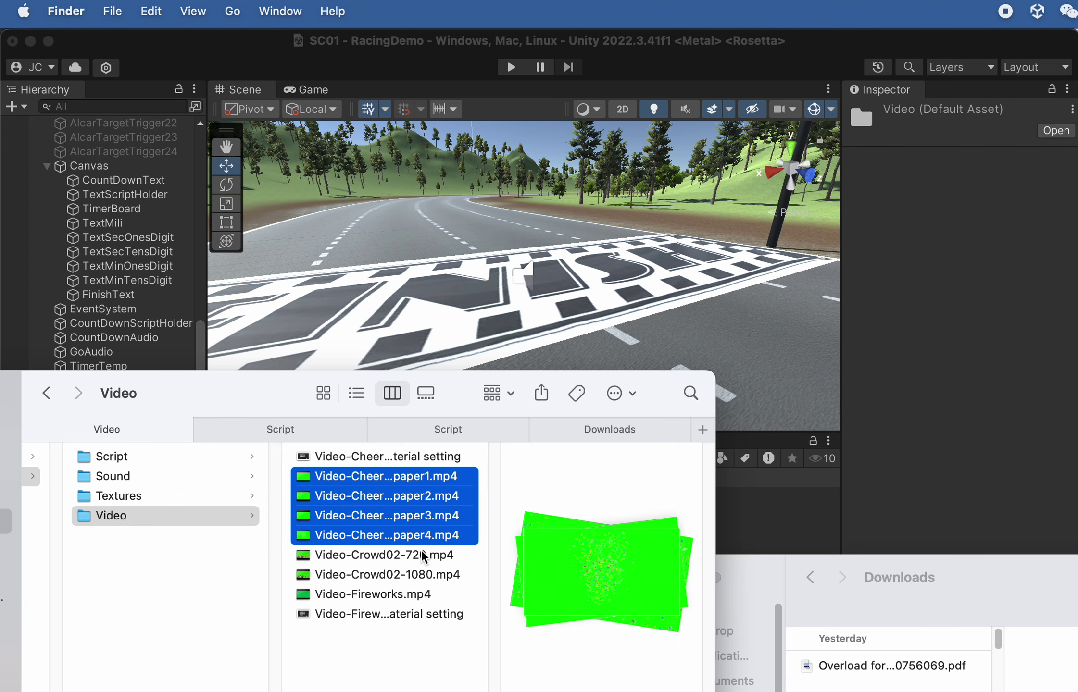
super+click(421, 596)
drag(394, 598, 761, 526)
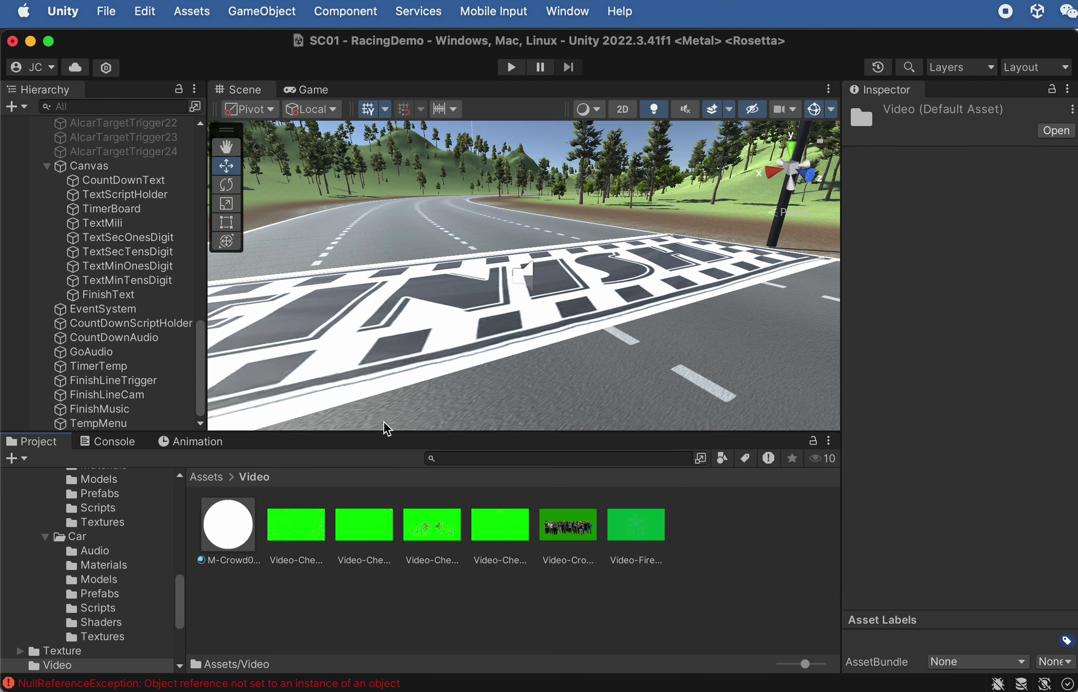
scroll(422, 294, down, 4)
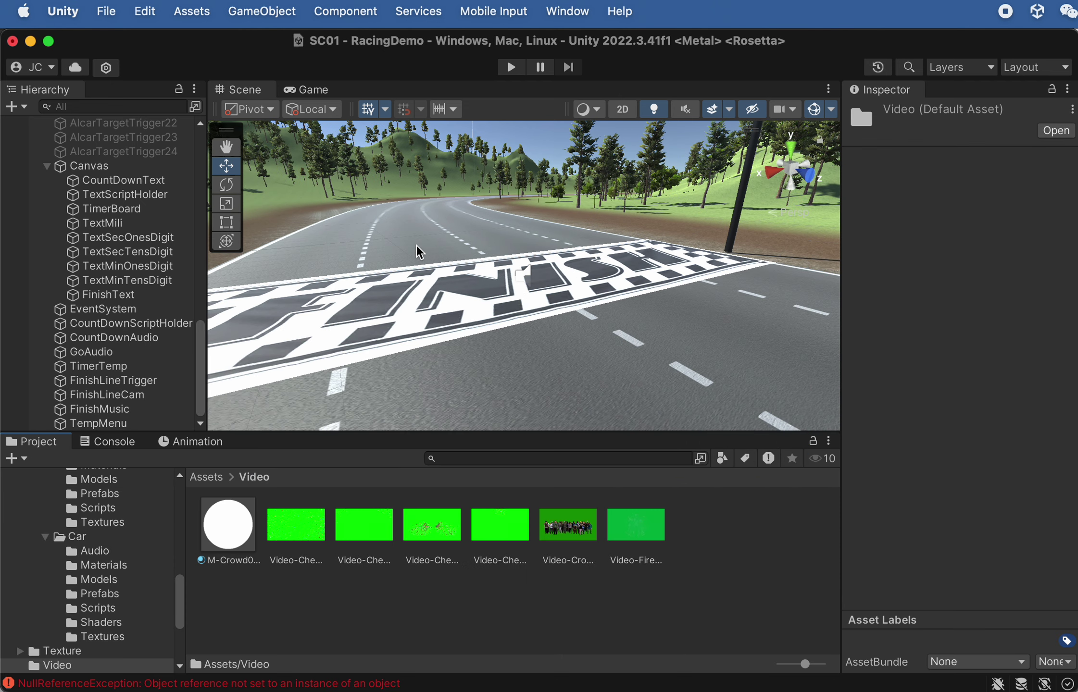
mouse_move(424, 234)
alt+mouse_down()
mouse_move(440, 288)
mouse_move(359, 246)
mouse_move(413, 243)
alt+mouse_up()
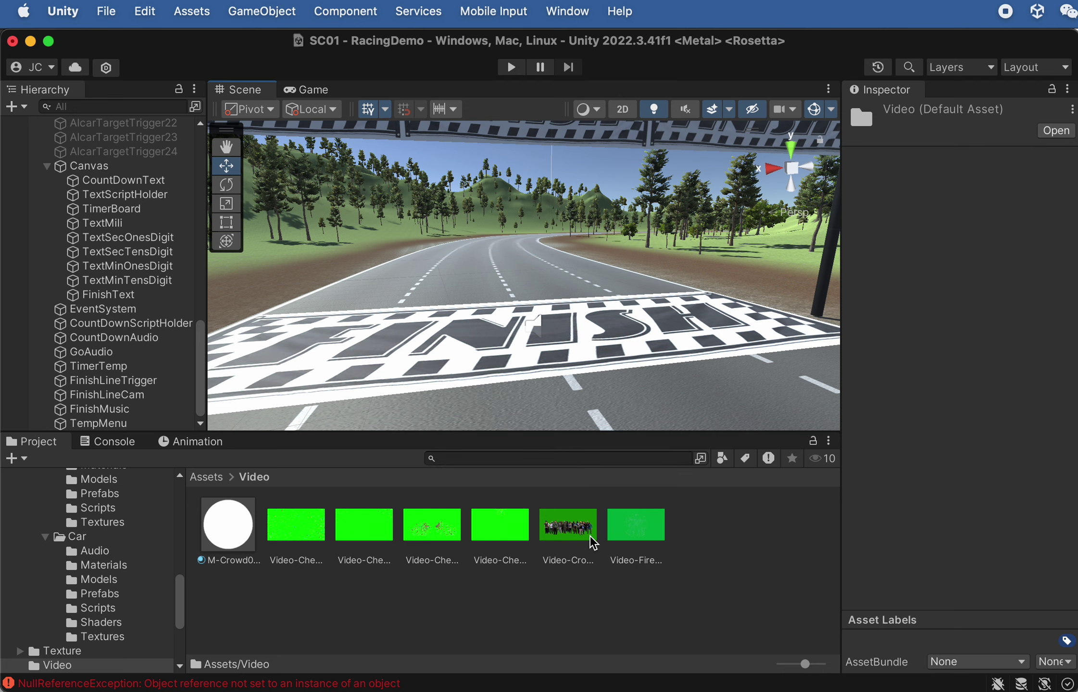
Create a 3D Quad at the finish line and name it CheerPaper1
alt+drag(498, 342, 561, 312)
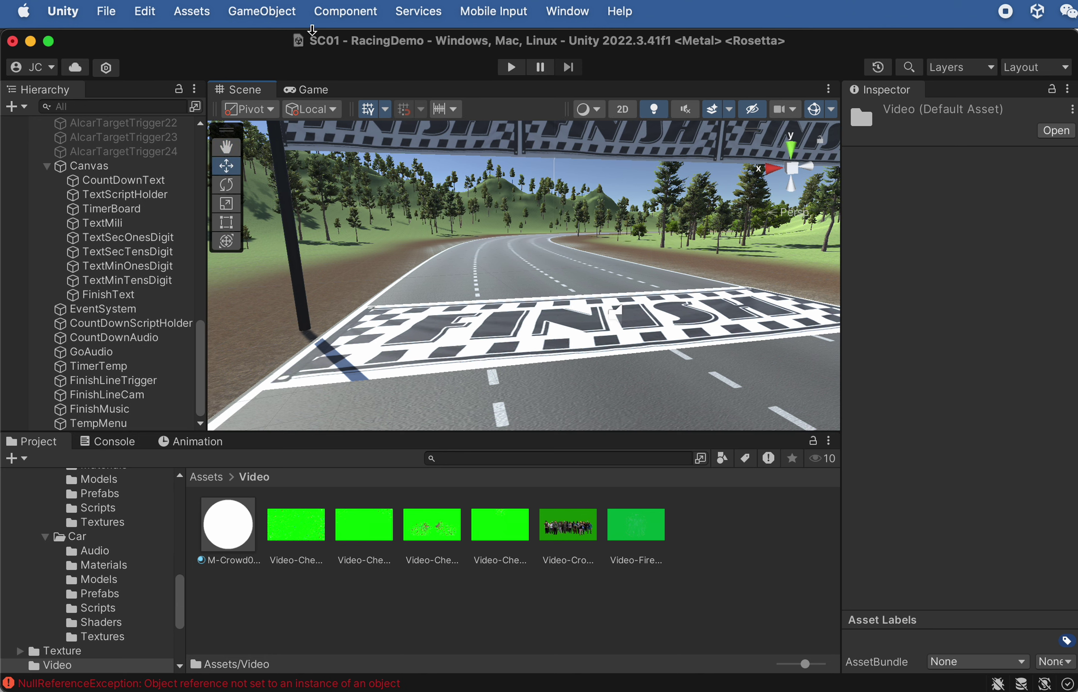
click(262, 12)
mouse_move(294, 108)
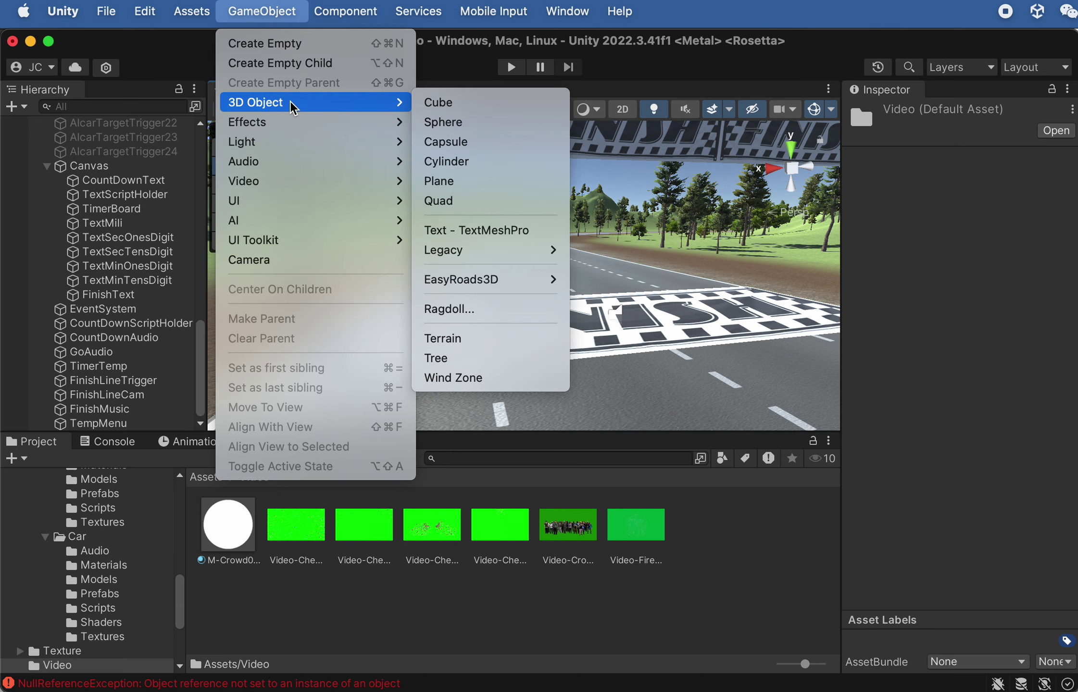
click(476, 203)
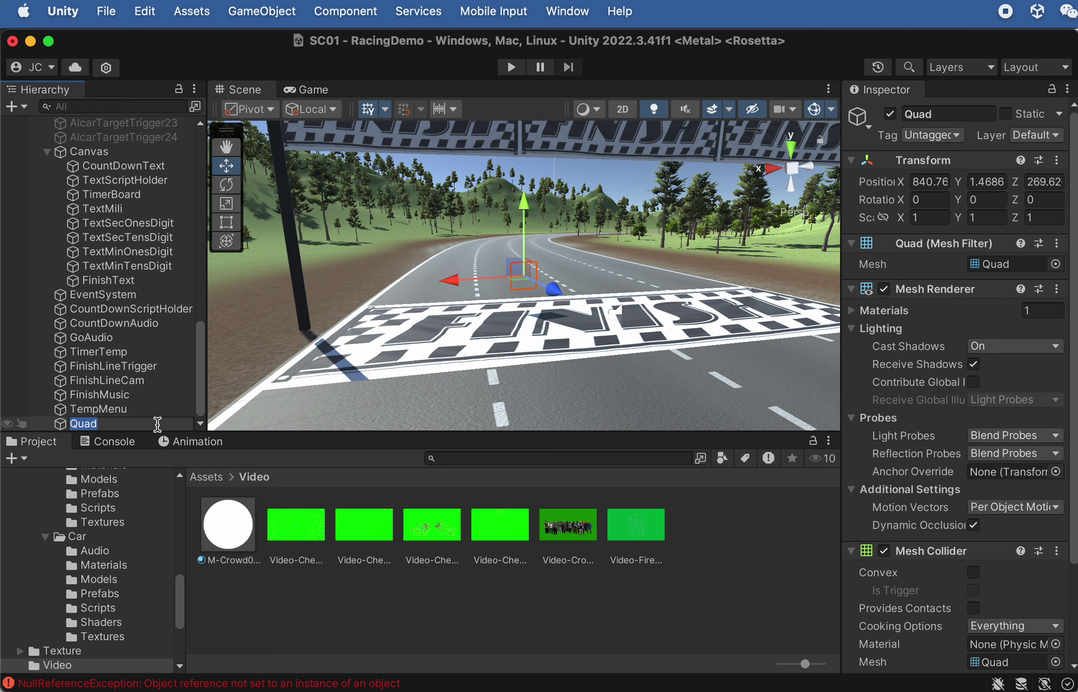
text(F)
key(Return)
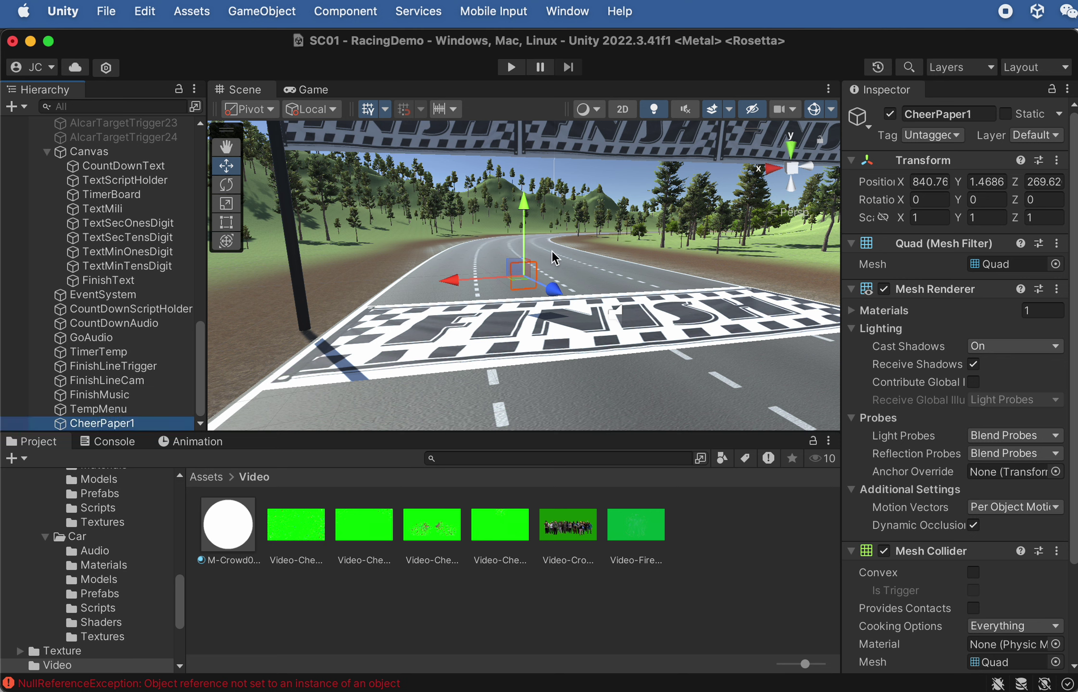
Rotate CheerPaper1 to about 213 degrees around Y and scale it uniformly to about 6.84
key(e)
drag(551, 284, 609, 283)
scroll(564, 293, up, 3)
alt+drag(527, 281, 463, 223)
key(r)
key(e)
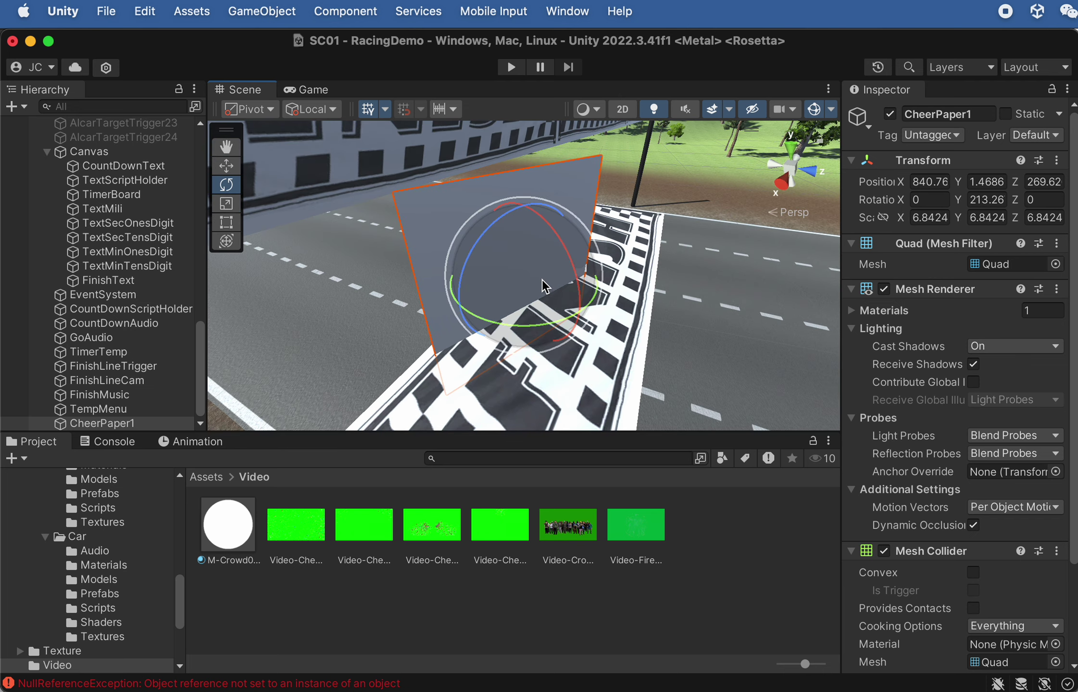
Fit CheerPaper1 behind the finish banner with Y rotation about 190, uniform scale about 12.89 and position about X 841.86, Z 267.59
drag(520, 331, 543, 235)
key(r)
key(w)
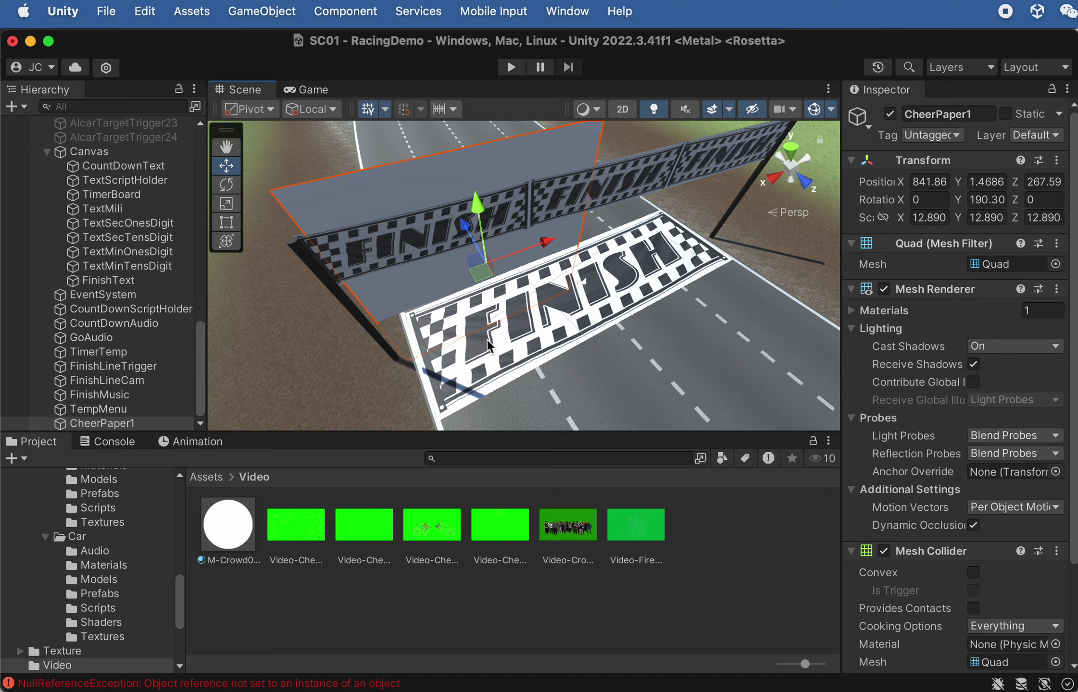
alt+drag(472, 313, 421, 118)
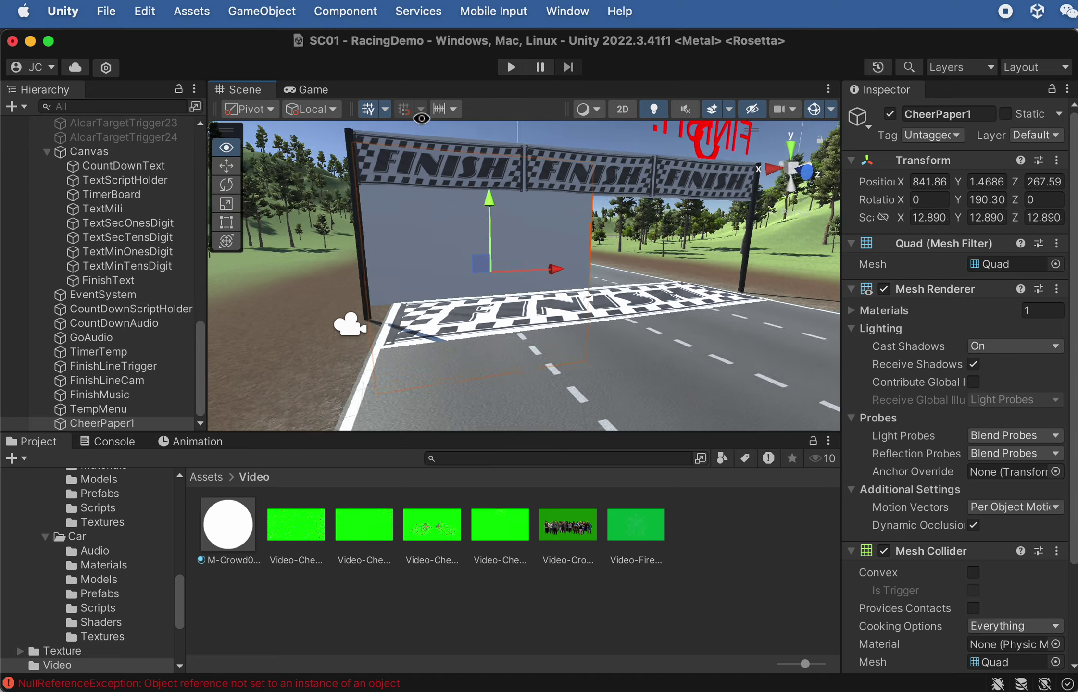
scroll(453, 302, up, 5)
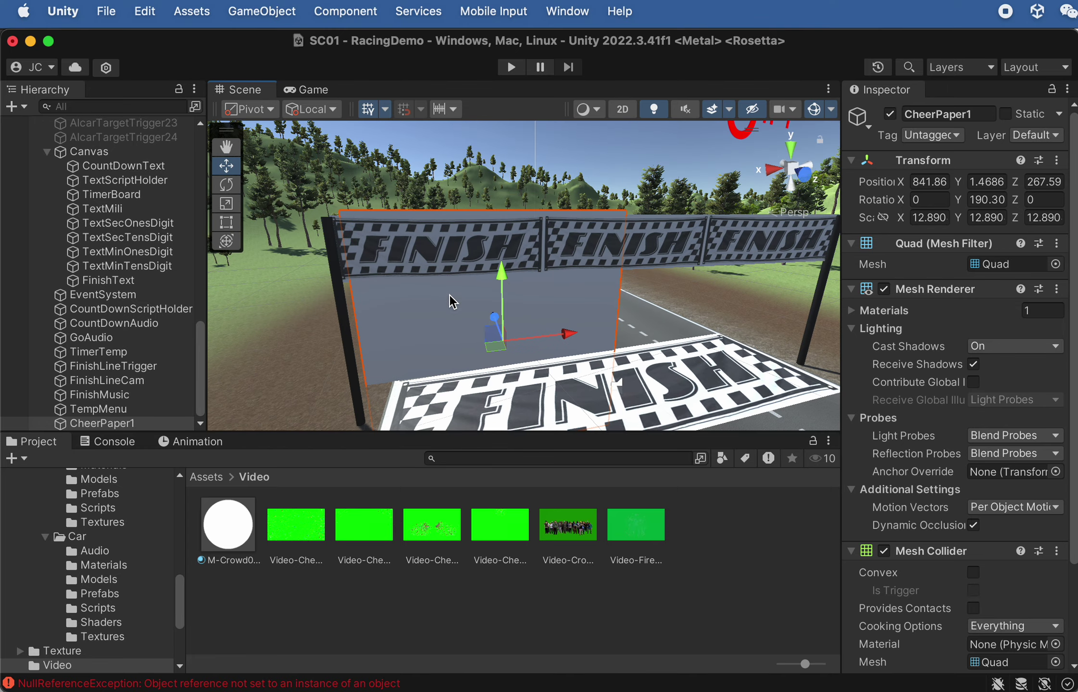
scroll(450, 298, up, 5)
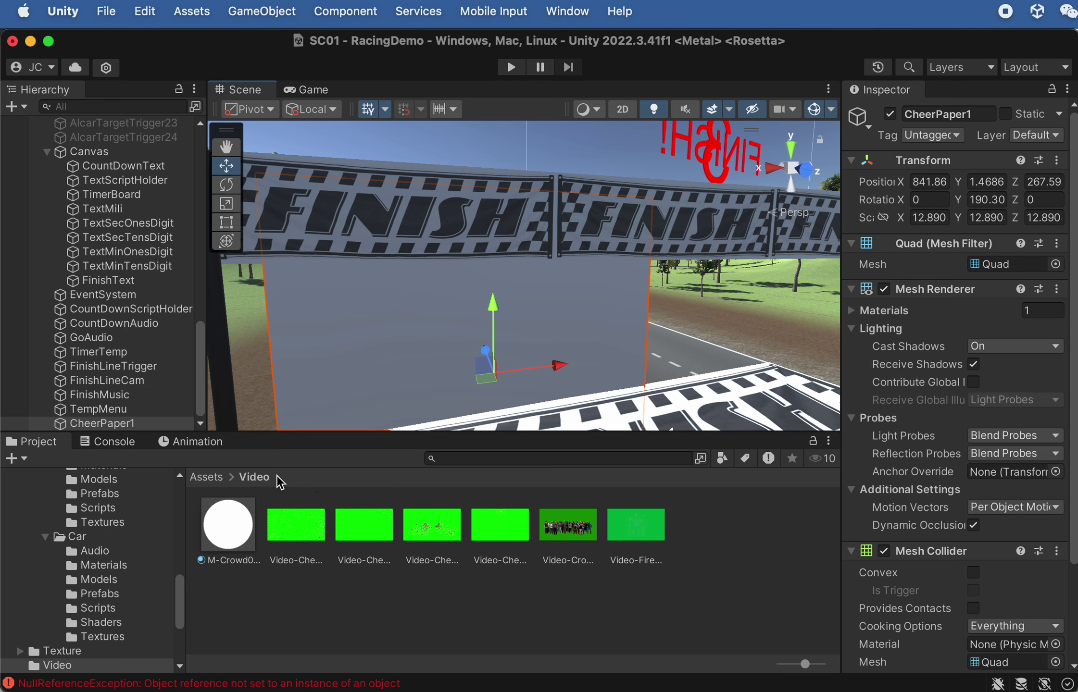
Duplicate the M-Crowd01a material in the Video folder and start renaming the copy with a name beginning "M-Ch"
click(238, 562)
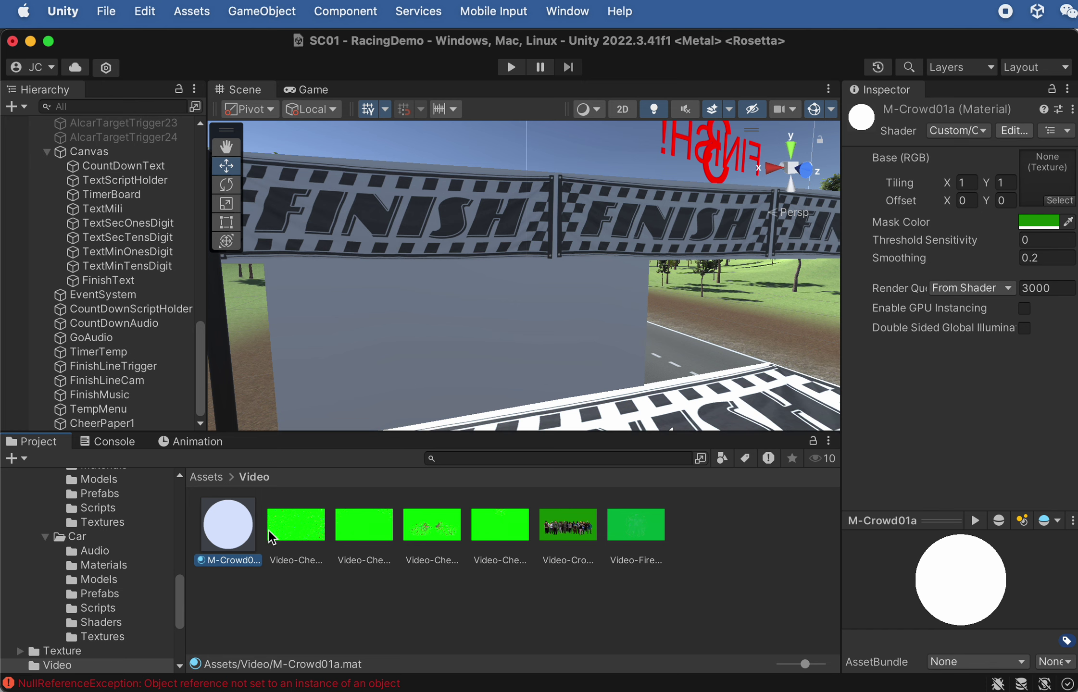
key(super+d)
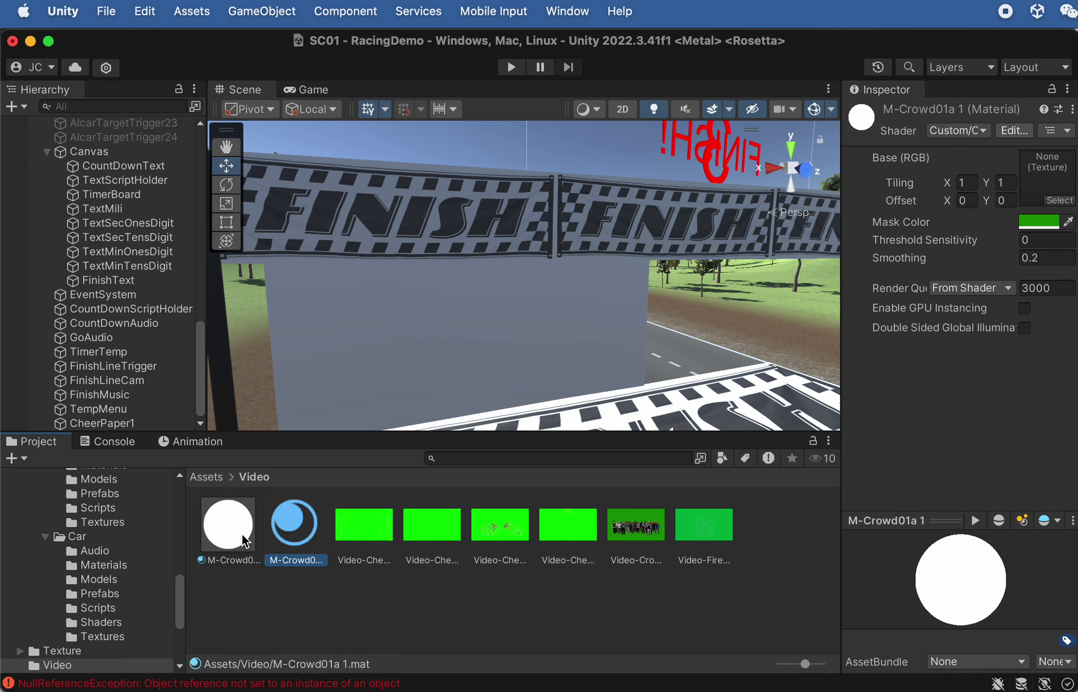
key(Return)
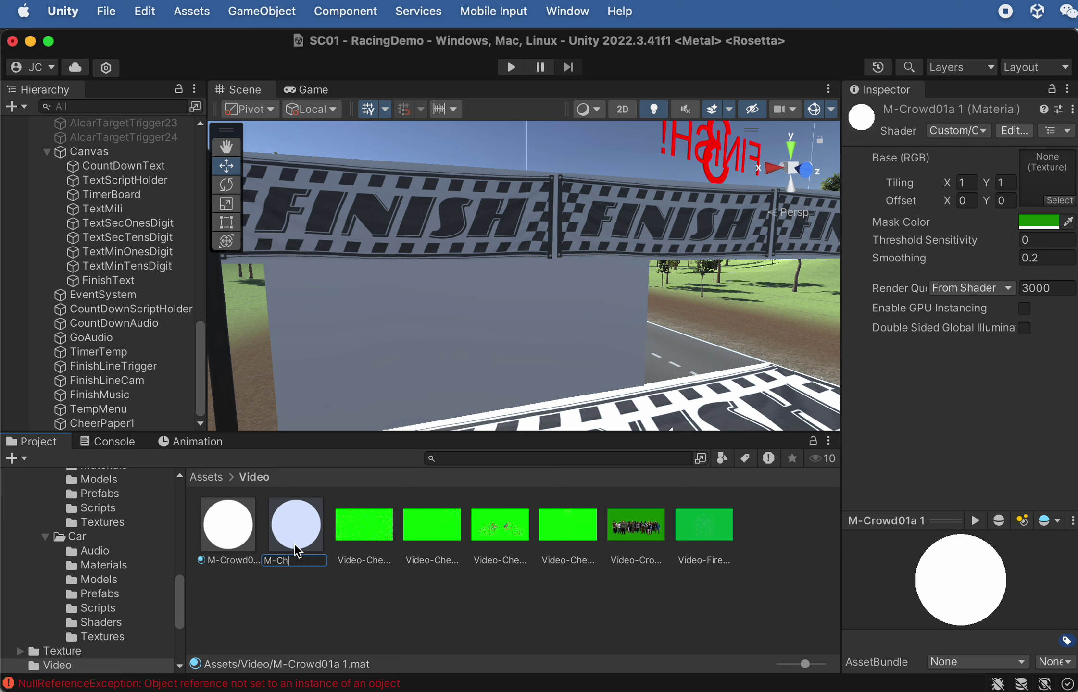
Name the duplicated crowd material M-CheerPaper1 and apply it to the quad at the finish line
text(M-CheerPaper1)
key(Return)
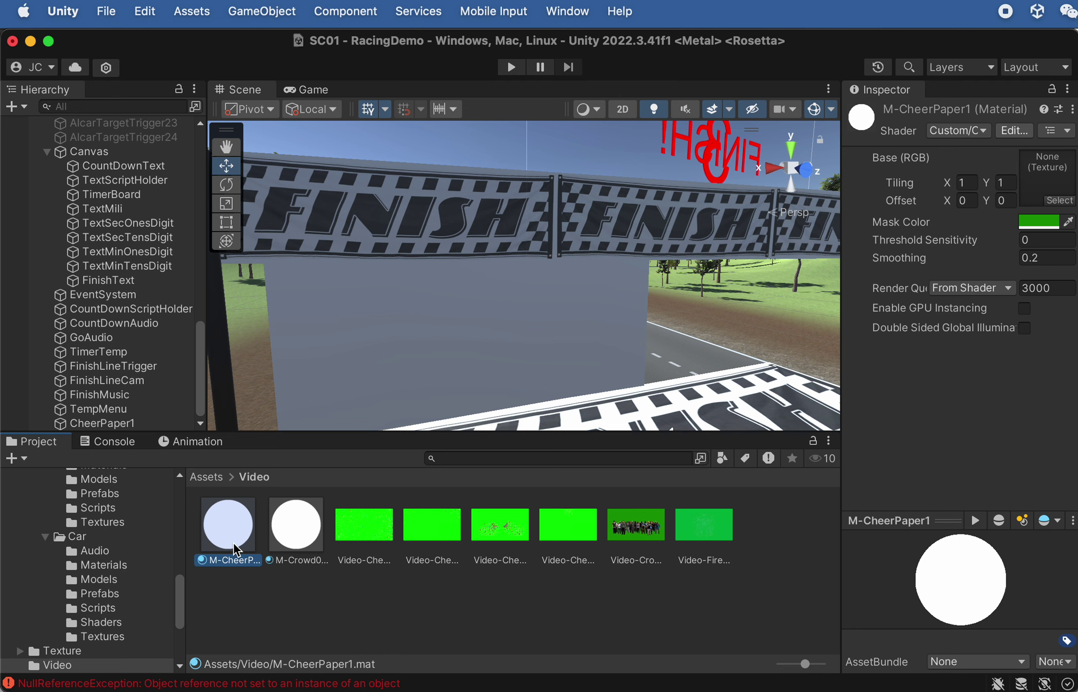
drag(232, 540, 341, 290)
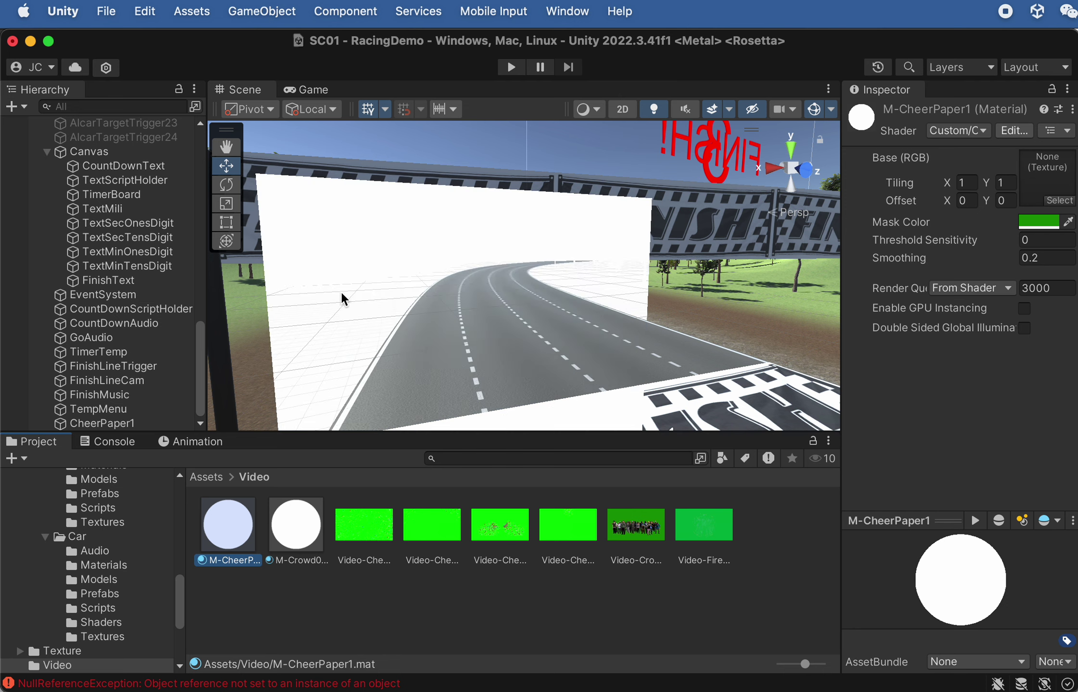
Raise the CheerPaper1 quad to a Y position of about 6.17 so it stands above the road
right_drag(340, 271, 387, 305)
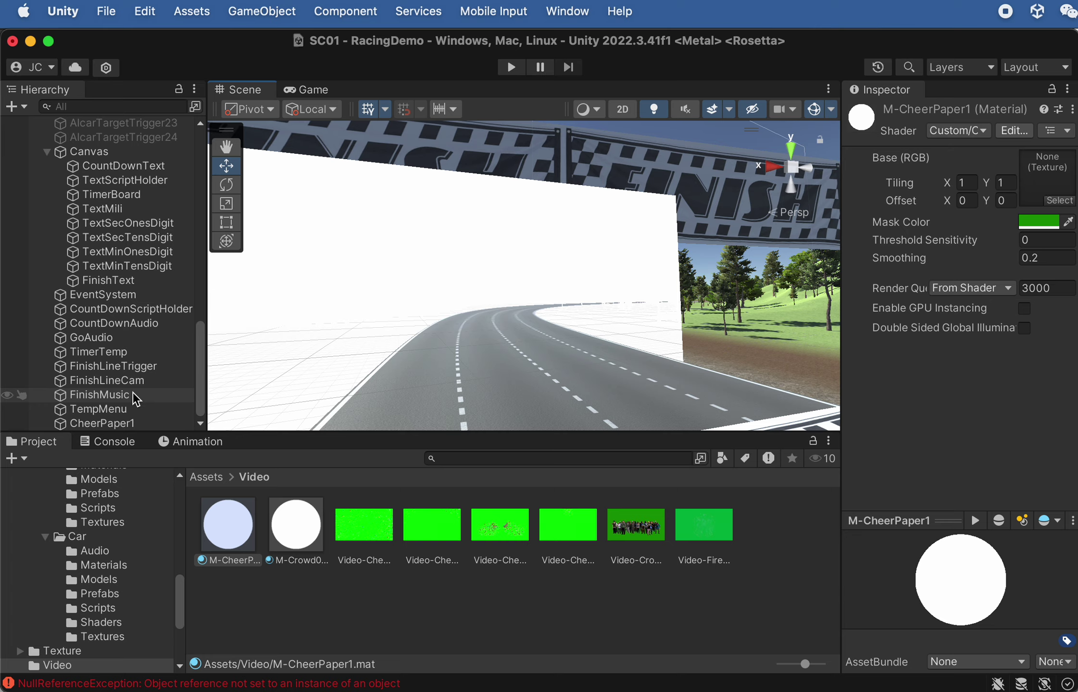
click(129, 422)
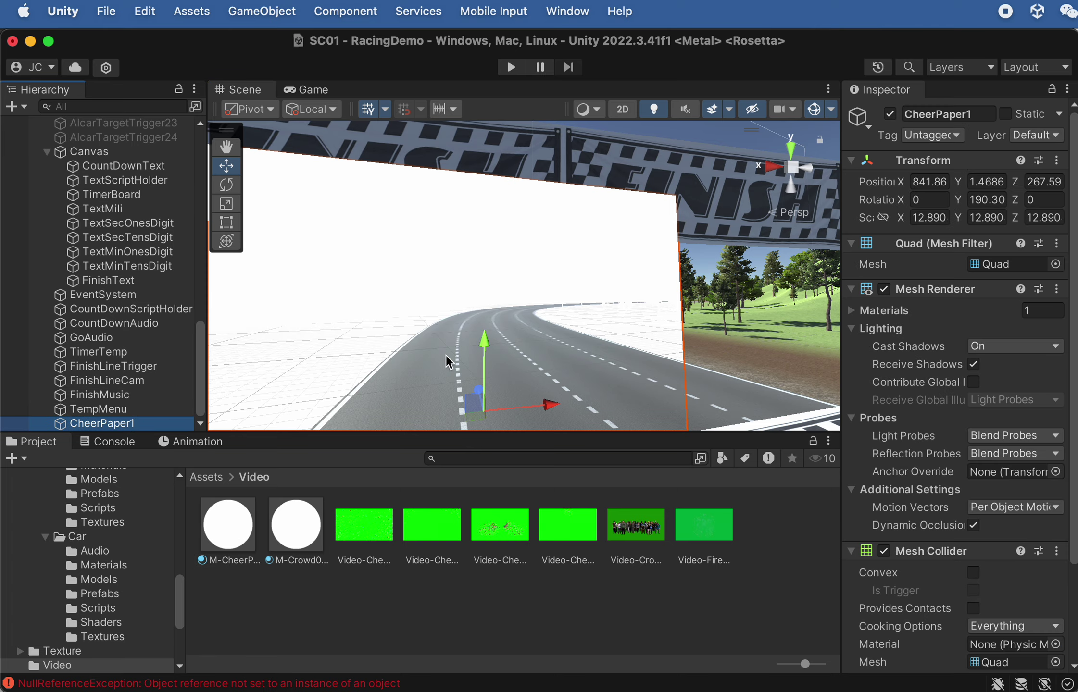
right_drag(598, 327, 525, 252)
drag(526, 253, 525, 214)
right_drag(526, 214, 521, 250)
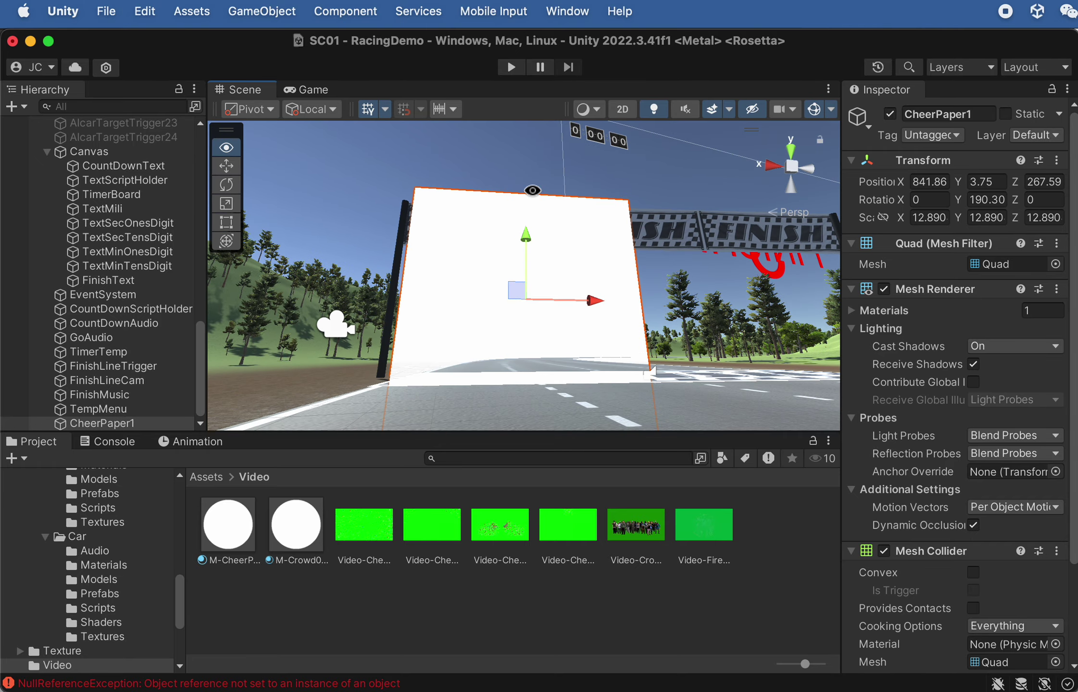
drag(522, 251, 527, 207)
drag(525, 185, 527, 192)
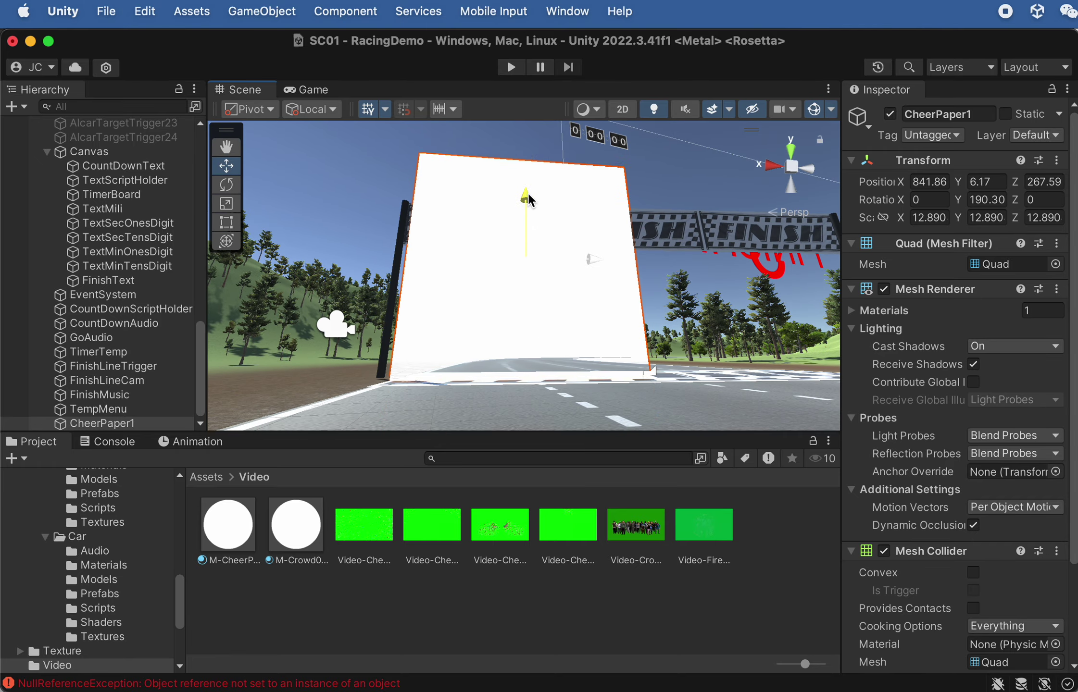
Shift the CheerPaper1 quad along its depth axis to about Z 265.35 and nudge it sideways across the road
right_drag(527, 192, 533, 269)
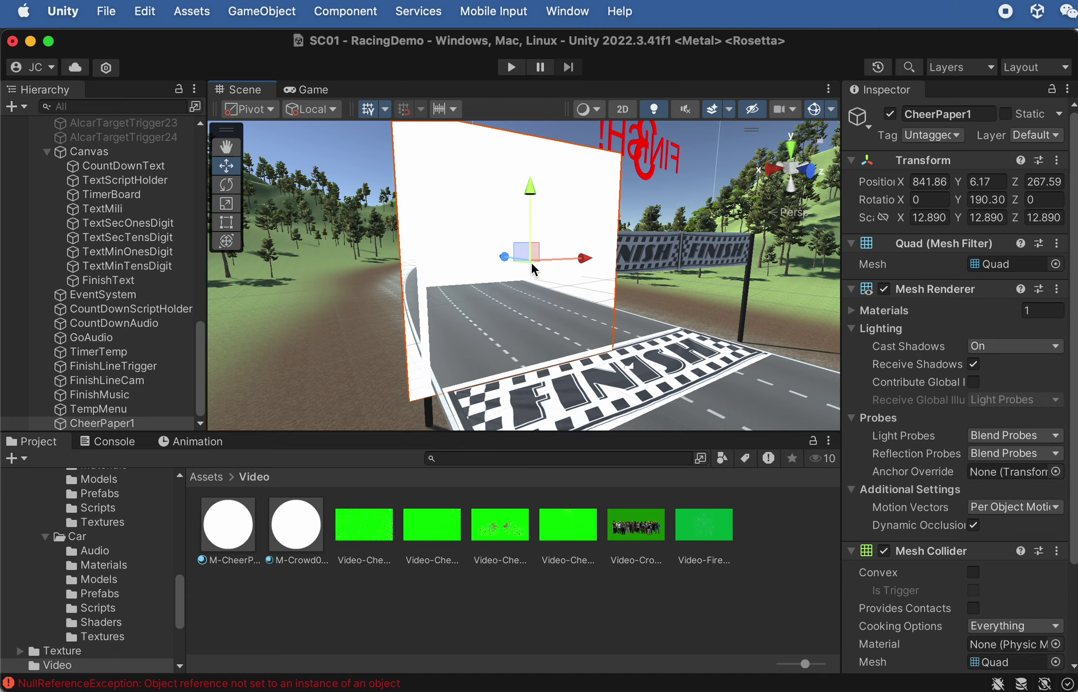
mouse_move(503, 253)
mouse_down()
mouse_move(480, 241)
mouse_move(488, 247)
mouse_up()
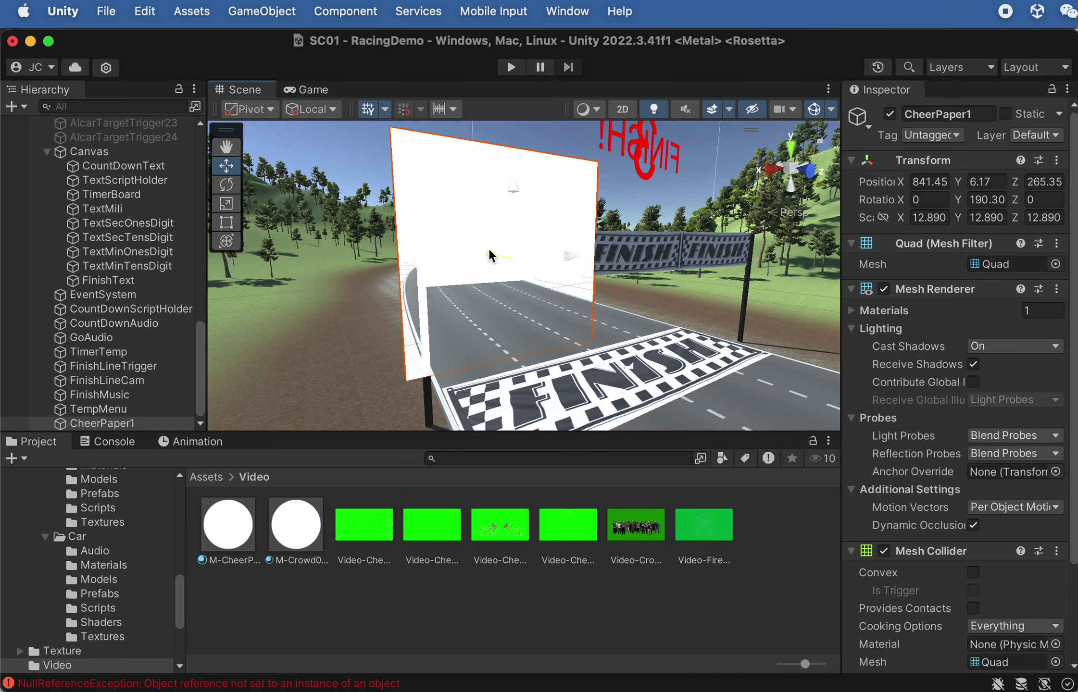
scroll(493, 291, down, 2)
right_drag(495, 298, 476, 320)
drag(578, 257, 567, 248)
Add a Video Player component to CheerPaper1 and assign the Video-Cheering paper1 clip to it
scroll(866, 441, down, 4)
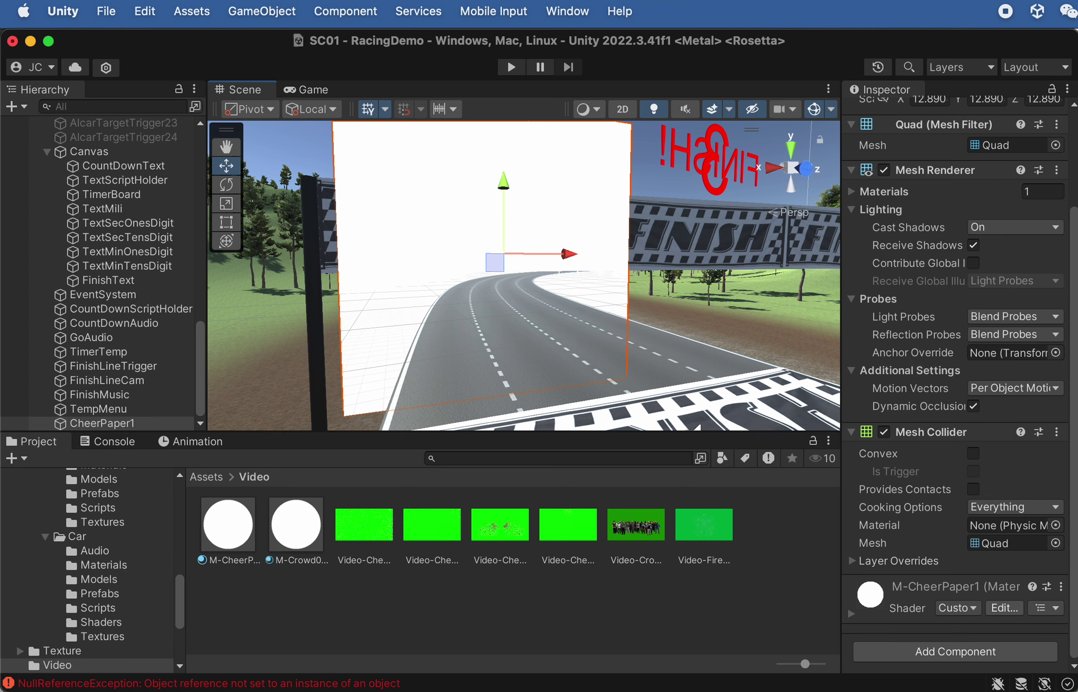
click(953, 659)
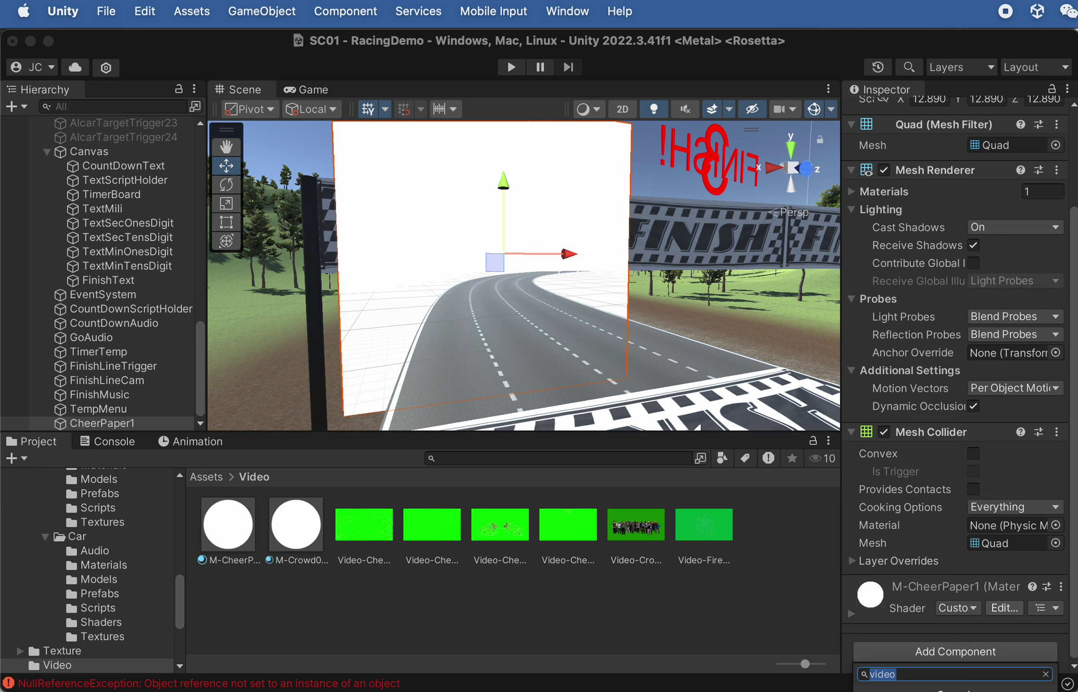
key(Return)
scroll(932, 624, down, 3)
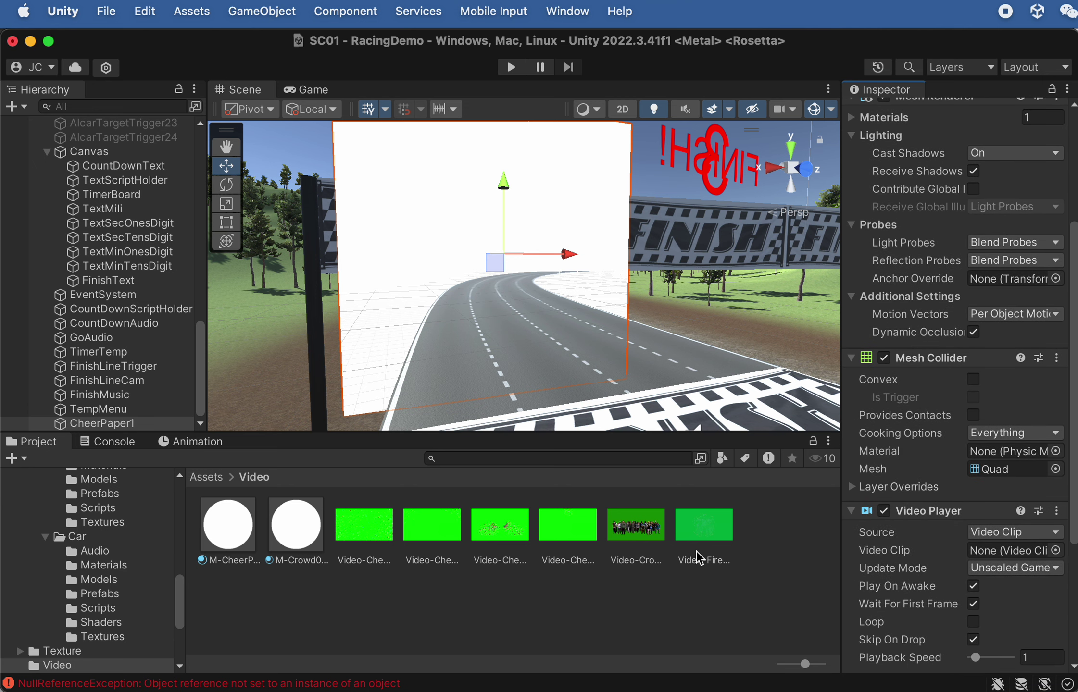
drag(347, 526, 980, 546)
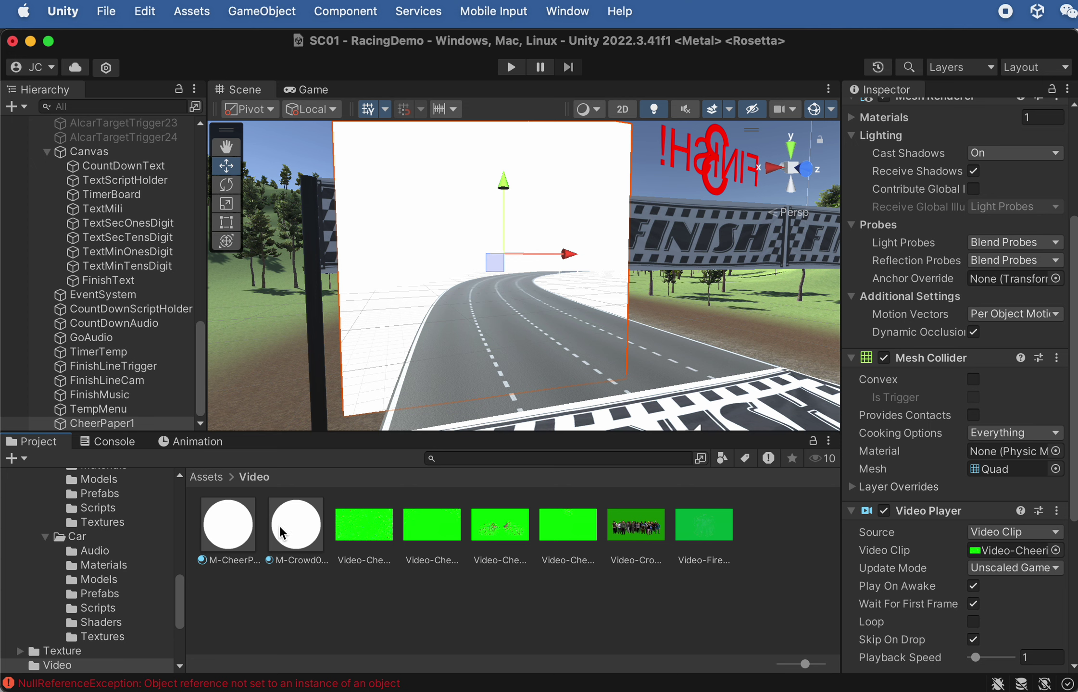
Set the M-CheerPaper1 material's mask color by sampling the green of the first cheering video's thumbnail
click(227, 537)
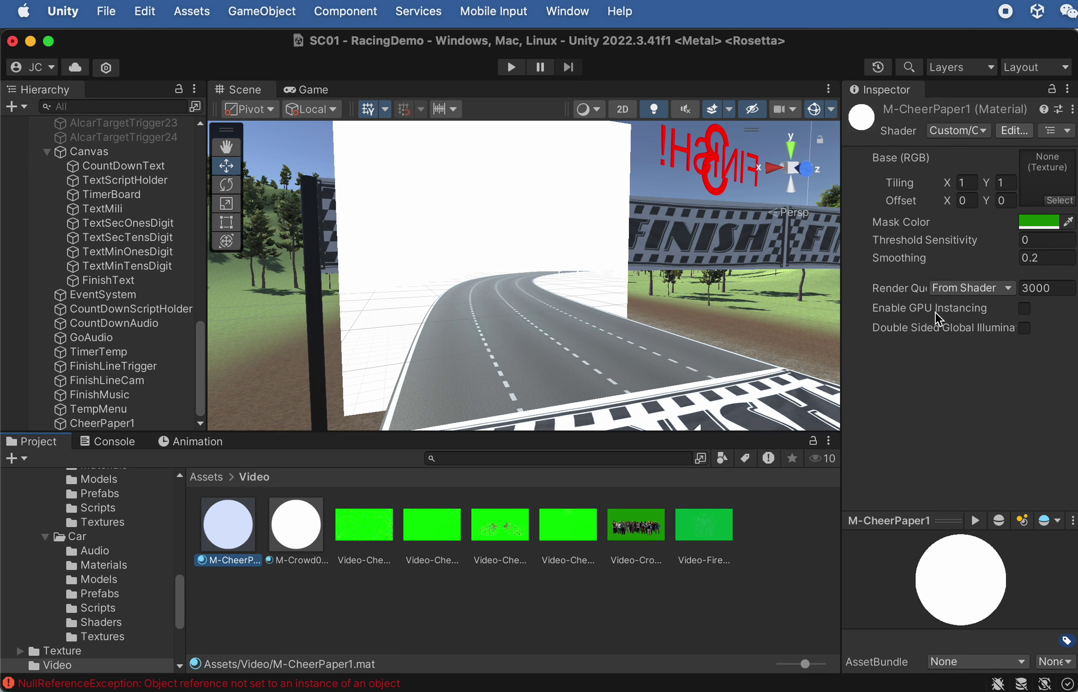
click(1068, 222)
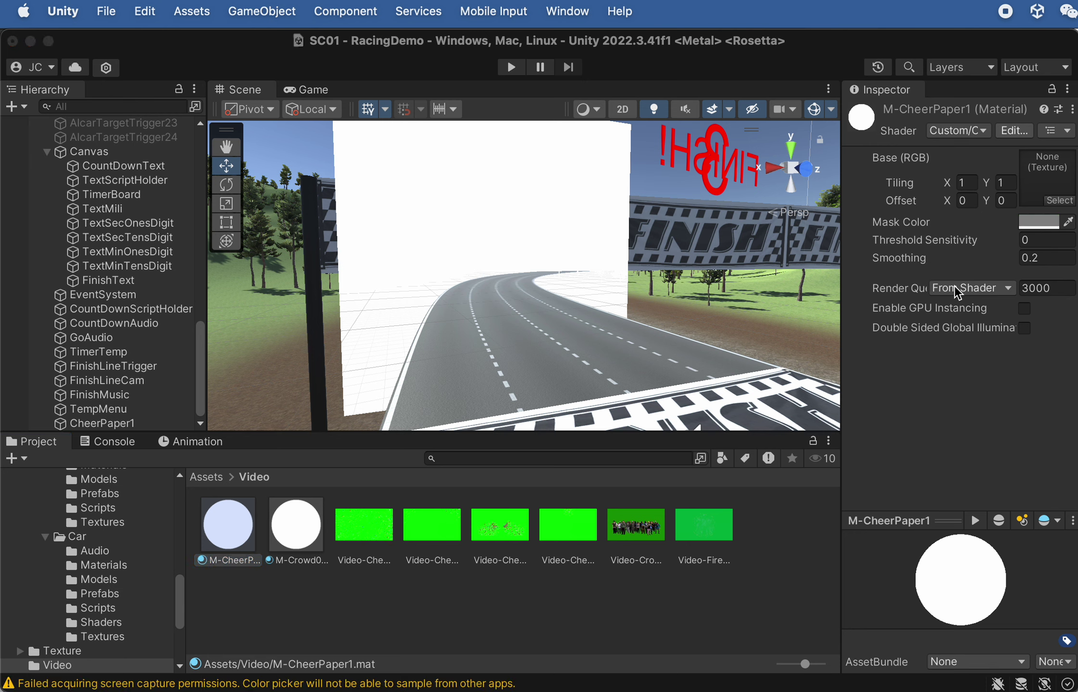
click(371, 531)
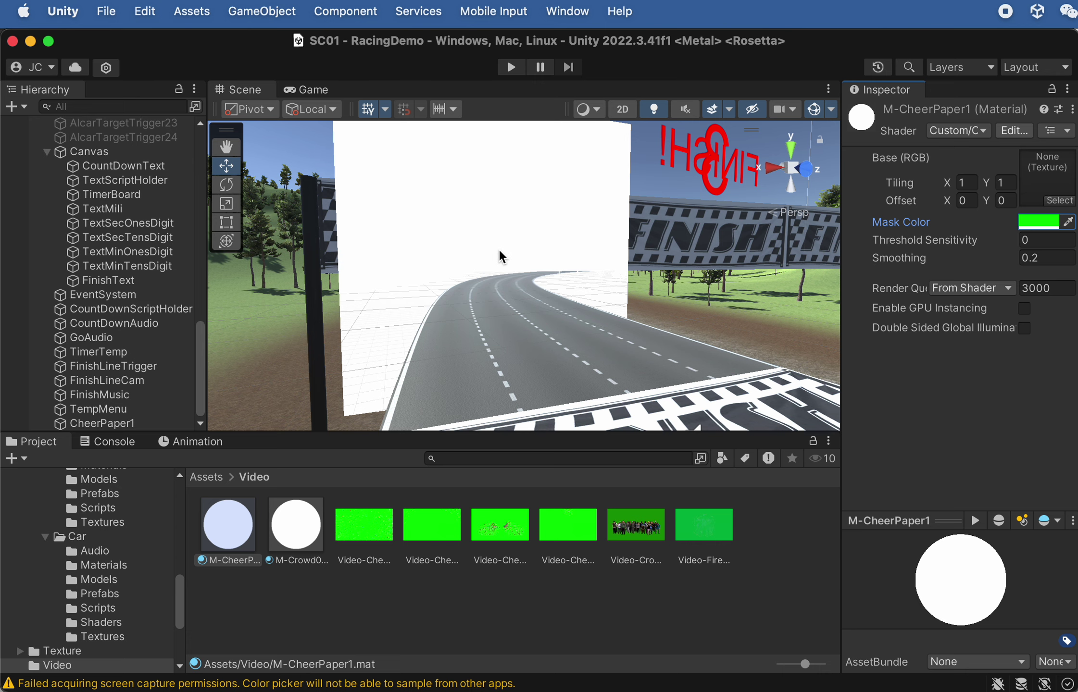
Run the game to check the cheering effect at the finish line, and stop it
click(511, 67)
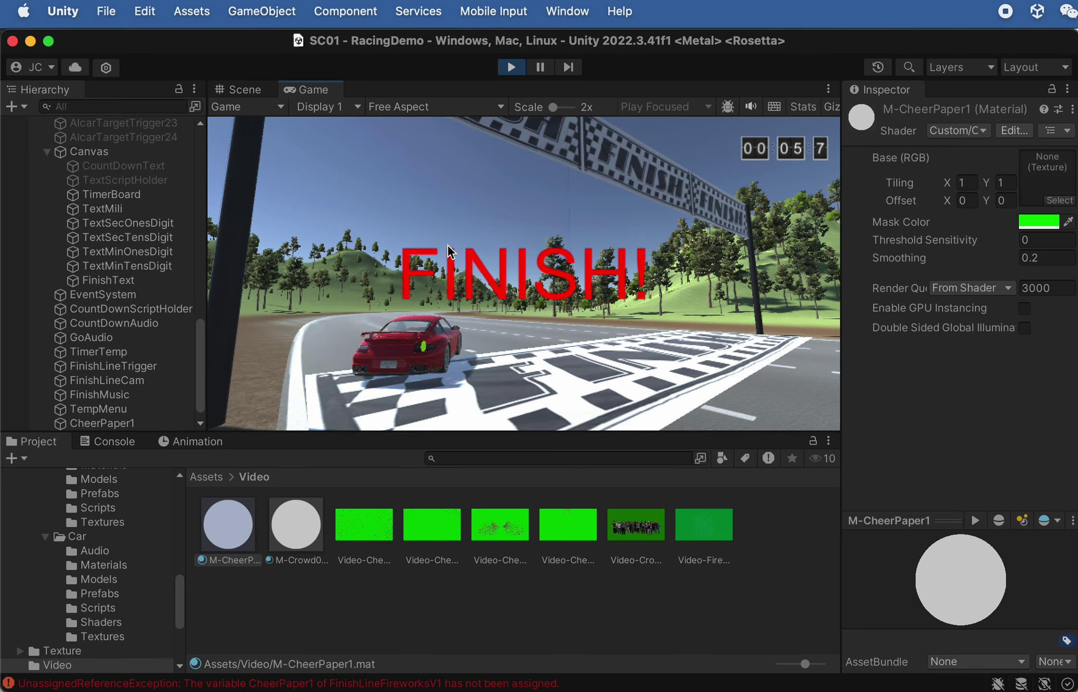
click(510, 69)
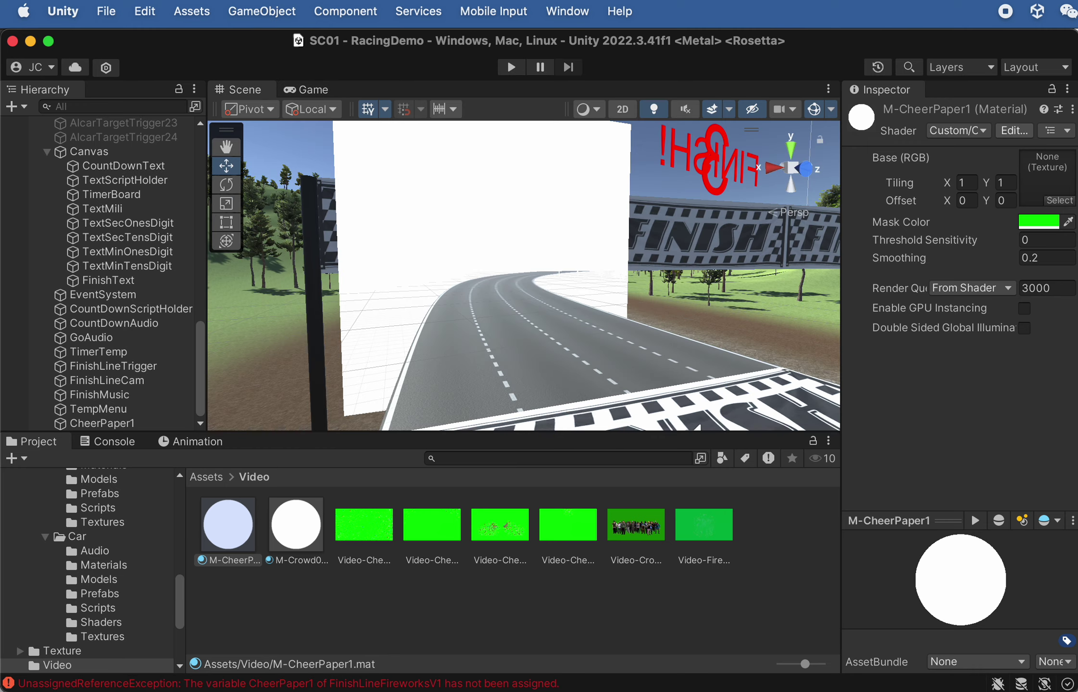
Switch to Finder, preview Video-Cheering paper1.mp4 and return to Unity
key(super+Tab)
click(387, 575)
click(416, 476)
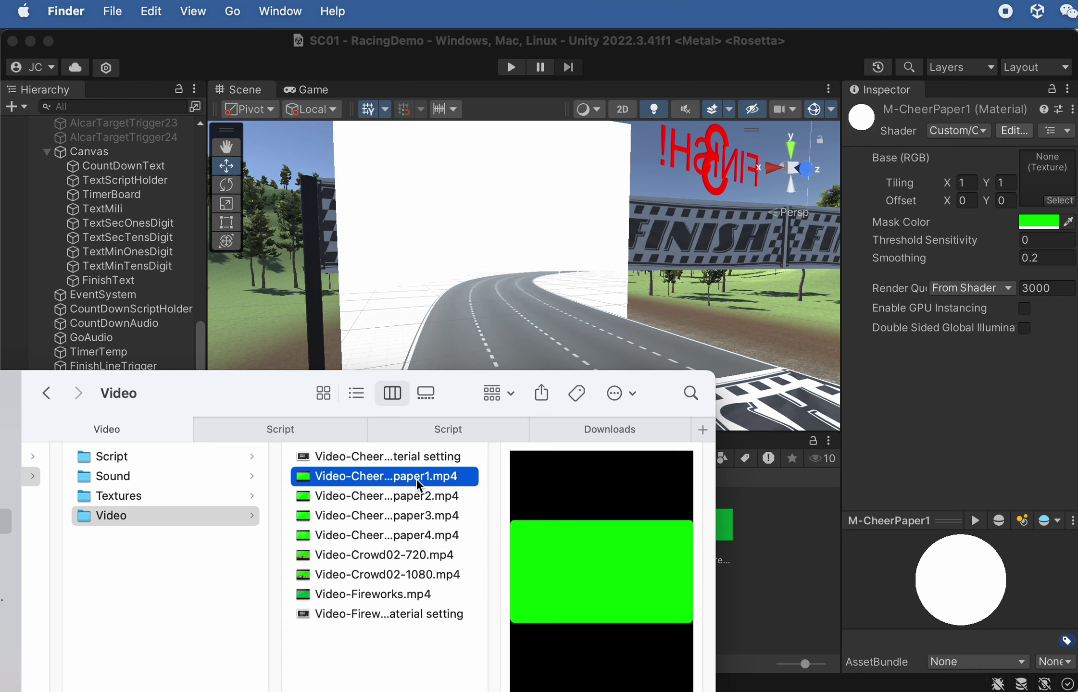
key(space)
key(space)
click(980, 455)
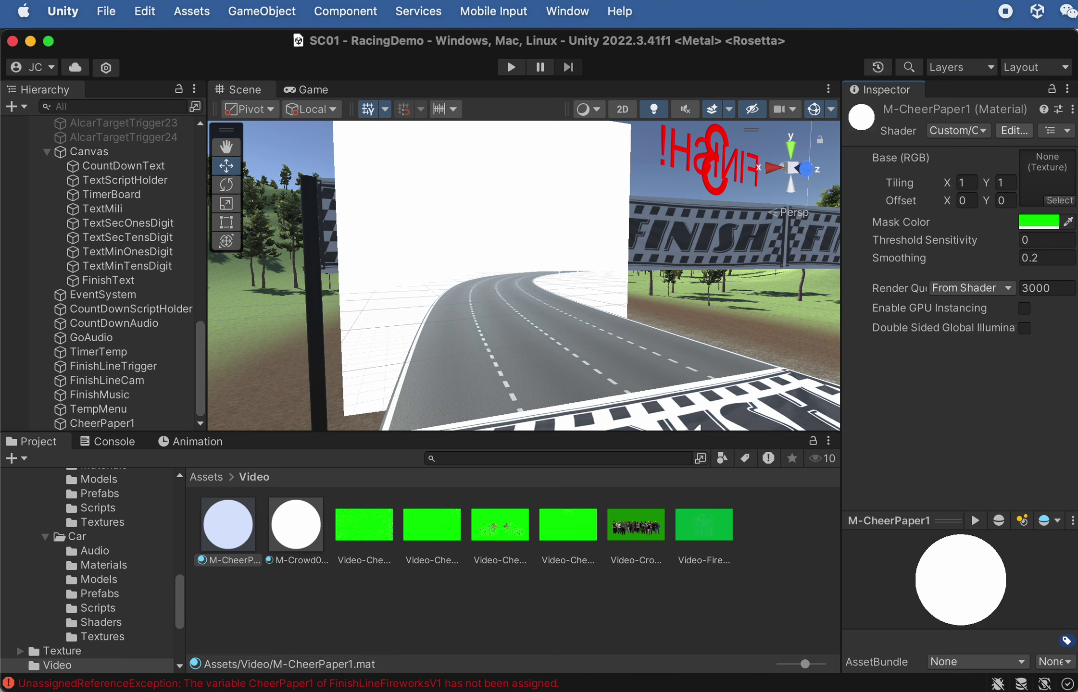
In Finder, preview the Video-Cheering paper1-4material setting image to read the material's threshold and smoothing values
key(super+Tab)
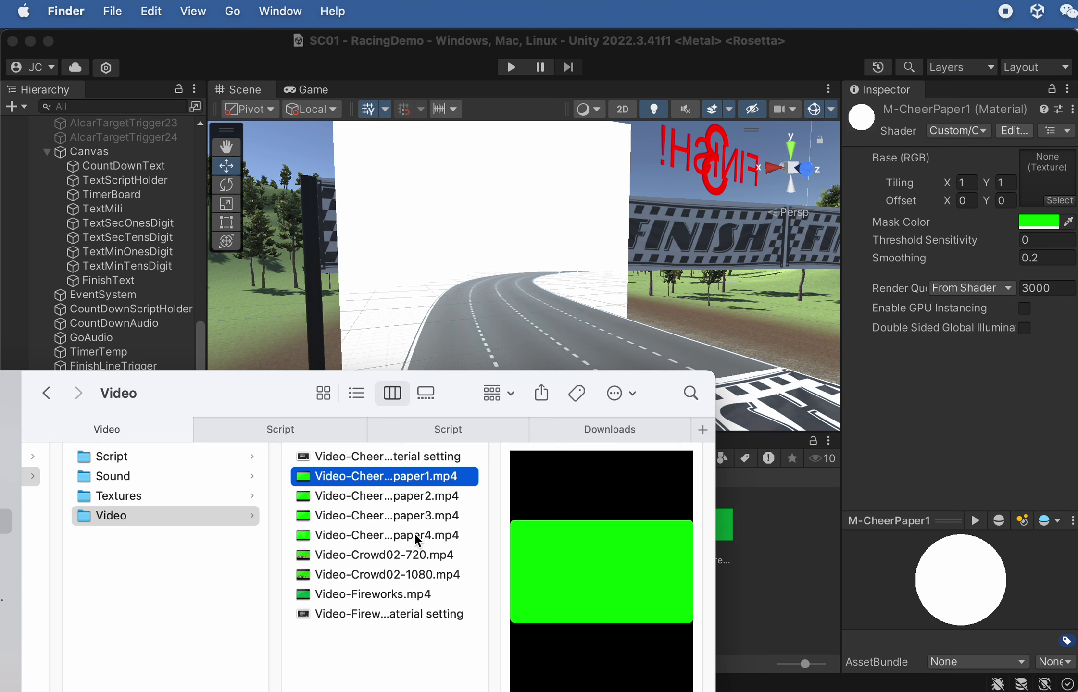
click(356, 615)
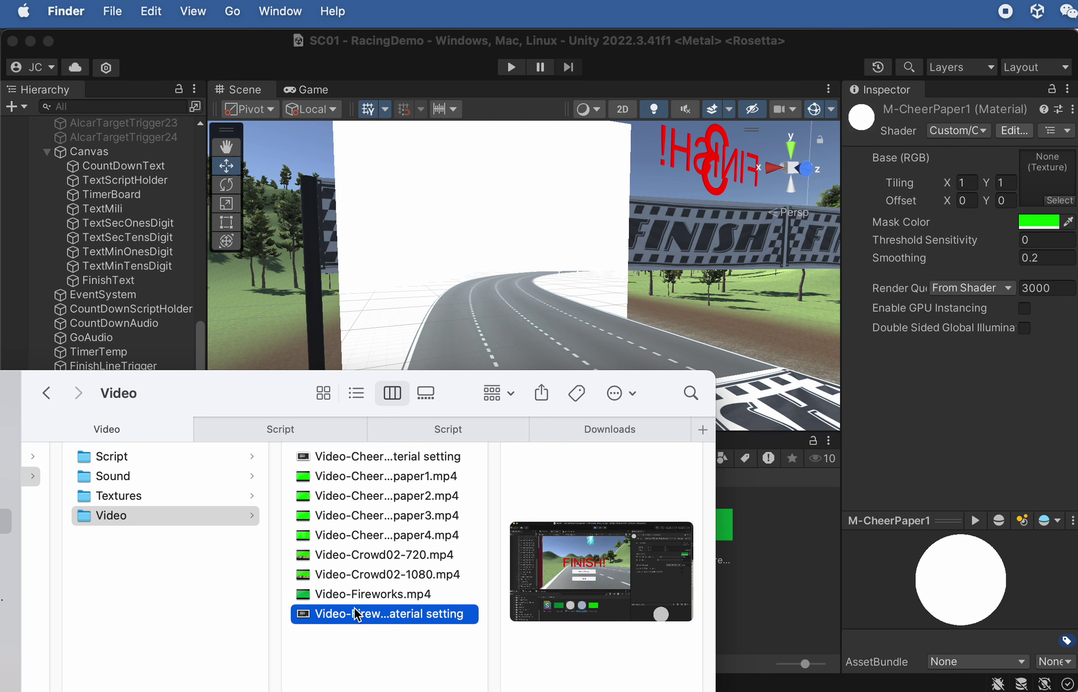
click(365, 457)
key(space)
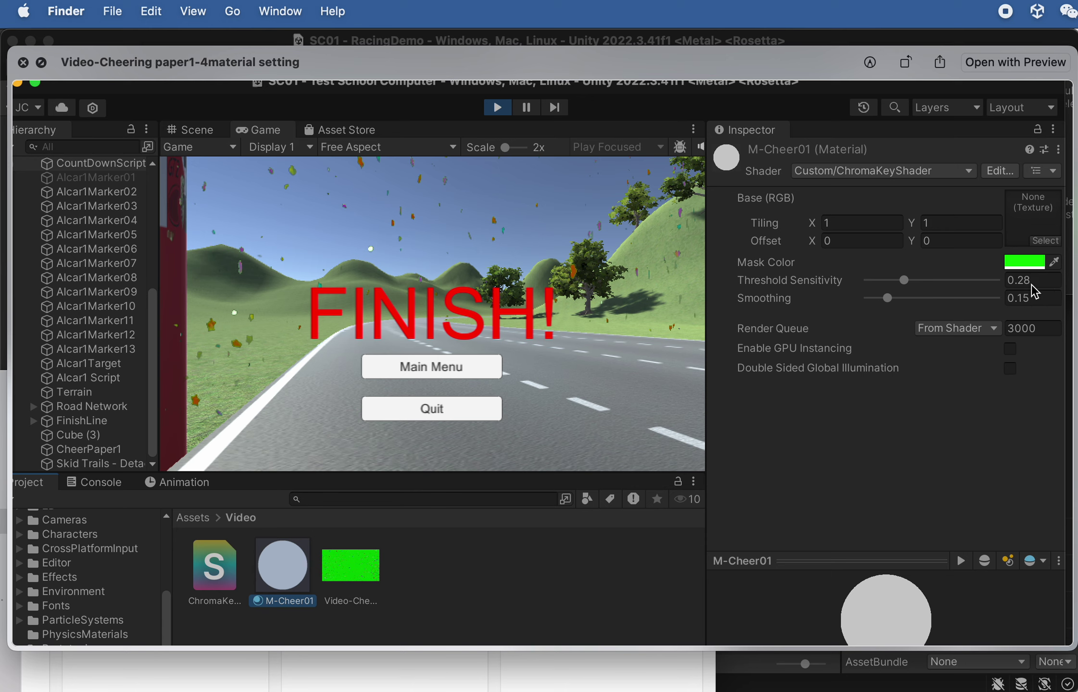
key(space)
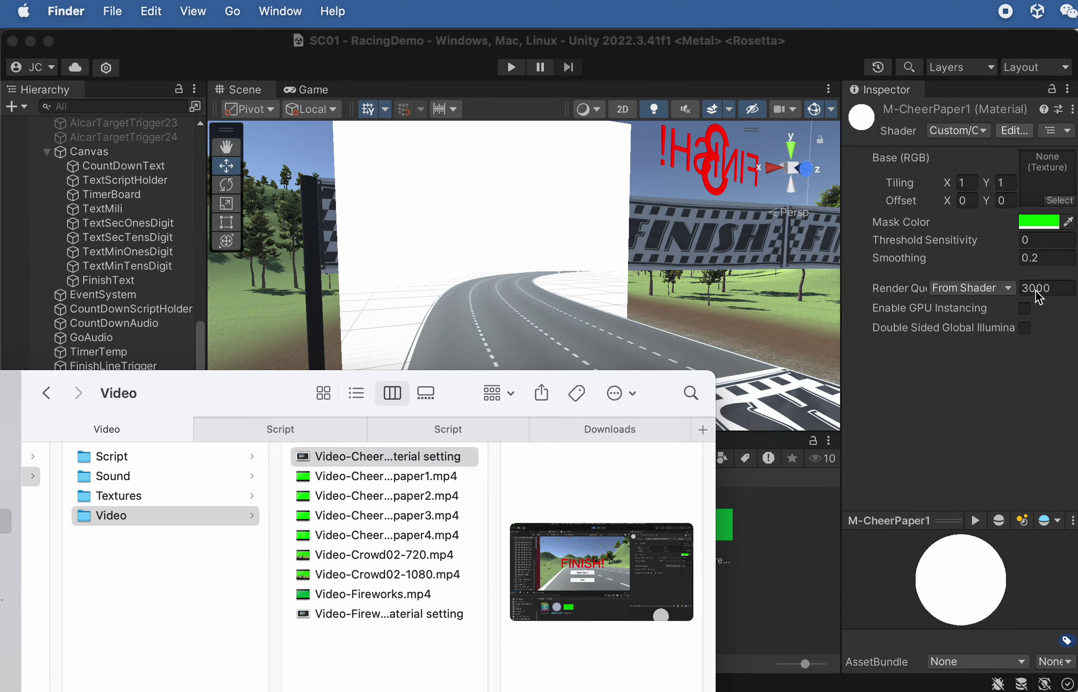
In Unity, set M-CheerPaper1's Threshold Sensitivity to 0.28 and Smoothing to 0.15, and check them against the reference image
click(1041, 239)
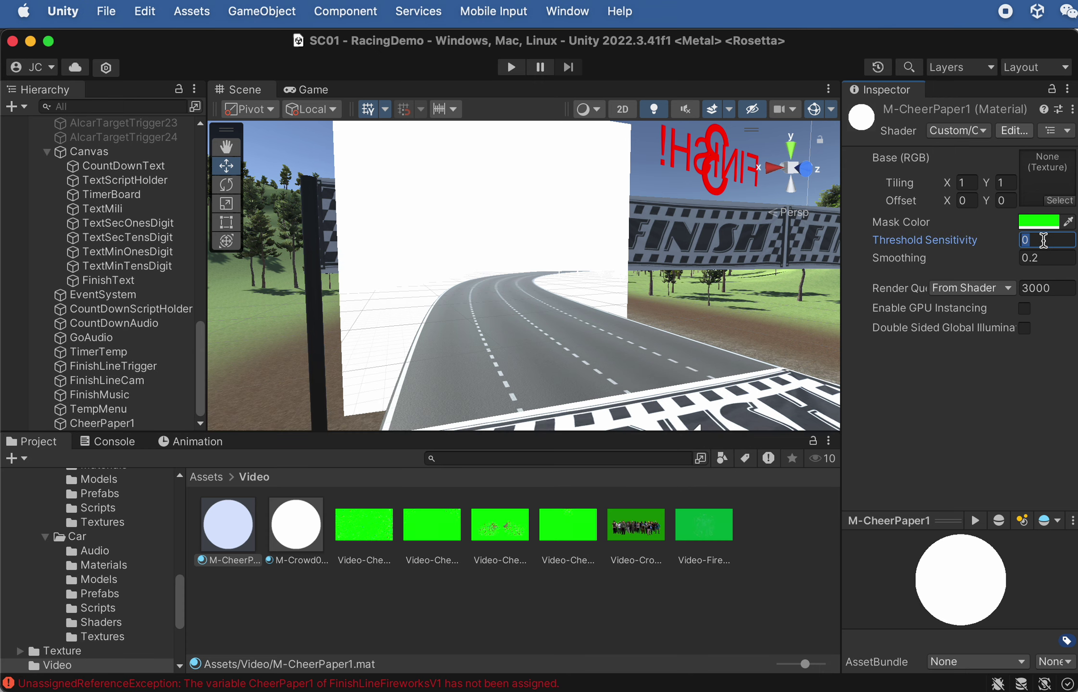
click(1058, 263)
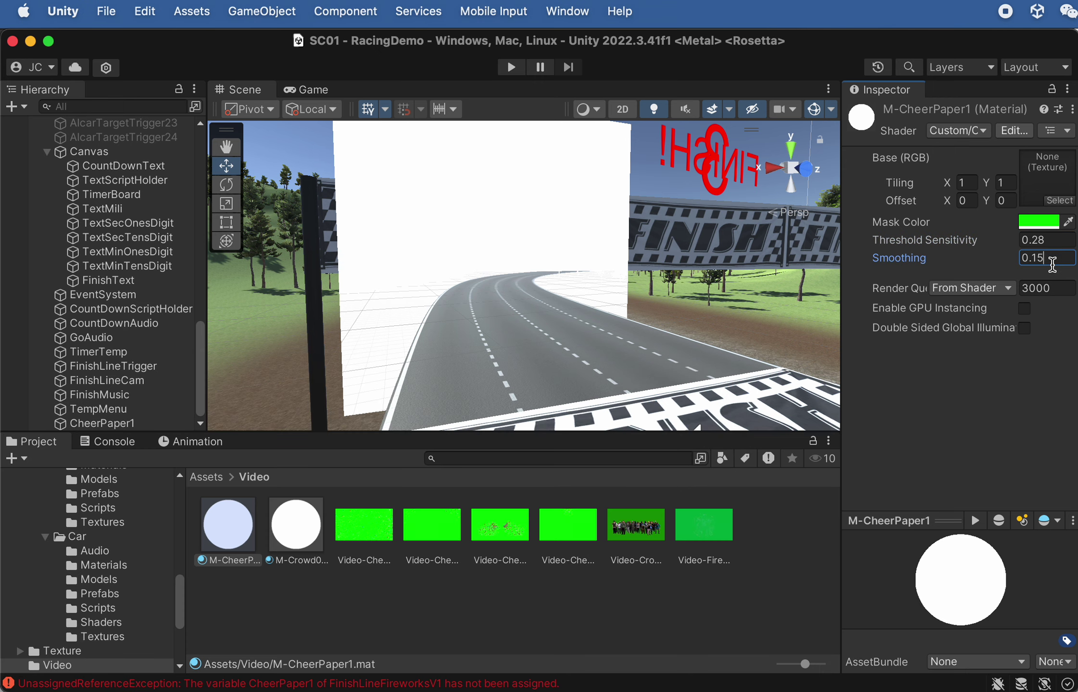
key(super+Tab)
key(space)
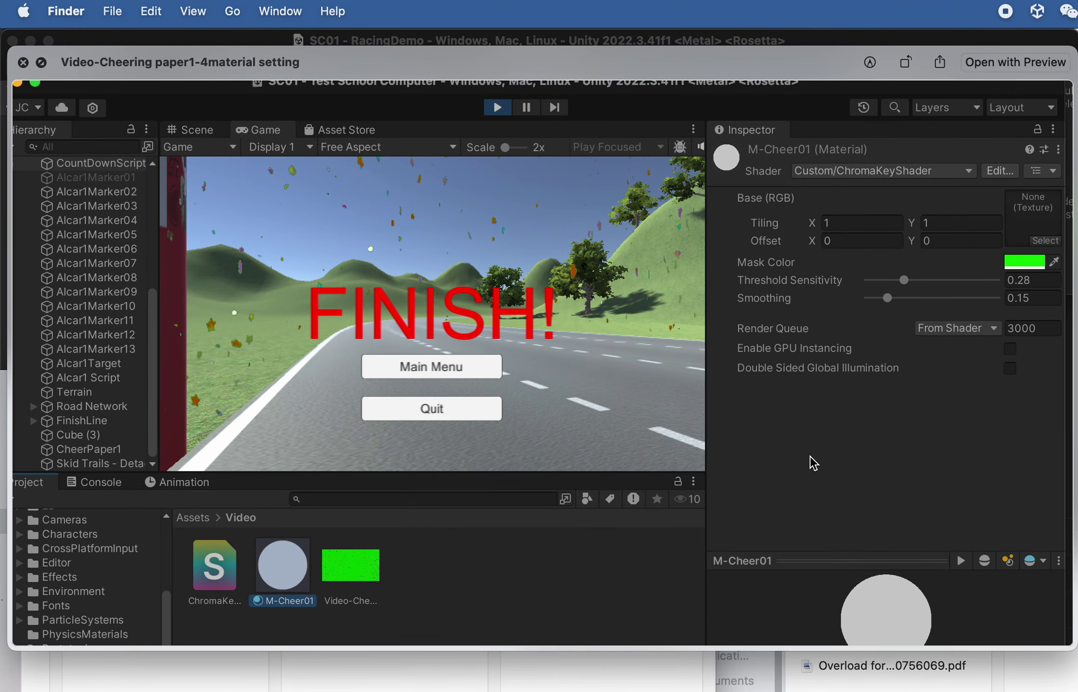
key(space)
click(738, 464)
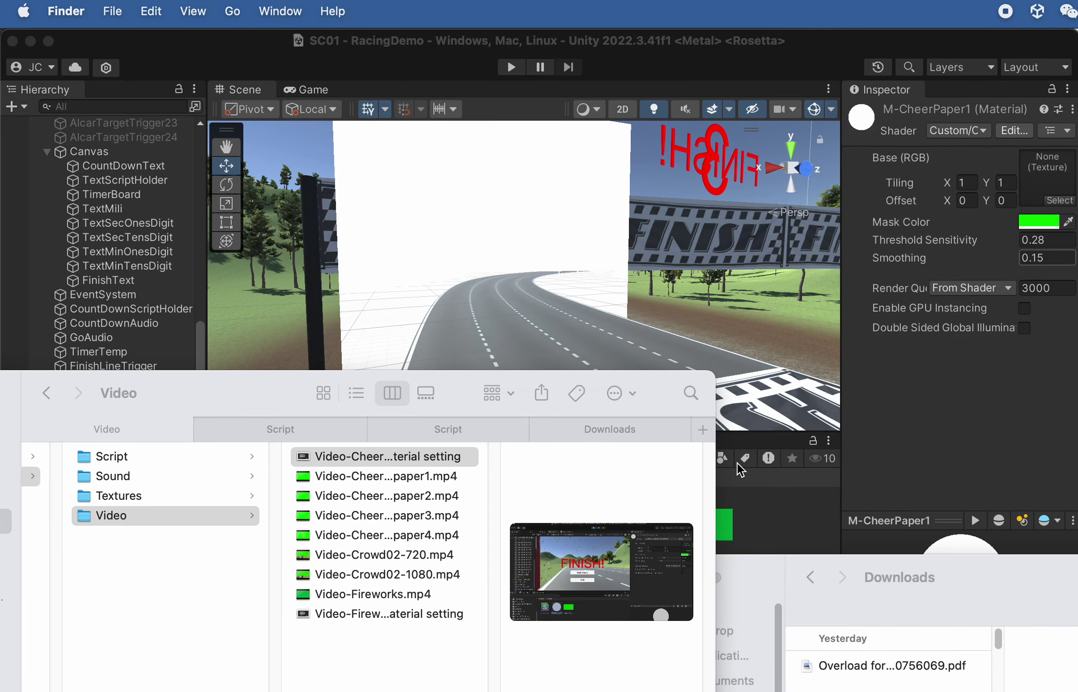
Run the game in Unity, inspect the keyed confetti at the finish line in the Scene view, and stop it
click(764, 376)
click(490, 195)
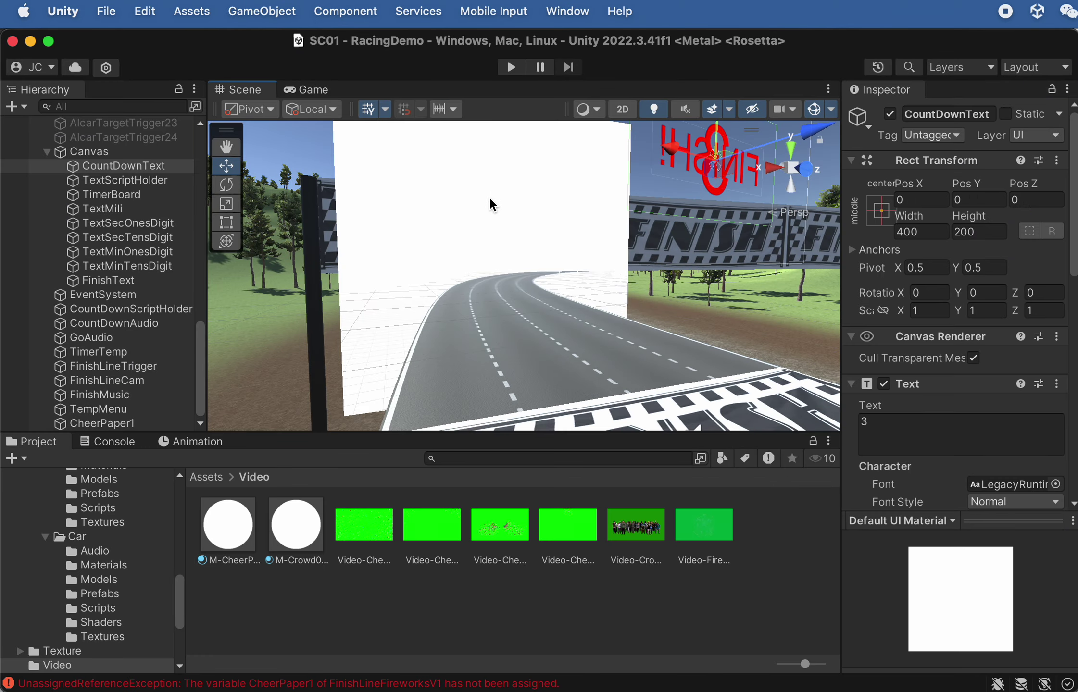
click(511, 67)
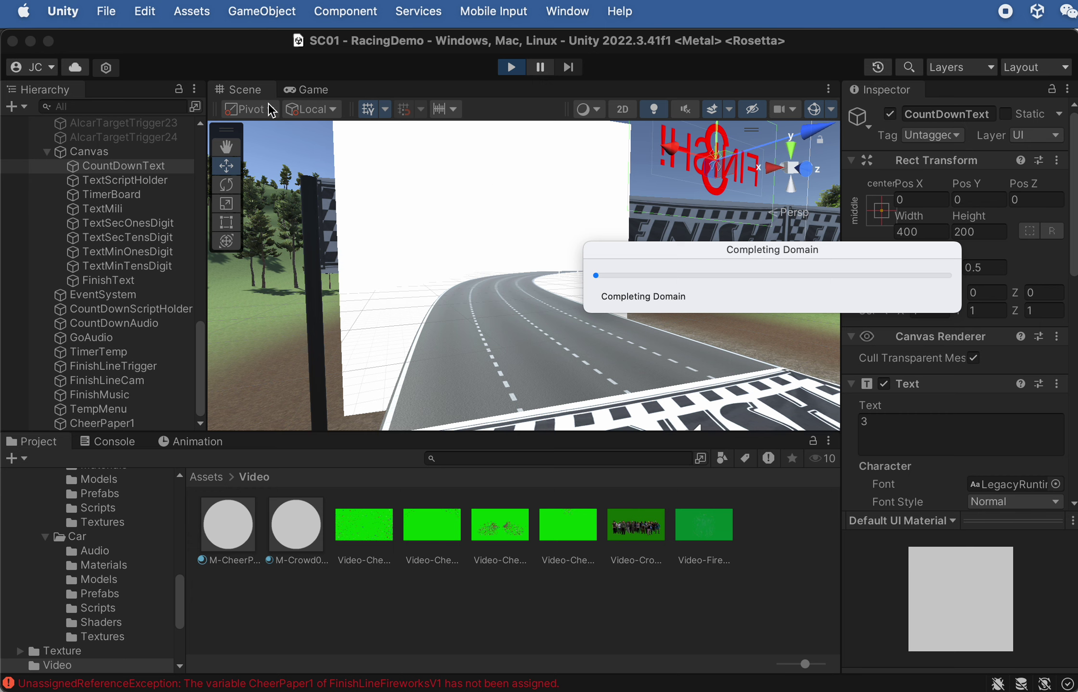
click(245, 92)
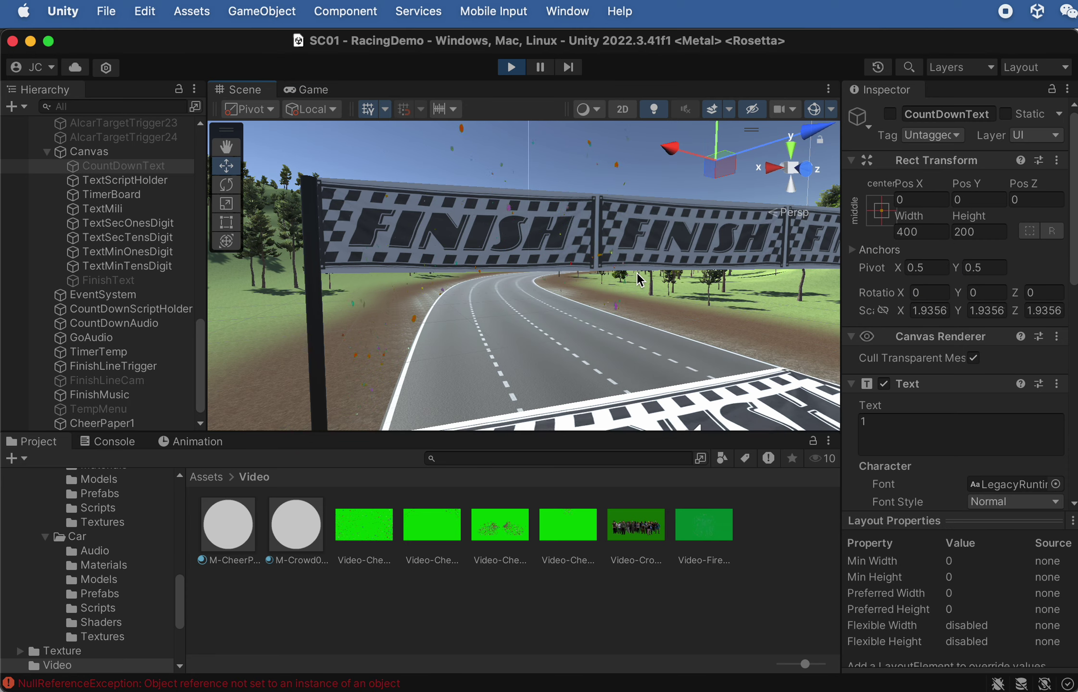
click(512, 70)
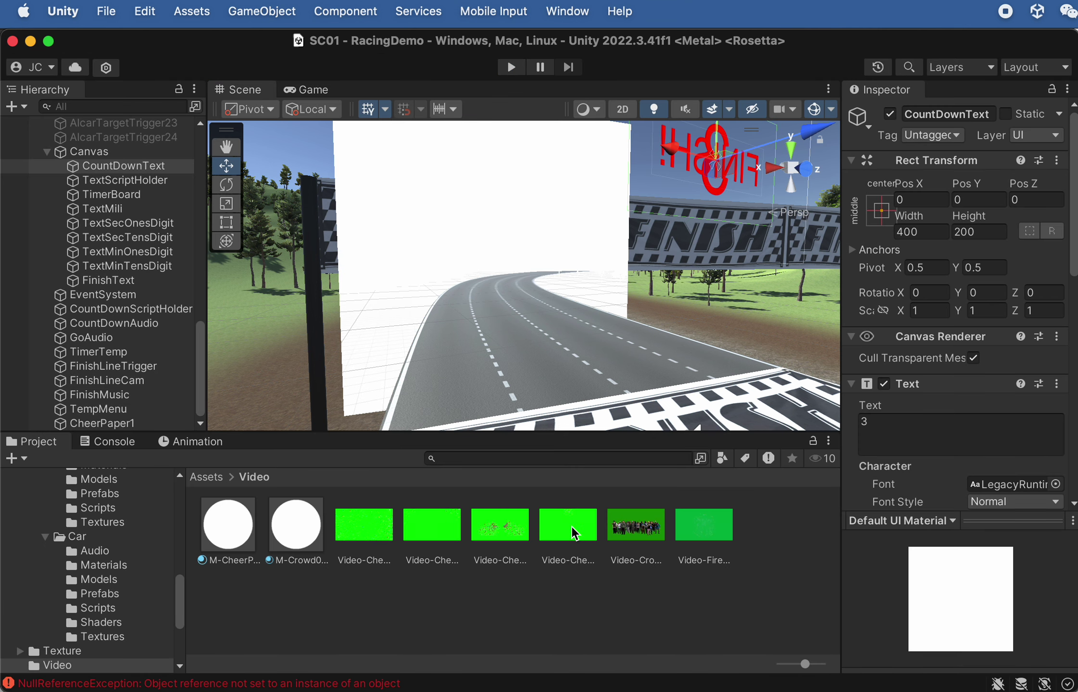
Switch to Finder and preview the cheering videos from Video-Cheering paper1.mp4 through paper4.mp4
key(super+Tab)
click(421, 475)
key(space)
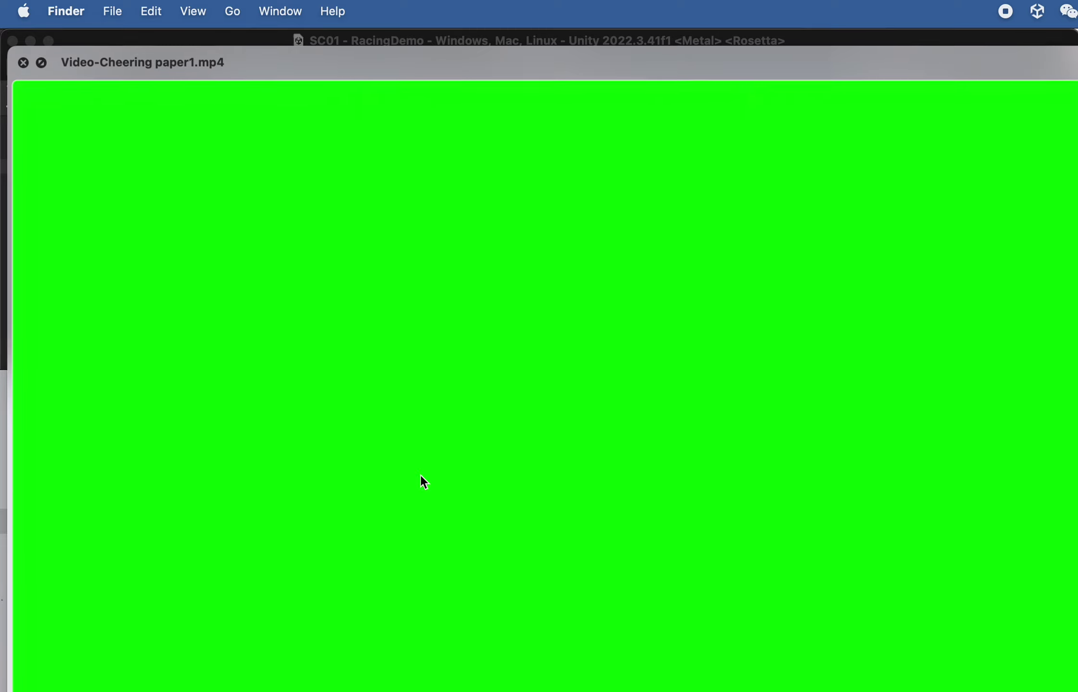
key(Down)
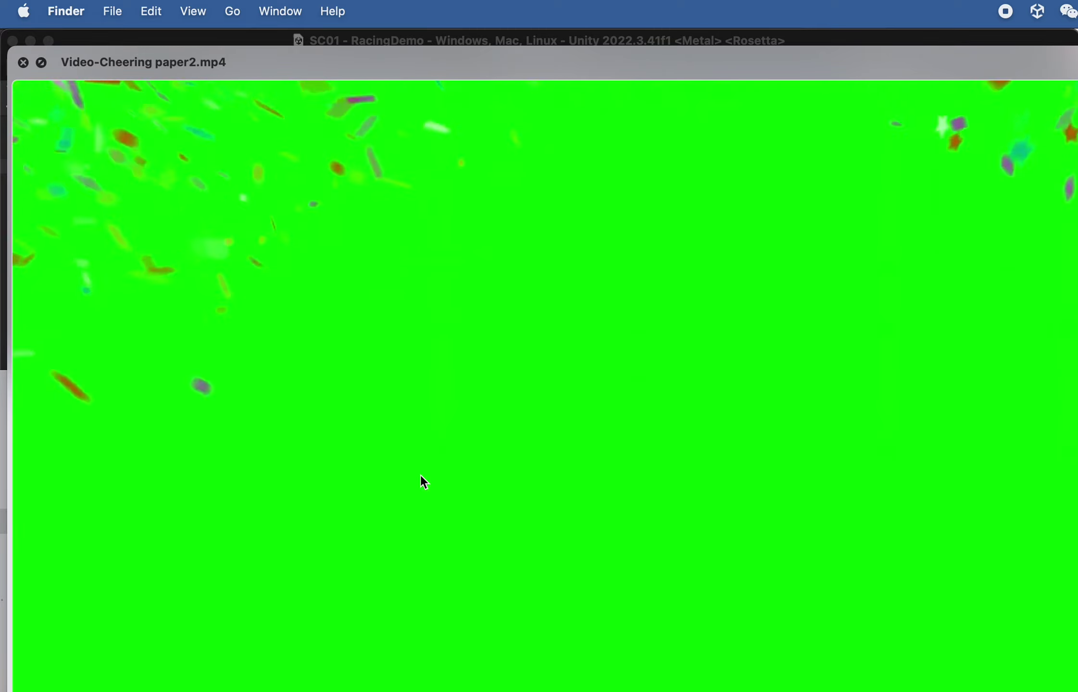
key(Down)
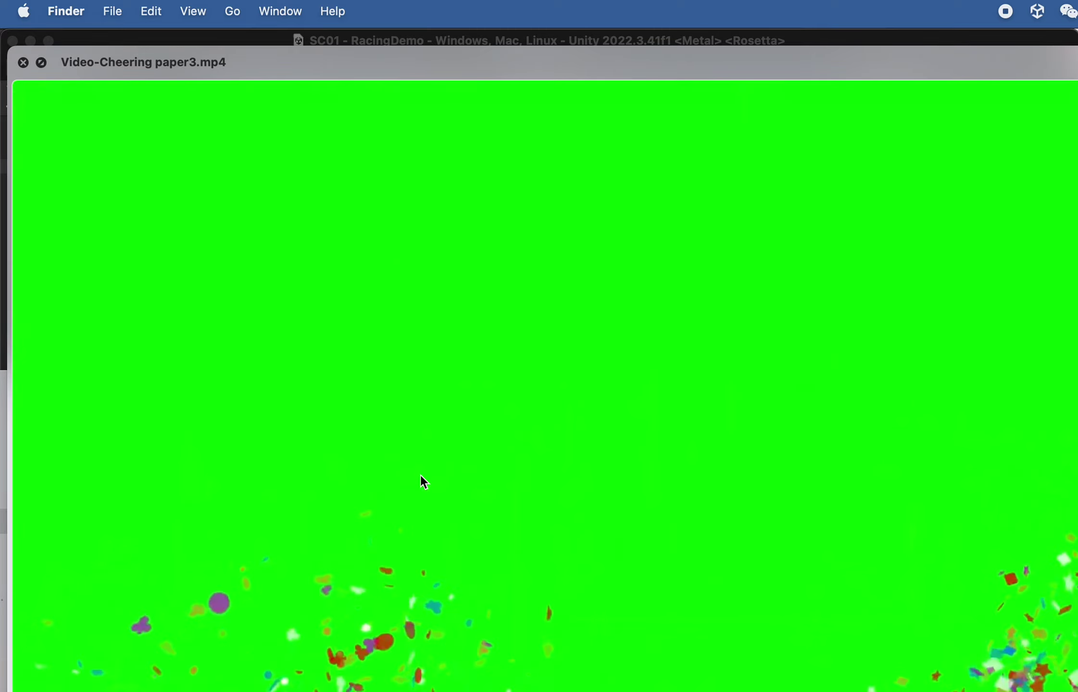
key(Down)
key(space)
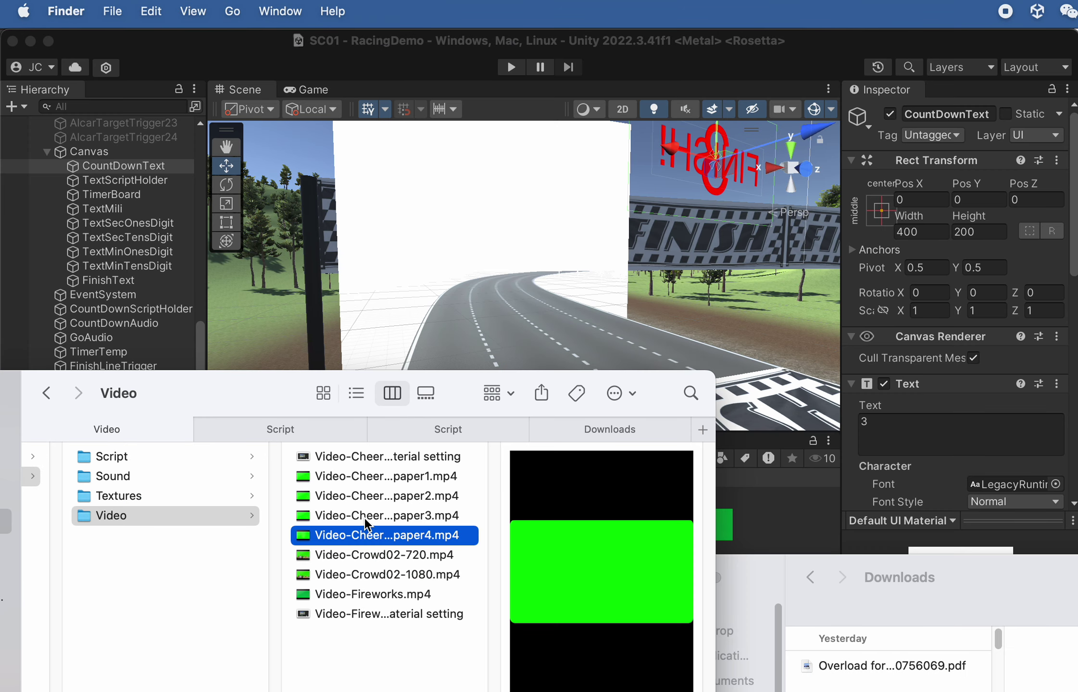
Switch to Unity, duplicate the CheerPaper1 quad and rename the copy CheerPaper2
key(super+Tab)
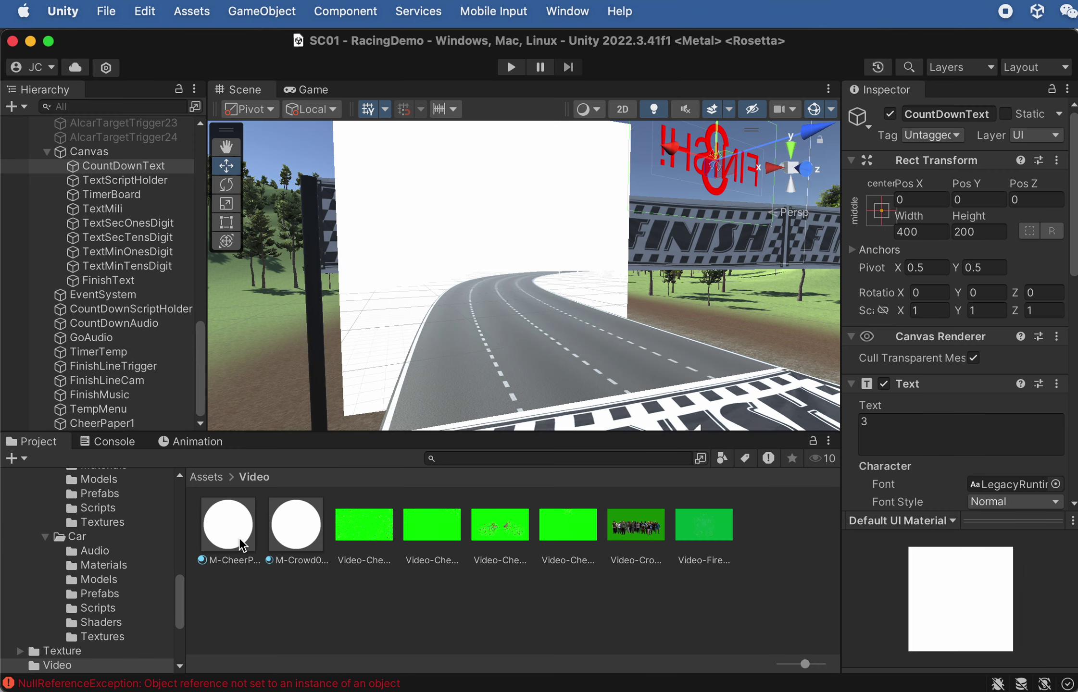
click(228, 524)
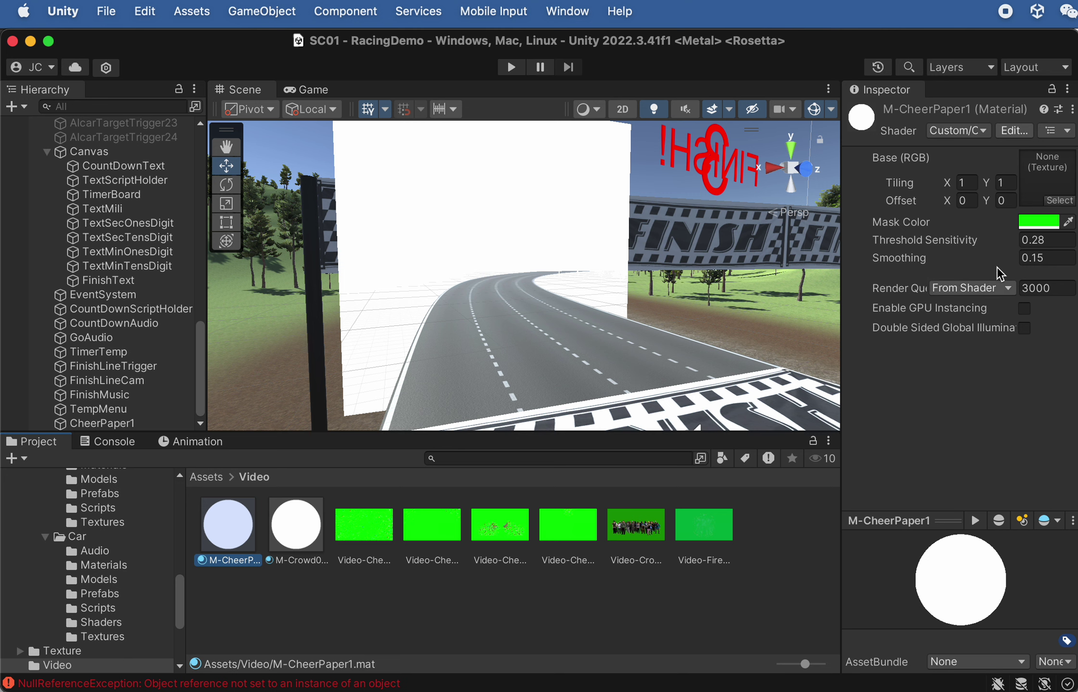
drag(229, 524, 134, 423)
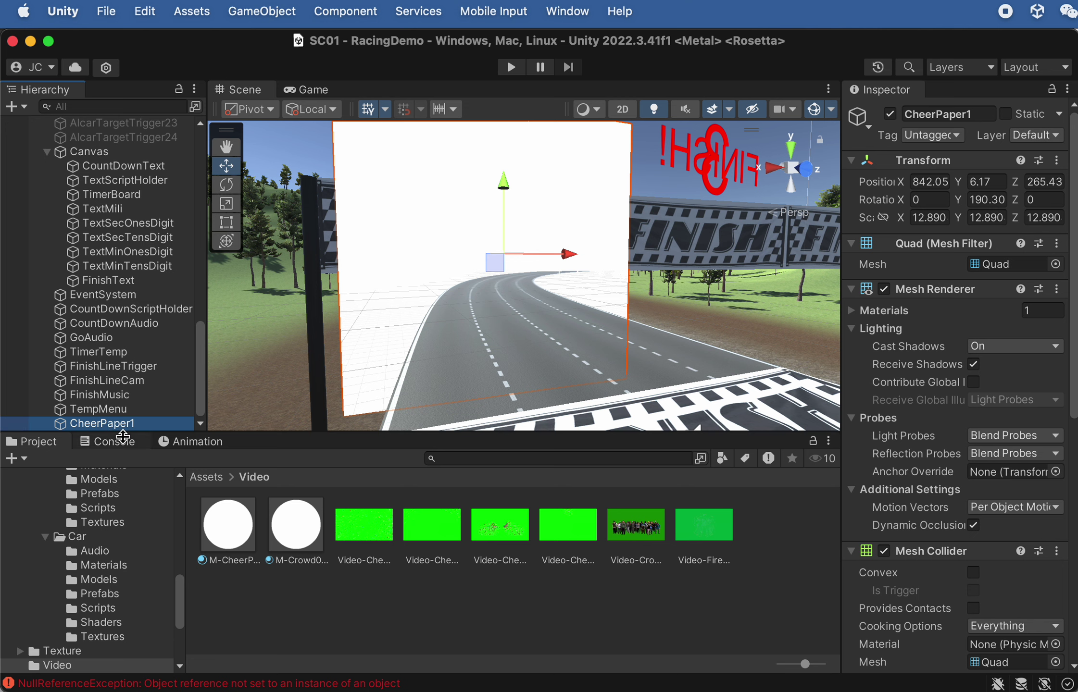
key(super+d)
key(Return)
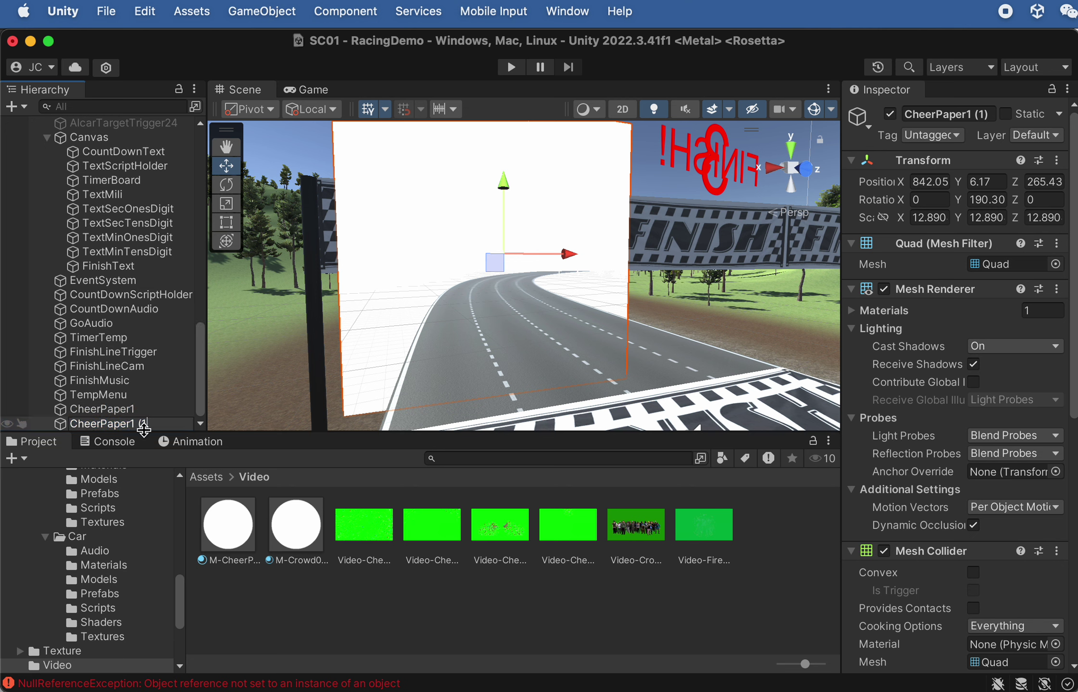
key(Return)
double_click(131, 425)
Move CheerPaper2 away from CheerPaper1, scale it uniformly to about 22.8 and raise it to about Y 11.38
alt+drag(491, 271, 580, 172)
key(r)
drag(609, 239, 650, 110)
key(w)
alt+drag(469, 272, 358, 402)
key(super+z)
key(super+z)
key(r)
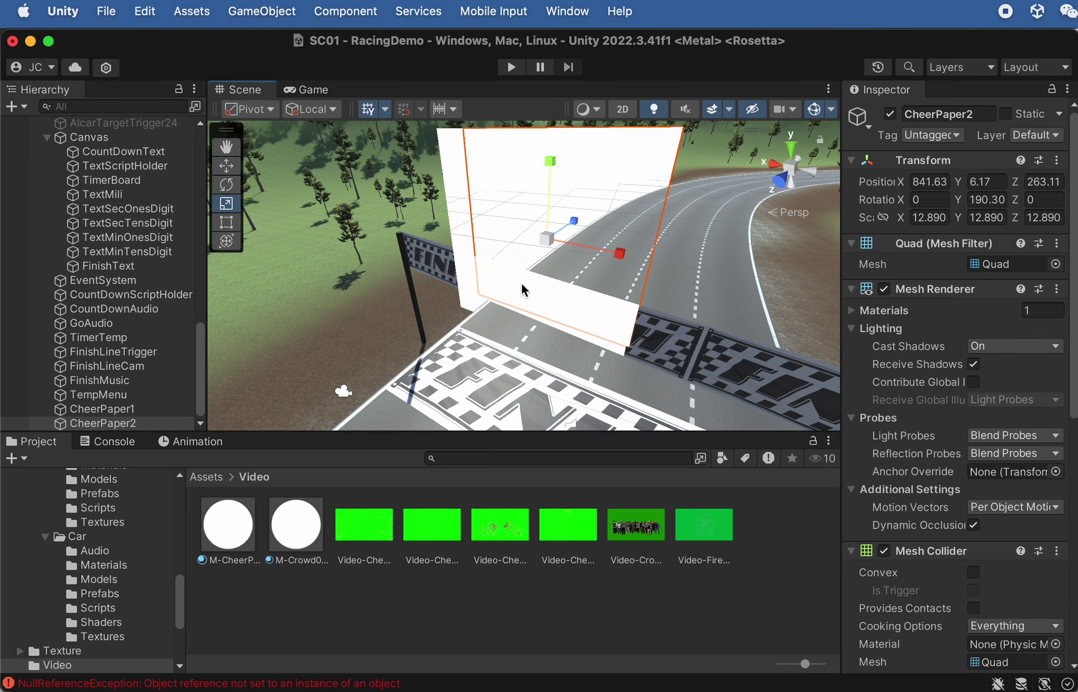
drag(548, 236, 495, 271)
key(w)
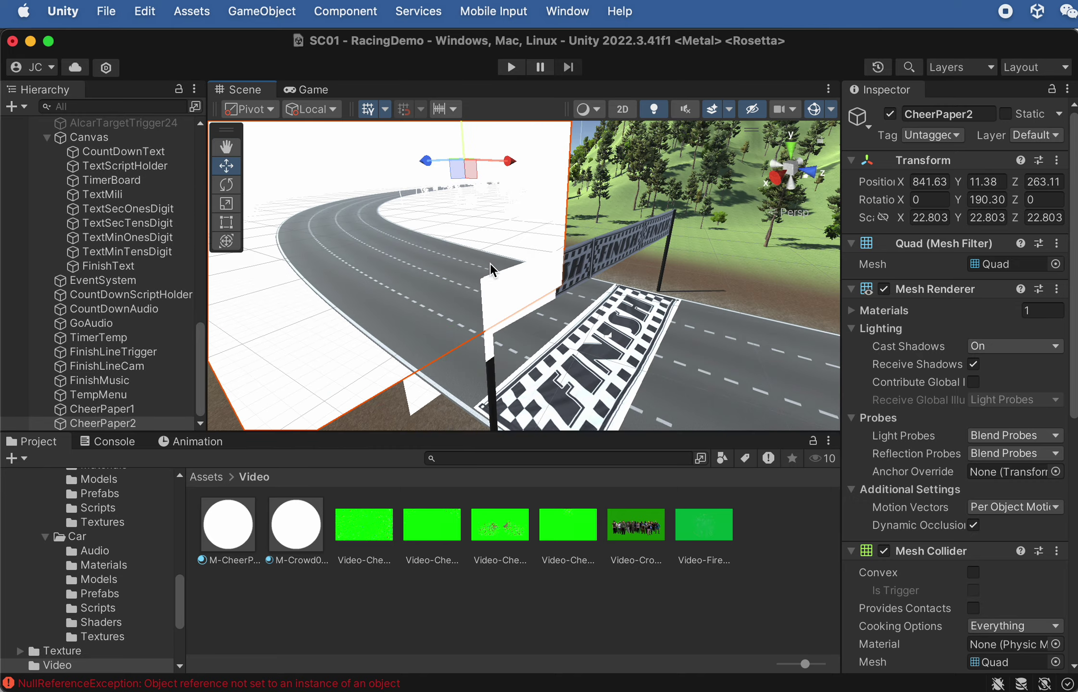
Shift CheerPaper2 farther over the track beyond the finish line, to about X 838.7 and Z 262.2
drag(423, 156, 316, 168)
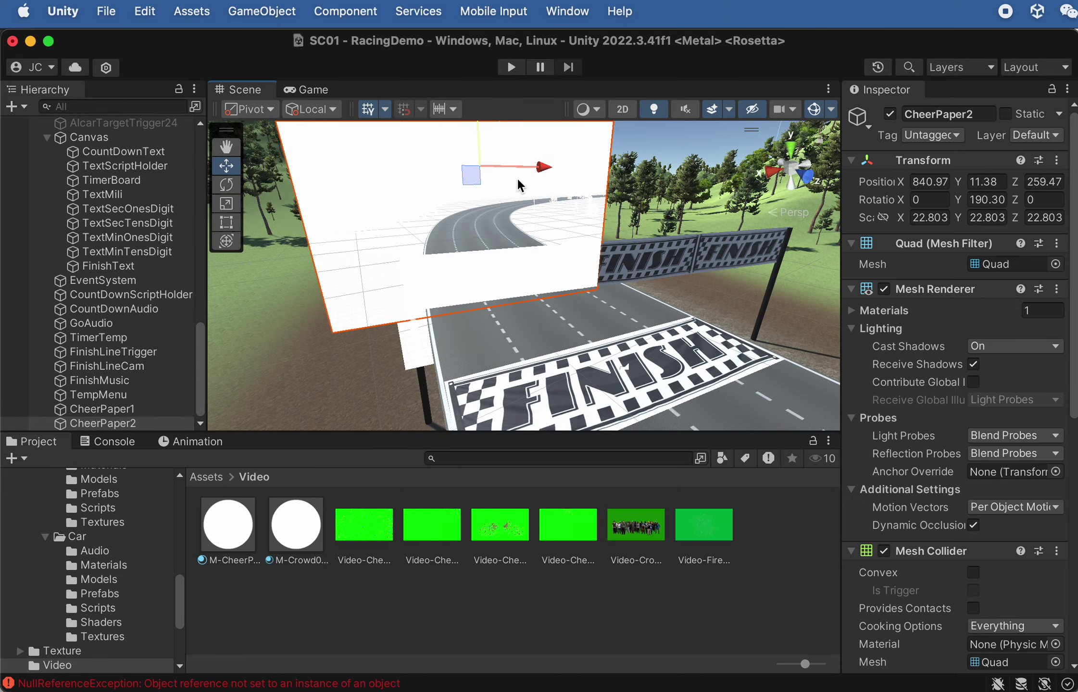
scroll(540, 151, up, 3)
drag(540, 151, 606, 163)
alt+drag(606, 163, 460, 187)
alt+drag(548, 197, 622, 181)
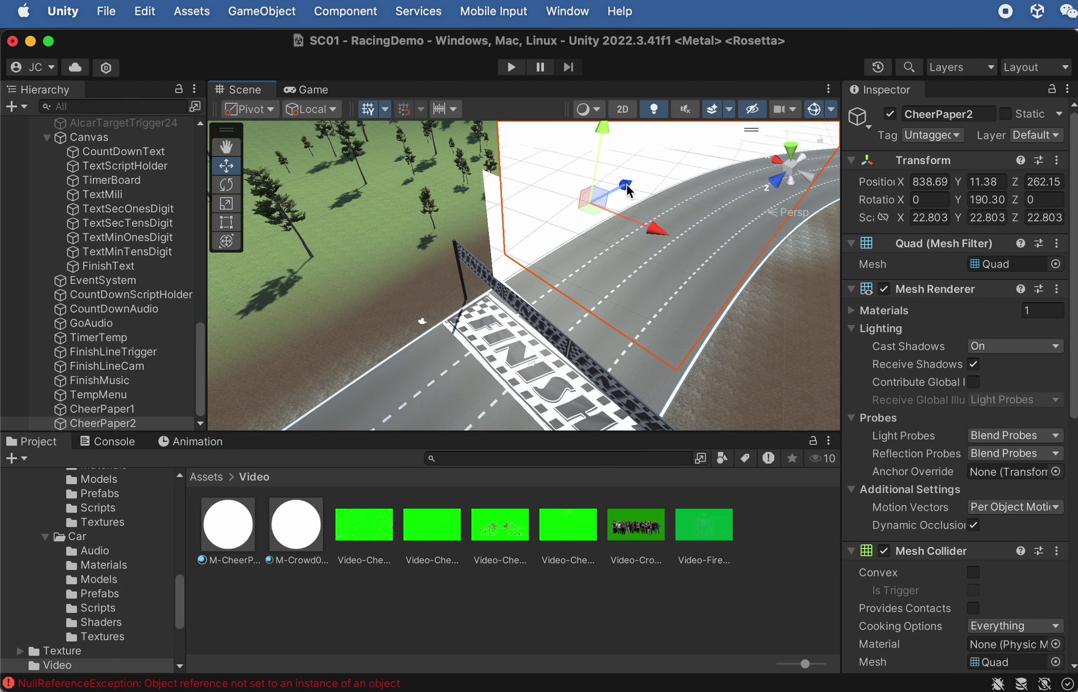
Assign the Video-Cheering paper2 clip to CheerPaper2's Video Player
scroll(913, 480, down, 8)
scroll(930, 501, down, 3)
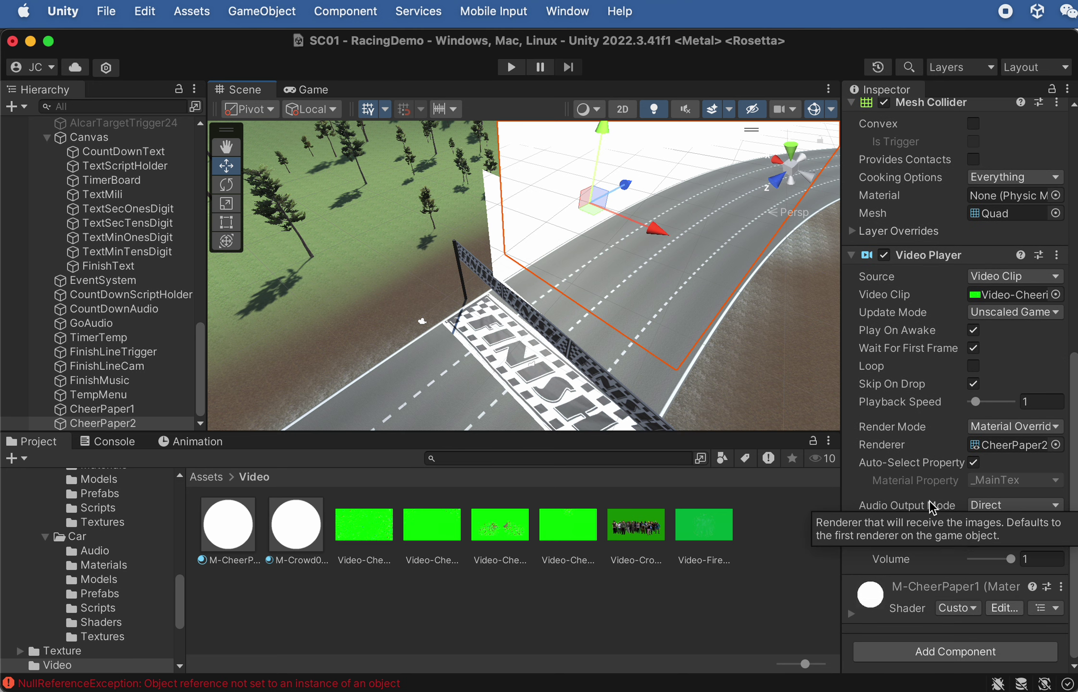
drag(427, 522, 1000, 296)
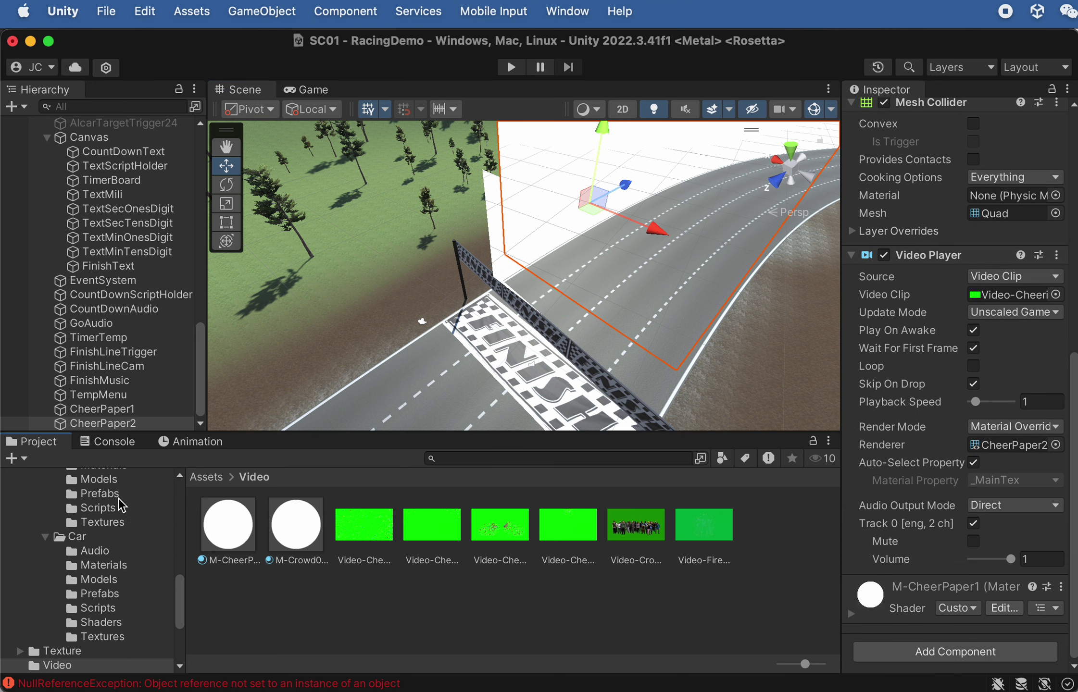
click(113, 409)
Duplicate CheerPaper2 and rename the copy CheerPaper3
click(113, 423)
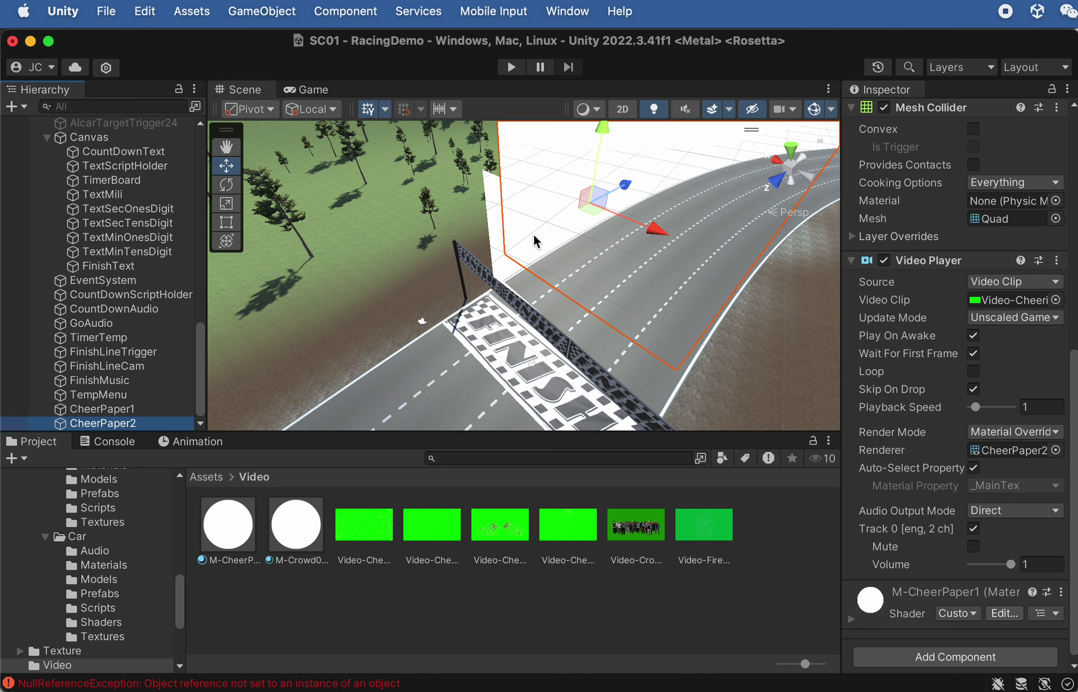
key(super+d)
key(Return)
key(Right)
key(BackSpace)
key(BackSpace)
key(BackSpace)
key(BackSpace)
key(BackSpace)
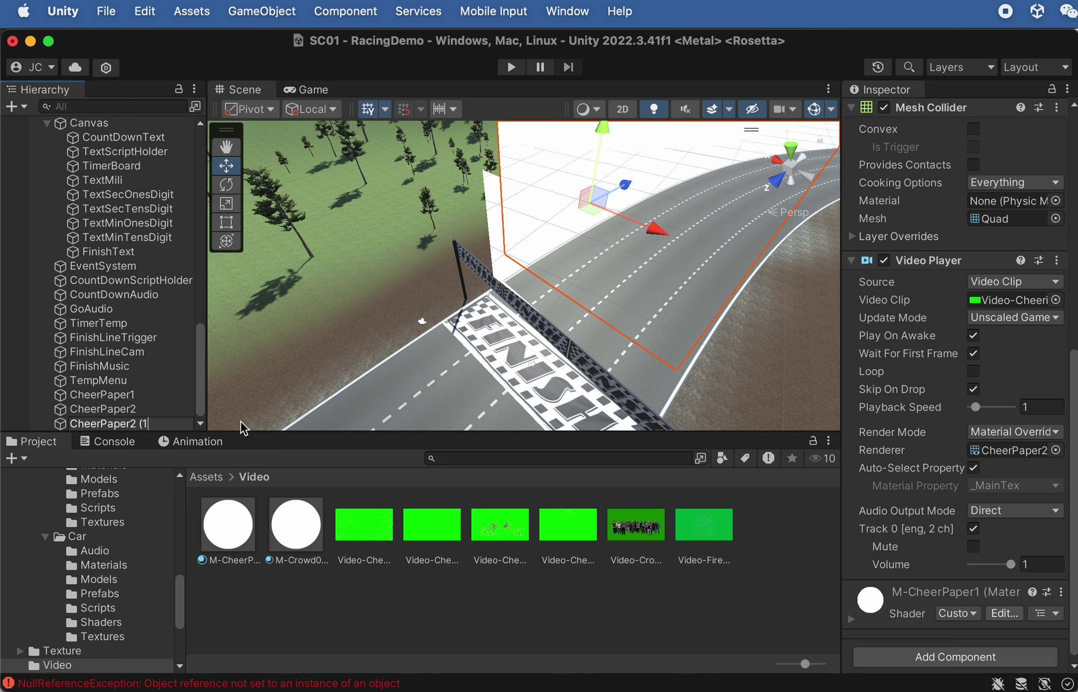
text(3)
click(62, 428)
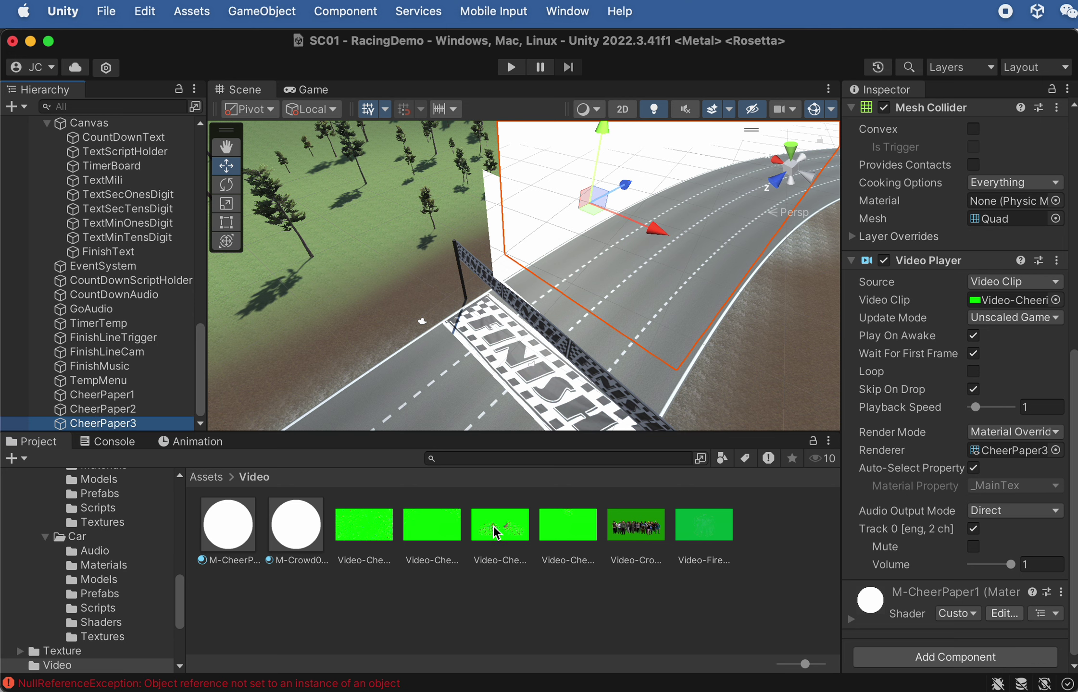
Assign the Video-Cheering paper3 clip to CheerPaper3's Video Player and move the quad farther along the track behind CheerPaper2
drag(495, 531, 1017, 303)
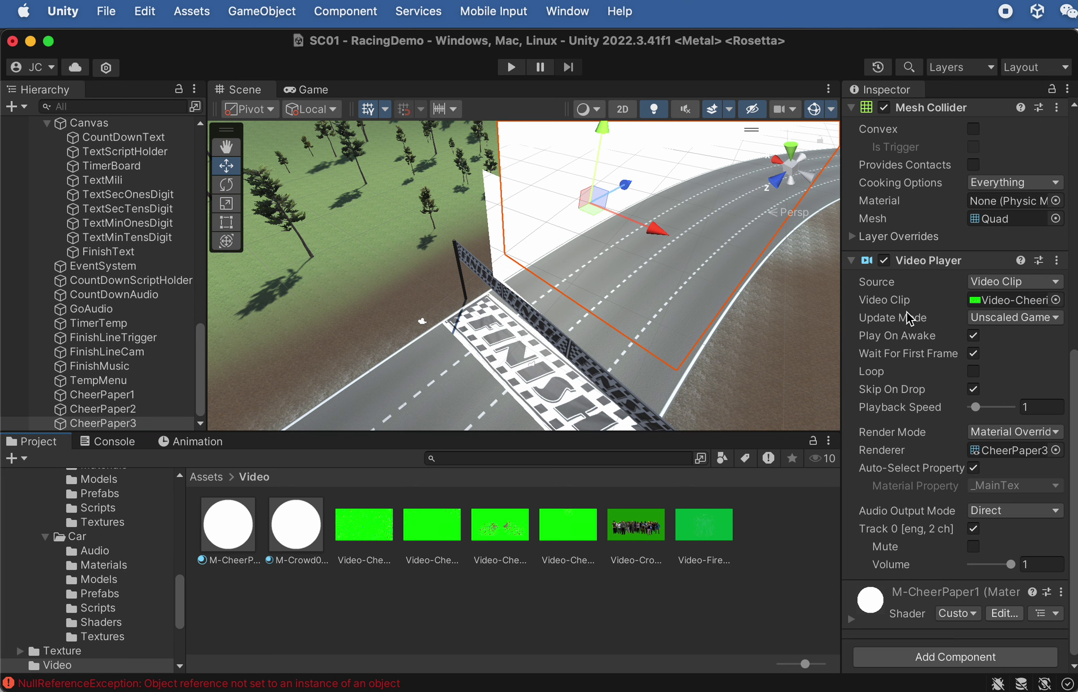
scroll(599, 424, down, 10)
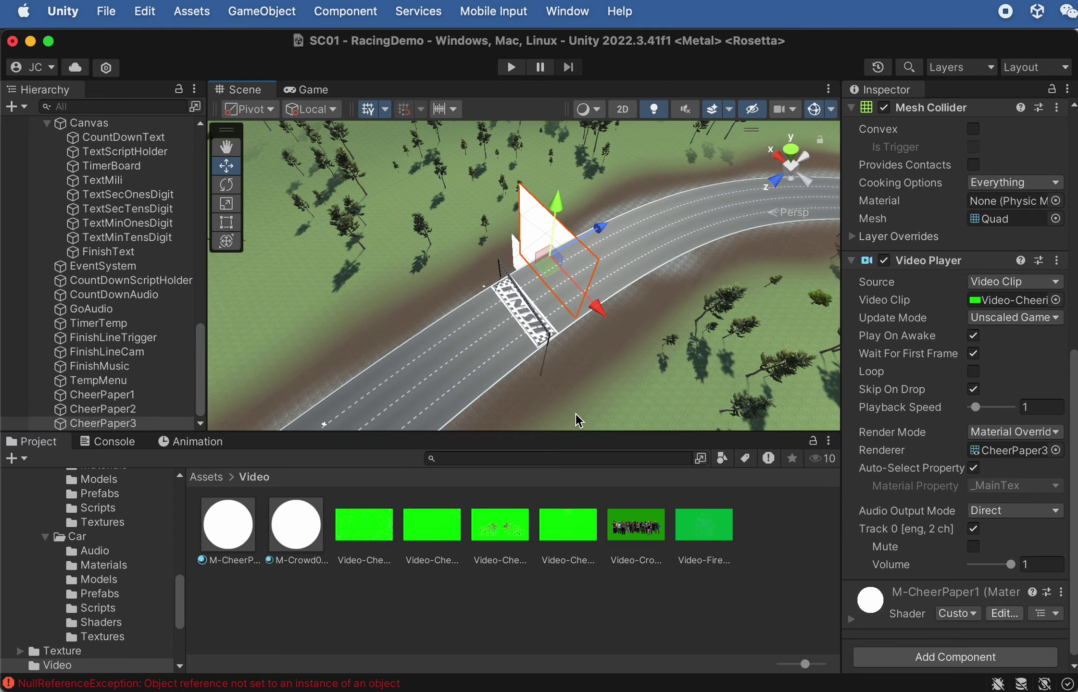
drag(590, 233, 369, 157)
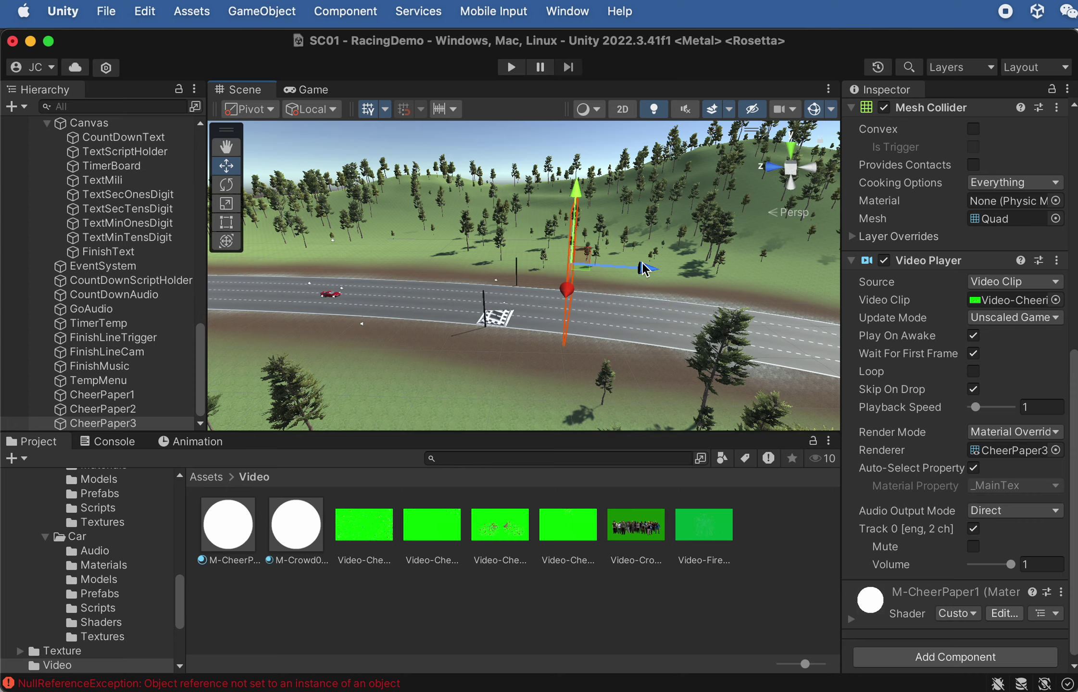
alt+drag(637, 272, 207, 394)
Duplicate CheerPaper3 and rename the copy CheerPaper4
click(148, 424)
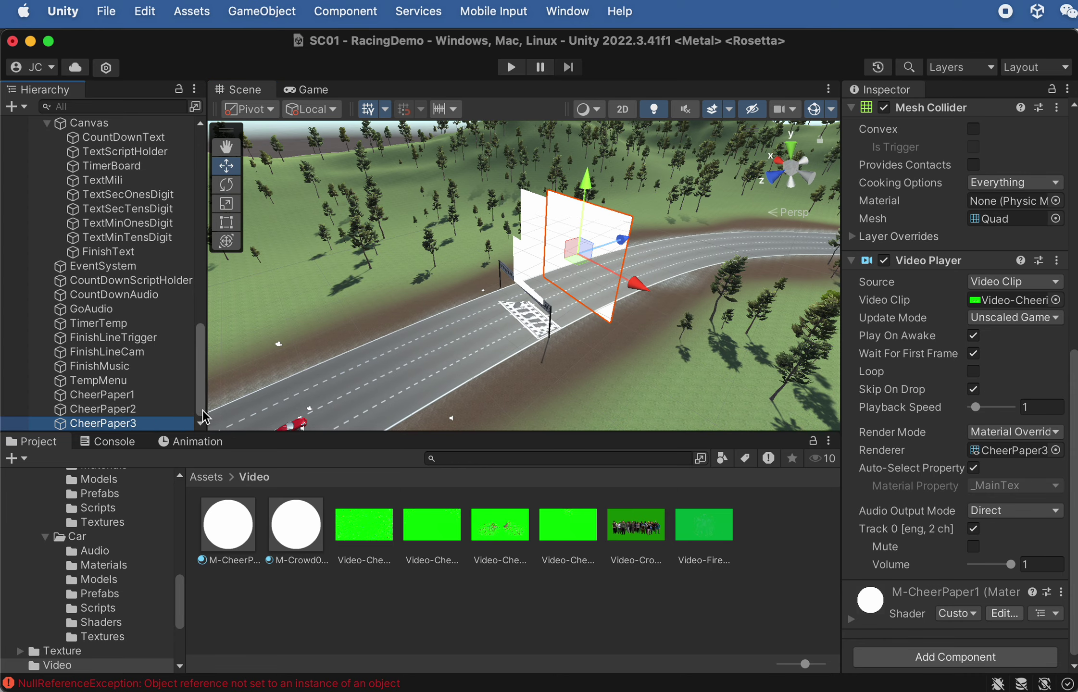
key(super+d)
key(Return)
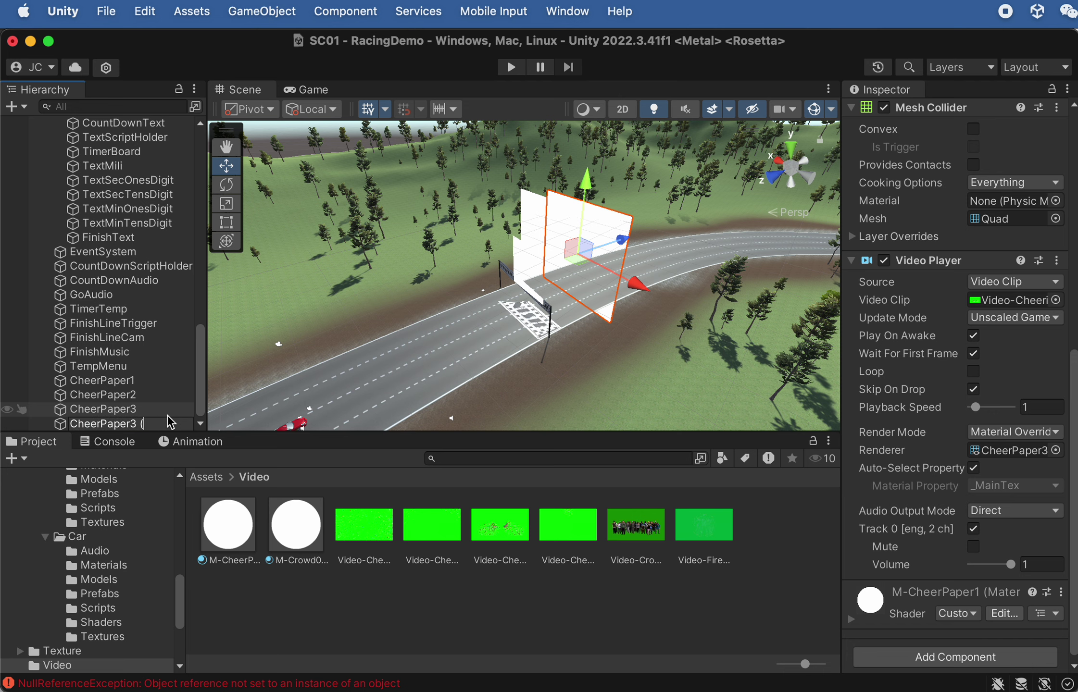
key(BackSpace)
key(BackSpace)
key(BackSpace)
text(4)
key(Return)
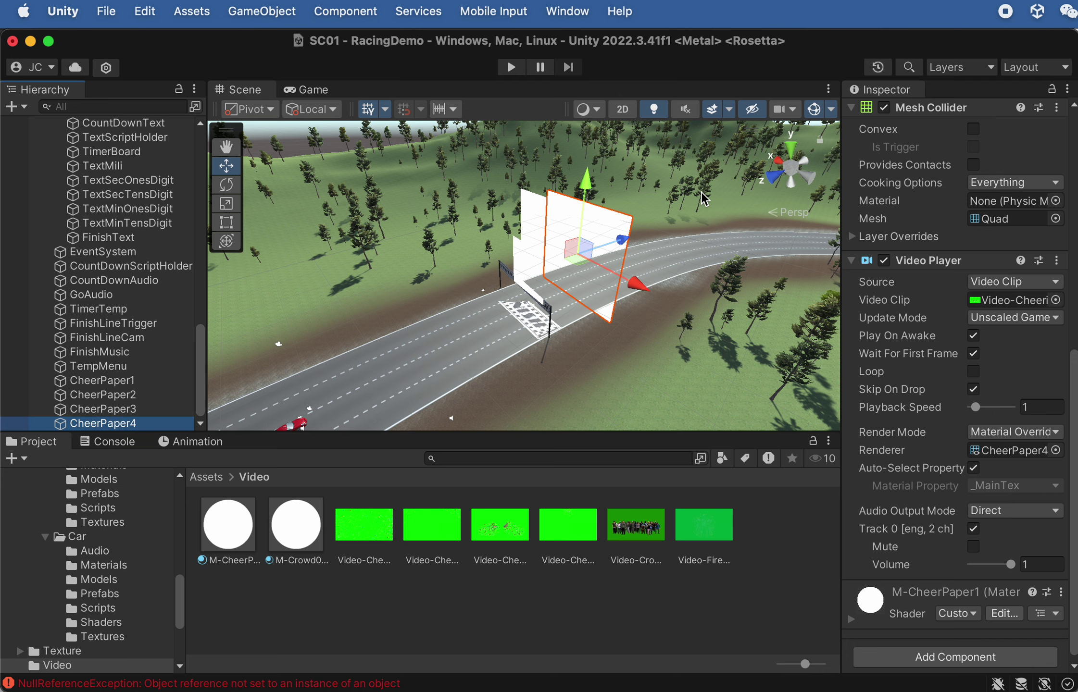
Move CheerPaper4 farther down the track to about X 832.1, Y 16.1, Z 255 and scale it uniformly to about 29.25
alt+drag(711, 183, 627, 291)
click(640, 279)
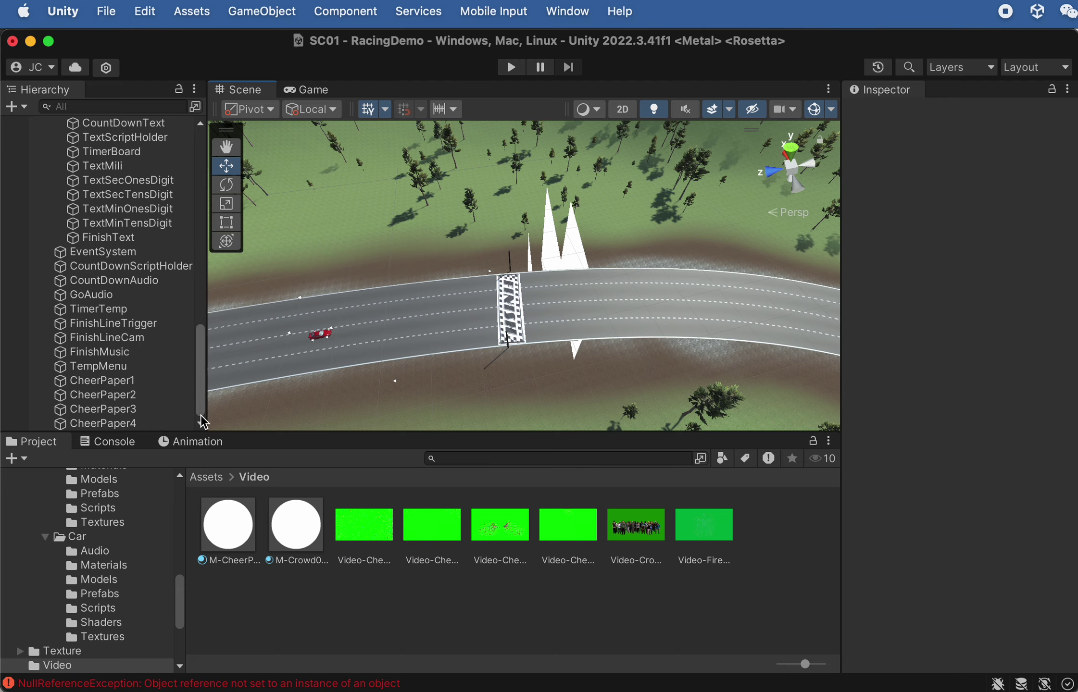
click(163, 423)
drag(631, 280, 659, 276)
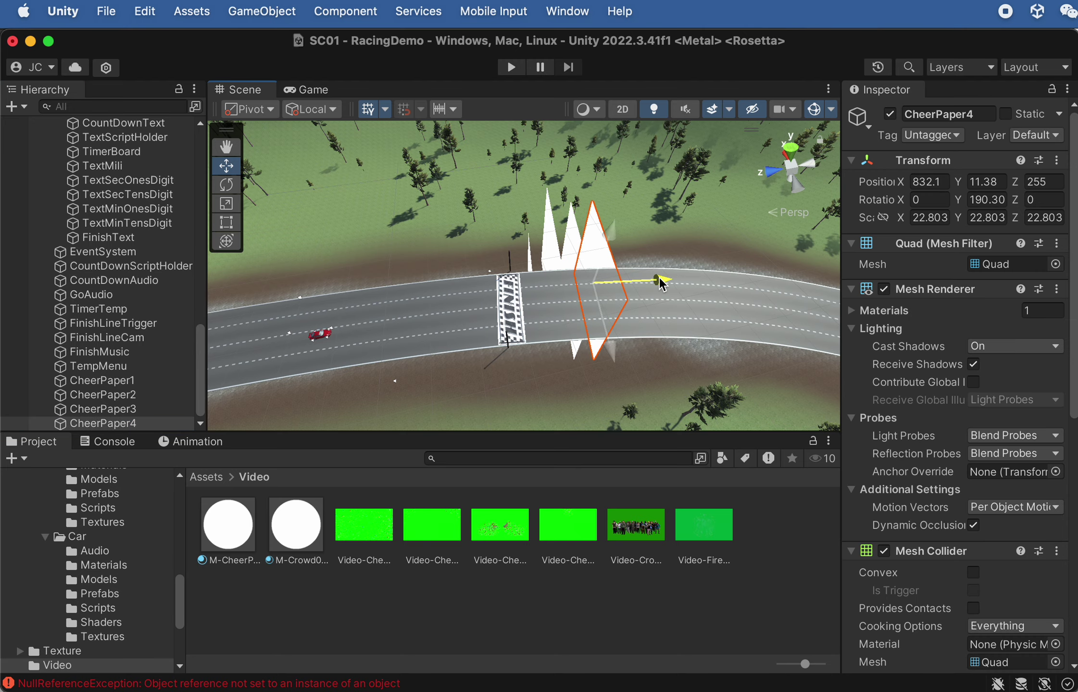
key(r)
drag(596, 289, 584, 151)
key(w)
alt+drag(584, 152, 637, 223)
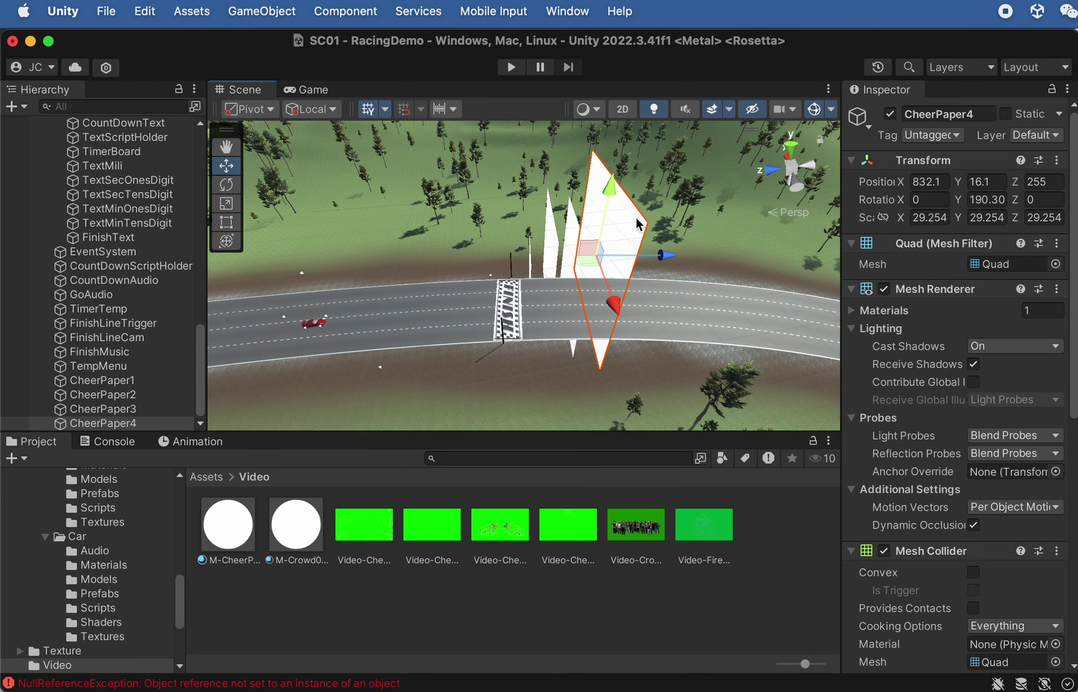
Duplicate CheerPaper4 and rename the copy Fireworks
click(130, 413)
click(126, 424)
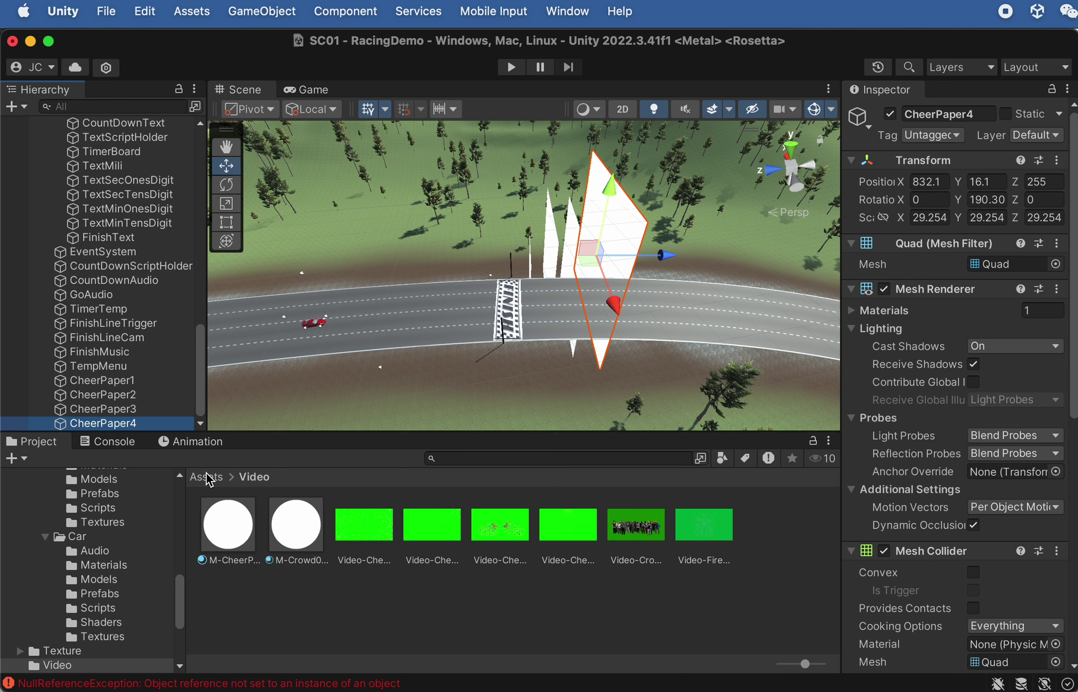
key(super+d)
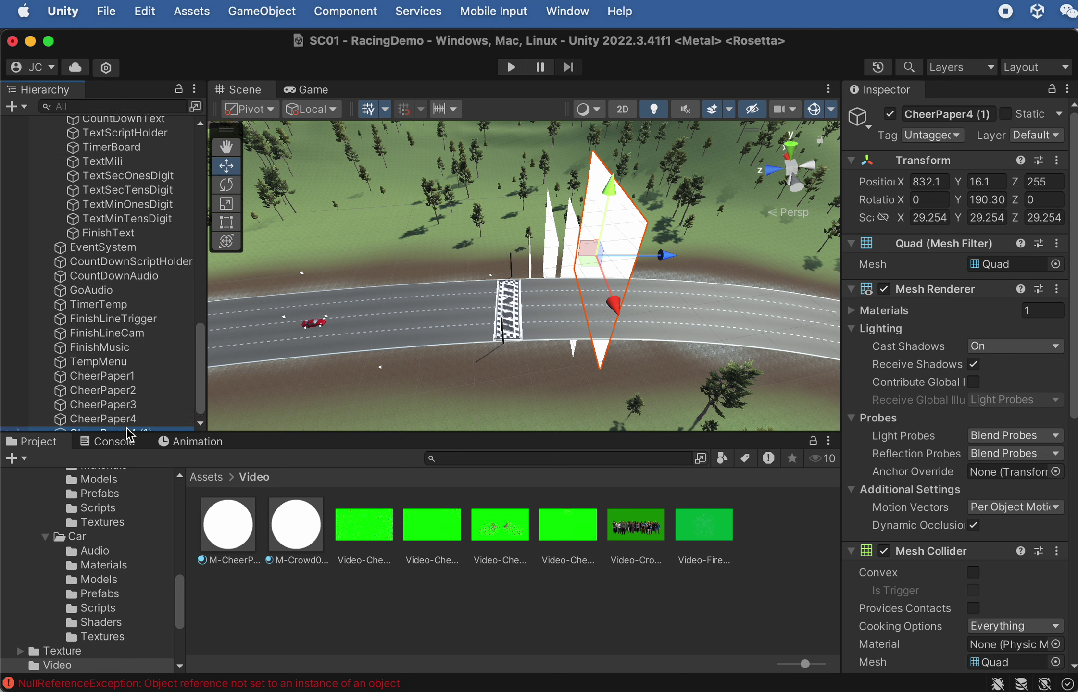
click(127, 428)
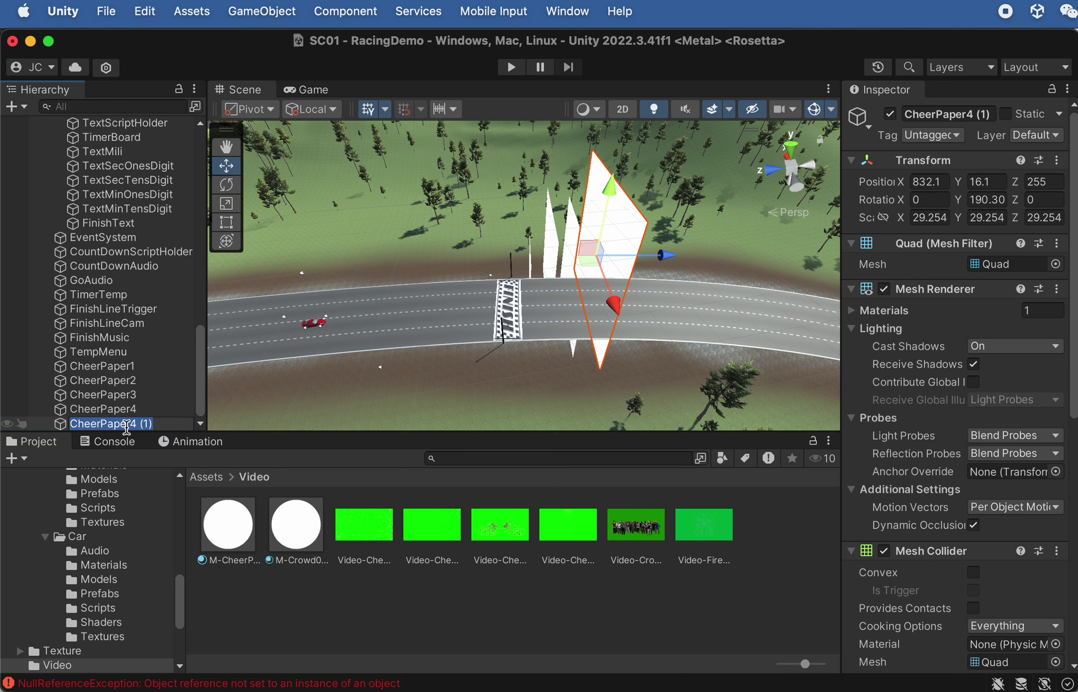
text(Fir)
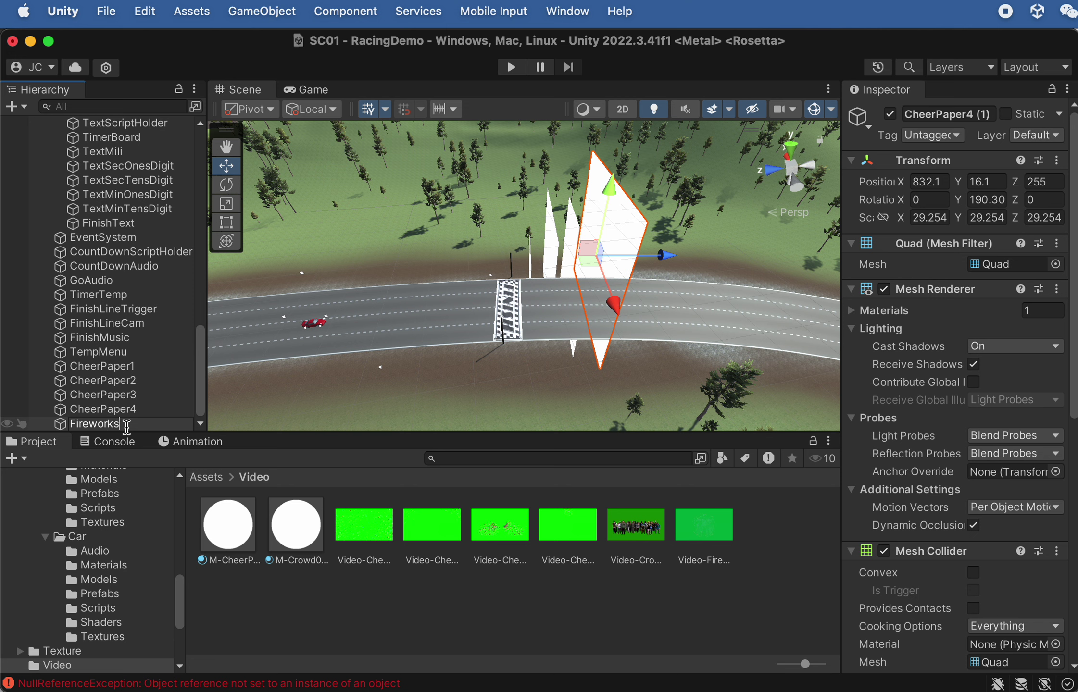
text(eworks)
key(Return)
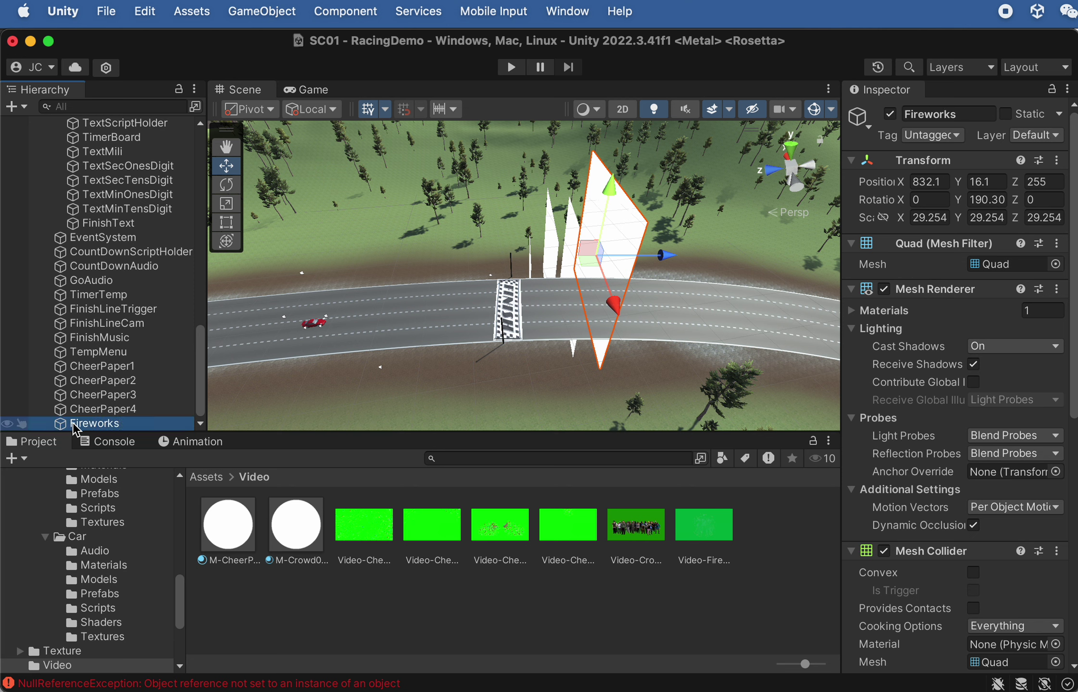
Assign the Video-Fireworks clip to the Fireworks quad's Video Player
scroll(949, 444, down, 6)
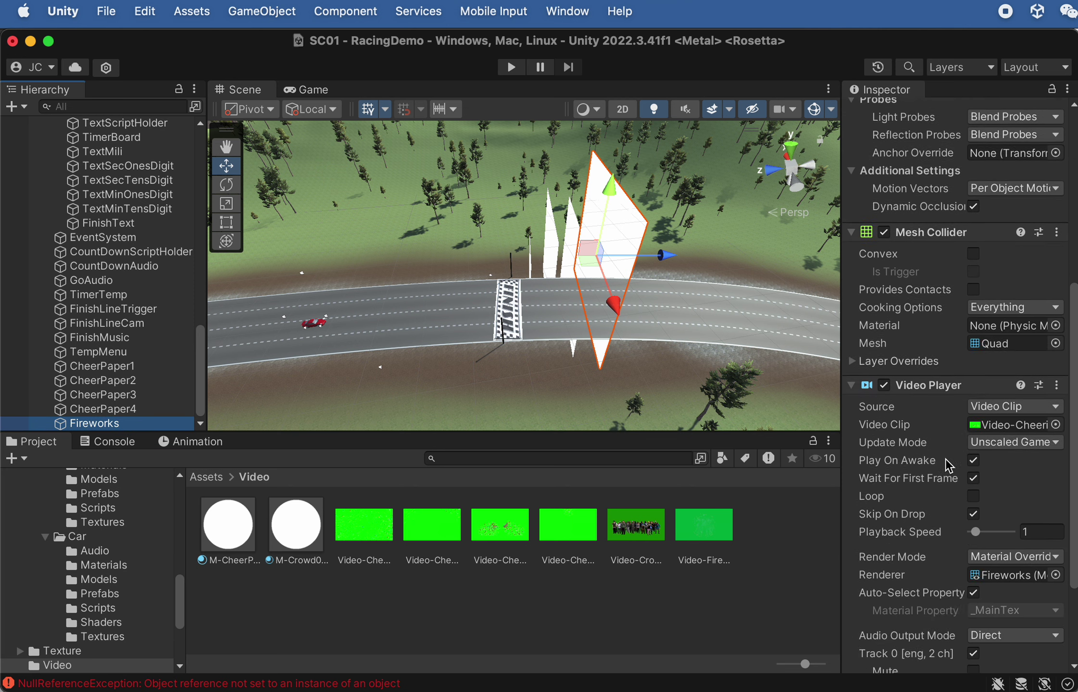
scroll(945, 459, down, 3)
drag(716, 531, 1009, 295)
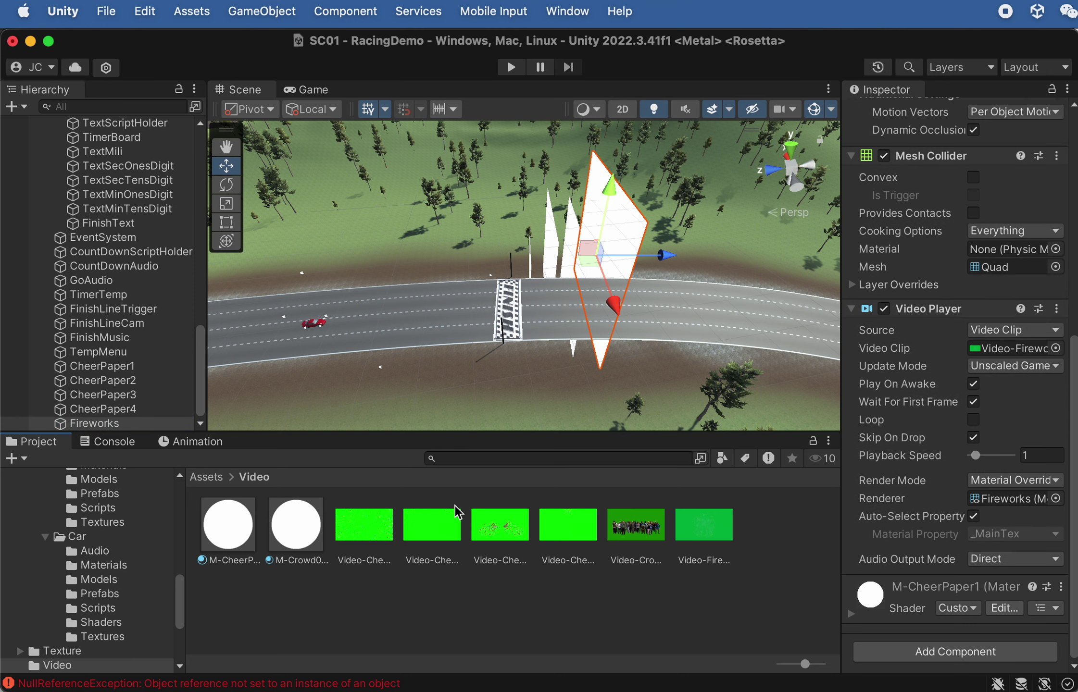
Duplicate the M-CheerPaper1 material as M-Fireworks and sample its Mask Color from the green background of the Video-Fireworks thumbnail
click(242, 548)
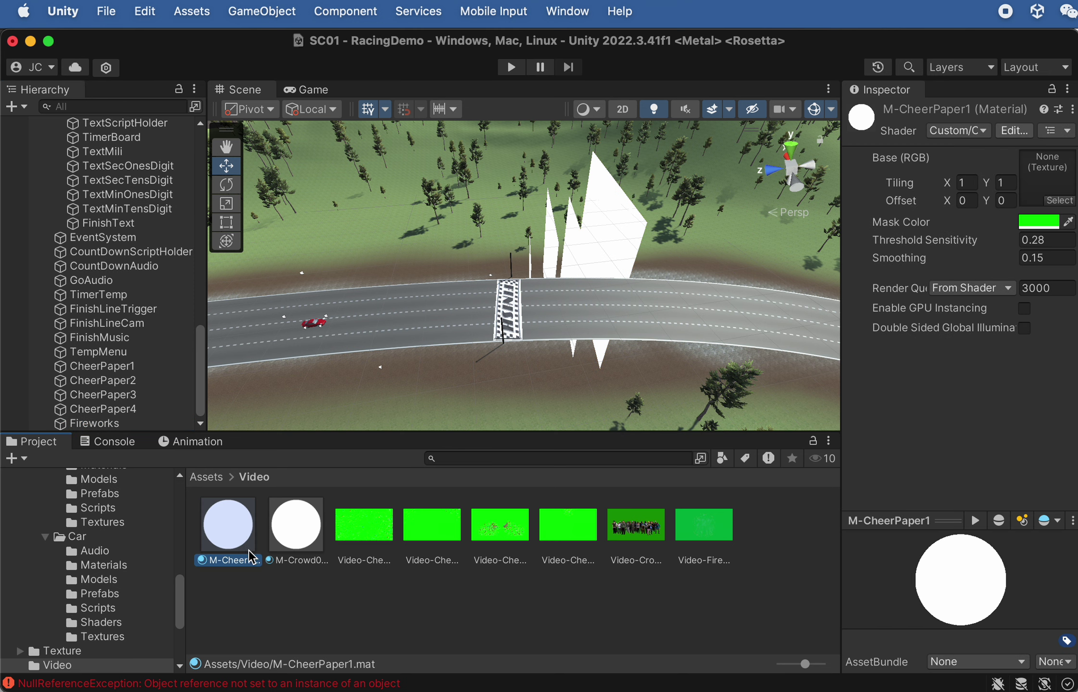
key(super+d)
click(285, 562)
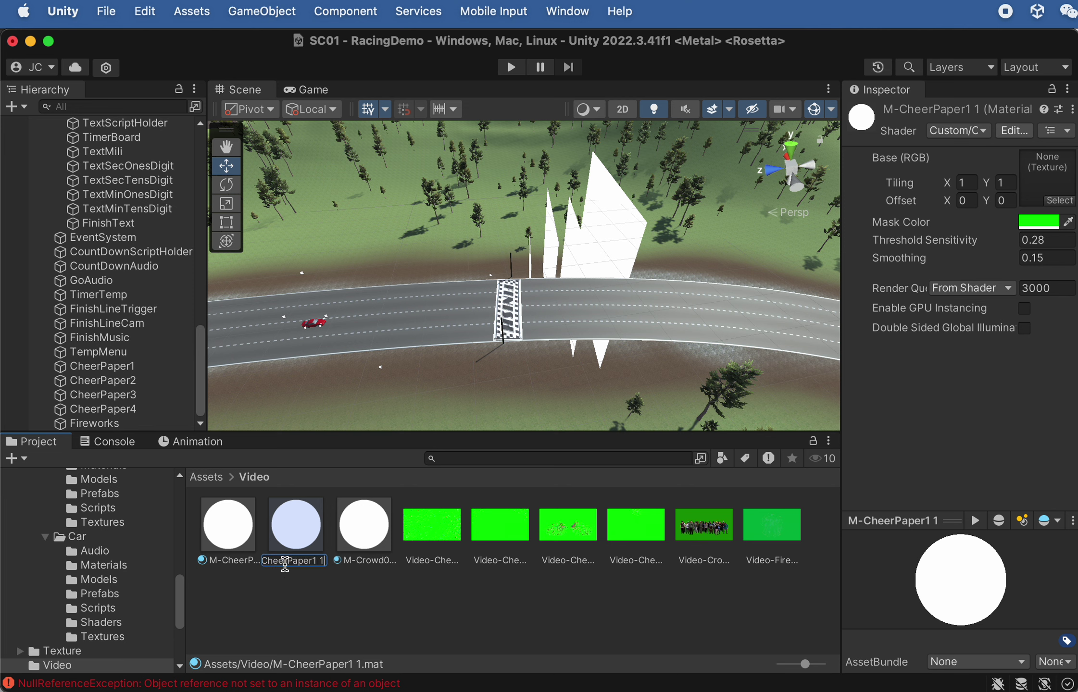
key(BackSpace)
key(BackSpace)
key(BackSpace)
key(BackSpace)
key(BackSpace)
key(BackSpace)
text(Fireworks)
key(Return)
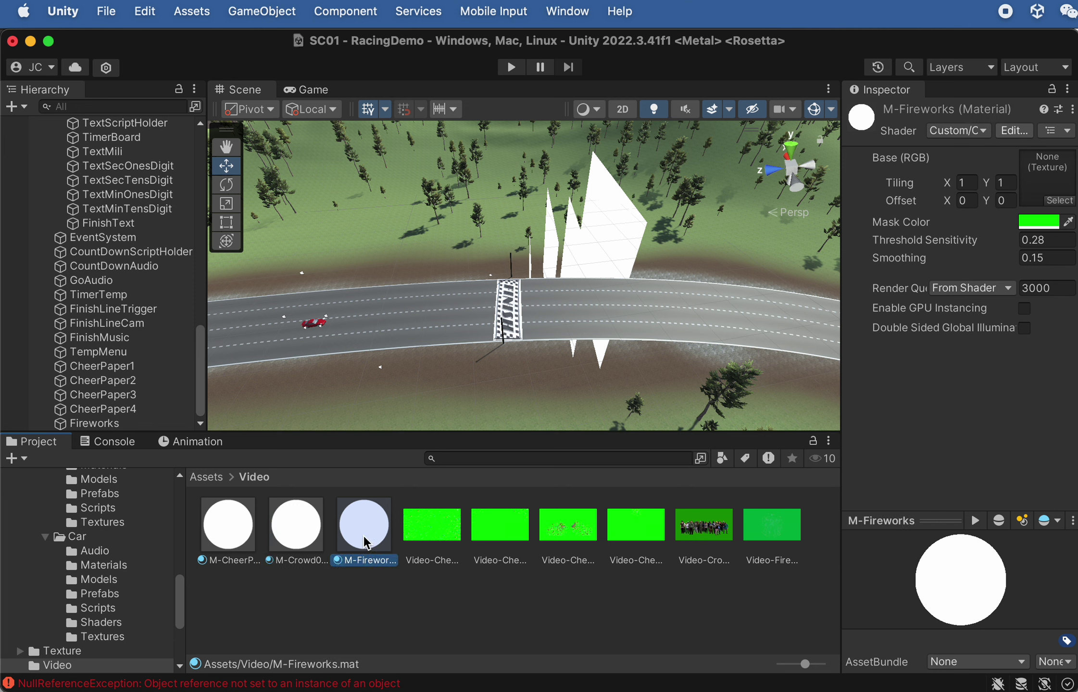
click(1069, 222)
click(757, 525)
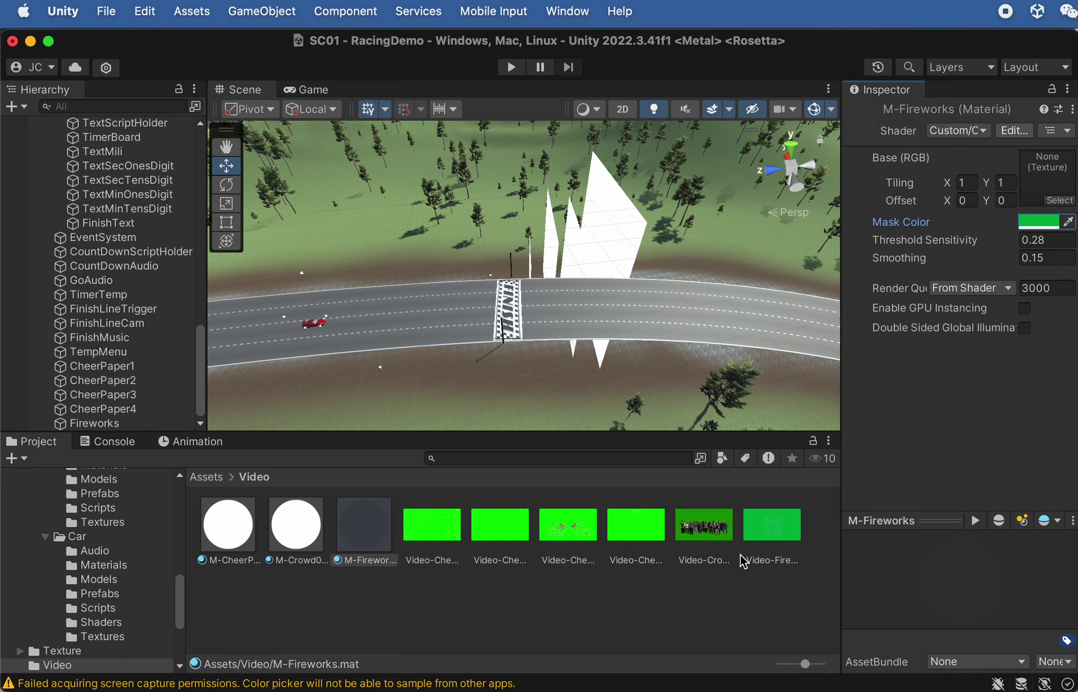
Switch to Finder and preview the Video-Fireworks material setting image to read the threshold and smoothing values
key(super+Tab)
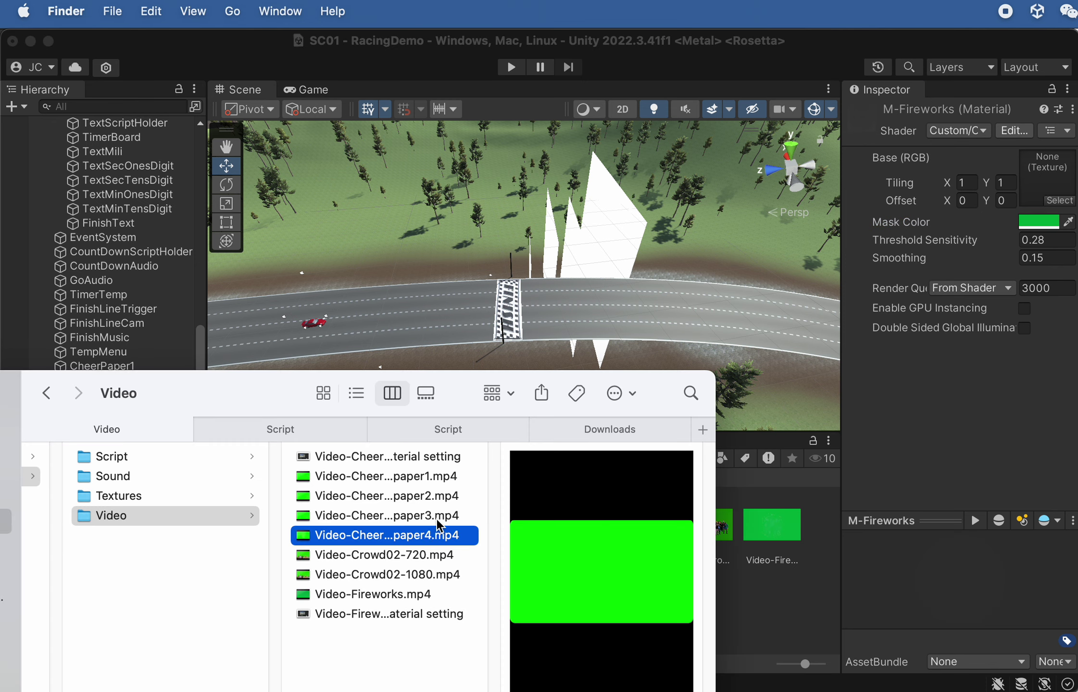
click(396, 612)
key(space)
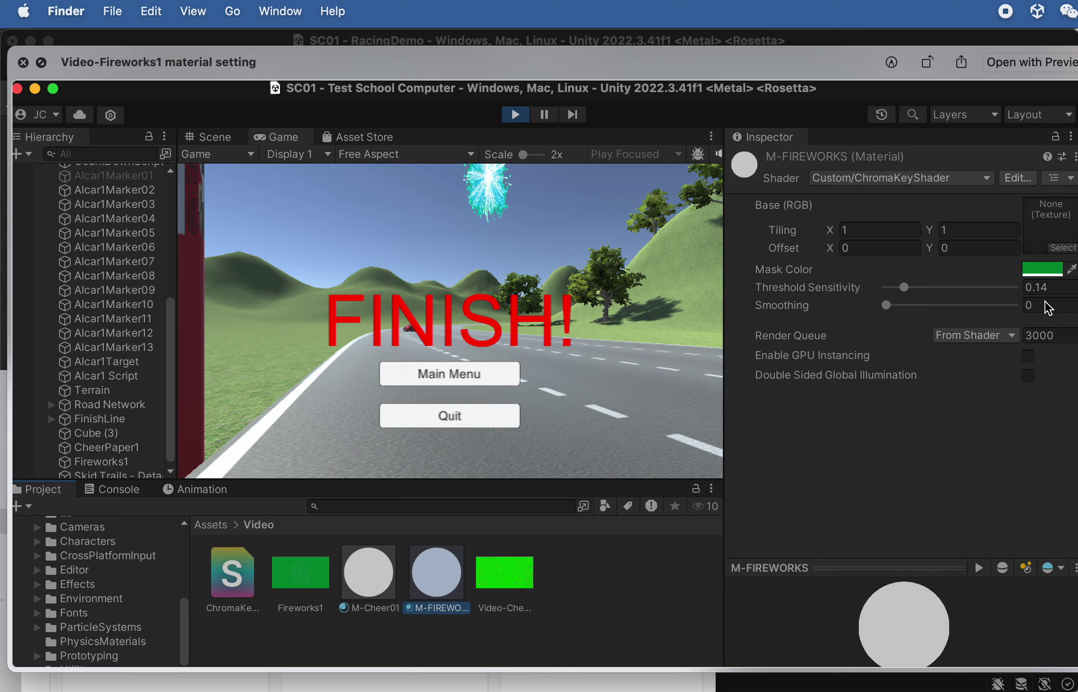
Close the settings preview and set the M-Fireworks material's Threshold Sensitivity to 0.14 and Smoothing to 0 in Unity
key(space)
click(1033, 240)
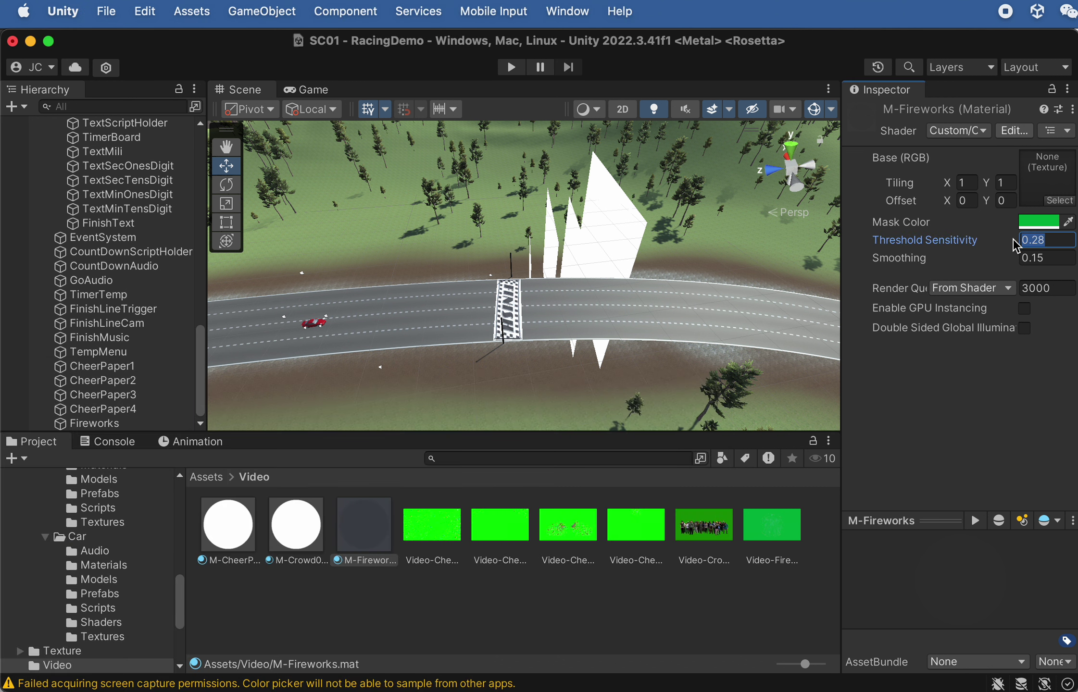
text(0.14)
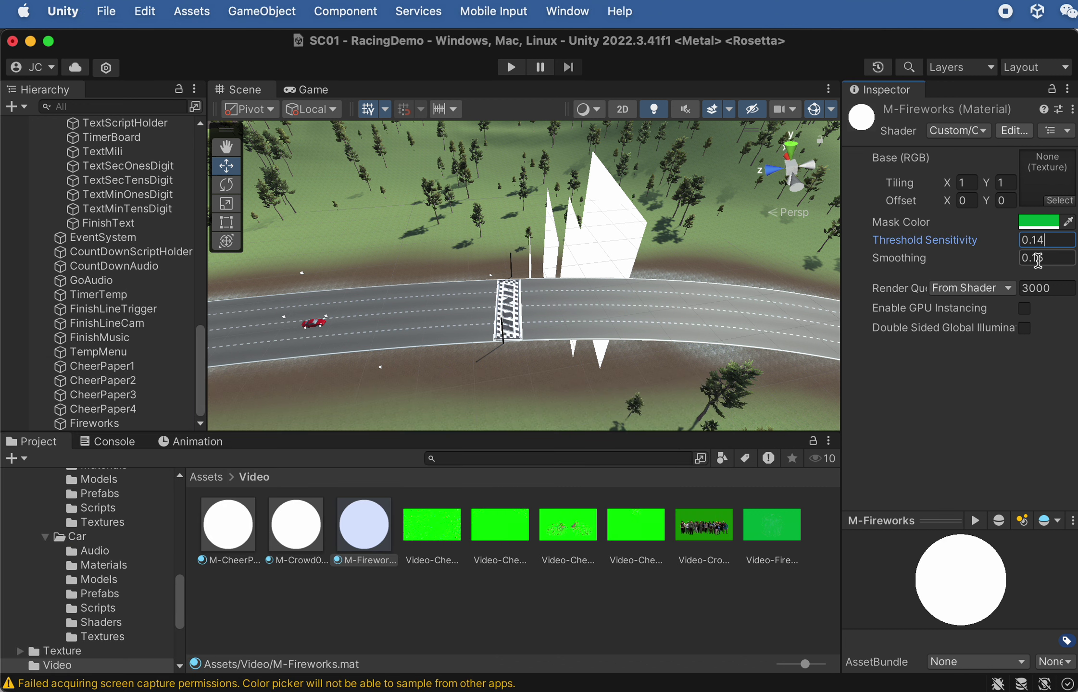
click(1038, 260)
text(0)
click(983, 367)
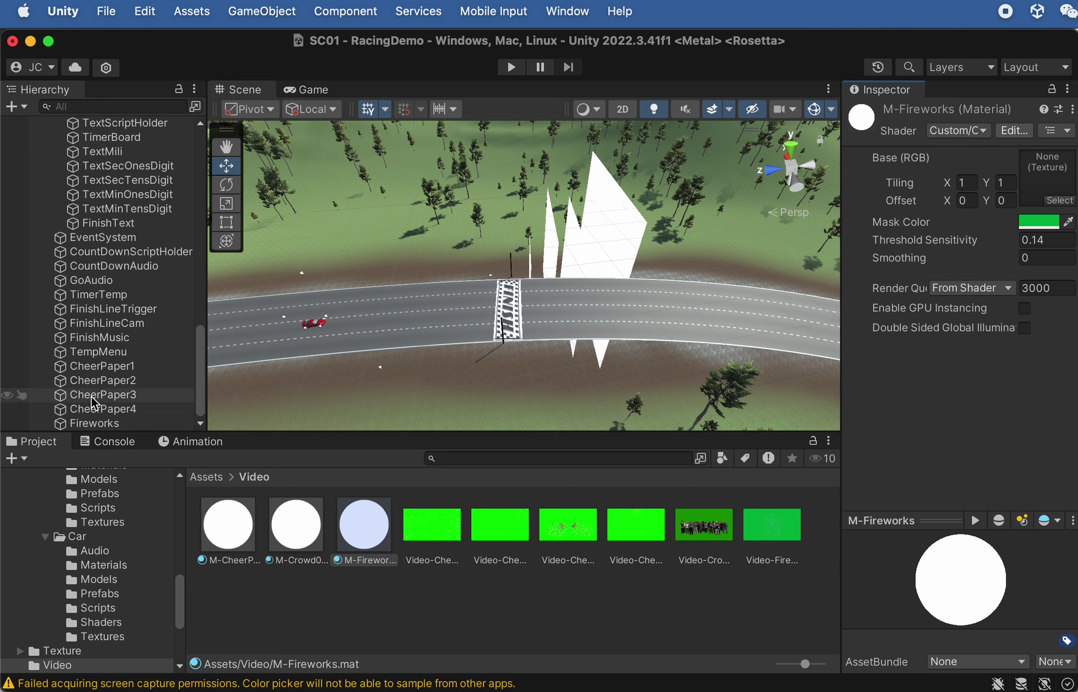
Try to apply the M-Fireworks material to the Fireworks quad and move the quad farther back behind CheerPaper4
click(190, 425)
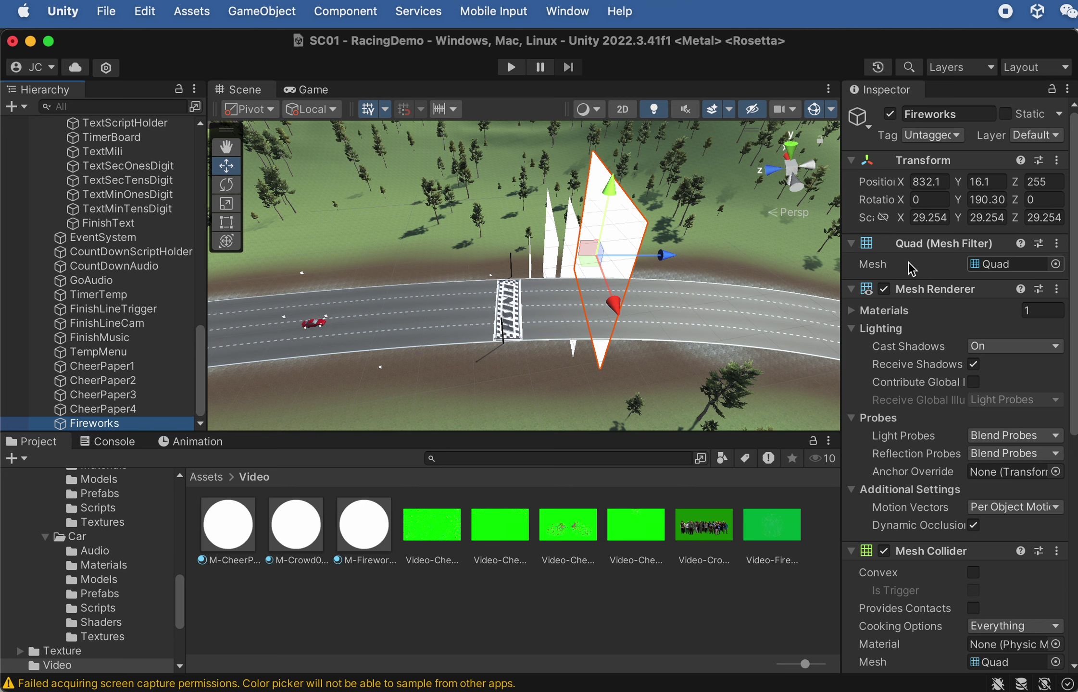
drag(373, 536, 110, 430)
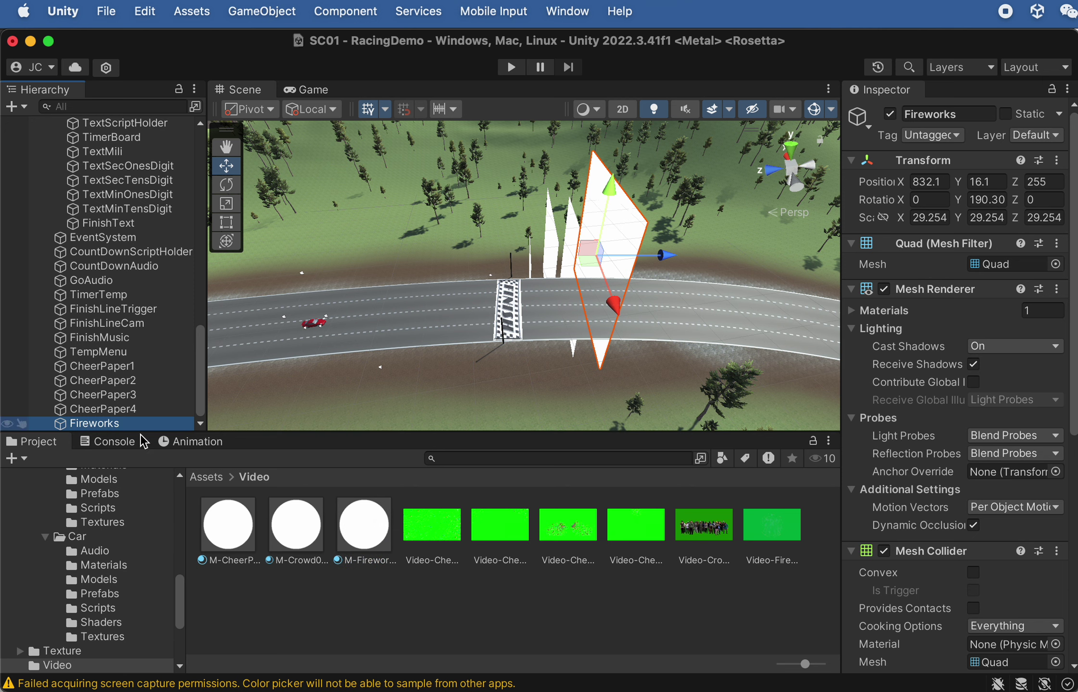
scroll(957, 581, down, 5)
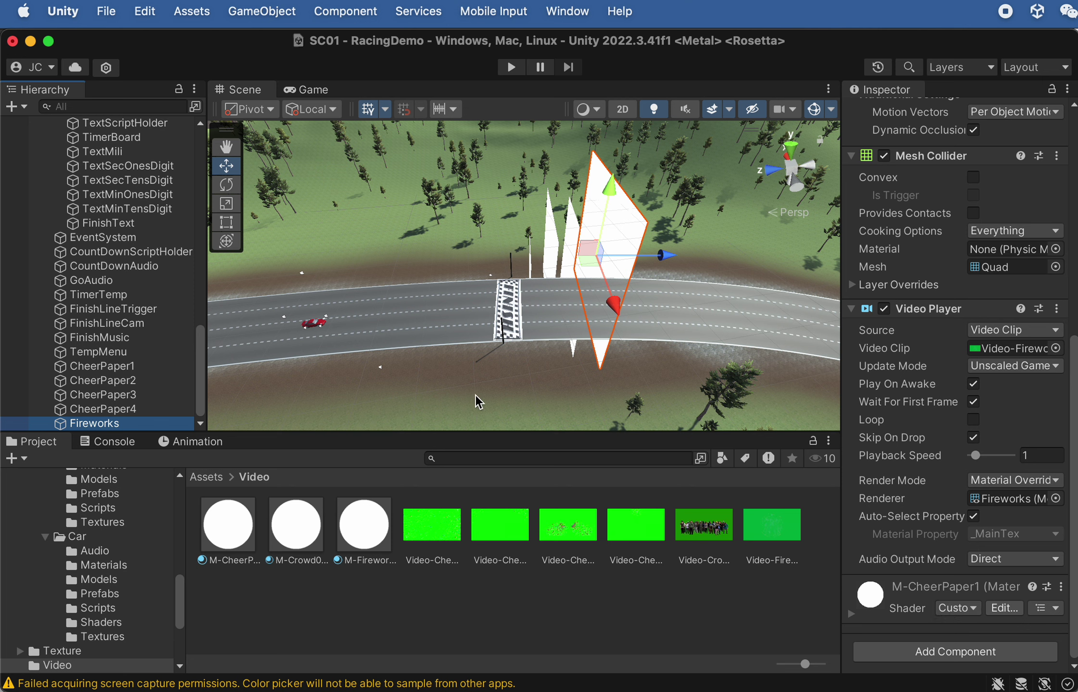
drag(662, 254, 608, 310)
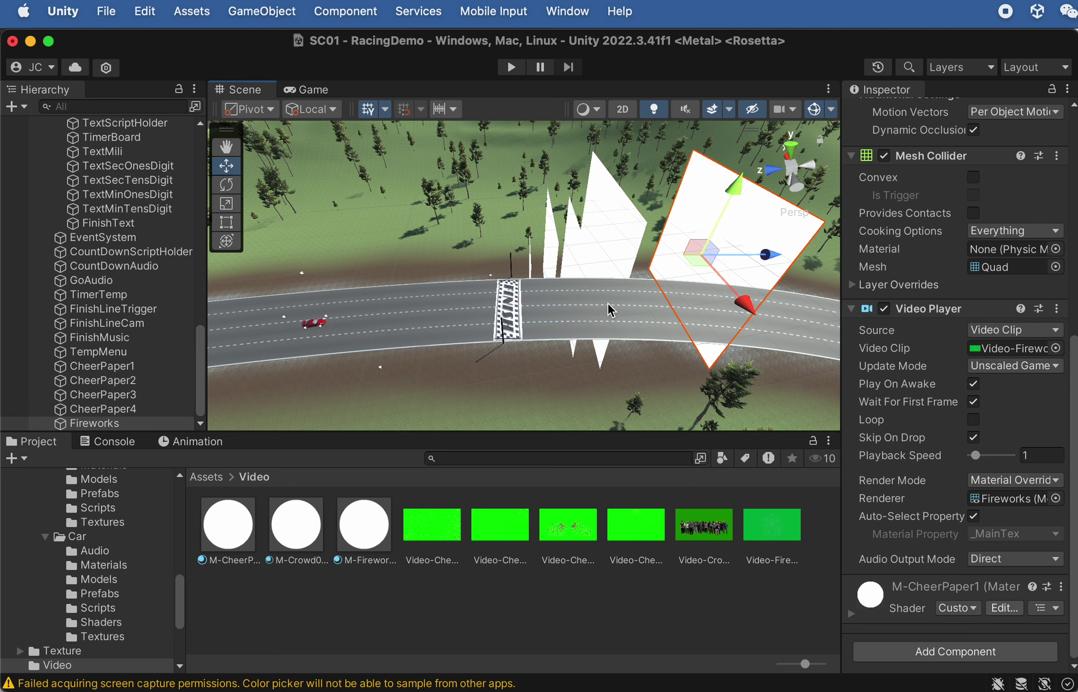
drag(758, 254, 781, 255)
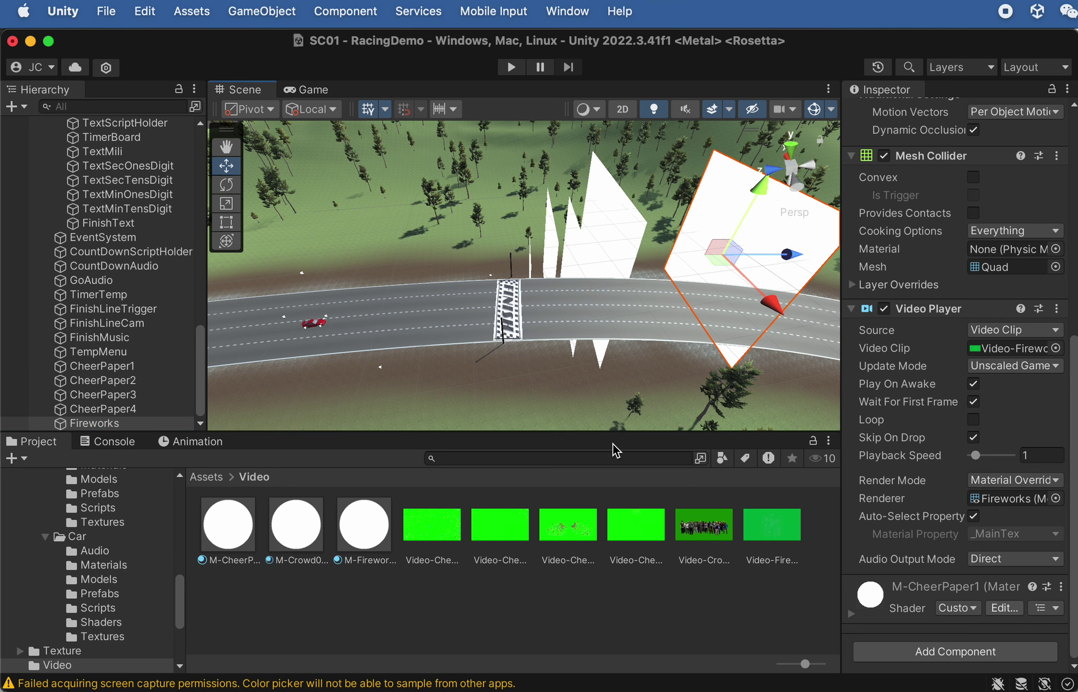
drag(368, 526, 772, 224)
Scale the Fireworks quad uniformly to about 41.4 and raise it to a height of about Y 19.9
alt+drag(670, 241, 737, 300)
key(r)
drag(671, 288, 710, 299)
alt+drag(697, 357, 632, 283)
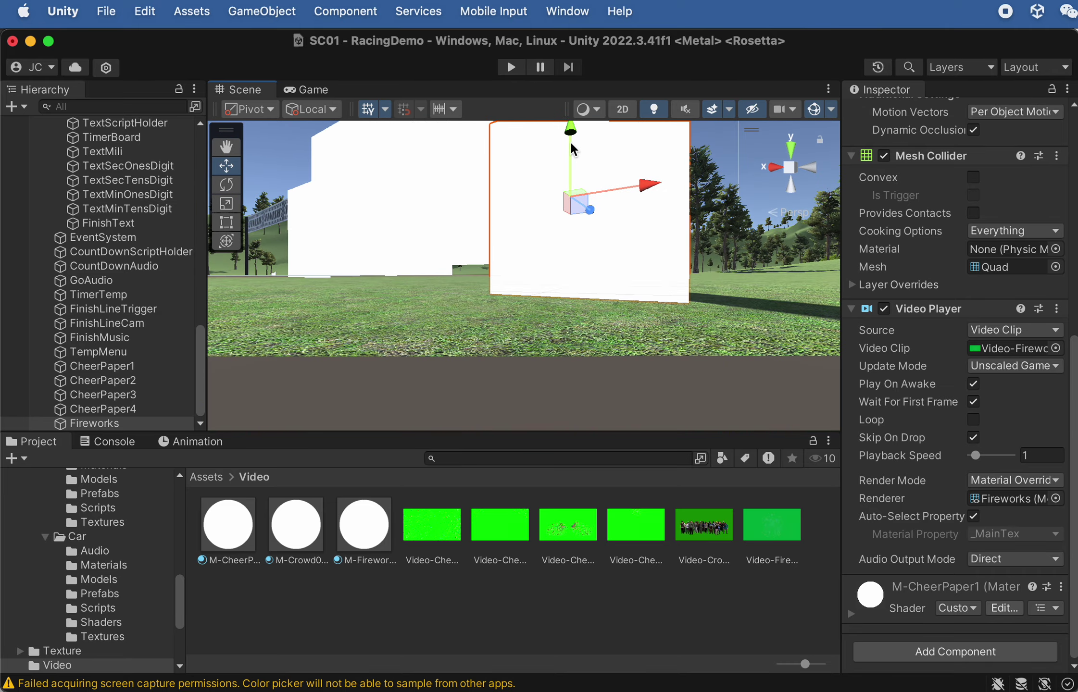
alt+drag(573, 149, 572, 316)
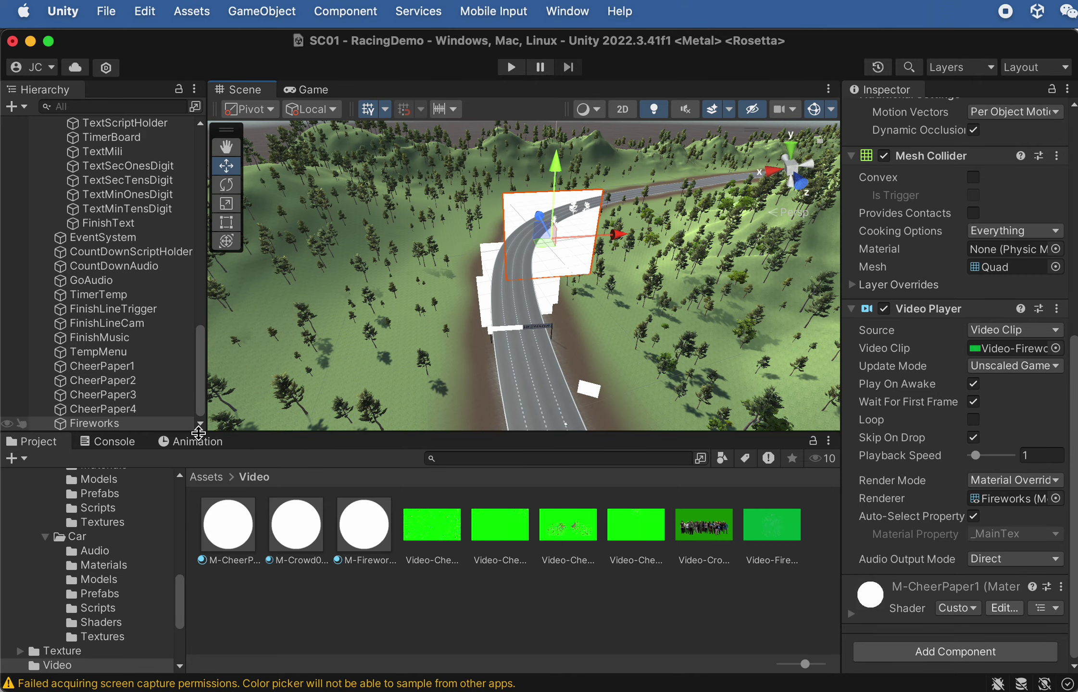
click(100, 409)
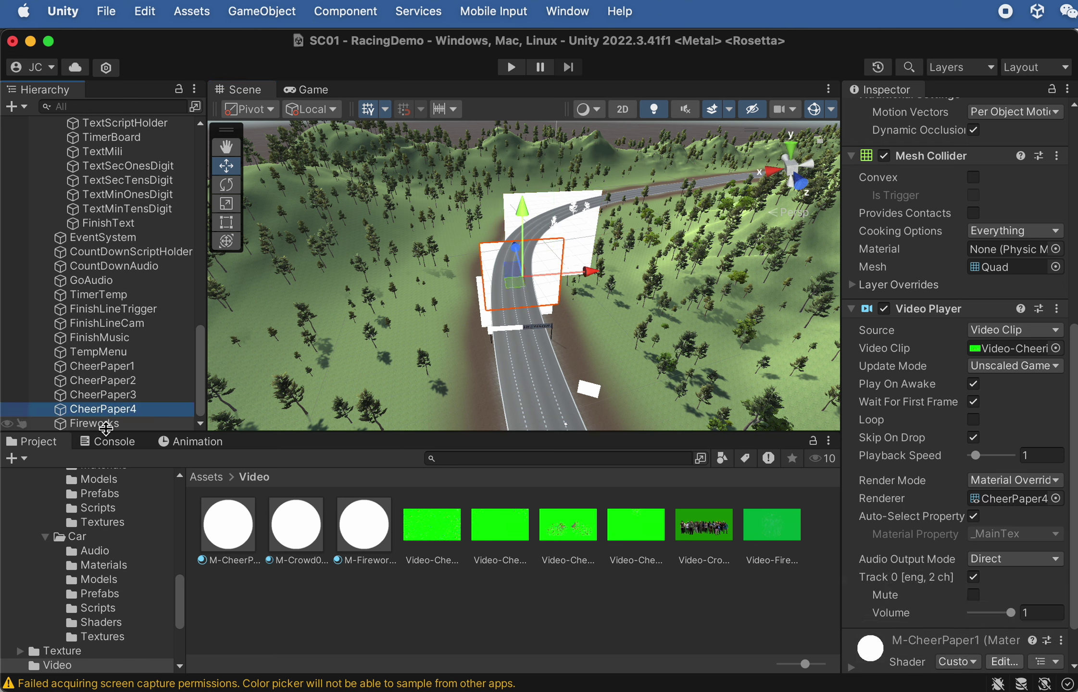
click(109, 423)
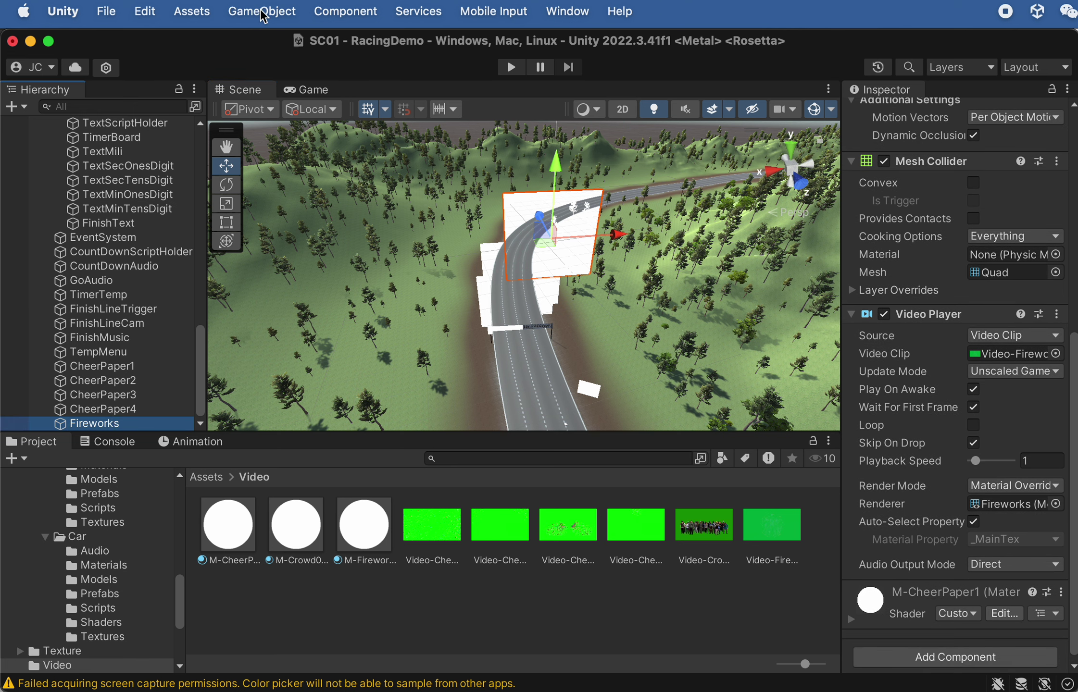
Create an empty game object at the FinishLineCam location and name it CheerAudio1
double_click(114, 324)
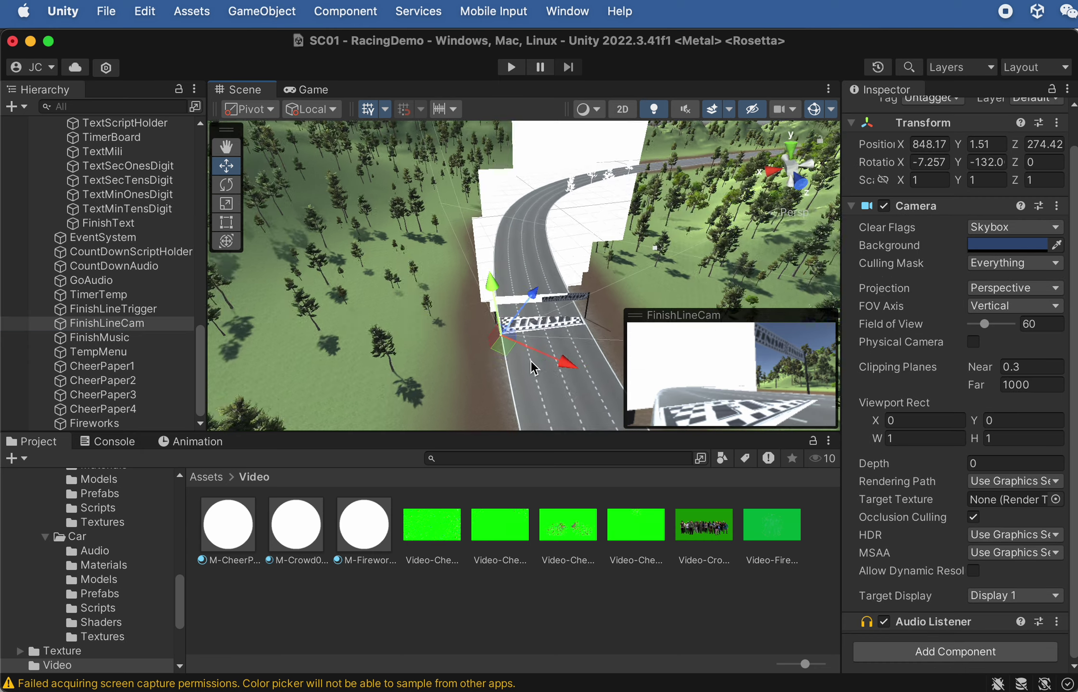
alt+drag(537, 306, 558, 250)
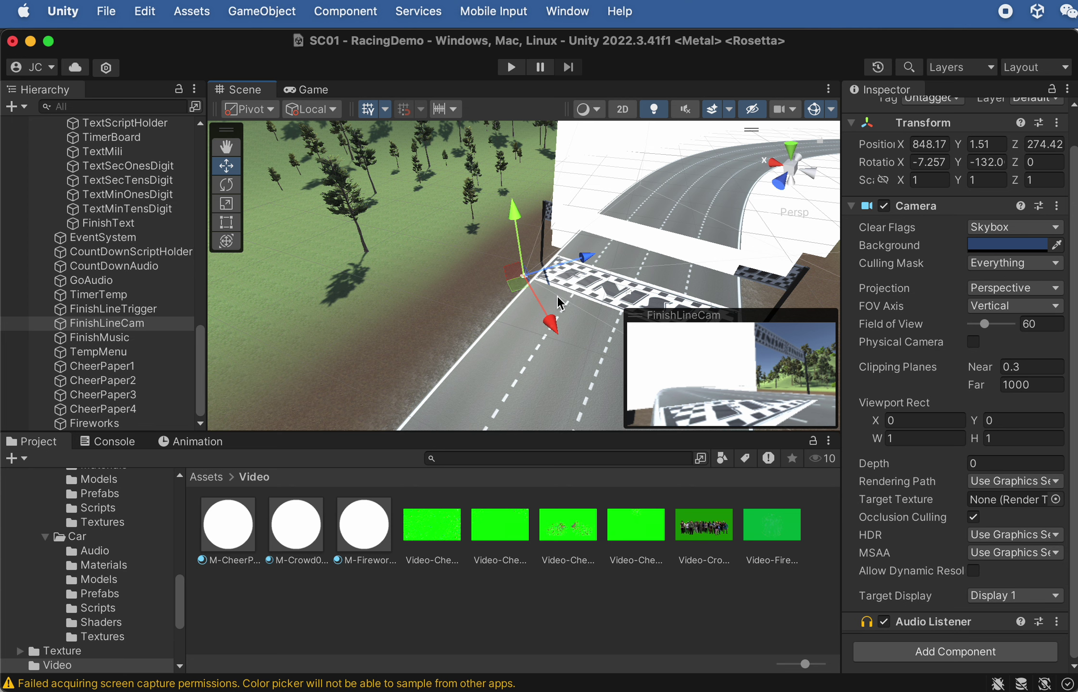
click(275, 9)
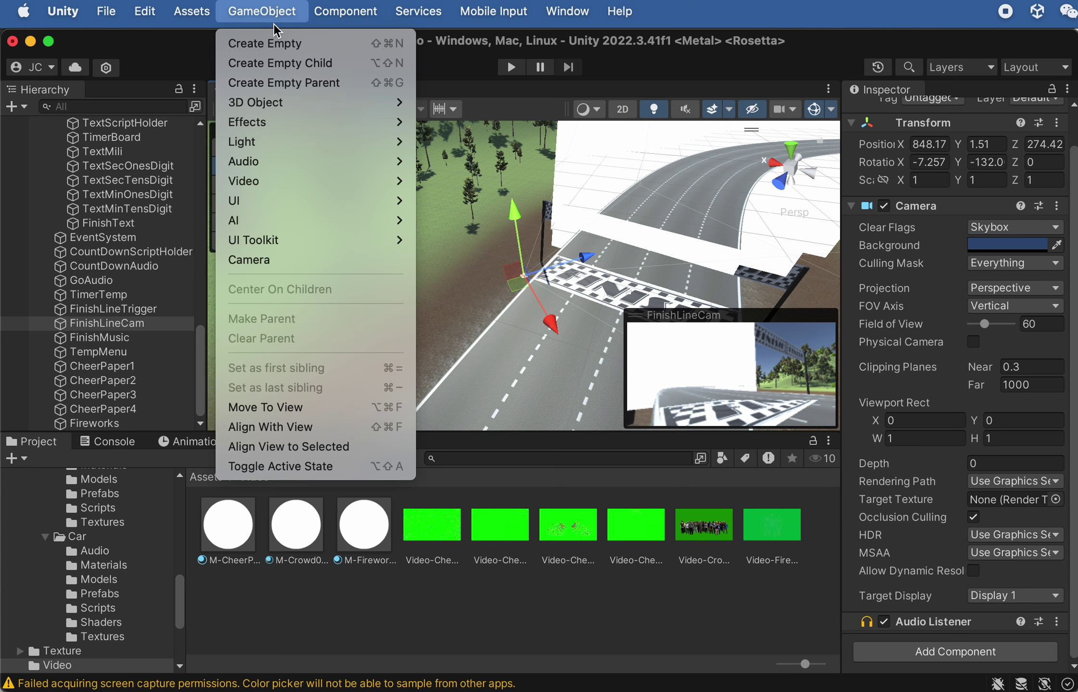
click(280, 41)
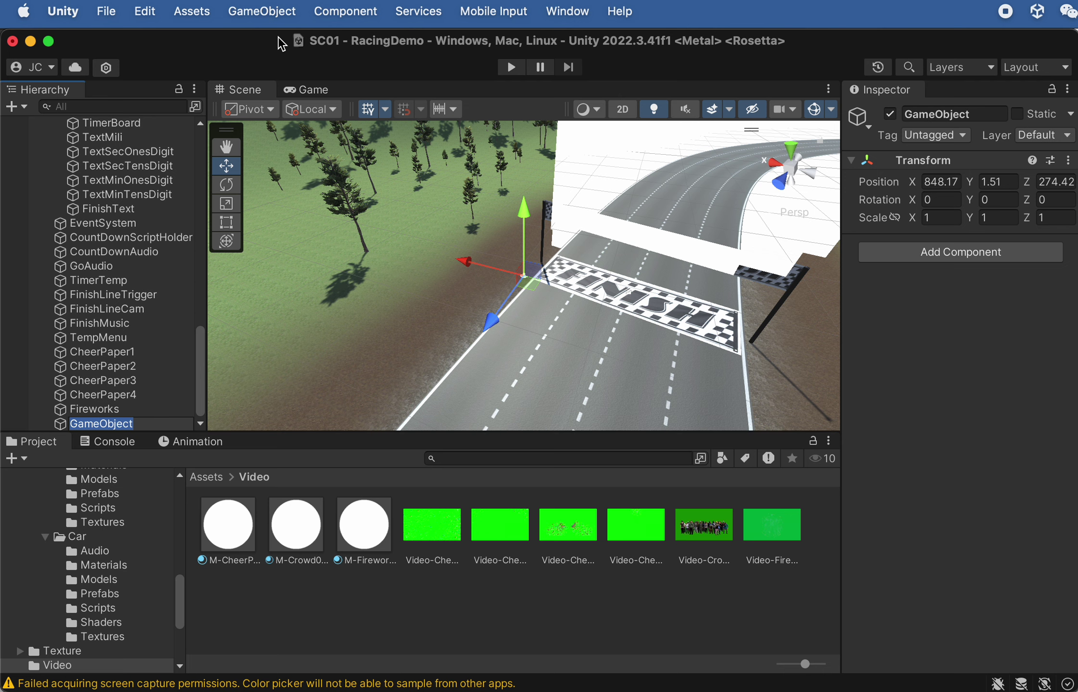
text(C)
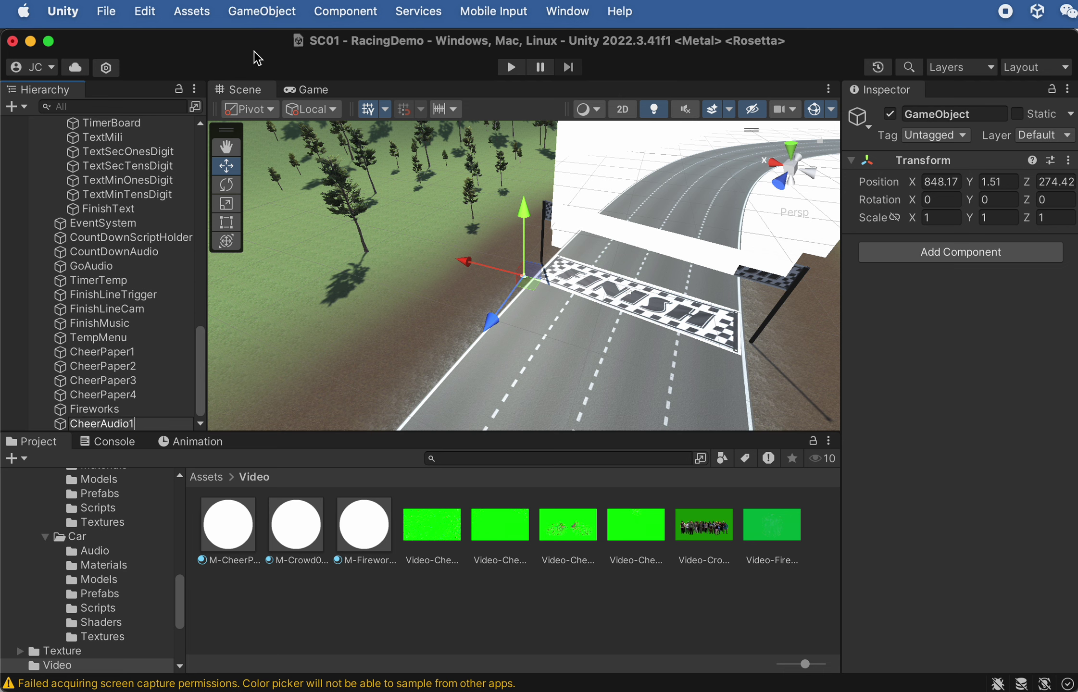
text(heerAudio1)
click(96, 409)
click(120, 423)
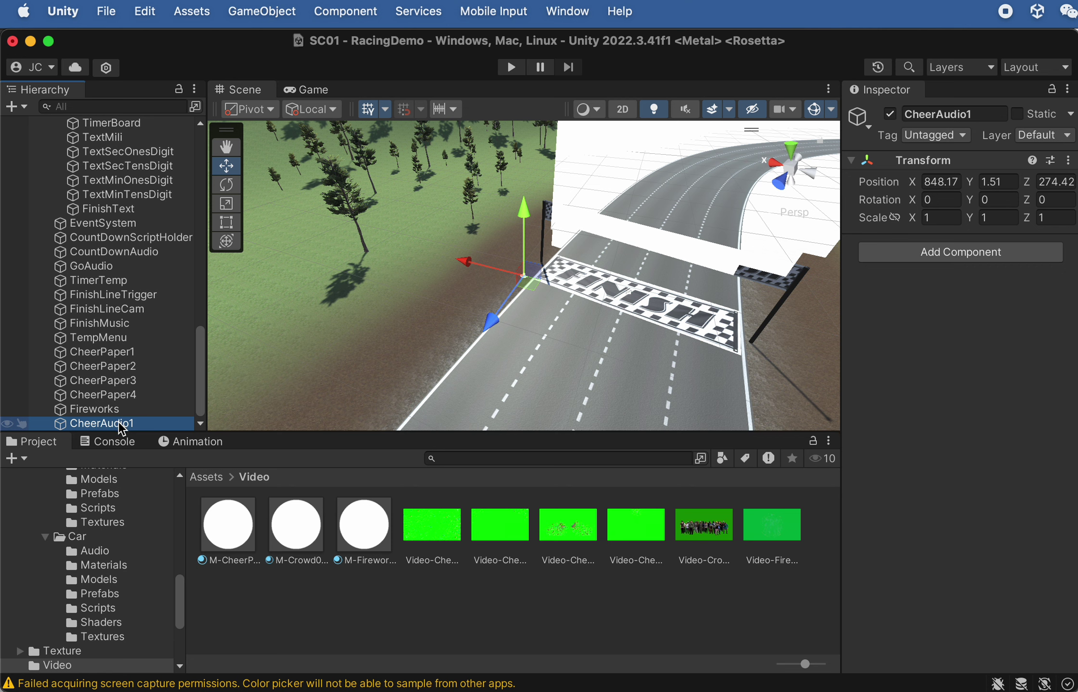
Import CheerSound01.wav and CheerSound02.wav from Finder's Sound folder into the project's Audio folder
click(219, 481)
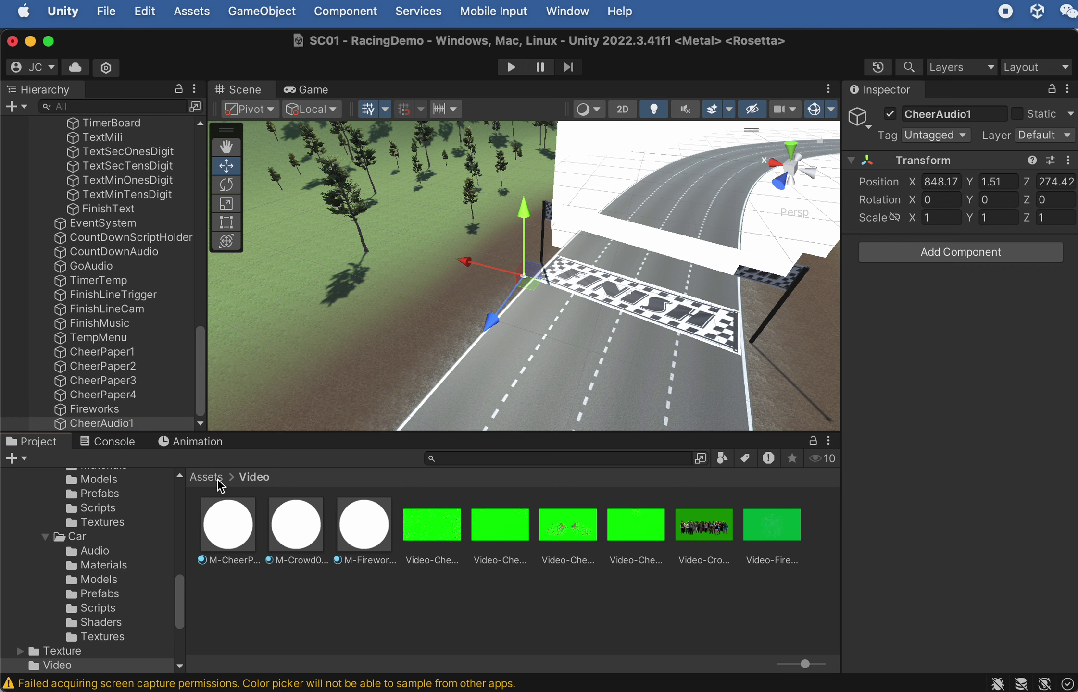
click(207, 477)
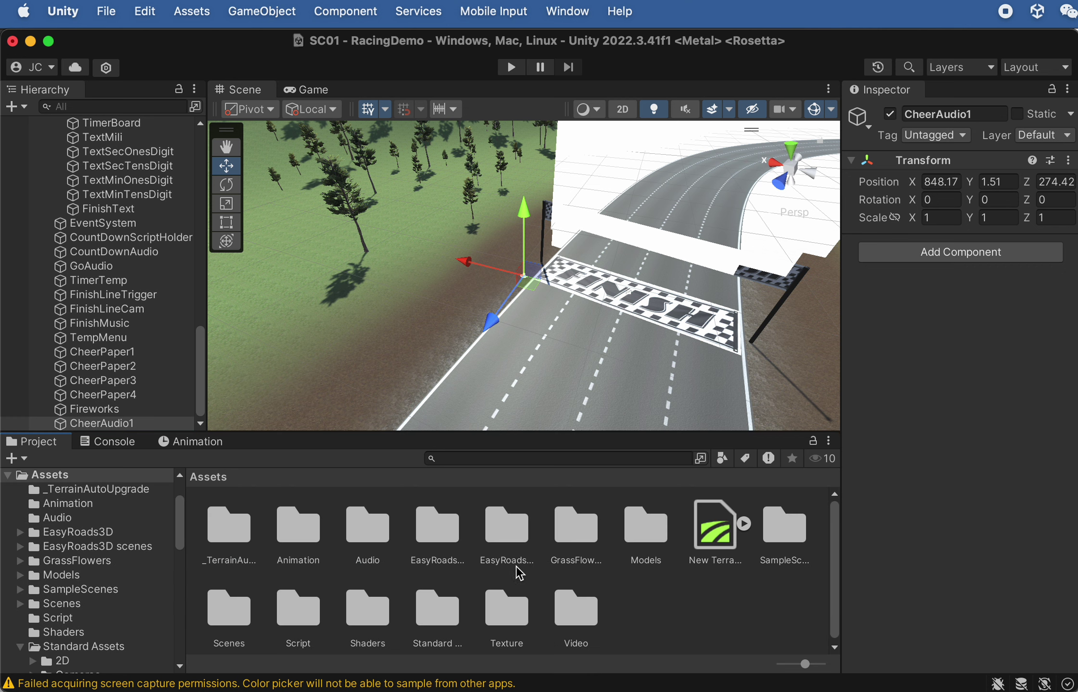
double_click(366, 535)
key(super+Tab)
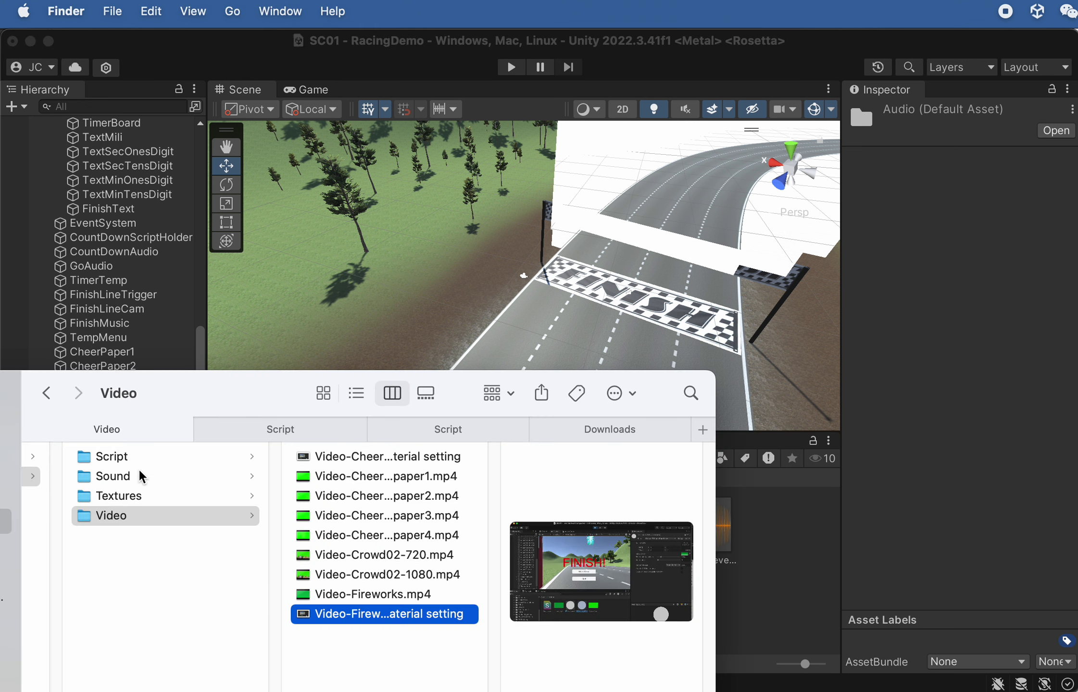
click(231, 476)
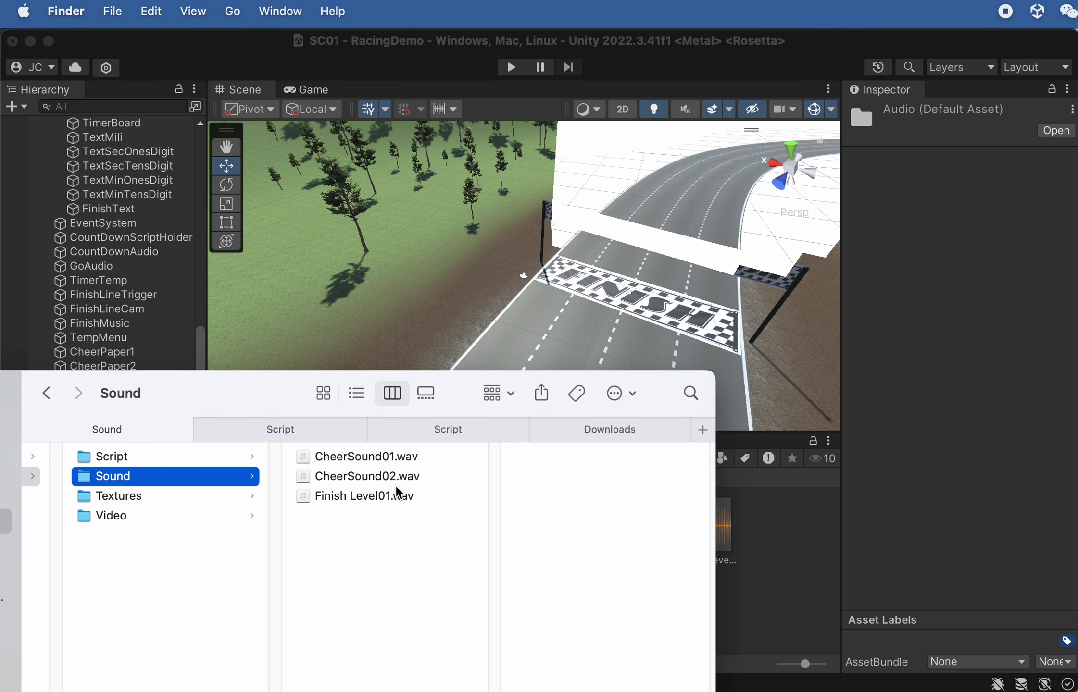
click(374, 474)
shift+click(350, 459)
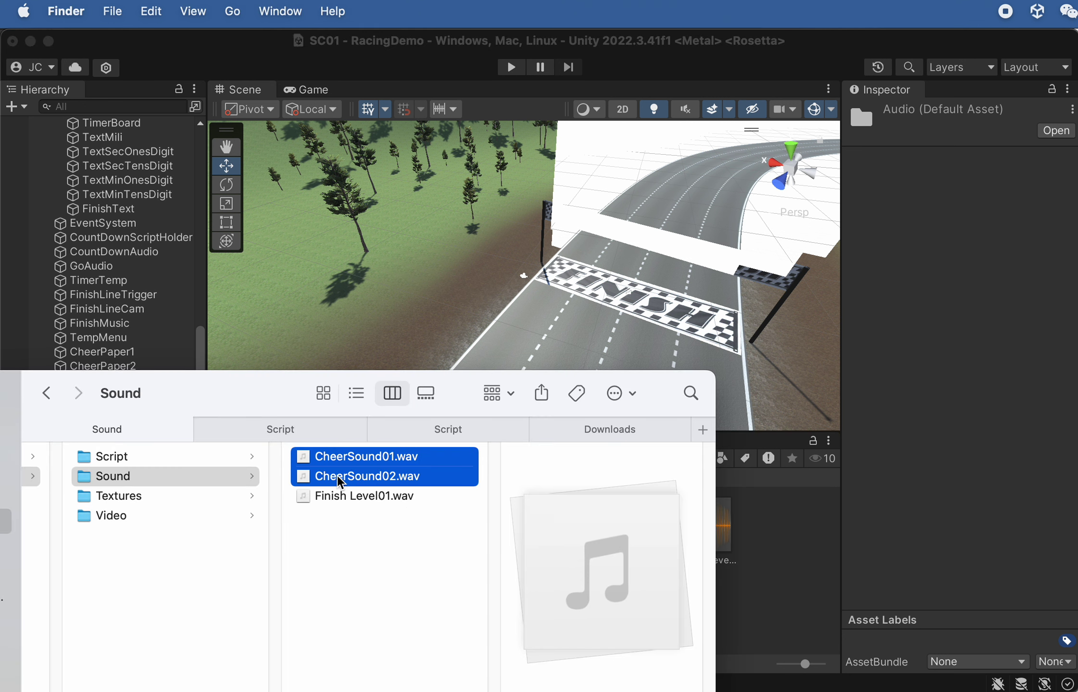
drag(337, 475, 772, 576)
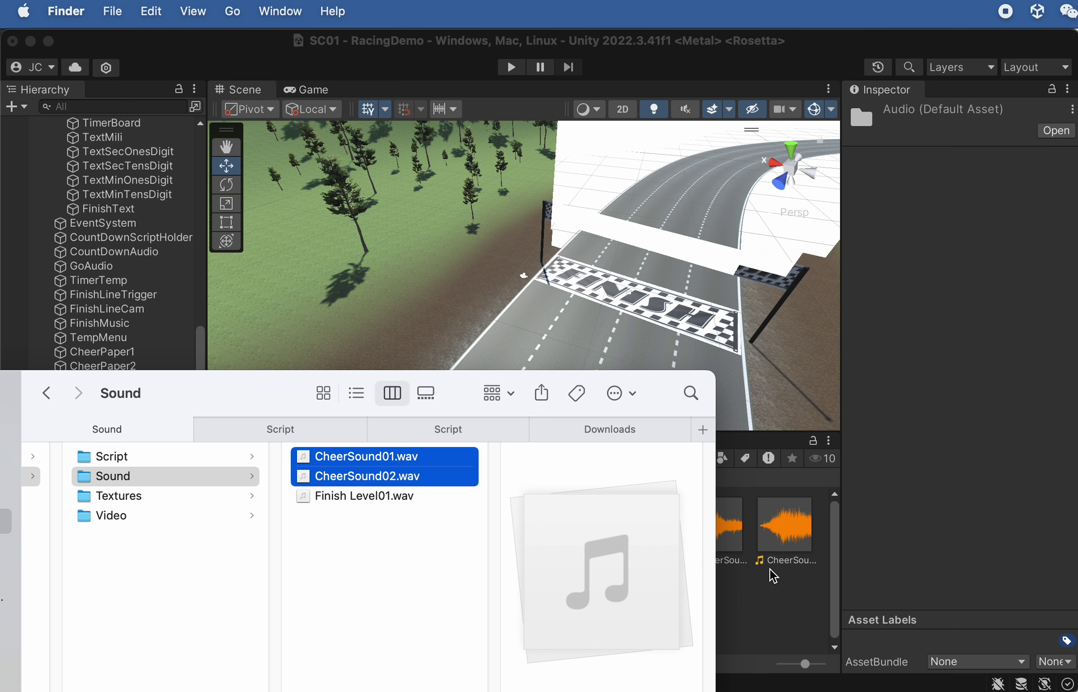
click(772, 576)
Add the CheerSound01 clip to CheerAudio1 as an Audio Source and disable Play On Awake
click(120, 410)
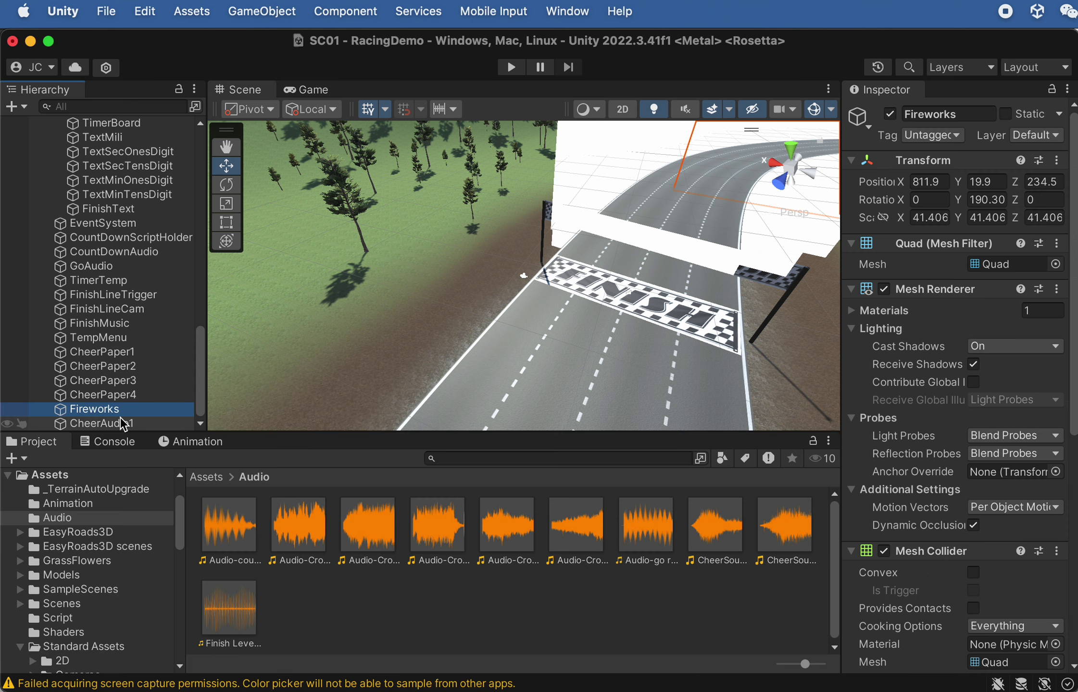
click(124, 424)
drag(714, 542, 135, 423)
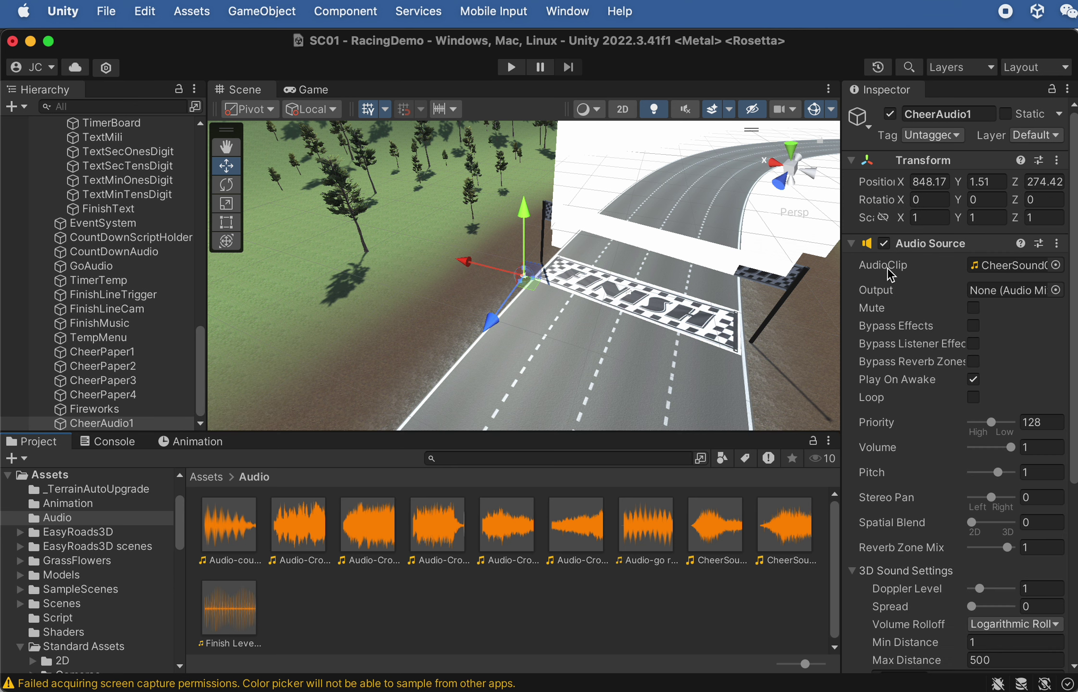
click(973, 380)
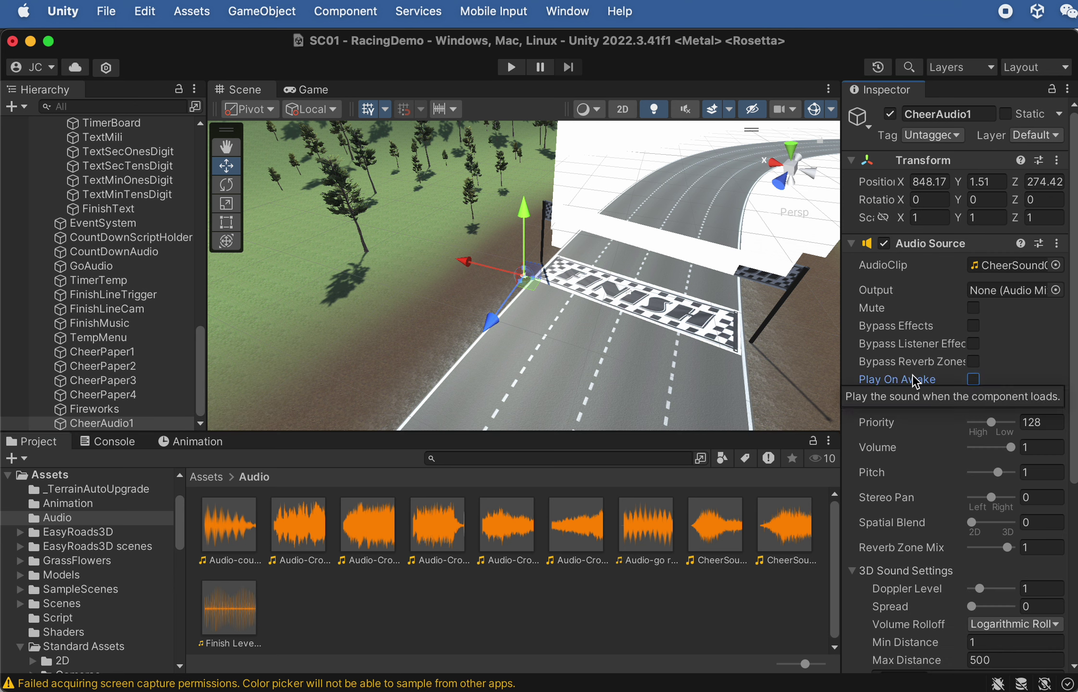
scroll(957, 548, down, 3)
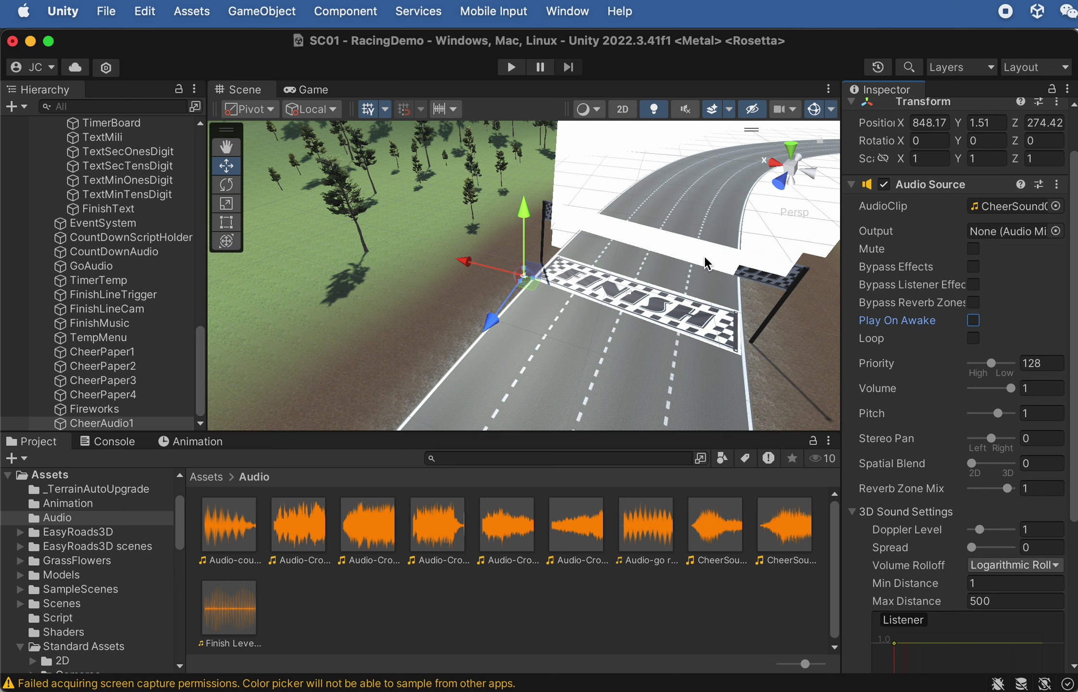
Duplicate CheerAudio1 and rename the copy CheerAudio2
click(114, 409)
click(114, 423)
key(super+d)
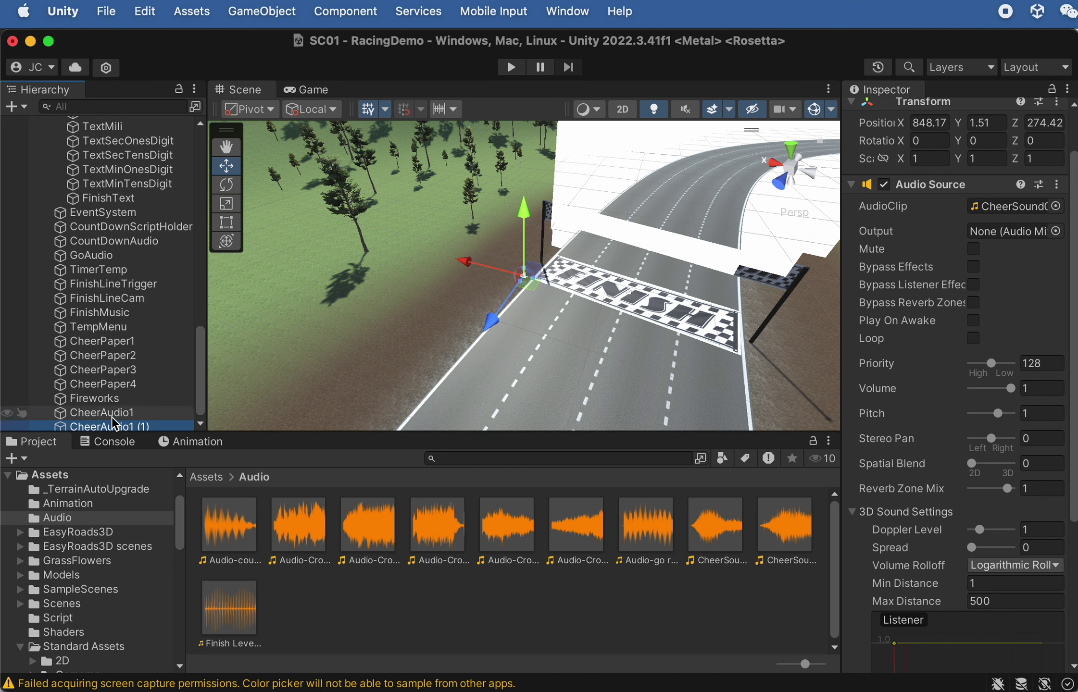
click(137, 423)
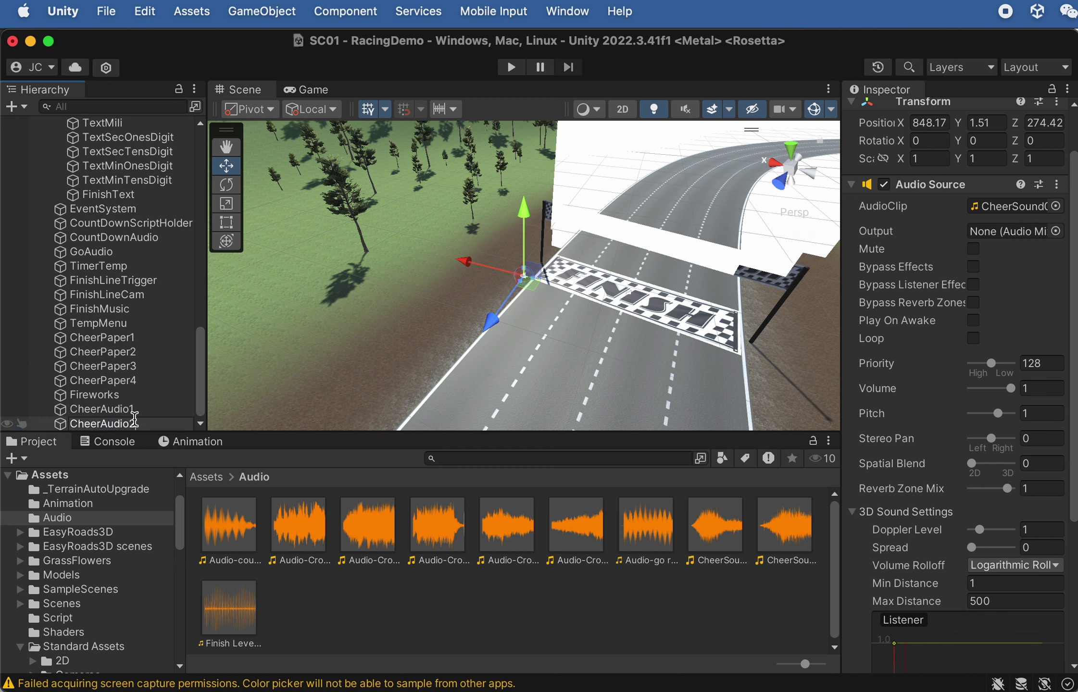
key(Return)
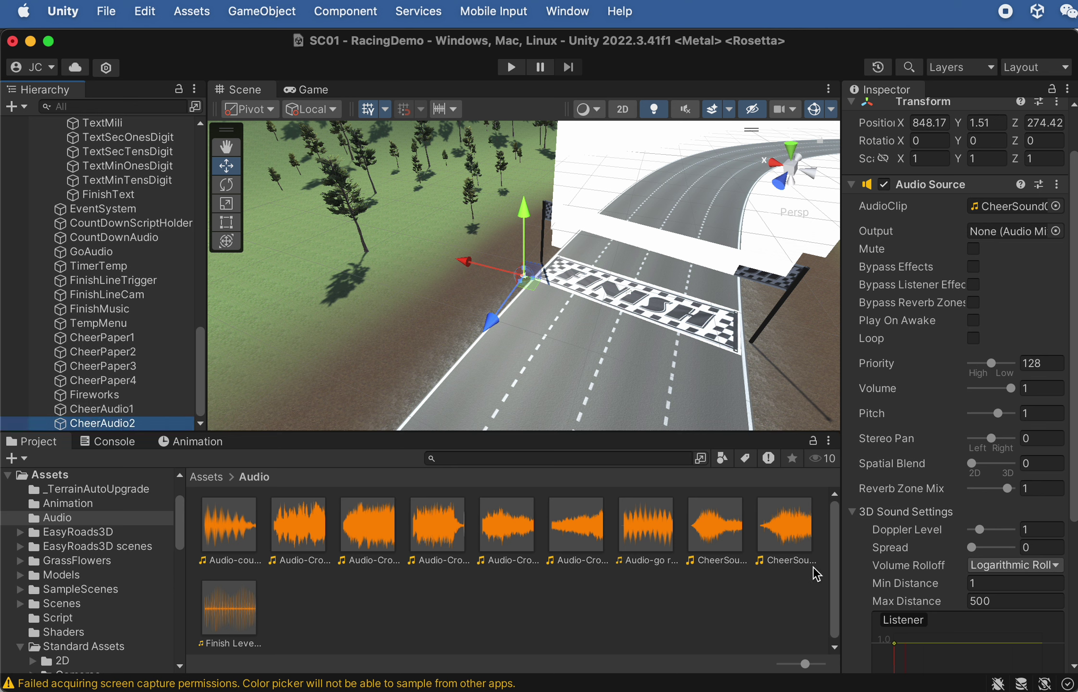
Assign the CheerSound02 clip to CheerAudio2's Audio Source and check both cheer audio objects
scroll(889, 437, up, 1)
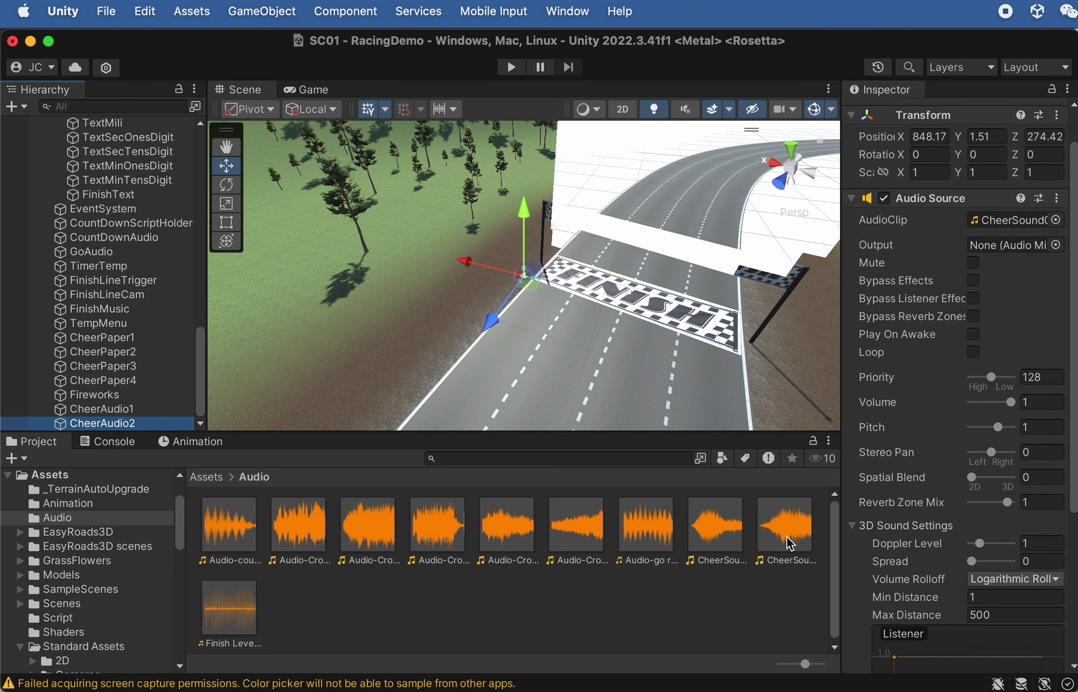
drag(787, 536, 1006, 228)
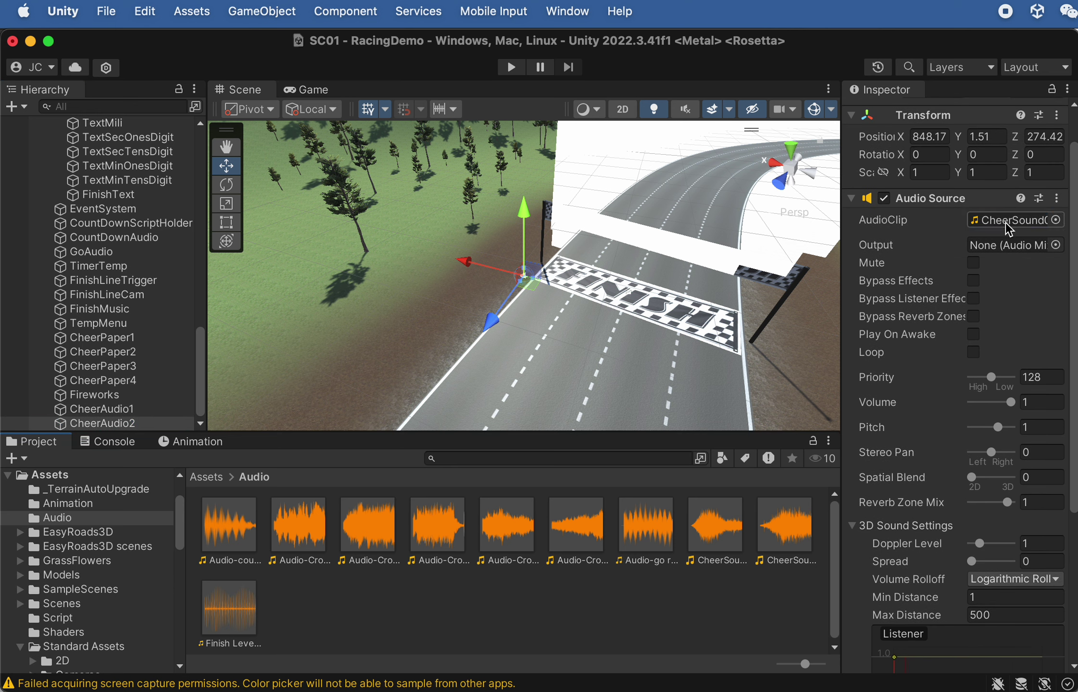
click(798, 504)
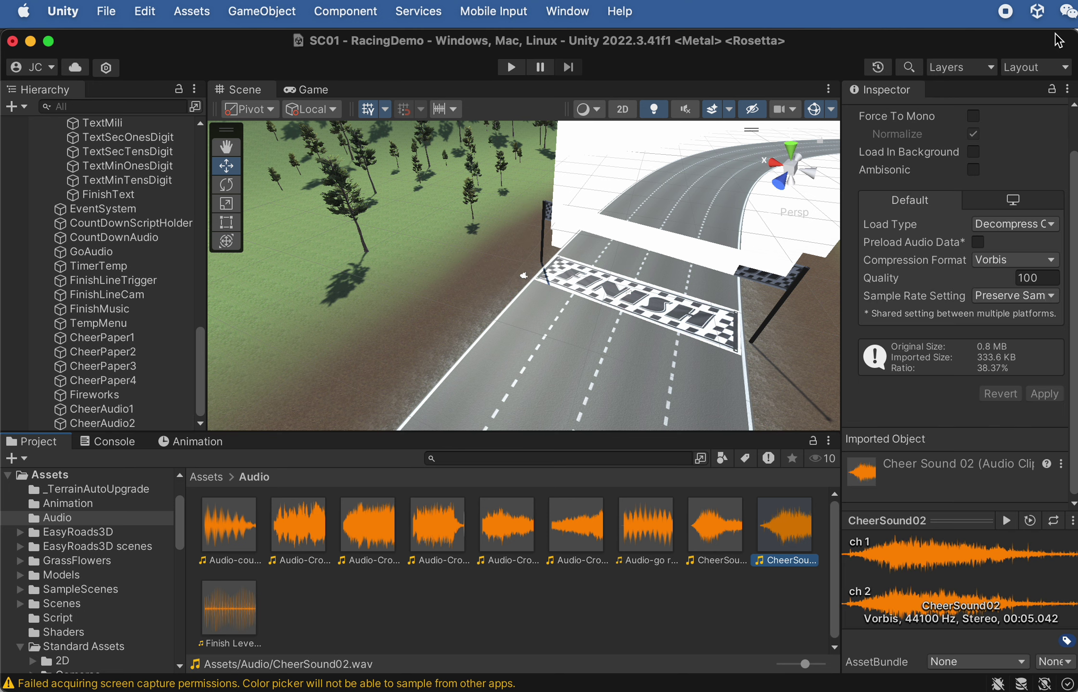
click(120, 423)
click(120, 409)
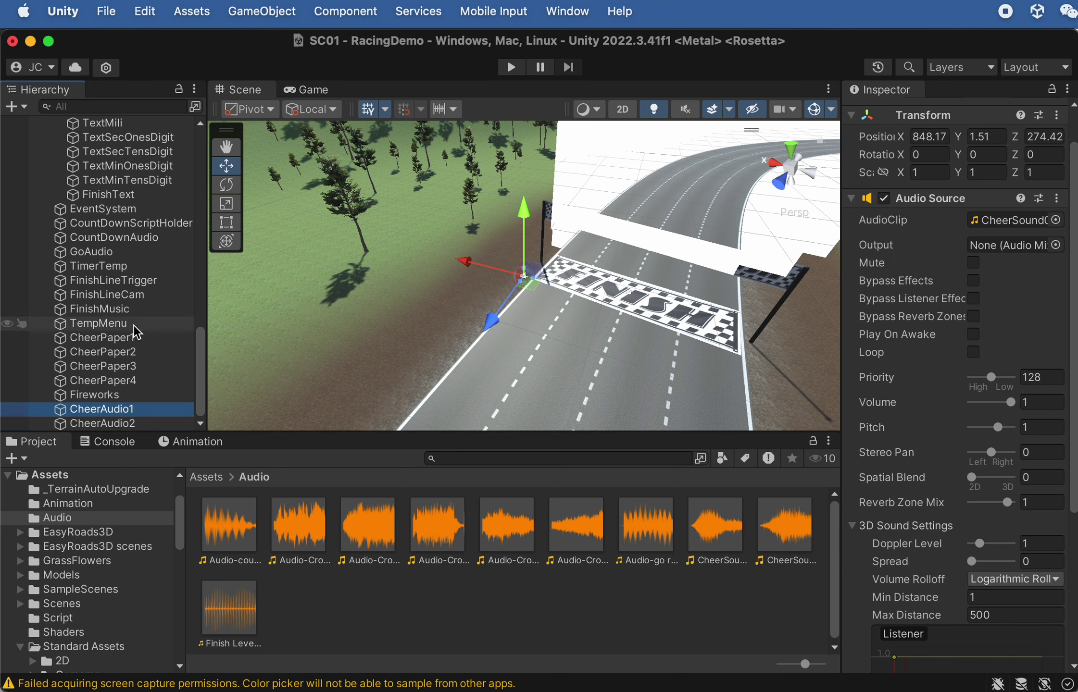
Assign CheerPaper1 through CheerPaper4 to the matching Cheer Paper references on FinishLineTrigger's Finish Line Fireworks V1 script
click(120, 337)
shift+click(123, 423)
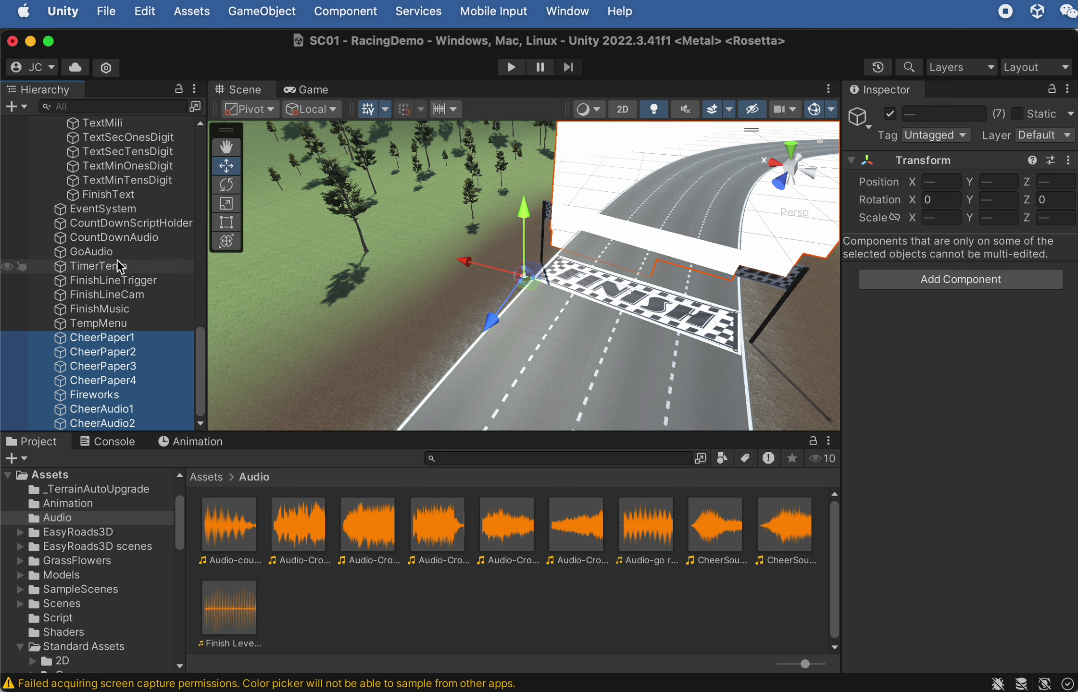
click(113, 280)
scroll(929, 417, down, 12)
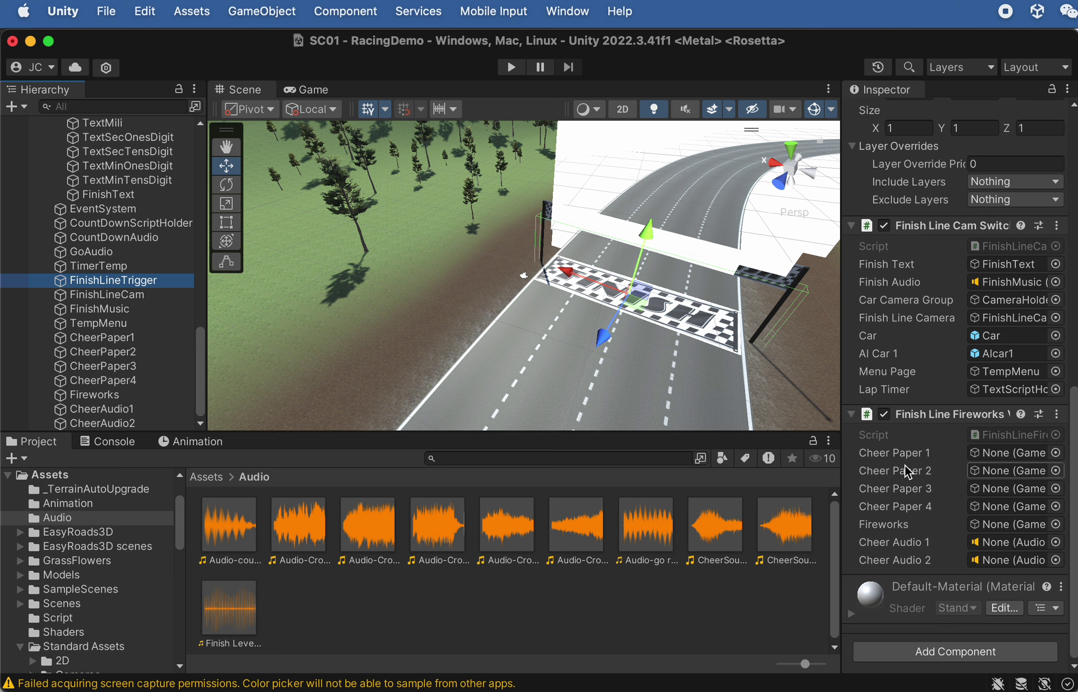
drag(108, 337, 966, 453)
drag(103, 351, 986, 469)
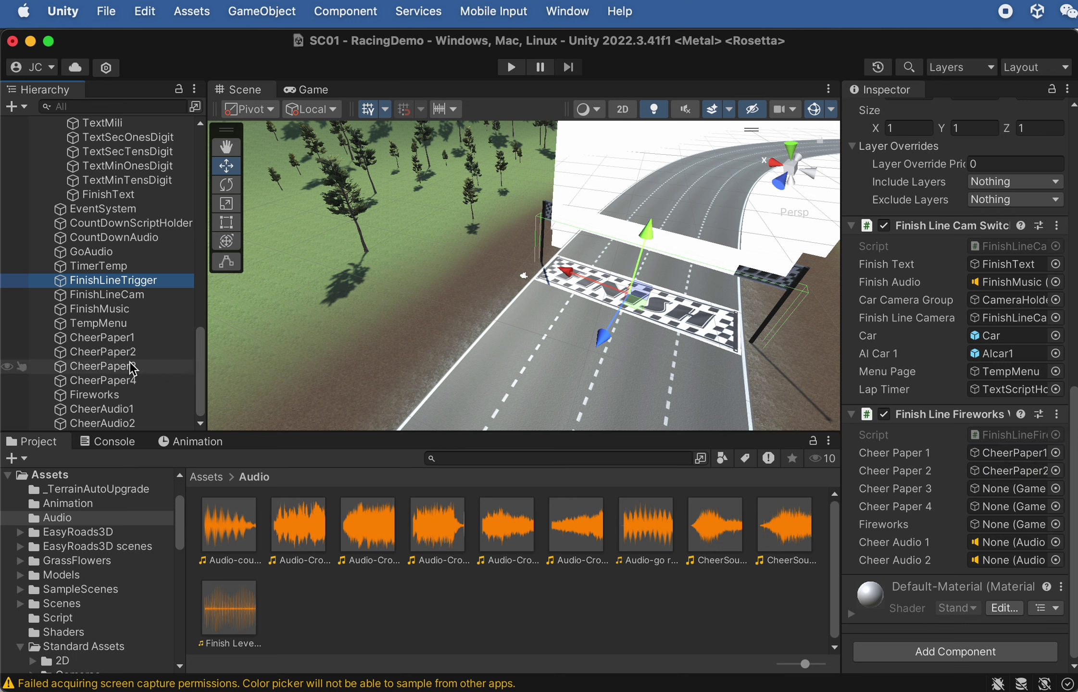
drag(115, 367, 1002, 507)
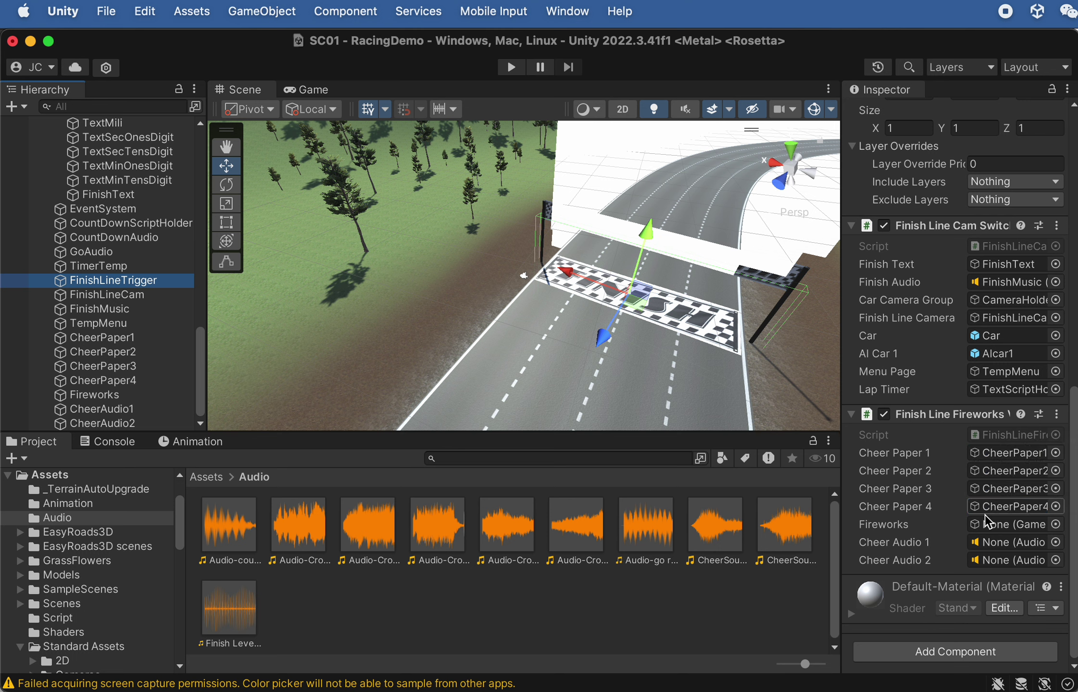
Assign Fireworks, CheerAudio1 and CheerAudio2 to the remaining references on FinishLineTrigger's fireworks script
drag(106, 399, 962, 524)
drag(101, 409, 998, 543)
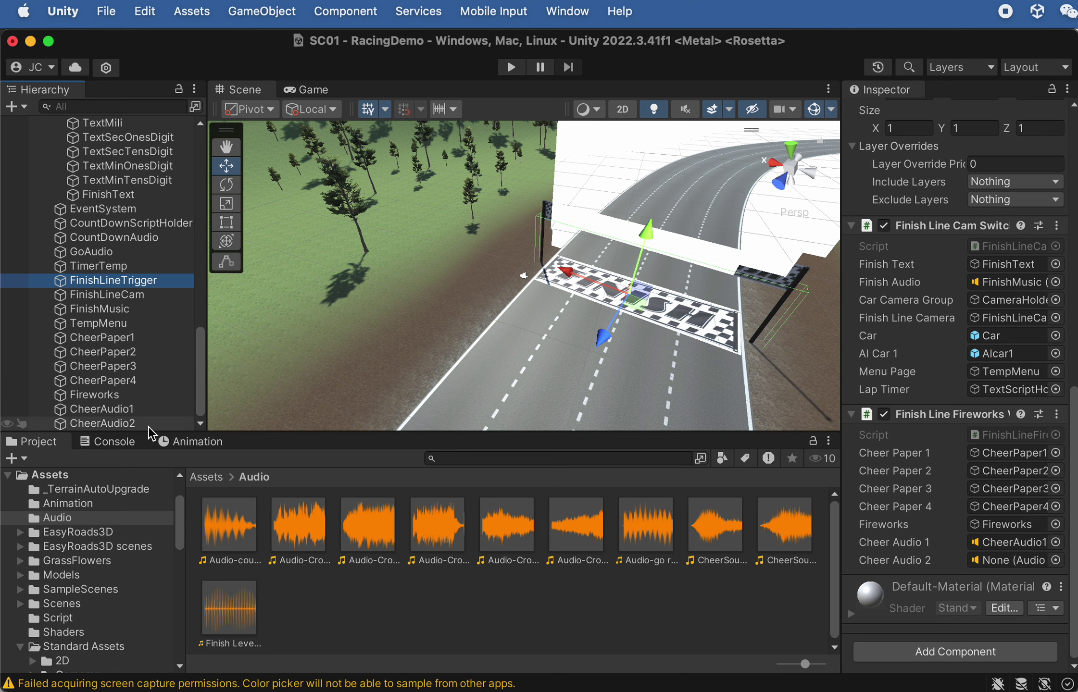
drag(127, 434, 625, 538)
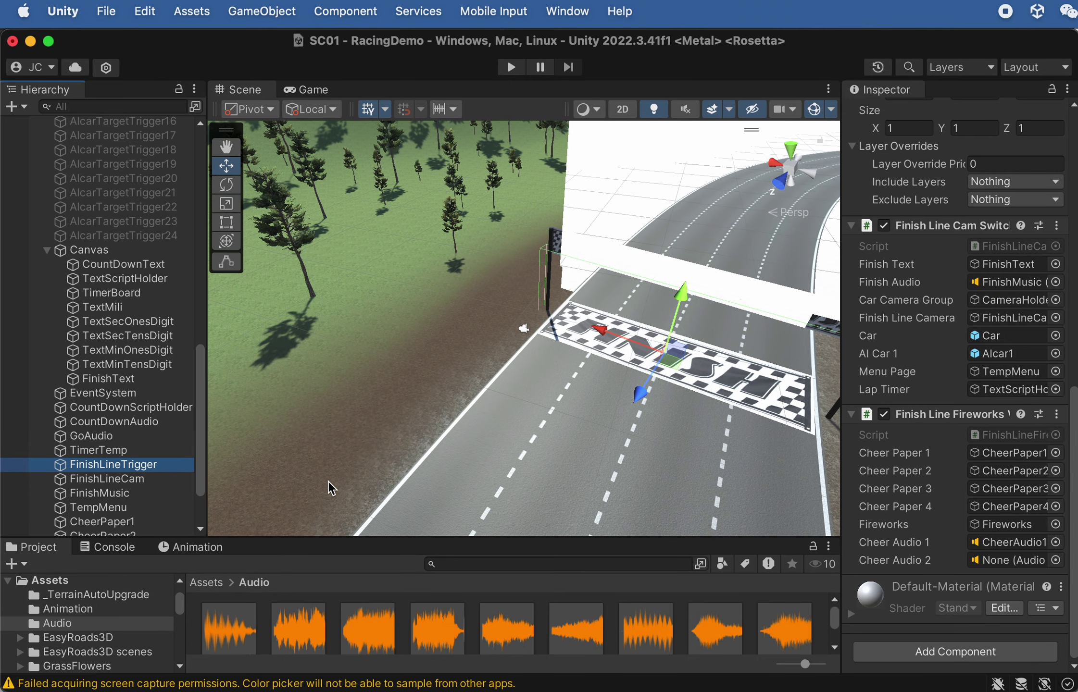
scroll(159, 481, down, 2)
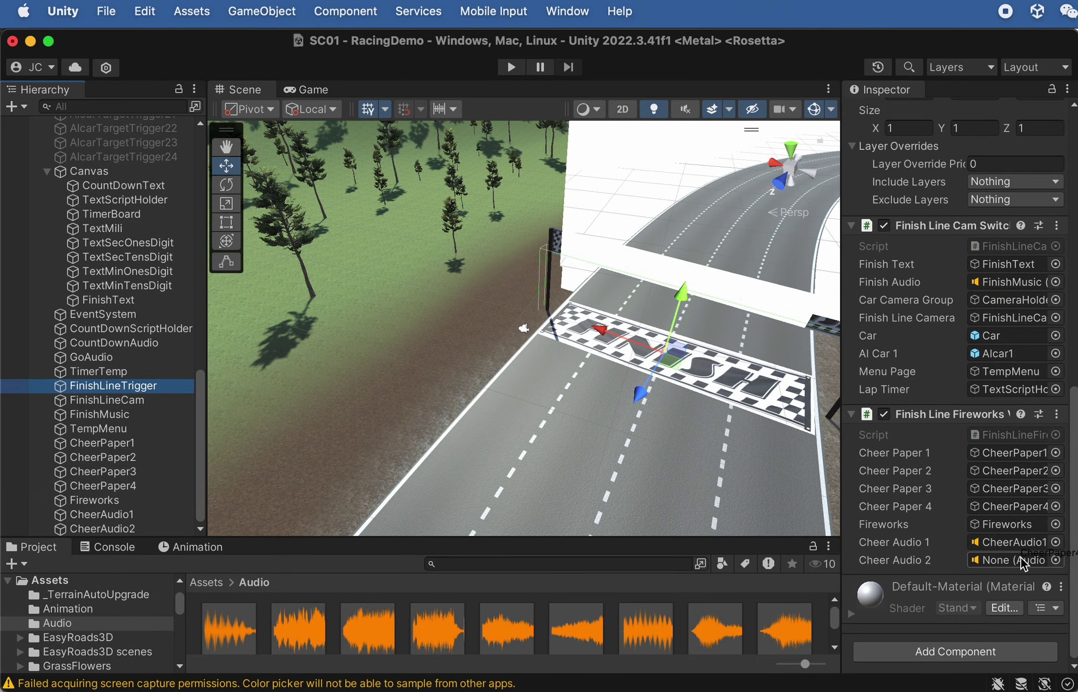
drag(262, 540, 65, 506)
scroll(114, 489, down, 3)
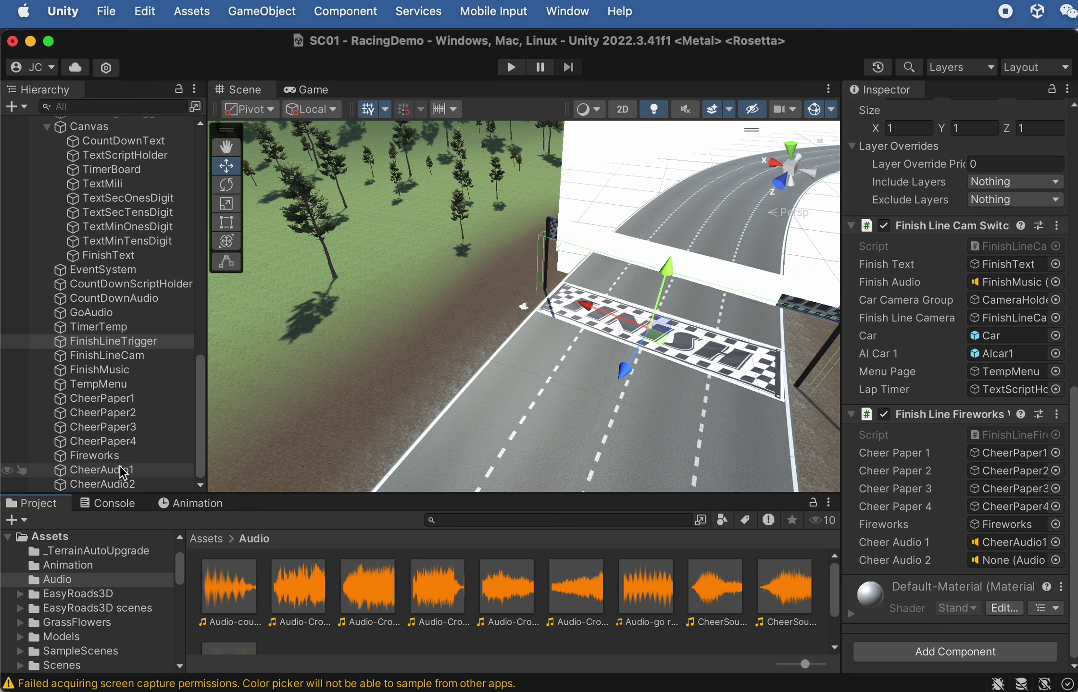
drag(159, 484, 985, 561)
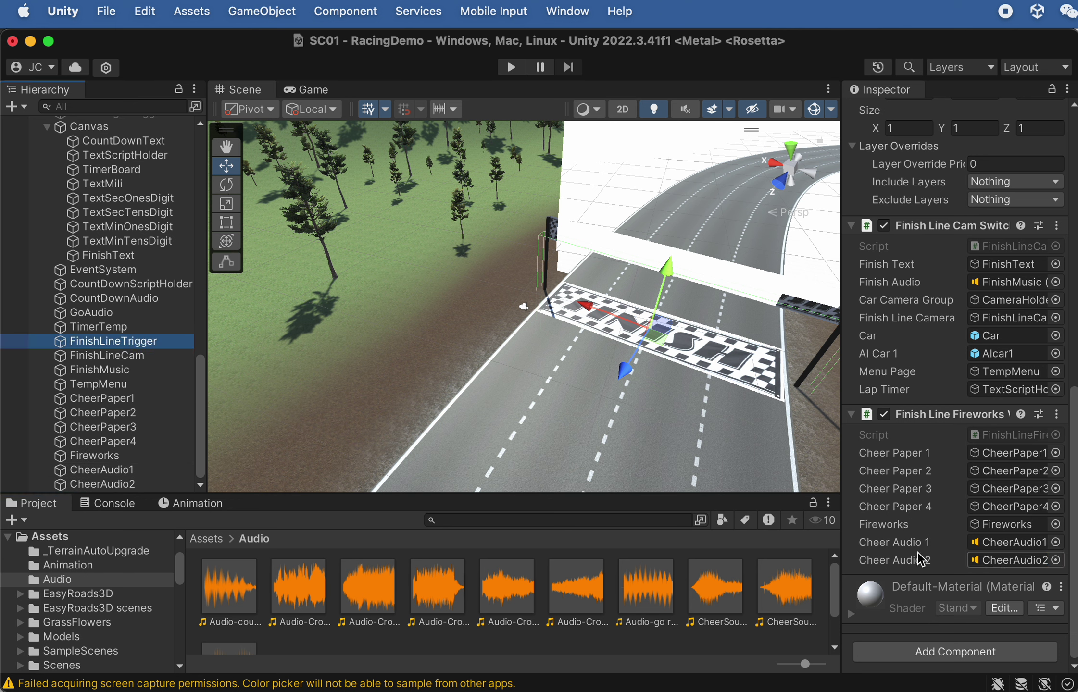
Open the FinishLineFireworksV1 script from the project's Script folder in Dreamweaver
click(206, 539)
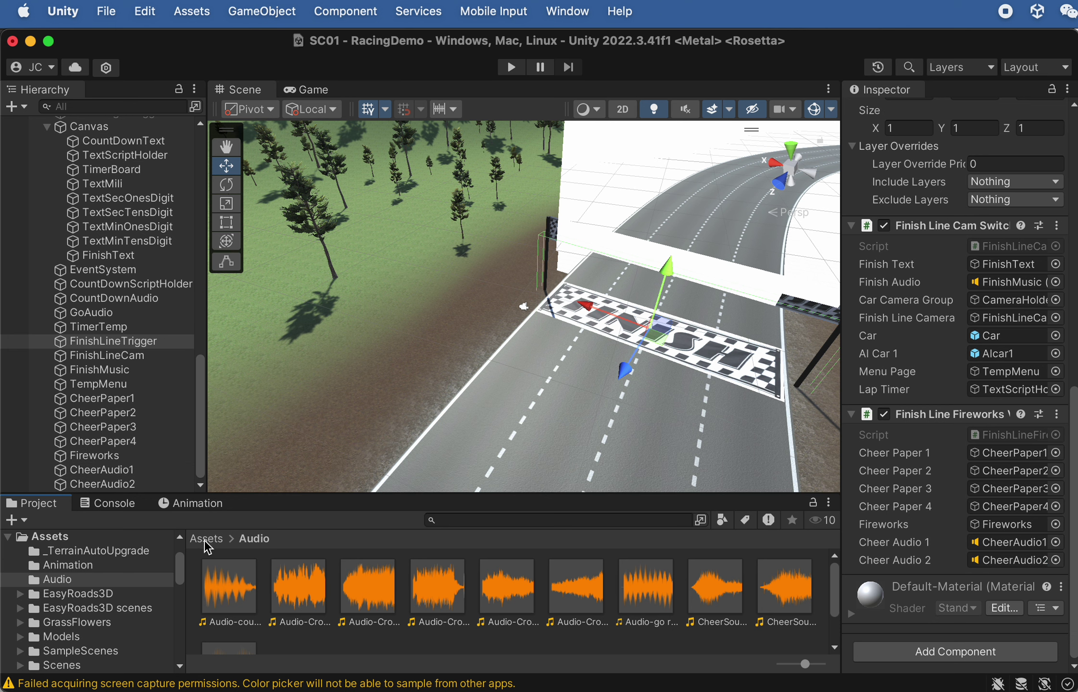
scroll(542, 625, down, 2)
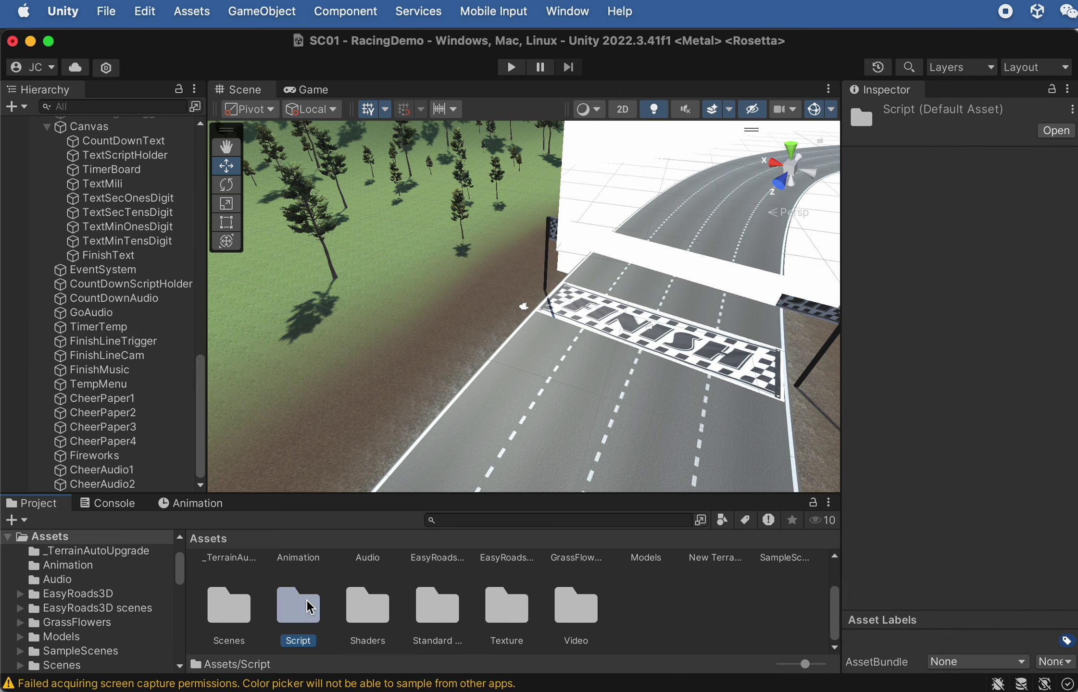
double_click(310, 606)
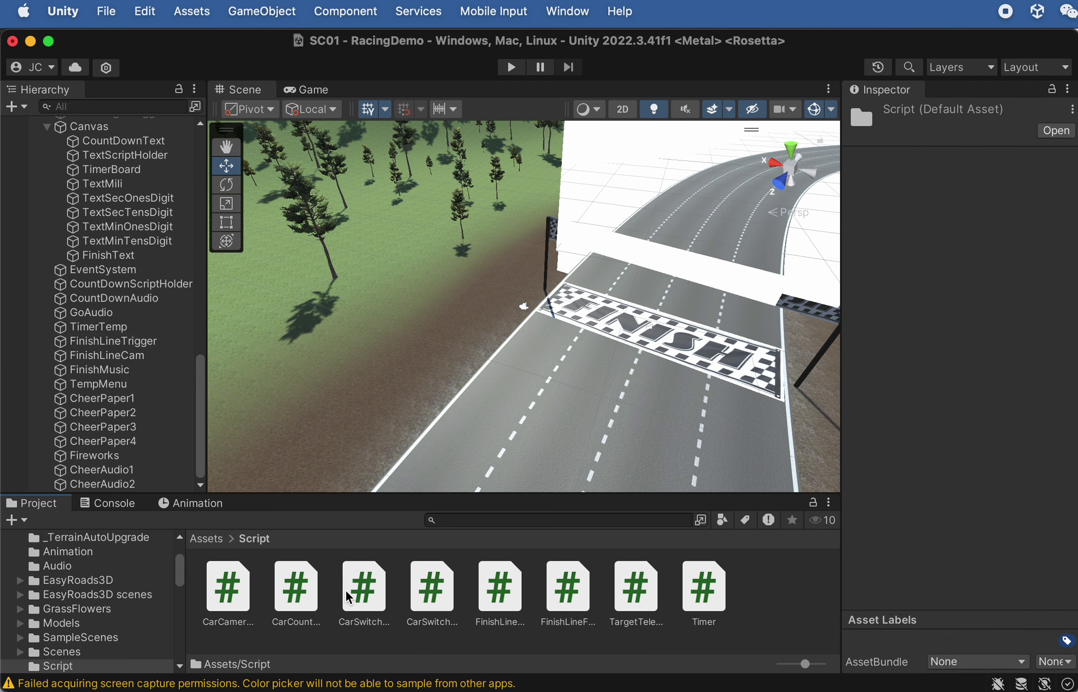
double_click(568, 597)
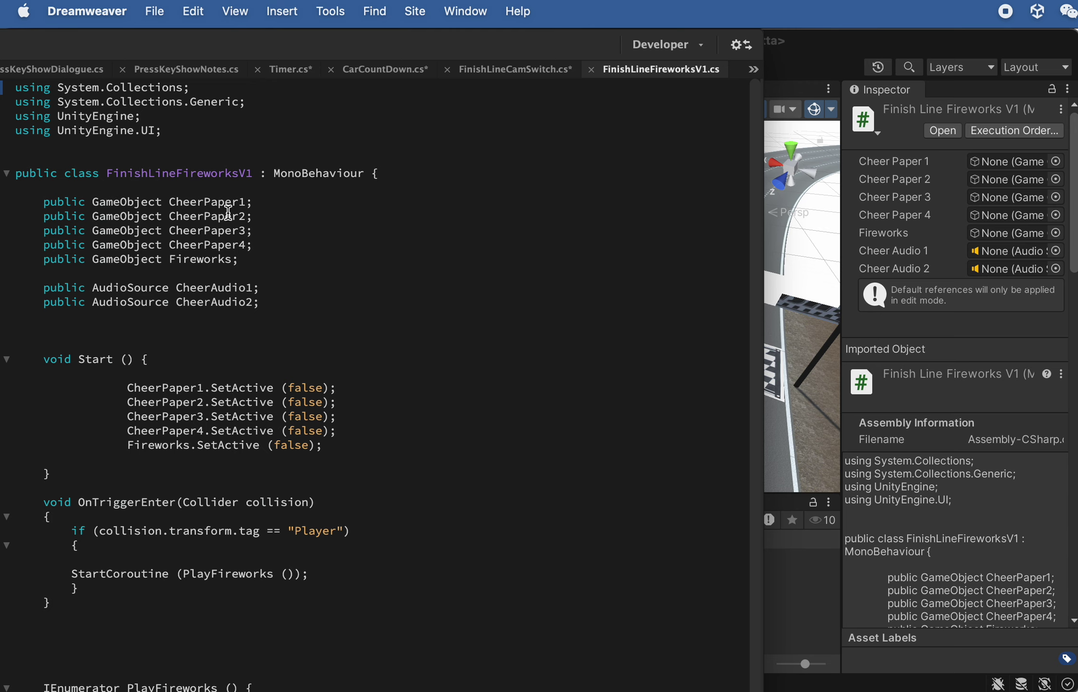
Review FinishLineFireworksV1's object and audio declarations, its Start deactivations and the timed PlayFireworks coroutine
drag(217, 203, 251, 258)
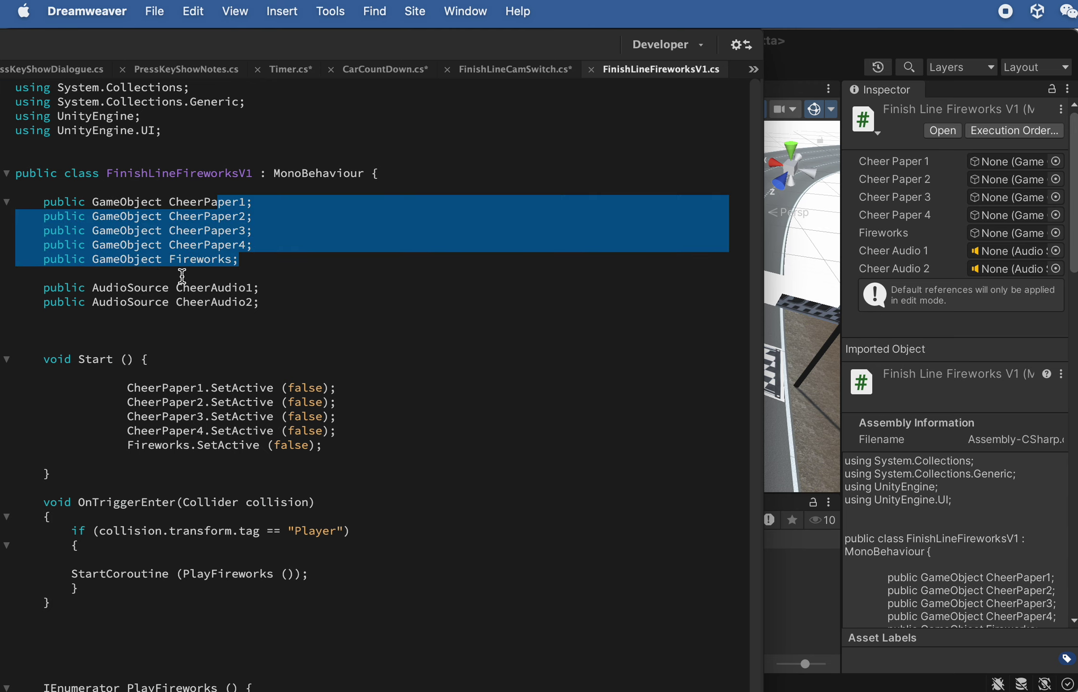
drag(182, 275, 227, 327)
scroll(220, 289, down, 5)
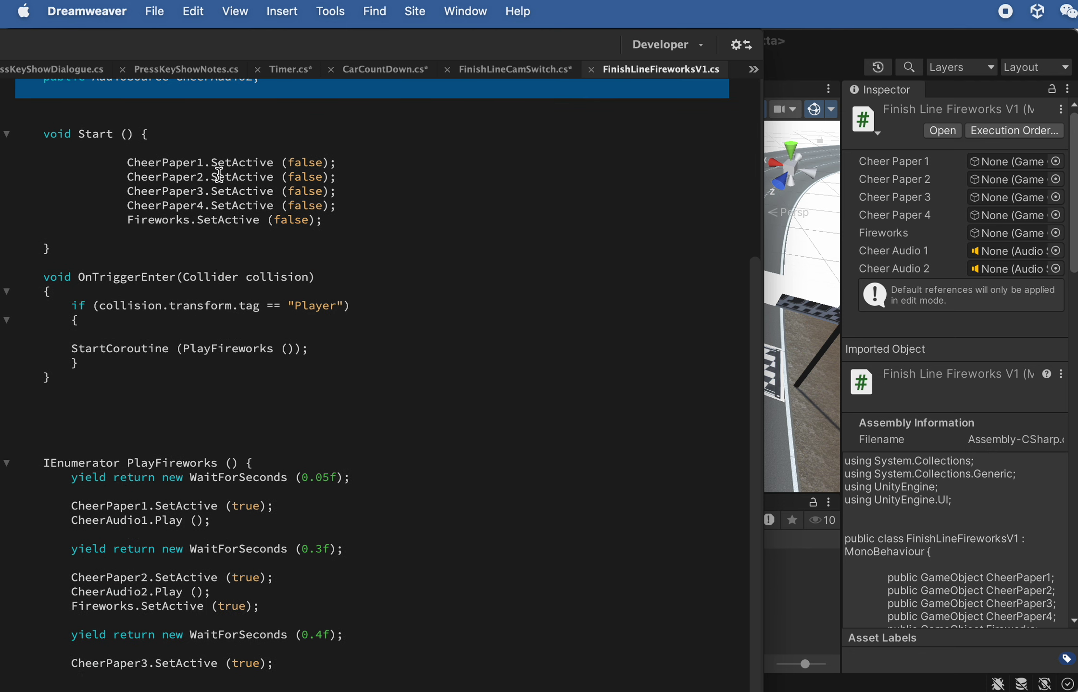
scroll(217, 163, up, 3)
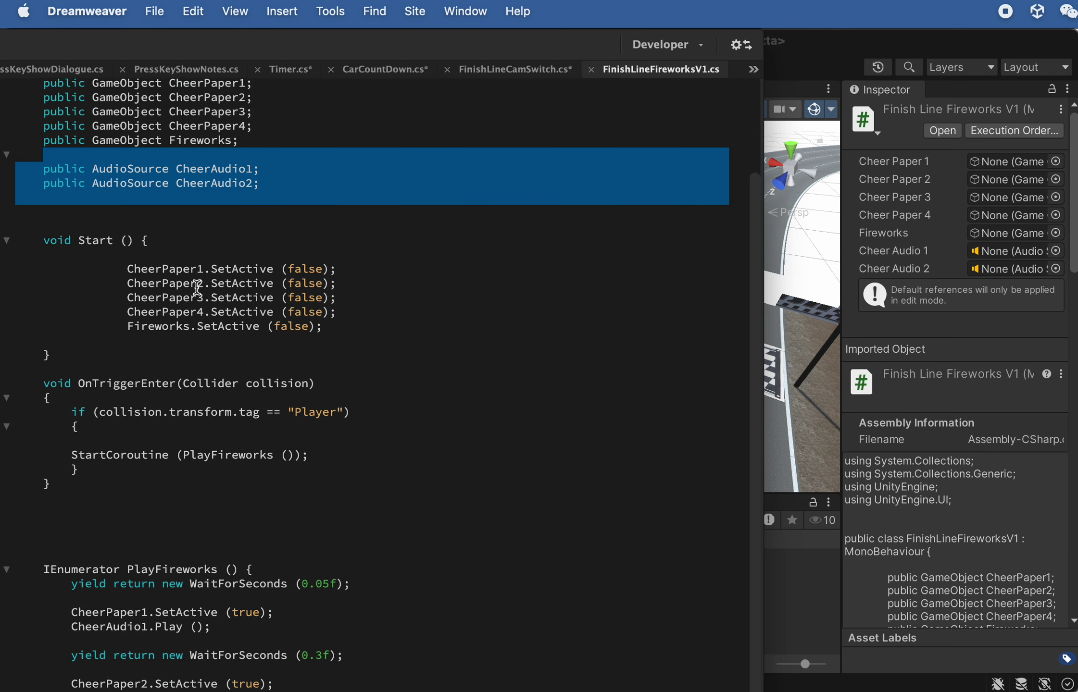
drag(127, 269, 197, 328)
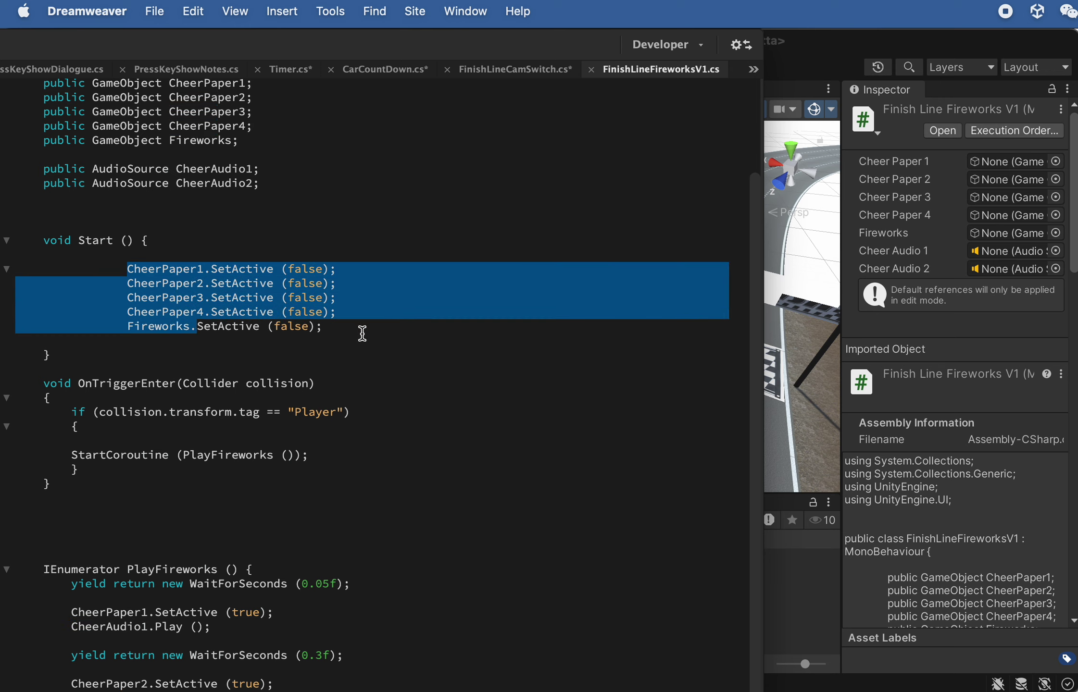
drag(362, 333, 151, 263)
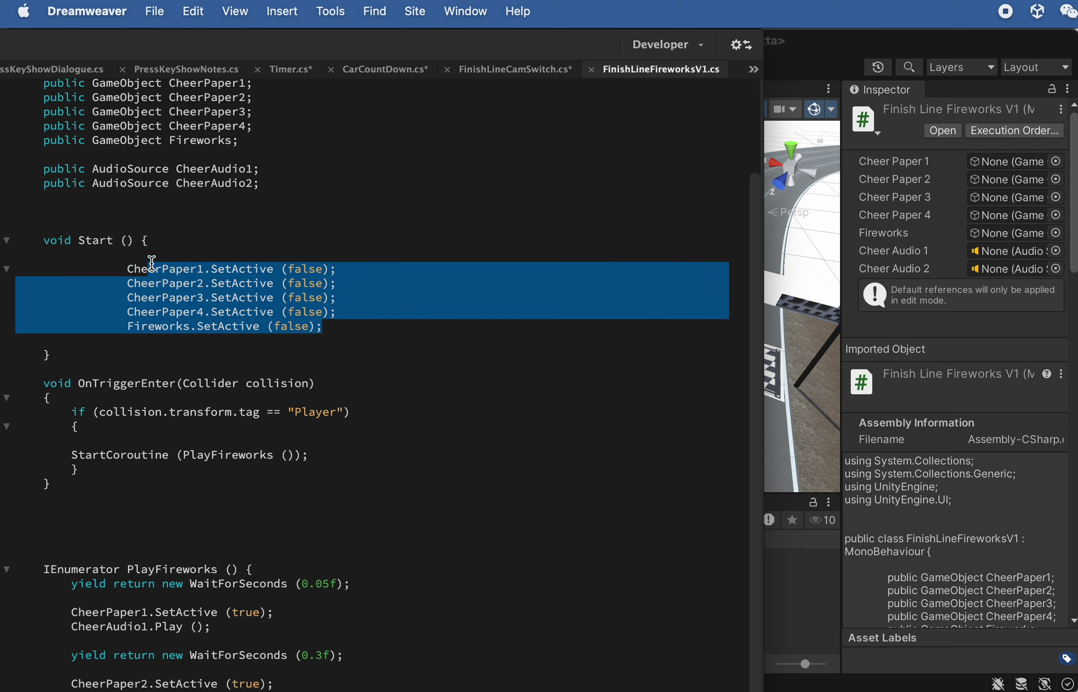
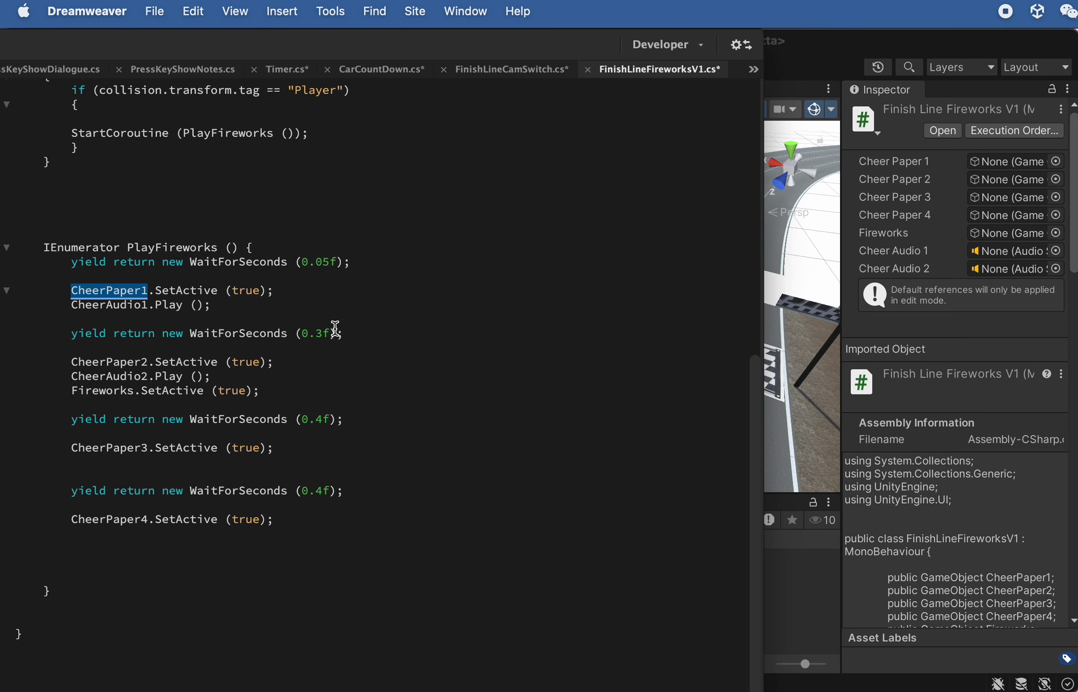
scroll(72, 392, down, 3)
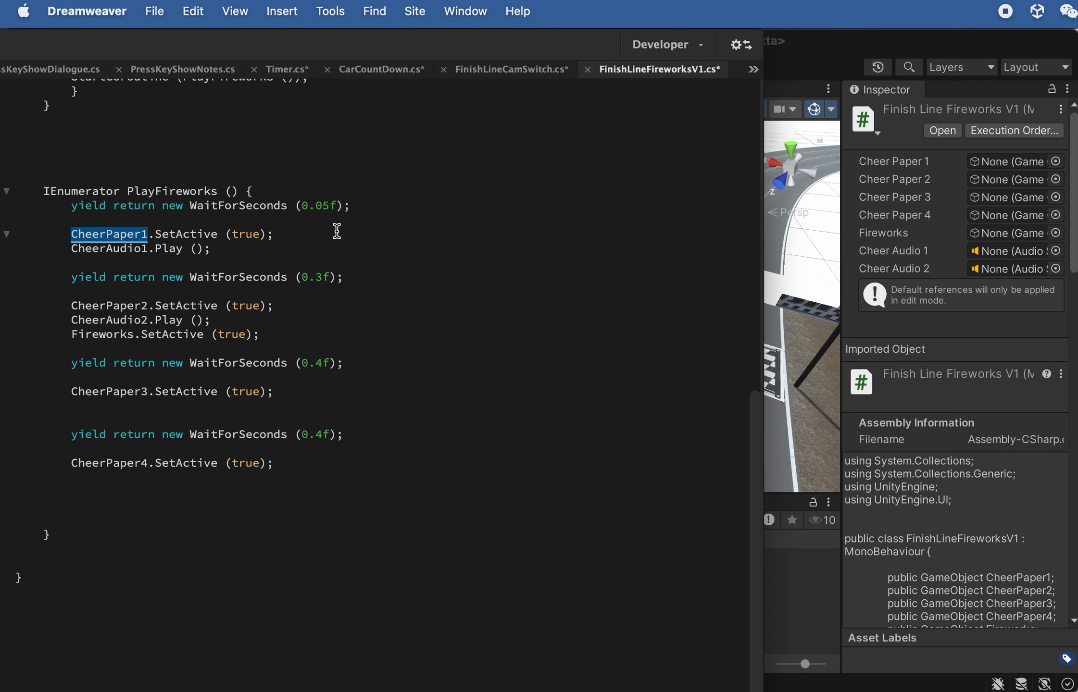
Return to Unity and playtest the race past the finish line to check the celebration effects, ending play mode
click(901, 31)
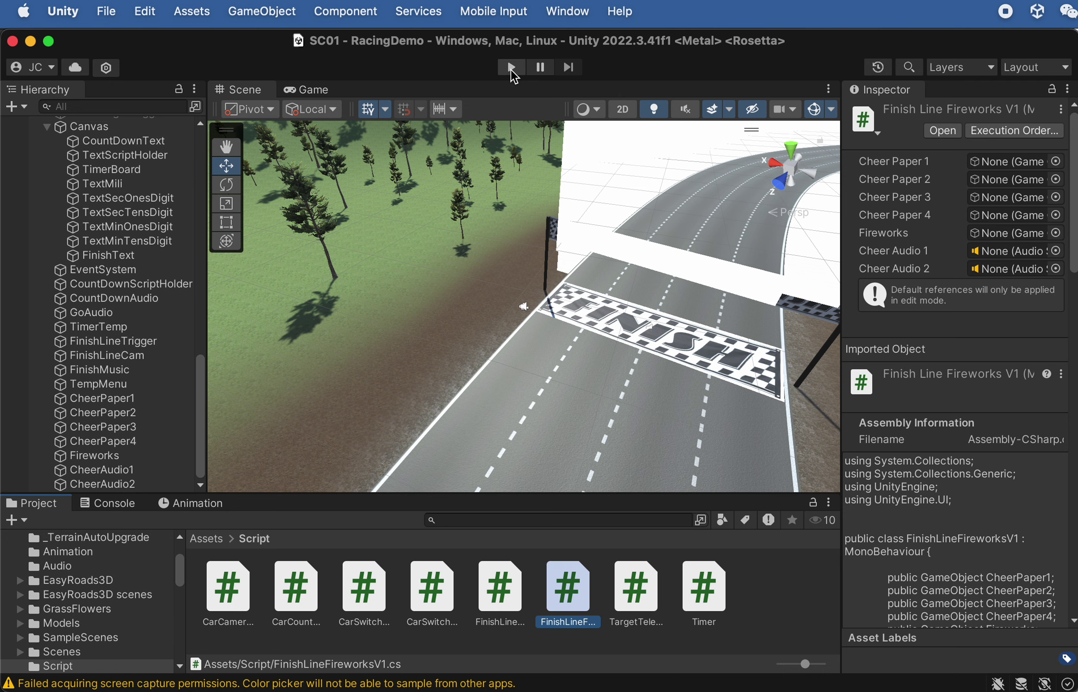
click(510, 68)
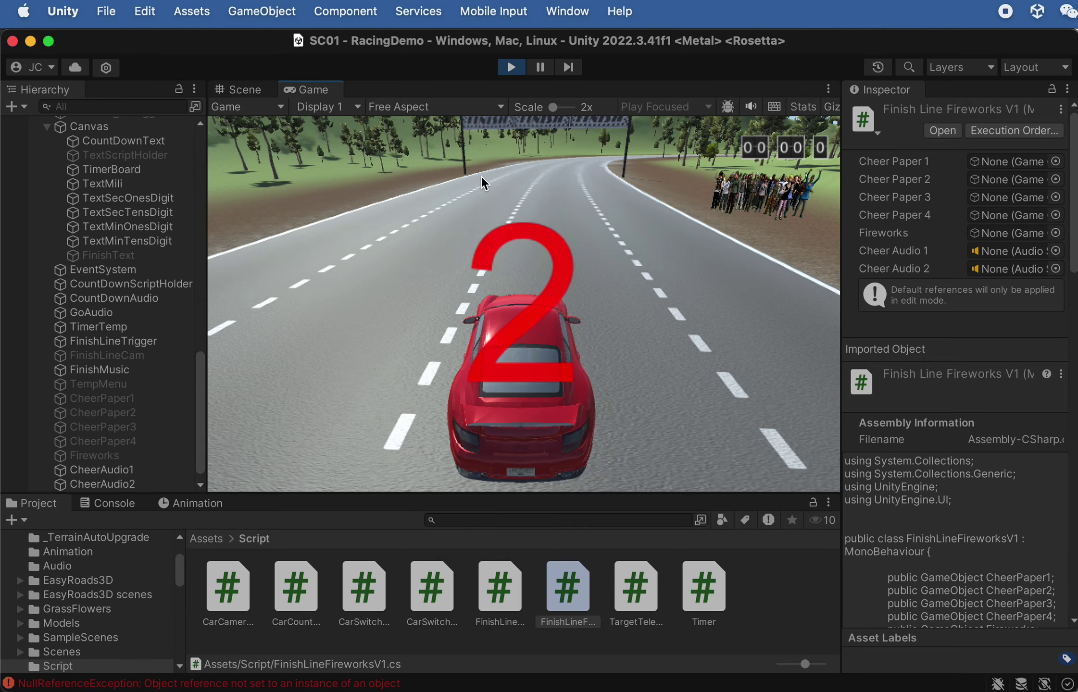
key(Up)
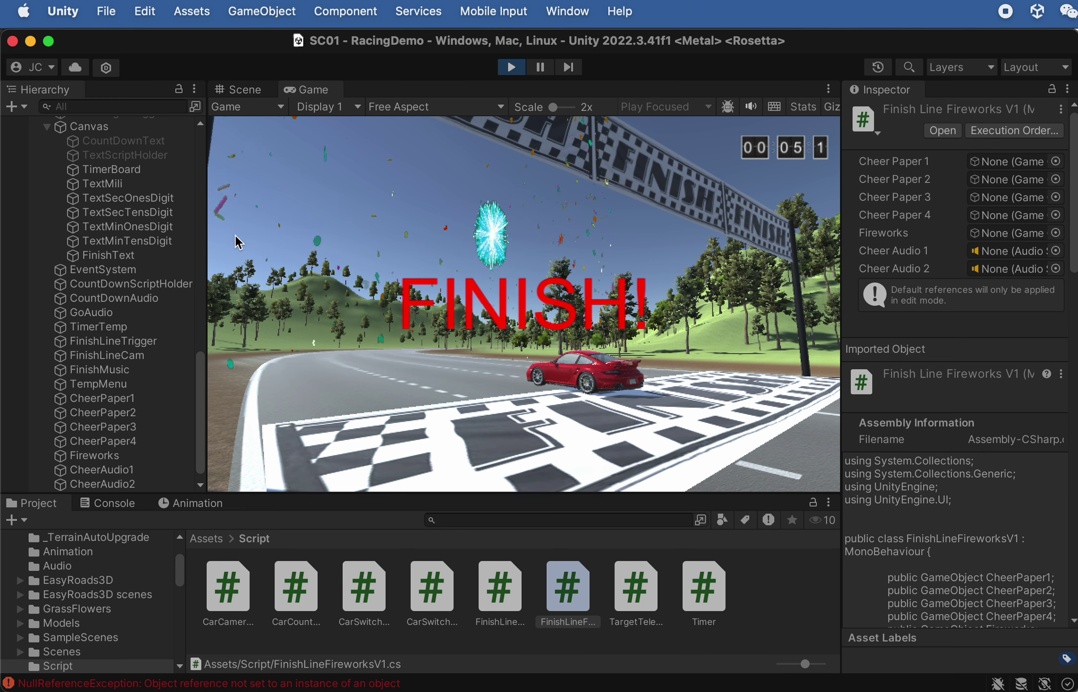
click(511, 67)
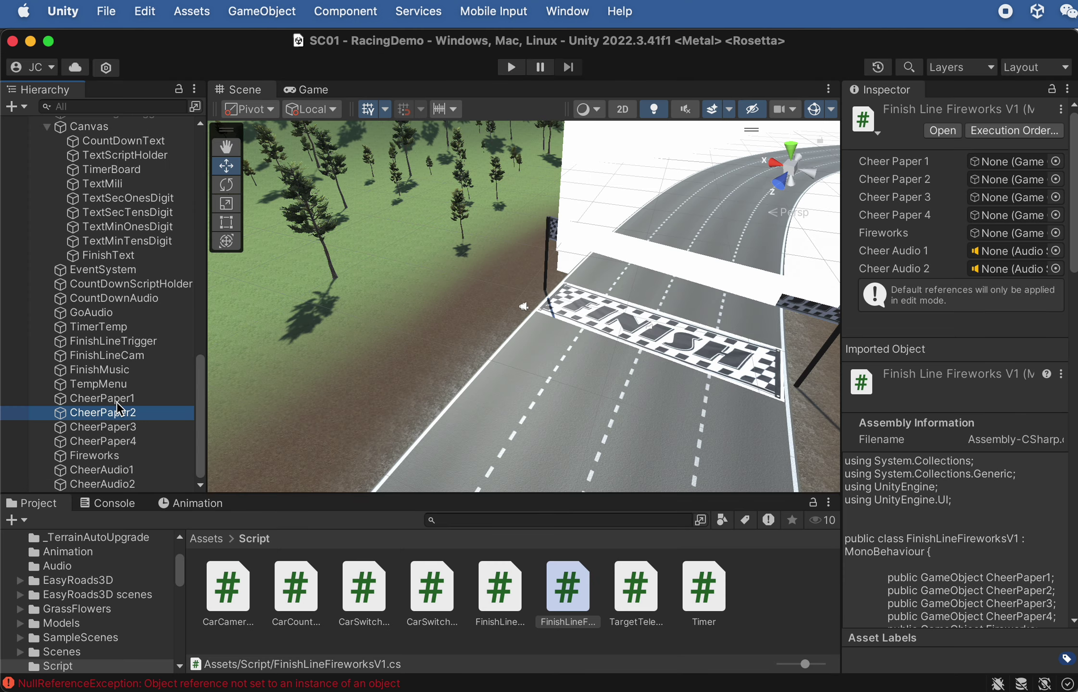
Focus on CheerPaper1 and examine its Mesh Collider and Video Player alongside the SetActive calls in Dreamweaver, returning to Unity
click(102, 399)
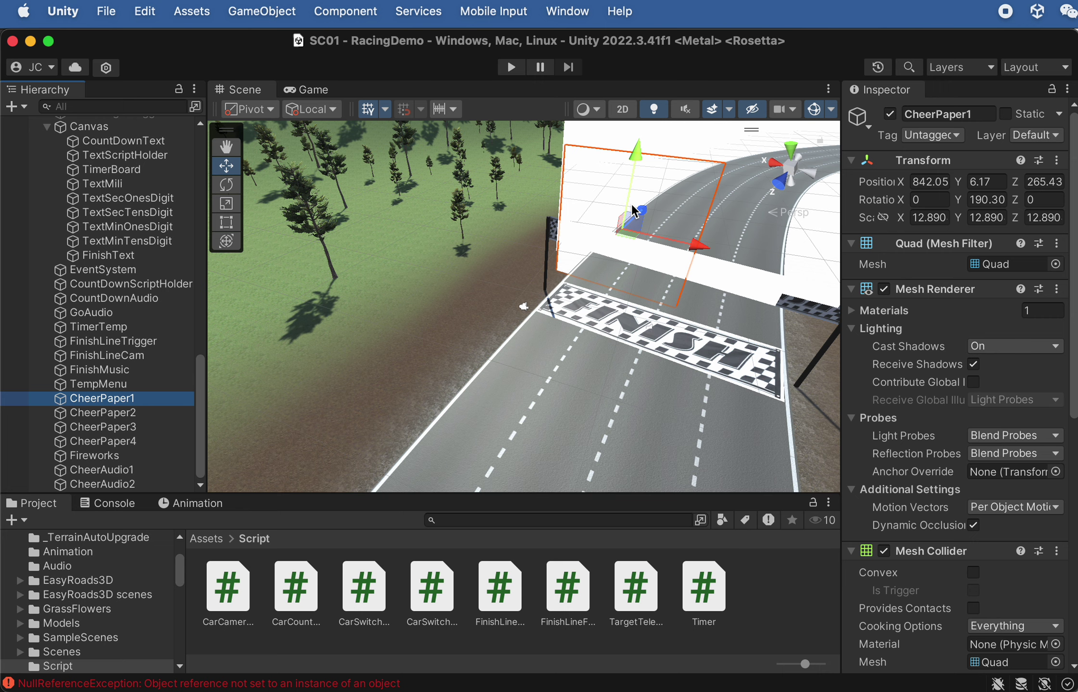
key(f)
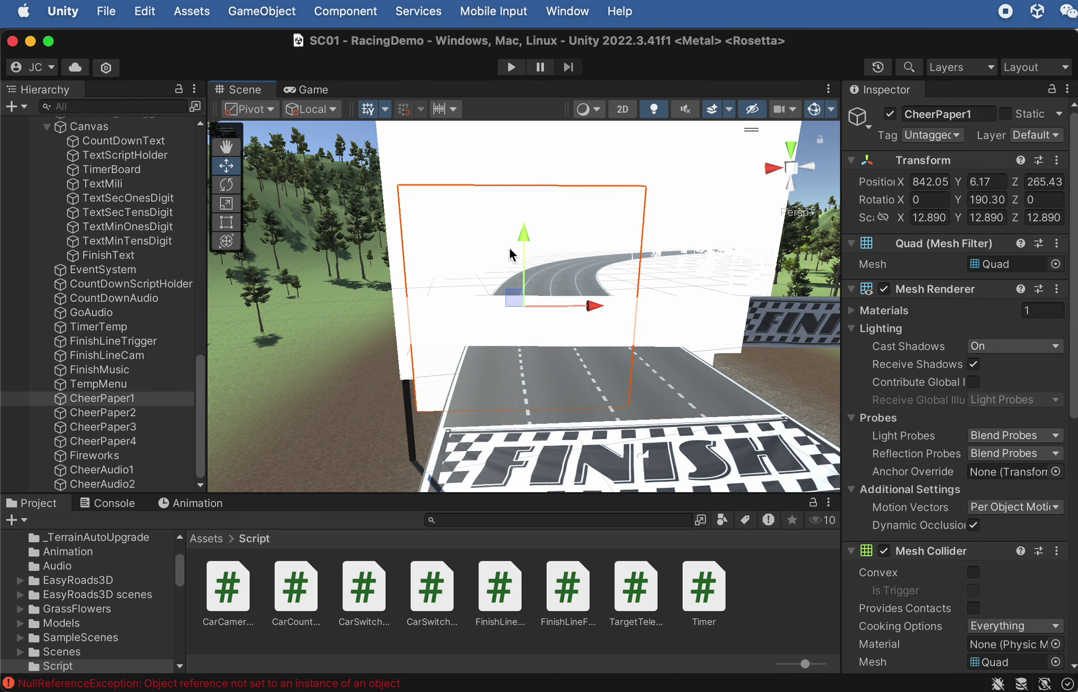
scroll(869, 524, down, 3)
scroll(872, 520, down, 3)
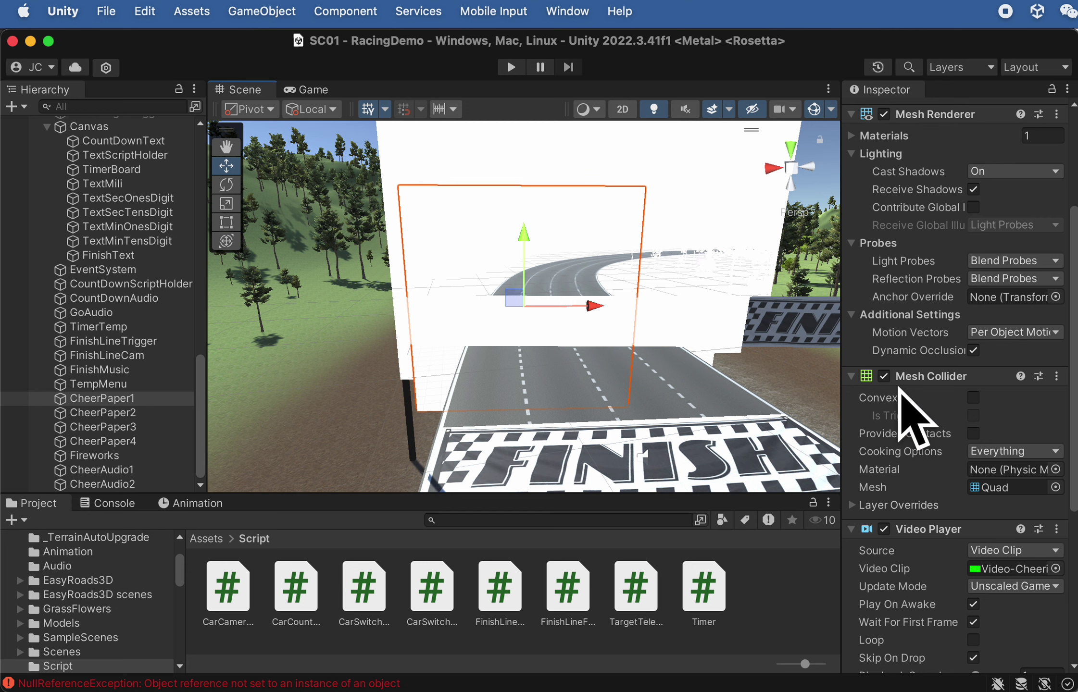
click(884, 528)
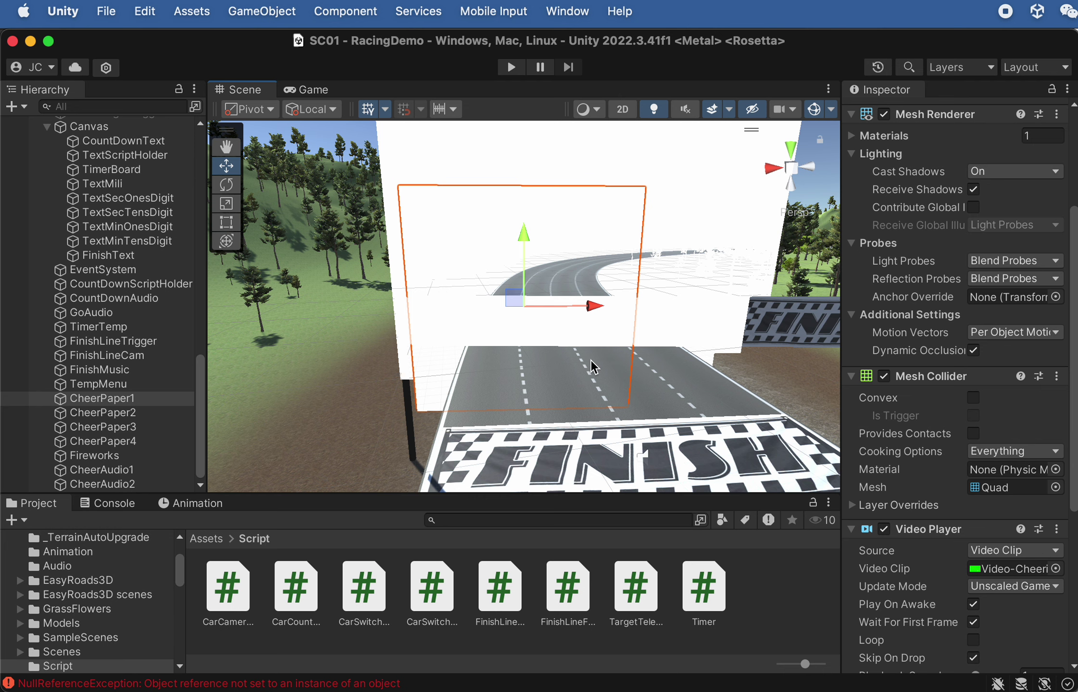
key(super+Tab)
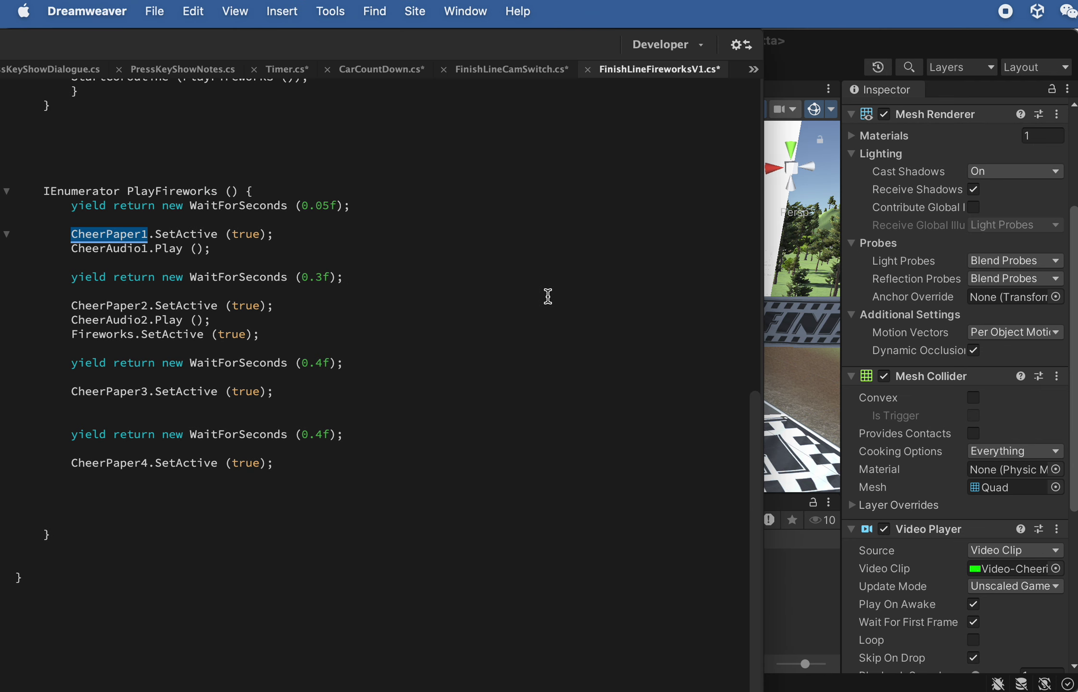
key(super+Tab)
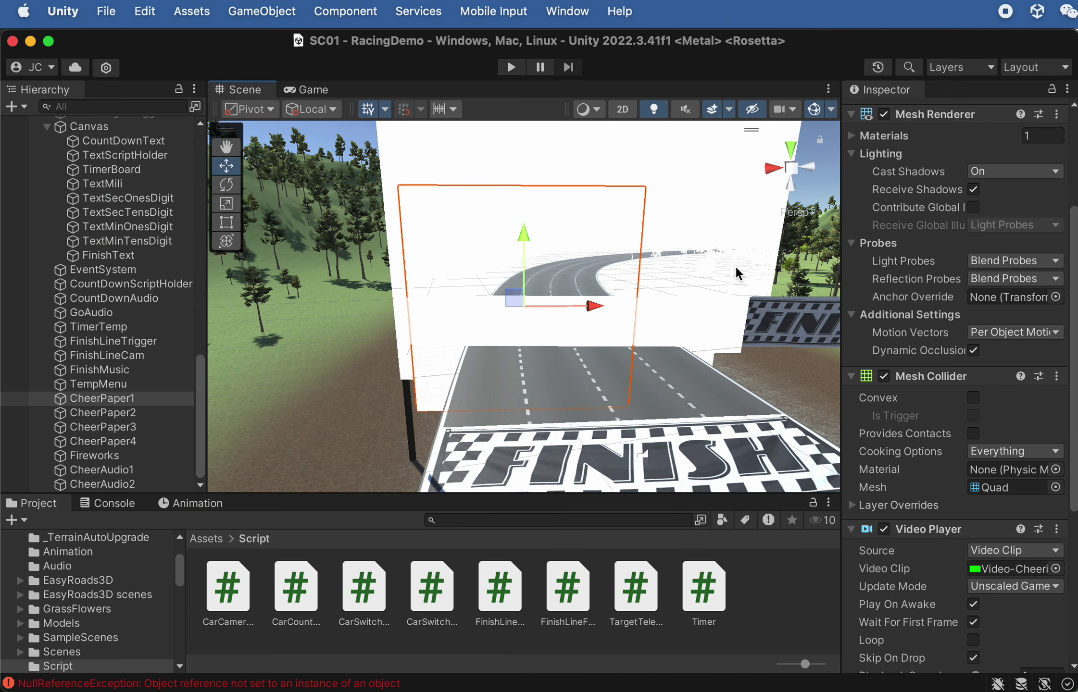
Examine CheerPaper1's Mesh Renderer, Mesh Collider and Video Player components and view its quad at the finish line
click(137, 400)
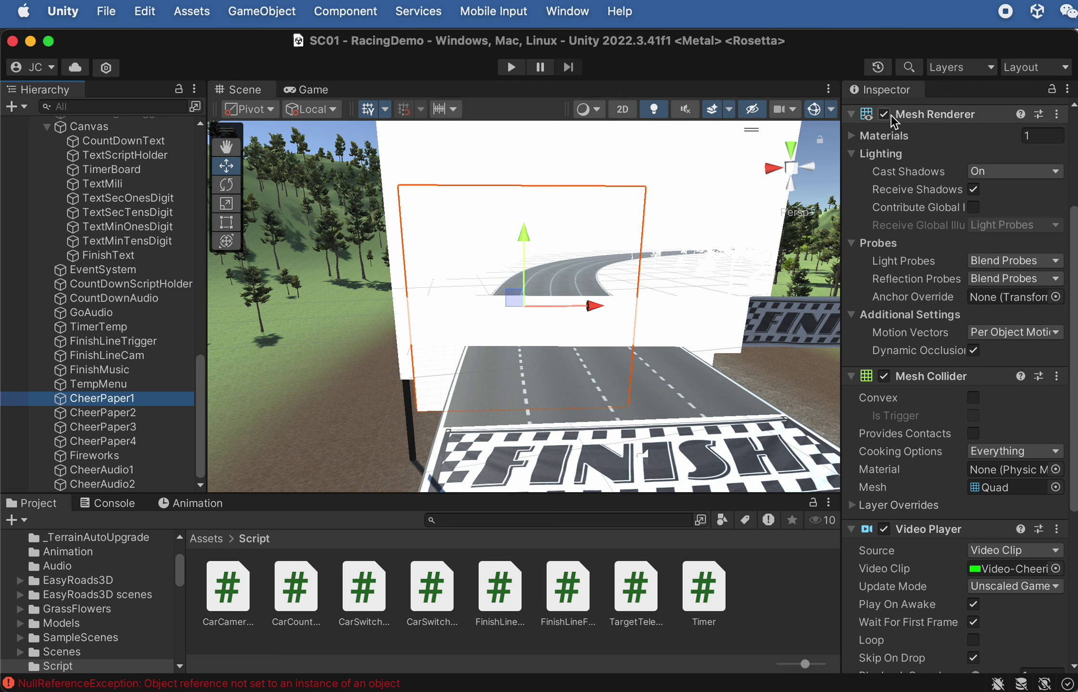
scroll(890, 114, up, 5)
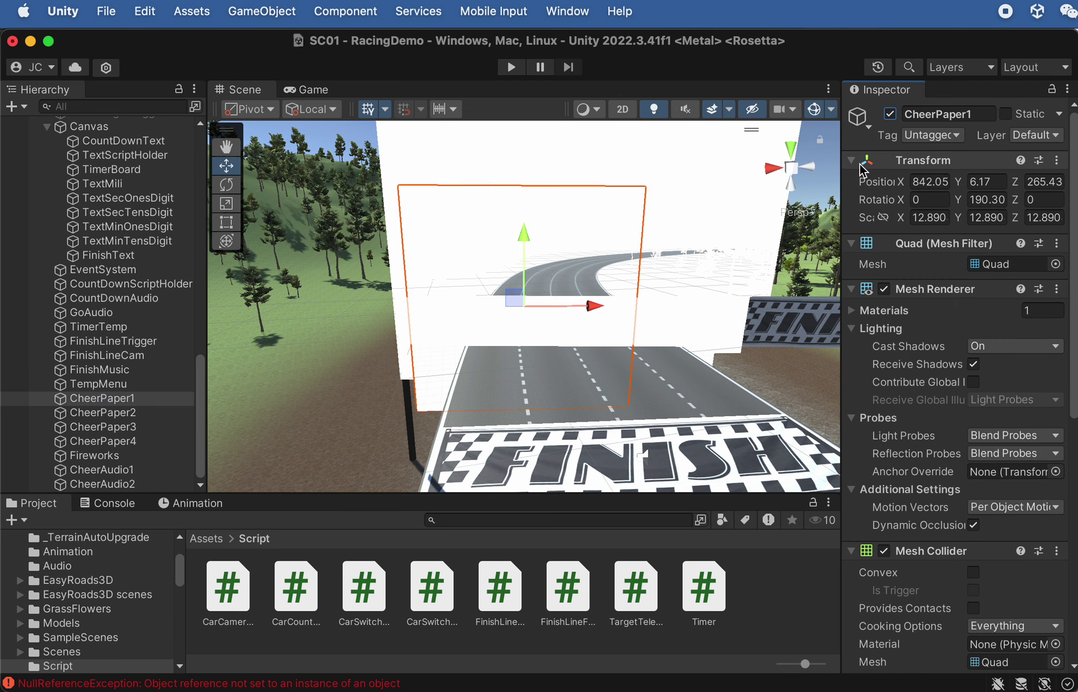
scroll(933, 447, down, 3)
scroll(555, 338, down, 2)
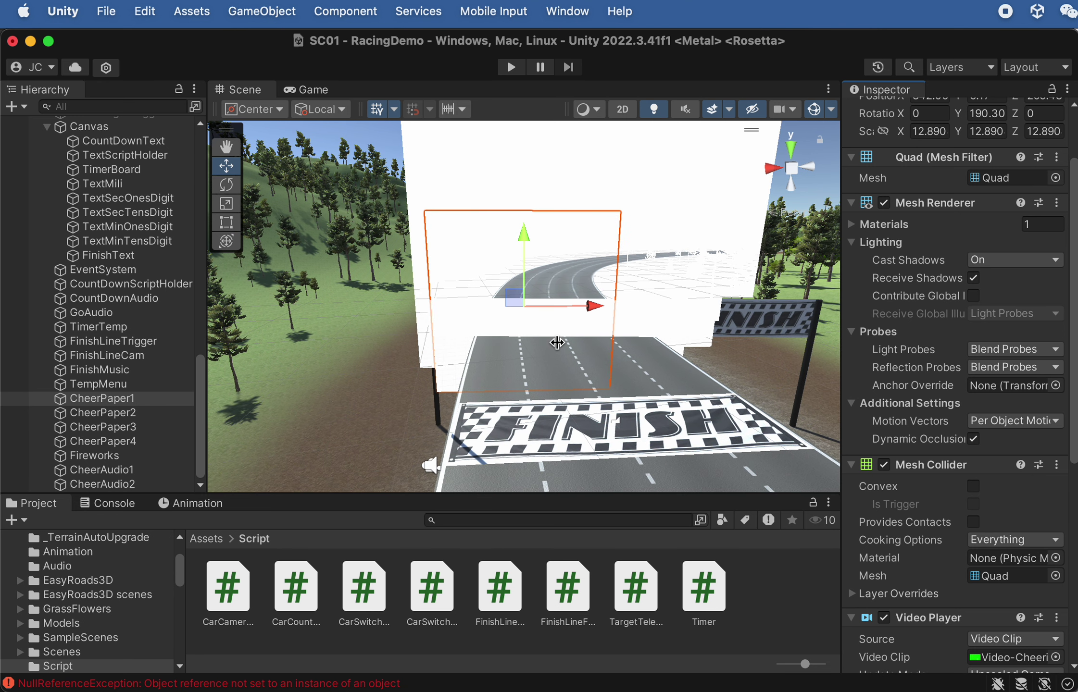
alt+drag(554, 337, 481, 342)
scroll(553, 312, up, 2)
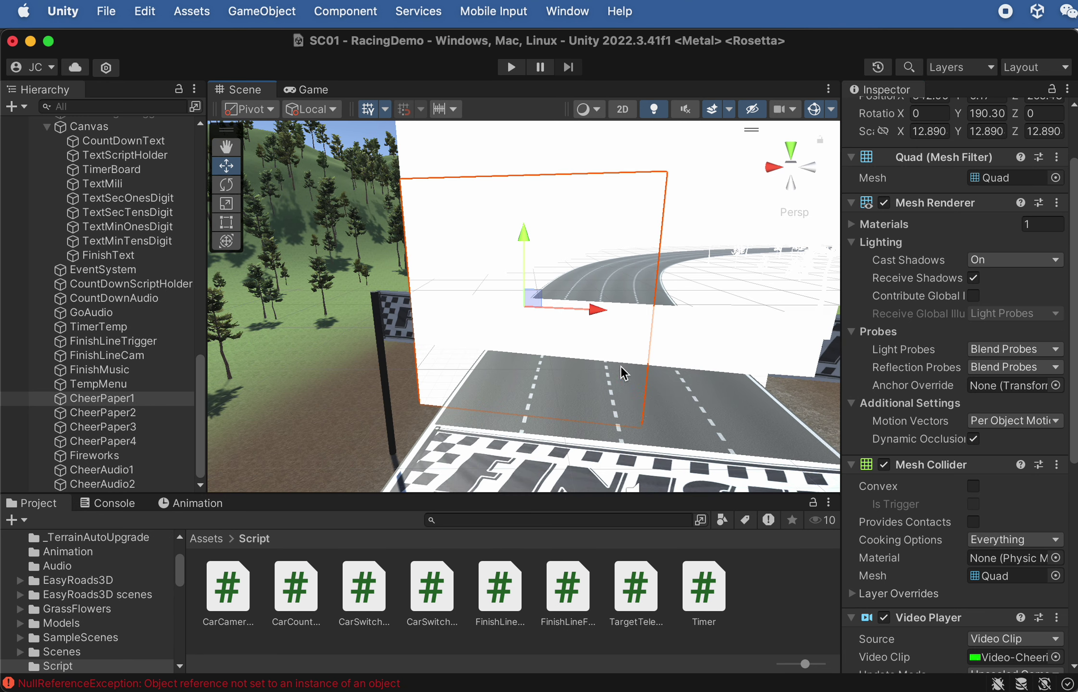
scroll(880, 395, down, 1)
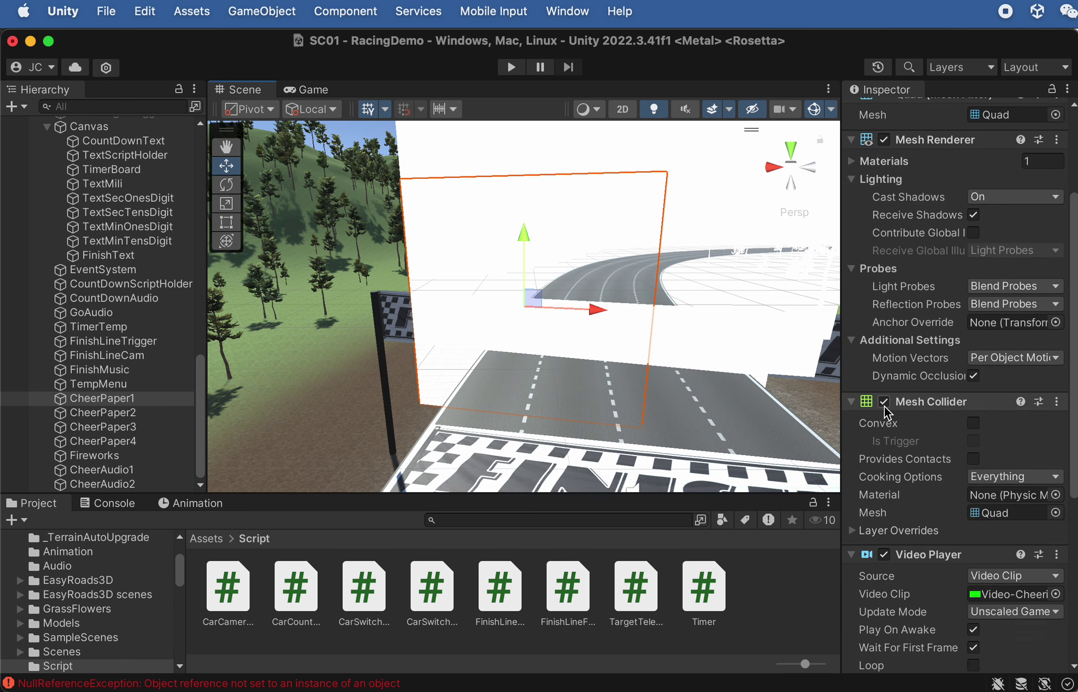
Toggle CheerPaper1's Mesh Renderer off and back on to compare the quad's visibility, leaving it enabled
scroll(875, 288, up, 2)
click(884, 217)
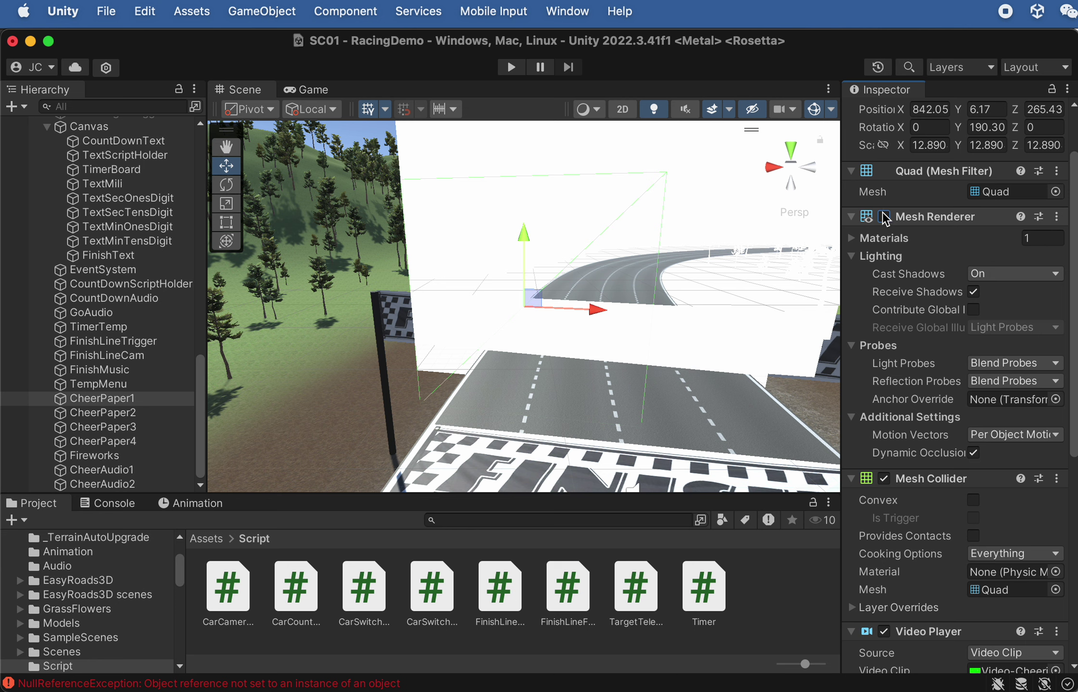
click(101, 398)
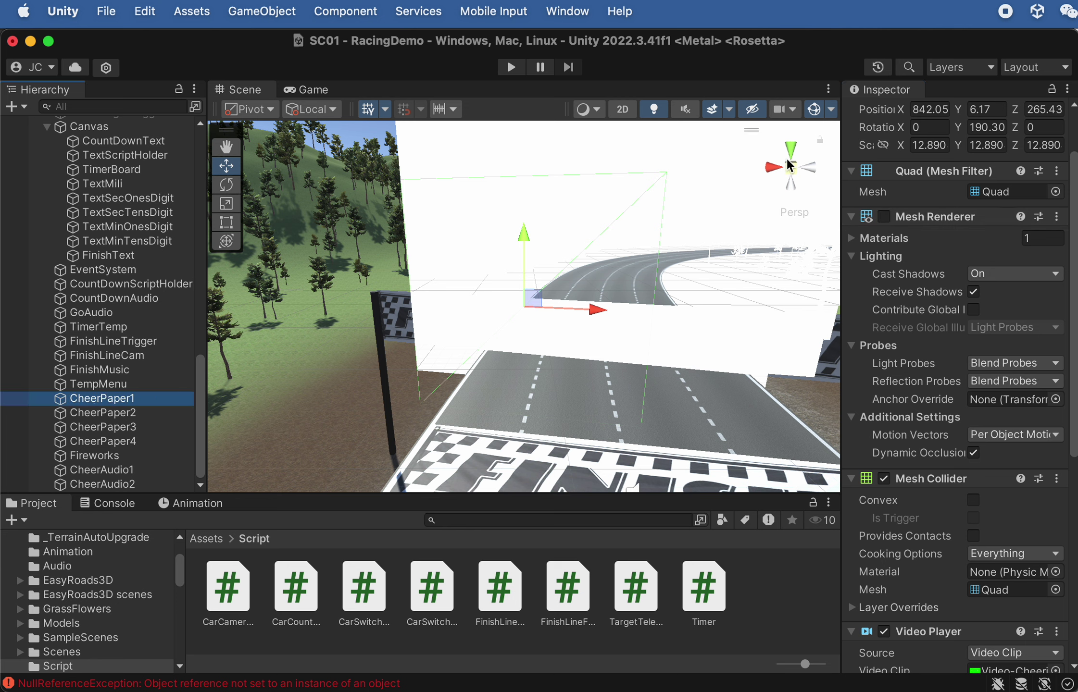
scroll(882, 216, up, 2)
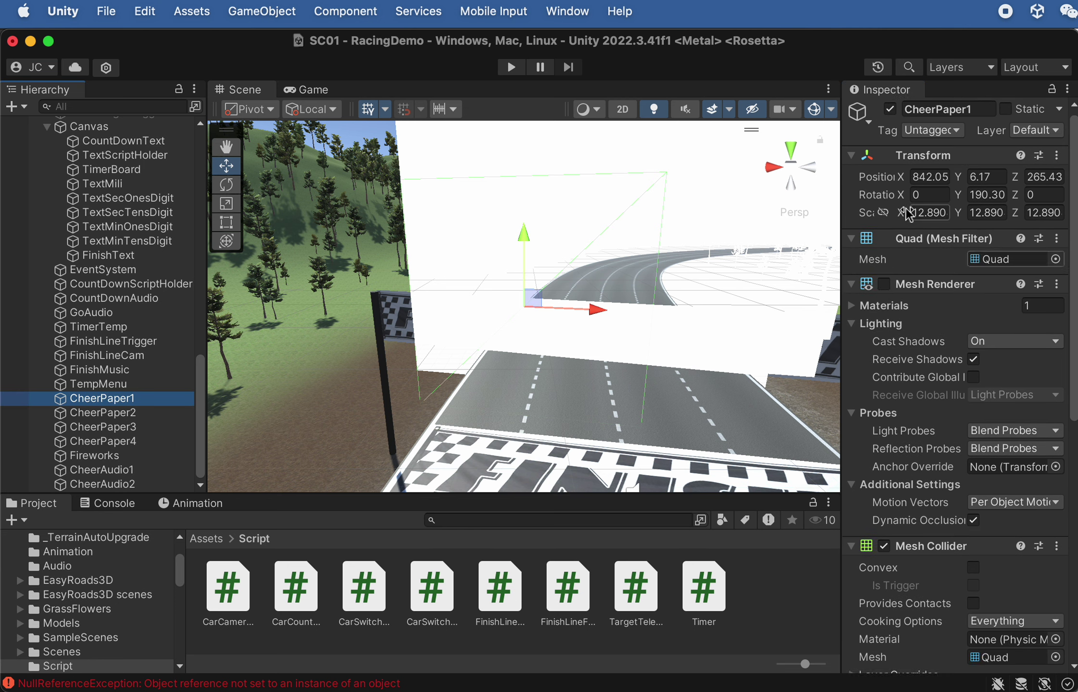
click(884, 289)
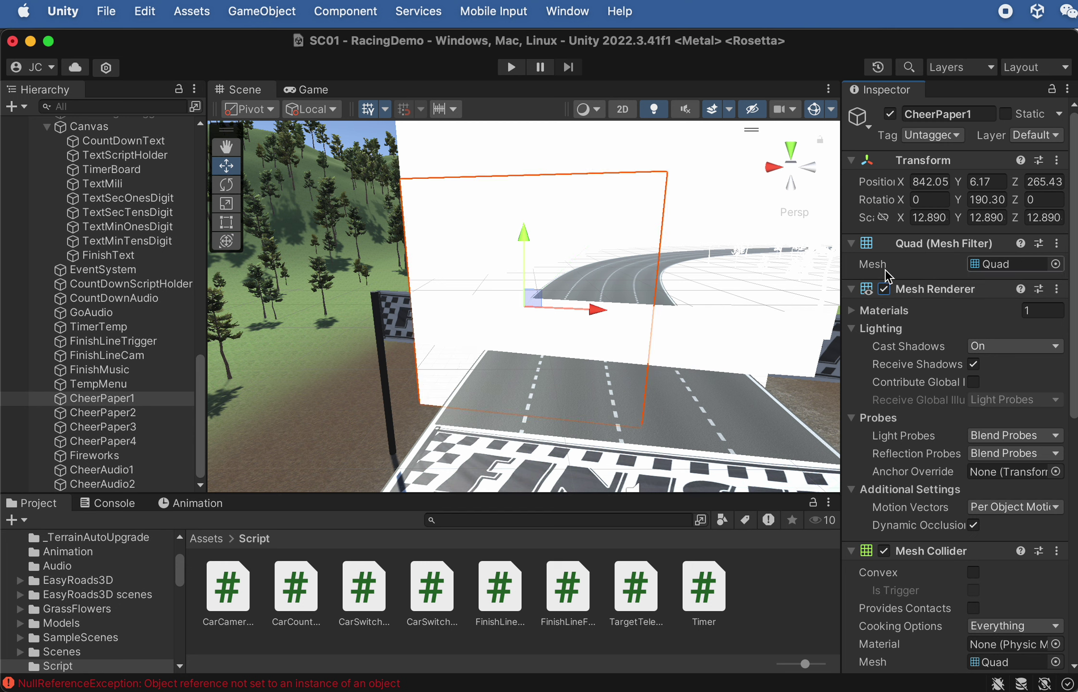
click(885, 289)
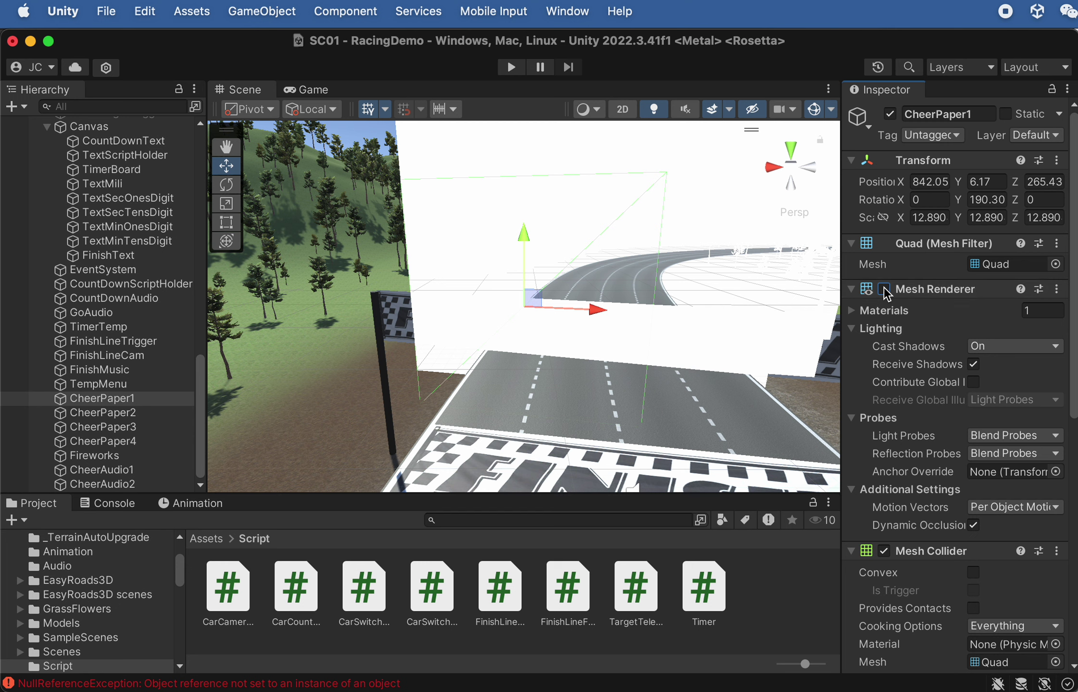
click(884, 290)
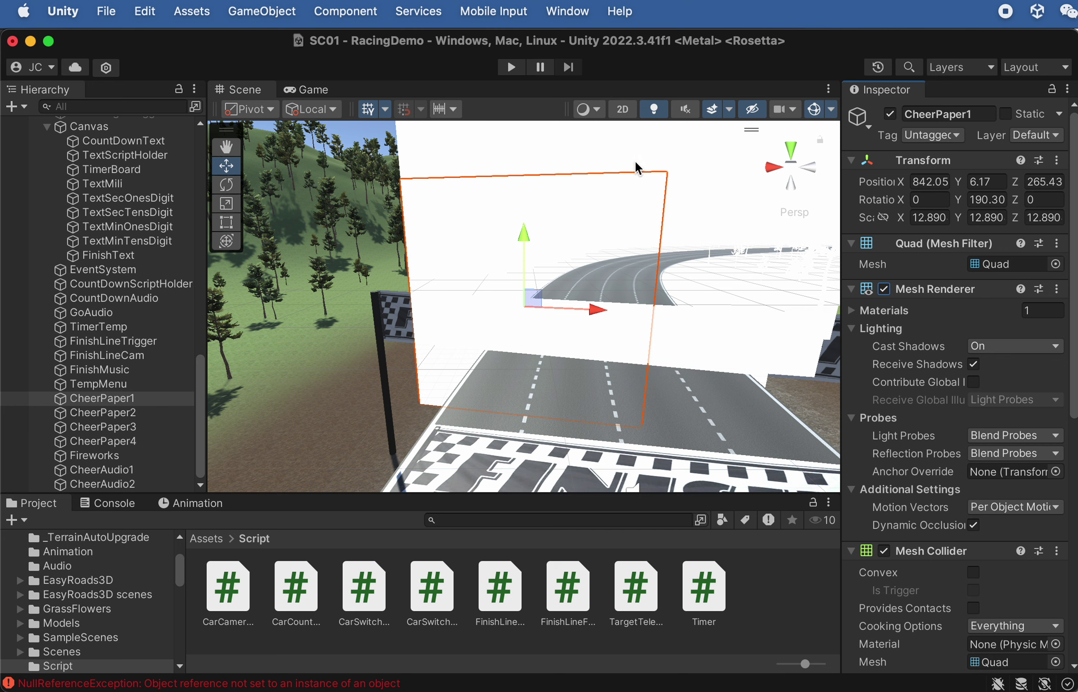
Switch to Finder and open FinishLineFireworksV2.cs from the source Script folder in Dreamweaver
key(super+Tab)
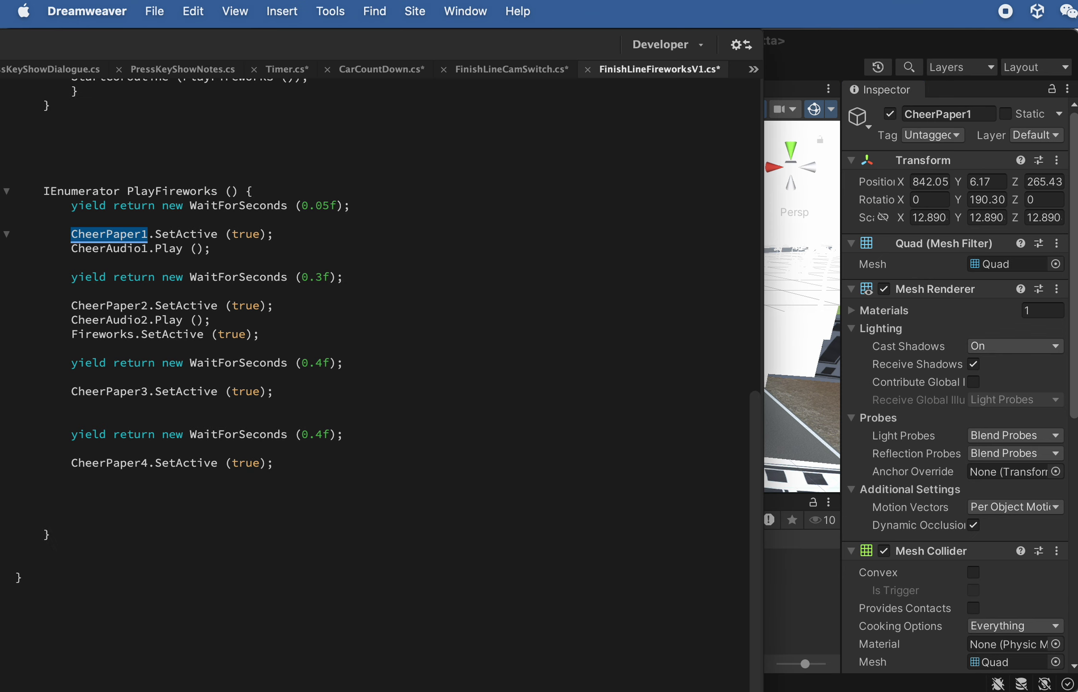
scroll(505, 614, up, 10)
key(super+Tab)
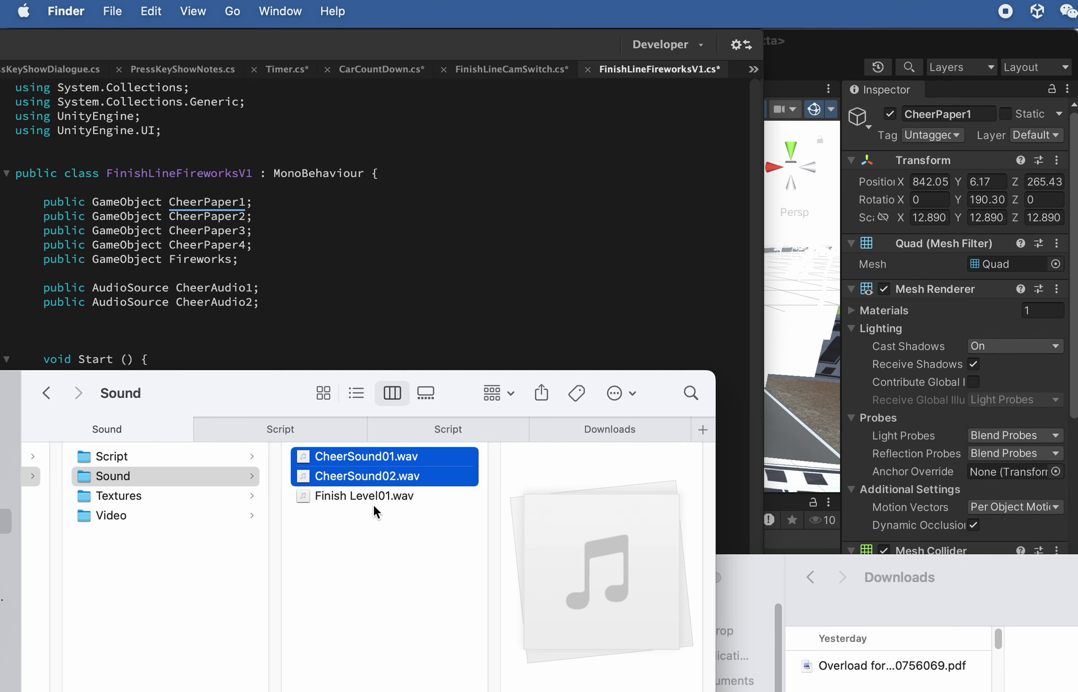
click(156, 494)
click(149, 511)
click(128, 456)
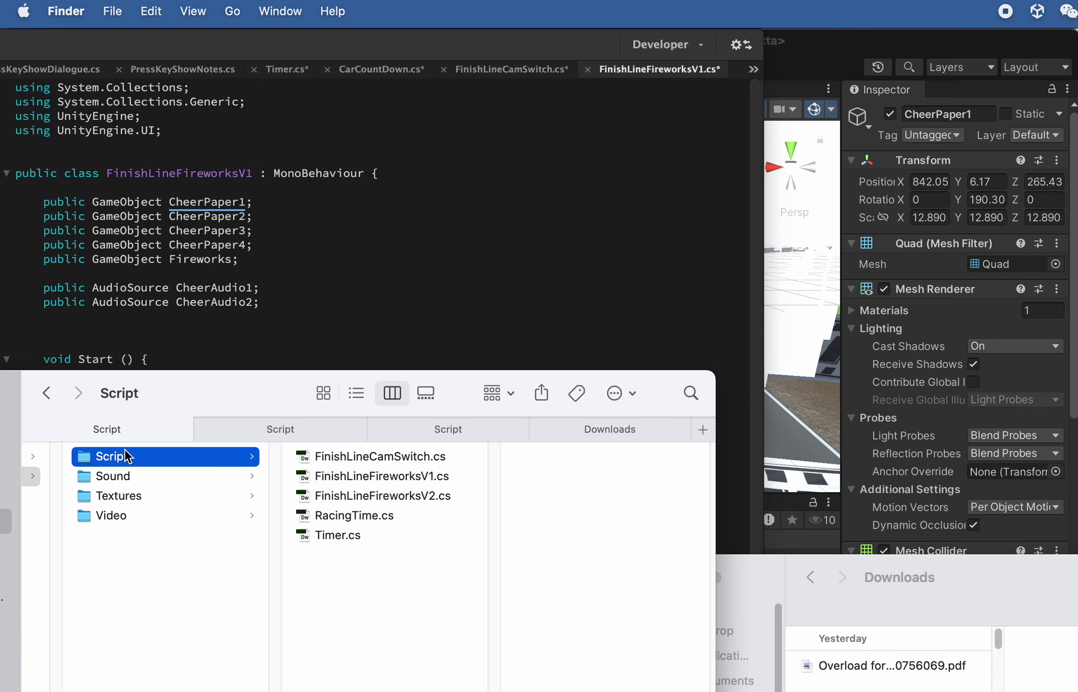
click(409, 496)
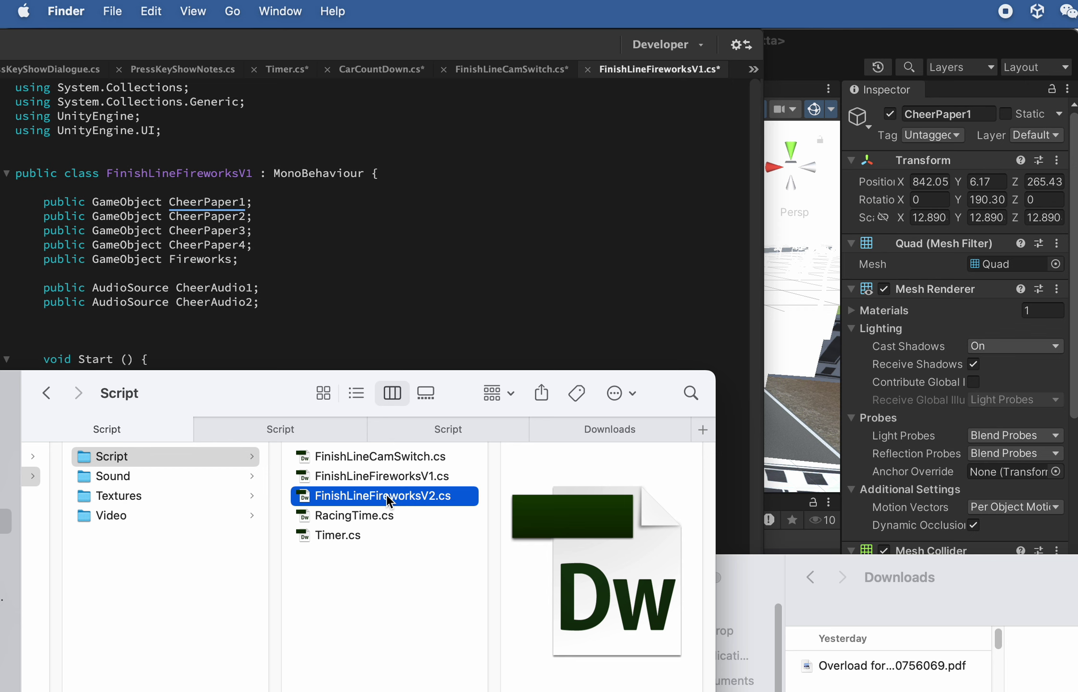
double_click(387, 495)
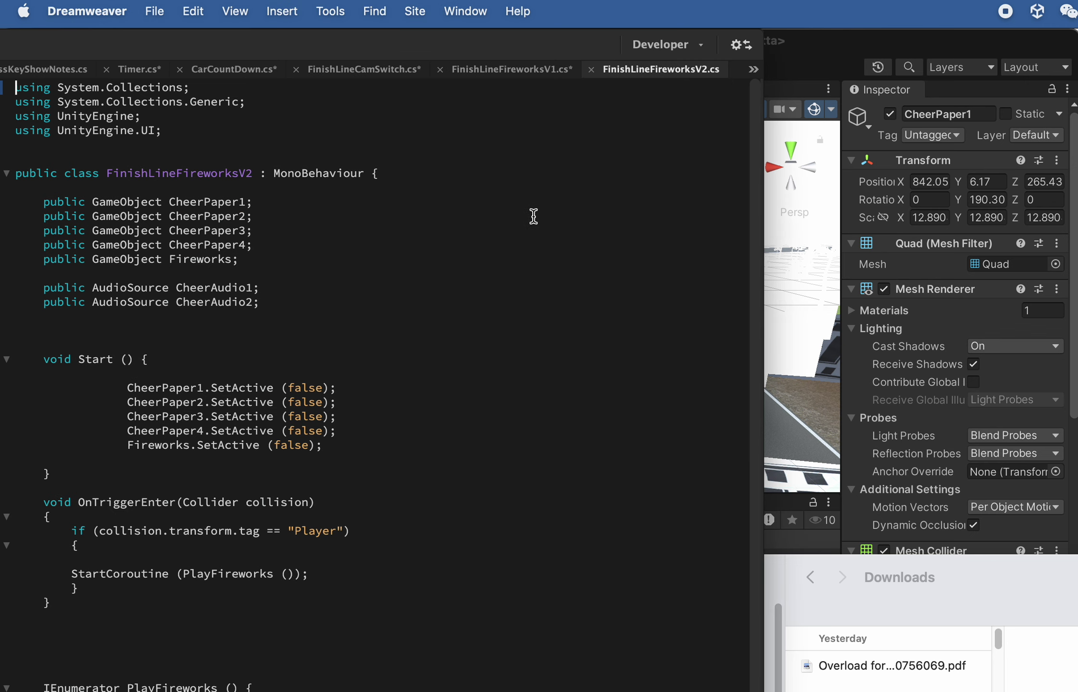
Review FinishLineFireworksV2's PlayFireworks coroutine, including its first wait, the CheerPaper1 activation and the MeshRenderer enabling lines
scroll(532, 216, down, 6)
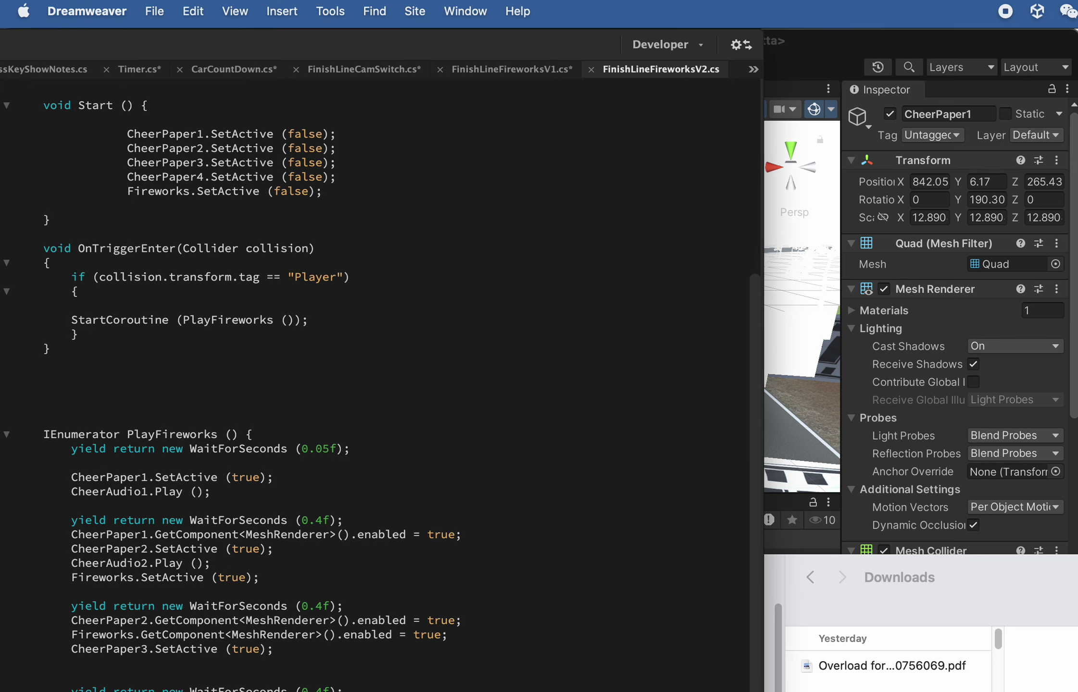
scroll(209, 399, down, 2)
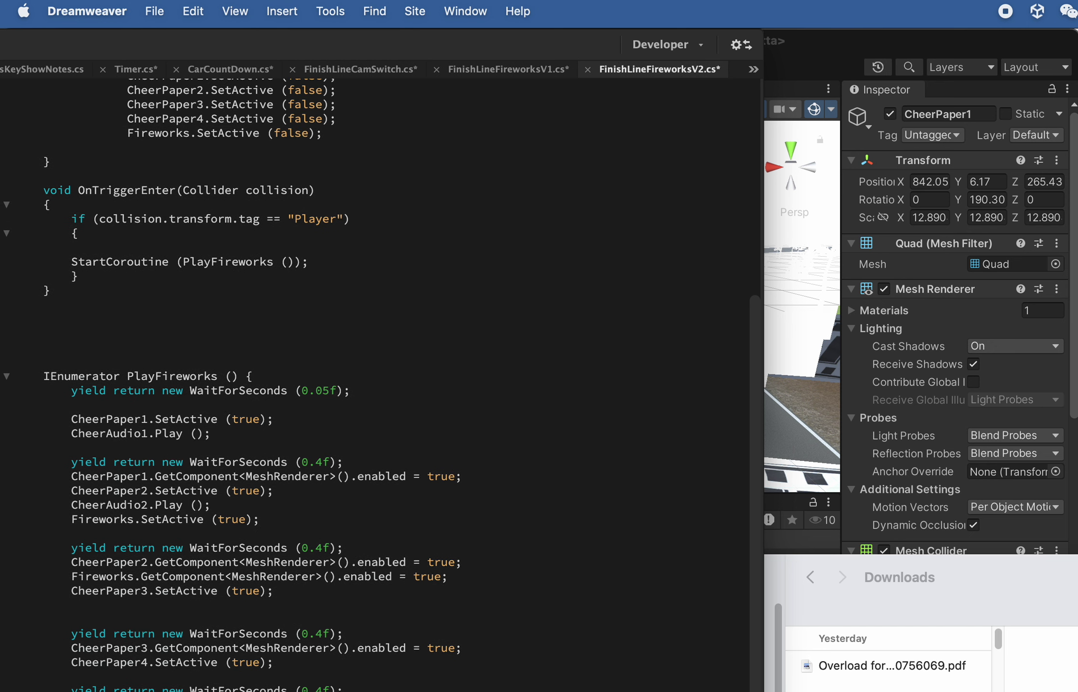
scroll(204, 401, down, 2)
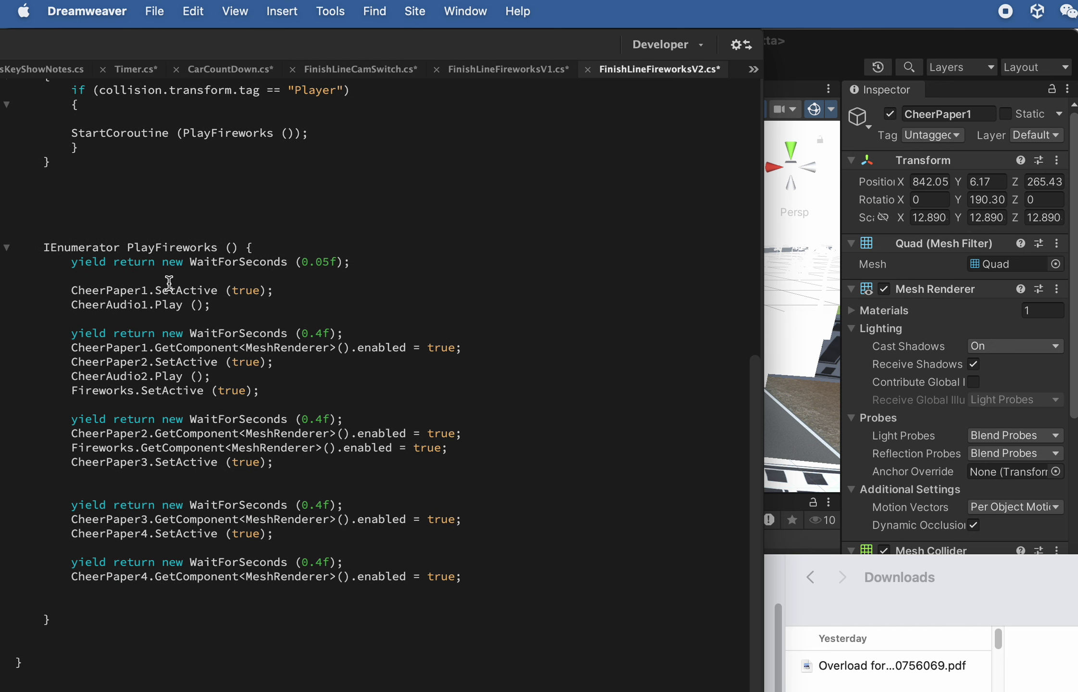
drag(84, 264, 378, 257)
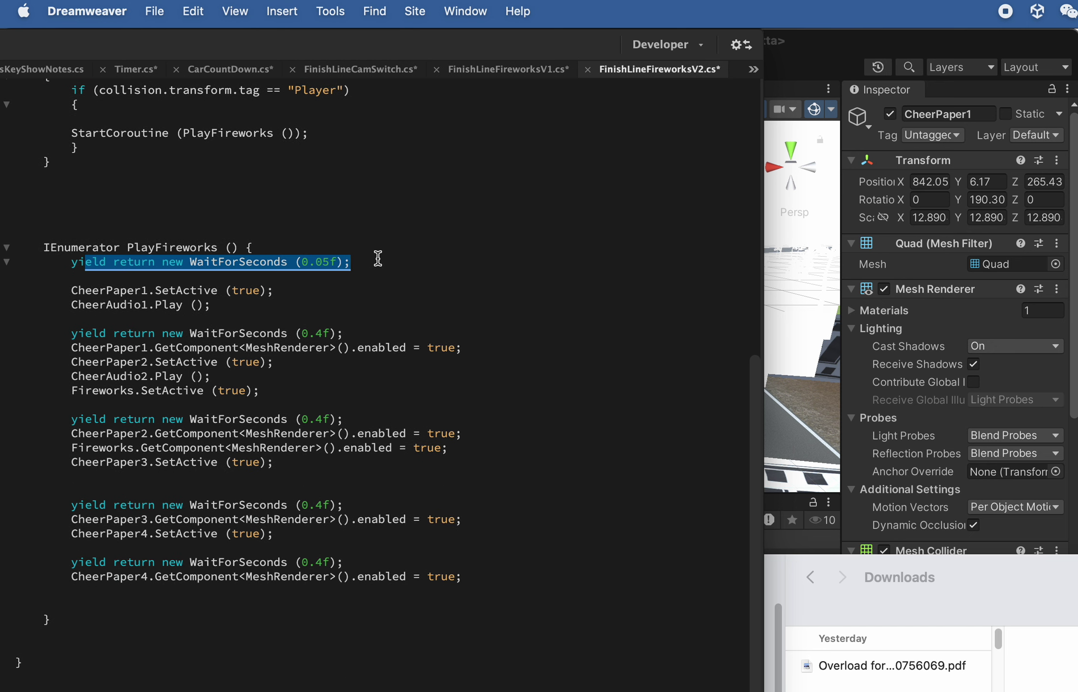
drag(78, 291, 294, 294)
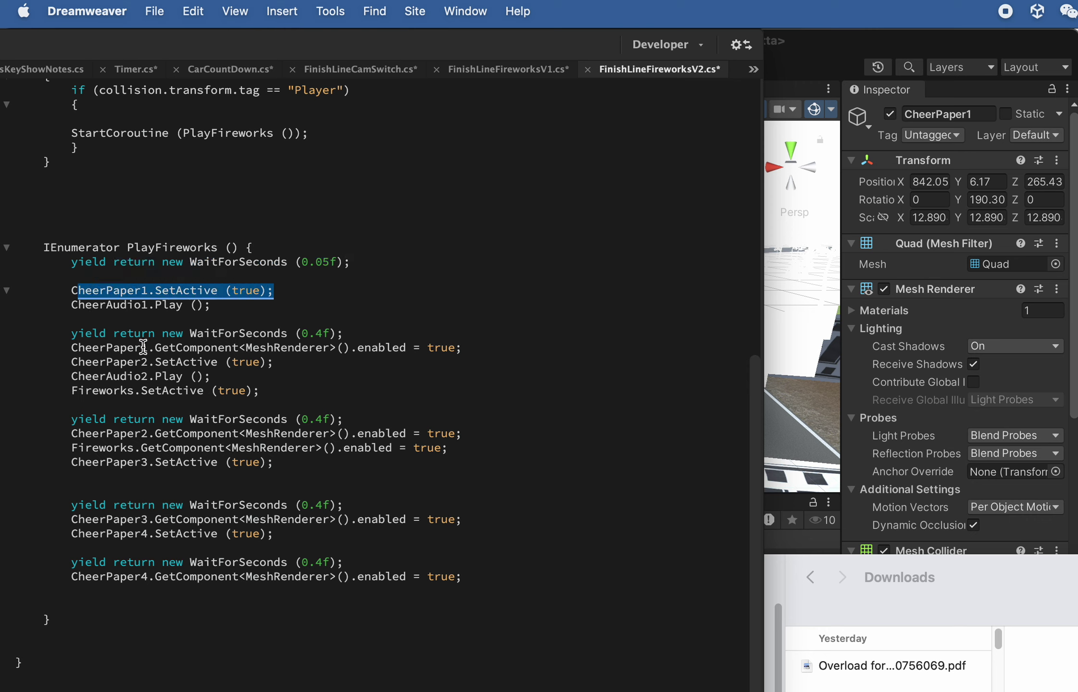
drag(69, 347, 336, 347)
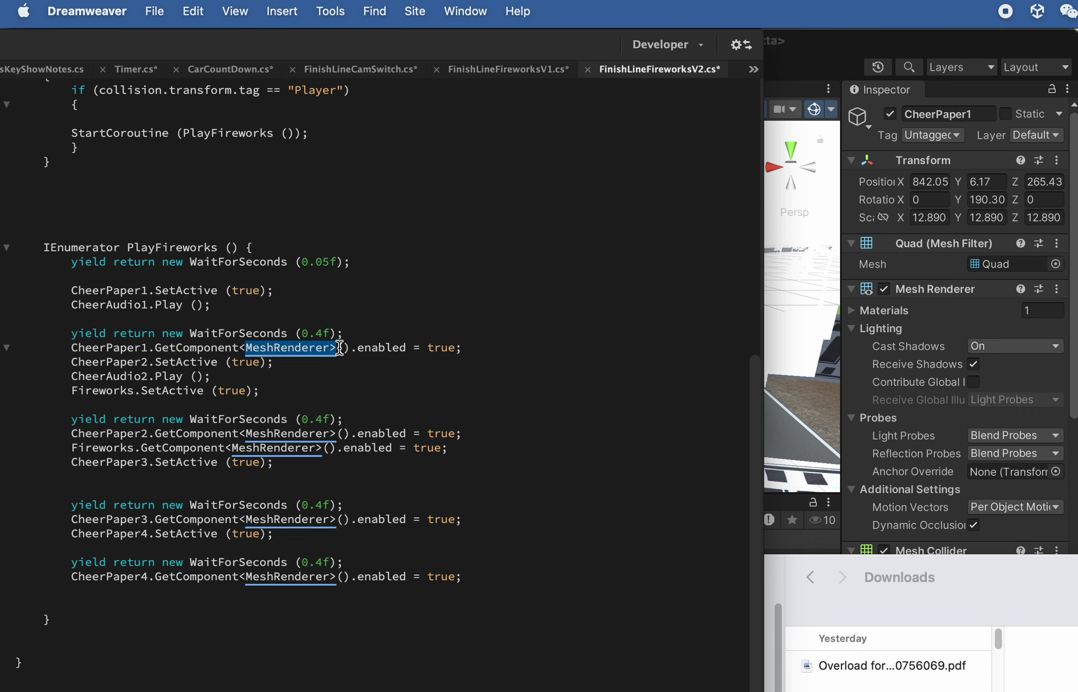
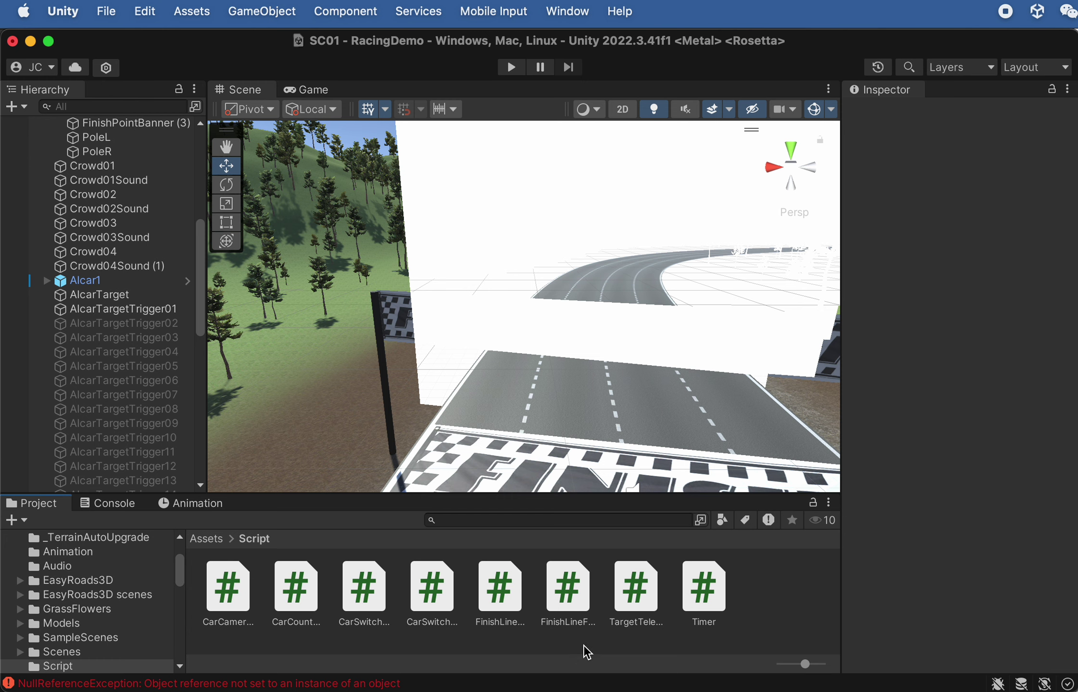
Import FinishLineFireworksV2.cs from Finder into the Unity project's Assets > Script folder
double_click(577, 634)
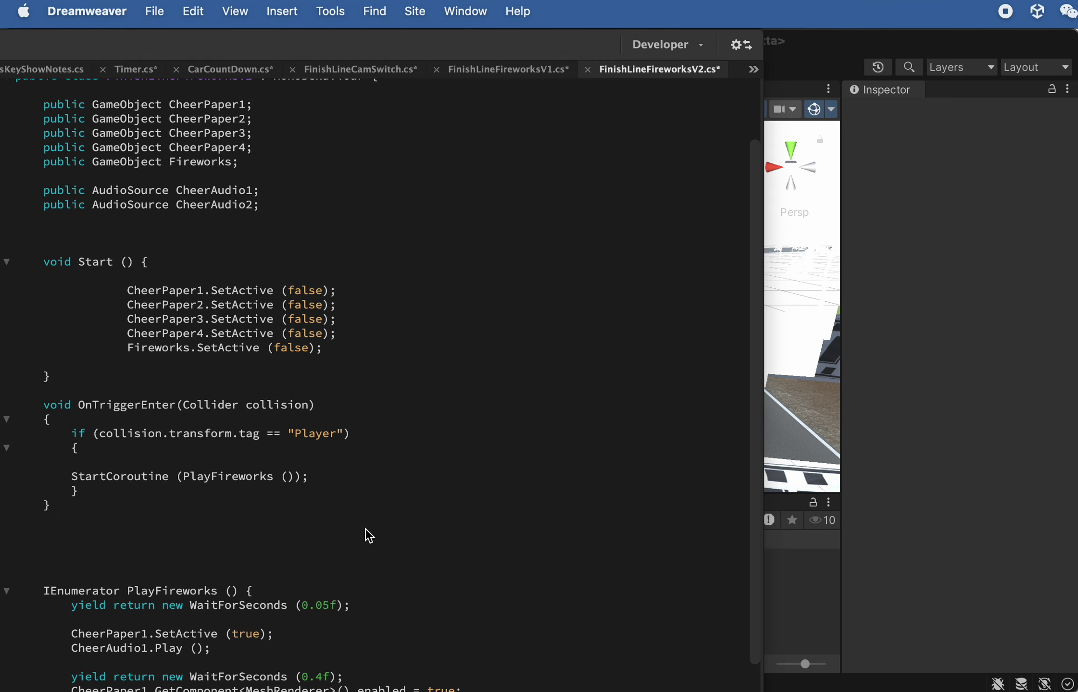
key(super+Tab)
click(284, 498)
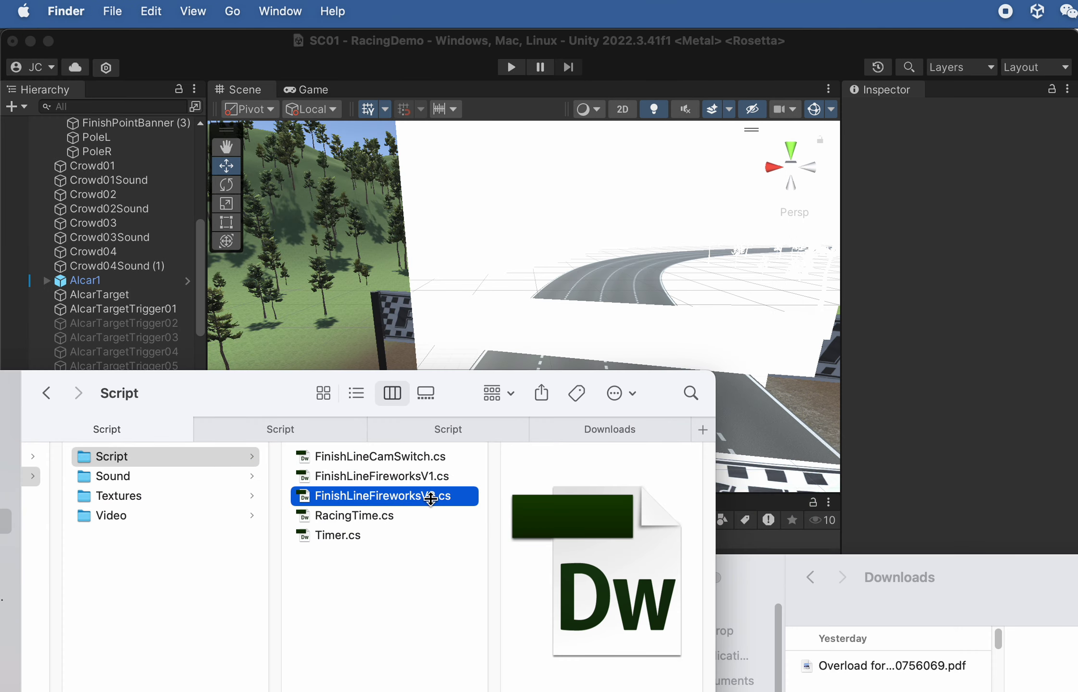
drag(428, 496, 775, 642)
click(791, 615)
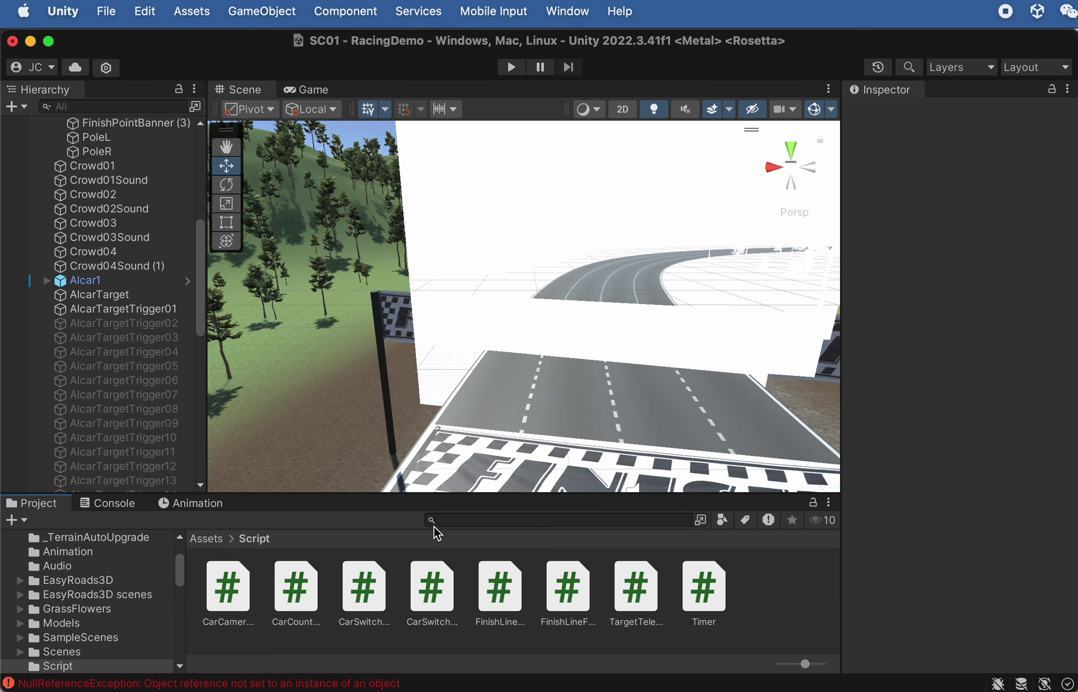
key(super+Tab)
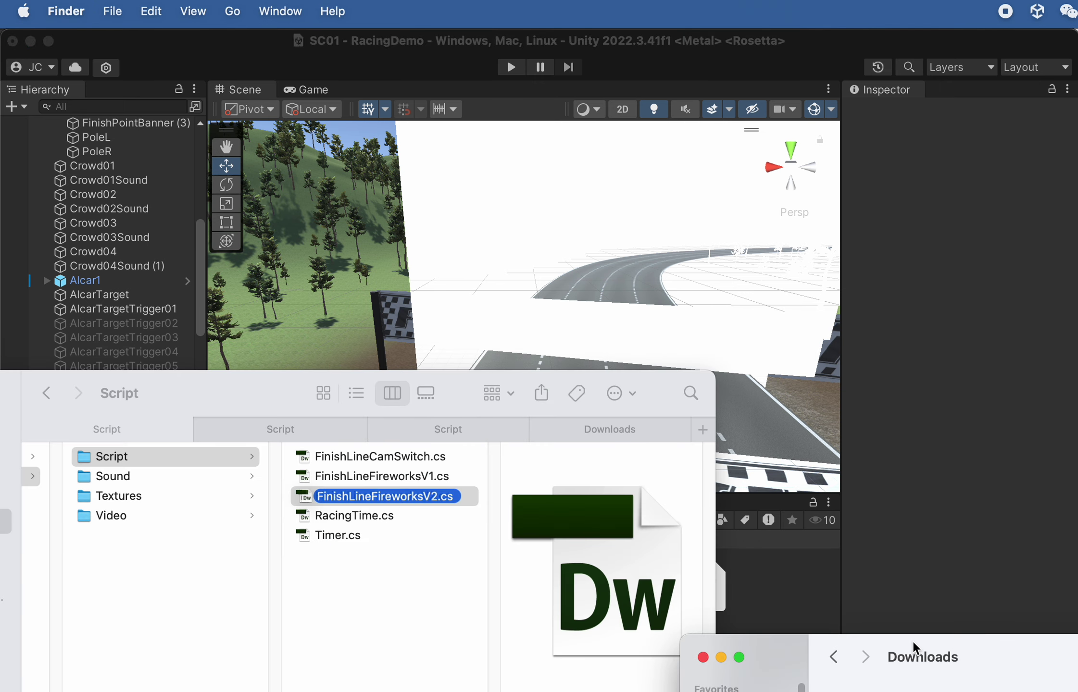
drag(333, 489, 779, 604)
Remove the Finish Line Fireworks V1 script component from the FinishLineTrigger object
scroll(127, 415, up, 5)
scroll(126, 416, down, 15)
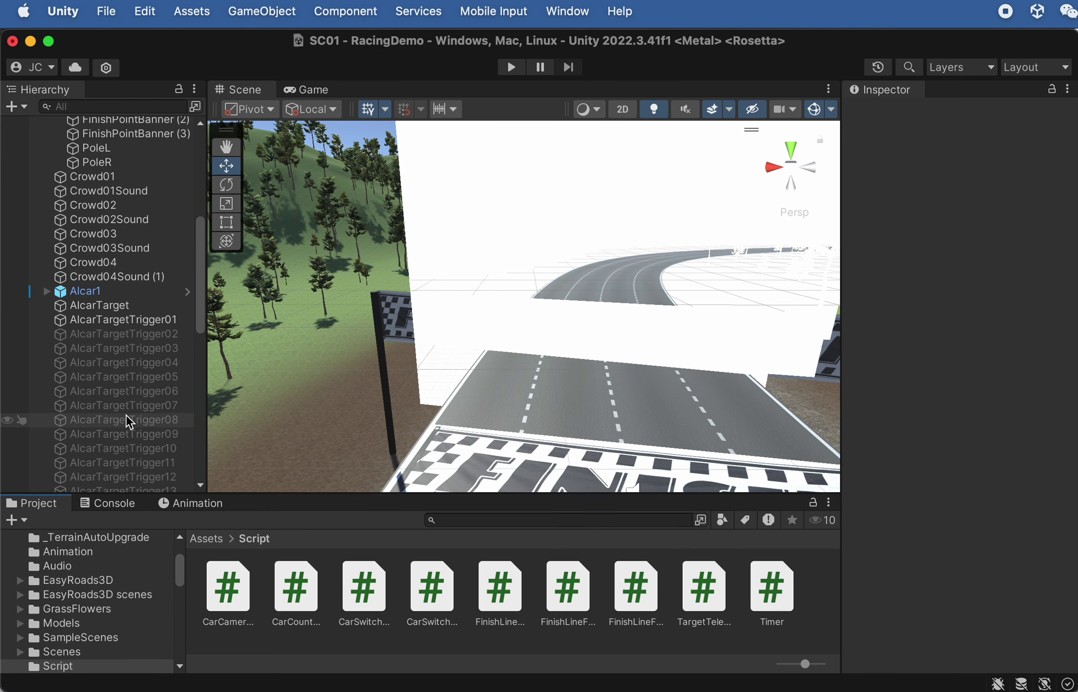
click(127, 342)
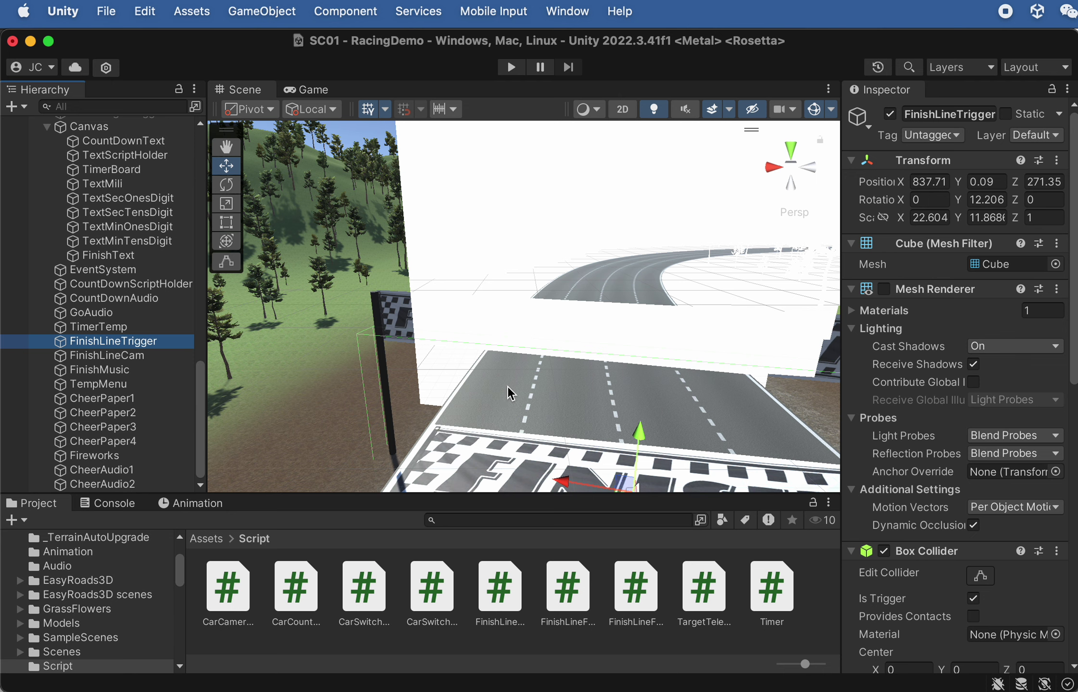
right_drag(507, 386, 394, 322)
scroll(933, 511, down, 15)
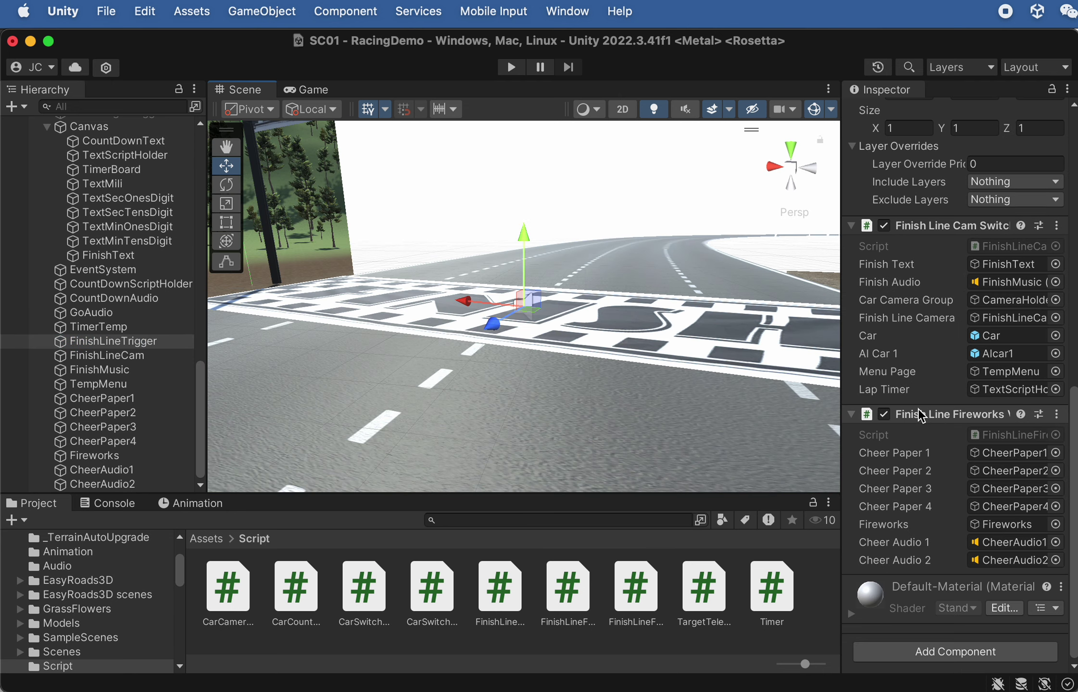
click(1056, 417)
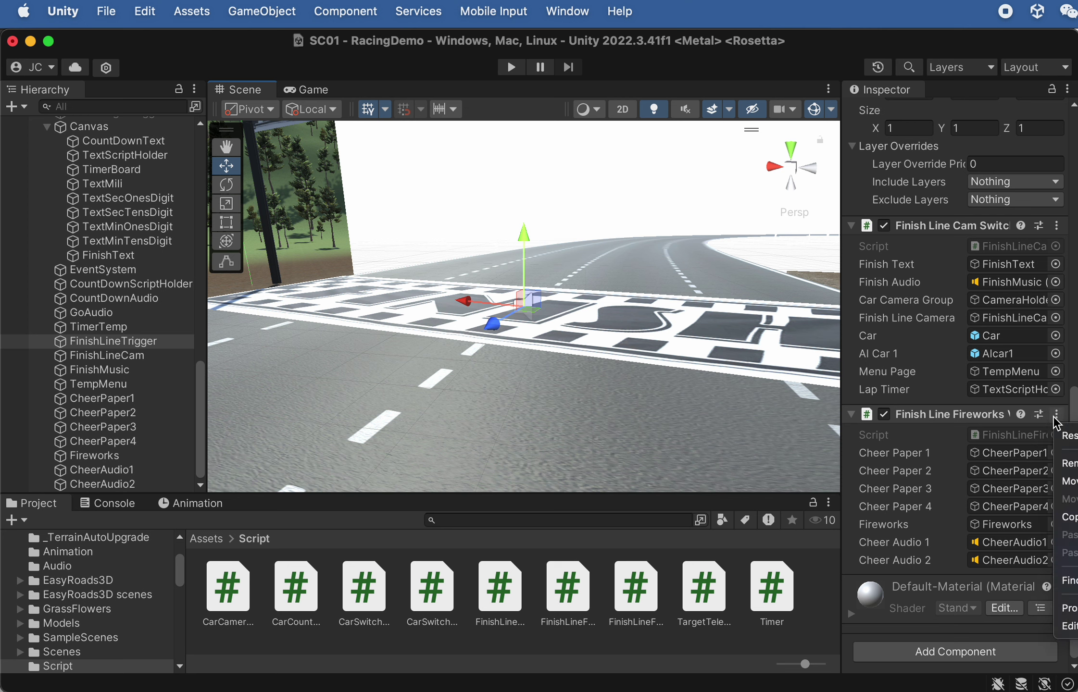
click(1075, 468)
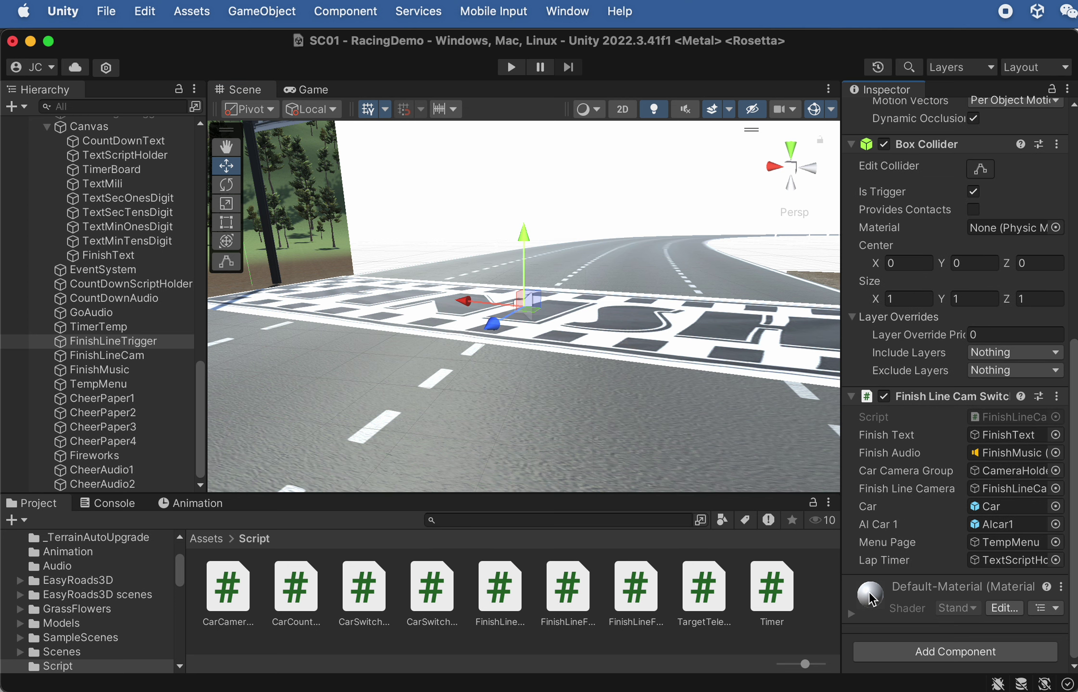
Add the Finish Line Fireworks V2 script component to the FinishLineTrigger object
click(911, 653)
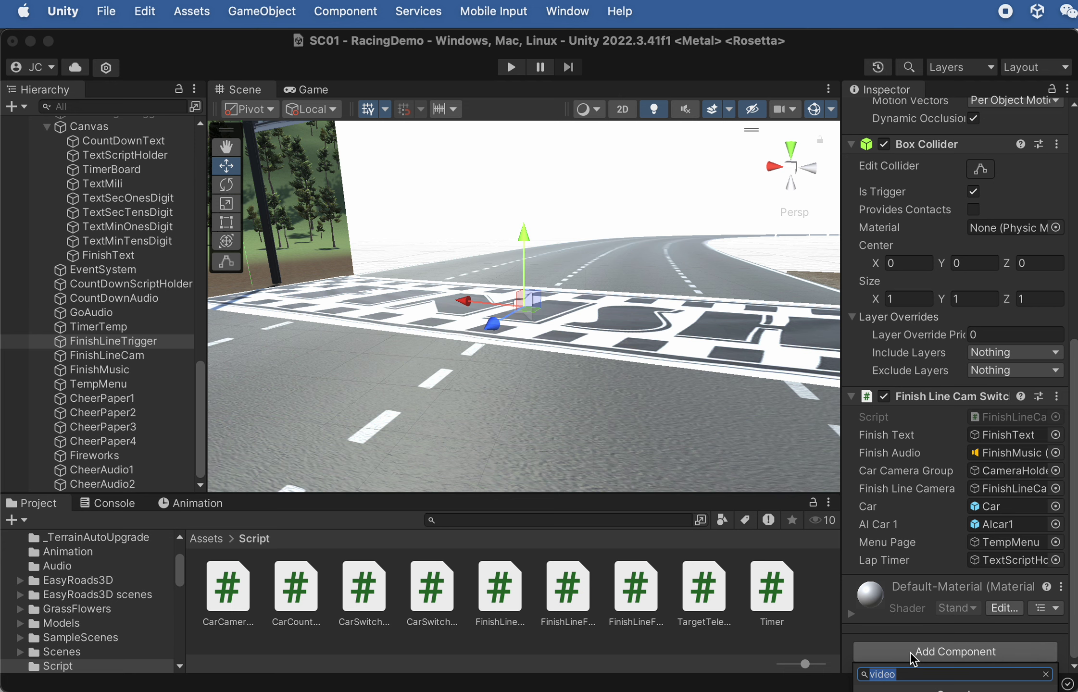
drag(830, 688, 894, 672)
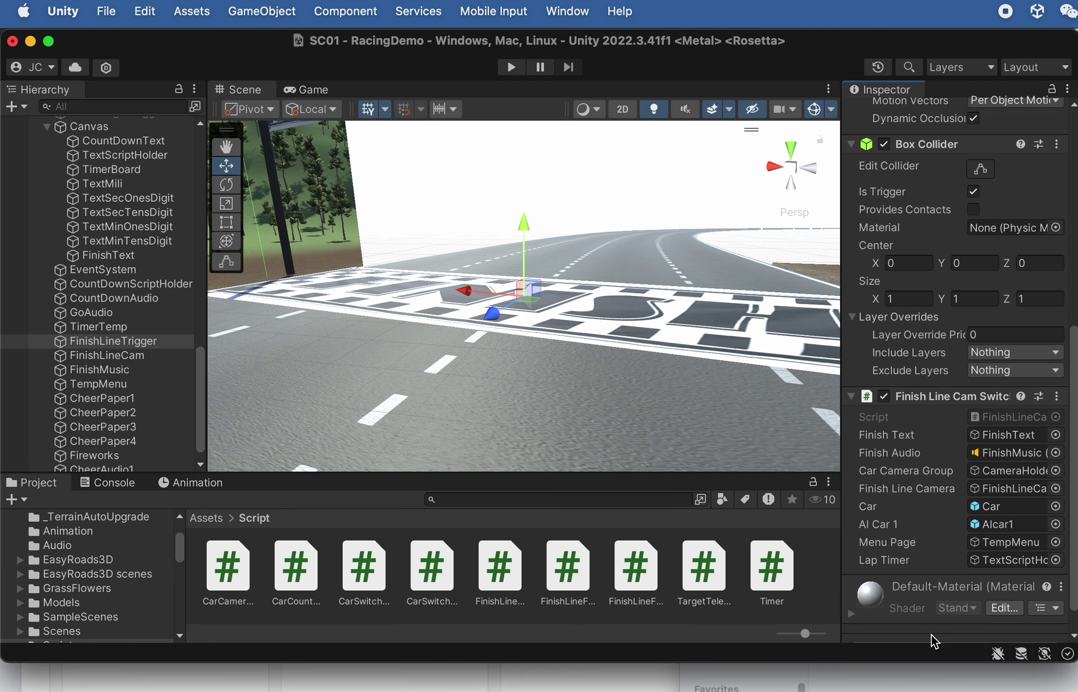
scroll(914, 615, down, 2)
click(899, 616)
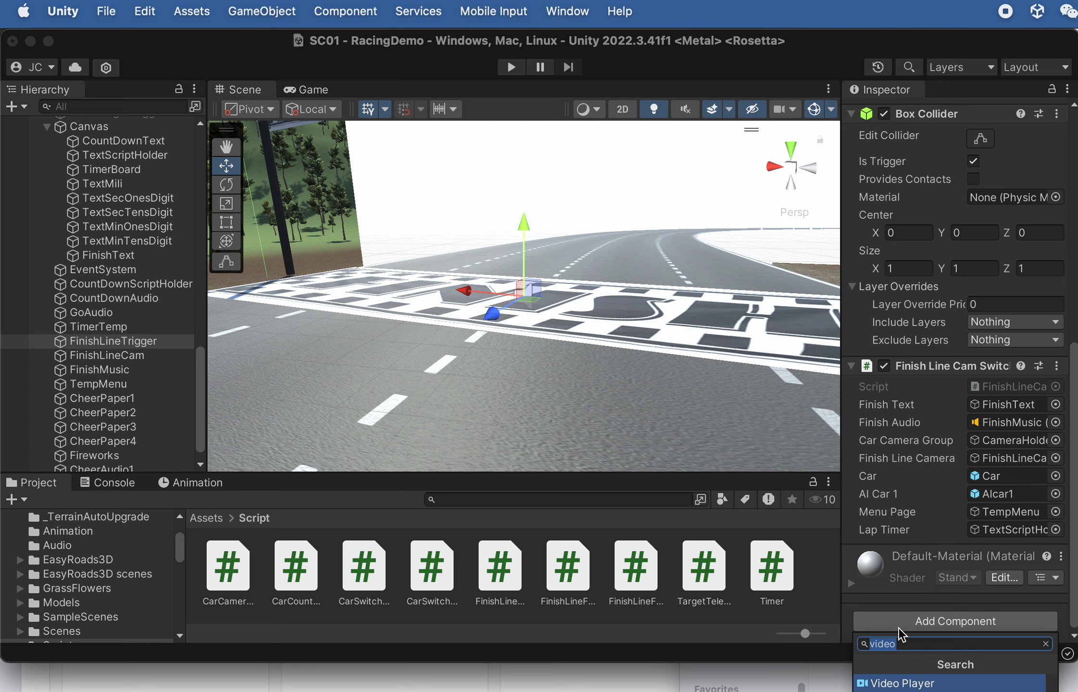
text(finish)
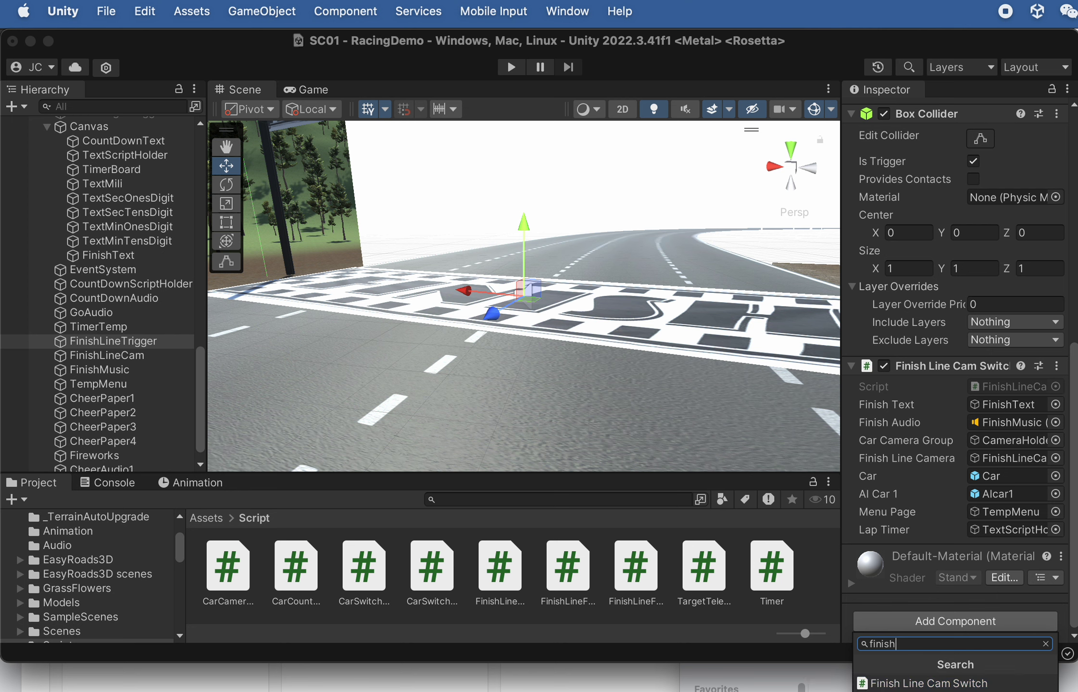
click(928, 691)
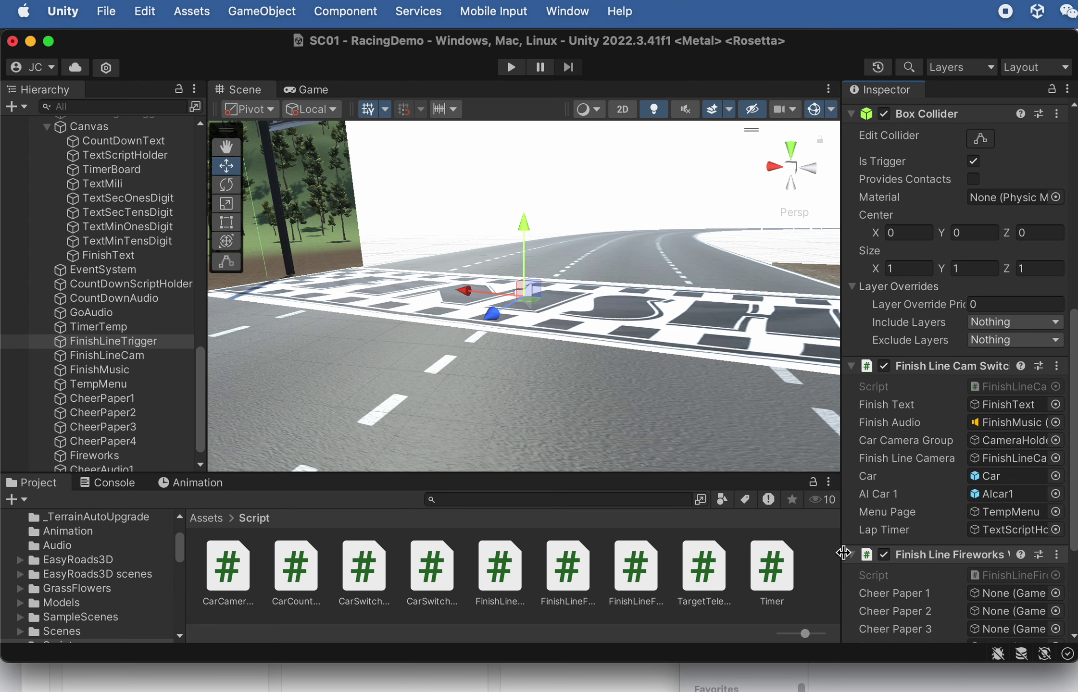
Assign CheerPaper1 through CheerPaper4 and Fireworks to the matching object slots of the Finish Line Fireworks V2 script
drag(843, 553, 705, 552)
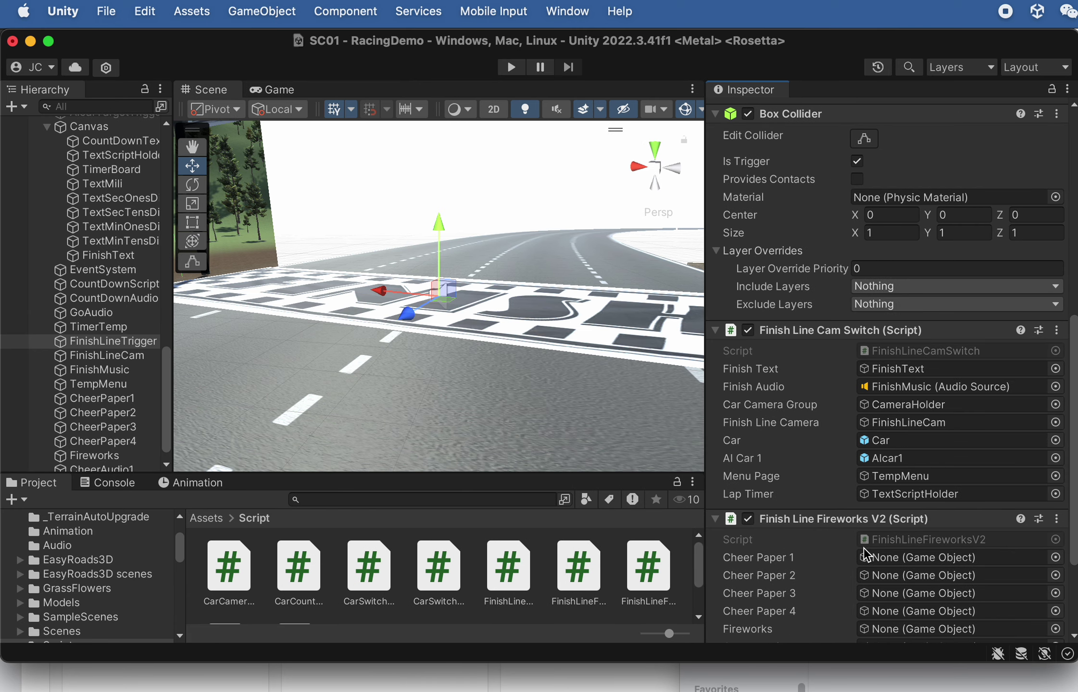
scroll(864, 548, down, 5)
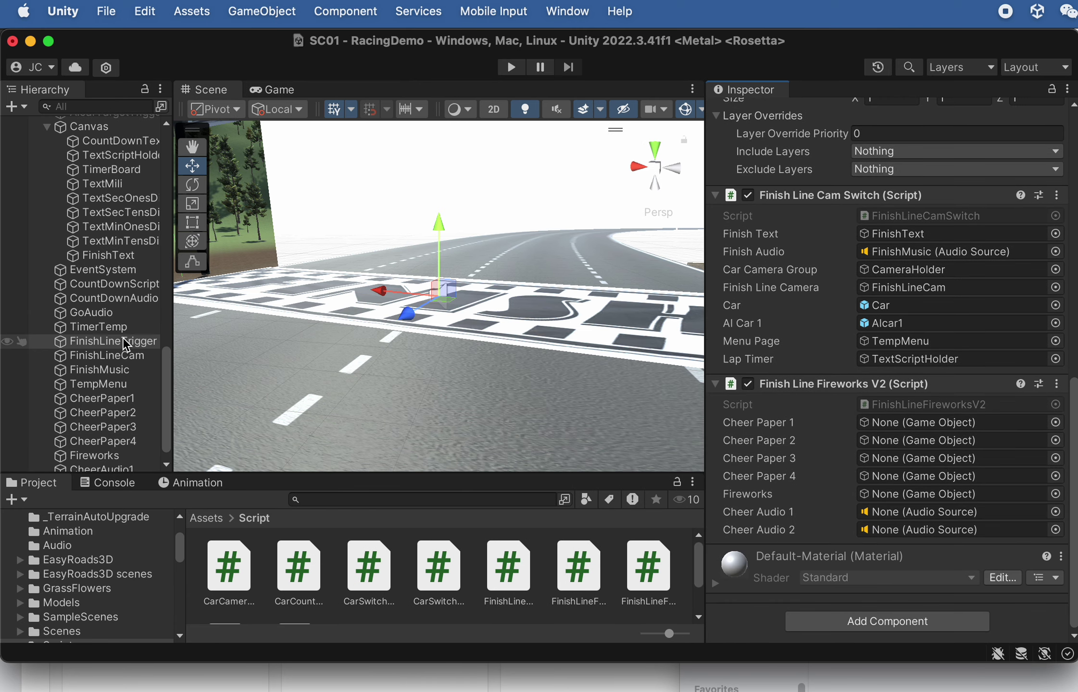
drag(102, 398, 887, 423)
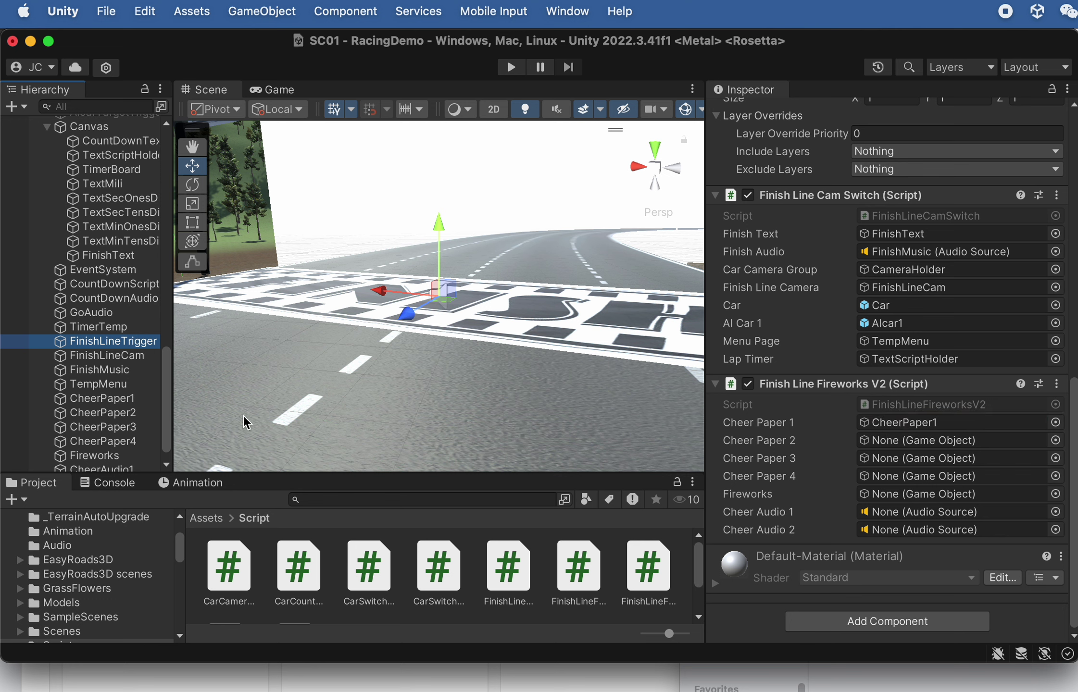
drag(101, 413, 912, 459)
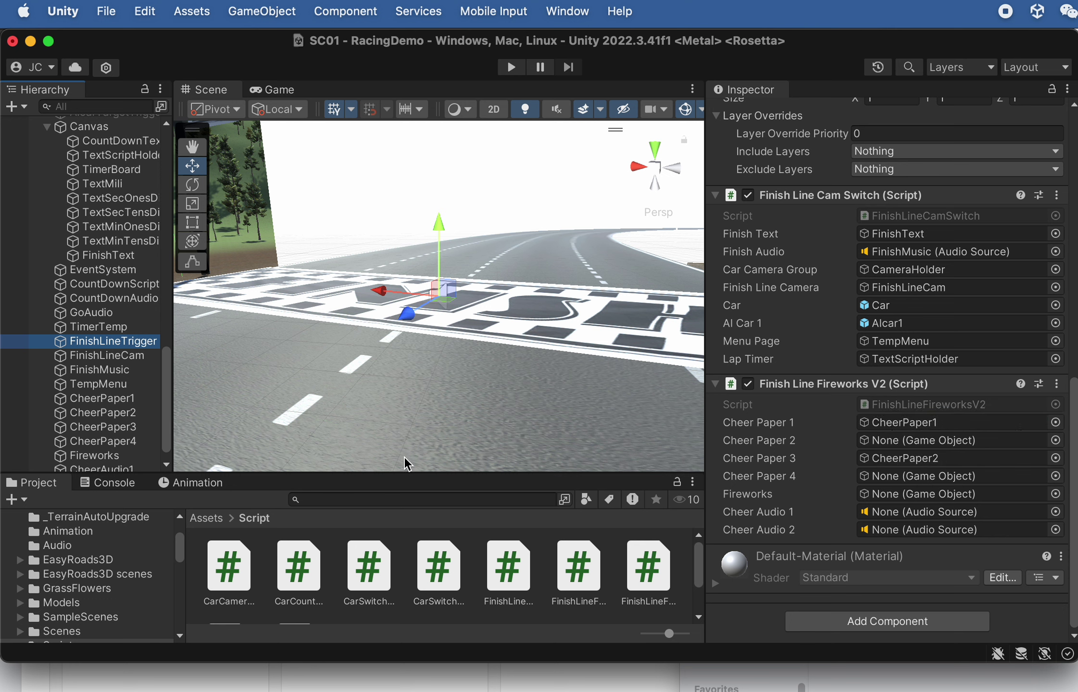
drag(142, 413, 927, 440)
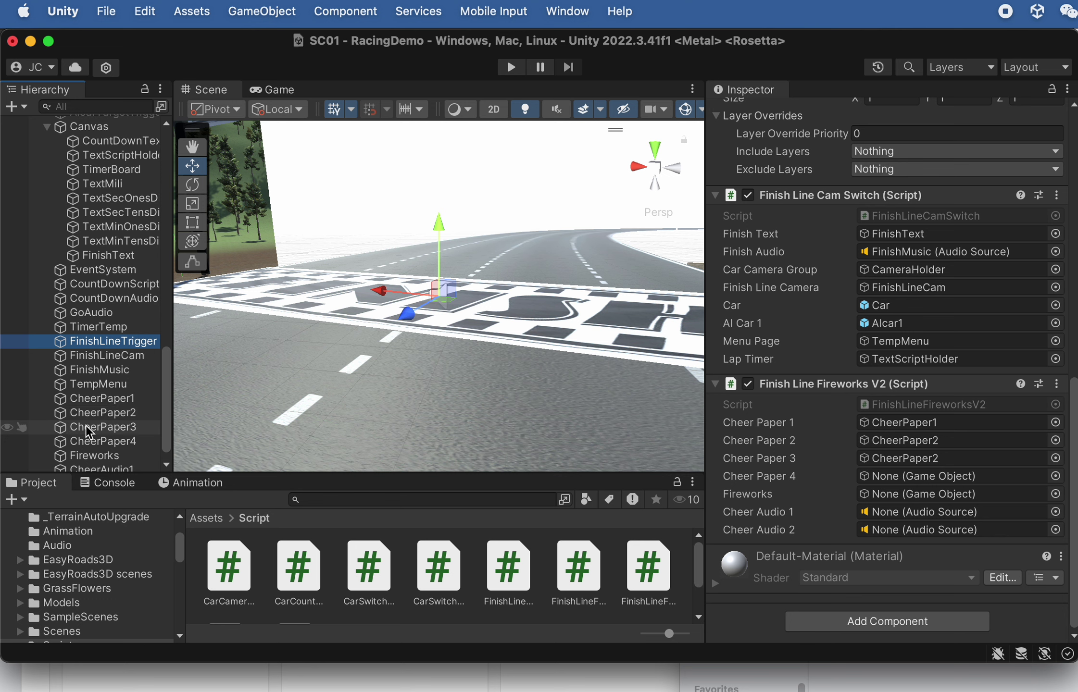
drag(72, 427, 908, 464)
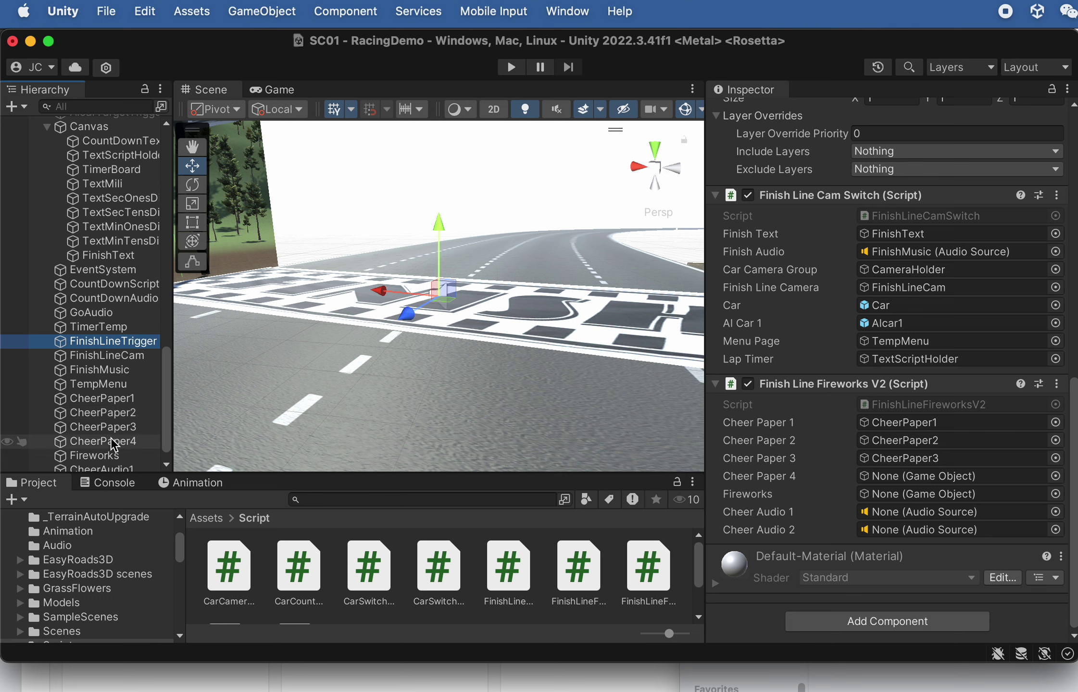
drag(121, 441, 890, 476)
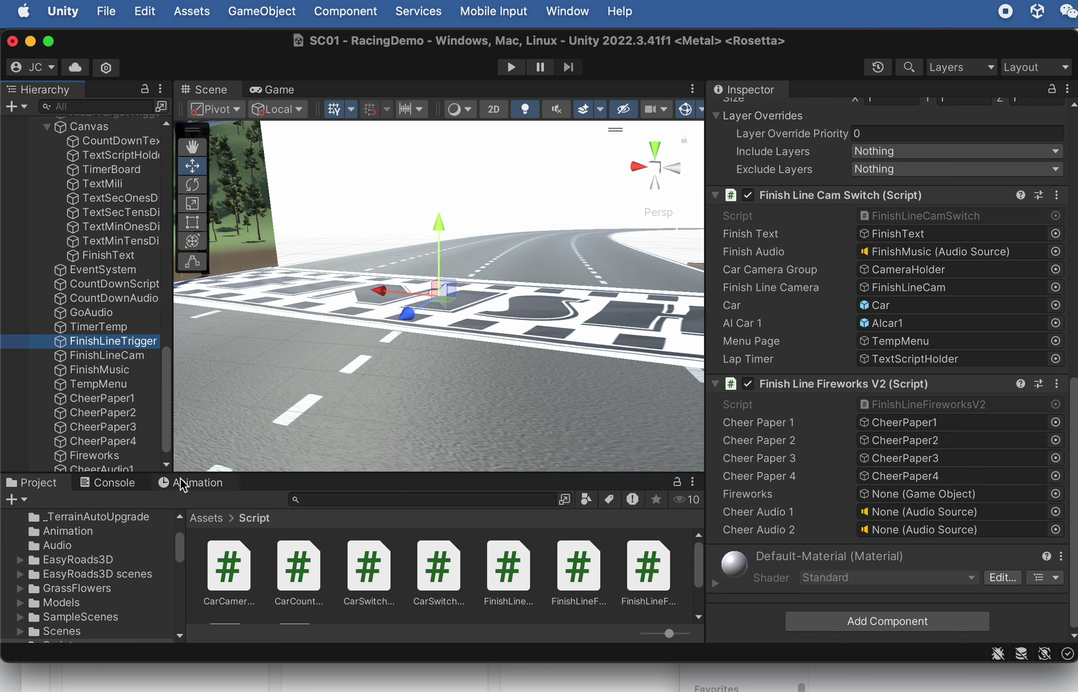
drag(138, 460, 889, 494)
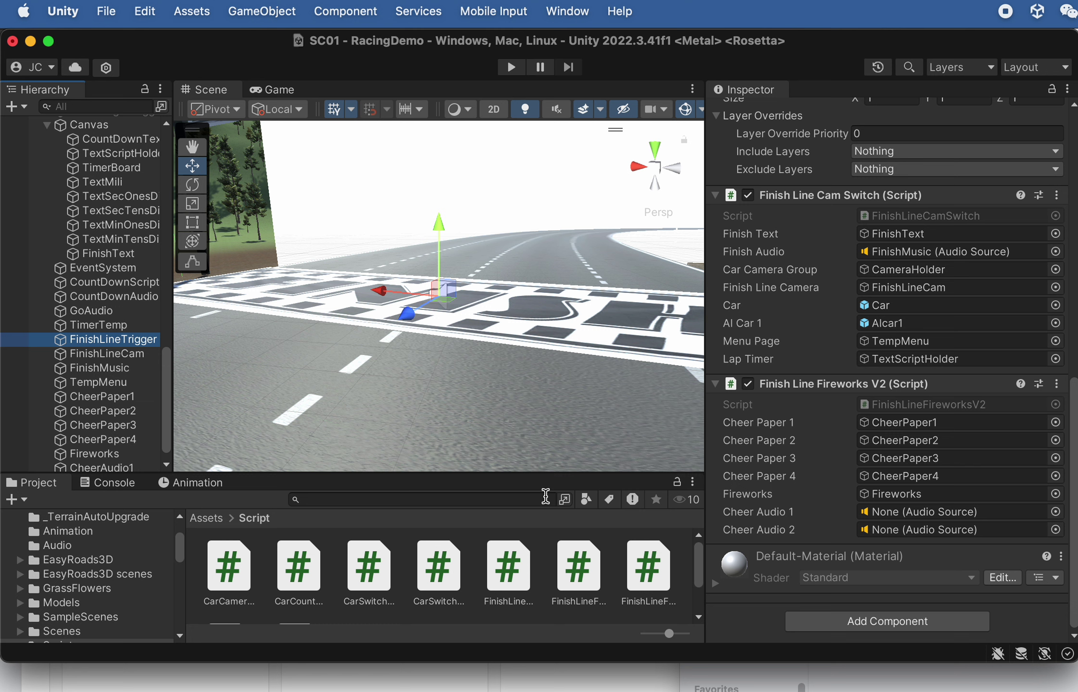
click(179, 432)
click(121, 341)
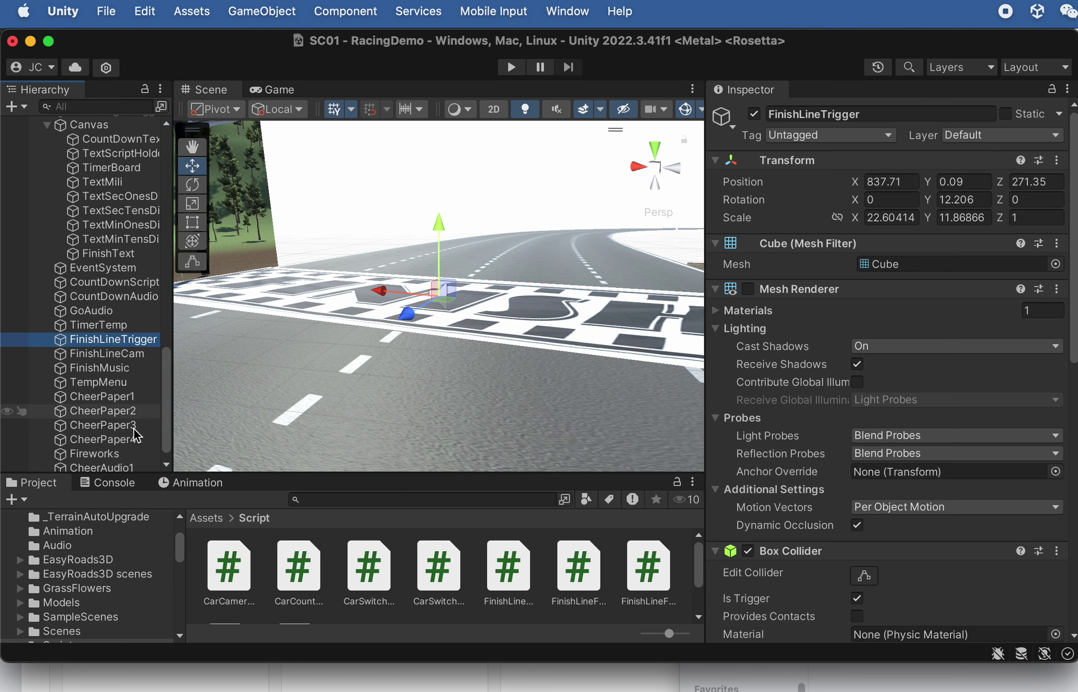
scroll(118, 440, down, 1)
drag(117, 454, 179, 457)
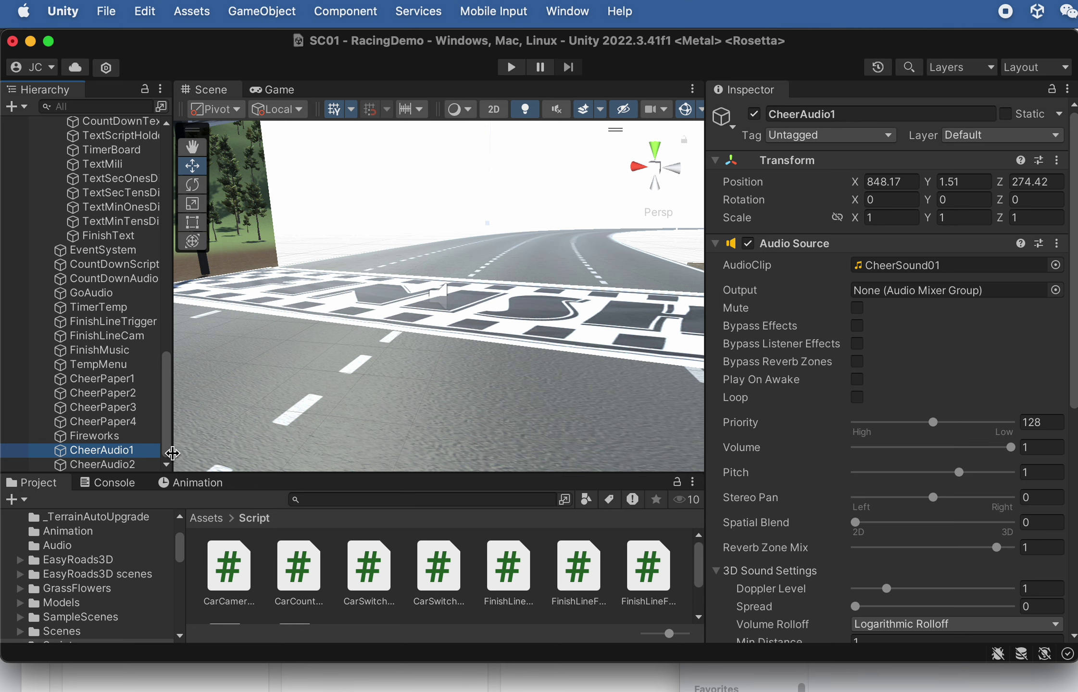
key(super+z)
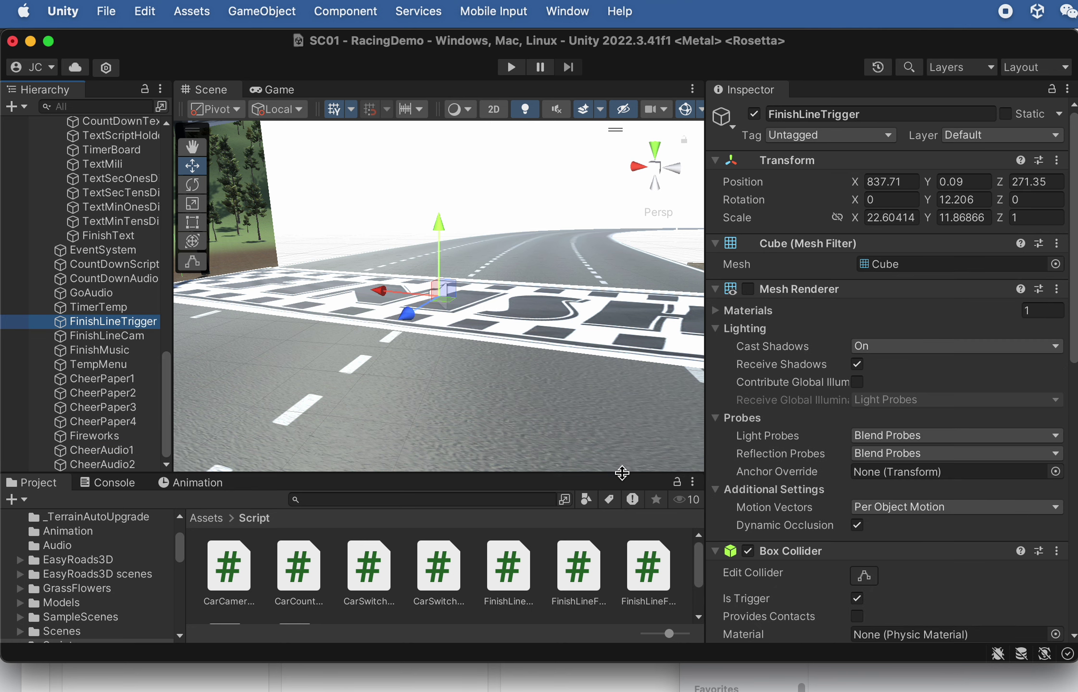
key(super+z)
key(super+z)
key(super+z)
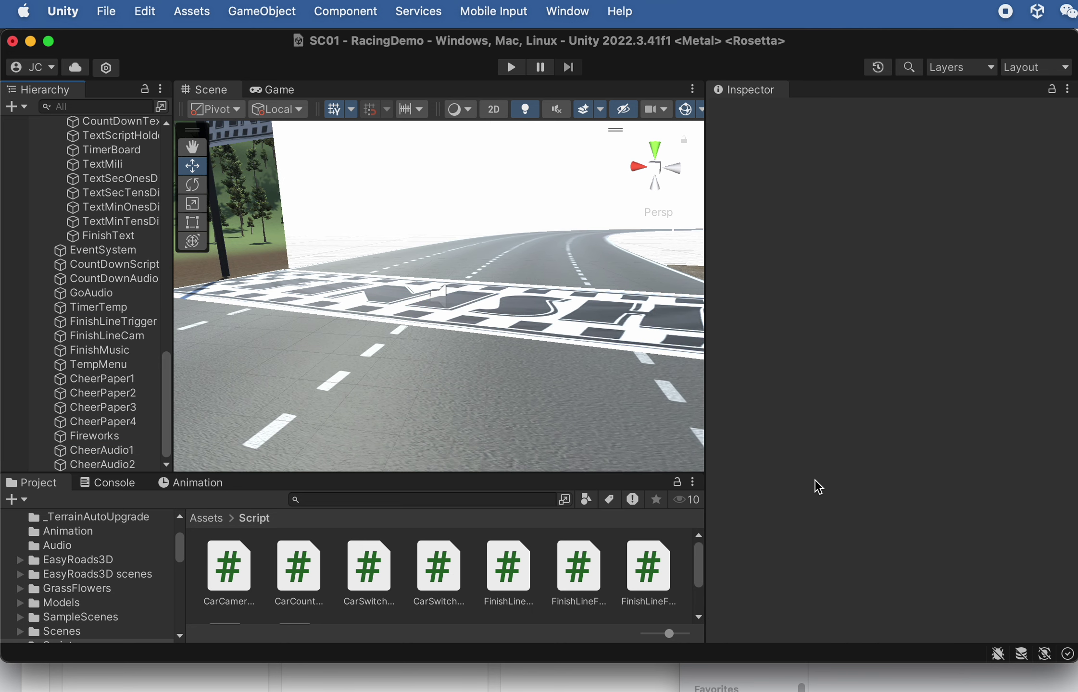
Assign CheerAudio1 and CheerAudio2 to FinishLineTrigger's Cheer Audio 1 and Cheer Audio 2 slots in the Finish Line Fireworks V2 script
click(113, 322)
scroll(865, 433, down, 10)
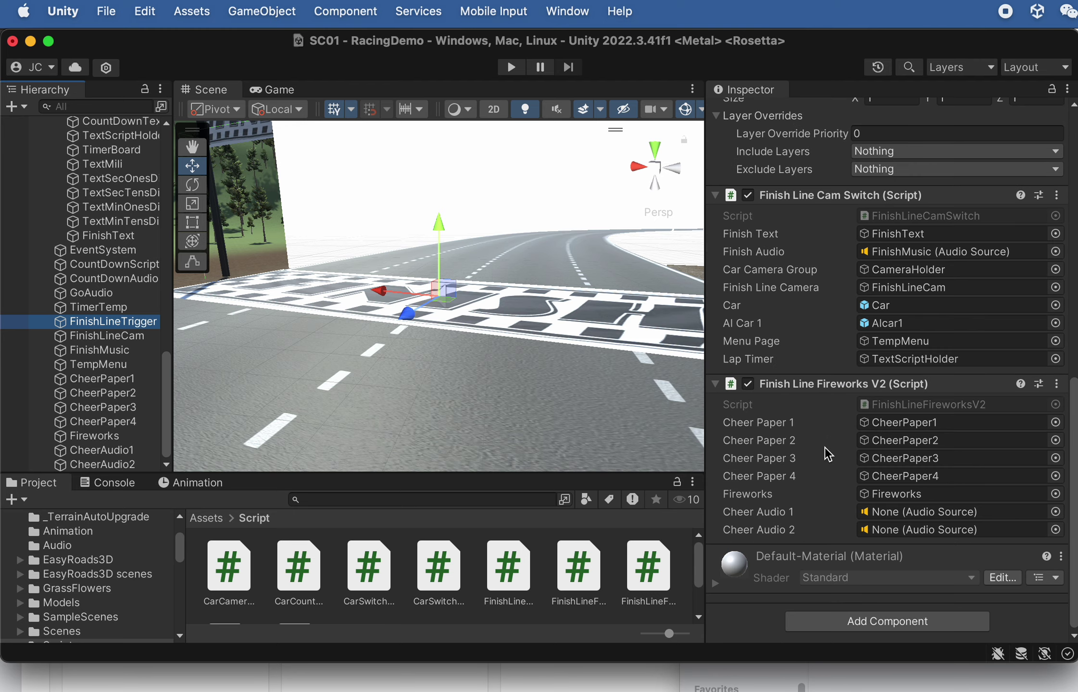
drag(101, 450, 946, 518)
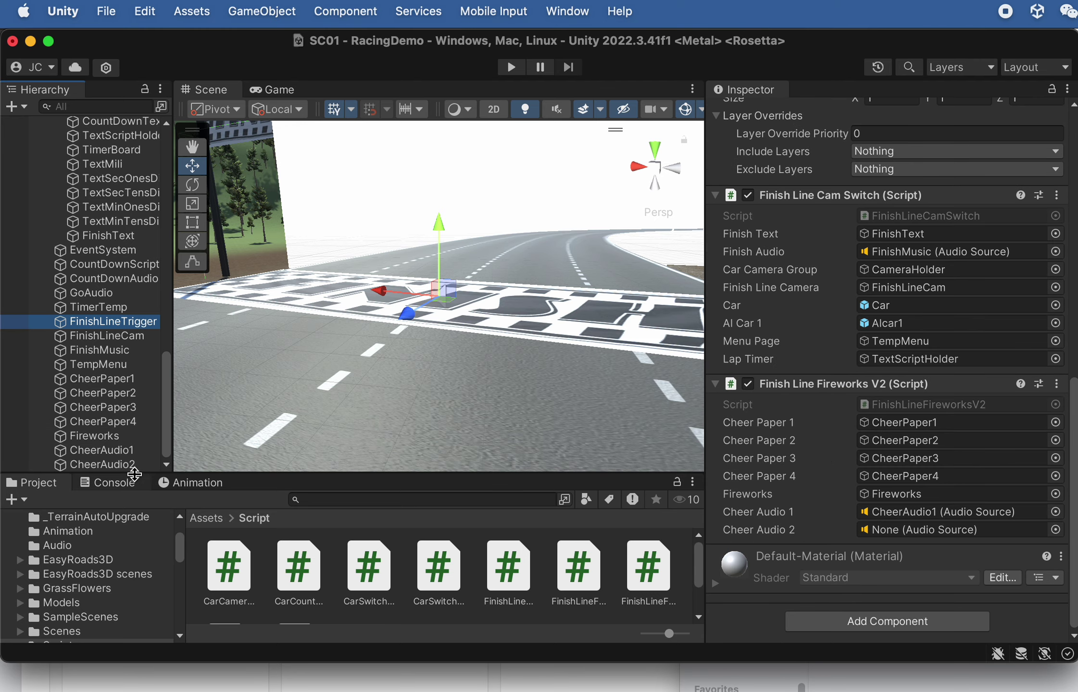
drag(126, 467, 903, 529)
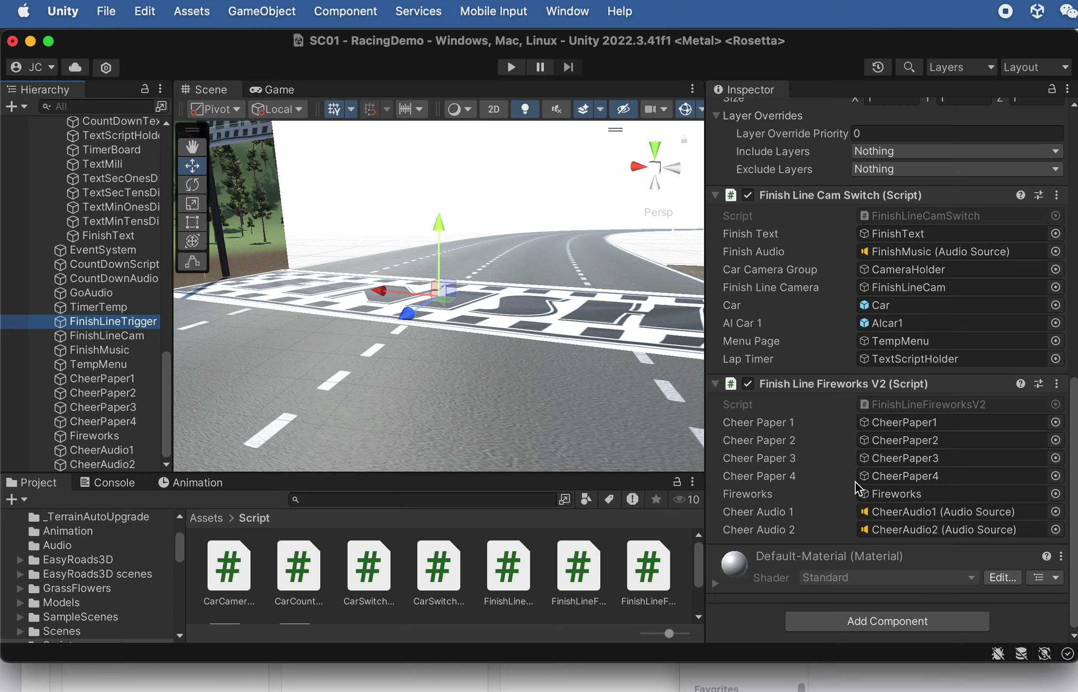
Play-test the race through the finish-line celebration and stop the game
click(511, 67)
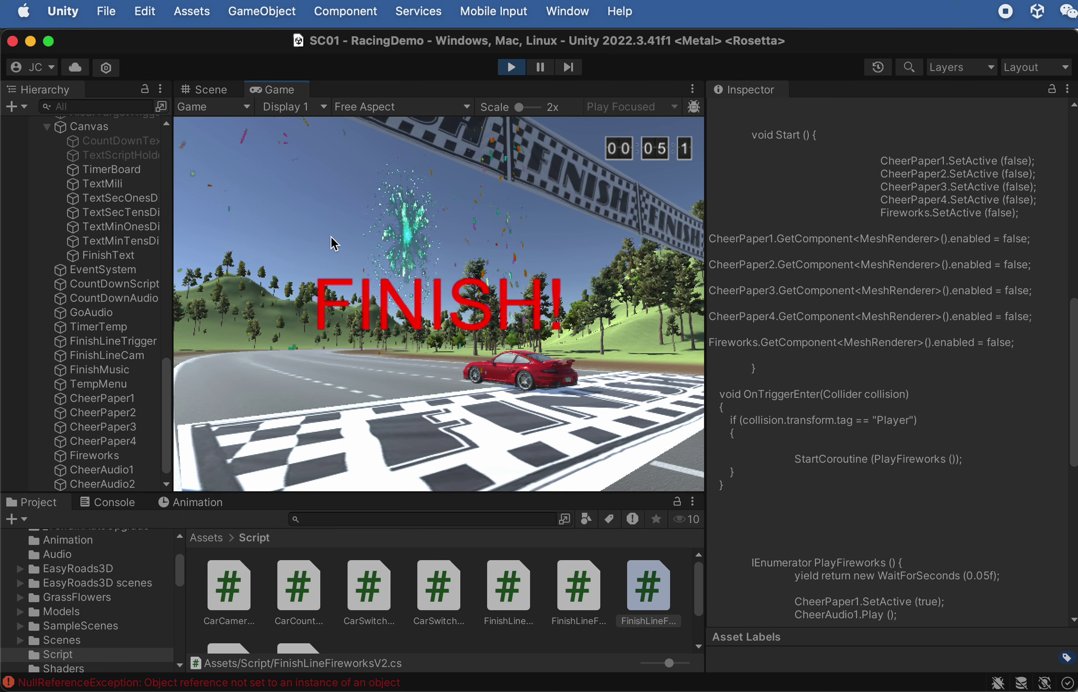
click(511, 71)
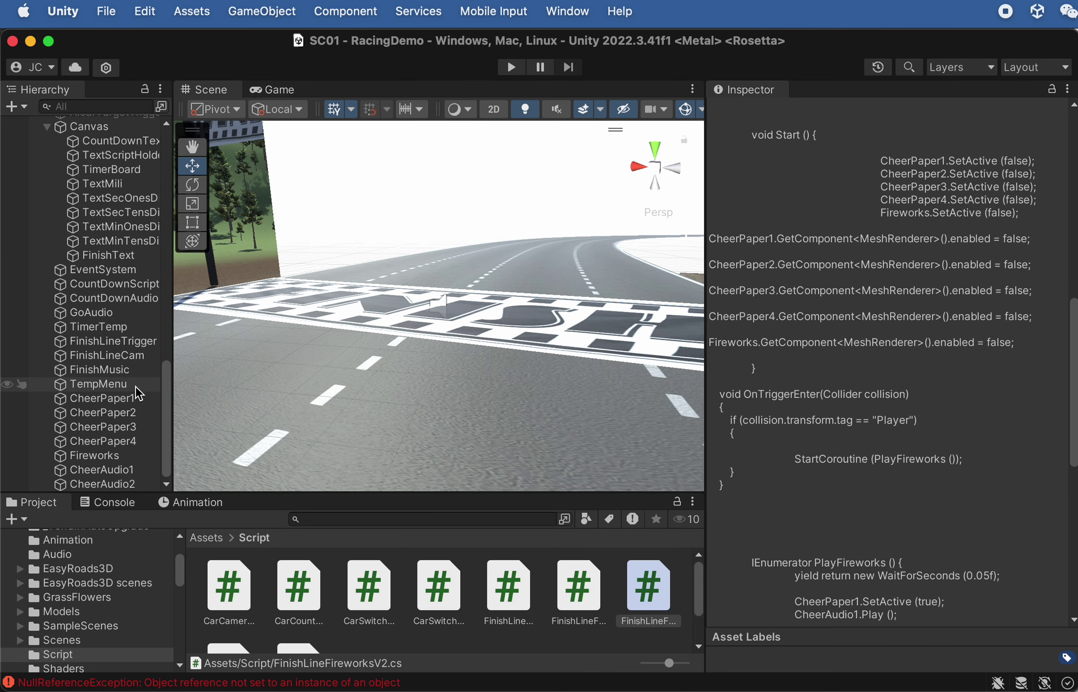
Inspect the CheerPaper1 to CheerPaper4 and Fireworks video planes around the finish line in the Scene view
click(120, 399)
key(f)
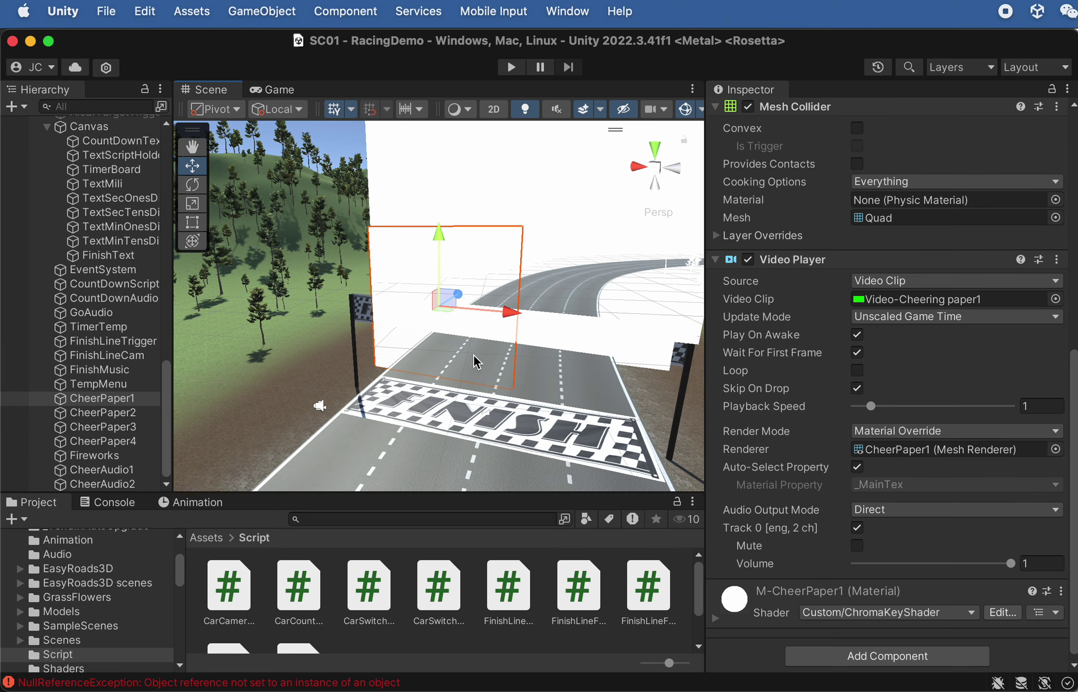
shift+click(102, 441)
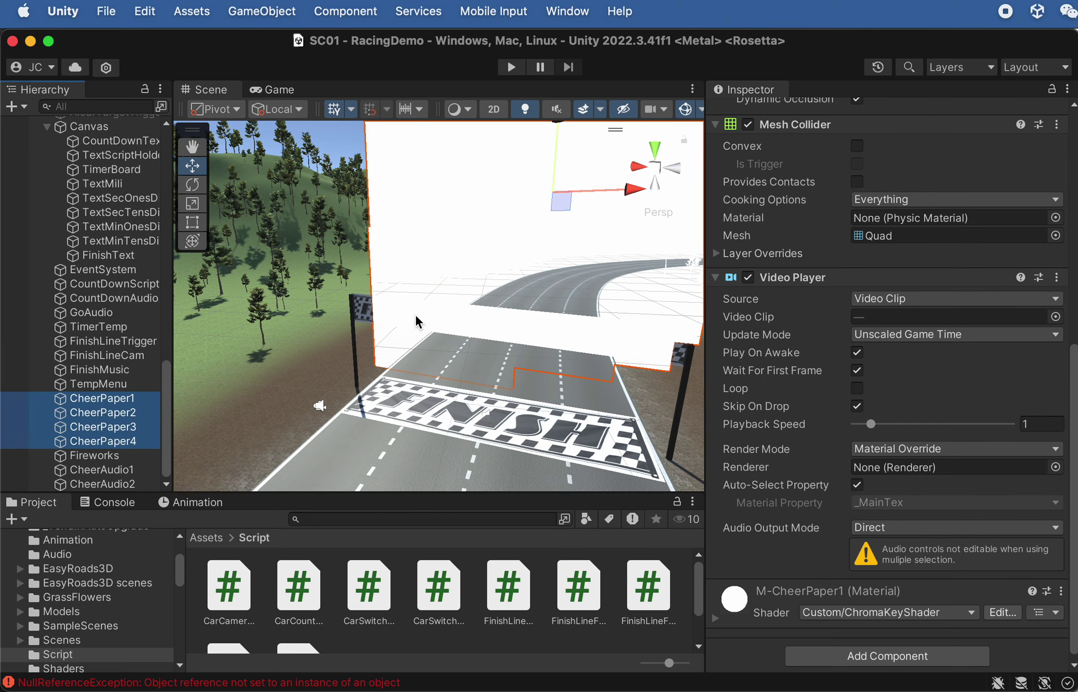
alt+drag(481, 385, 530, 331)
key(e)
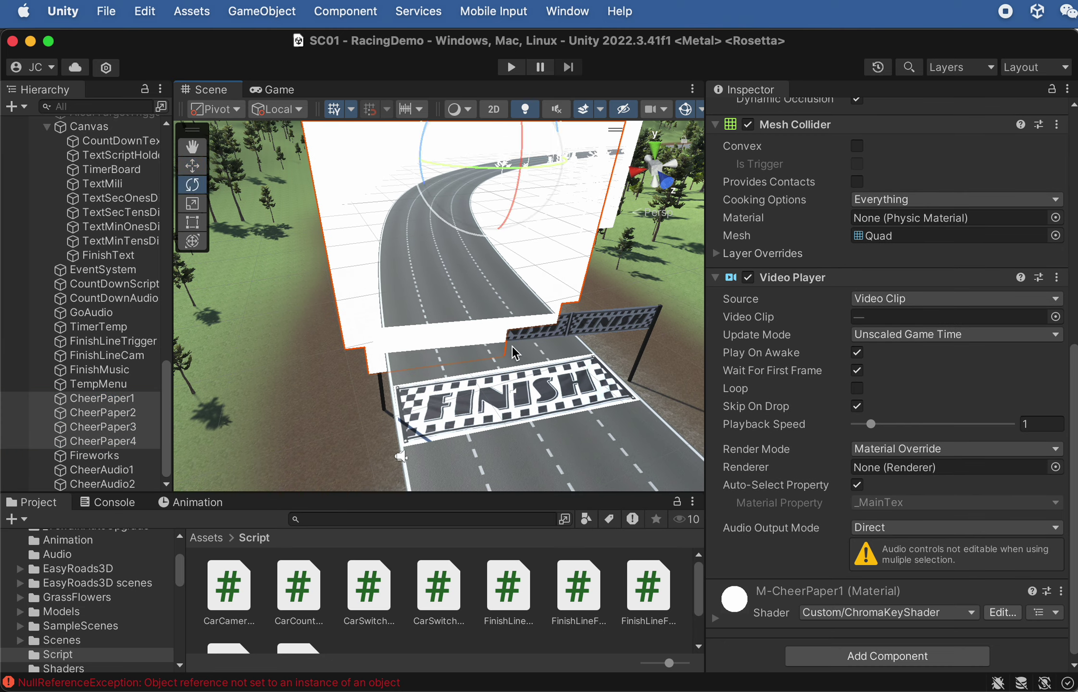
drag(474, 167, 520, 269)
click(110, 456)
alt+drag(476, 312, 562, 397)
key(r)
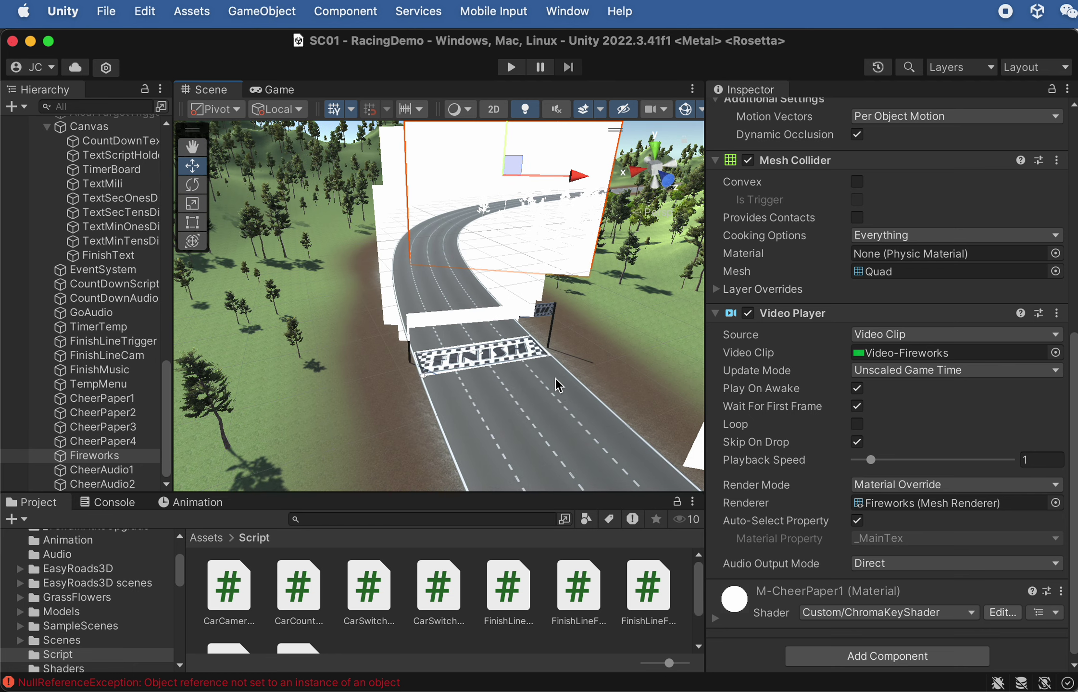
alt+drag(220, 432, 550, 323)
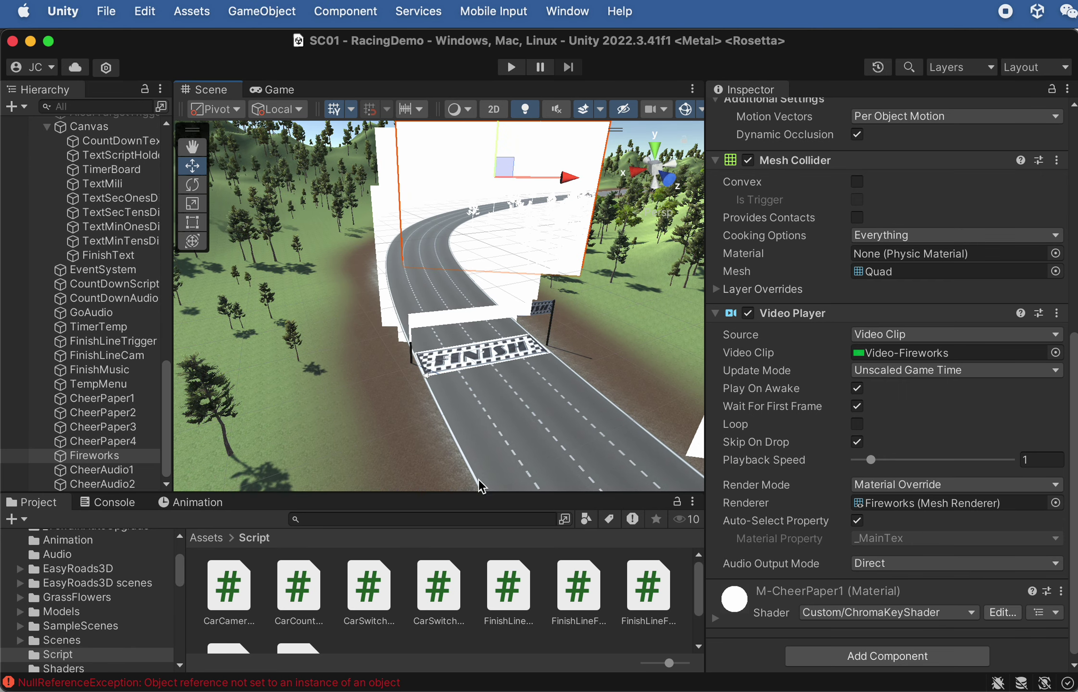
alt+drag(620, 452, 405, 396)
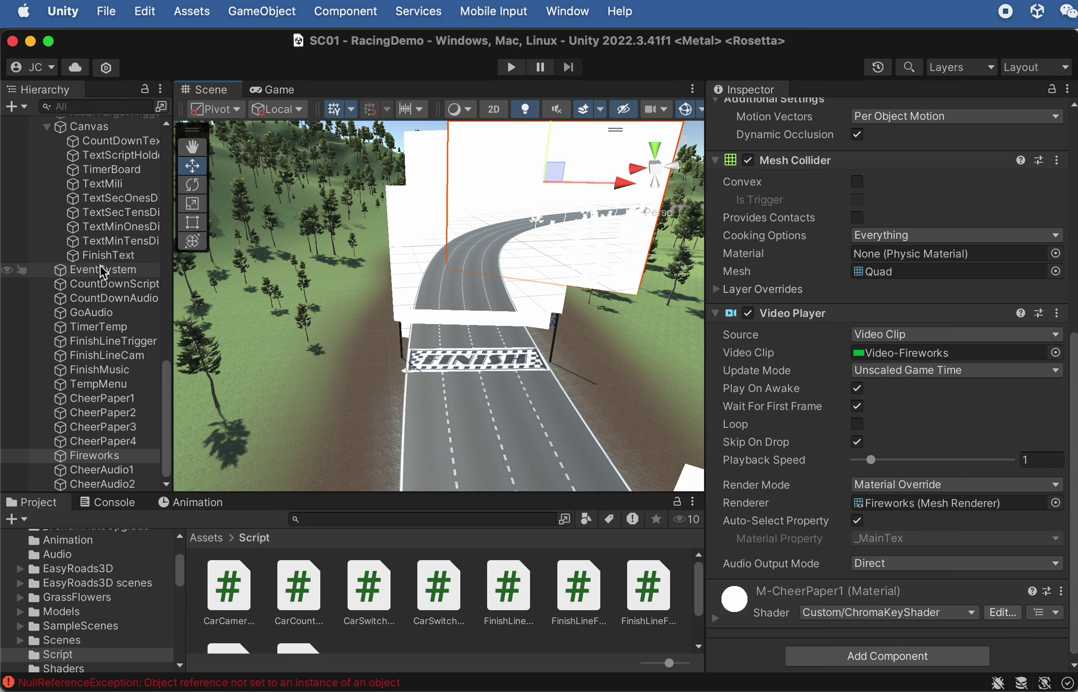
Disable the Box Collider on the AIcarTarget cube on the road
scroll(103, 273, up, 15)
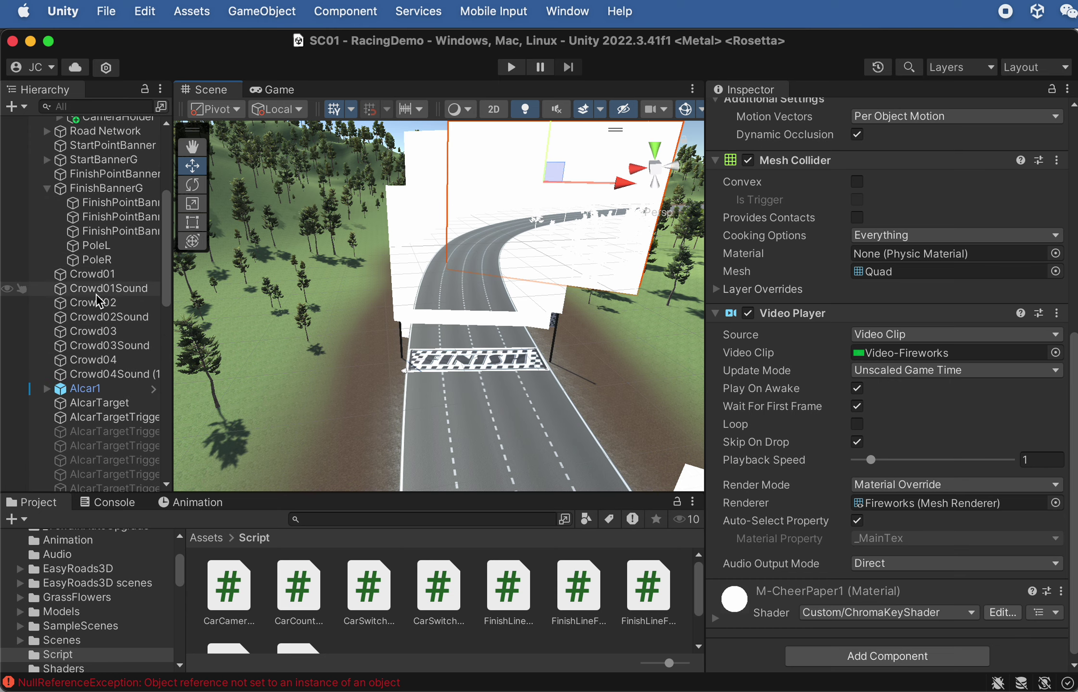
click(104, 403)
key(f)
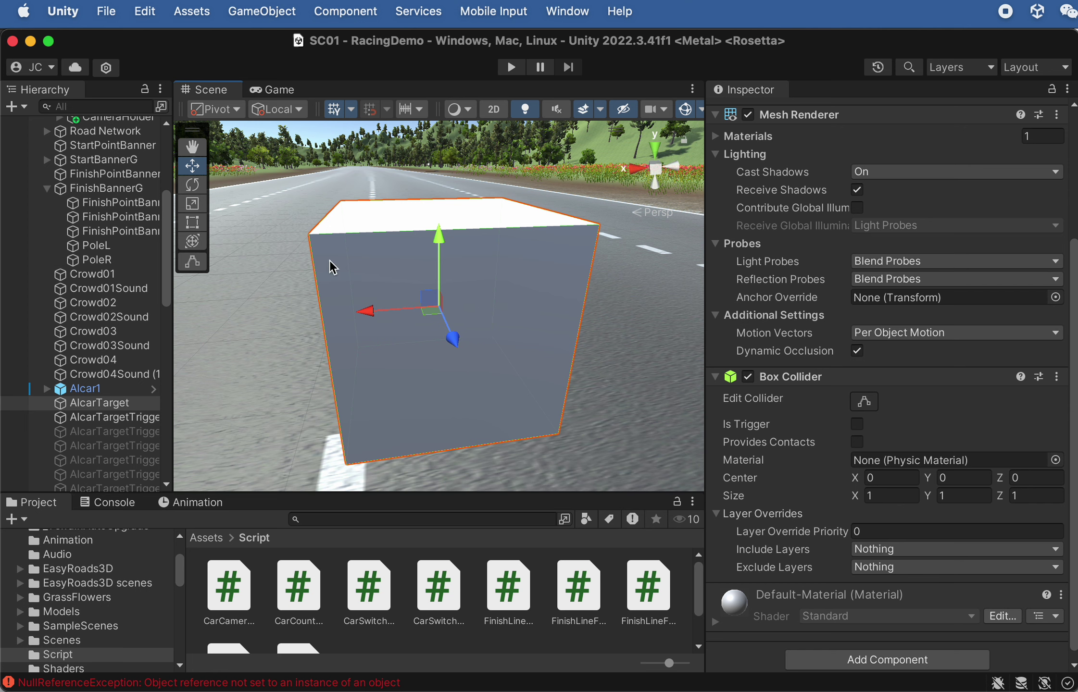
scroll(381, 236, down, 6)
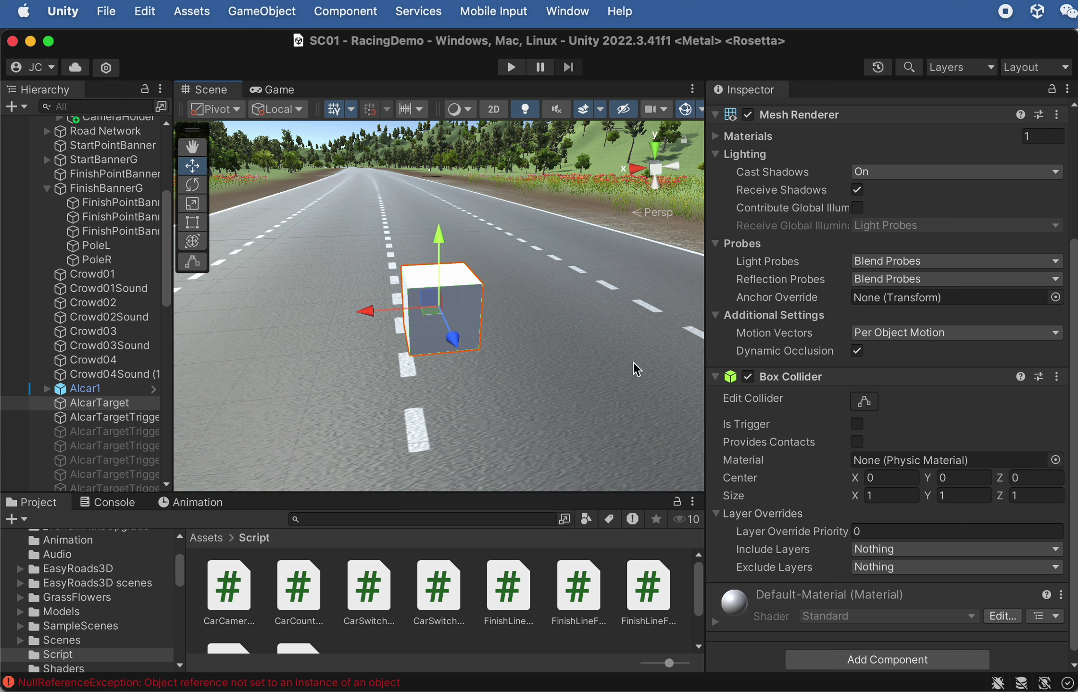
click(748, 377)
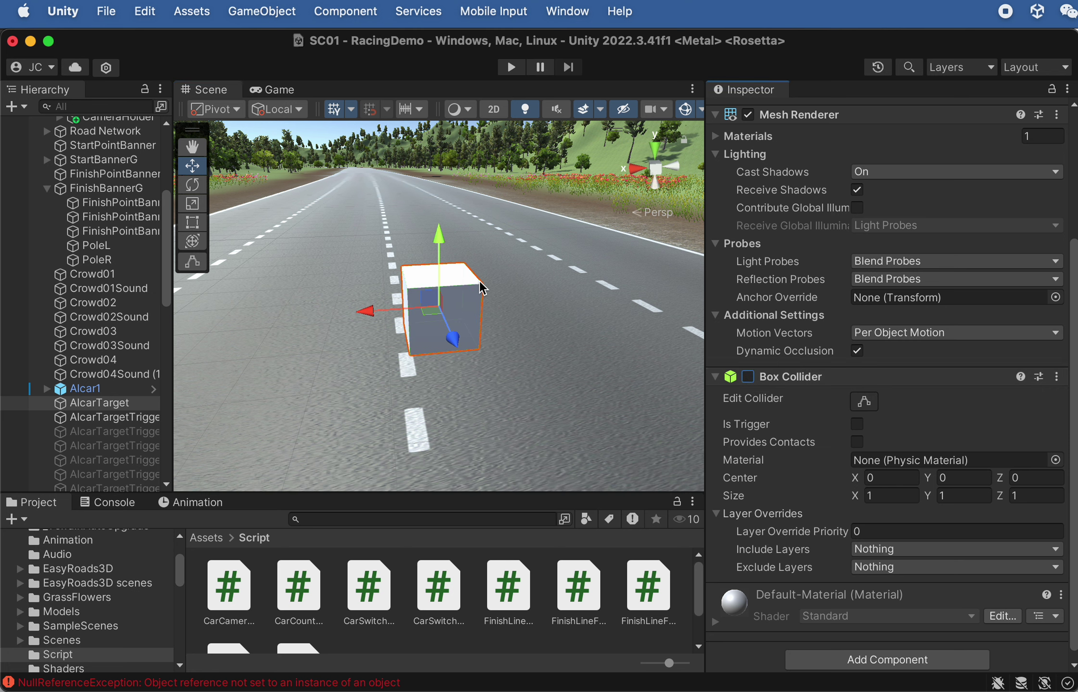
scroll(271, 294, down, 5)
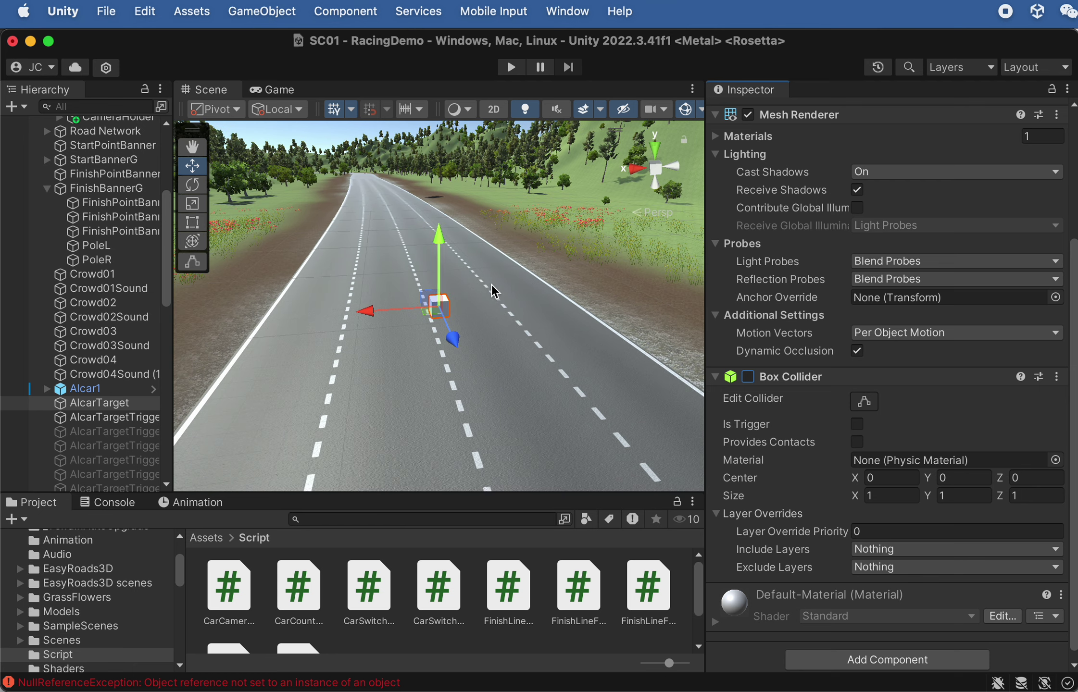
mouse_move(458, 302)
alt+mouse_down()
mouse_move(371, 299)
mouse_move(342, 347)
mouse_move(442, 316)
alt+mouse_up()
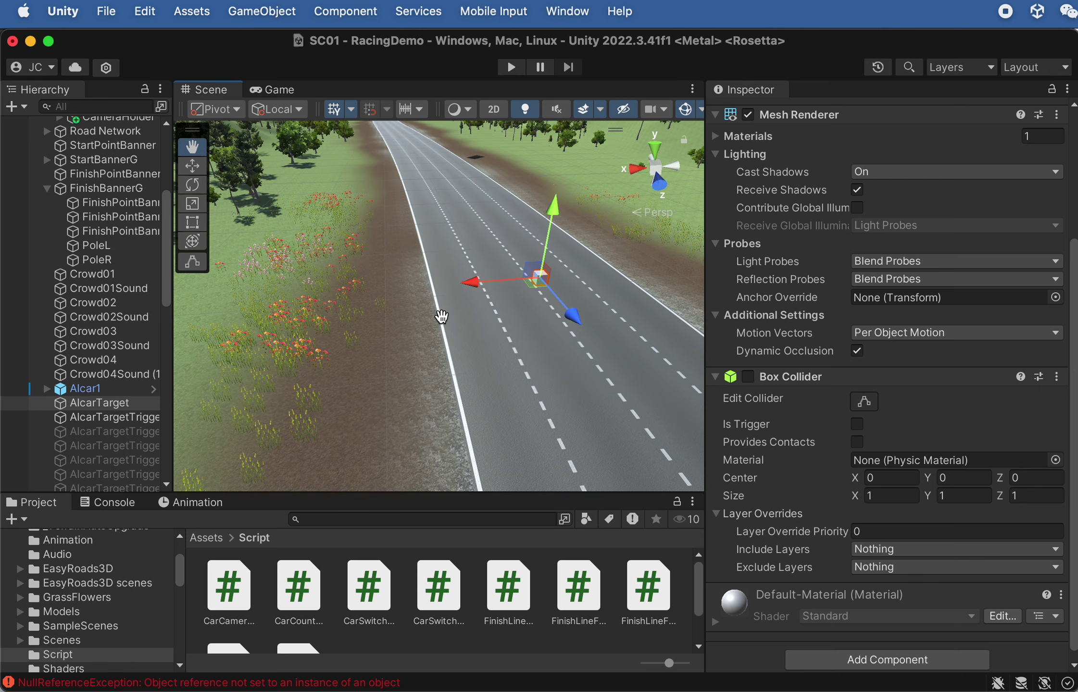
scroll(463, 288, down, 10)
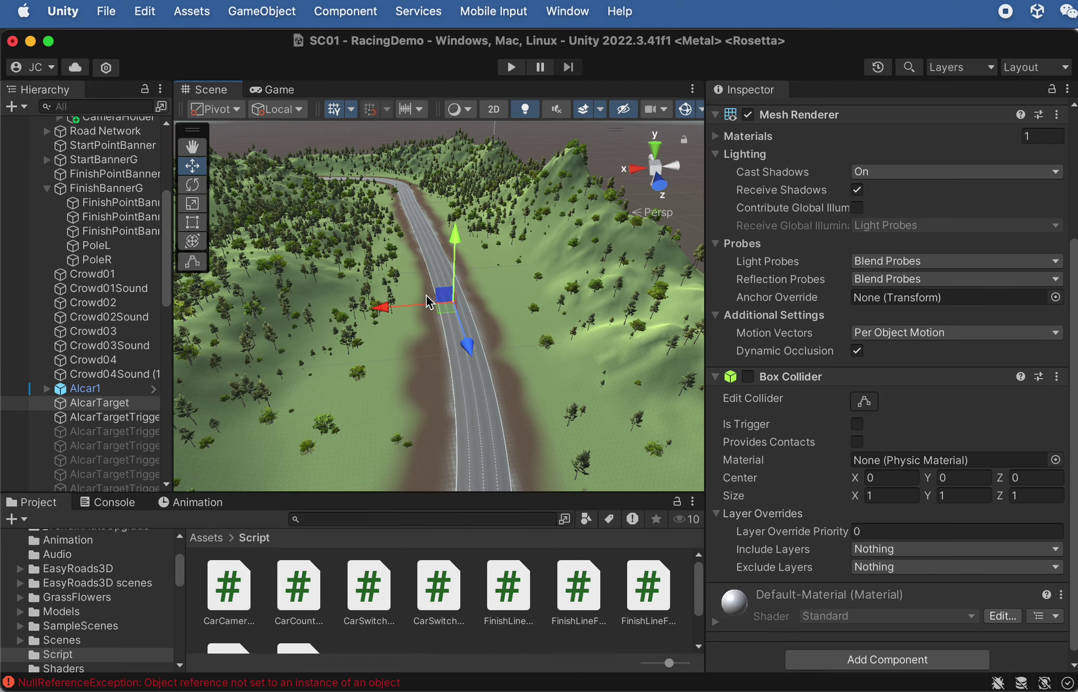
Move the Car along the track to the checkered line beside the AI car, at about X 197, Z 217.4
scroll(125, 242, up, 5)
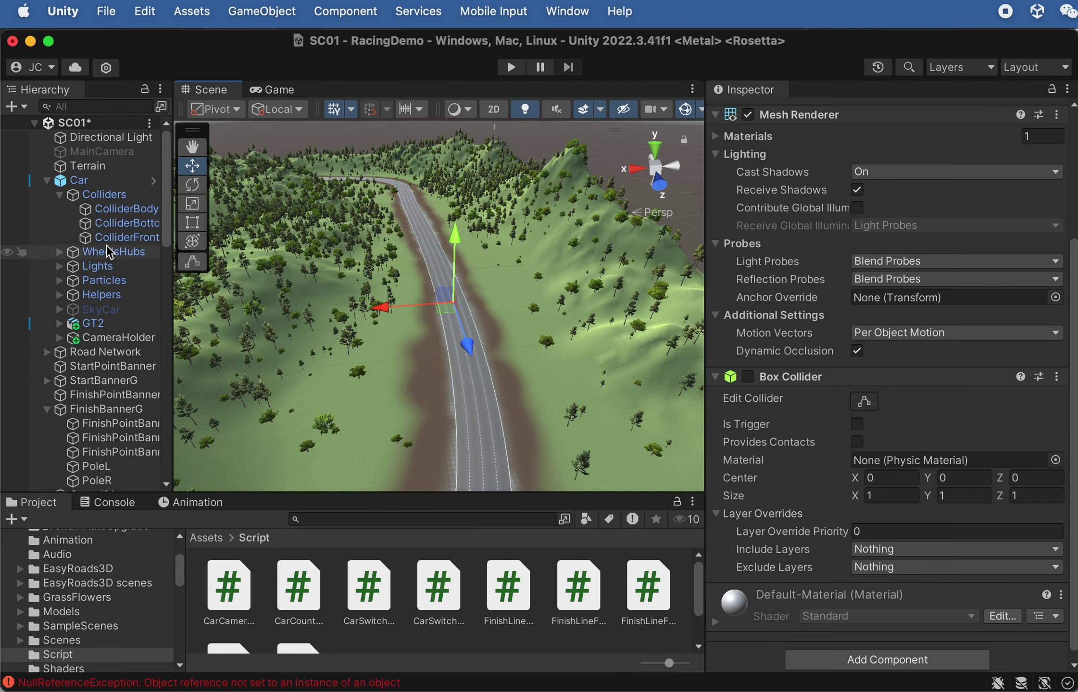
click(79, 179)
scroll(488, 320, down, 5)
key(f)
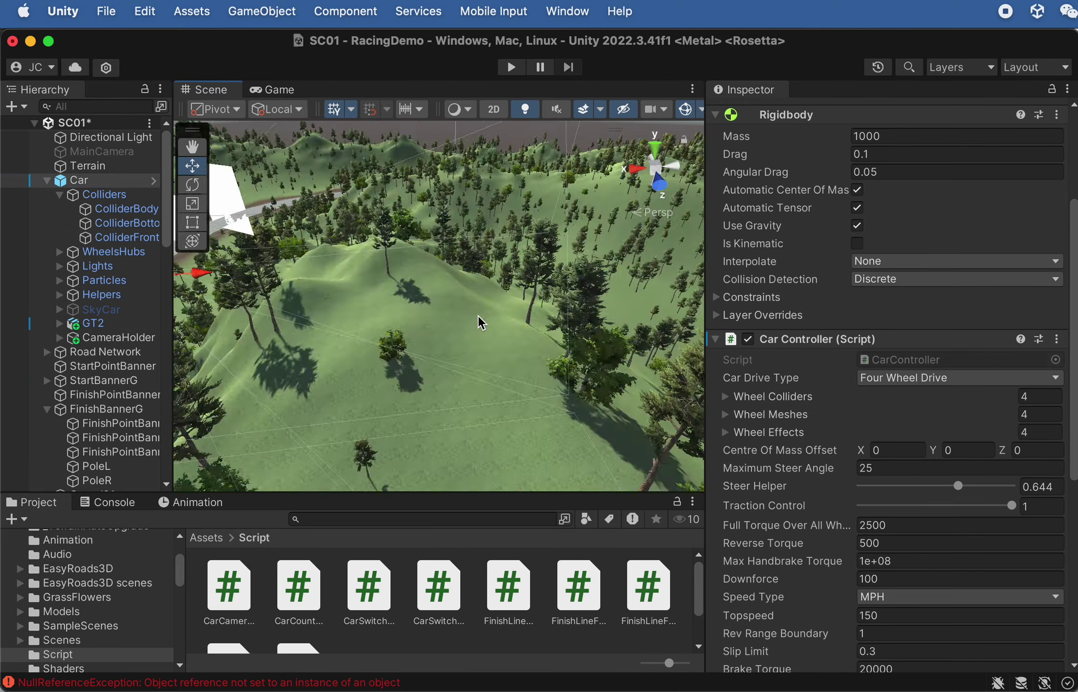
scroll(480, 321, down, 5)
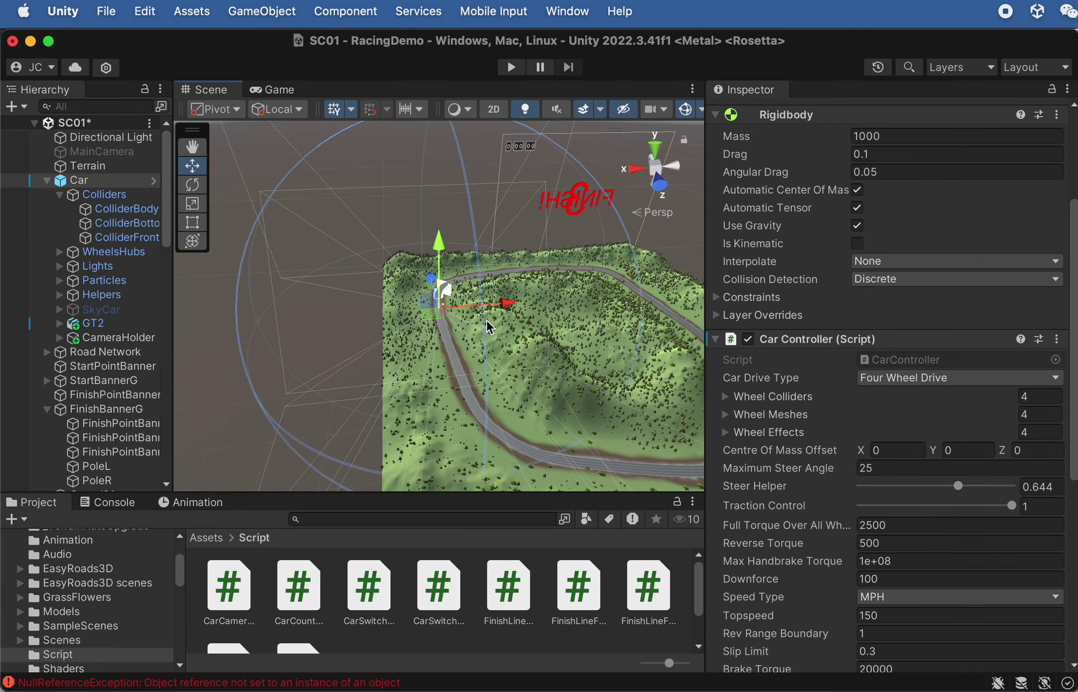
scroll(478, 383, down, 6)
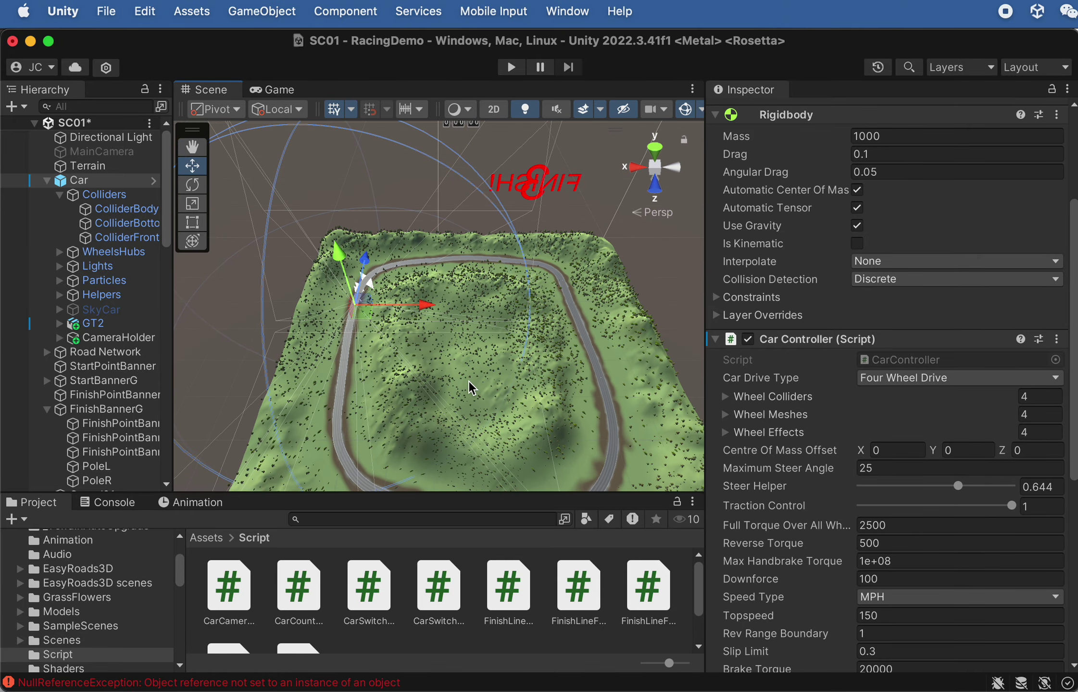
drag(425, 305, 645, 296)
key(f)
scroll(551, 314, down, 8)
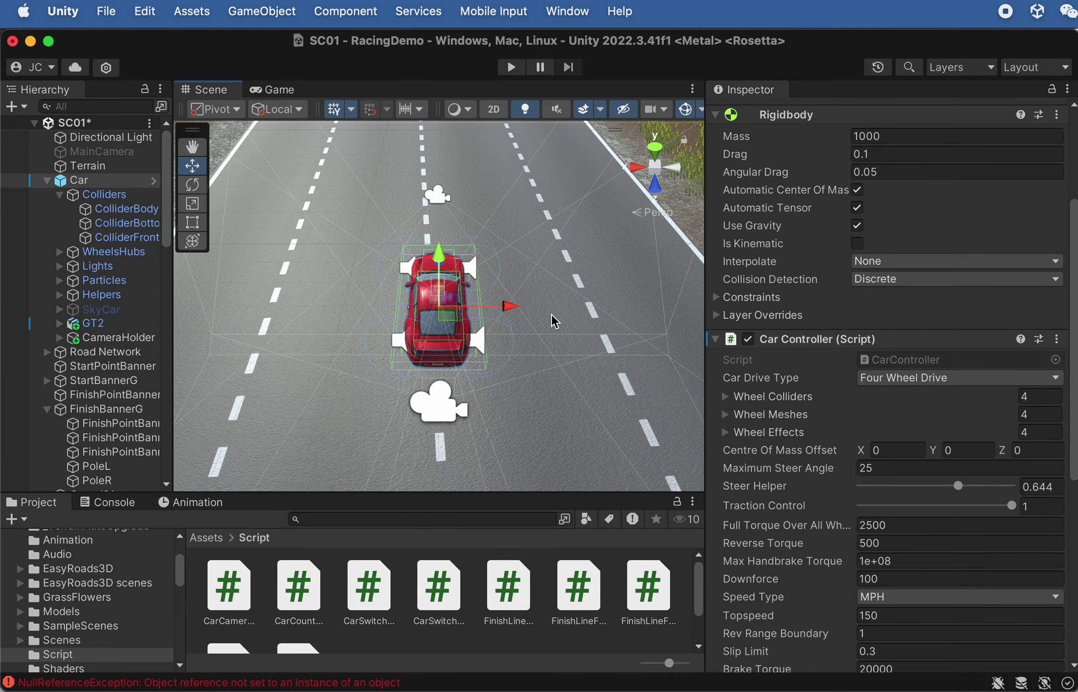
right_drag(447, 344, 241, 353)
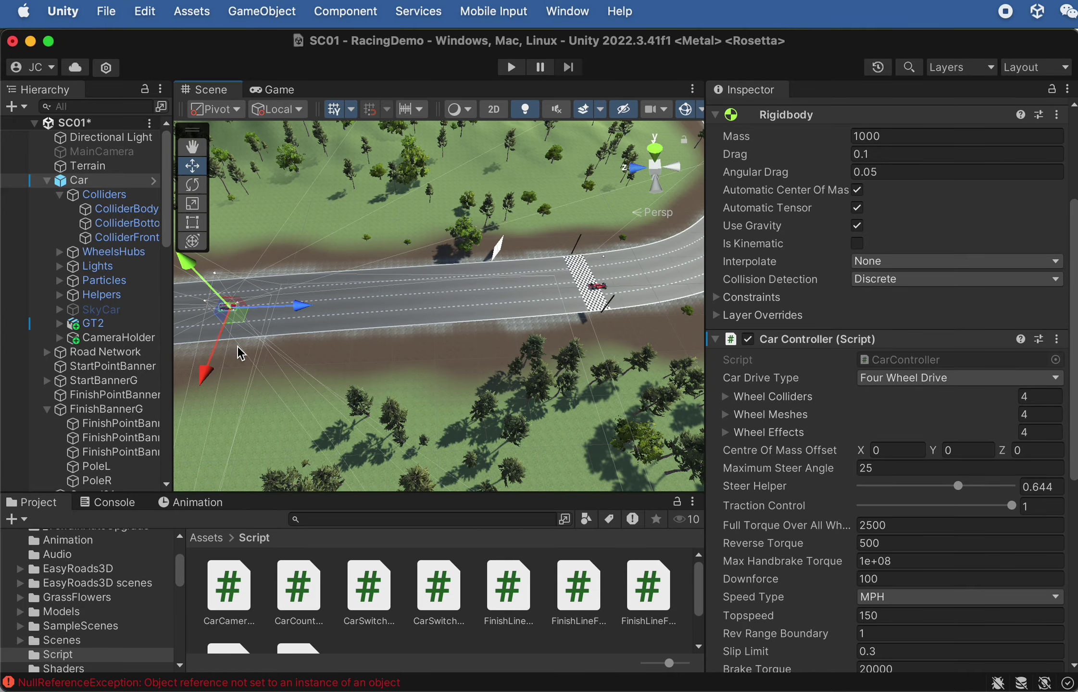
drag(266, 311, 646, 297)
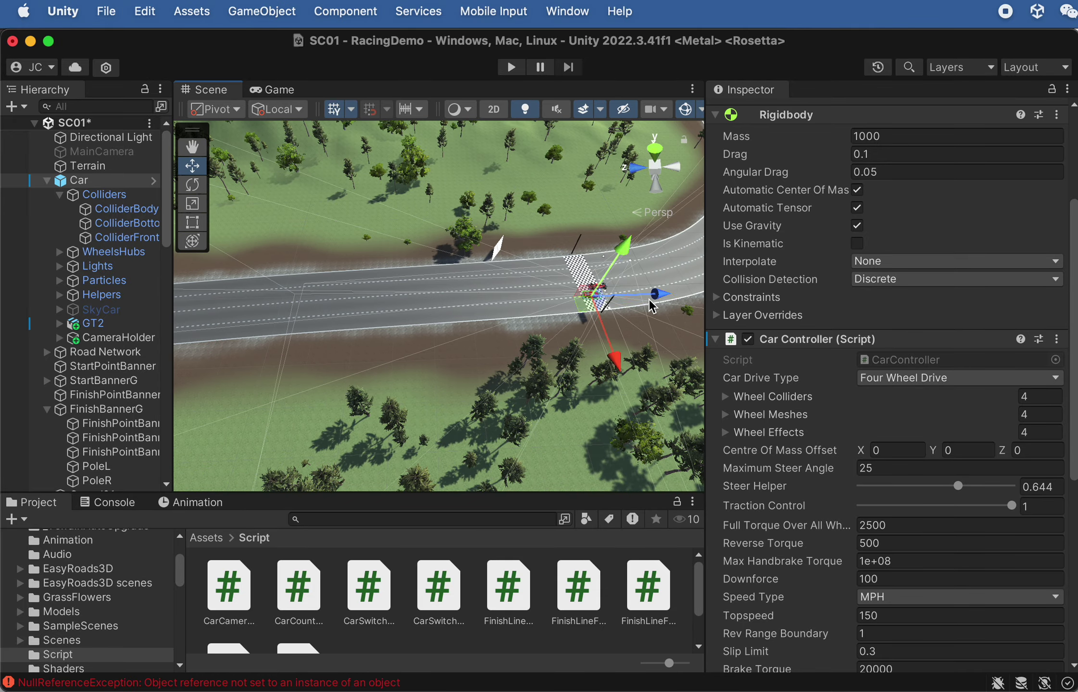
Set the Car's Y rotation to 0
key(f)
scroll(208, 185, up, 3)
scroll(208, 185, up, 3)
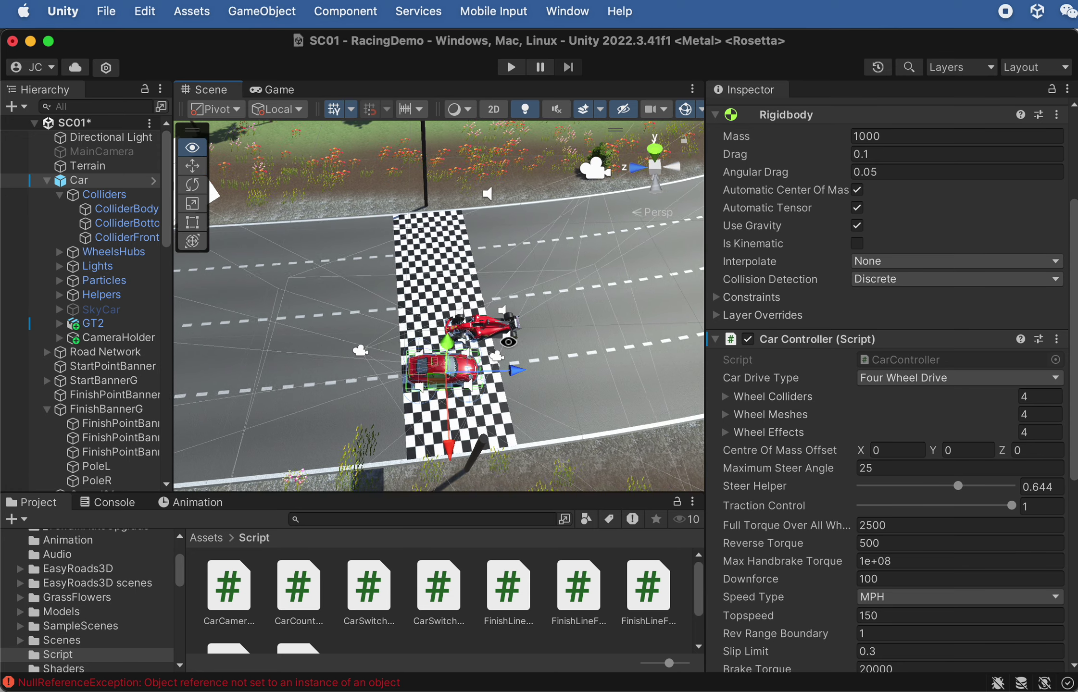
scroll(827, 252, up, 5)
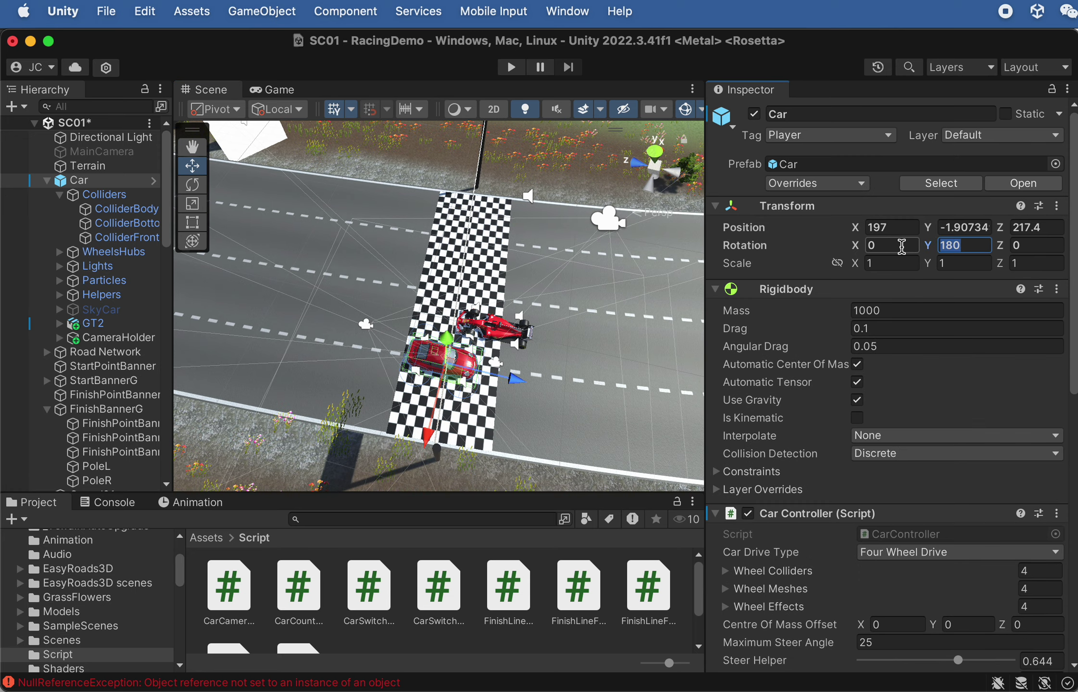
text(0)
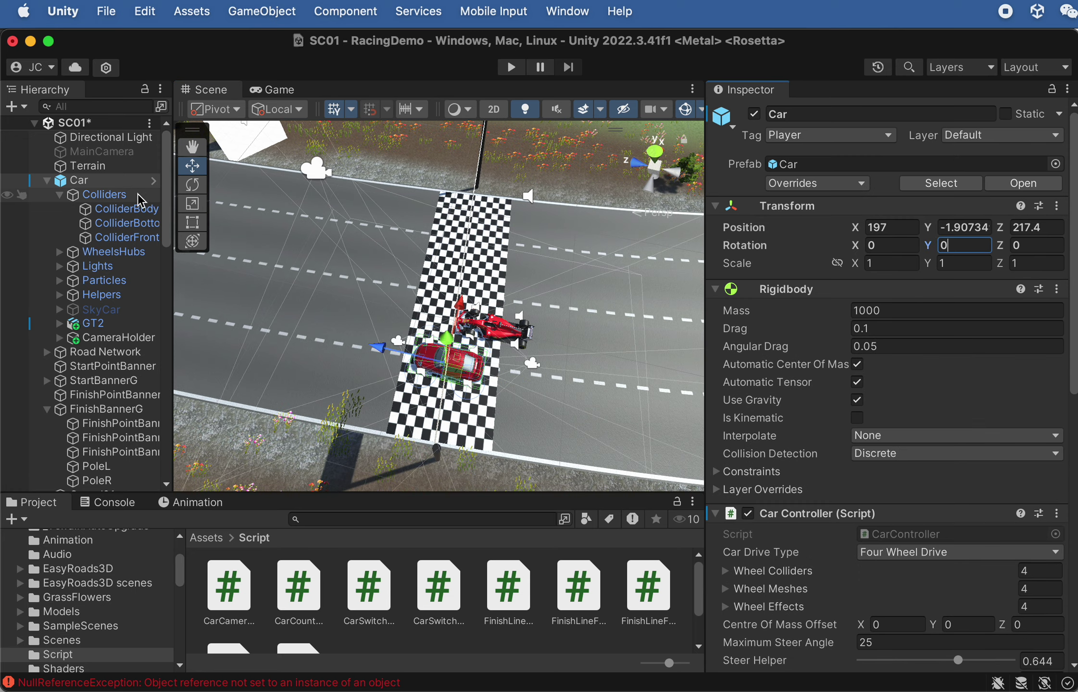
Move the Car to the other side of the AI car at the checkered line, at about X 204.51, Z 214.72
alt+drag(230, 286, 407, 373)
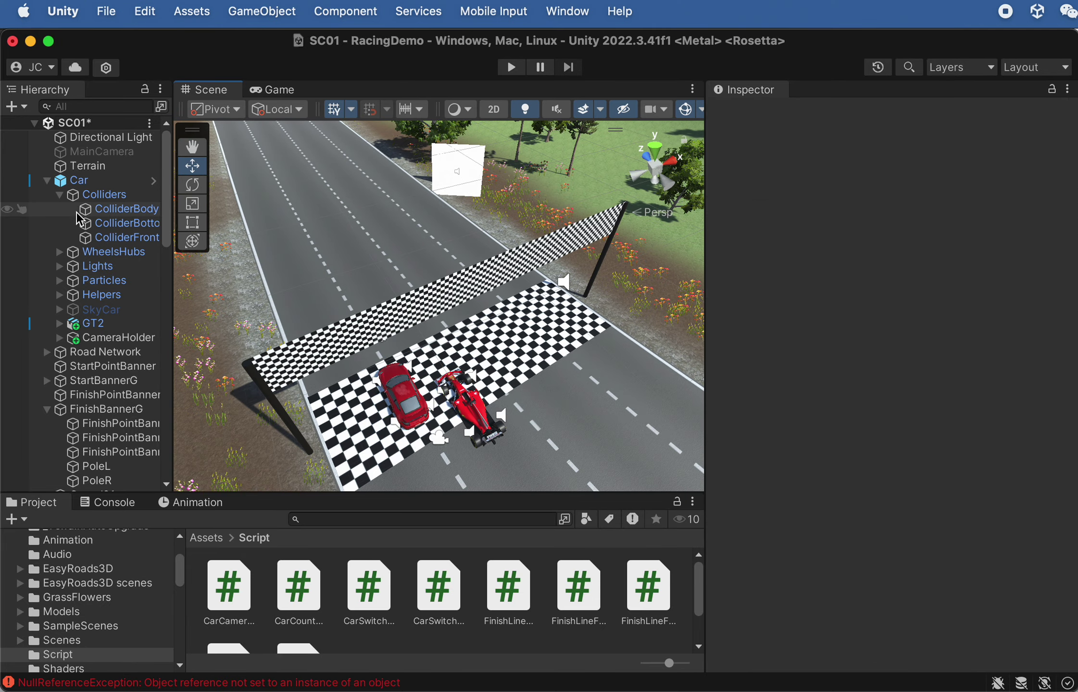
click(404, 370)
drag(466, 377, 467, 334)
scroll(466, 336, down, 3)
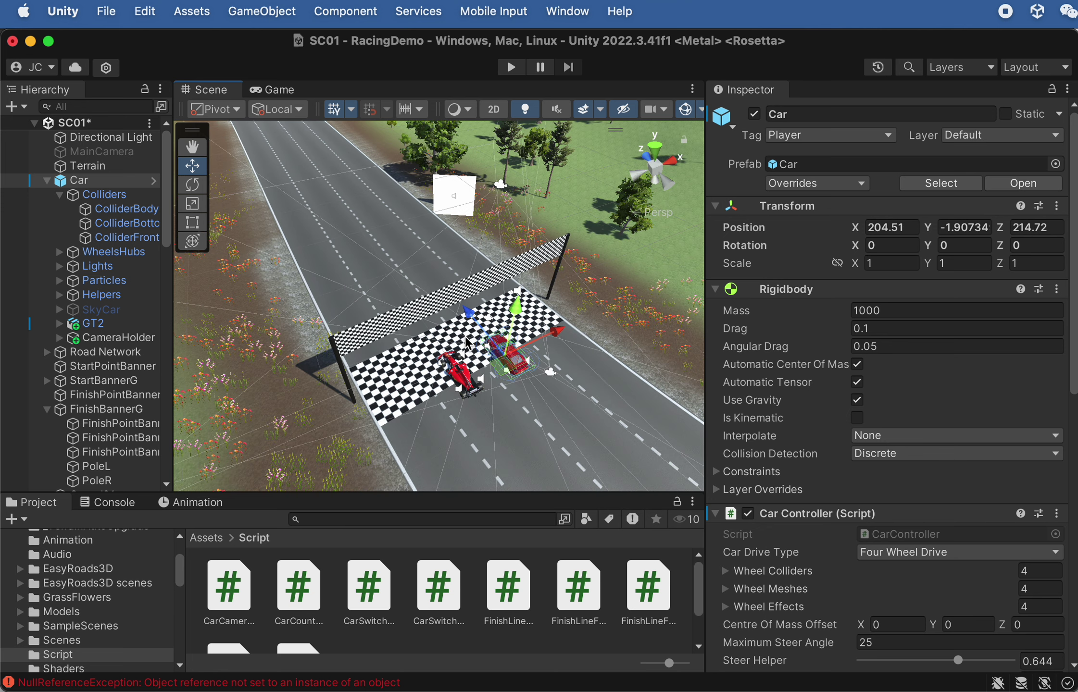
right_drag(354, 288, 322, 223)
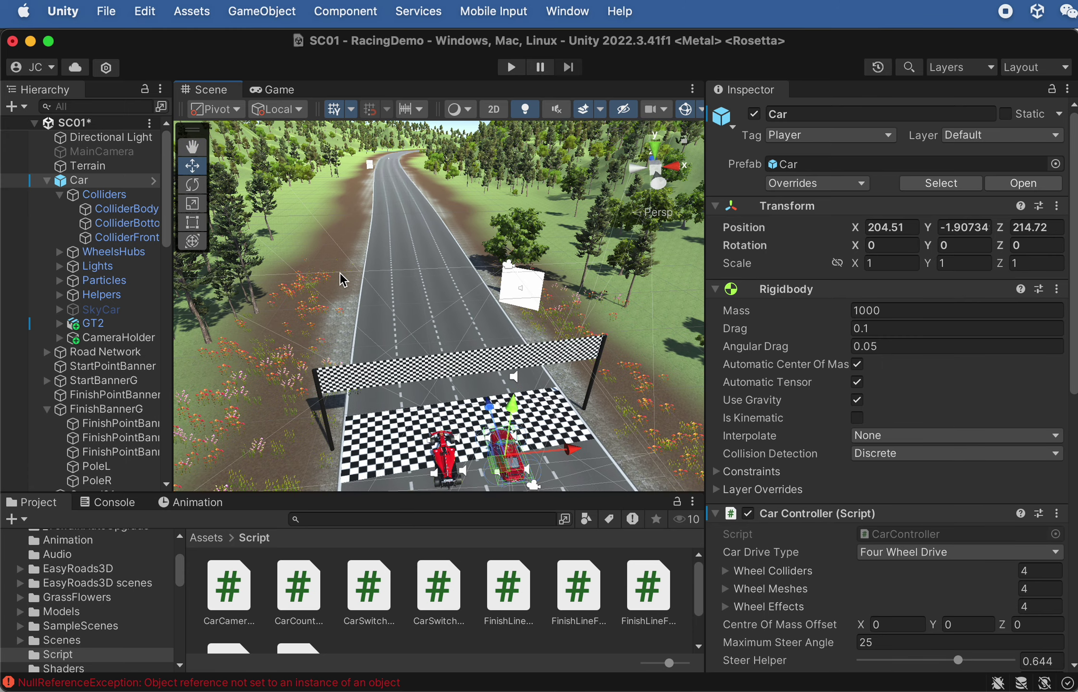
click(270, 15)
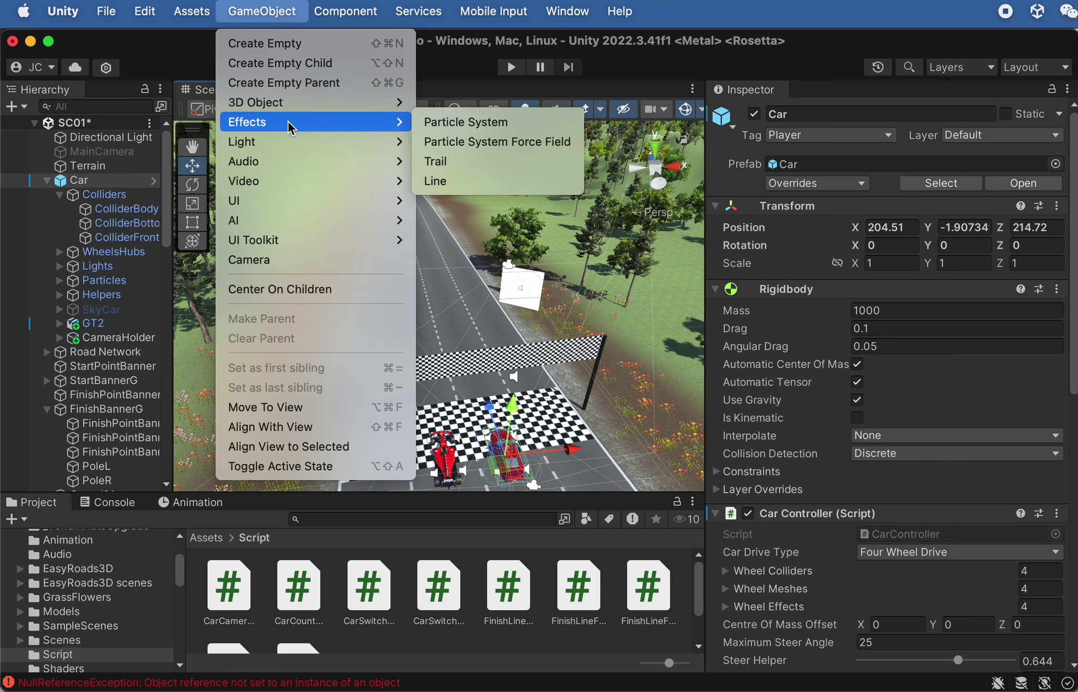
mouse_move(285, 104)
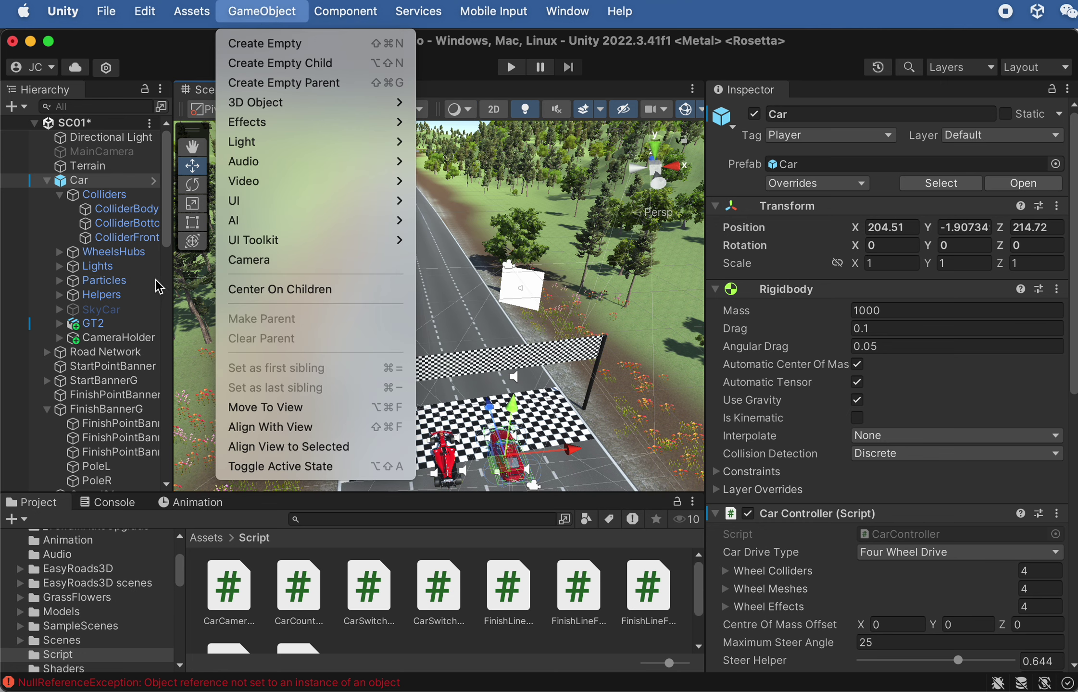
click(97, 181)
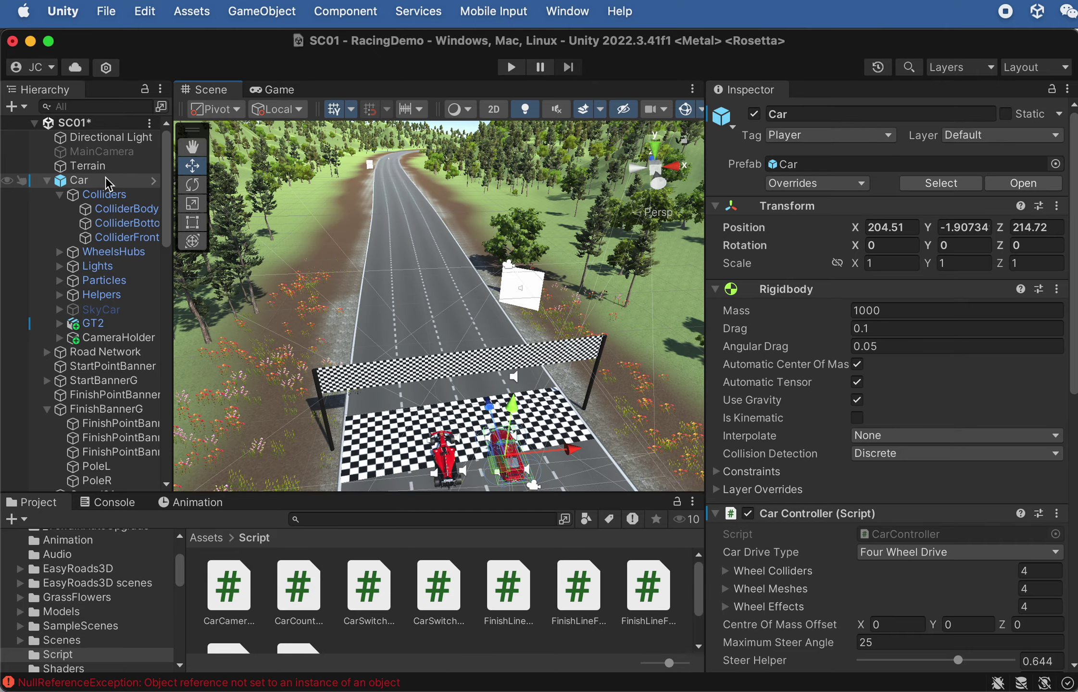
Add a 3D cube at the Car's location and move it to the road's edge at about X 192
scroll(447, 279, down, 2)
key(f)
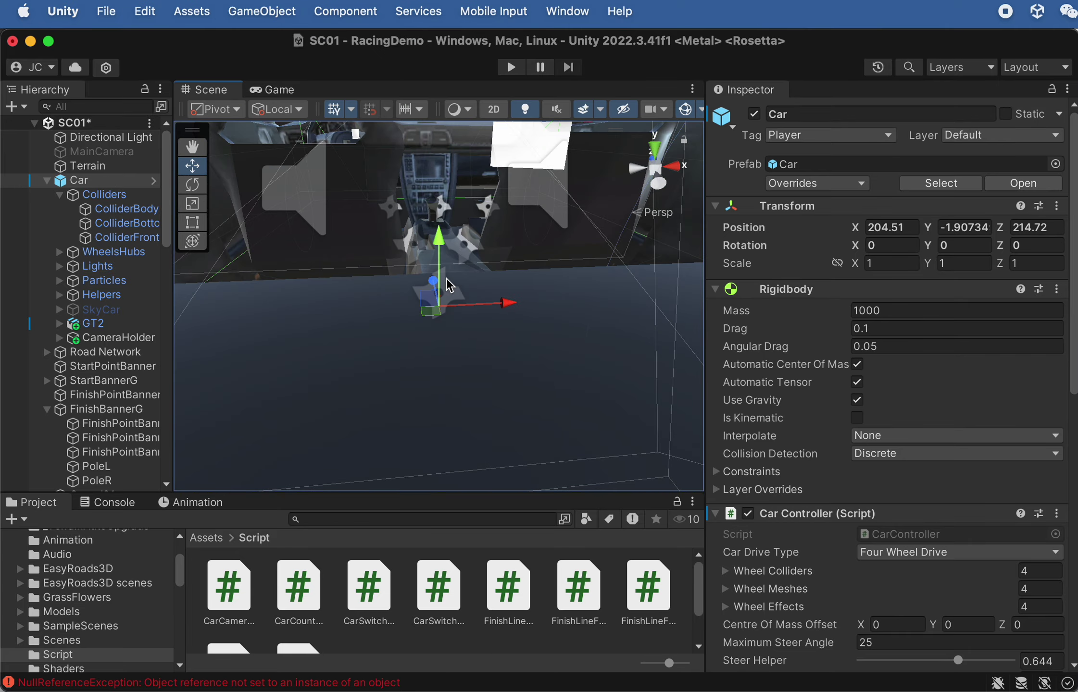
scroll(342, 178, down, 2)
click(246, 15)
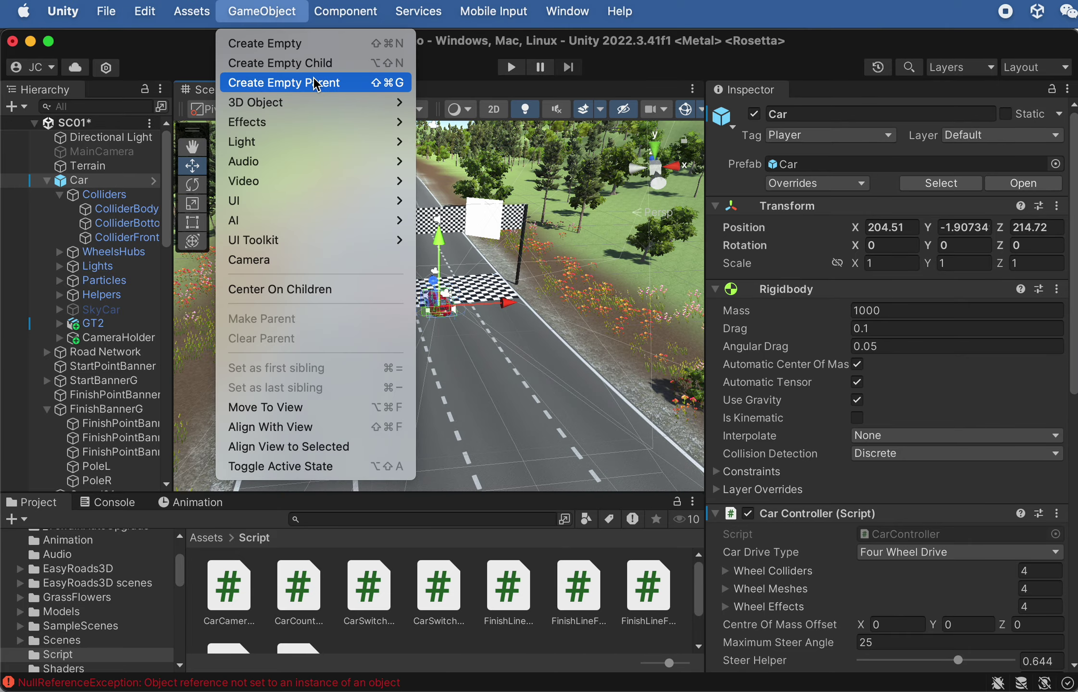
mouse_move(375, 102)
click(465, 107)
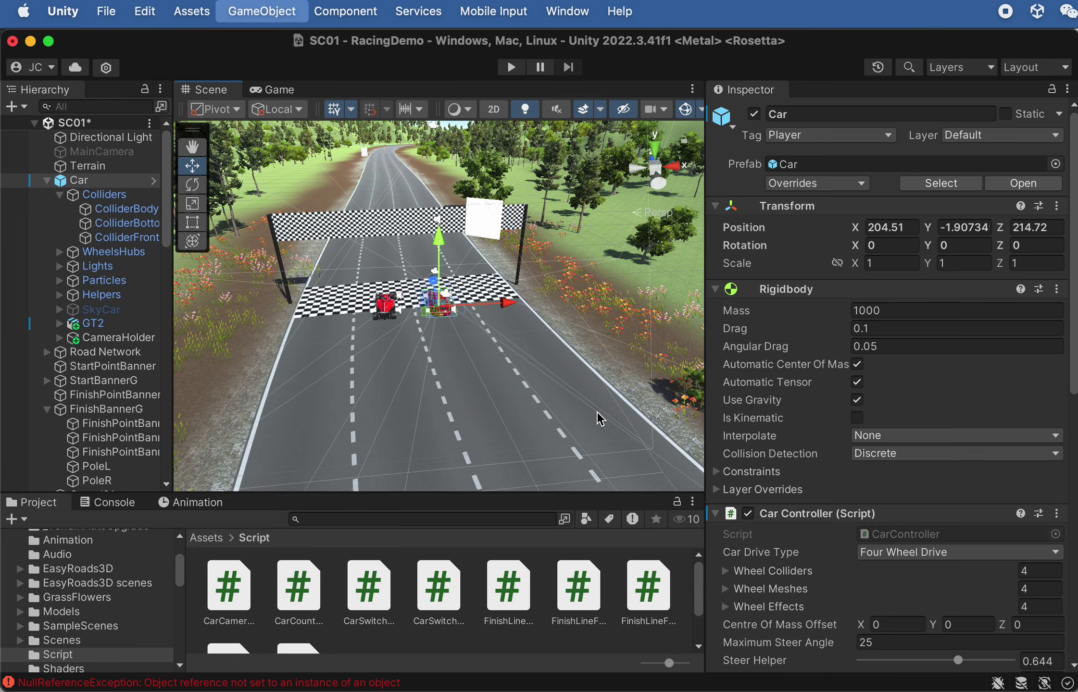
drag(501, 301, 613, 307)
Scale the cube into a wall along the road, to about 26.7 in Y and 41.18 in Z
key(r)
scroll(336, 313, down, 5)
scroll(535, 369, down, 6)
drag(435, 316, 1010, 274)
drag(359, 275, 333, 118)
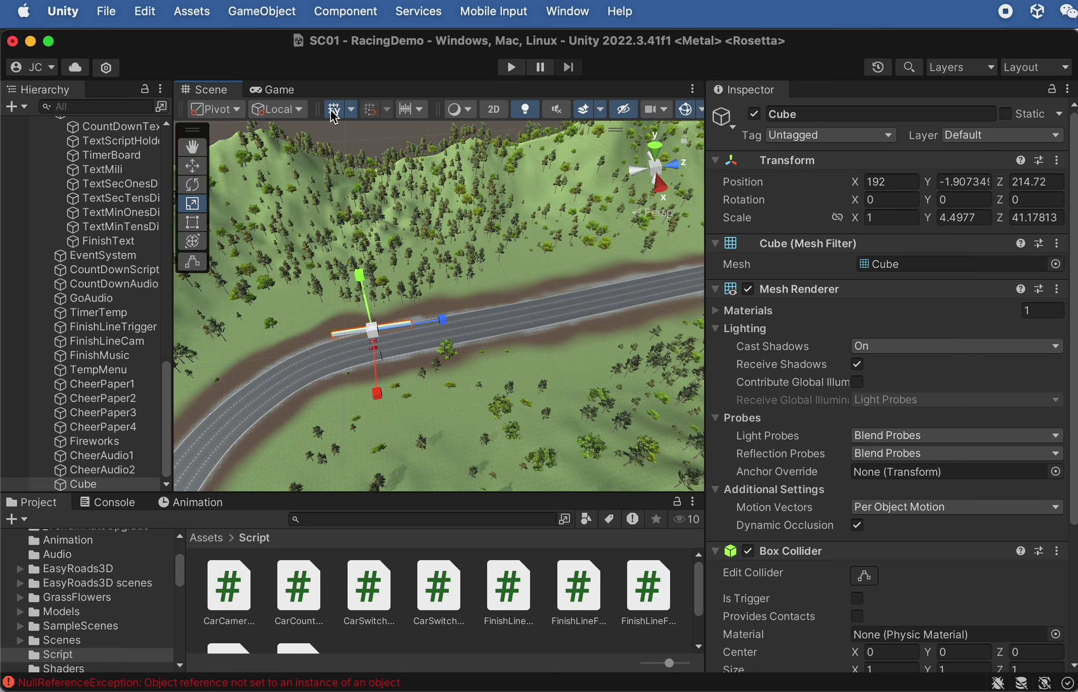
drag(358, 274, 330, 120)
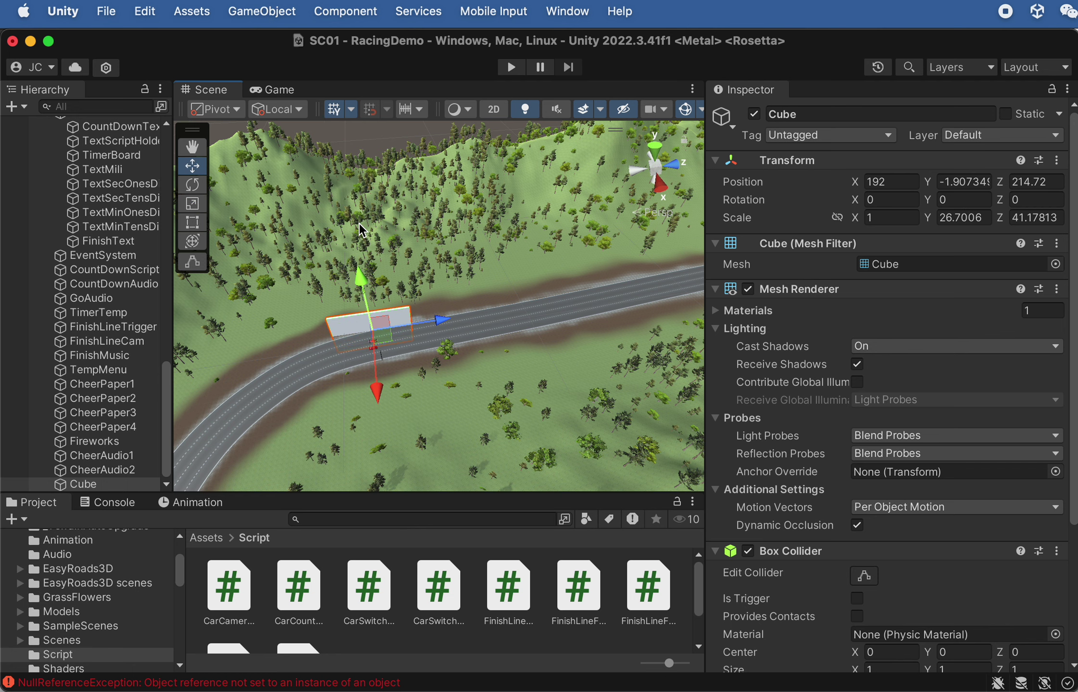
Raise the cube wall to about Y 12.5 and rotate it about -5.34 degrees around Y to follow the road
key(w)
alt+drag(371, 331, 466, 402)
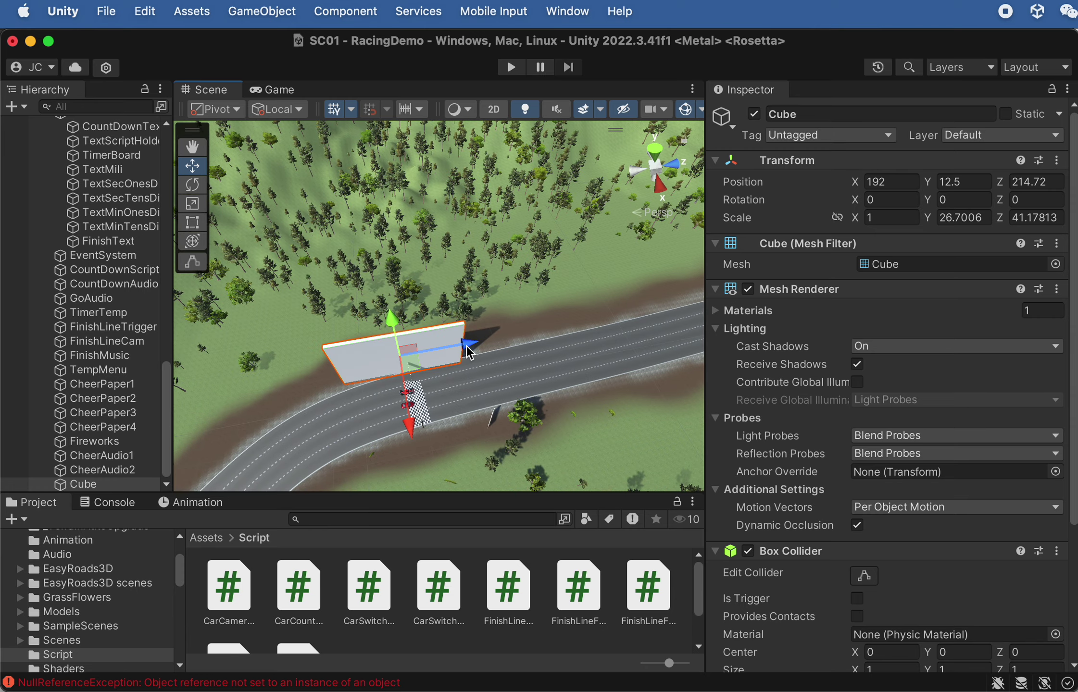
alt+drag(442, 354, 430, 401)
key(e)
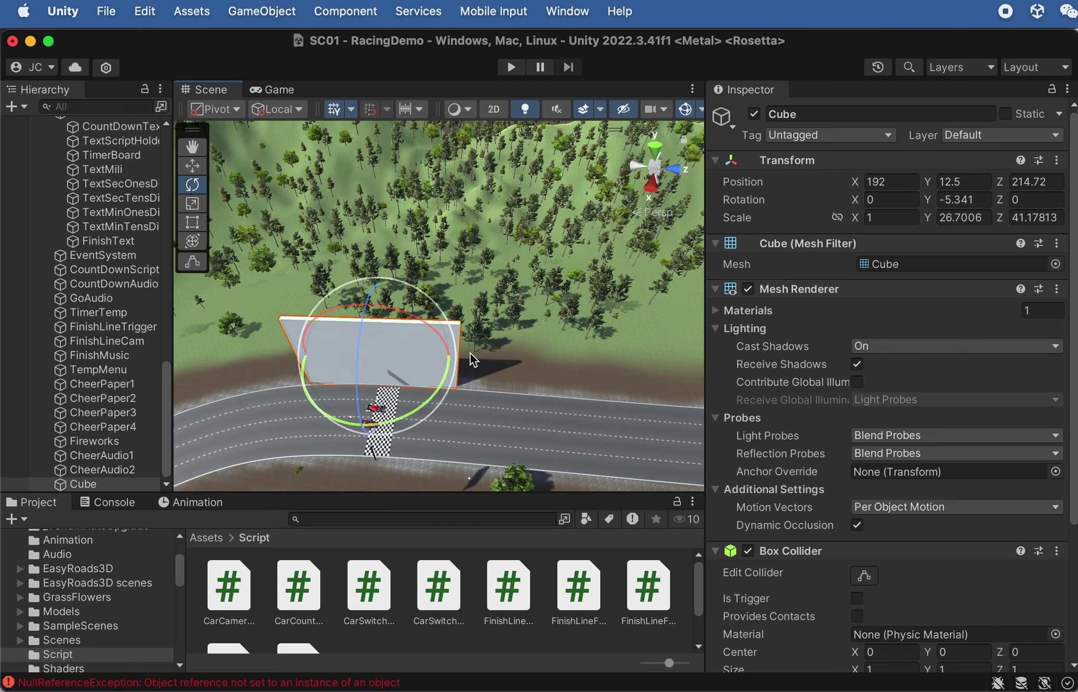
Lengthen the wall to about 581 in Z and align it with the road edge at X 177.8, Z 401.2, Y rotation -3.094
scroll(469, 353, down, 3)
scroll(471, 361, down, 5)
key(r)
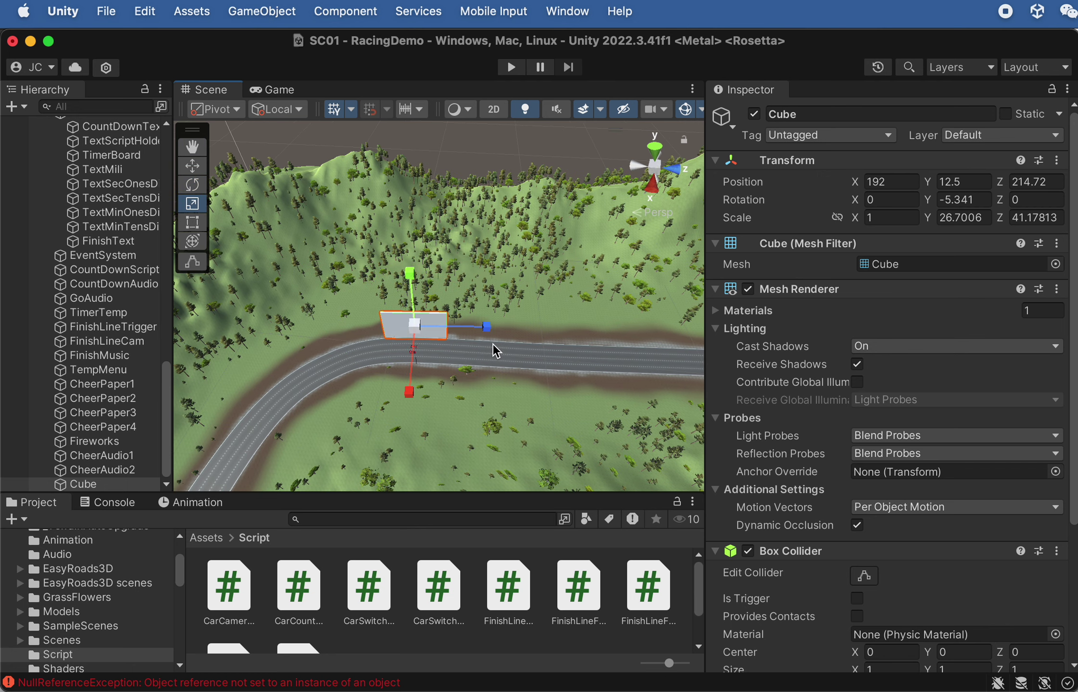
drag(487, 326, 803, 346)
key(w)
alt+drag(499, 355, 421, 306)
drag(322, 325, 404, 318)
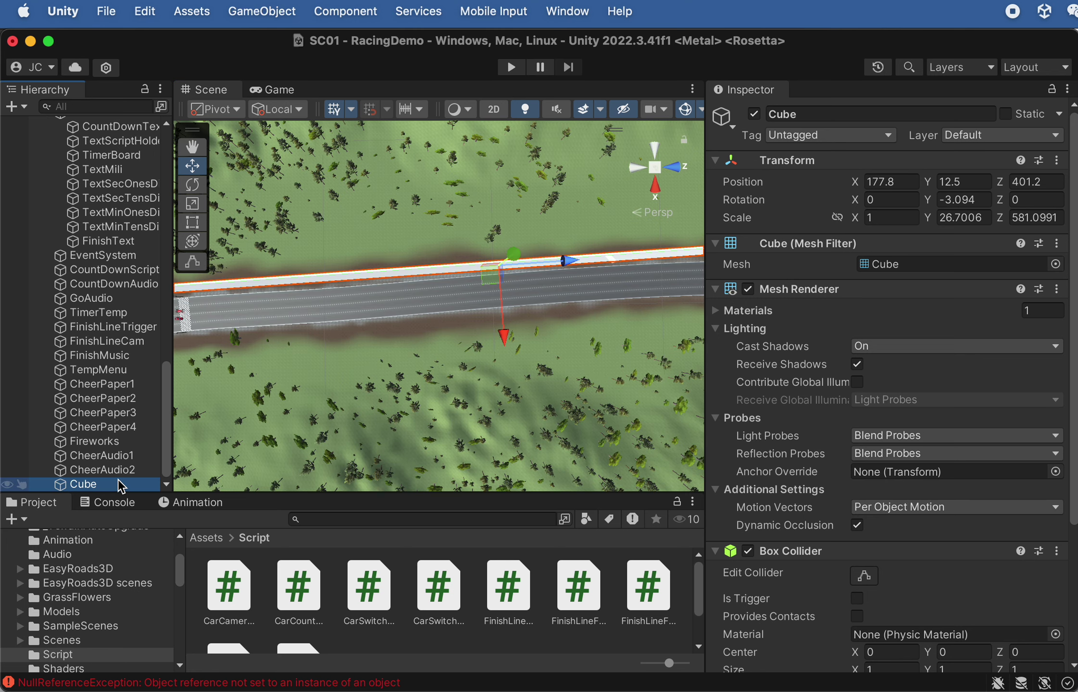
Rename the cube wall as TrackBlocker01
click(120, 485)
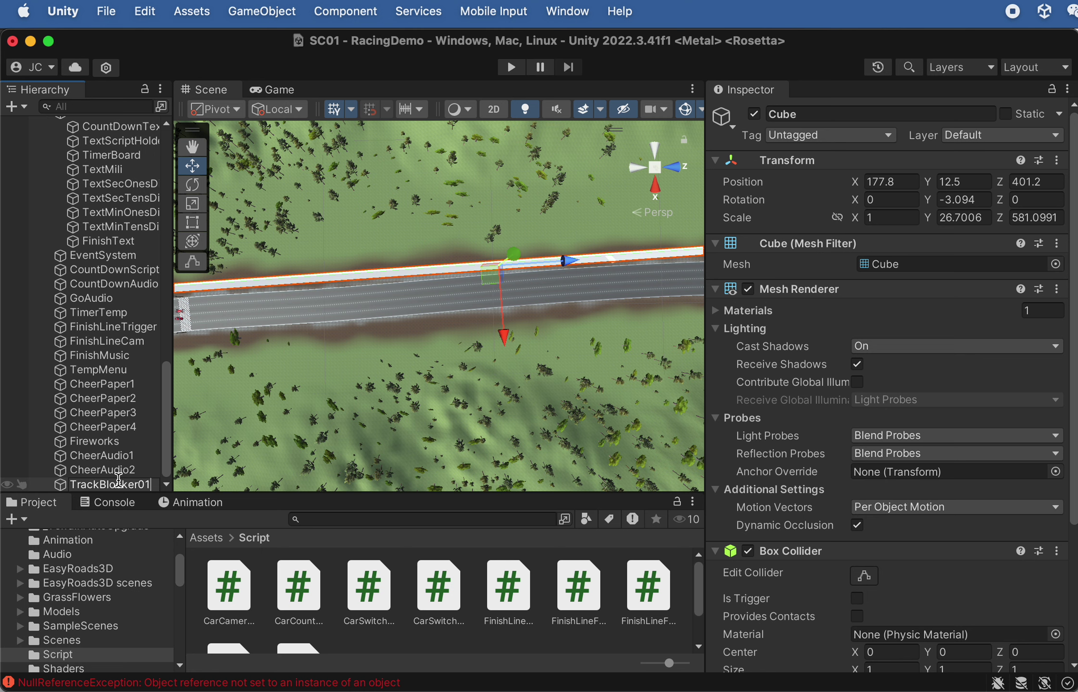
text(TrackBlocker01)
click(118, 471)
Duplicate TrackBlocker01 and move the copy to the opposite edge of the road, at about X 204.4, Z 402.6
click(118, 484)
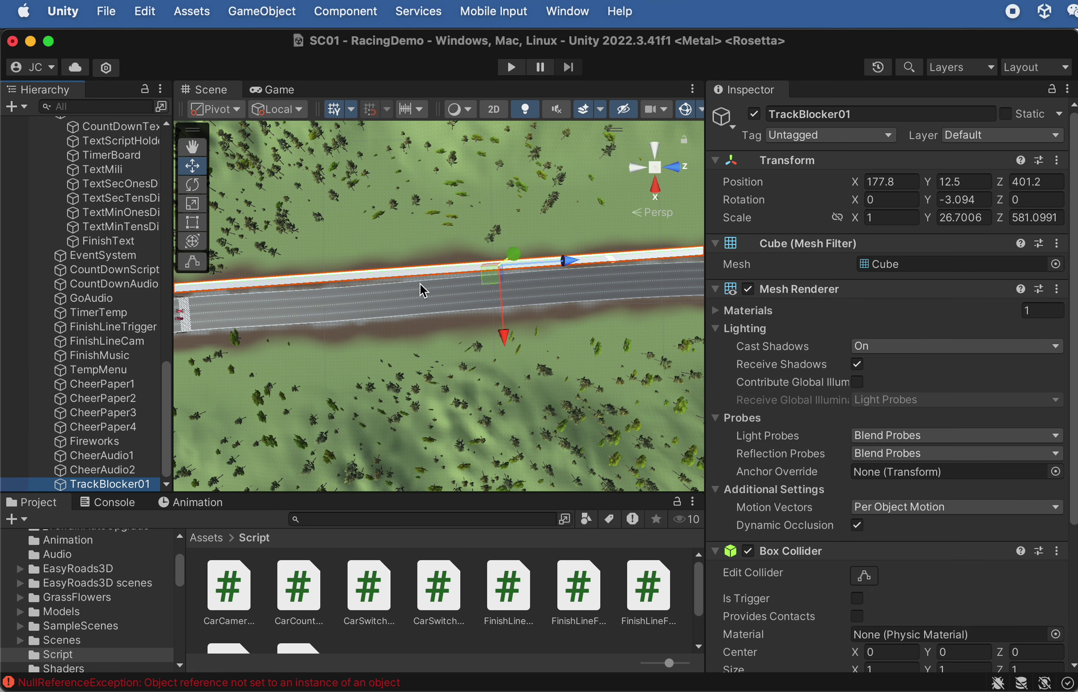
key(super+d)
drag(504, 336, 479, 381)
scroll(515, 395, up, 3)
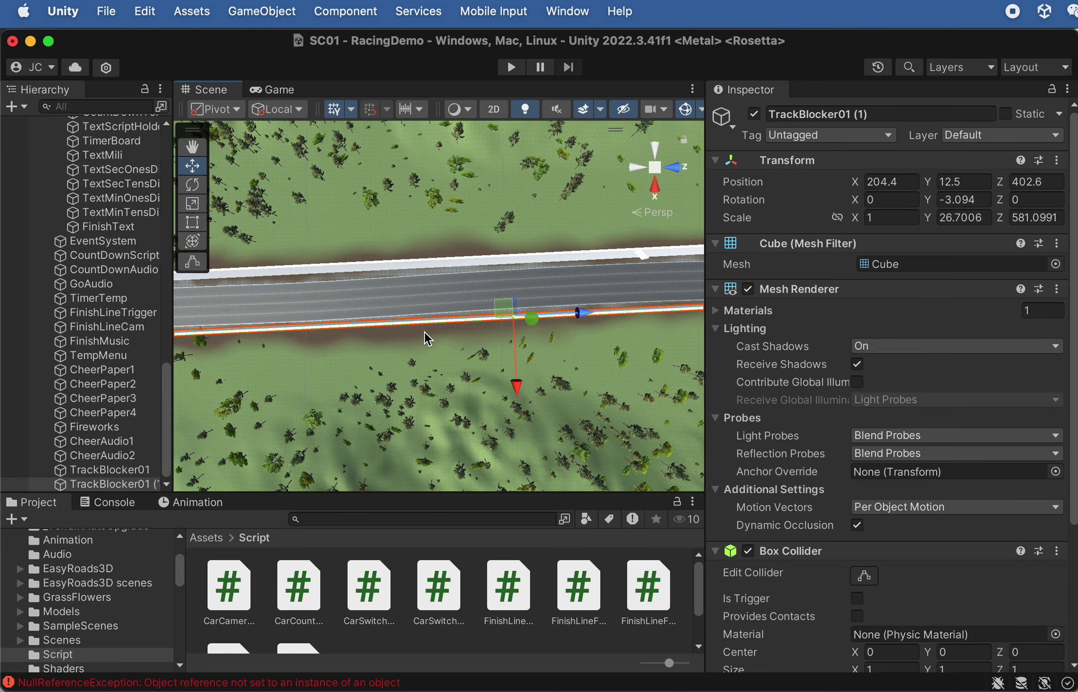
alt+drag(427, 338, 635, 366)
scroll(487, 380, up, 3)
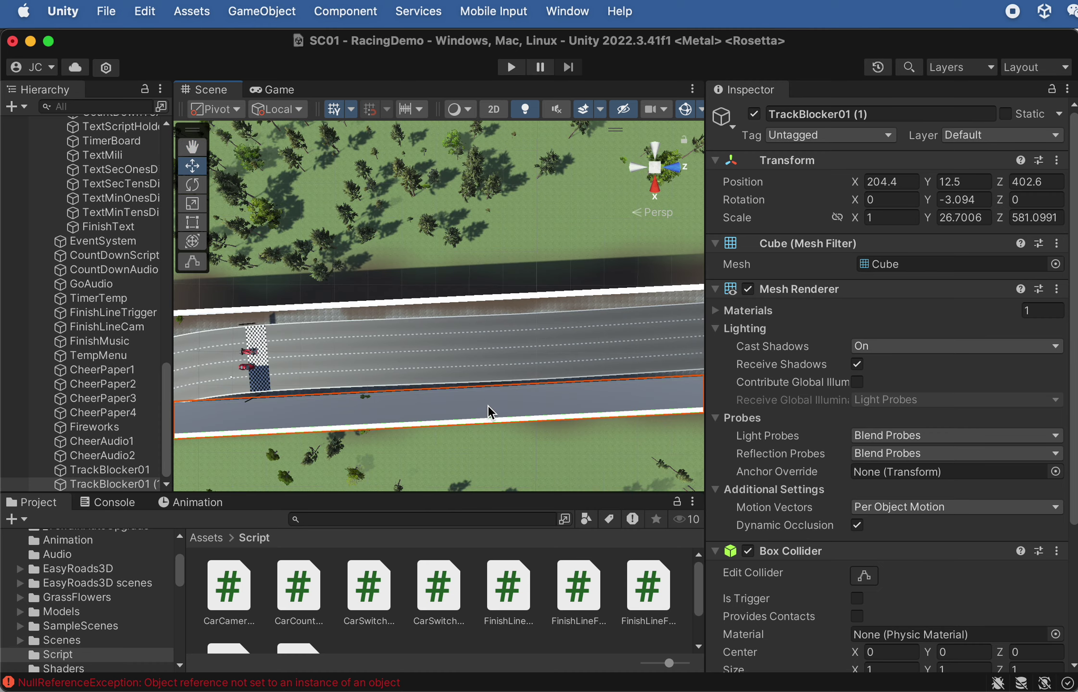
Shorten the duplicated blocker's Z scale to about 385.22 so it fits the straight section of road
scroll(487, 406, down, 8)
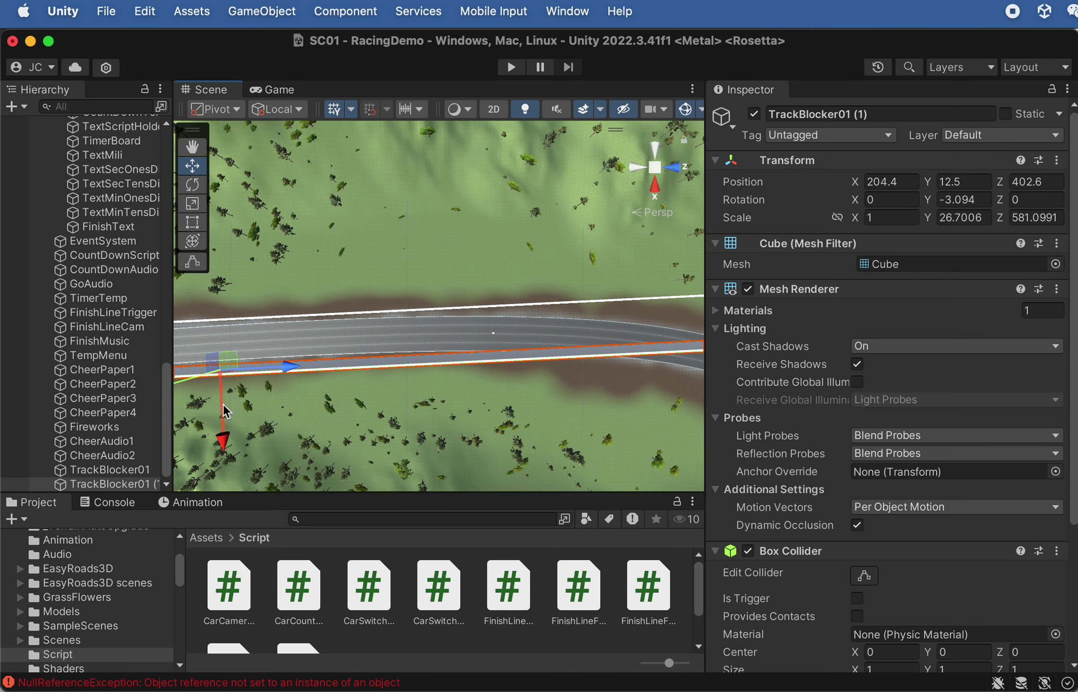
alt+drag(527, 388, 559, 358)
scroll(559, 357, down, 4)
key(r)
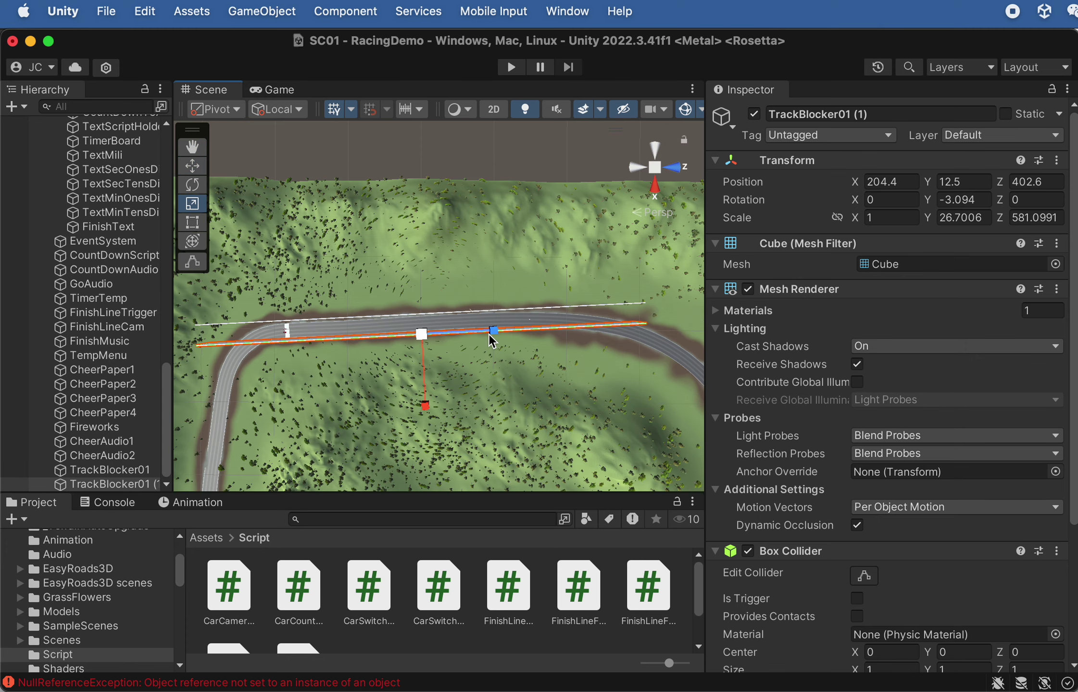
drag(488, 334, 466, 331)
scroll(463, 337, up, 3)
middle_drag(462, 339, 564, 341)
scroll(535, 364, up, 1)
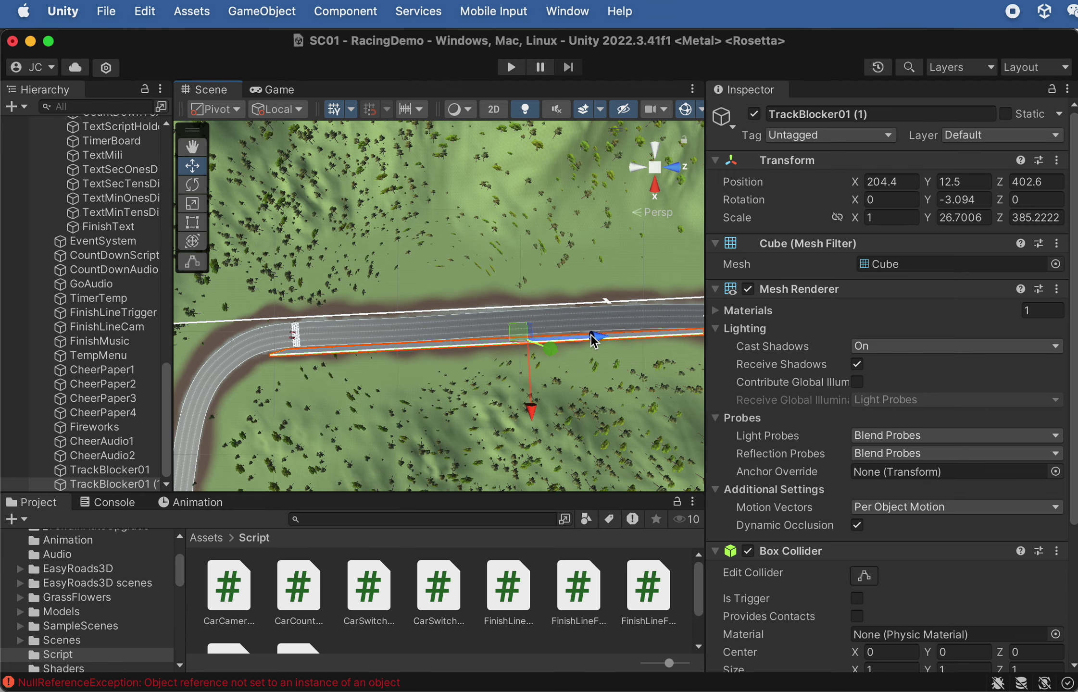
Shift the duplicated blocker along the road to about X 204.5, Z 399.8 and check both its ends against the track
drag(595, 341, 380, 387)
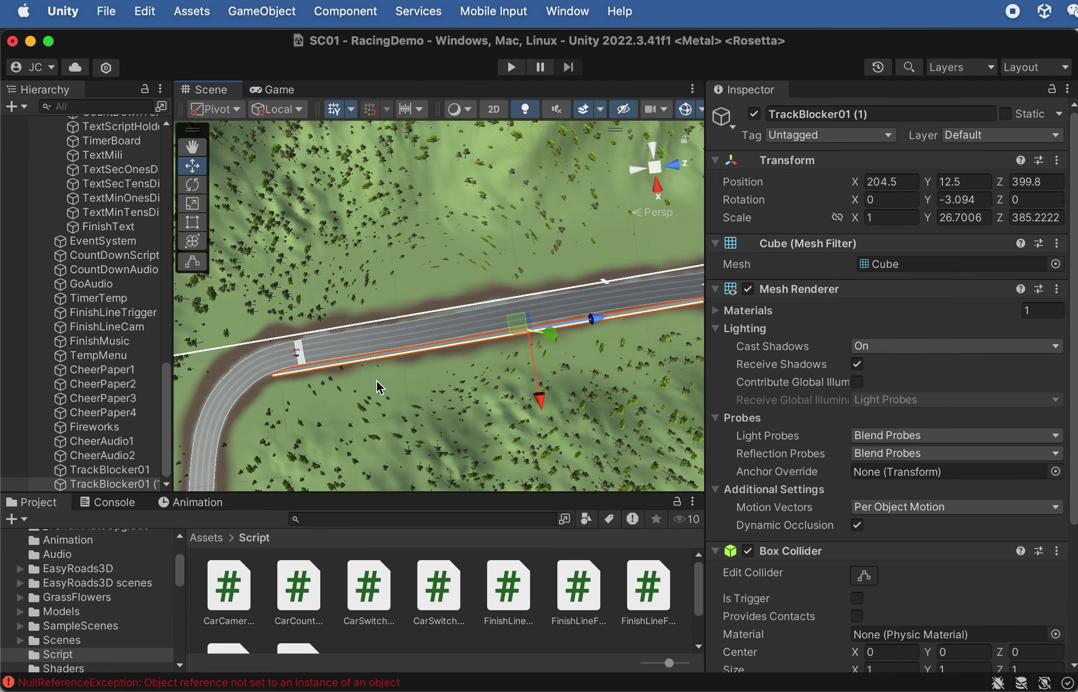
scroll(380, 387, up, 5)
middle_drag(522, 365, 347, 381)
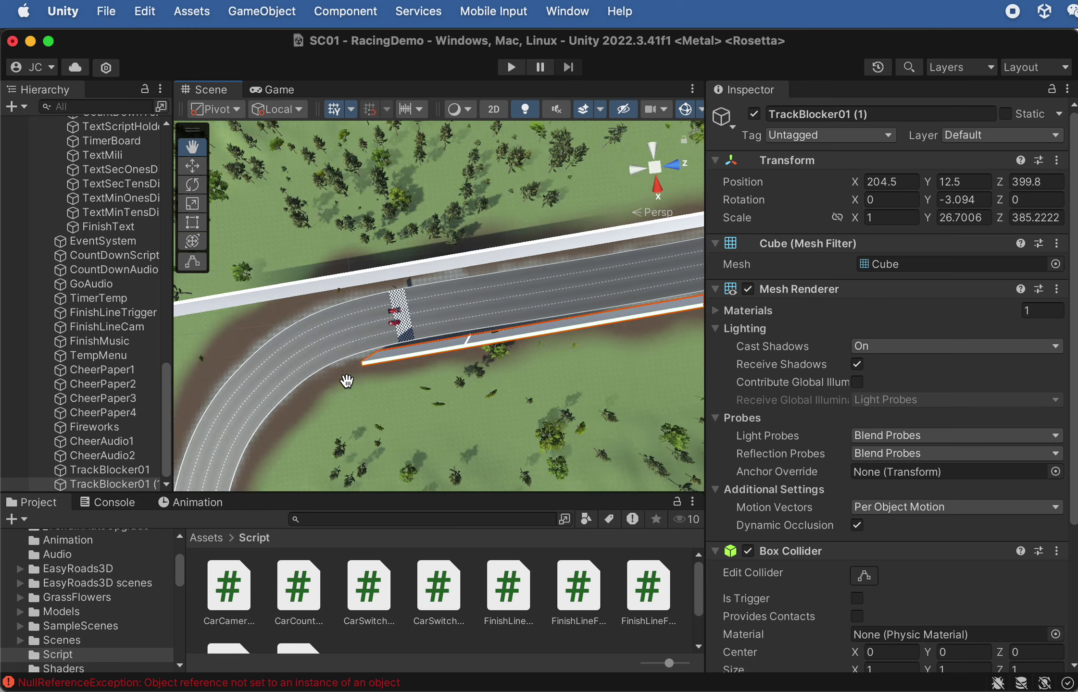
scroll(346, 380, up, 3)
middle_drag(279, 366, 487, 328)
scroll(523, 314, down, 5)
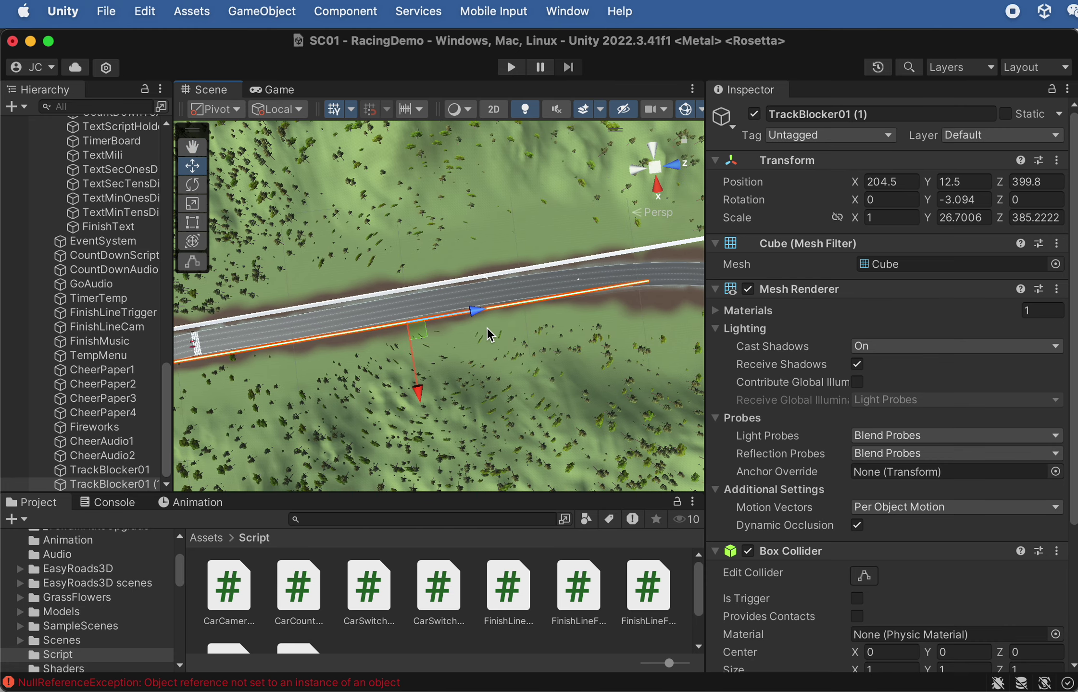
Shorten the duplicated blocker's Z scale to about 361.5 and reposition it along the road edge at about X 208.1, Z 380
key(r)
drag(478, 314, 473, 314)
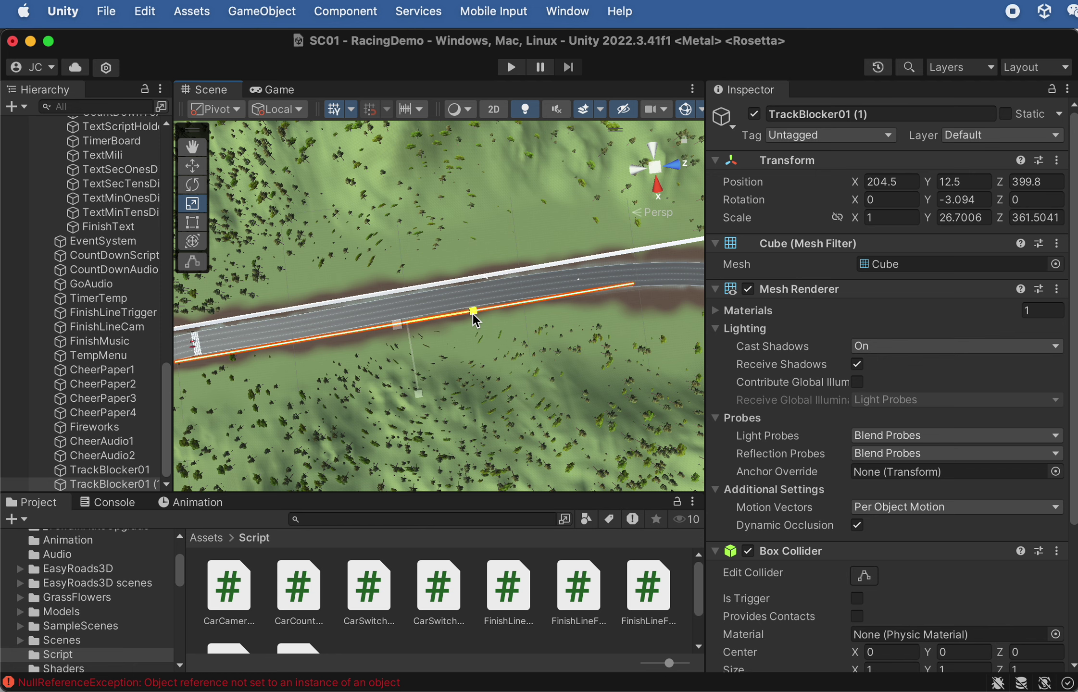
key(w)
drag(417, 394, 419, 392)
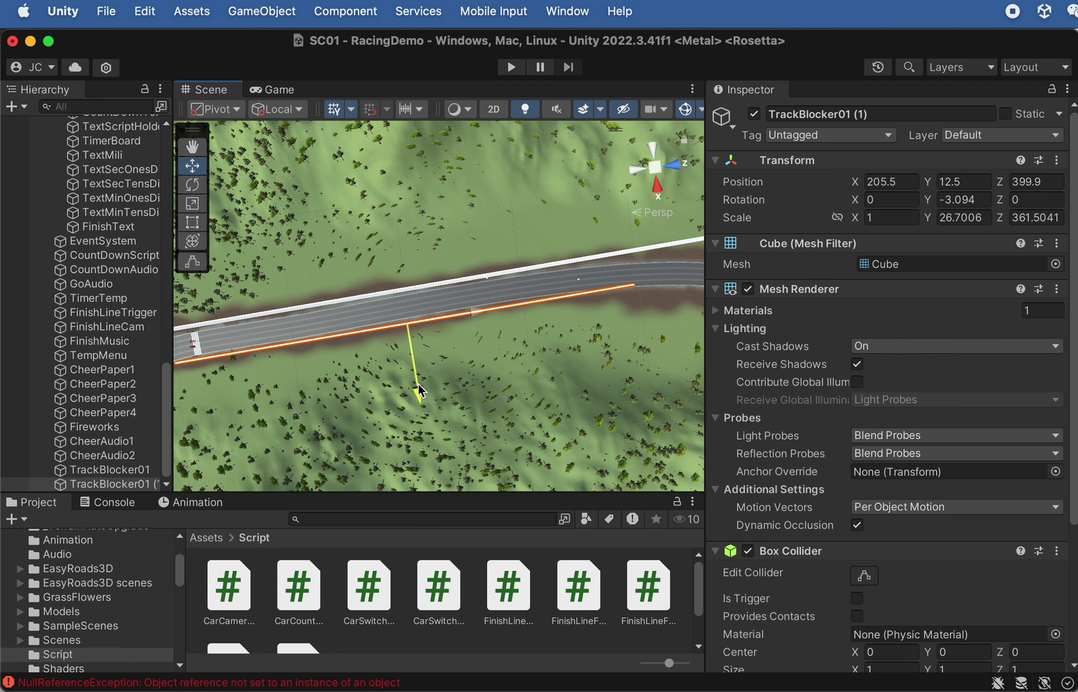
middle_drag(419, 392, 616, 339)
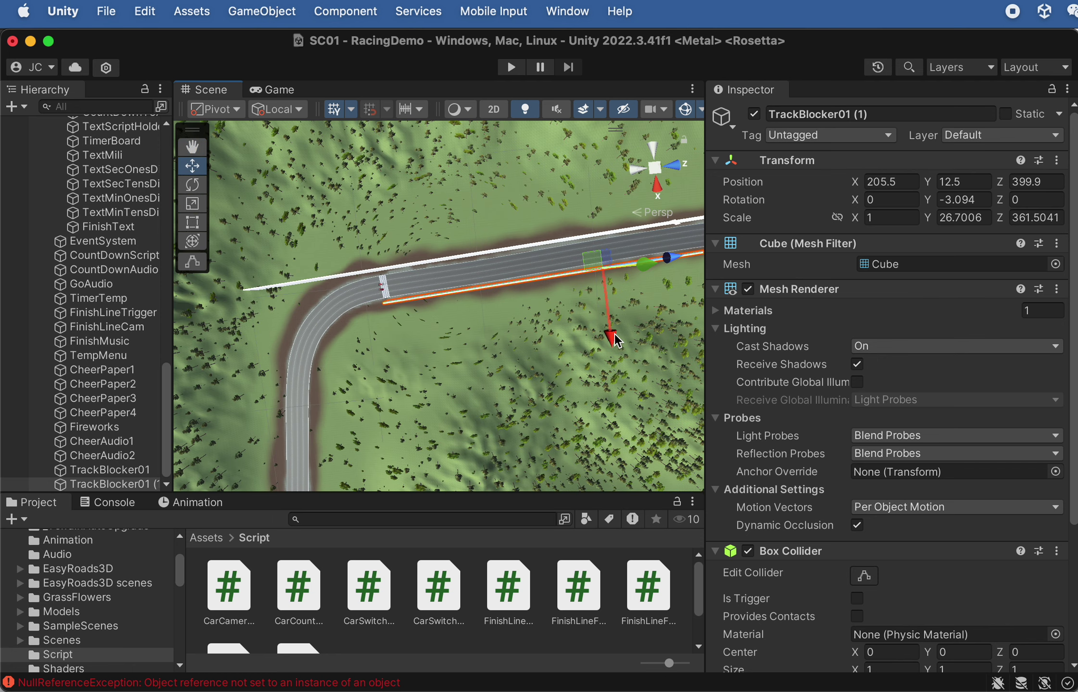
drag(615, 345, 612, 345)
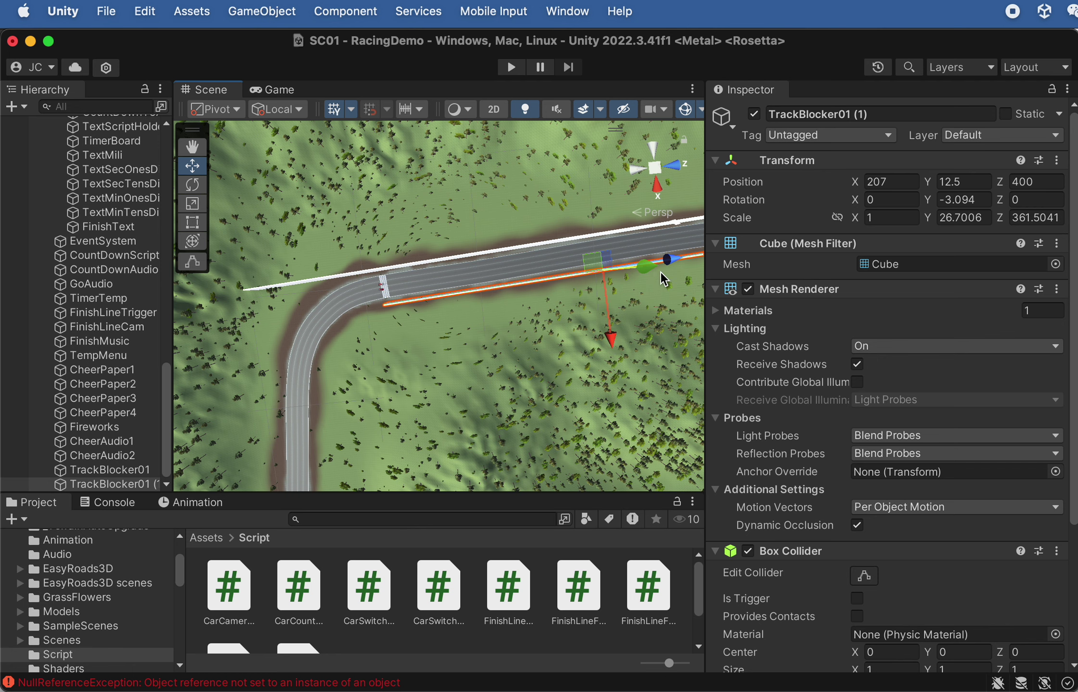
drag(666, 262, 572, 301)
middle_drag(572, 300, 401, 363)
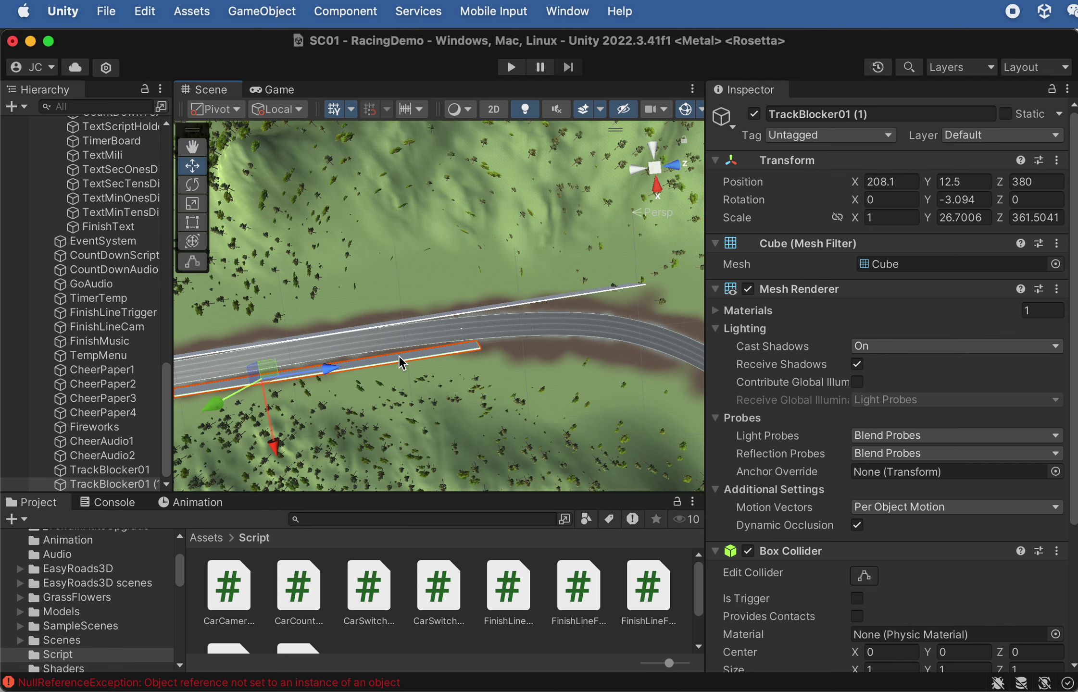
right_drag(399, 356, 453, 350)
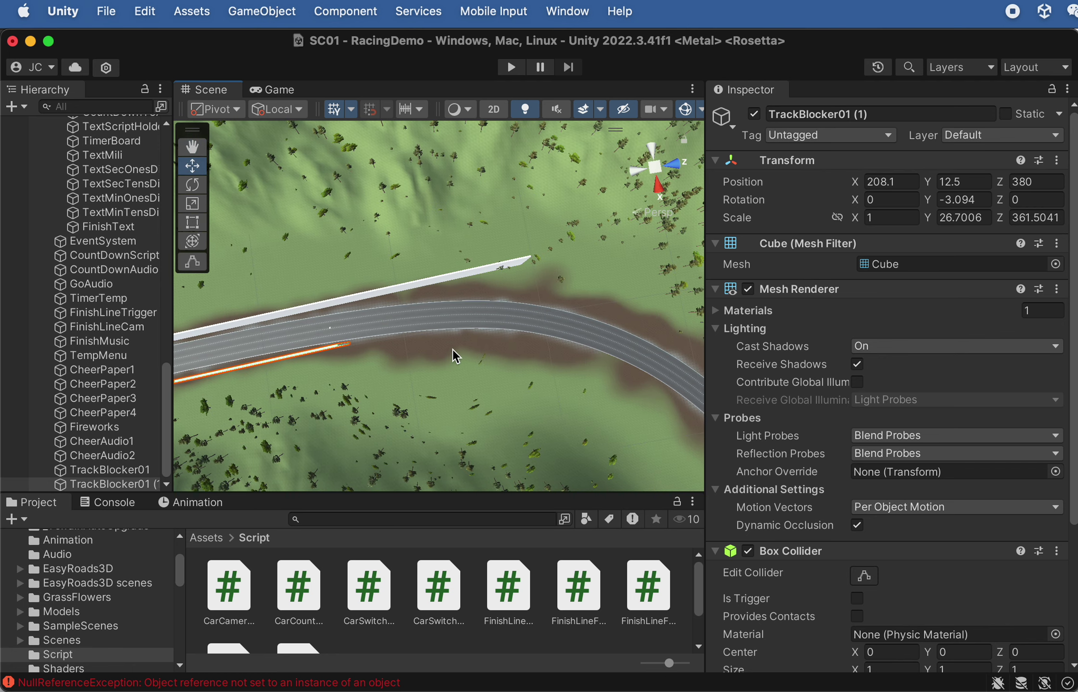
Create a 3D cylinder and place it on the inner side of the bend at about X 266.9, Z 698.5
right_drag(378, 363, 389, 150)
click(265, 10)
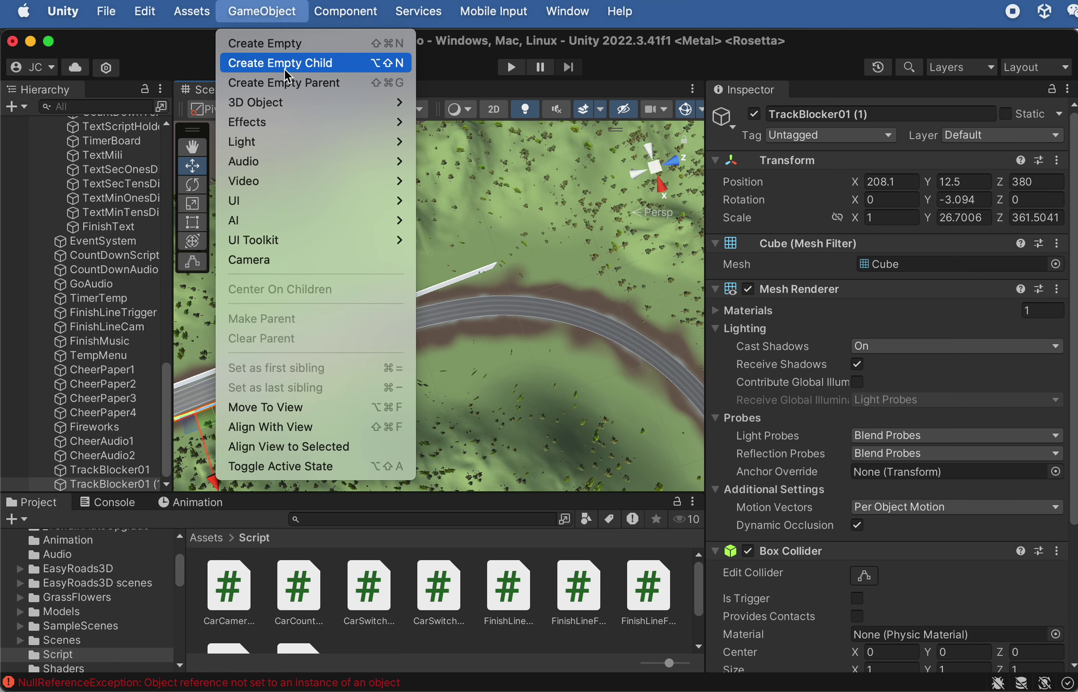
mouse_move(286, 145)
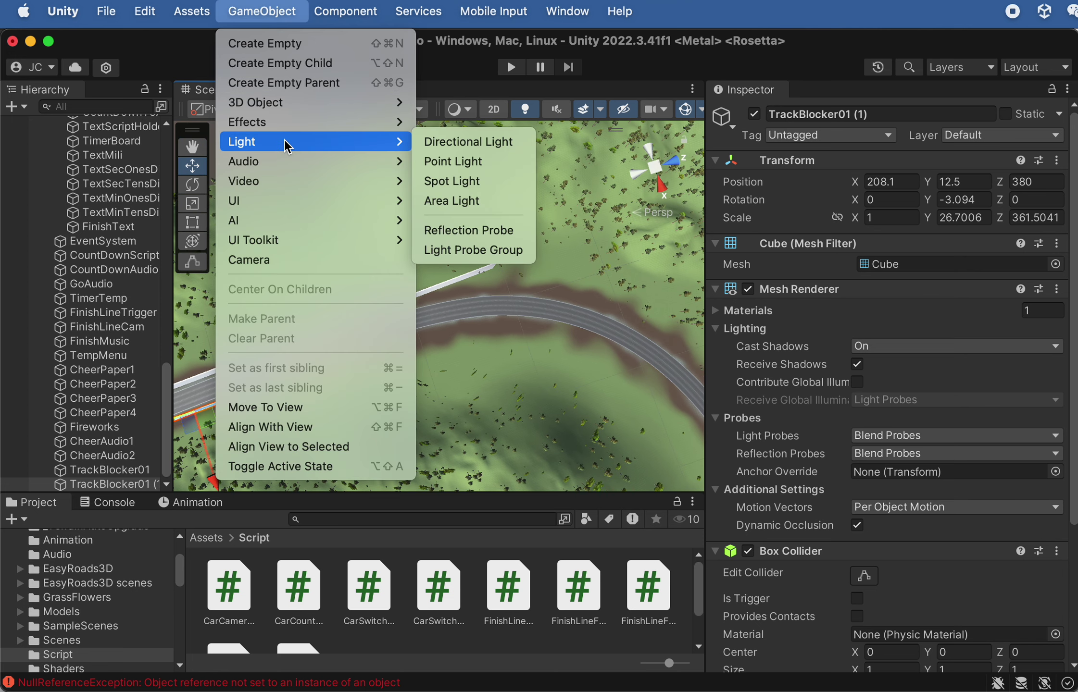
mouse_move(291, 106)
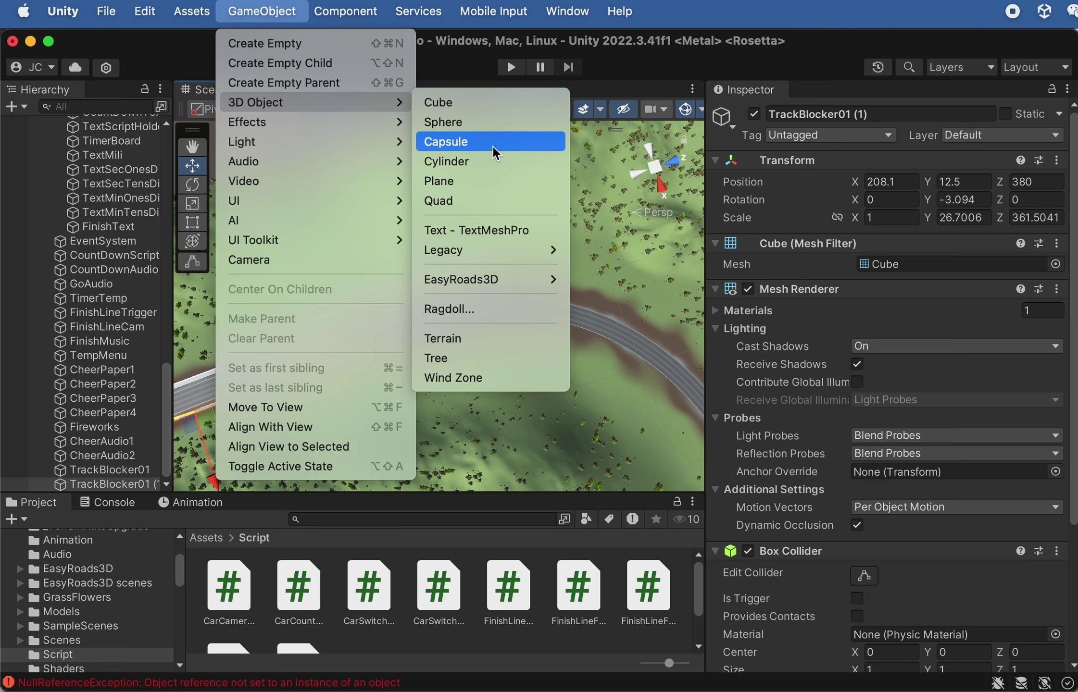
click(493, 162)
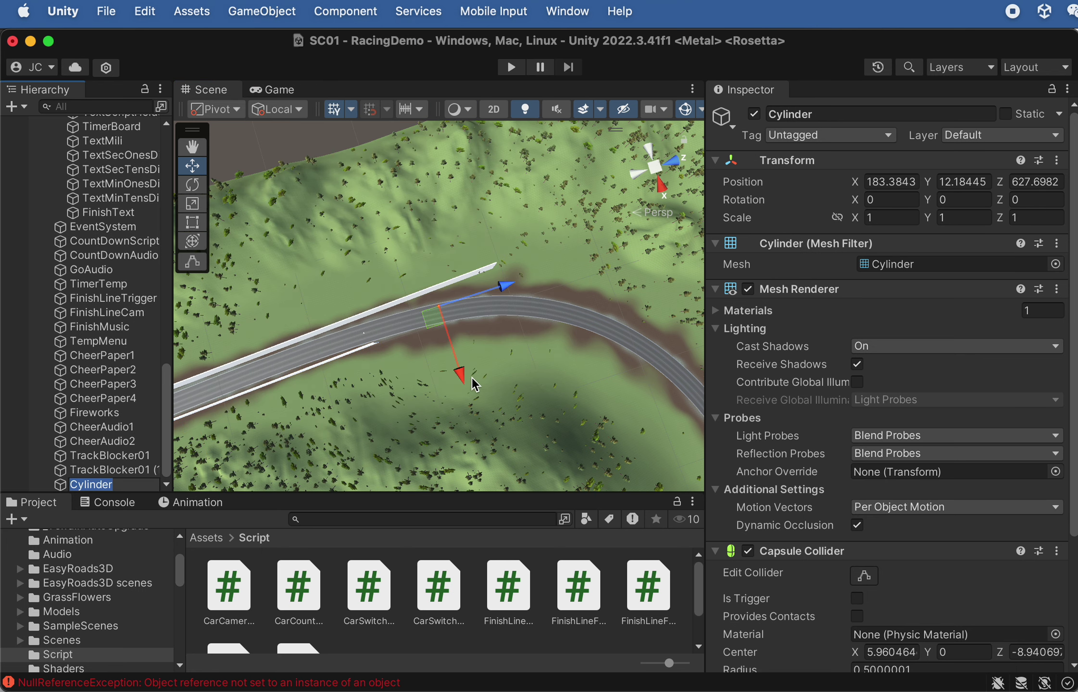
drag(471, 377, 464, 420)
drag(515, 337, 589, 313)
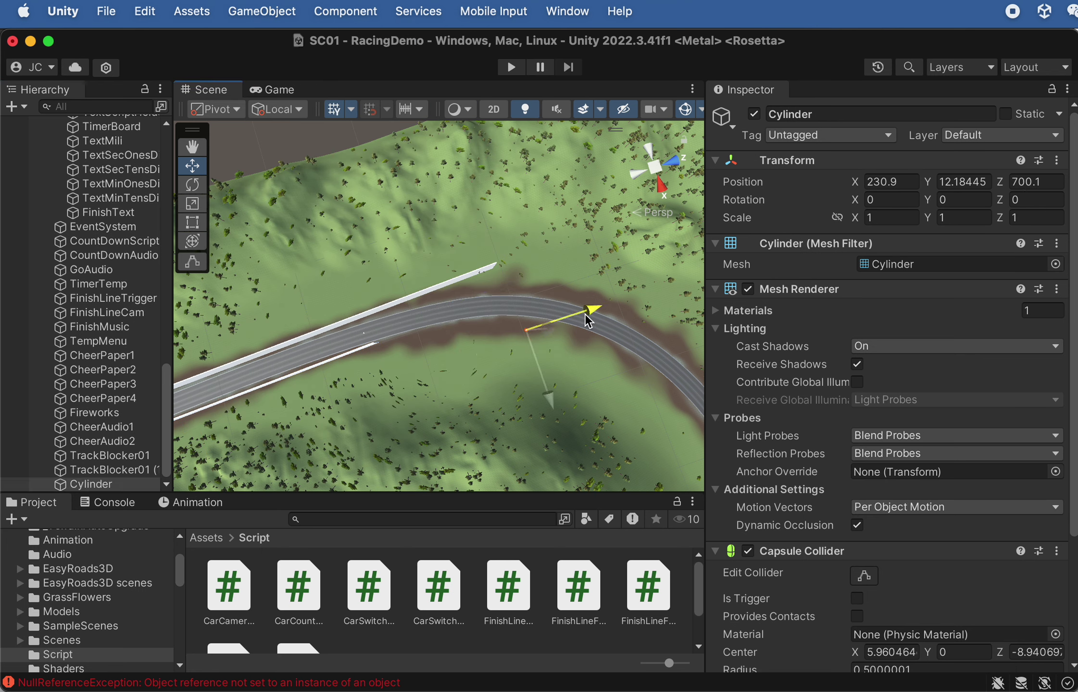
drag(560, 404, 558, 435)
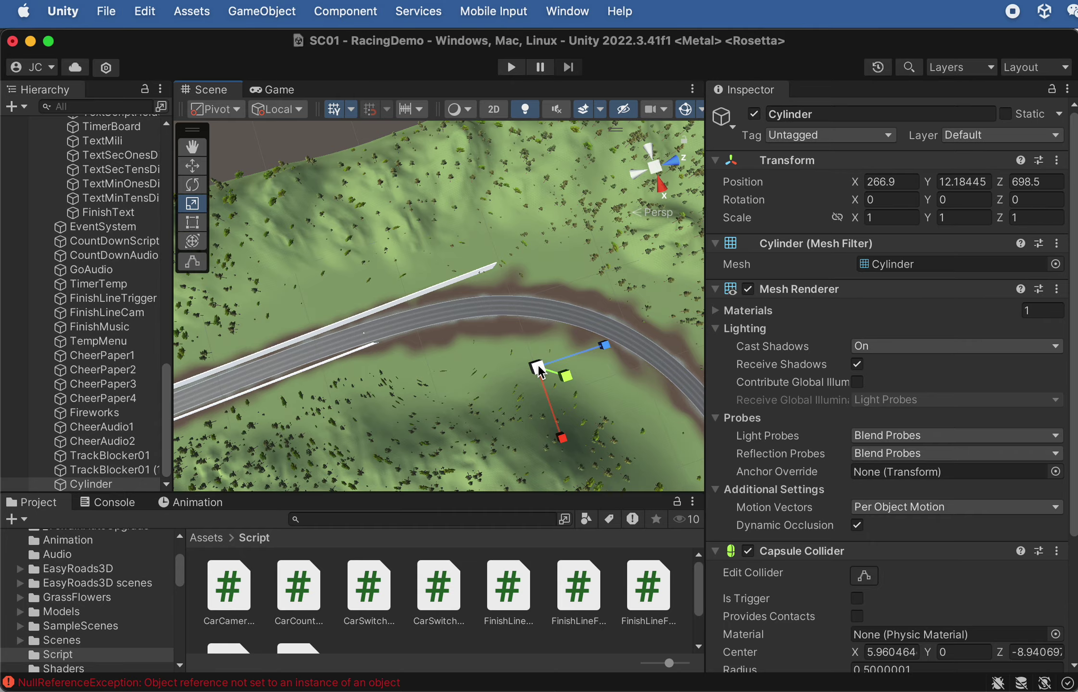
Scale the cylinder into a wide, flat disc of about 291.4 in X and Z and 10.97 in Y
drag(538, 371, 811, 432)
alt+drag(568, 318, 543, 260)
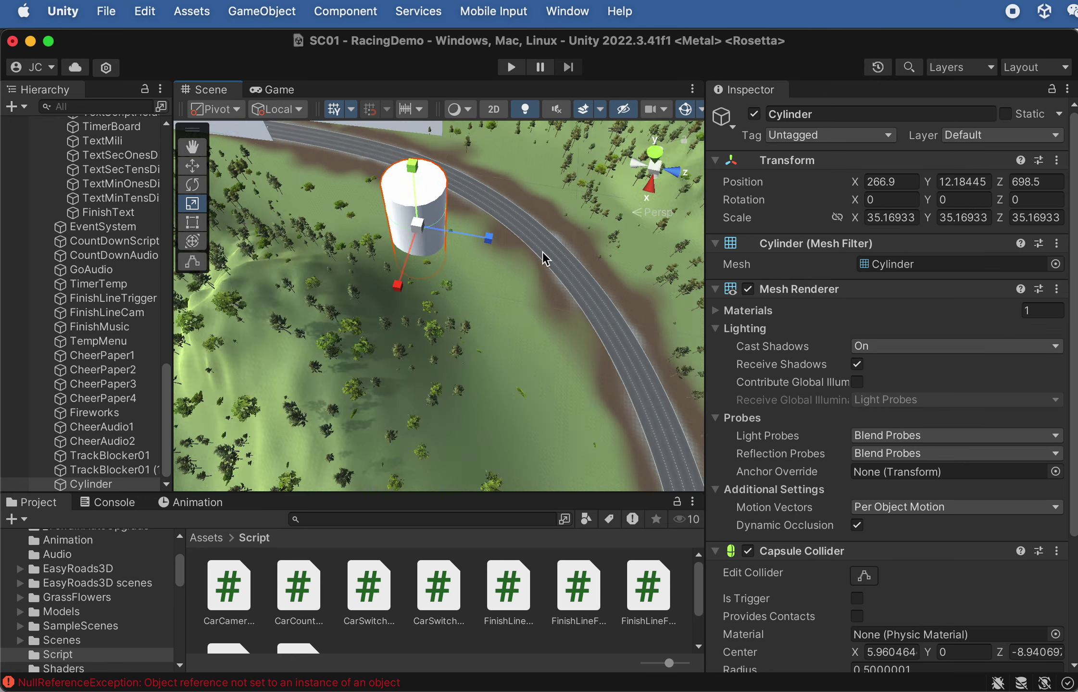
scroll(543, 260, down, 5)
drag(429, 189, 668, 358)
drag(438, 262, 432, 91)
Move the disc inside the bend to about X 361, Z 646.1 and enlarge it uniformly to about 368.7 in X and Z
key(w)
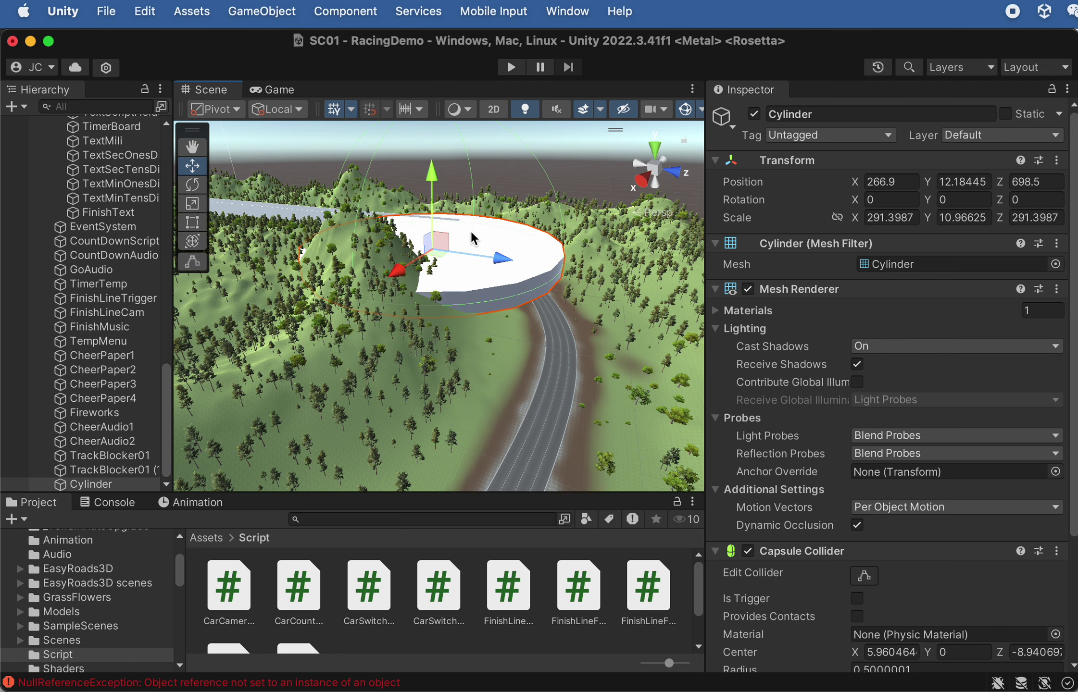
alt+drag(469, 229, 480, 298)
drag(392, 322, 405, 369)
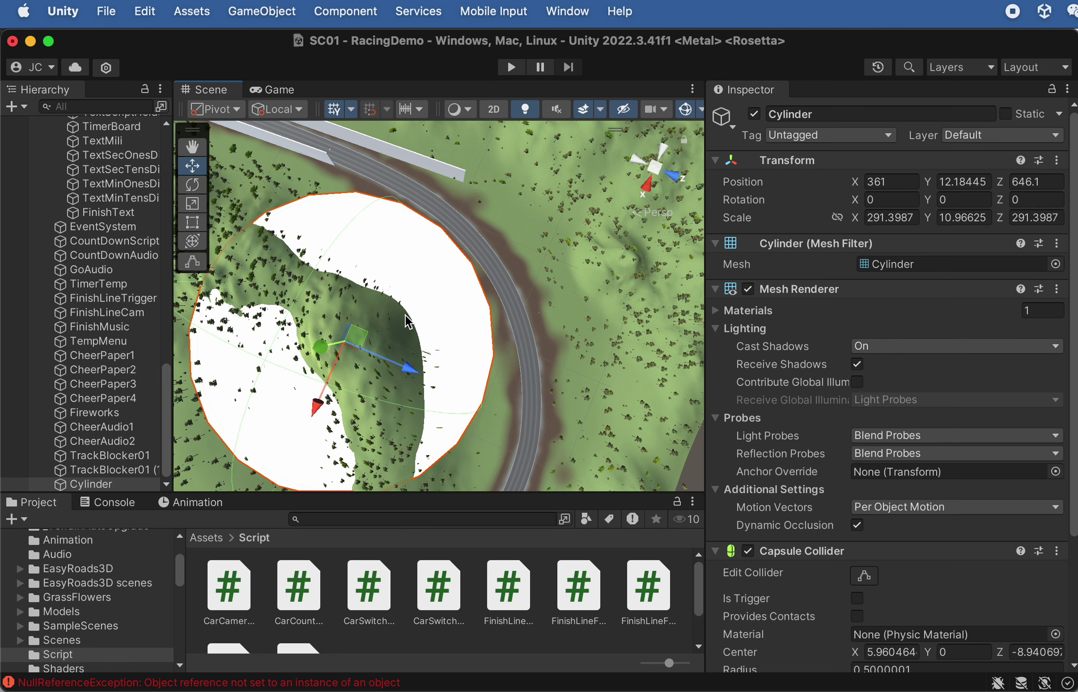
alt+drag(375, 337, 369, 293)
key(r)
Adjust the disc's position inside the bend to about X 399, Z 646 so its rim follows the road's inner edge
key(w)
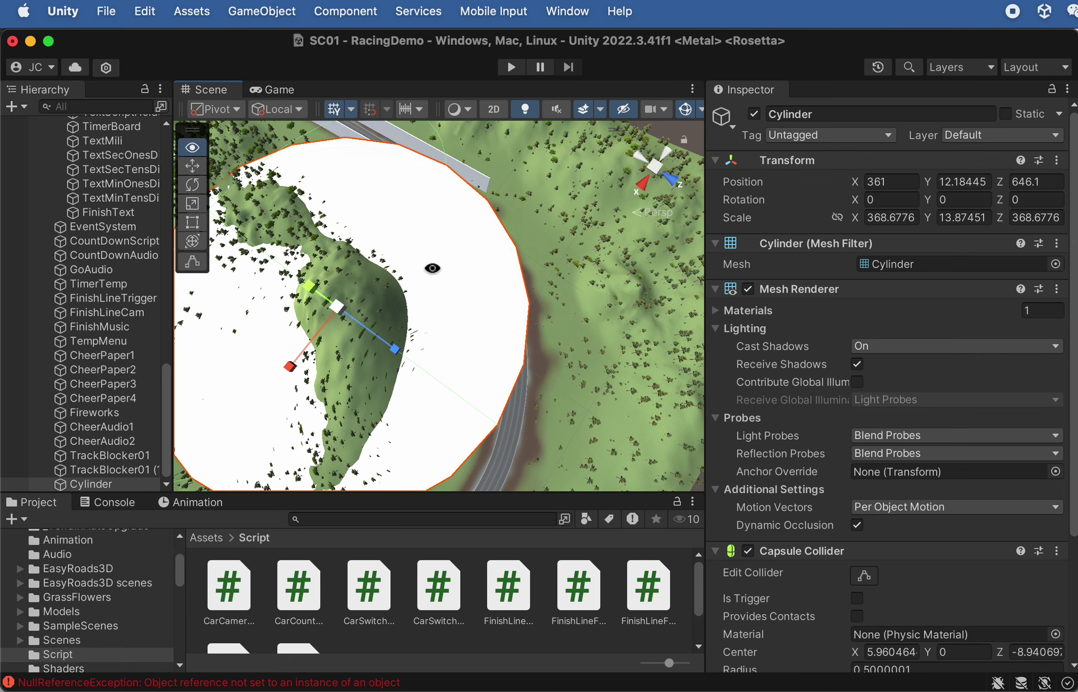
drag(318, 339, 263, 395)
alt+drag(385, 279, 380, 326)
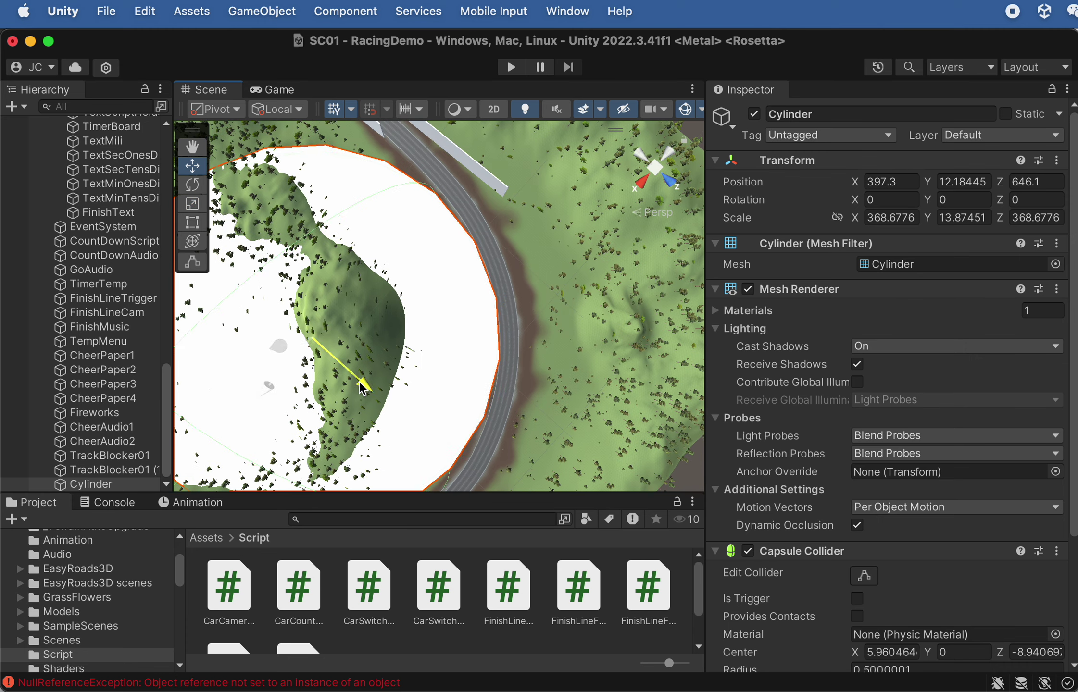
drag(359, 380, 312, 314)
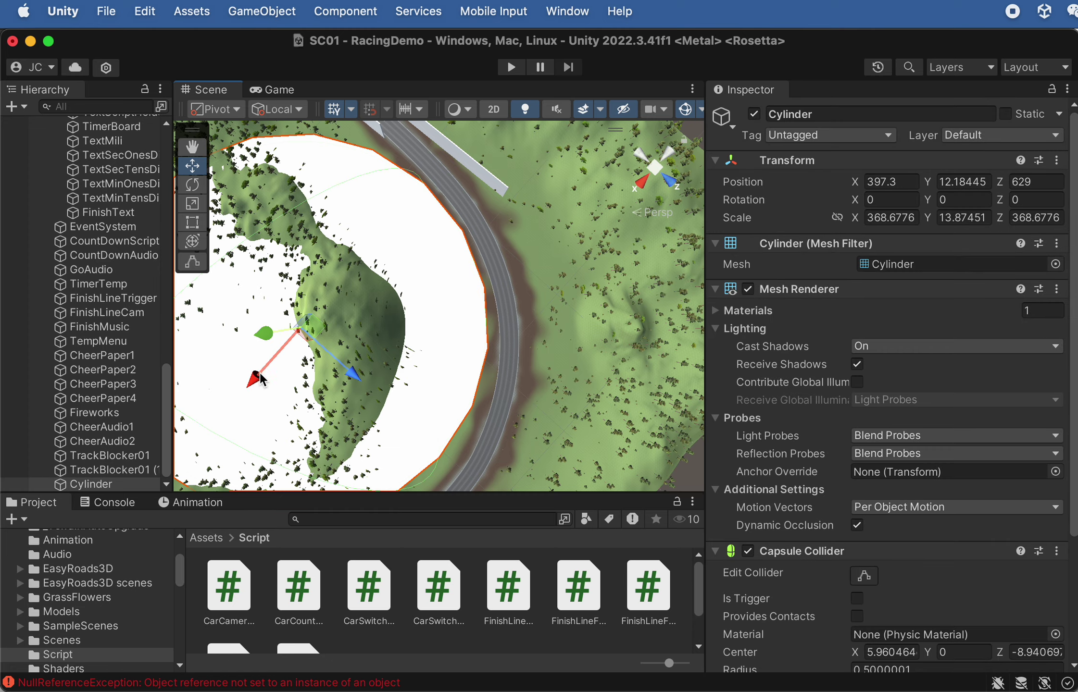
drag(259, 372, 436, 291)
scroll(627, 308, down, 10)
middle_drag(627, 308, 489, 252)
scroll(591, 300, up, 3)
drag(341, 259, 342, 222)
alt+drag(346, 282, 370, 289)
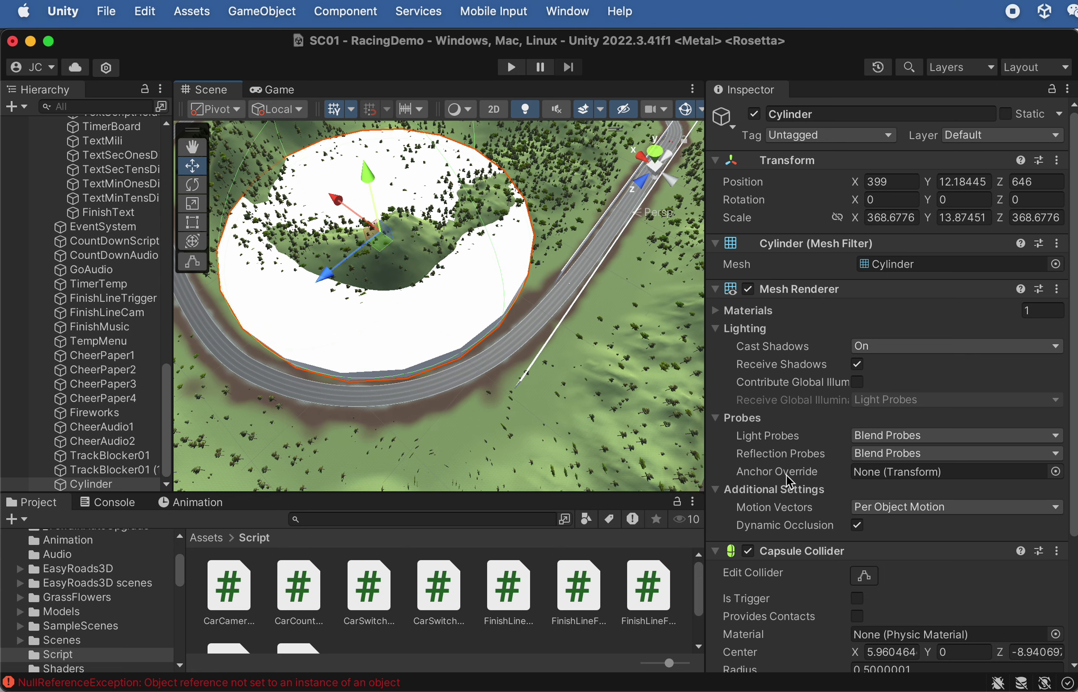
Set the cylinder's X and Z scale to 400
click(886, 219)
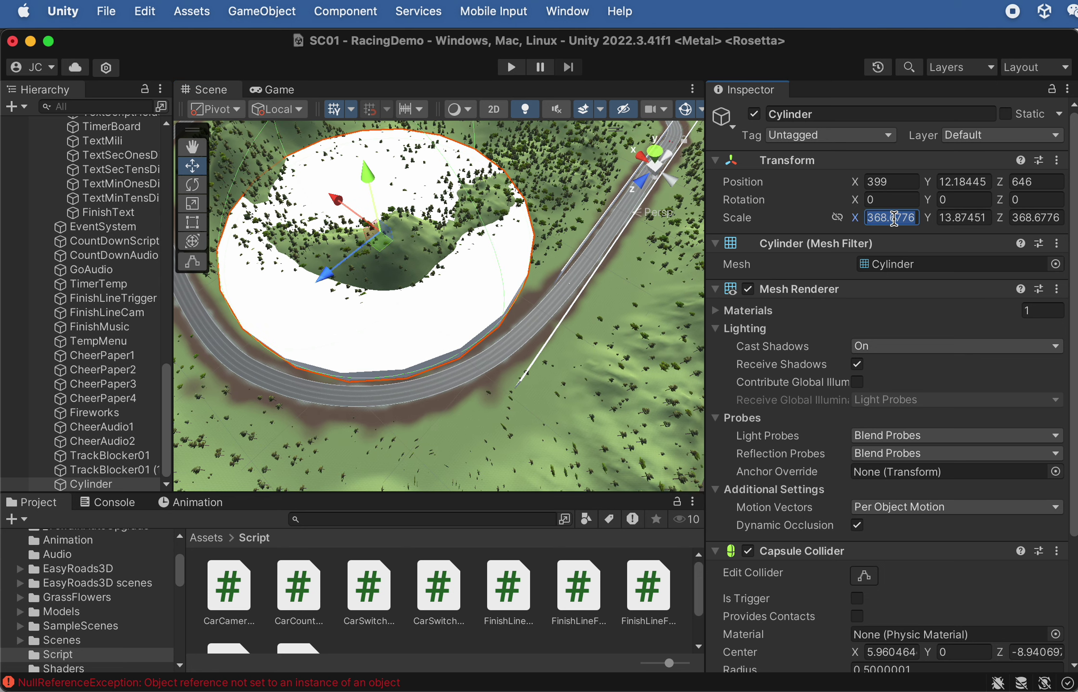
text(400)
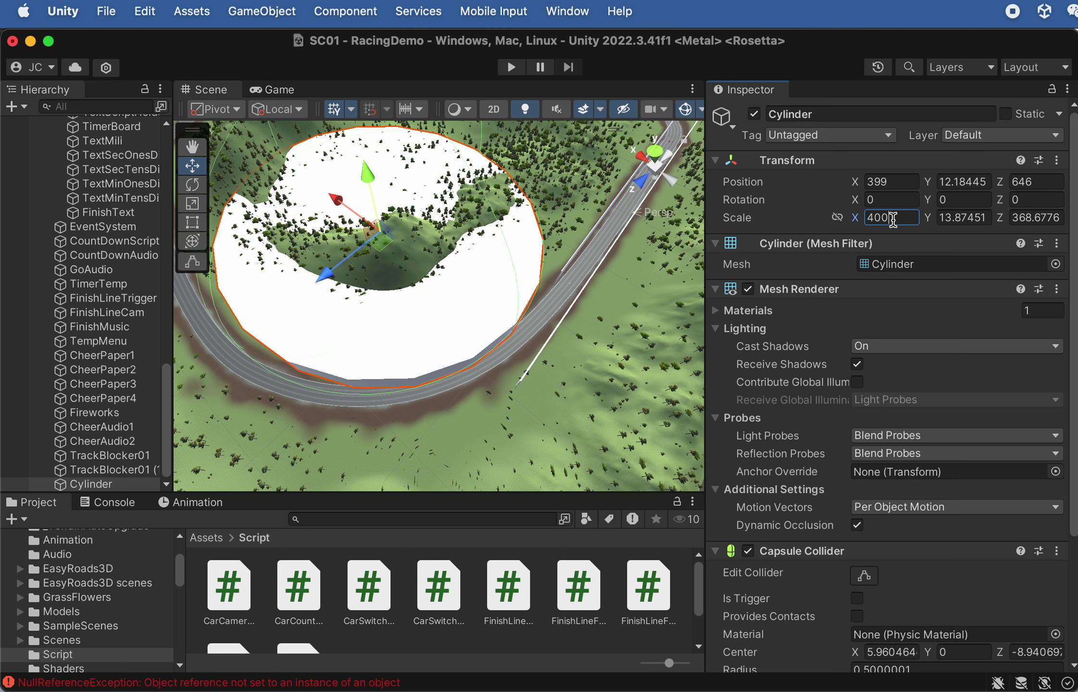
drag(330, 194, 323, 187)
key(super+z)
click(1017, 217)
text(400)
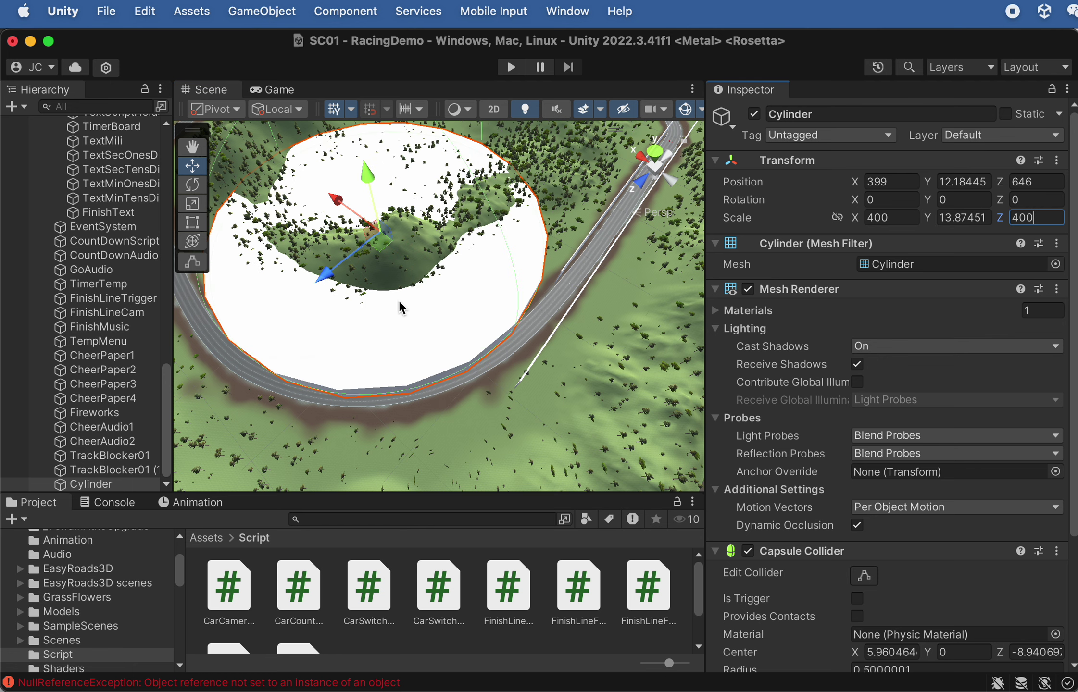
Fine-tune the enlarged disc's position to about X 412, Z 638 against the inner edge of the curve
drag(337, 199, 336, 220)
drag(318, 267, 322, 254)
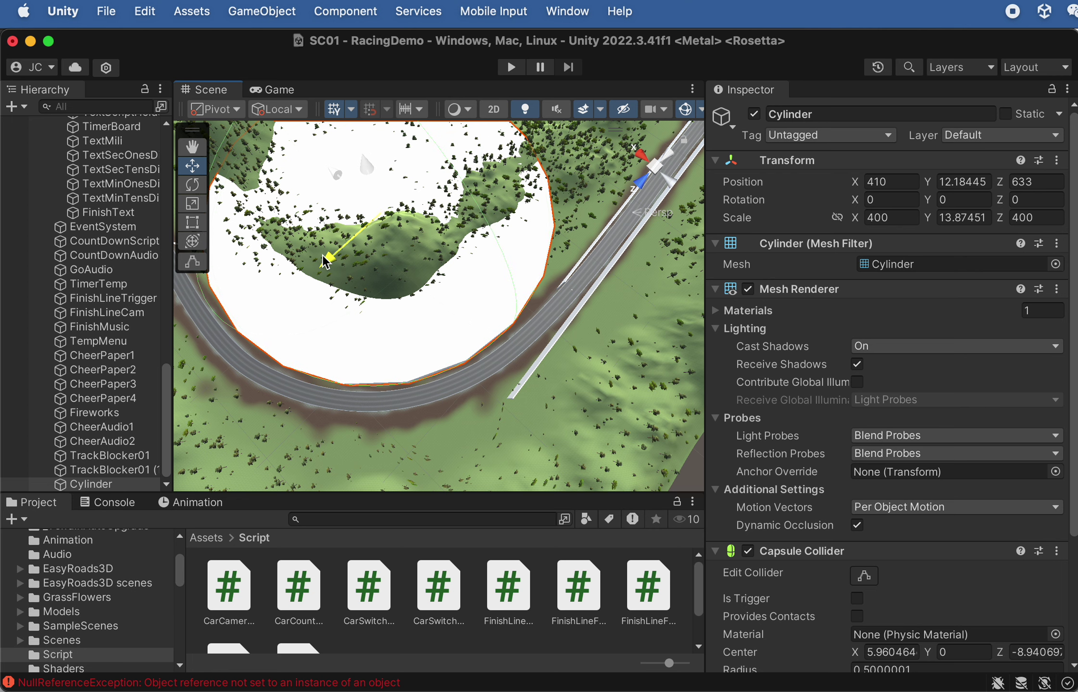
drag(333, 175, 326, 180)
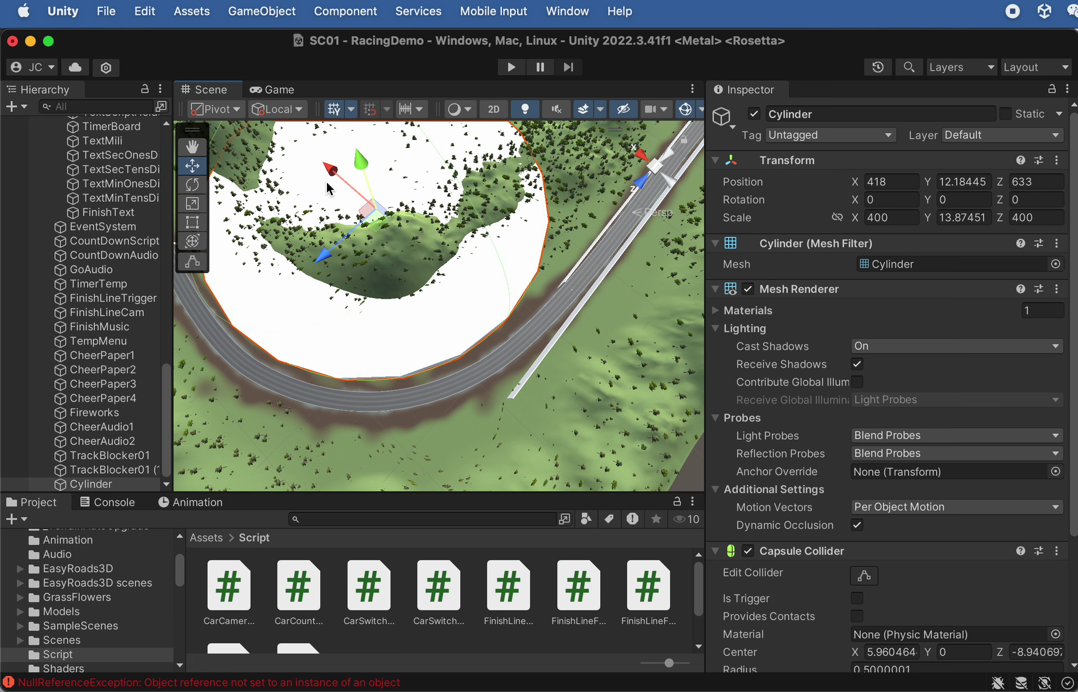
drag(331, 250, 327, 254)
mouse_move(333, 177)
mouse_down()
mouse_move(330, 166)
mouse_move(331, 176)
mouse_up()
scroll(480, 360, down, 3)
scroll(476, 361, up, 3)
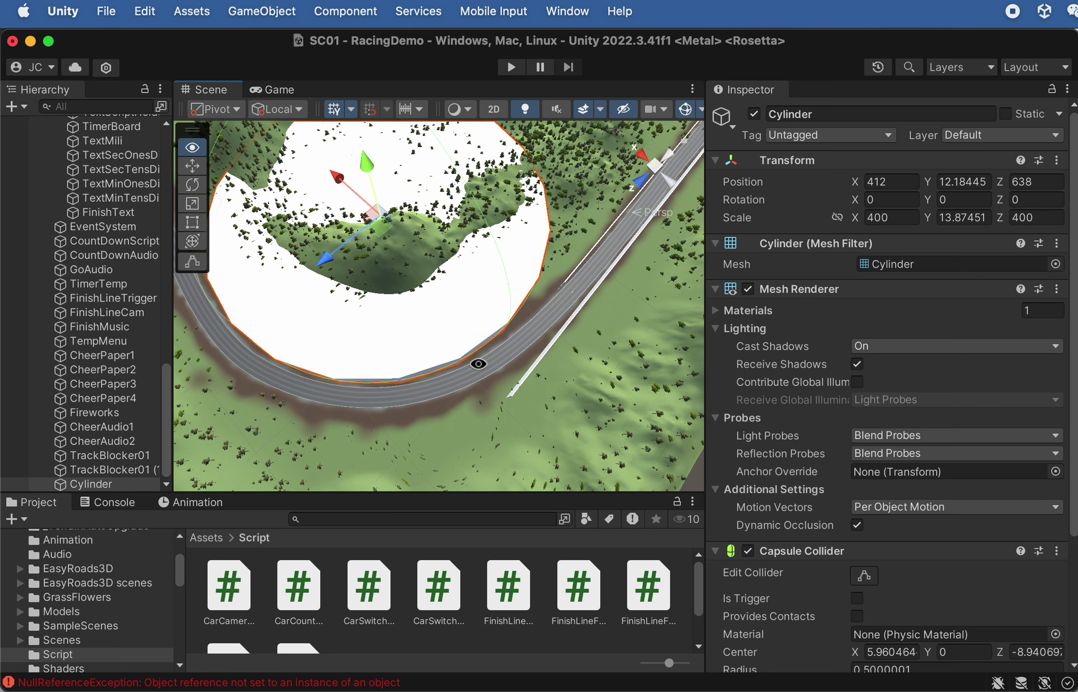
Review the cylinder's Capsule Collider settings, including its layer overrides
scroll(806, 540, down, 1)
scroll(807, 539, down, 5)
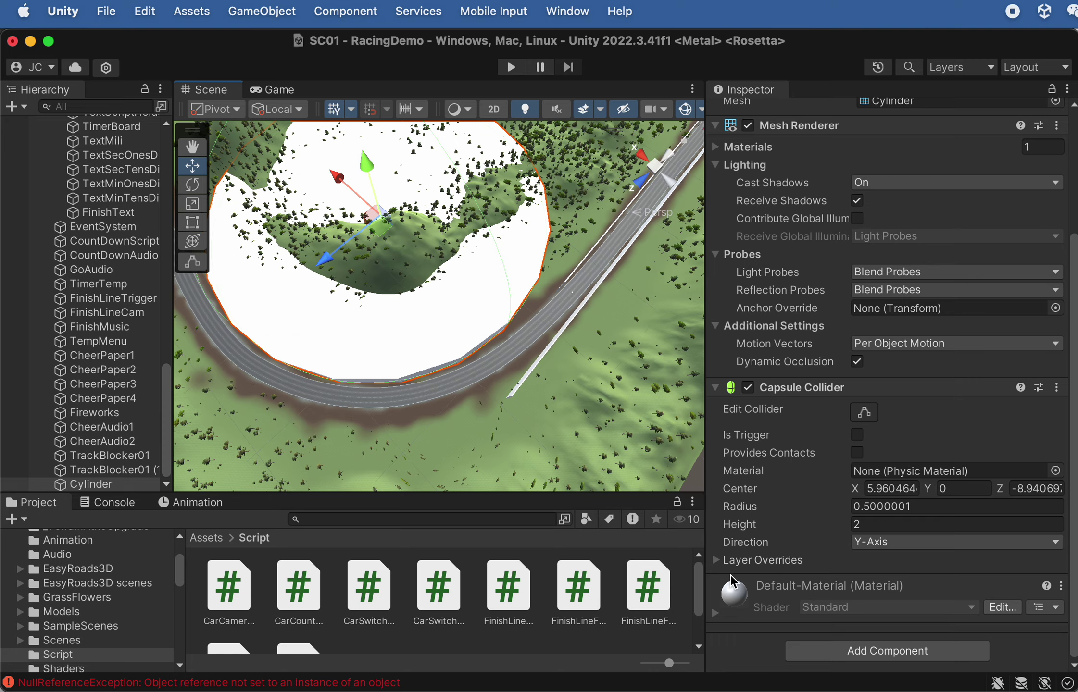
click(716, 561)
click(716, 561)
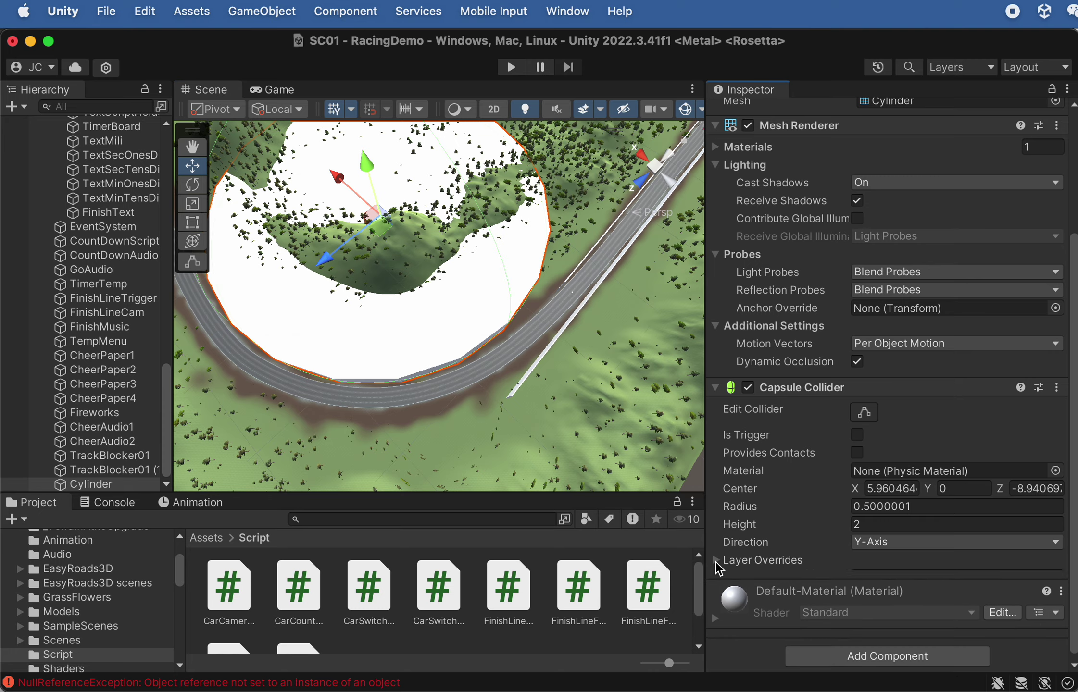
Duplicate the inner blocker beside the straight road, shift the copy along the road towards the cylinder, and check the track around it
middle_drag(365, 144, 294, 385)
click(430, 299)
key(f)
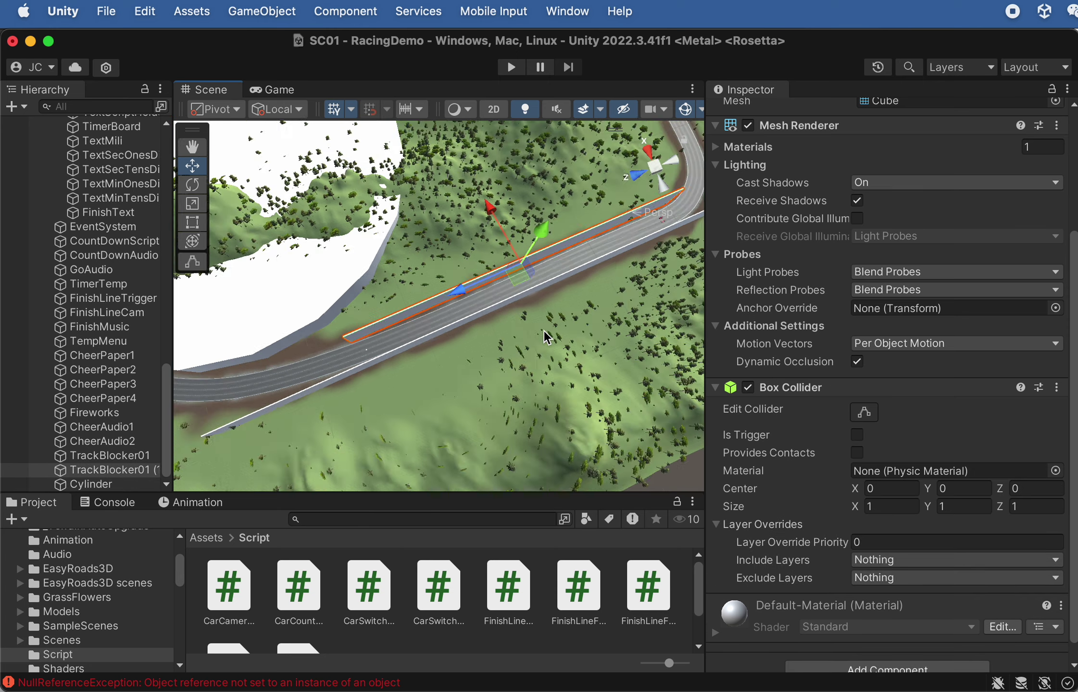
key(super+d)
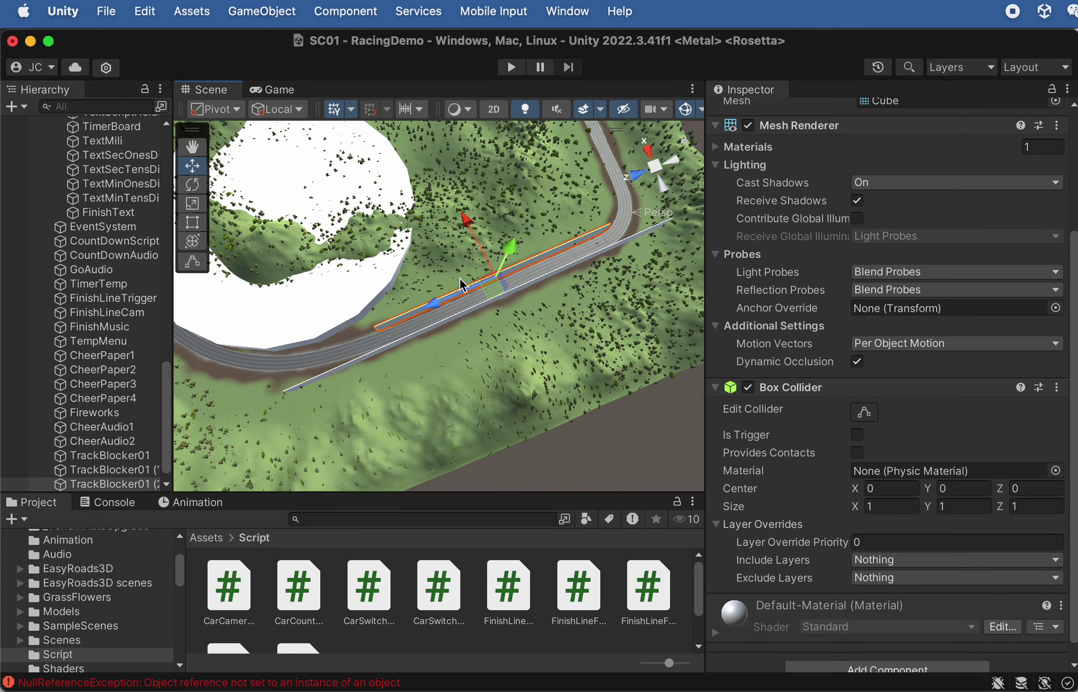
drag(436, 304, 384, 311)
right_drag(384, 311, 435, 277)
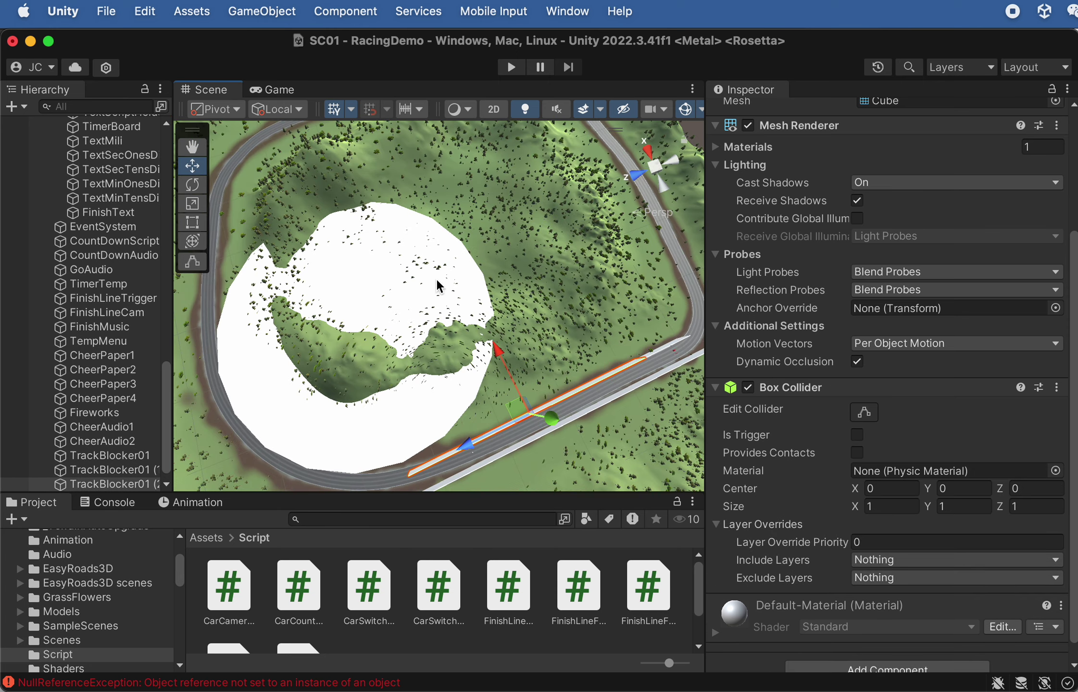
middle_drag(542, 371, 521, 258)
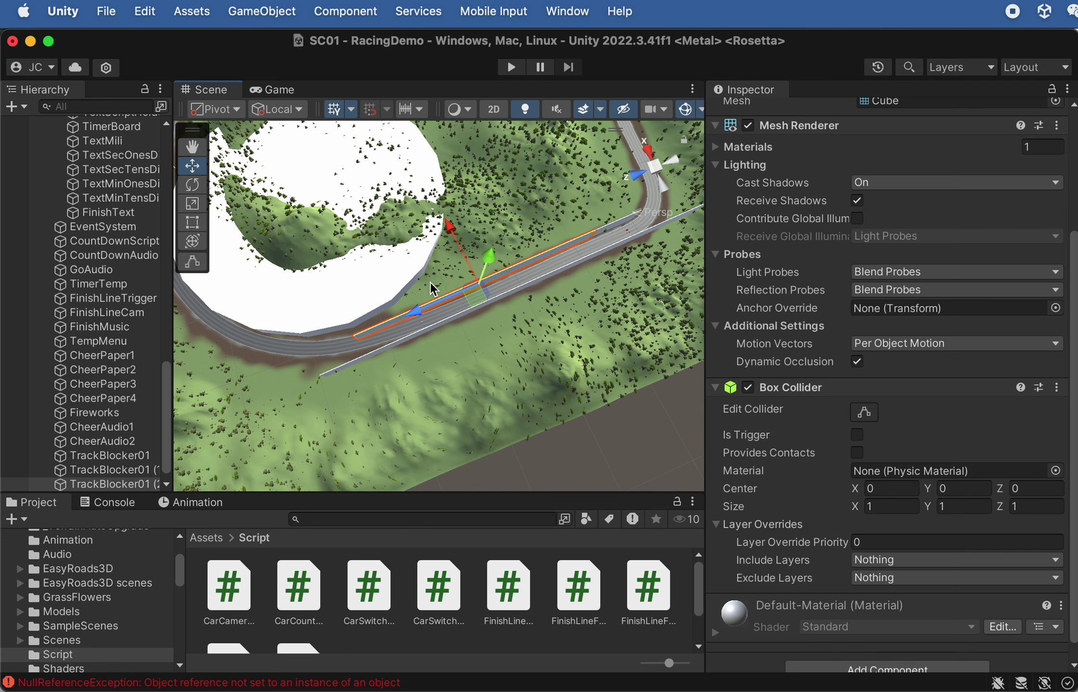
scroll(418, 294, down, 3)
scroll(414, 279, down, 5)
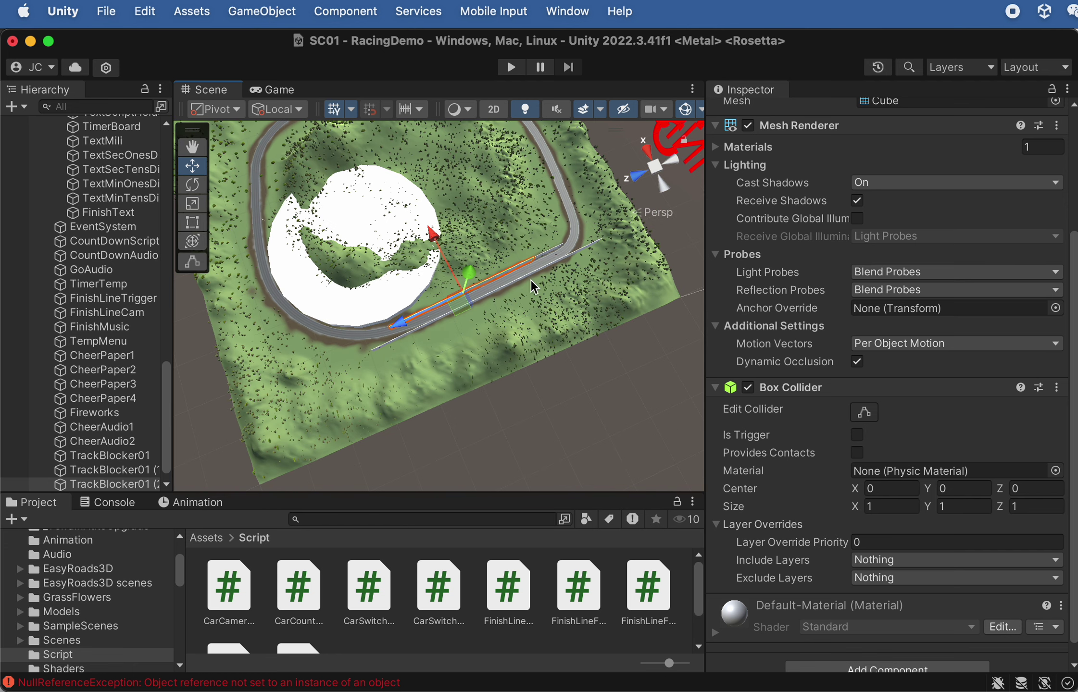
right_drag(533, 287, 336, 383)
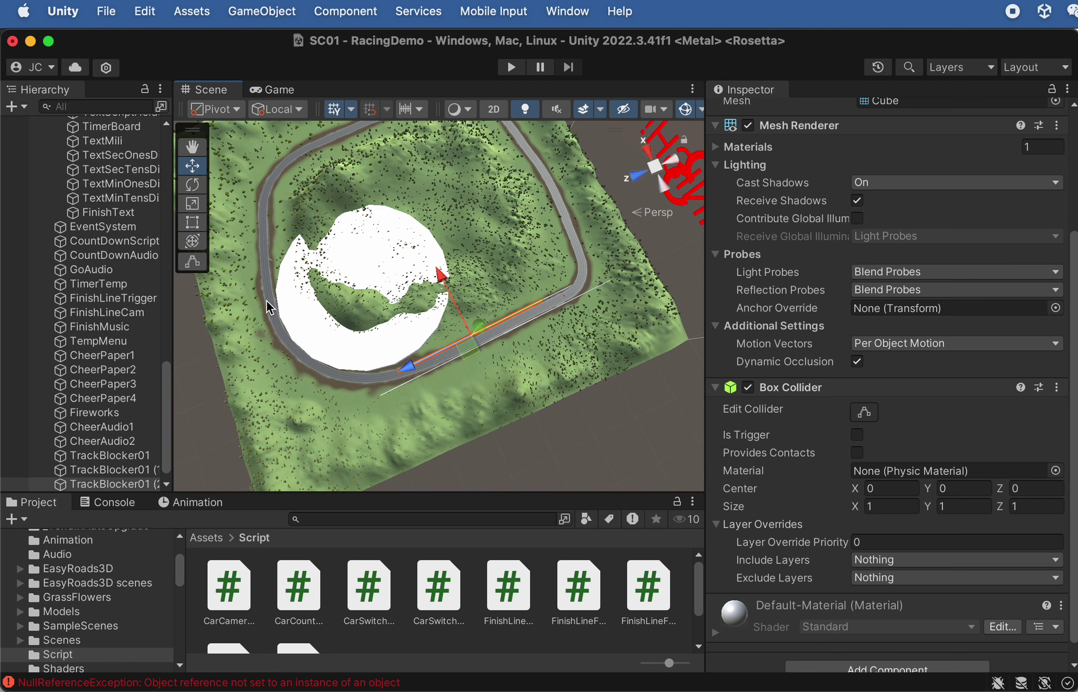
Select TrackBlocker01 (6) and examine how it lines the straight road section relative to the other walls
scroll(391, 358, up, 5)
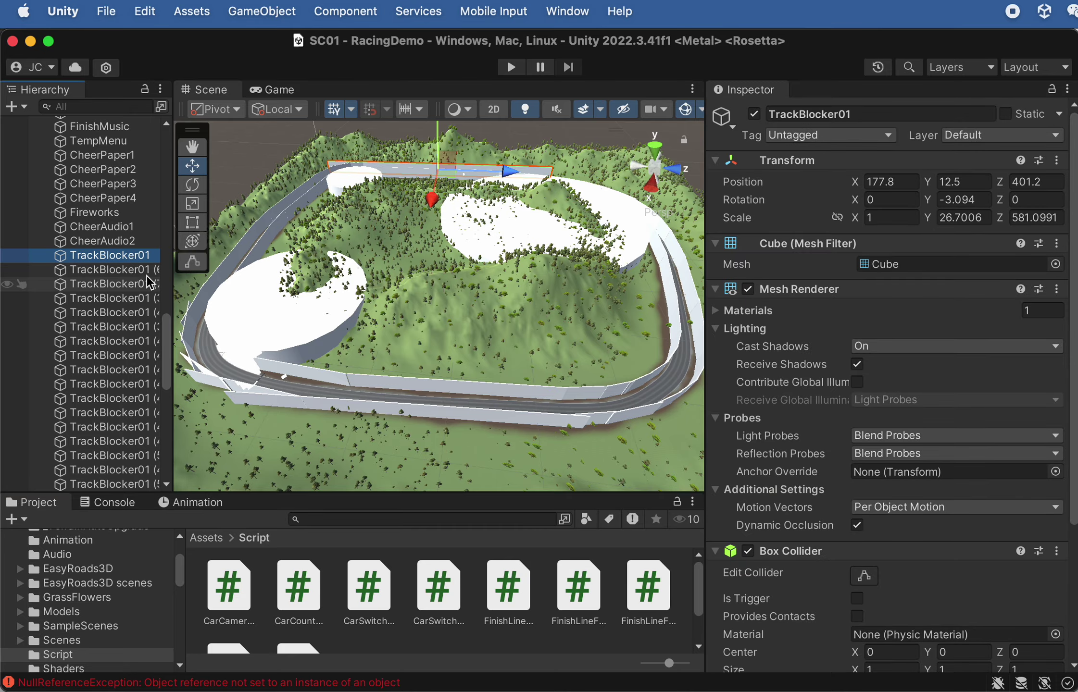
click(134, 272)
alt+drag(601, 267, 281, 337)
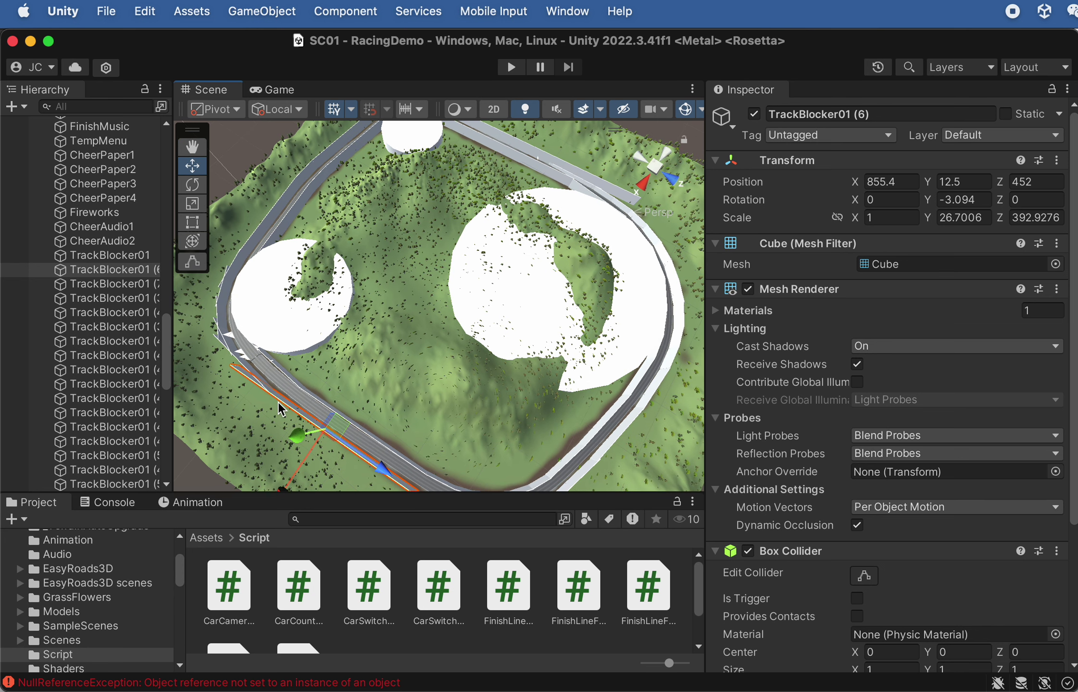
Create an empty object at TrackBlocker01's position and name it TrackBlockerG
alt+drag(279, 403, 288, 409)
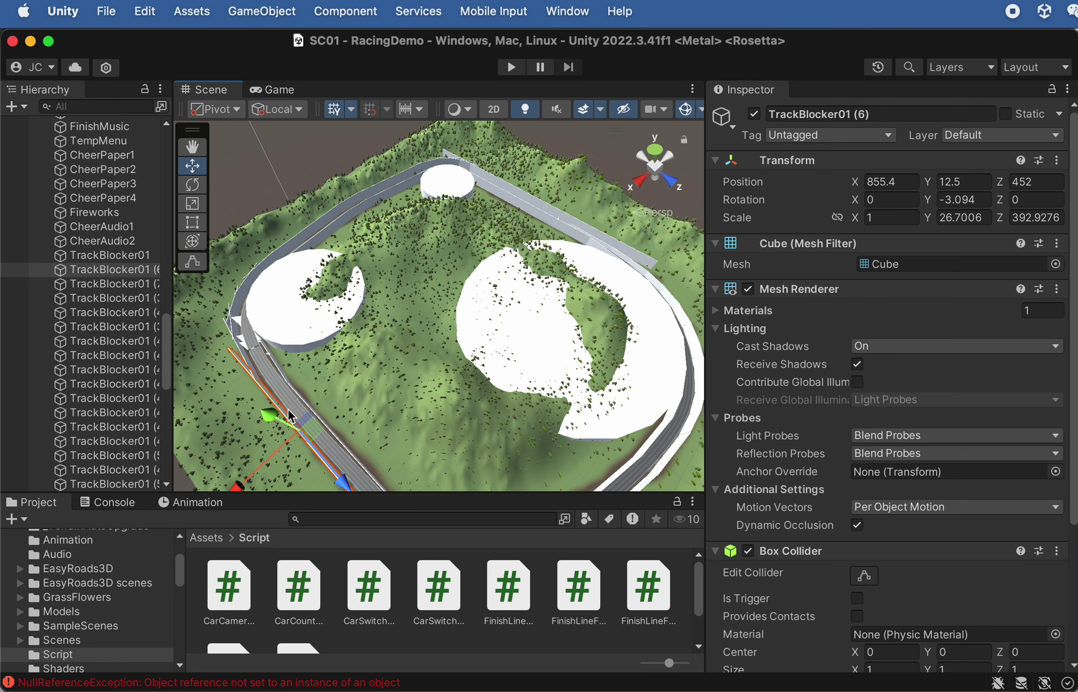
click(144, 281)
click(133, 269)
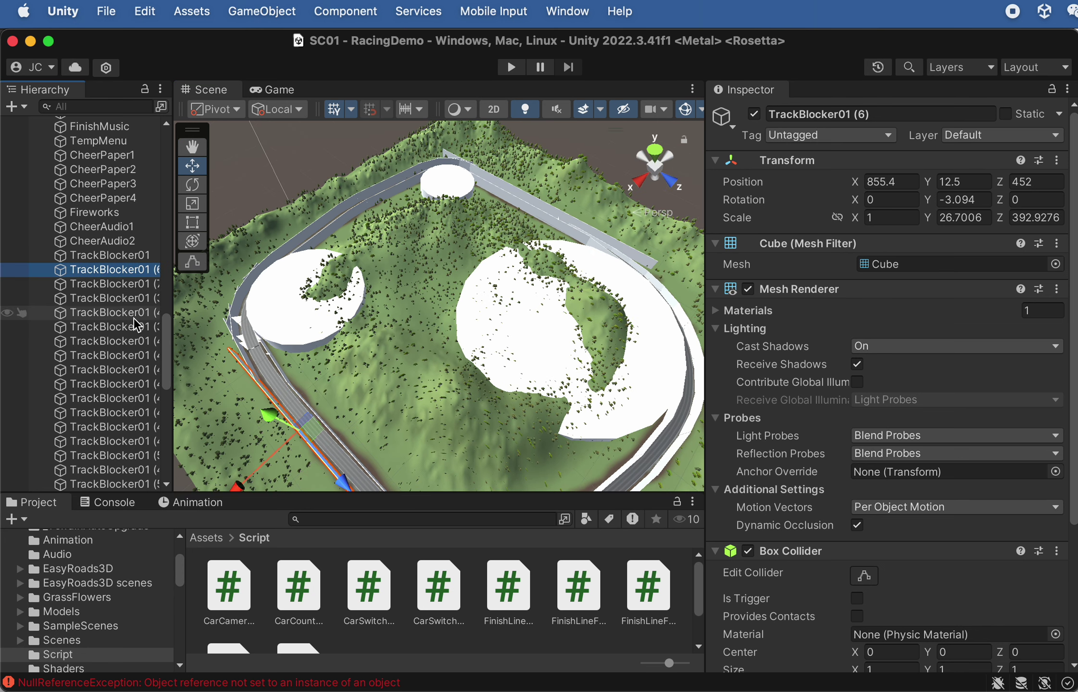
click(118, 256)
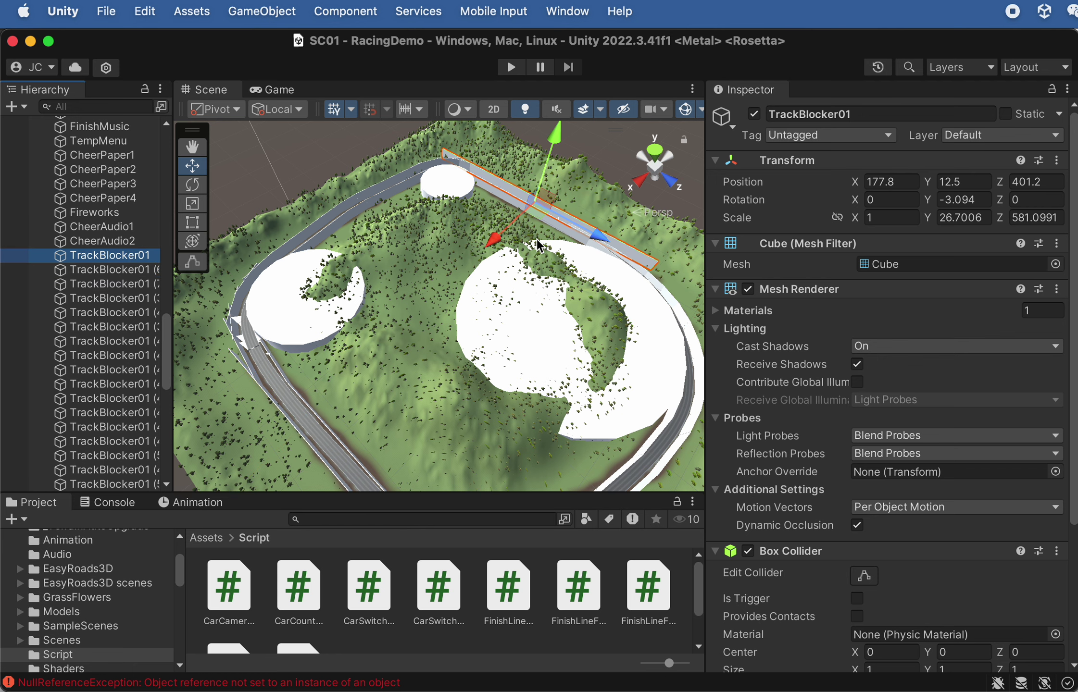
key(f)
click(295, 10)
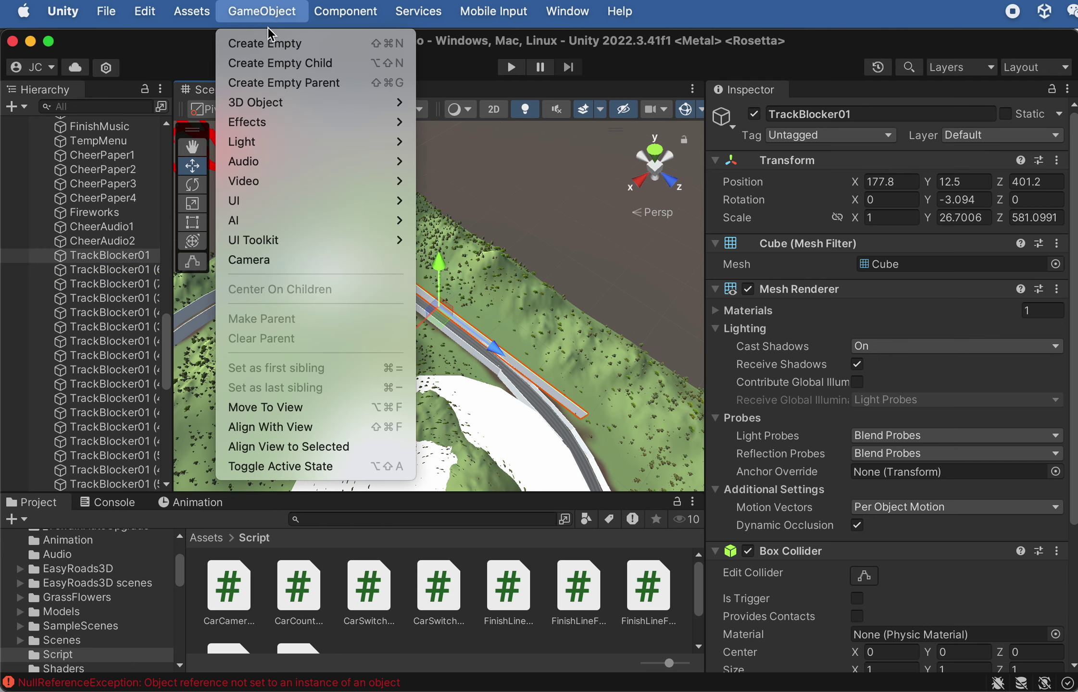
click(276, 41)
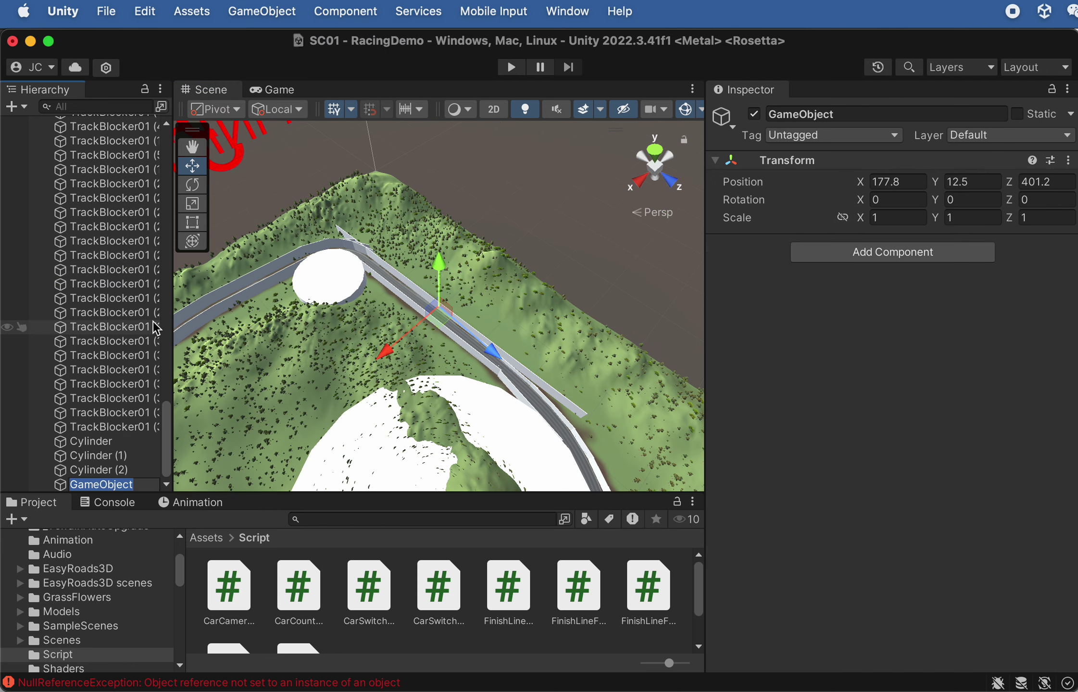
text(TrackBlockerG)
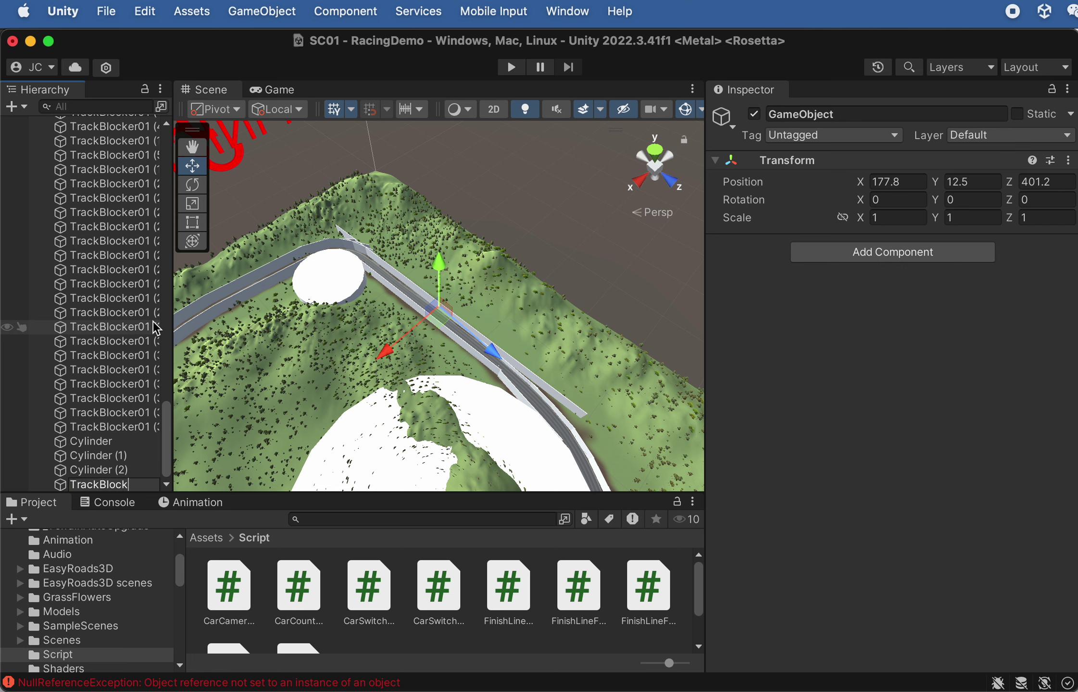
Select everything from TrackBlocker01 through Cylinder (2) and make all these blockers children of TrackBlockerG
click(114, 469)
scroll(128, 395, up, 15)
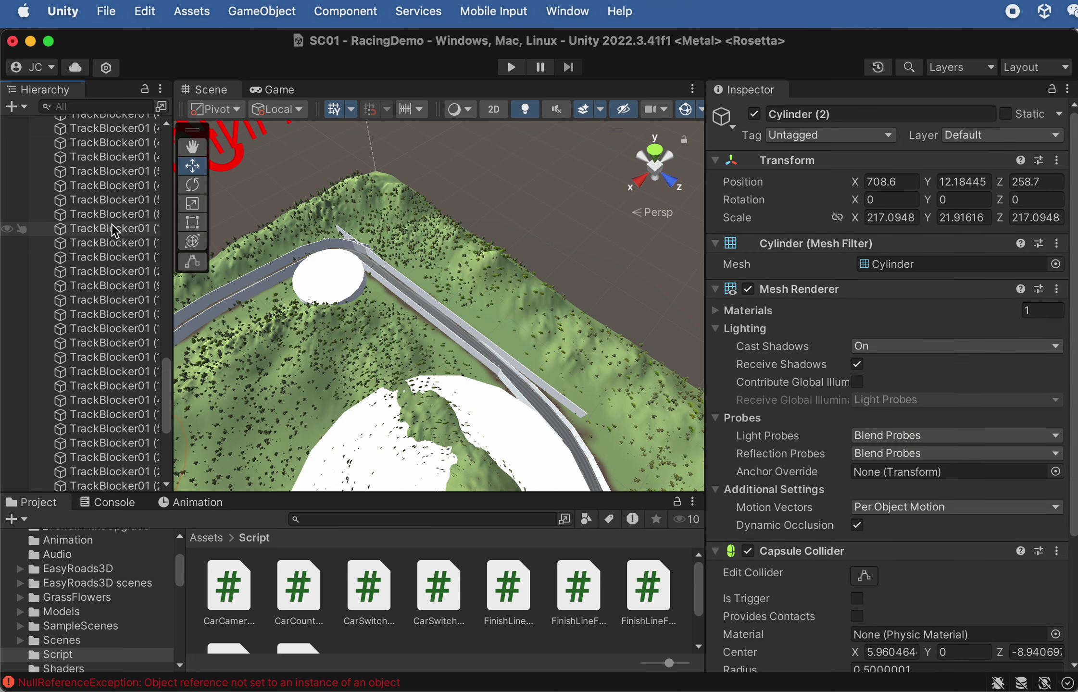
shift+click(107, 227)
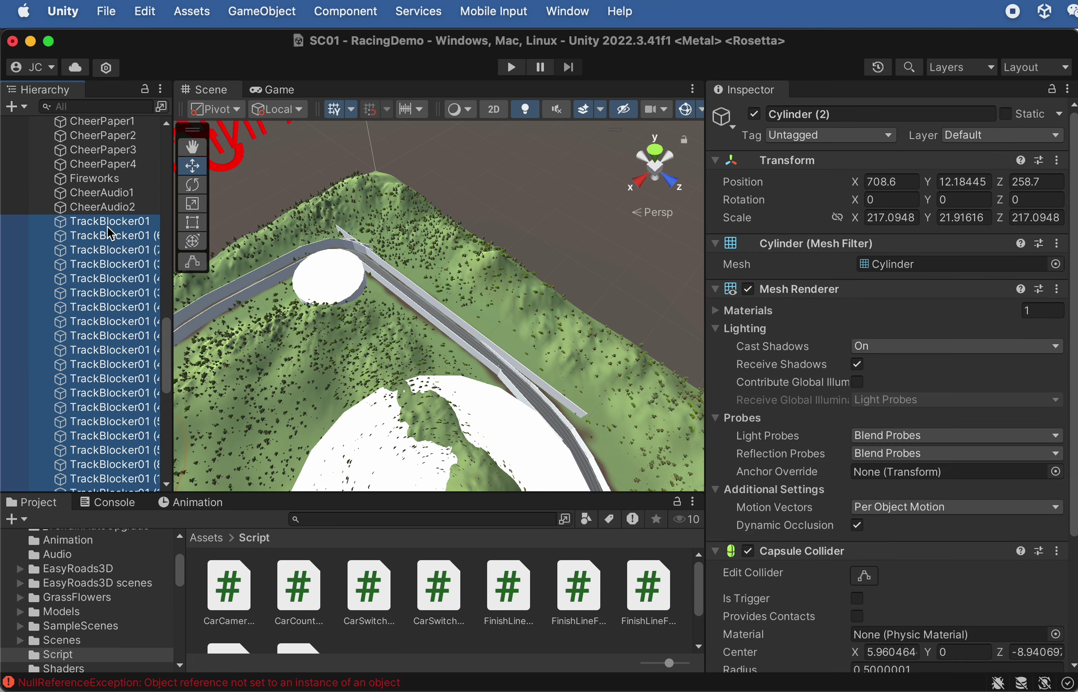
scroll(110, 285, down, 15)
drag(100, 474, 104, 484)
scroll(122, 384, down, 10)
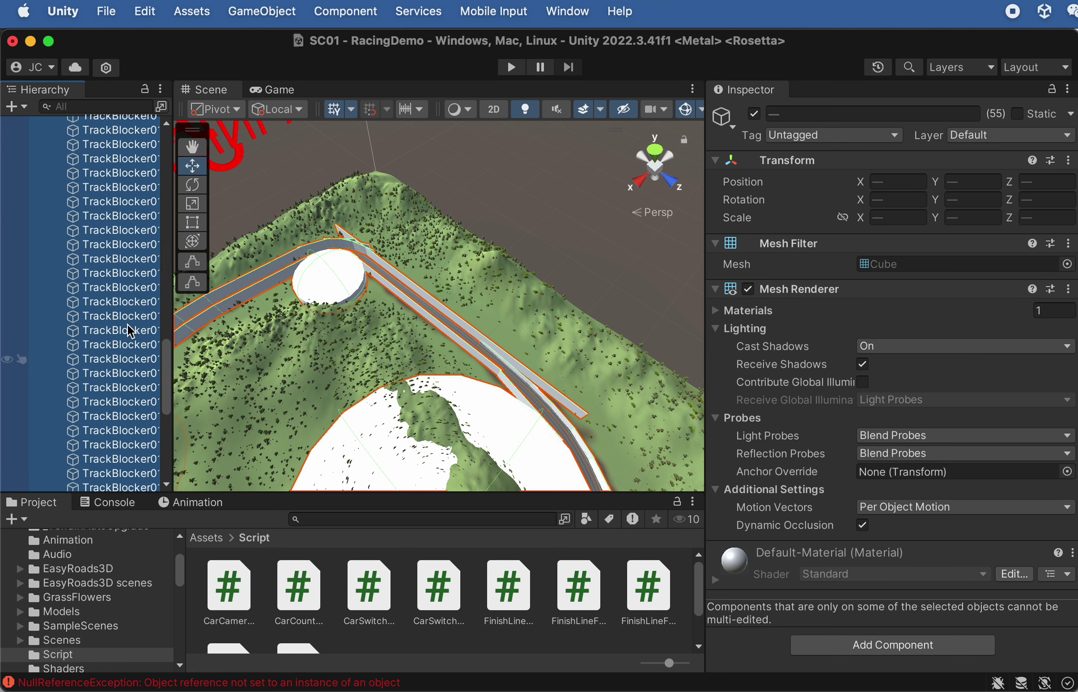
Disable the Mesh Renderer on all the grouped blockers, then collapse the TrackBlockerG group and clear the selection
scroll(108, 331, up, 5)
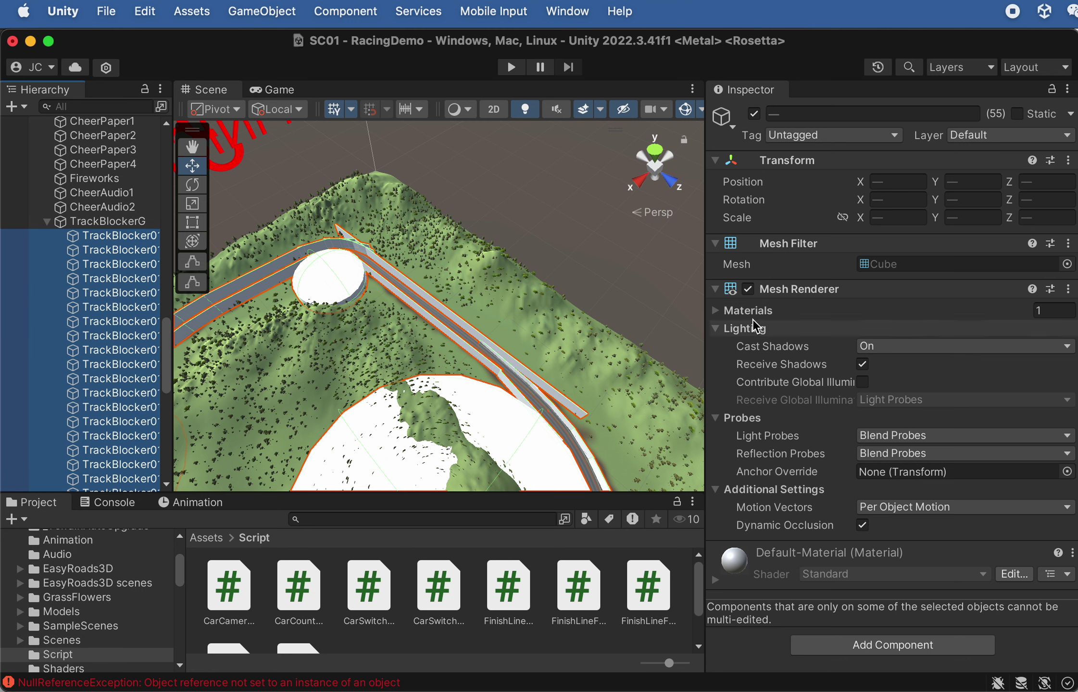
click(748, 289)
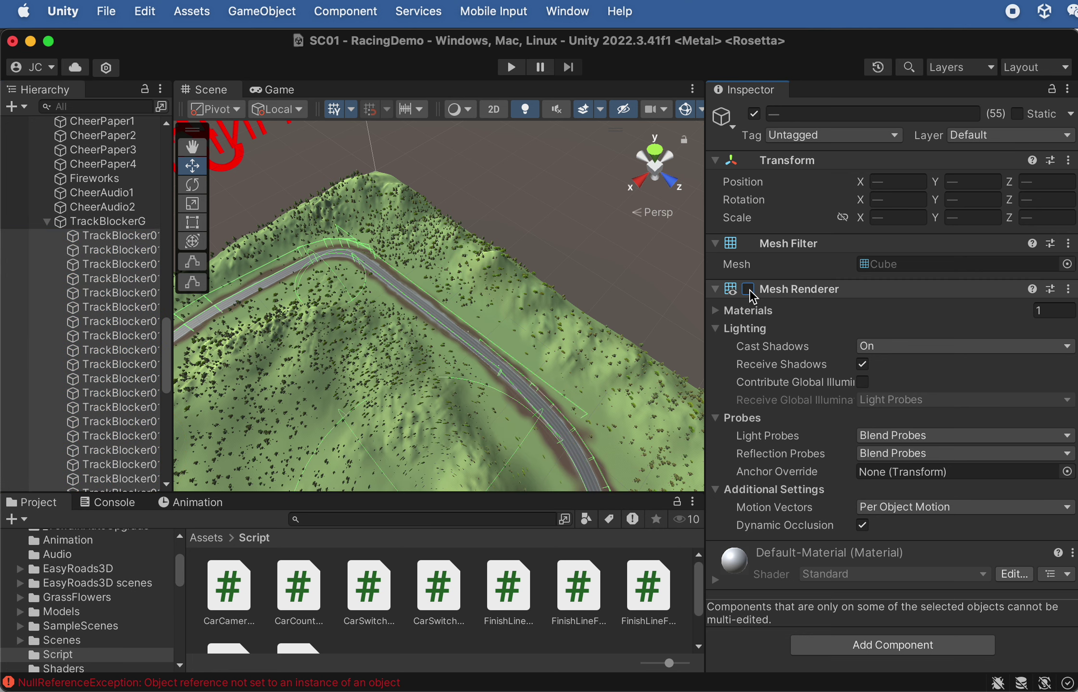
click(75, 224)
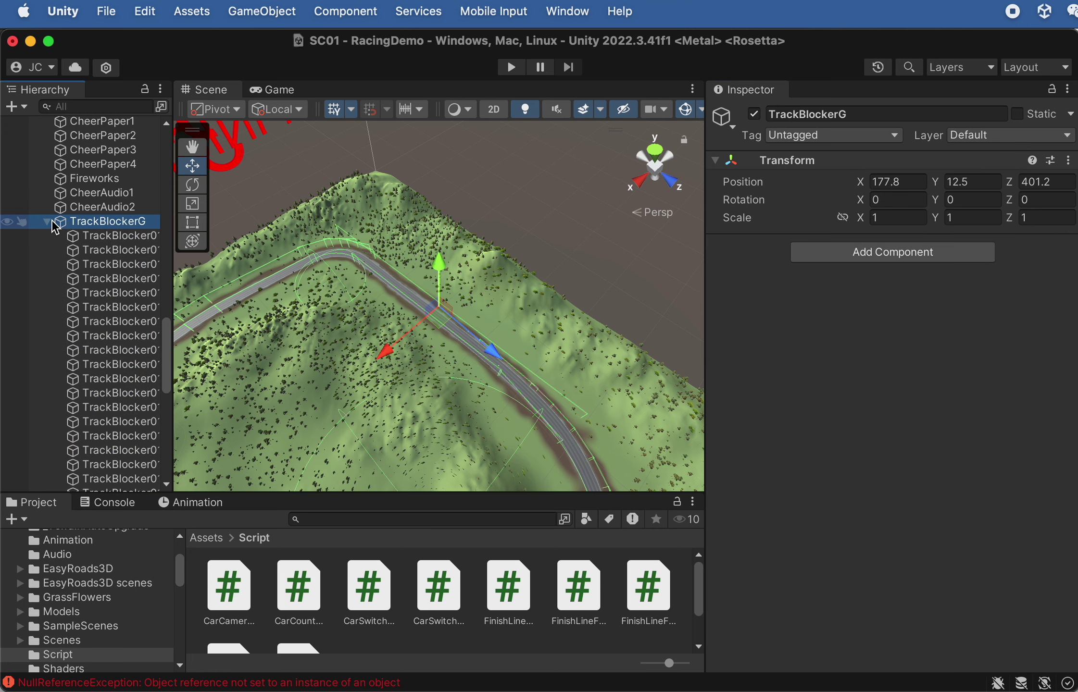
click(48, 221)
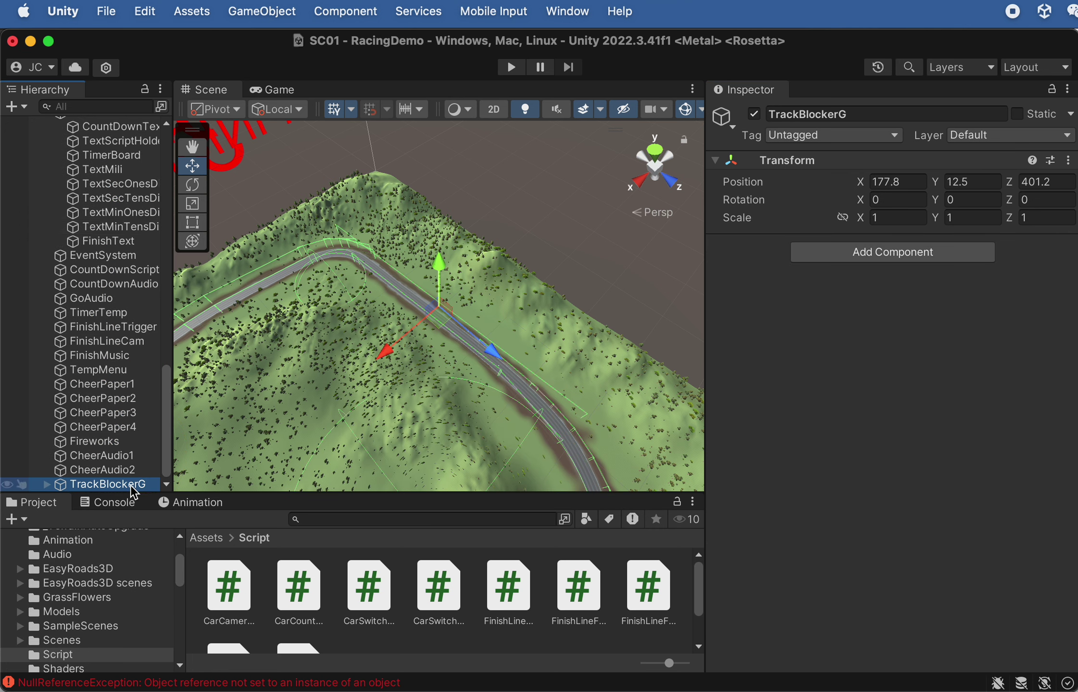
scroll(465, 412, down, 5)
middle_drag(466, 412, 477, 345)
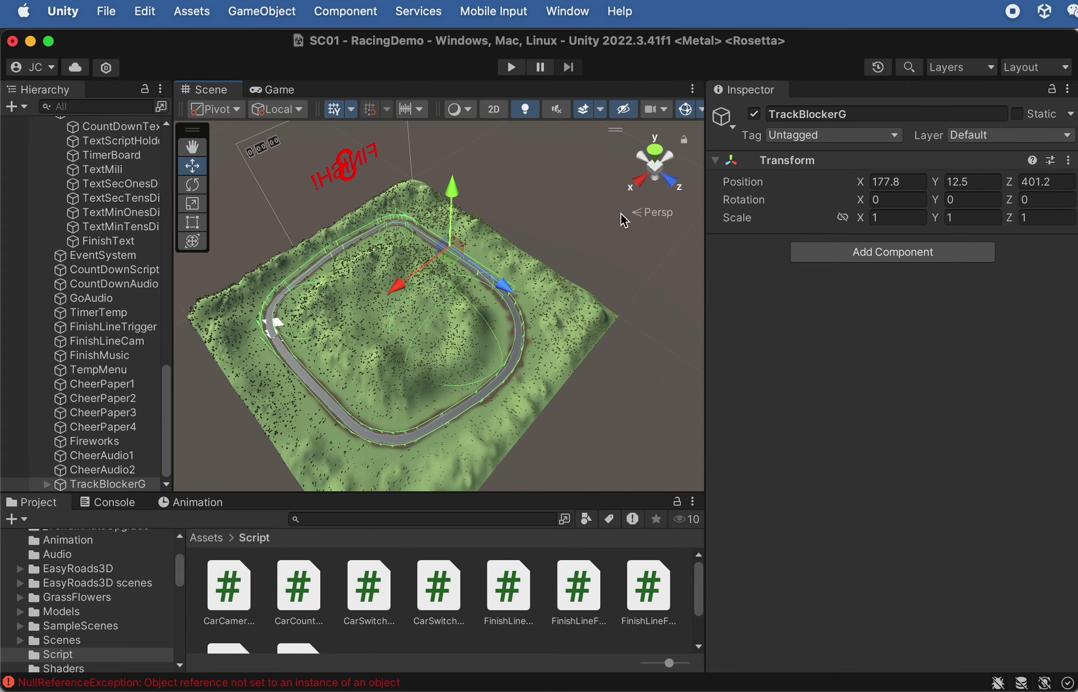
scroll(576, 306, up, 5)
click(582, 162)
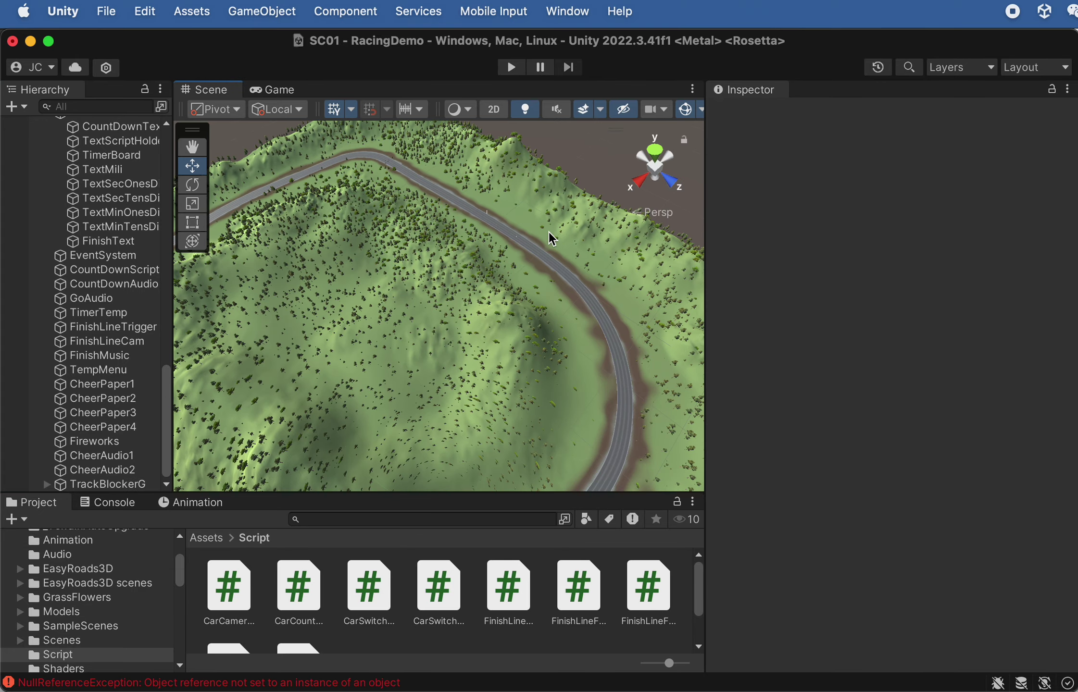